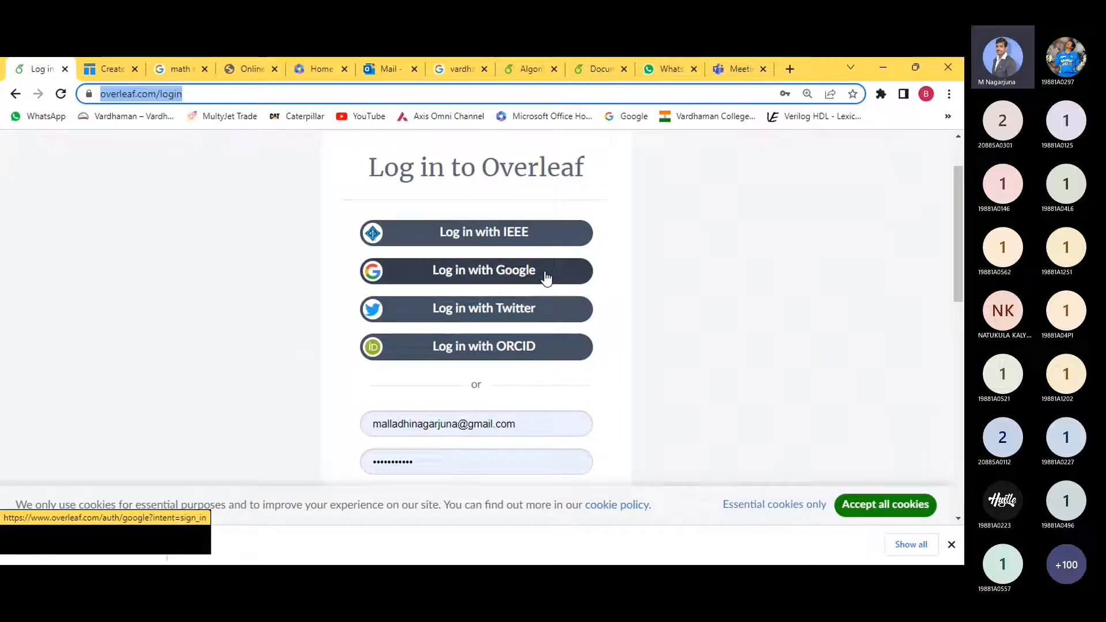
- Look over the login page and the account registration page, then return to the login page
{"action": "scroll", "coordinate": [547, 279], "scroll_direction": "down", "scroll_amount": 1}
{"action": "scroll", "coordinate": [547, 297], "scroll_direction": "down", "scroll_amount": 2}
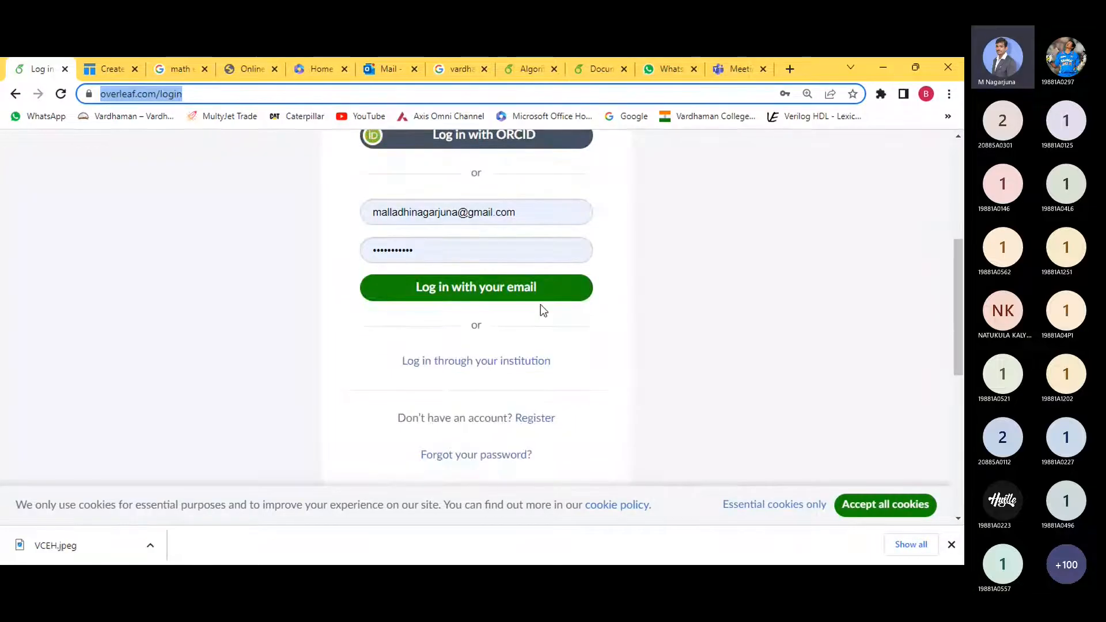
{"action": "scroll", "coordinate": [496, 311], "scroll_direction": "down", "scroll_amount": 1}
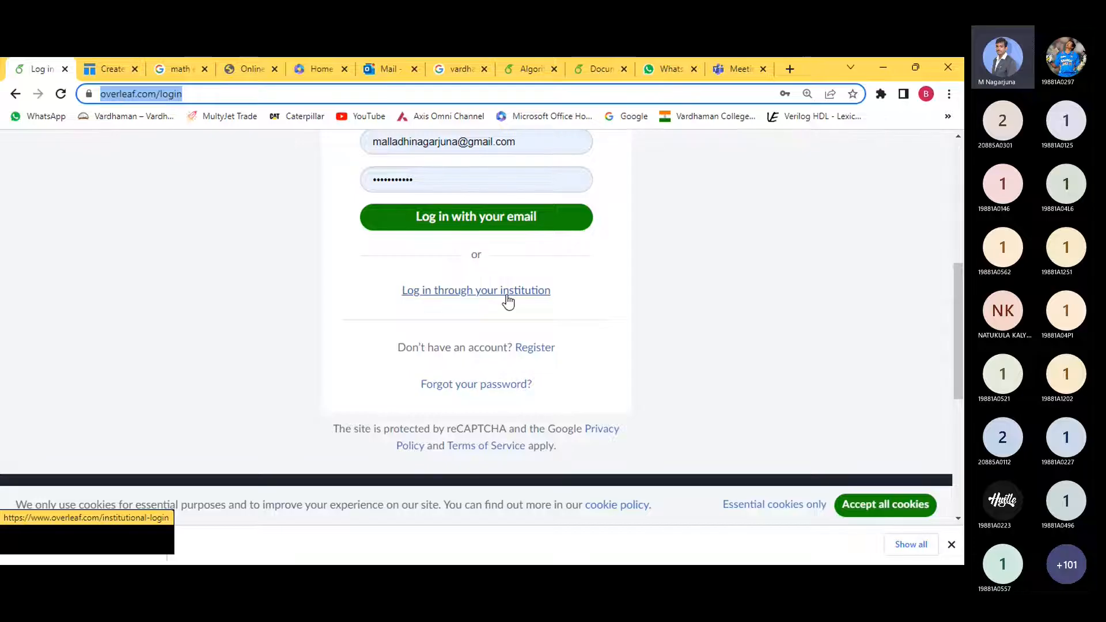
{"action": "scroll", "coordinate": [509, 293], "scroll_direction": "down", "scroll_amount": 3}
{"action": "scroll", "coordinate": [516, 288], "scroll_direction": "up", "scroll_amount": 6}
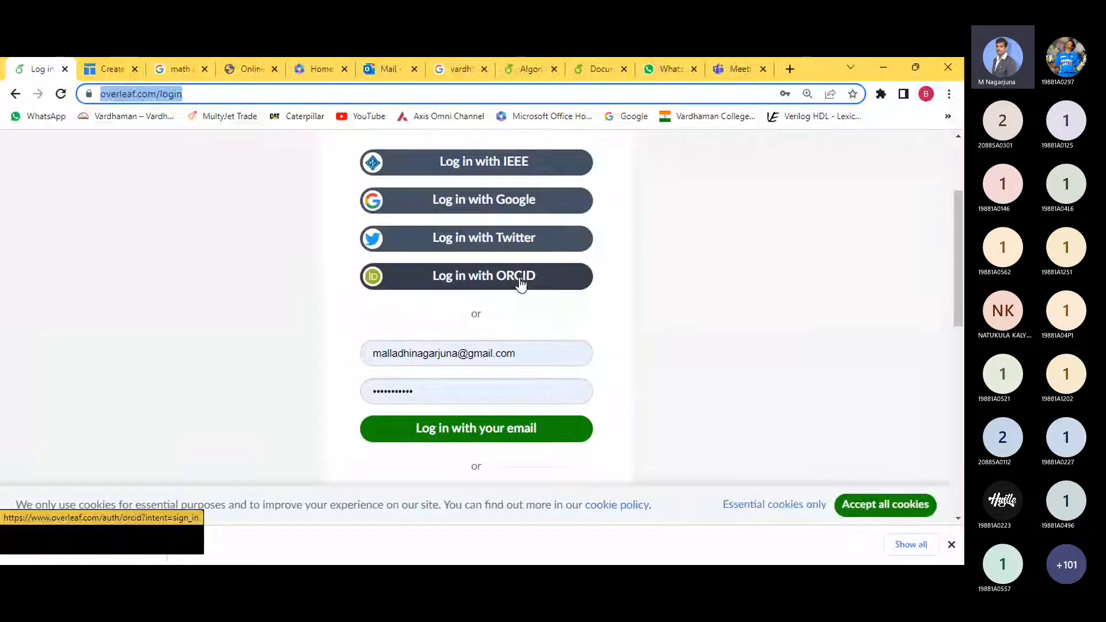
{"action": "scroll", "coordinate": [522, 282], "scroll_direction": "up", "scroll_amount": 2}
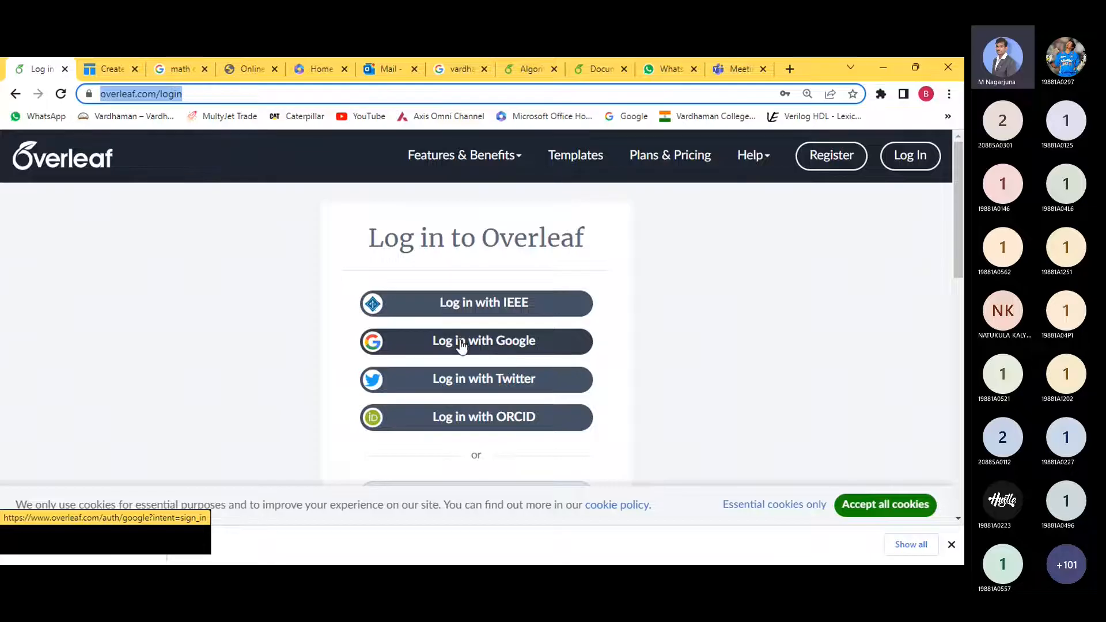
{"action": "scroll", "coordinate": [462, 345], "scroll_direction": "down", "scroll_amount": 3}
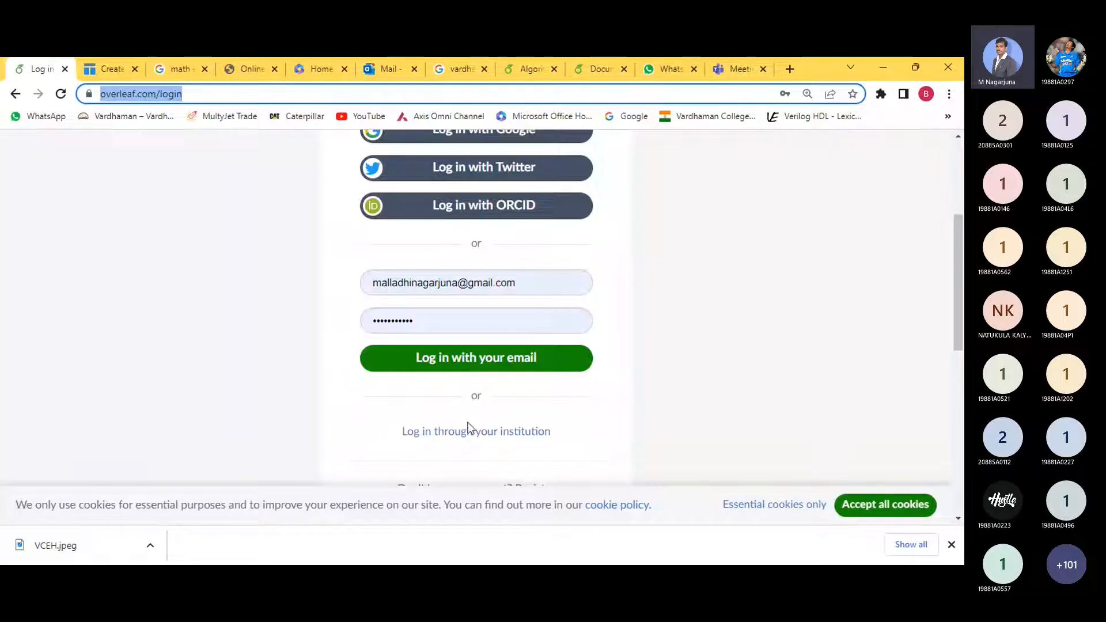
{"action": "scroll", "coordinate": [467, 423], "scroll_direction": "down", "scroll_amount": 1}
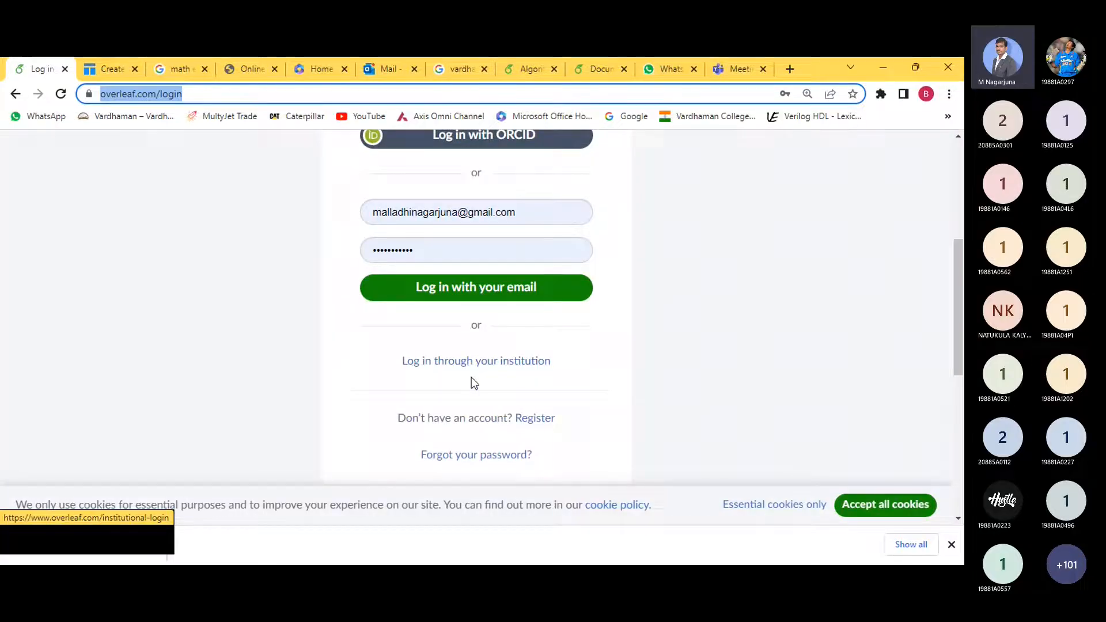
{"action": "left_click", "coordinate": [536, 421]}
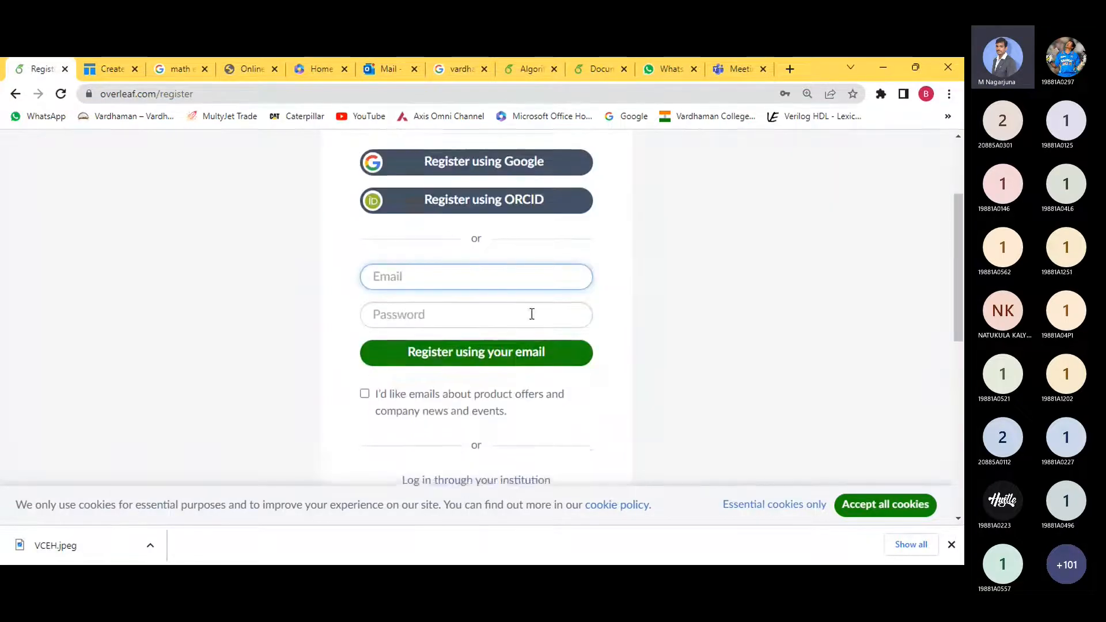
{"action": "scroll", "coordinate": [532, 314], "scroll_direction": "down", "scroll_amount": 1}
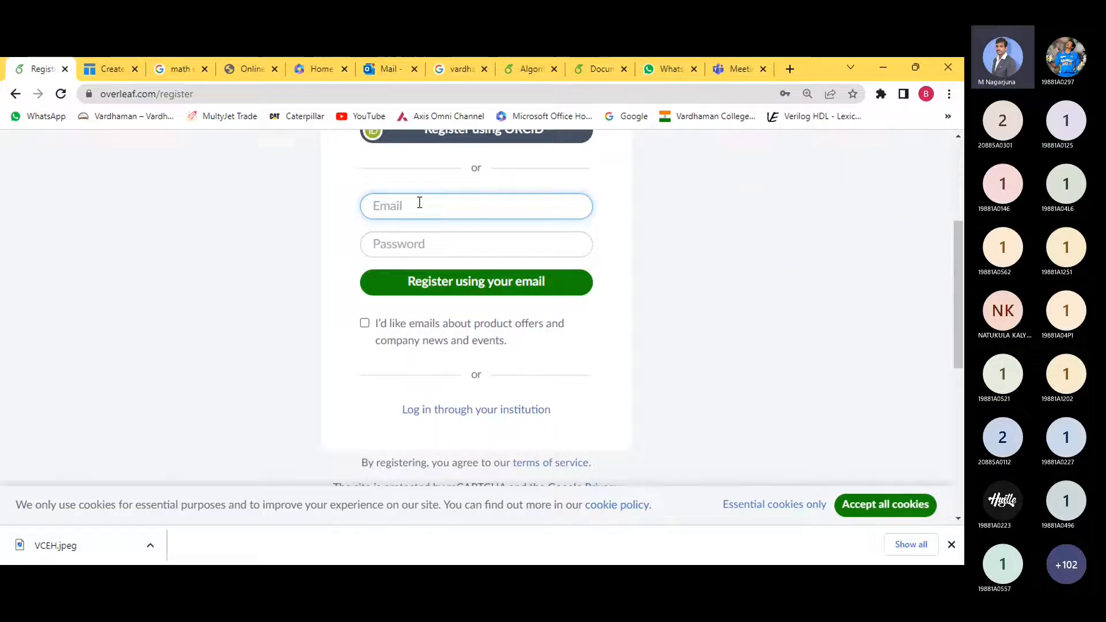
{"action": "scroll", "coordinate": [416, 200], "scroll_direction": "up", "scroll_amount": 3}
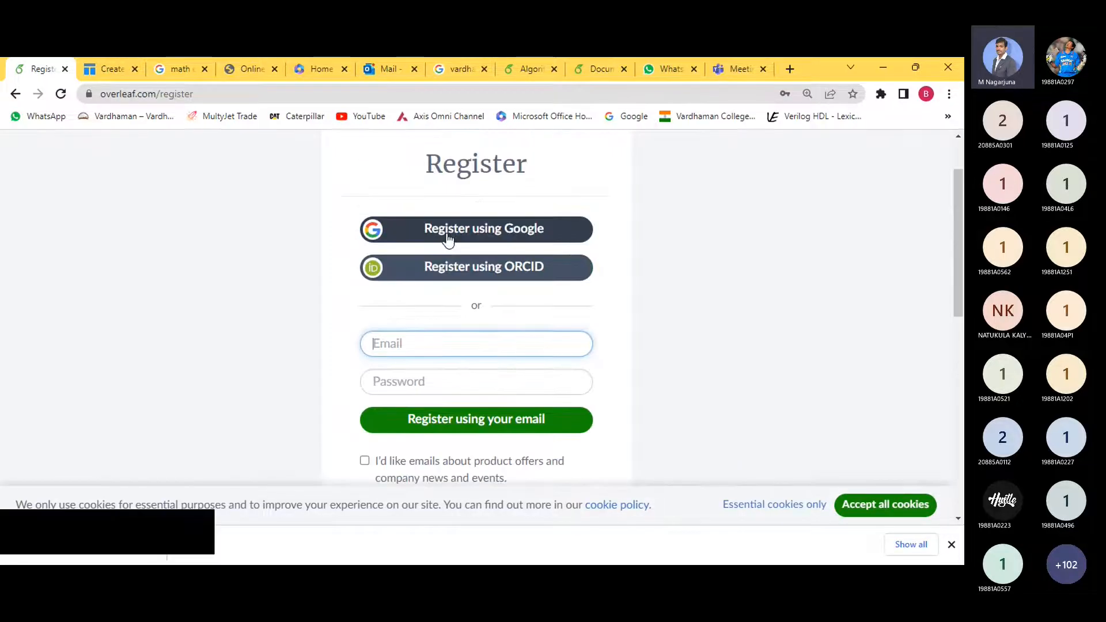
{"action": "scroll", "coordinate": [506, 347], "scroll_direction": "down", "scroll_amount": 3}
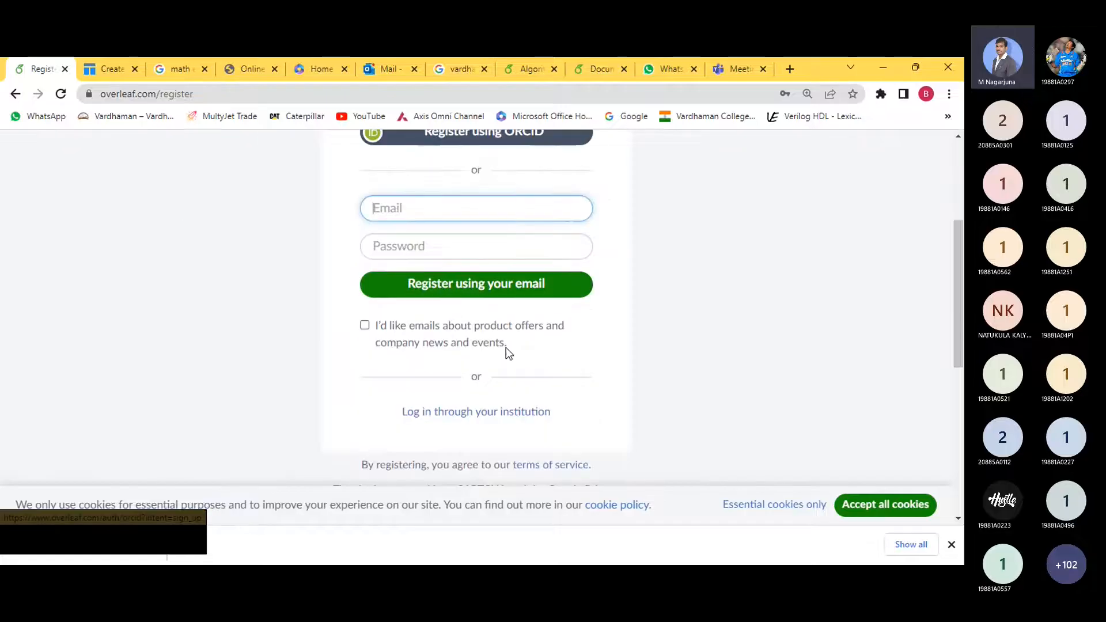
{"action": "left_click", "coordinate": [15, 94]}
- Sign in with the saved email and password and bring up the New Project options
{"action": "scroll", "coordinate": [417, 231], "scroll_direction": "up", "scroll_amount": 4}
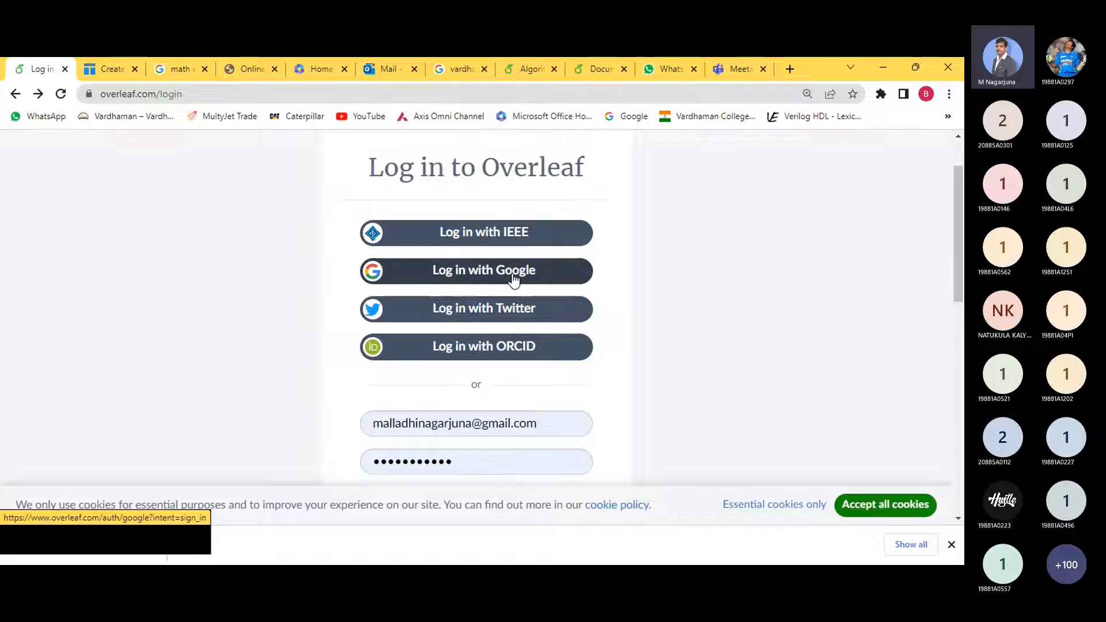
{"action": "scroll", "coordinate": [495, 358], "scroll_direction": "down", "scroll_amount": 2}
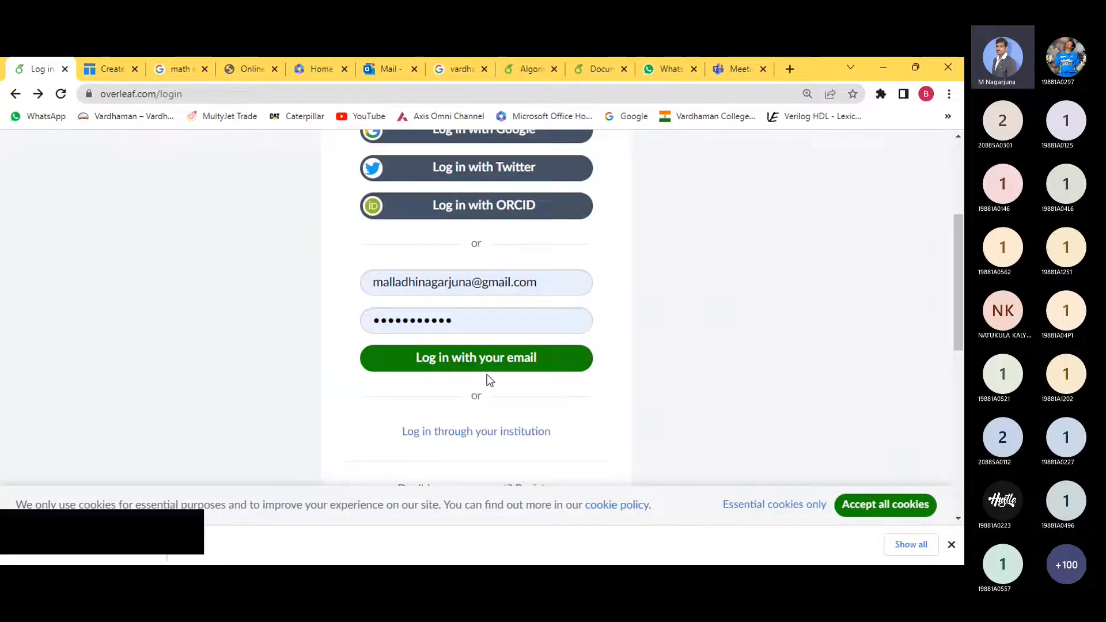
{"action": "left_click", "coordinate": [463, 357]}
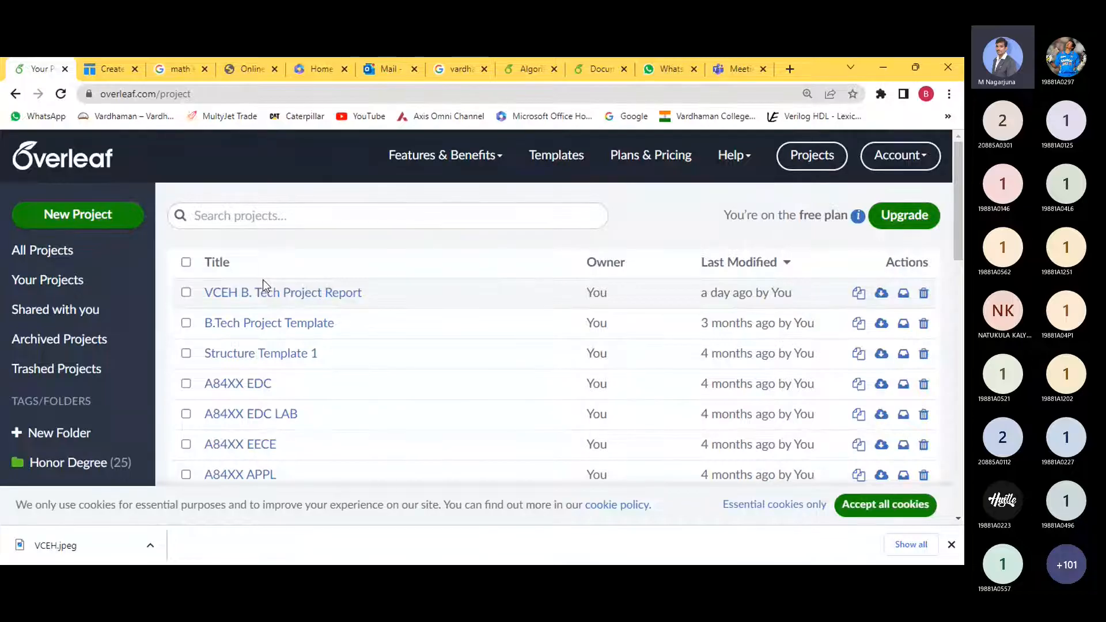
{"action": "left_click", "coordinate": [100, 223]}
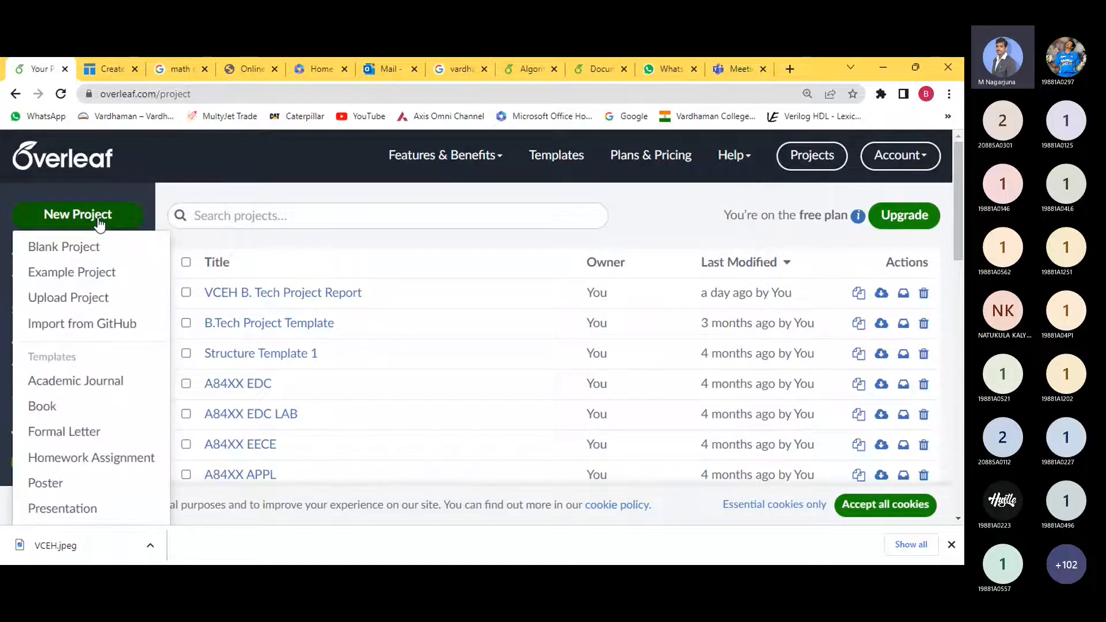
{"action": "left_click", "coordinate": [105, 300]}
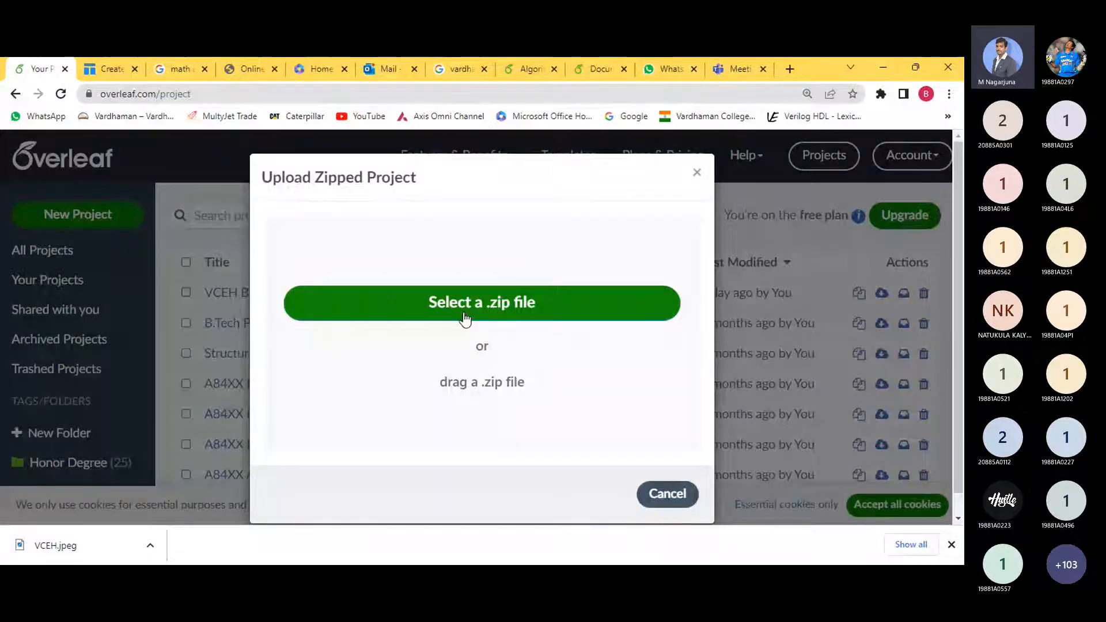
{"action": "left_click", "coordinate": [499, 311]}
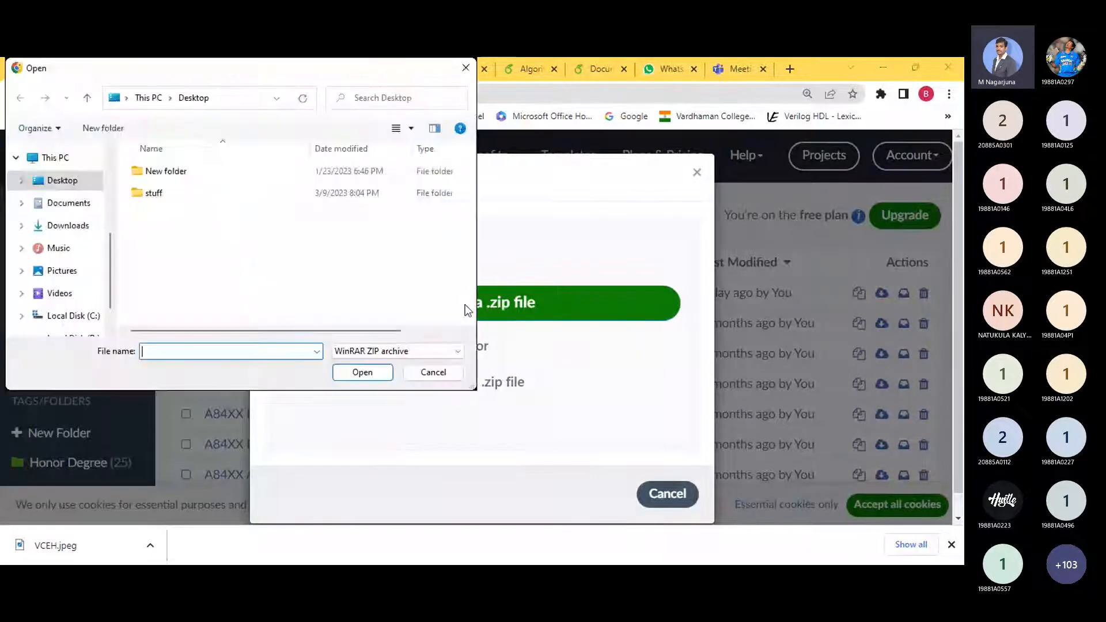
{"action": "left_click", "coordinate": [70, 183]}
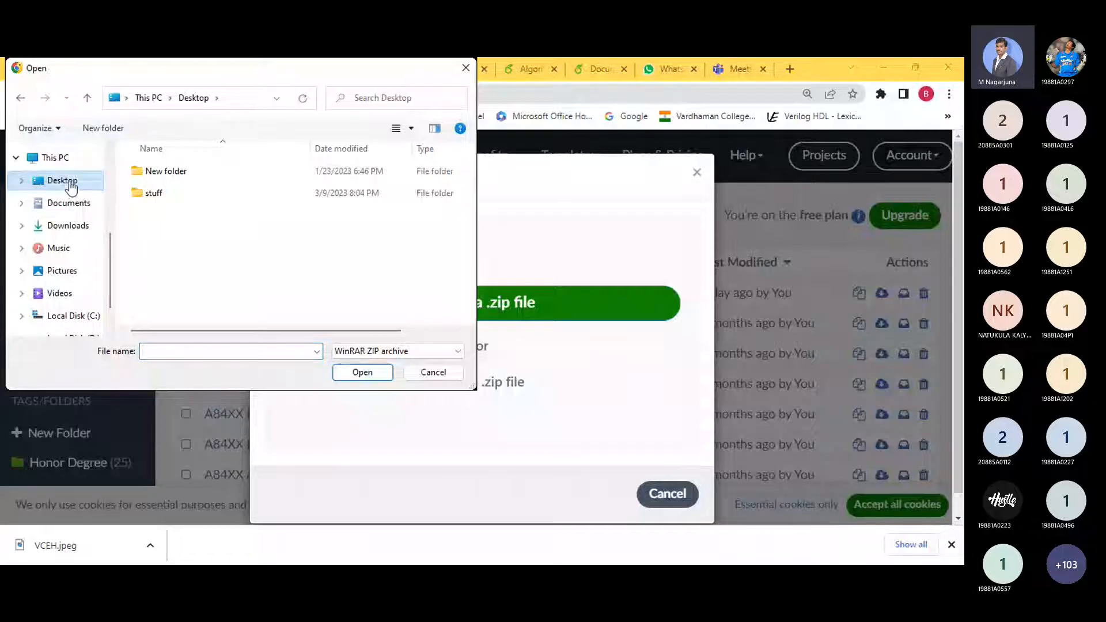
{"action": "left_click", "coordinate": [68, 225]}
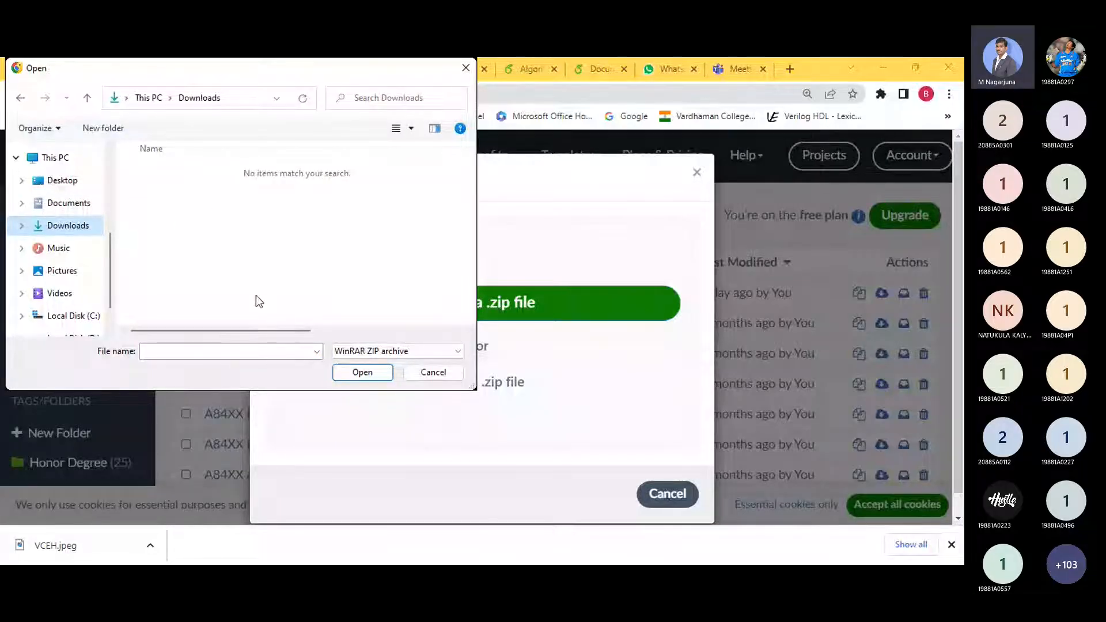
{"action": "left_click_drag", "start_coordinate": [366, 78], "coordinate": [428, 131]}
{"action": "left_click", "coordinate": [494, 426]}
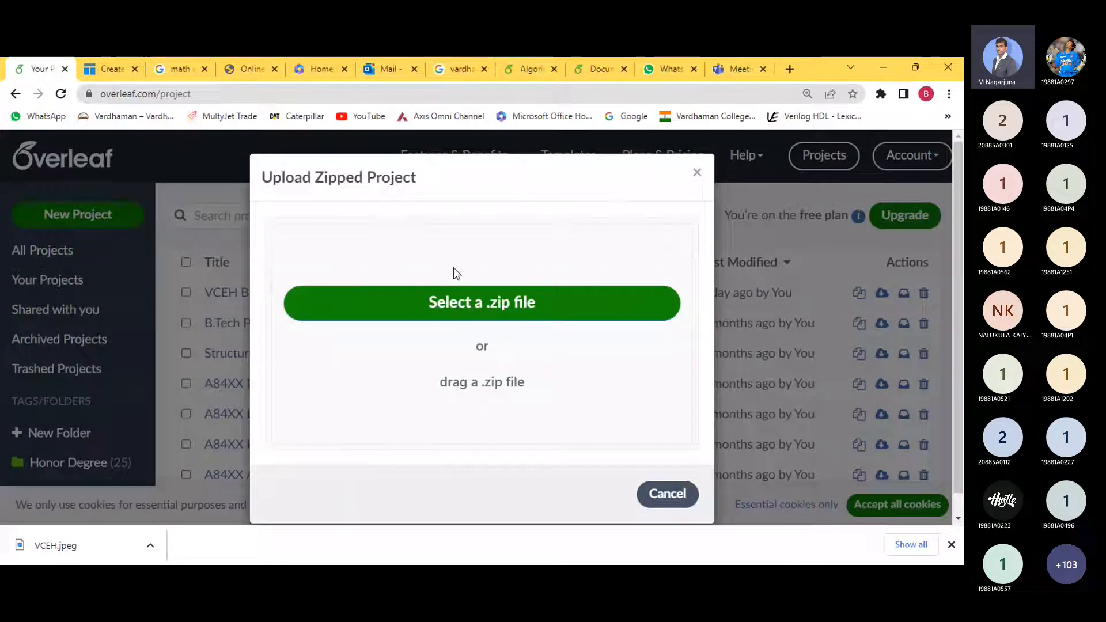
{"action": "left_click", "coordinate": [497, 307]}
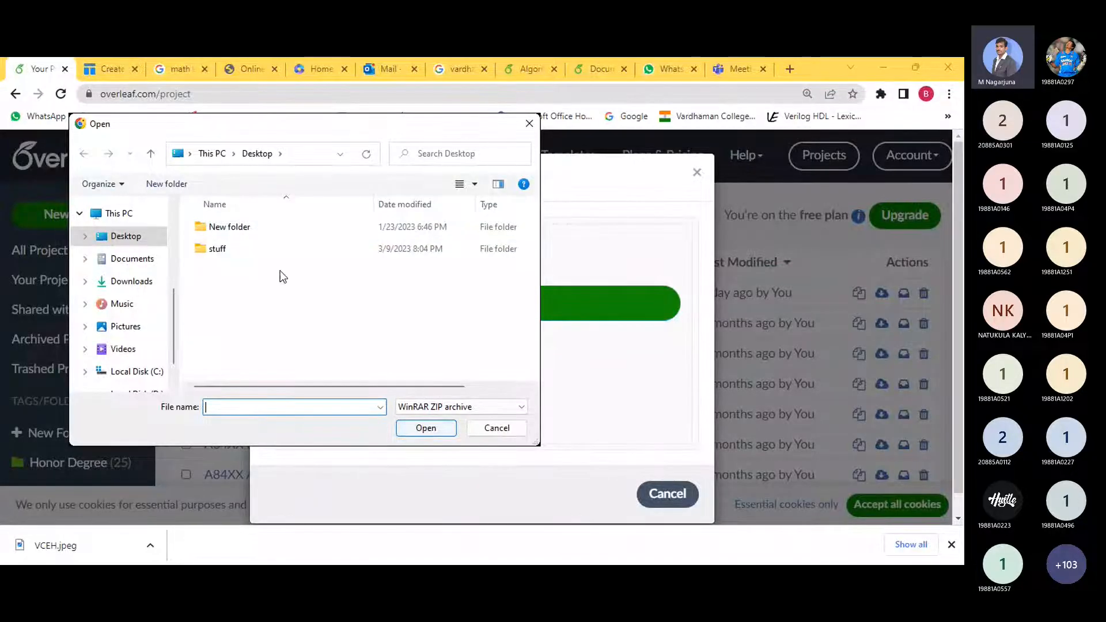
{"action": "left_click", "coordinate": [497, 429]}
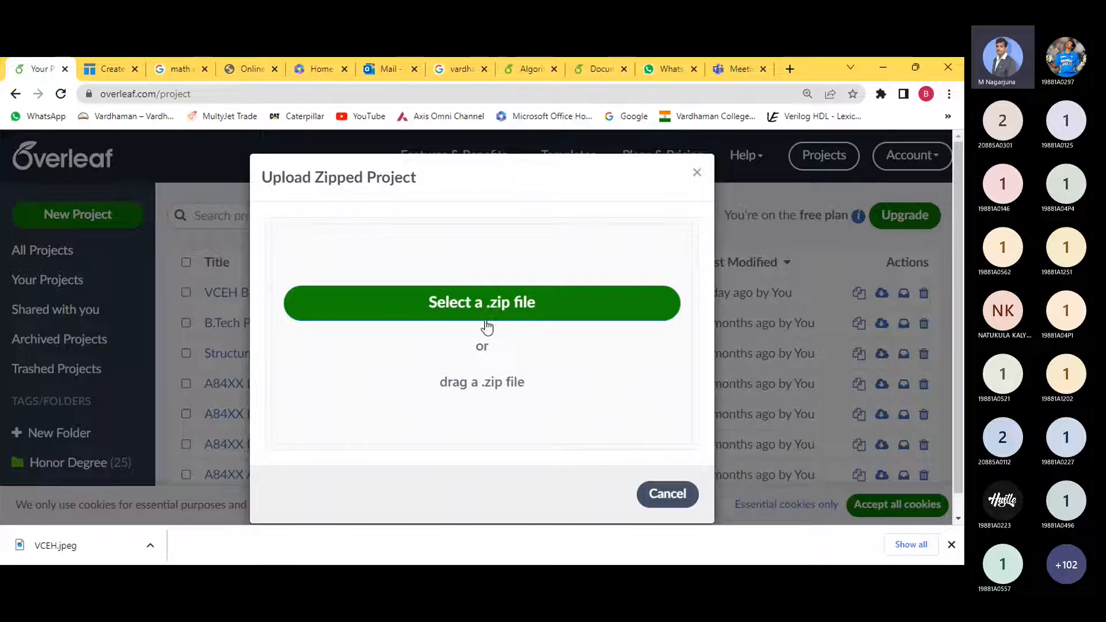
{"action": "left_click", "coordinate": [665, 492]}
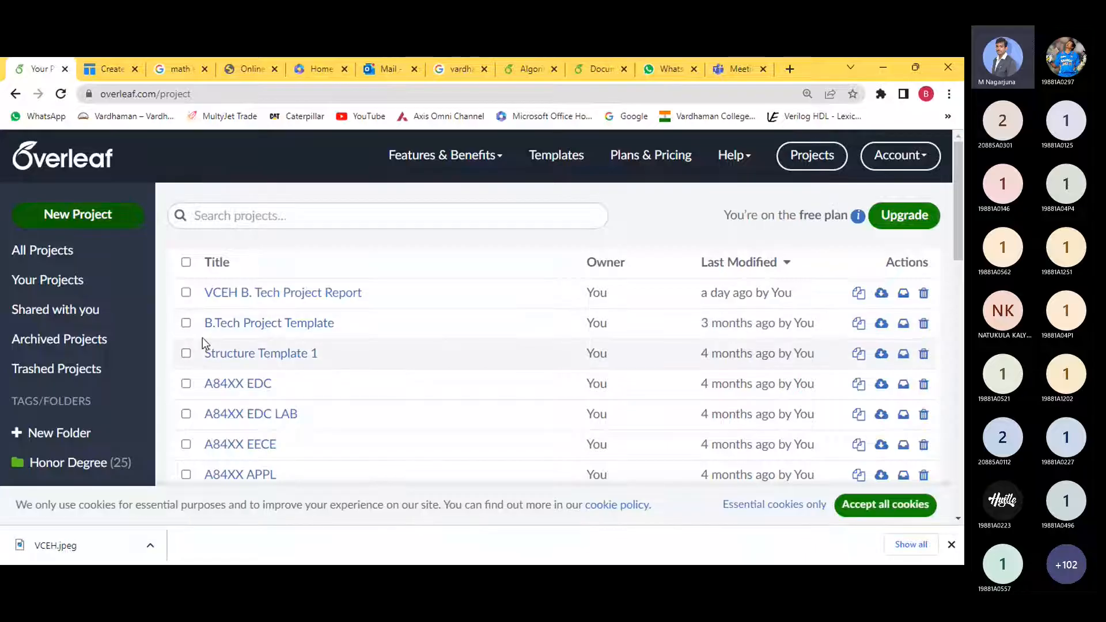
- Download B.Tech Project Template as a zip, then upload 'Overleaf Projects (1 items)' from Downloads as a new project
{"action": "left_click", "coordinate": [186, 324]}
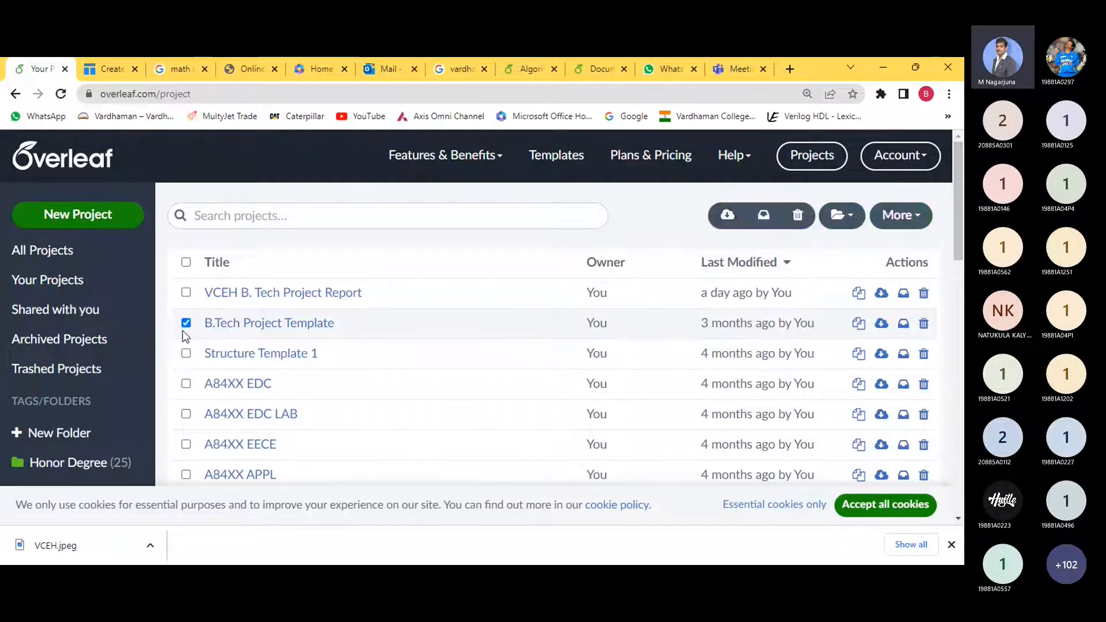
{"action": "left_click", "coordinate": [727, 216]}
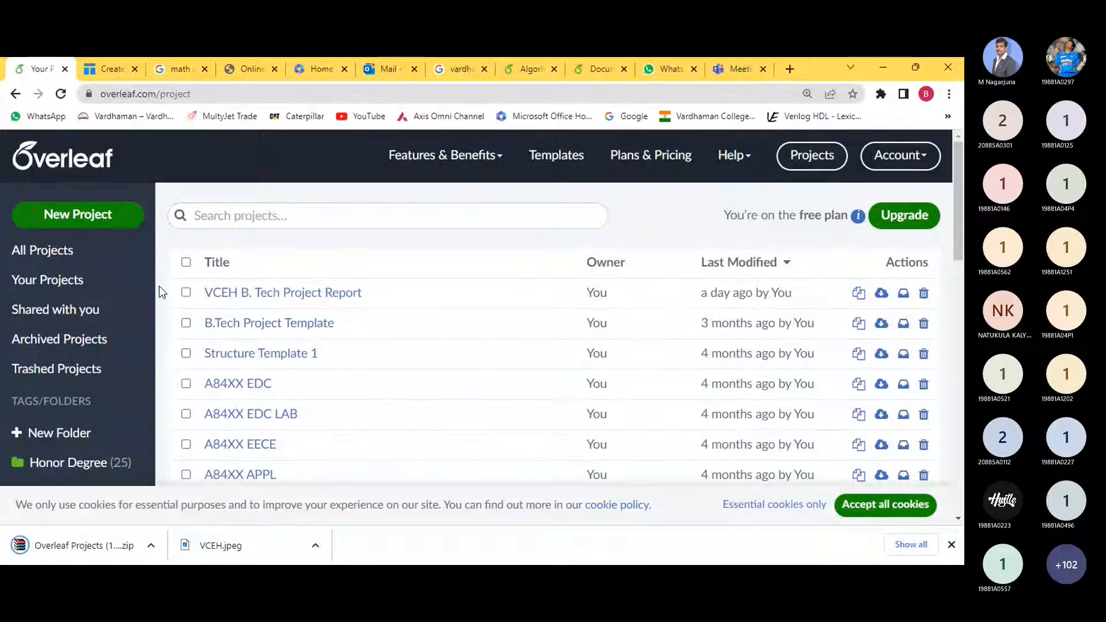
{"action": "left_click", "coordinate": [95, 221]}
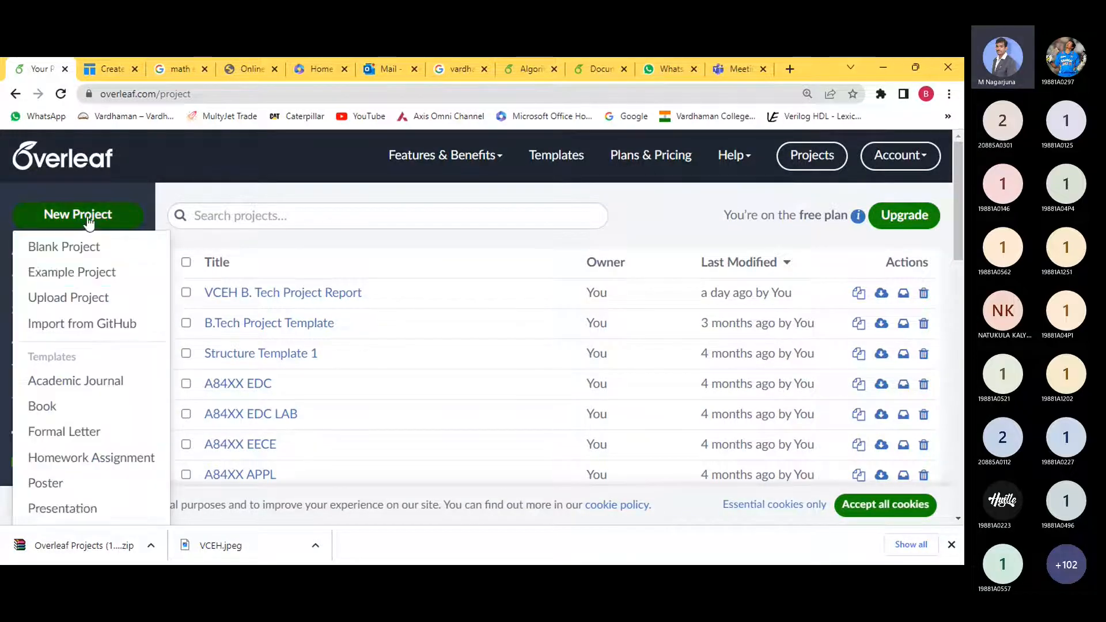
{"action": "left_click", "coordinate": [86, 297]}
{"action": "left_click", "coordinate": [517, 306]}
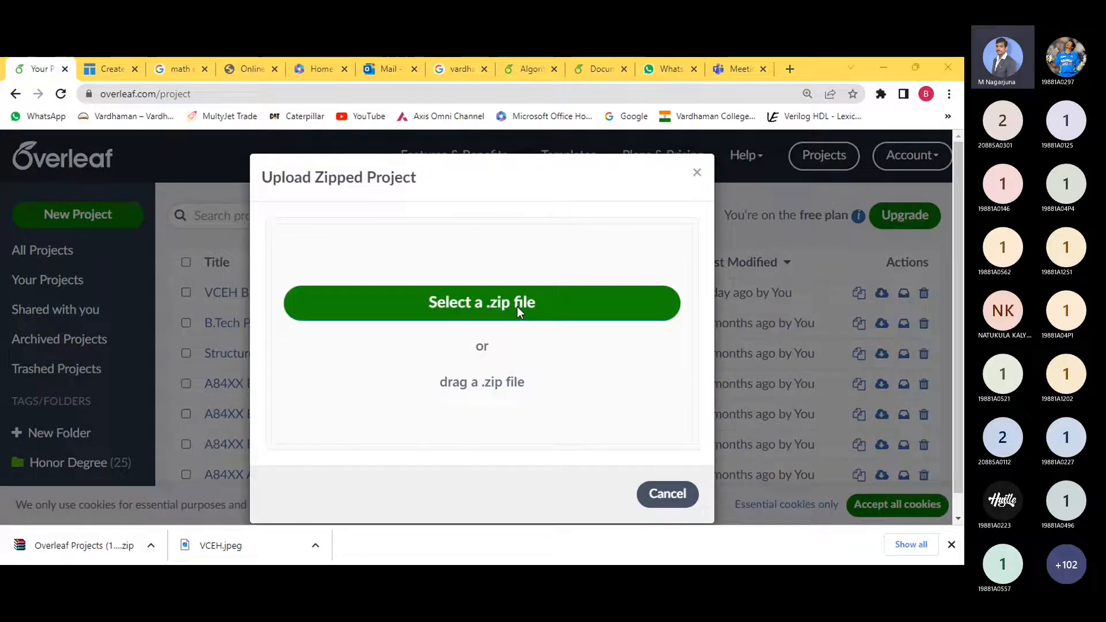
{"action": "left_click", "coordinate": [127, 281]}
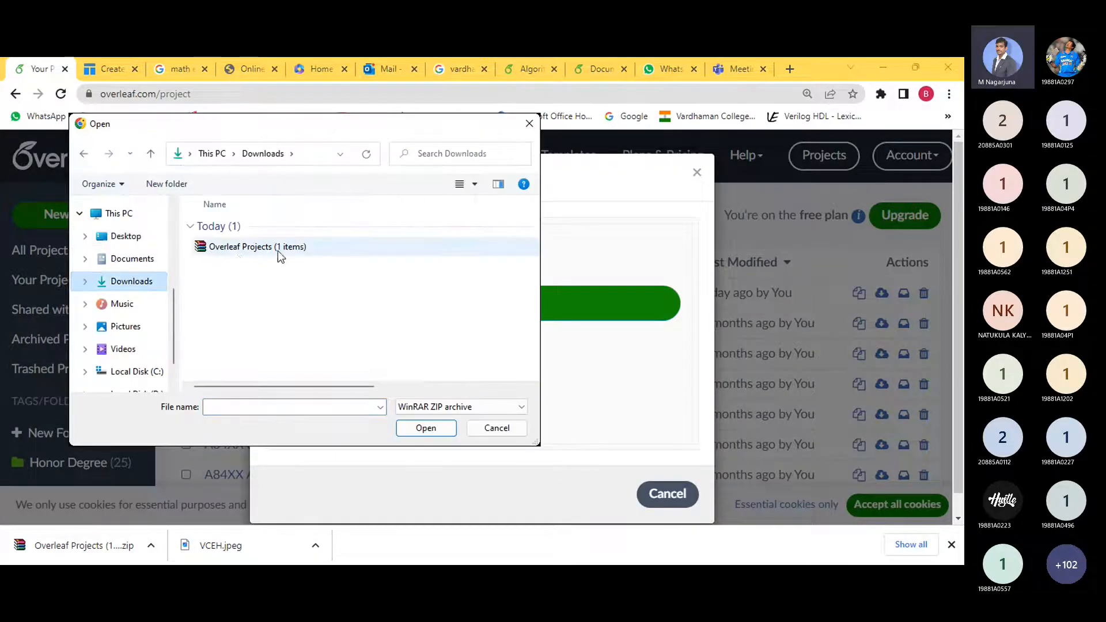
{"action": "left_click", "coordinate": [223, 249]}
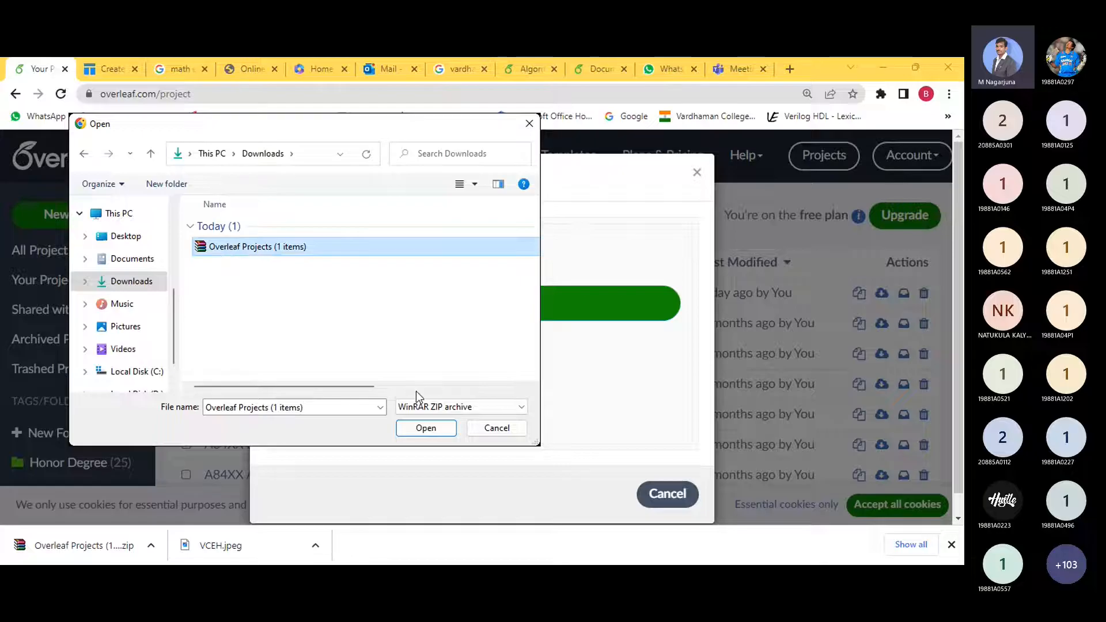
{"action": "left_click", "coordinate": [426, 429]}
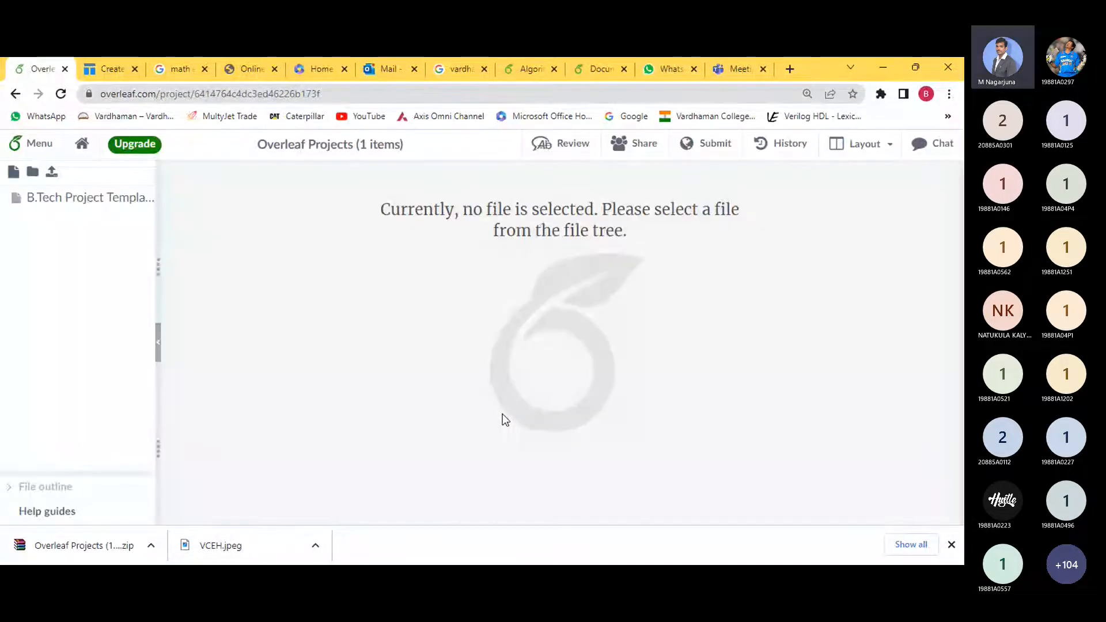
- Download the B.Tech Project Template file shown in the project and return to the projects list
{"action": "left_click", "coordinate": [109, 207]}
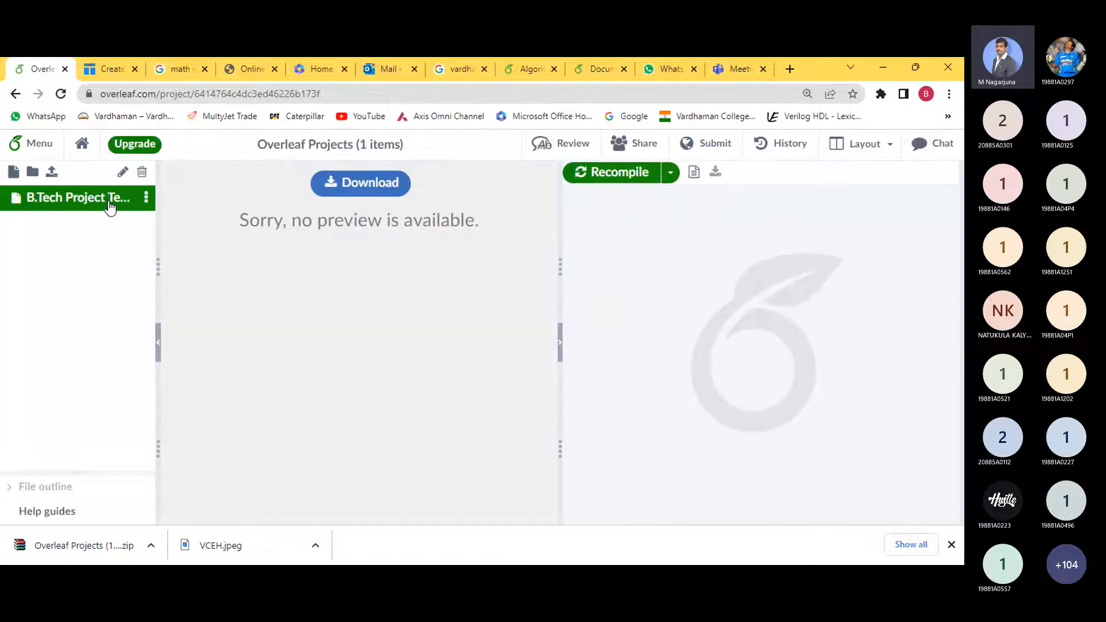
{"action": "left_click", "coordinate": [330, 191]}
{"action": "left_click", "coordinate": [83, 148]}
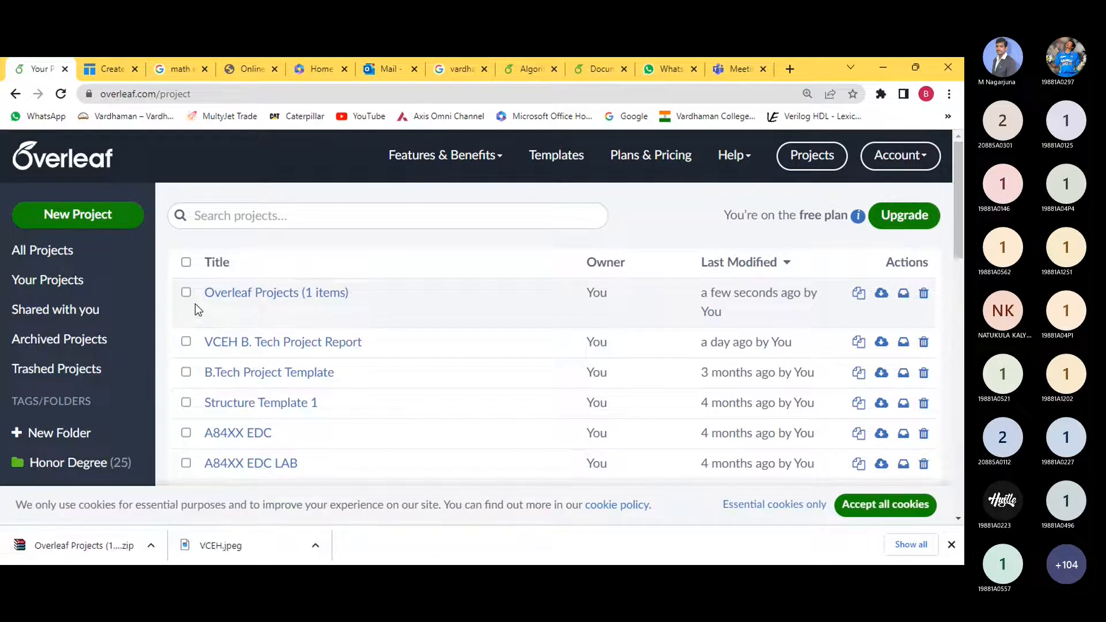
- Download the B.Tech Project Template zip (5.1 MB) from the Overleaf Projects (1 items) project
{"action": "left_click", "coordinate": [252, 295]}
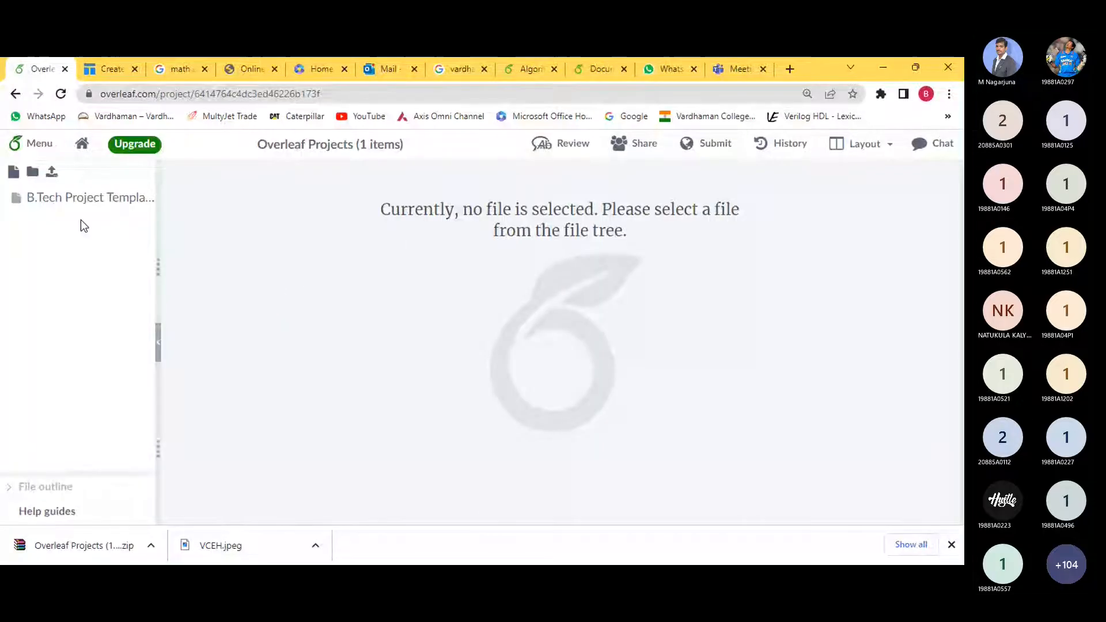
{"action": "left_click", "coordinate": [50, 199]}
{"action": "double_click", "coordinate": [94, 198]}
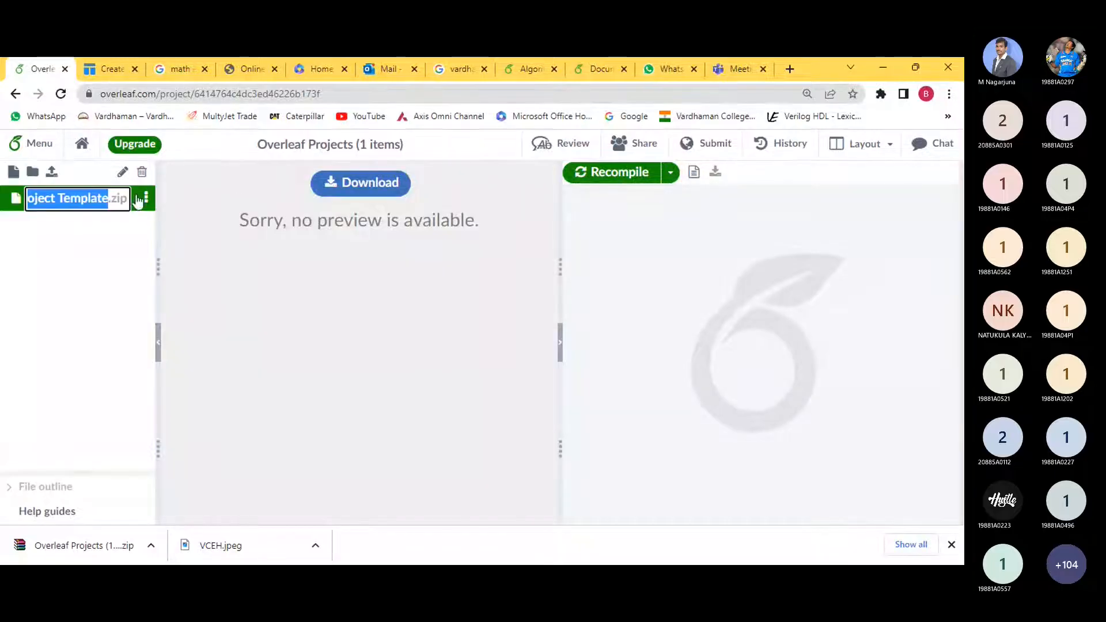
{"action": "left_click", "coordinate": [316, 194]}
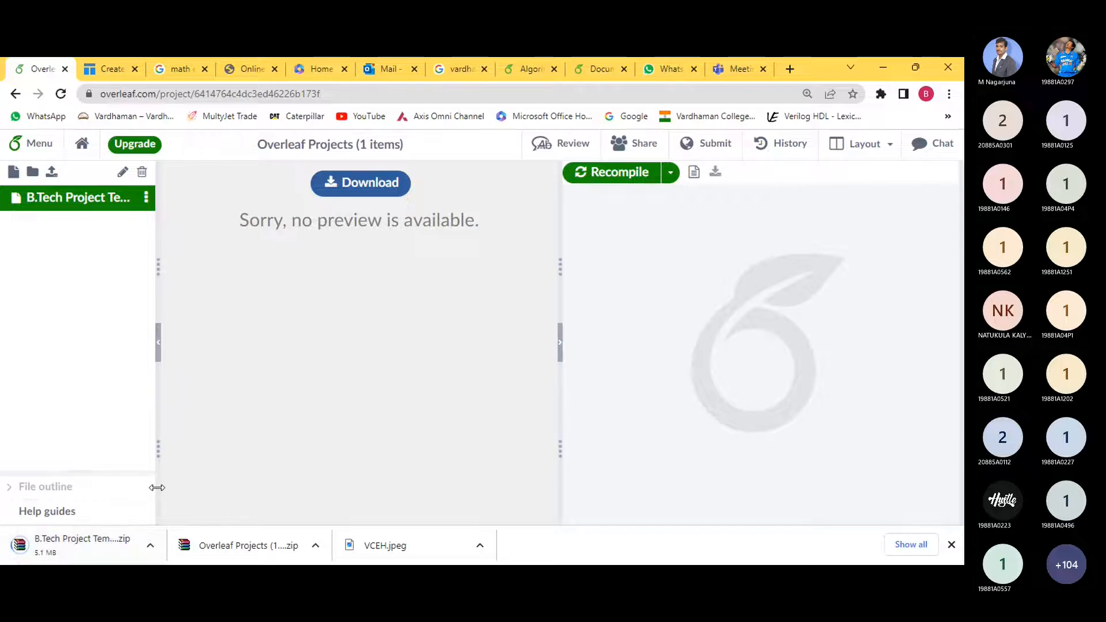
{"action": "left_click", "coordinate": [82, 143]}
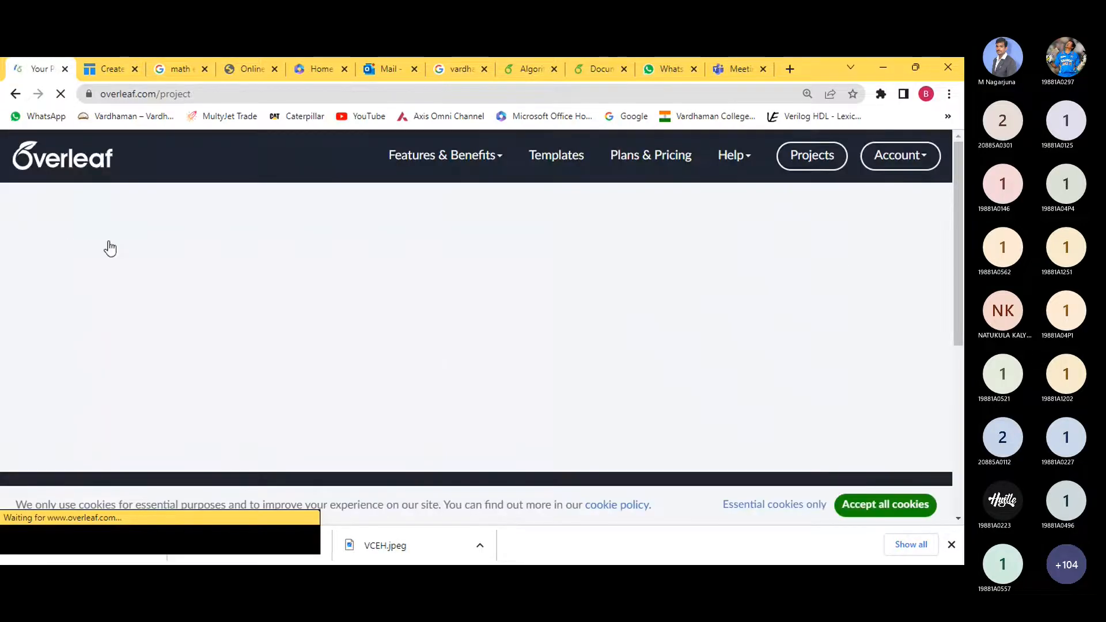
- Upload the B.Tech Project Template zip, creating 'B.Tech Project Template (1)', and return to projects
{"action": "left_click", "coordinate": [77, 215]}
{"action": "left_click", "coordinate": [103, 312]}
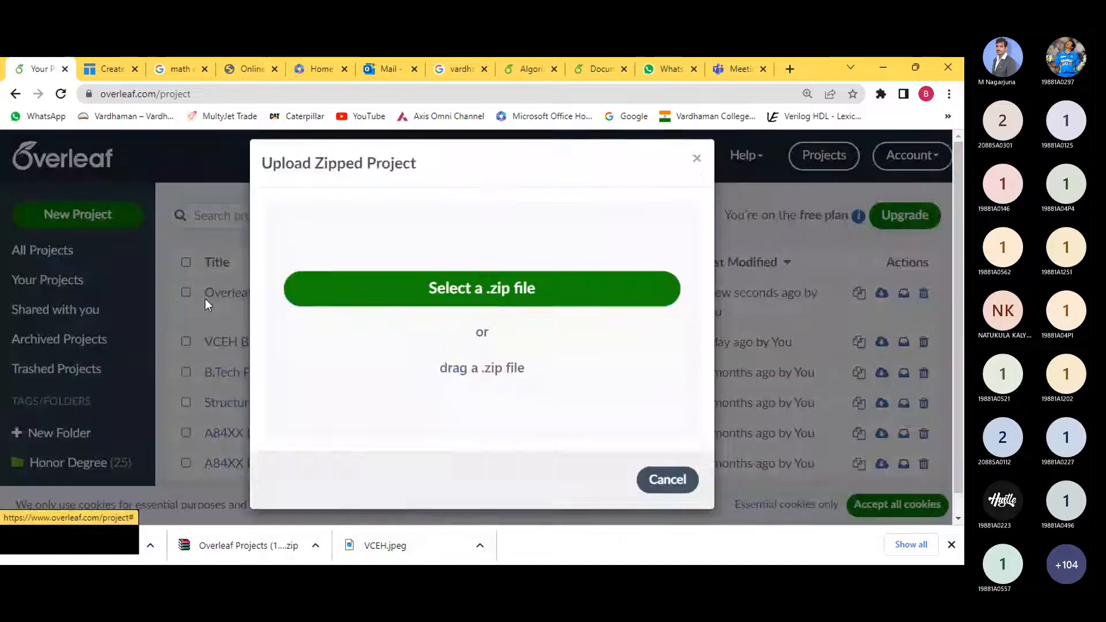
{"action": "left_click", "coordinate": [478, 290]}
{"action": "double_click", "coordinate": [253, 249]}
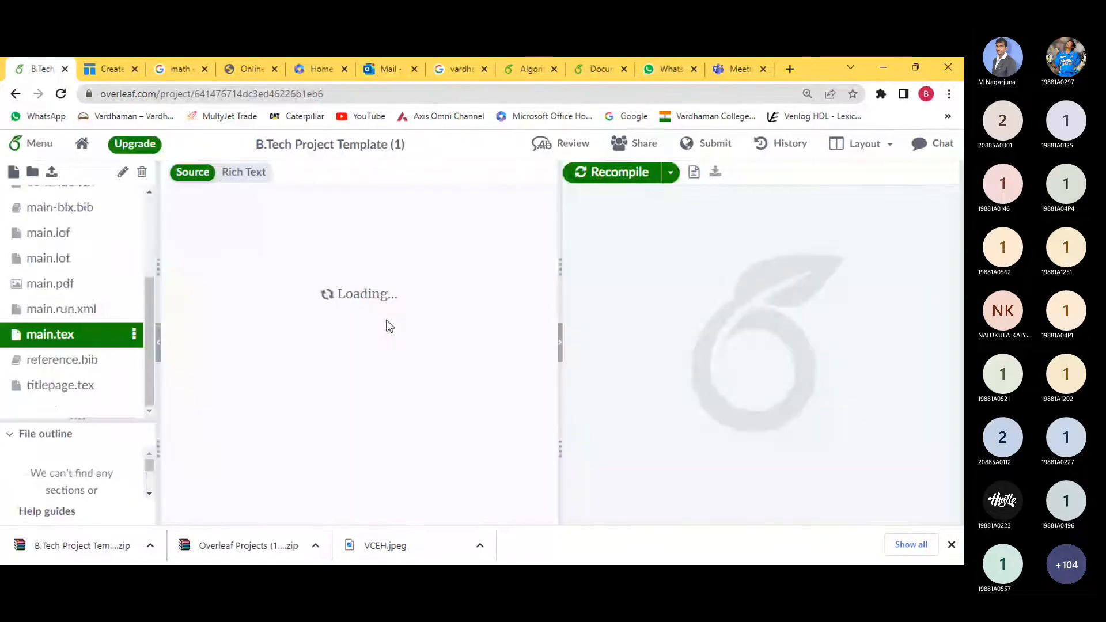
{"action": "left_click", "coordinate": [293, 251]}
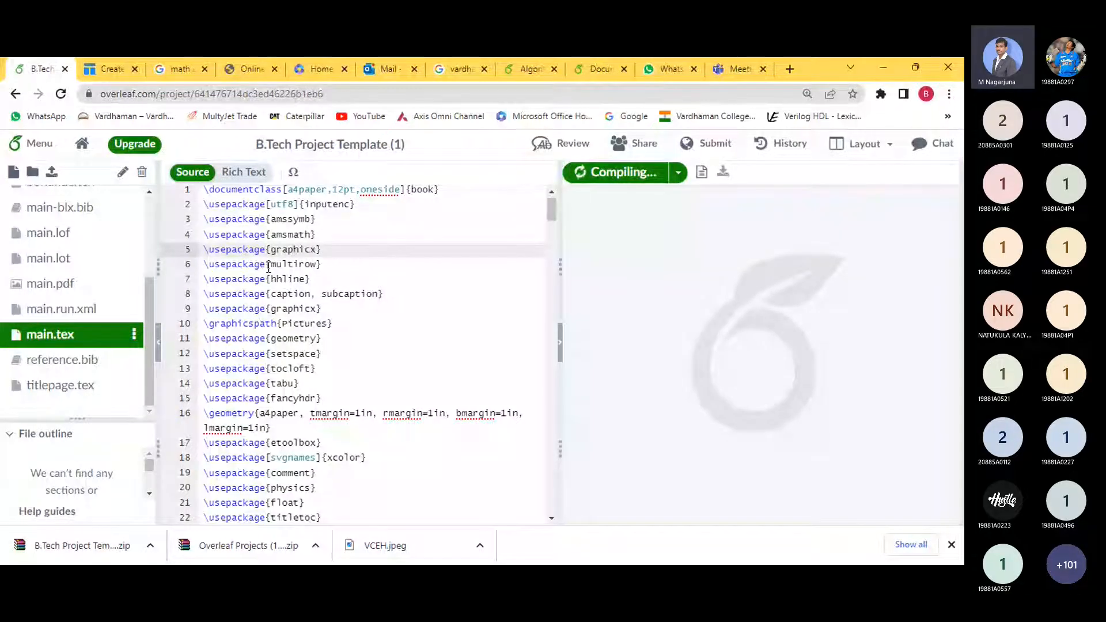
{"action": "left_click", "coordinate": [82, 154]}
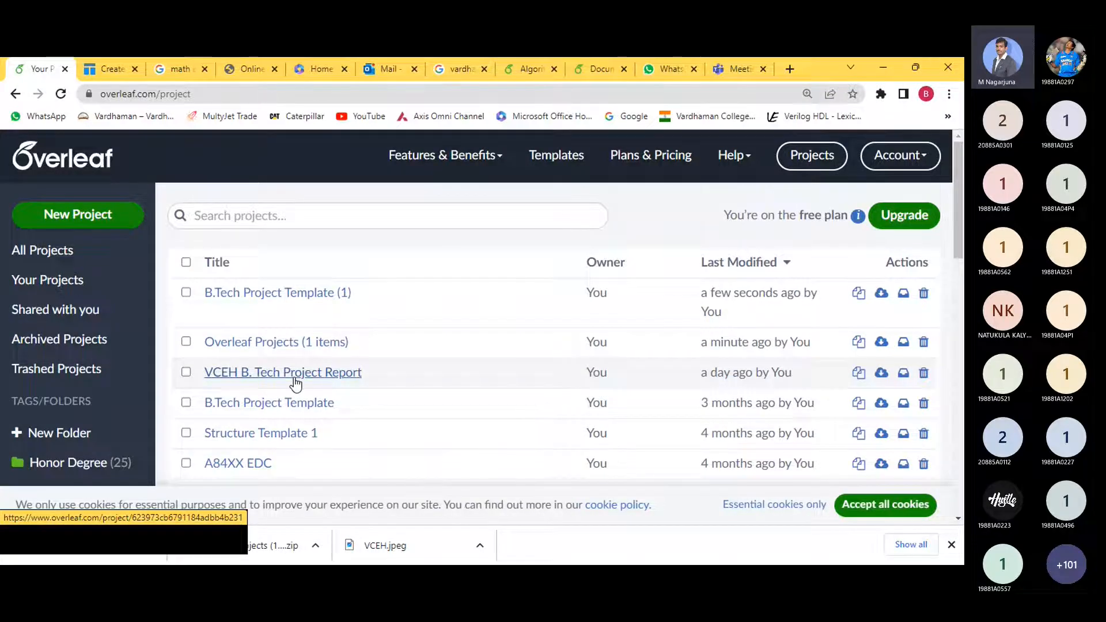
- Open the VCEH B. Tech Project Report project, landing on Chapter1.tex and its PDF
{"action": "left_click", "coordinate": [262, 376]}
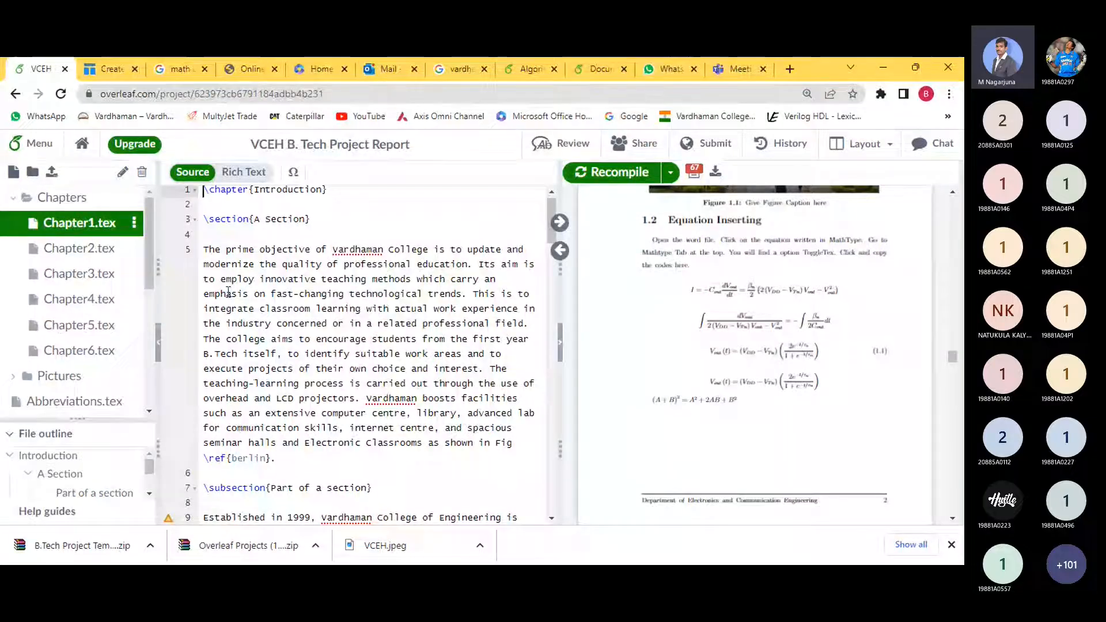
{"action": "left_click_drag", "start_coordinate": [204, 244], "coordinate": [512, 442]}
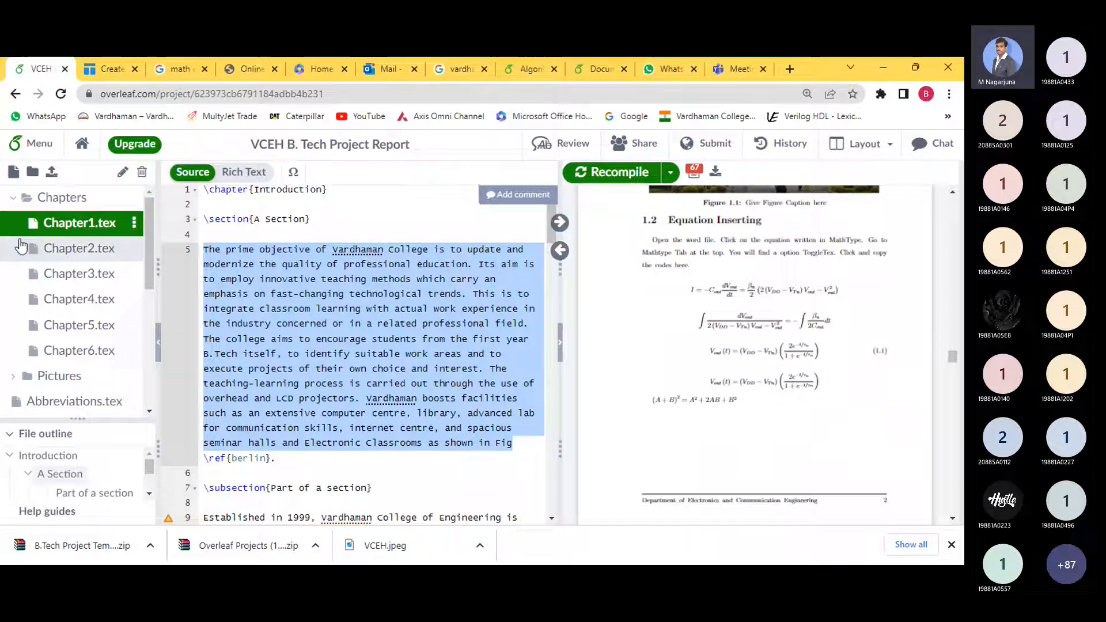
- Collapse the Chapters folder and open bonafide.tex from the file tree
{"action": "left_click", "coordinate": [13, 198]}
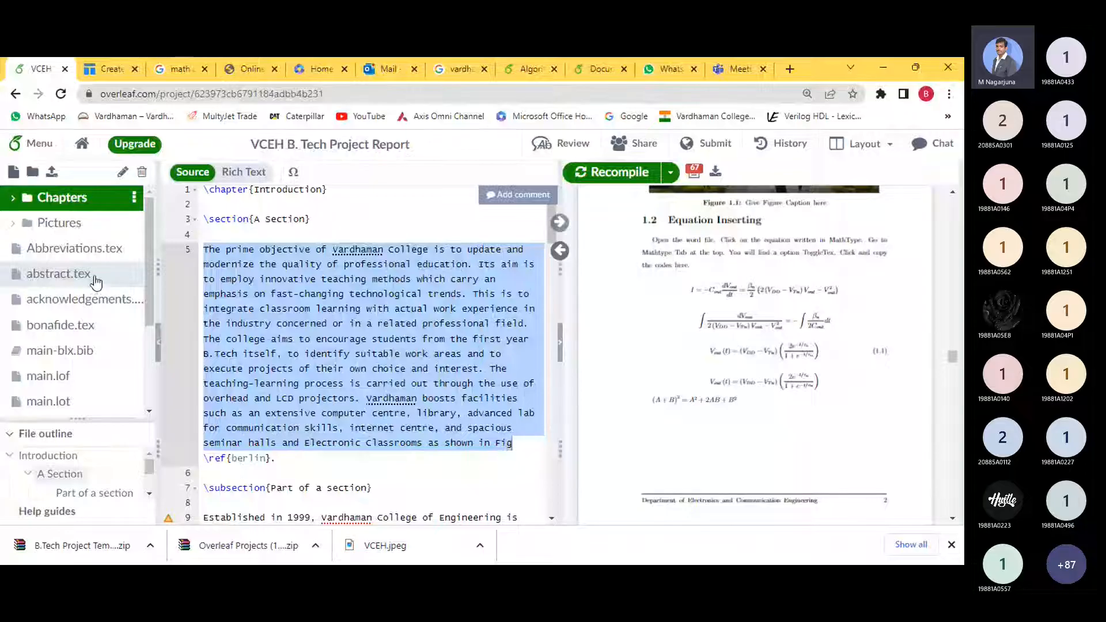
{"action": "scroll", "coordinate": [94, 278], "scroll_direction": "down", "scroll_amount": 5}
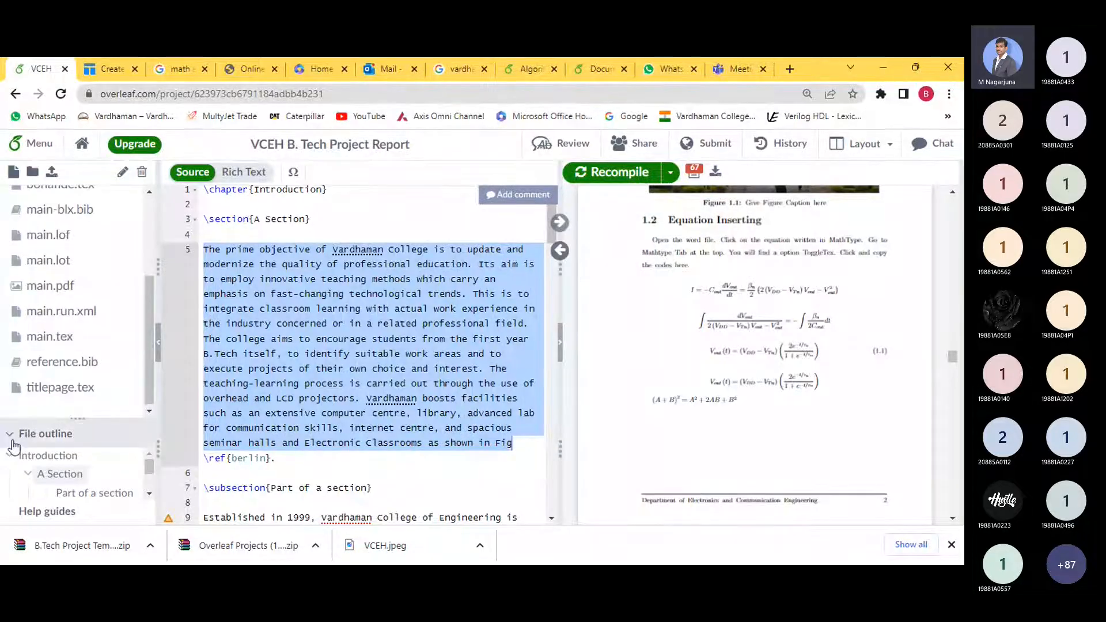
{"action": "scroll", "coordinate": [78, 300], "scroll_direction": "up", "scroll_amount": 3}
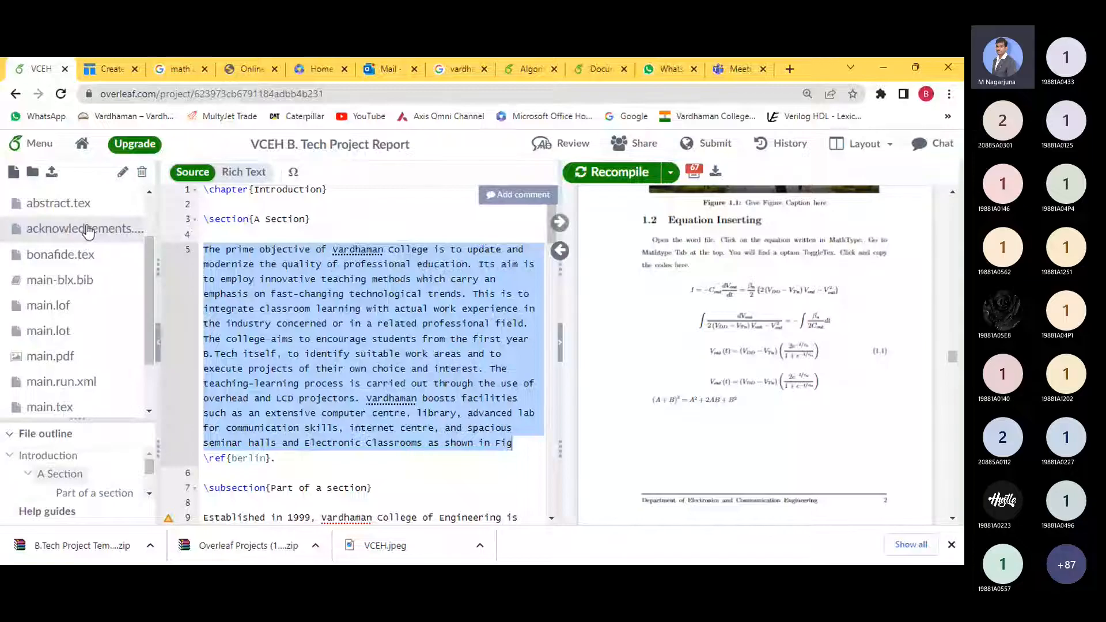
{"action": "scroll", "coordinate": [86, 242], "scroll_direction": "up", "scroll_amount": 2}
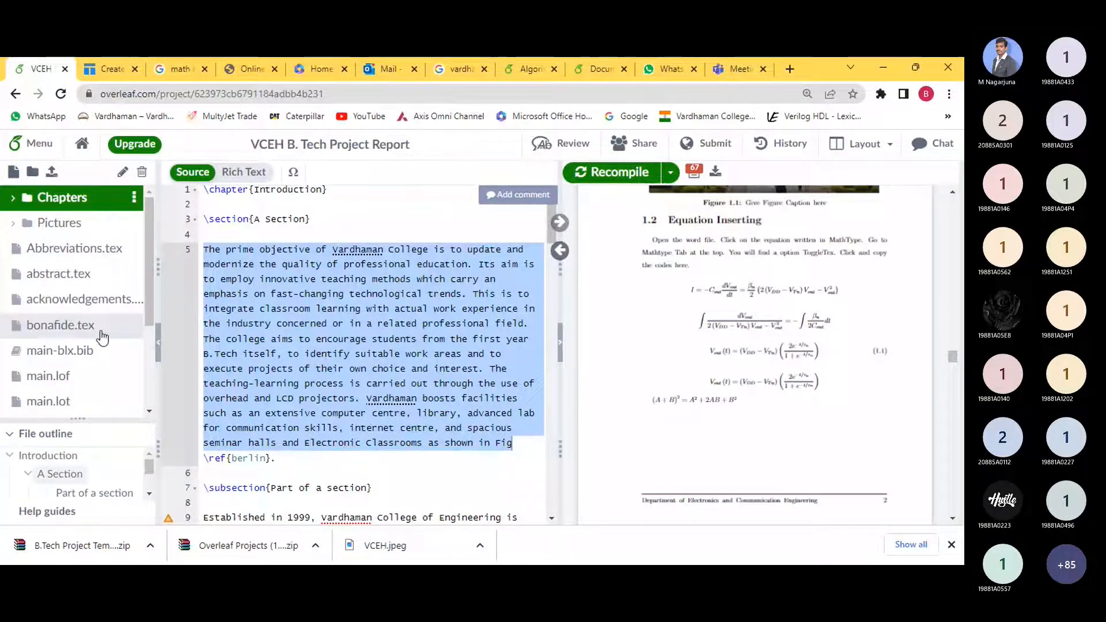
{"action": "left_click", "coordinate": [80, 333]}
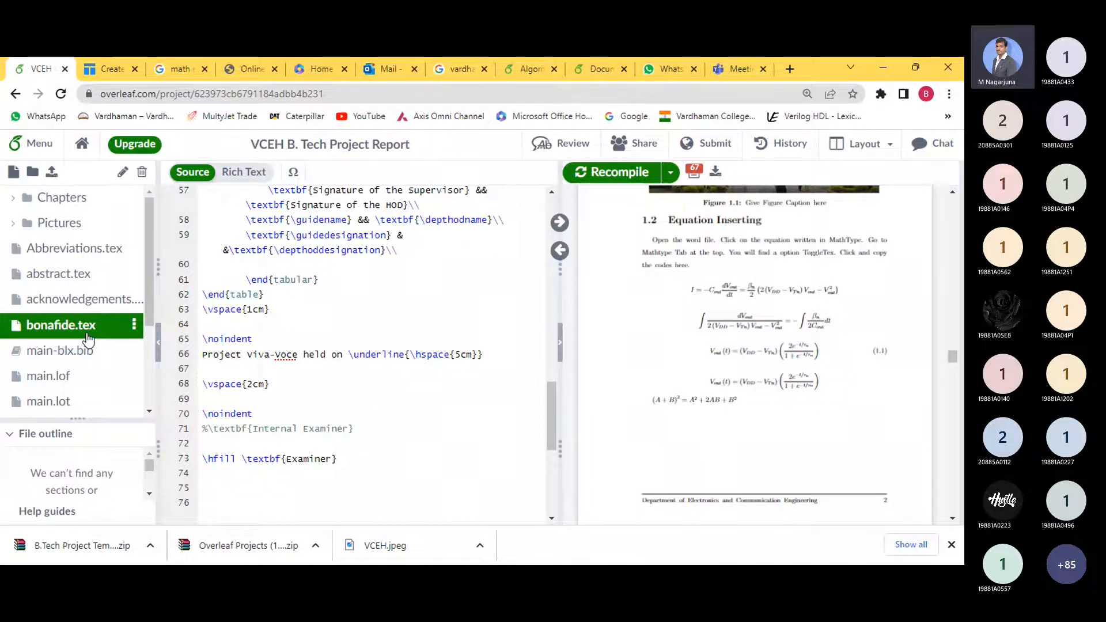
{"action": "left_click", "coordinate": [202, 355]}
{"action": "type", "text": "%"}
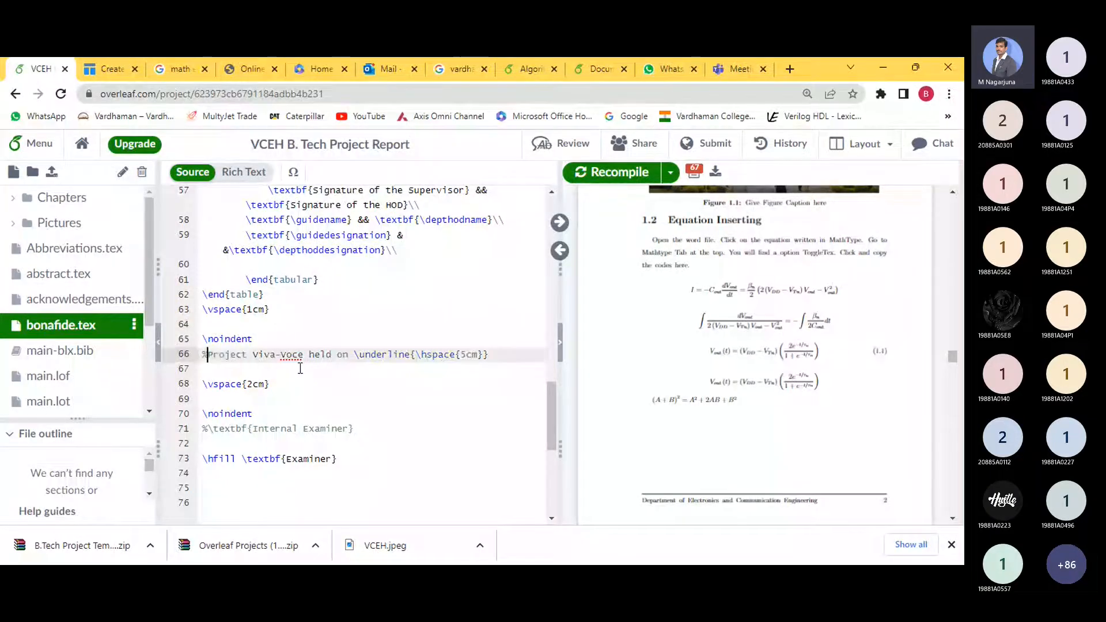
{"action": "left_click", "coordinate": [204, 464]}
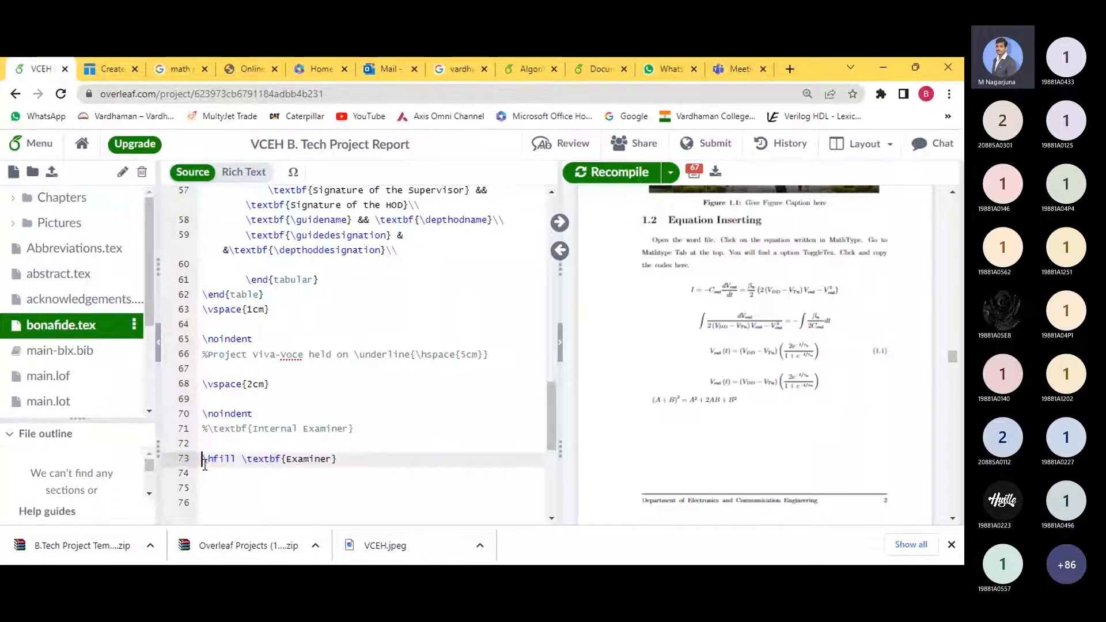
{"action": "type", "text": "%"}
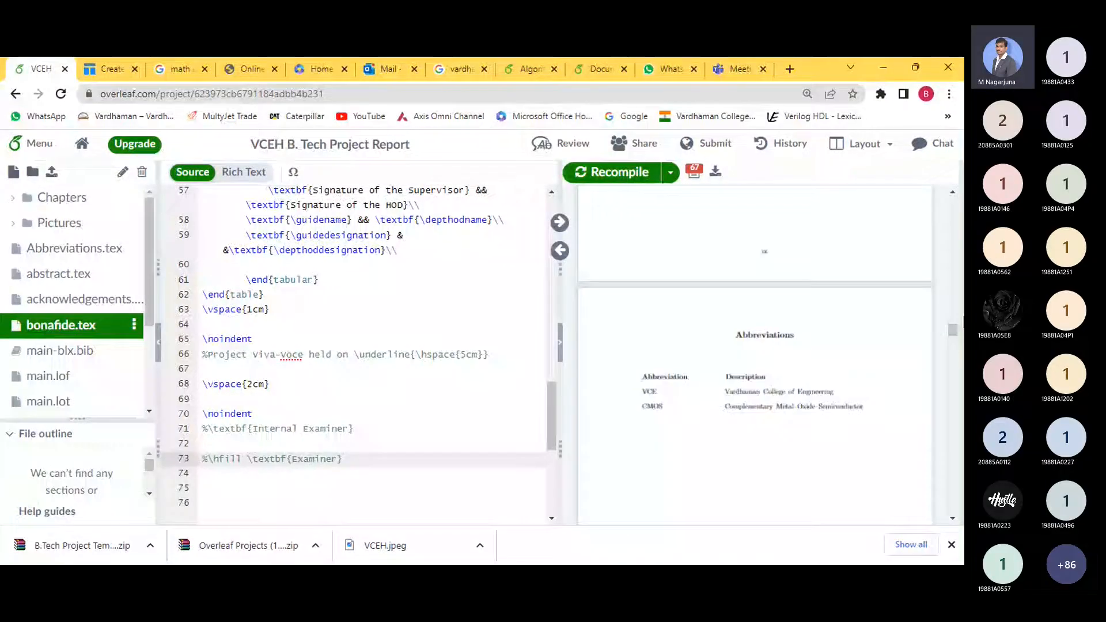
{"action": "left_click_drag", "start_coordinate": [963, 320], "coordinate": [961, 228]}
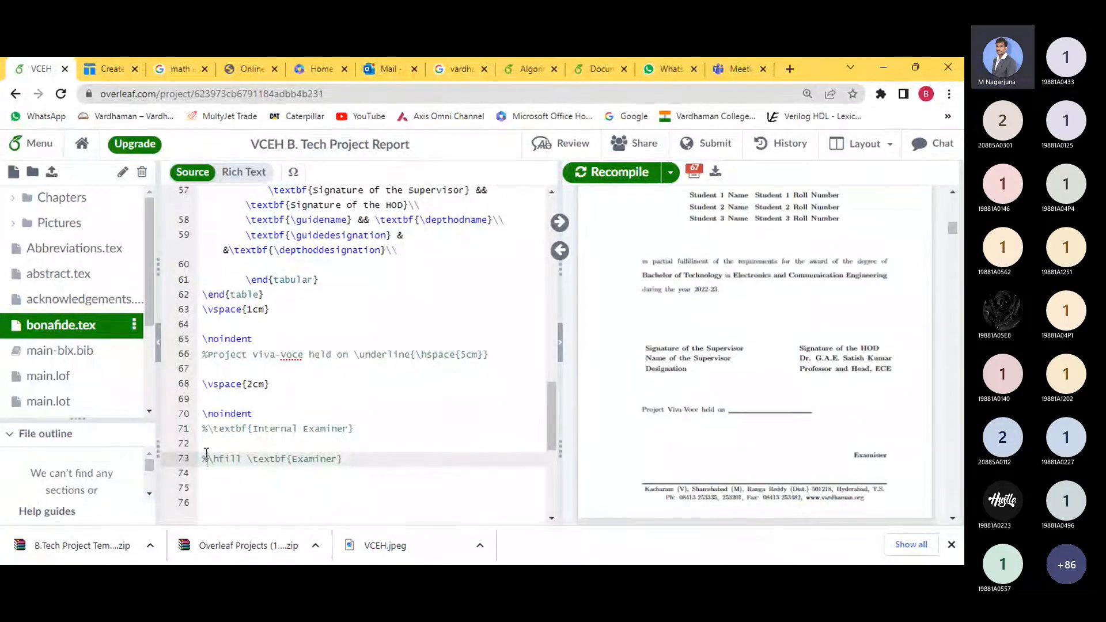
{"action": "left_click", "coordinate": [236, 370]}
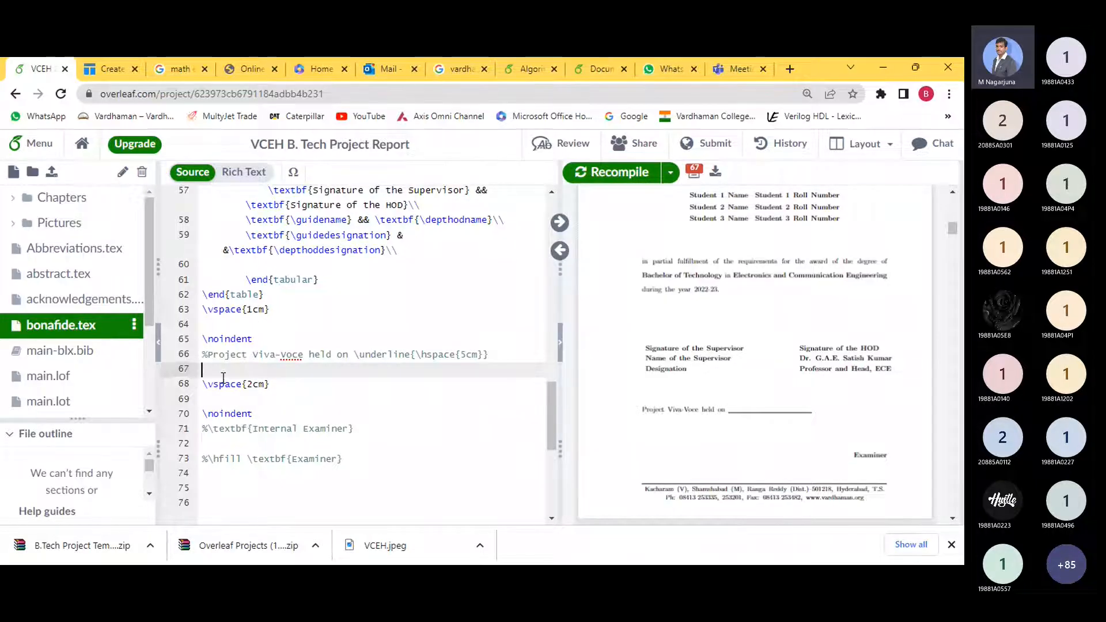
{"action": "left_click", "coordinate": [210, 355]}
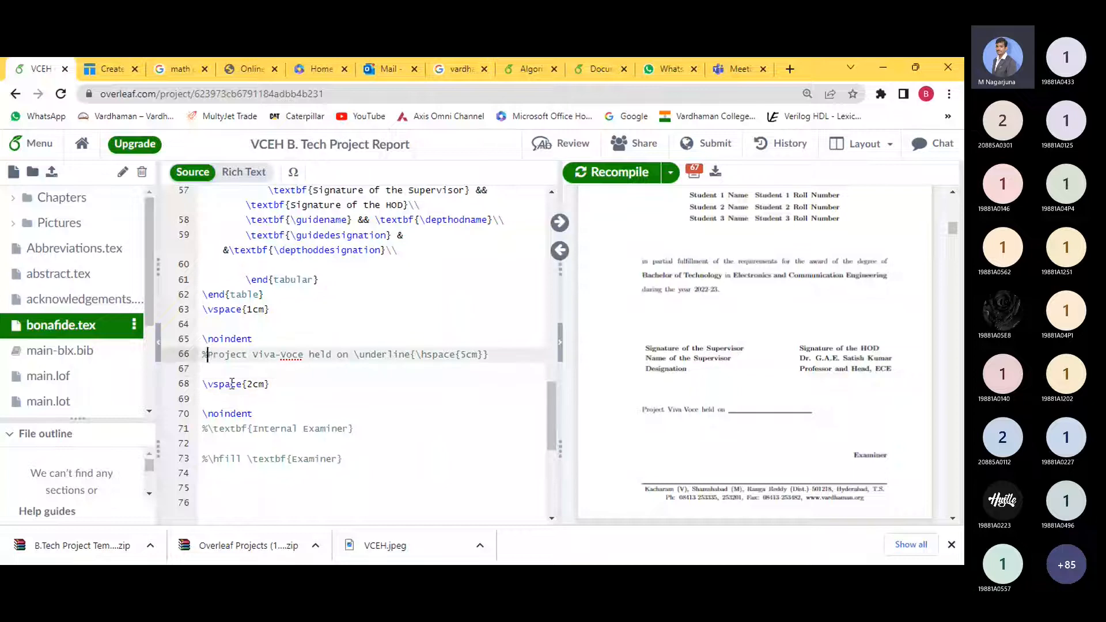
{"action": "key", "text": "BackSpace"}
{"action": "left_click", "coordinate": [209, 459]}
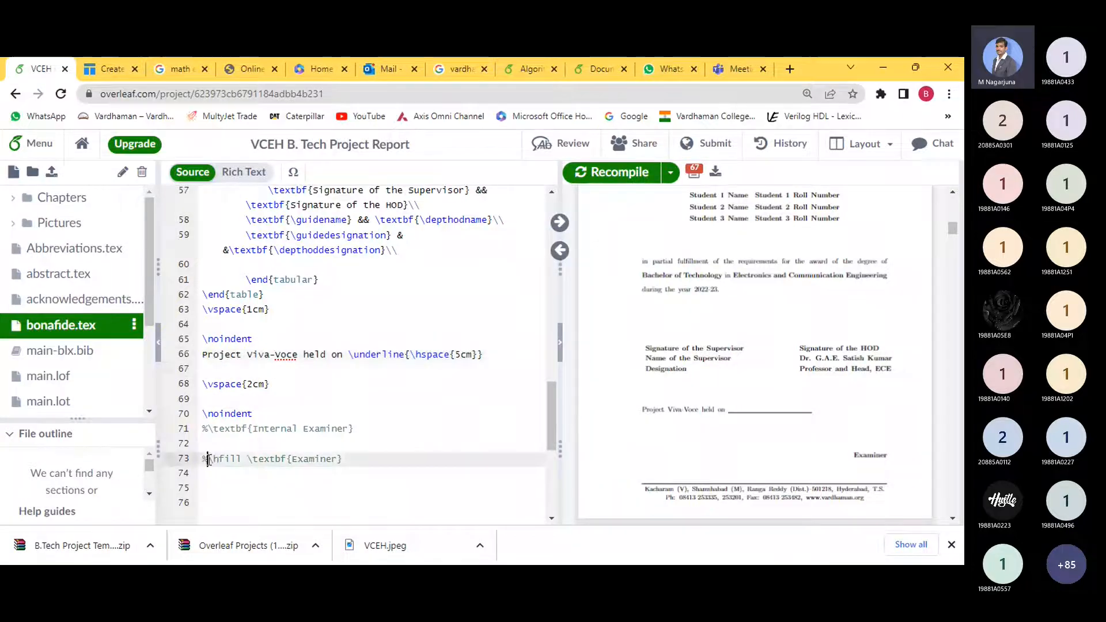
{"action": "key", "text": "BackSpace"}
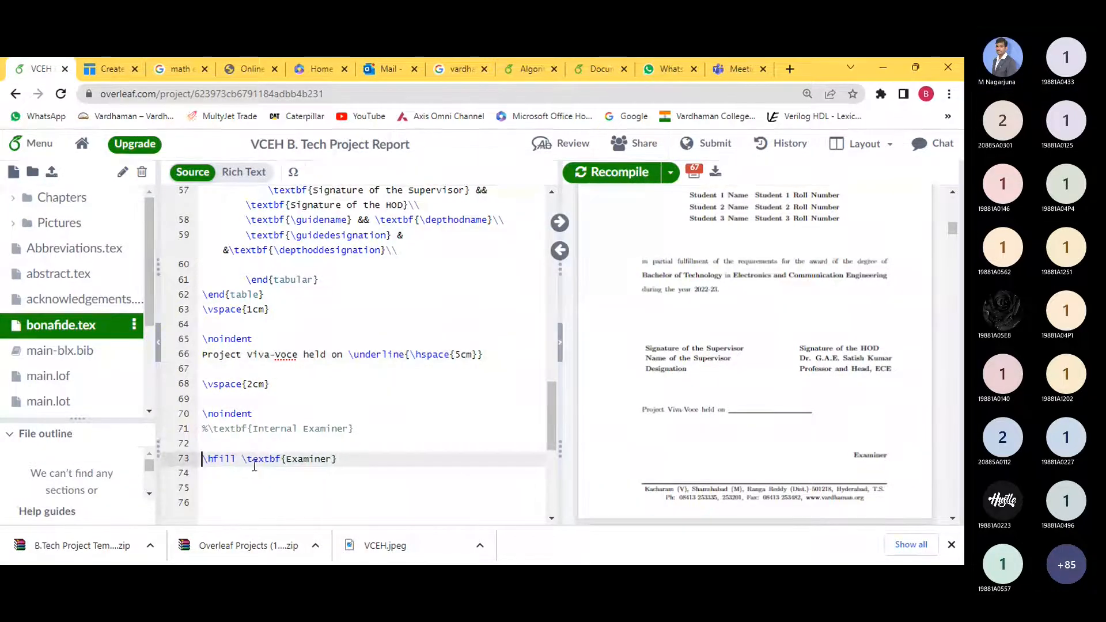
{"action": "left_click", "coordinate": [202, 355]}
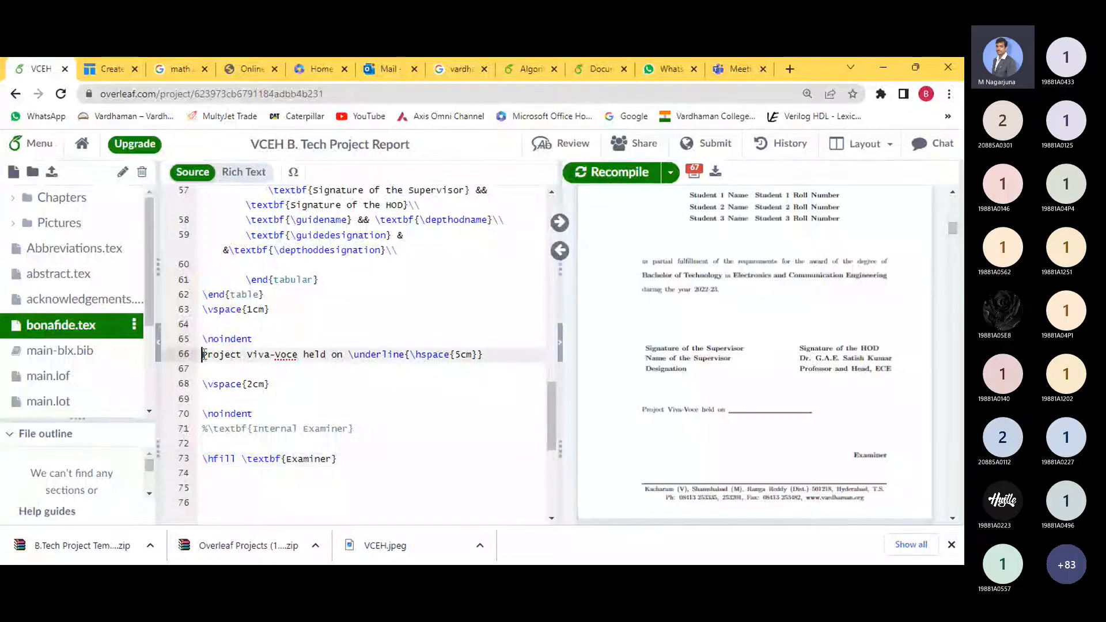
{"action": "left_click", "coordinate": [207, 461]}
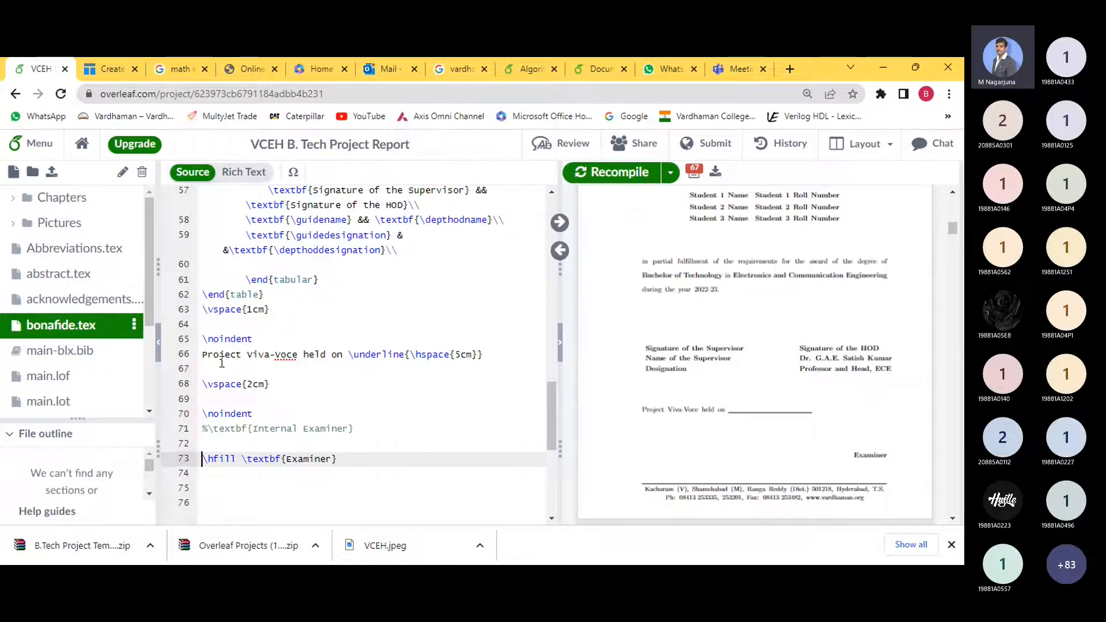
{"action": "left_click", "coordinate": [222, 360]}
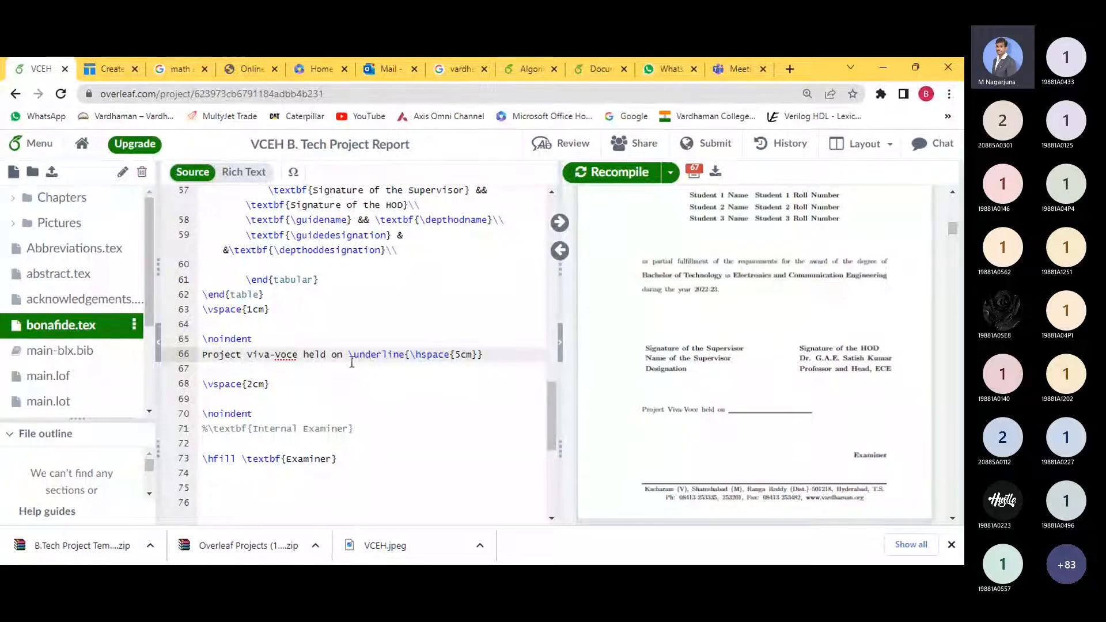
{"action": "left_click", "coordinate": [204, 357]}
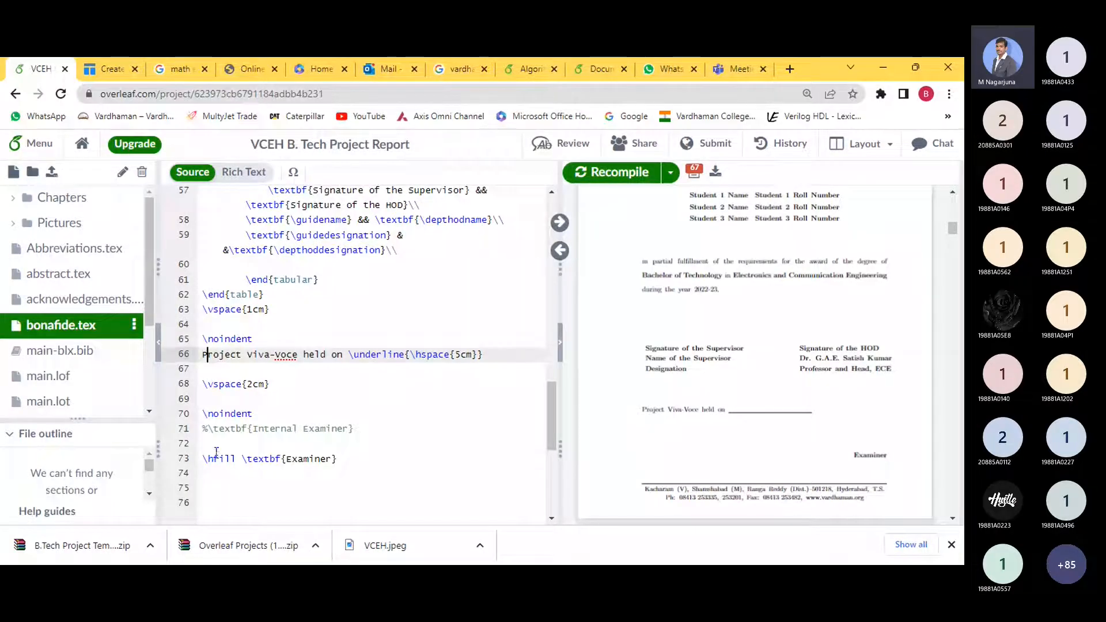
- Inspect the Viva-Voce and Examiner lines in bonafide.tex and in the PDF preview
{"action": "left_click_drag", "start_coordinate": [339, 459], "coordinate": [219, 355]}
{"action": "left_click", "coordinate": [266, 481]}
{"action": "left_click", "coordinate": [356, 431]}
{"action": "left_click", "coordinate": [353, 460]}
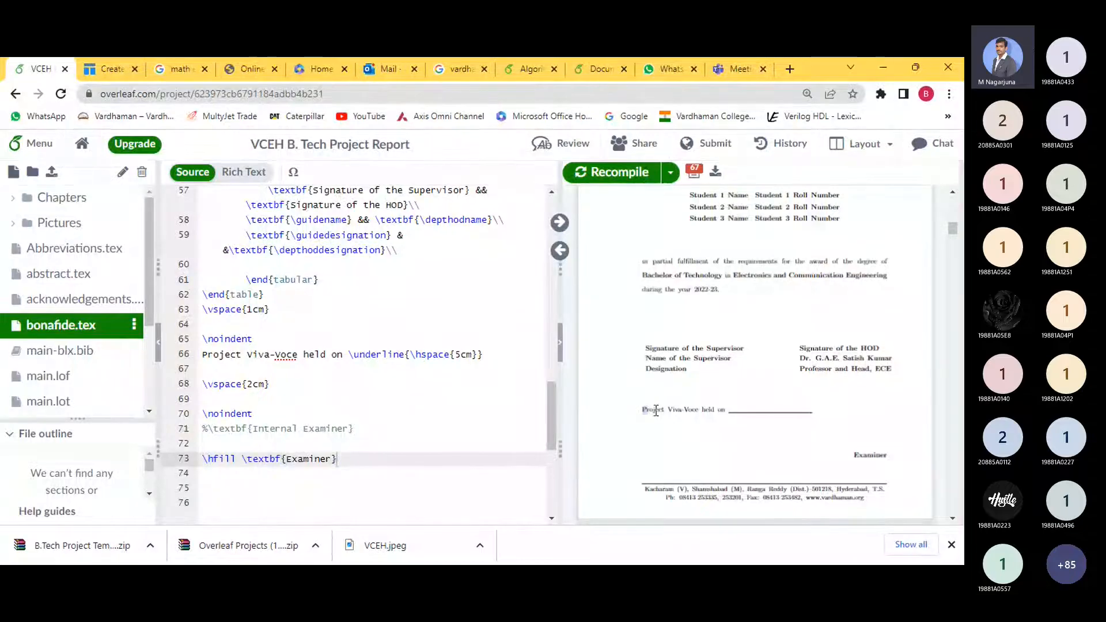
{"action": "left_click_drag", "start_coordinate": [656, 411], "coordinate": [884, 445]}
{"action": "left_click", "coordinate": [785, 421]}
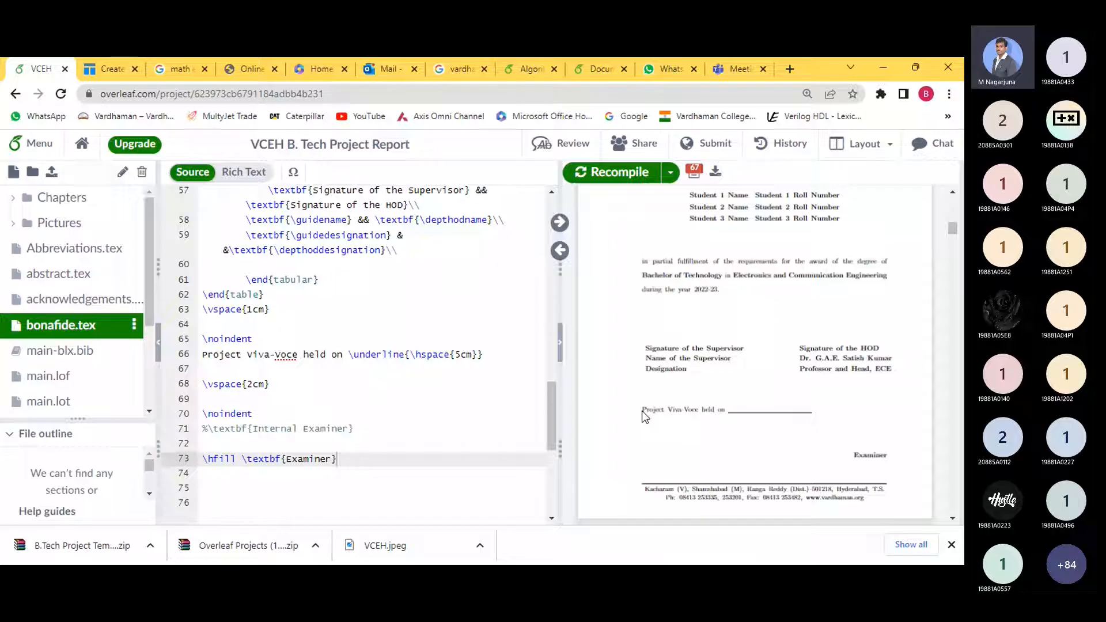
{"action": "left_click_drag", "start_coordinate": [645, 410], "coordinate": [865, 444]}
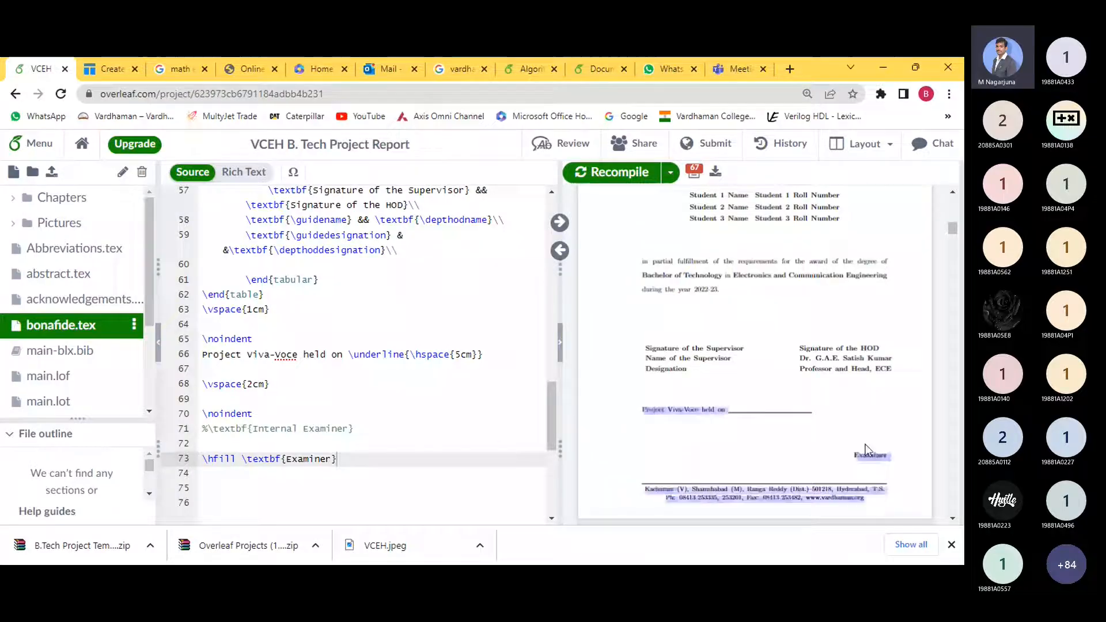
- Comment out the Viva-Voce and Examiner lines with %, recompile, and check the certificate page
{"action": "left_click", "coordinate": [204, 354]}
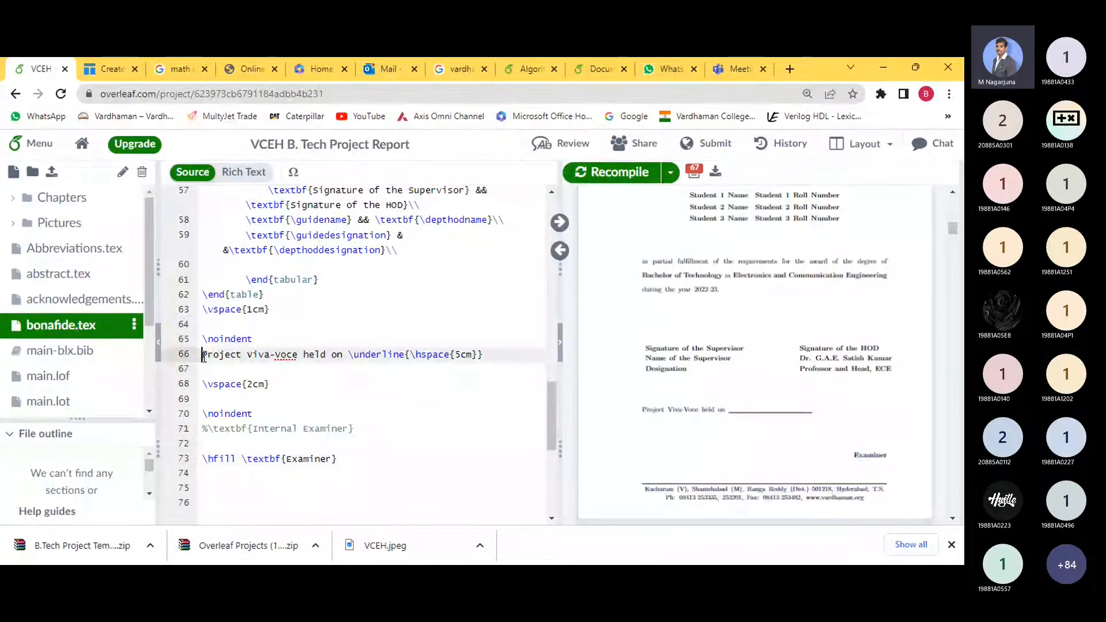
{"action": "type", "text": "%"}
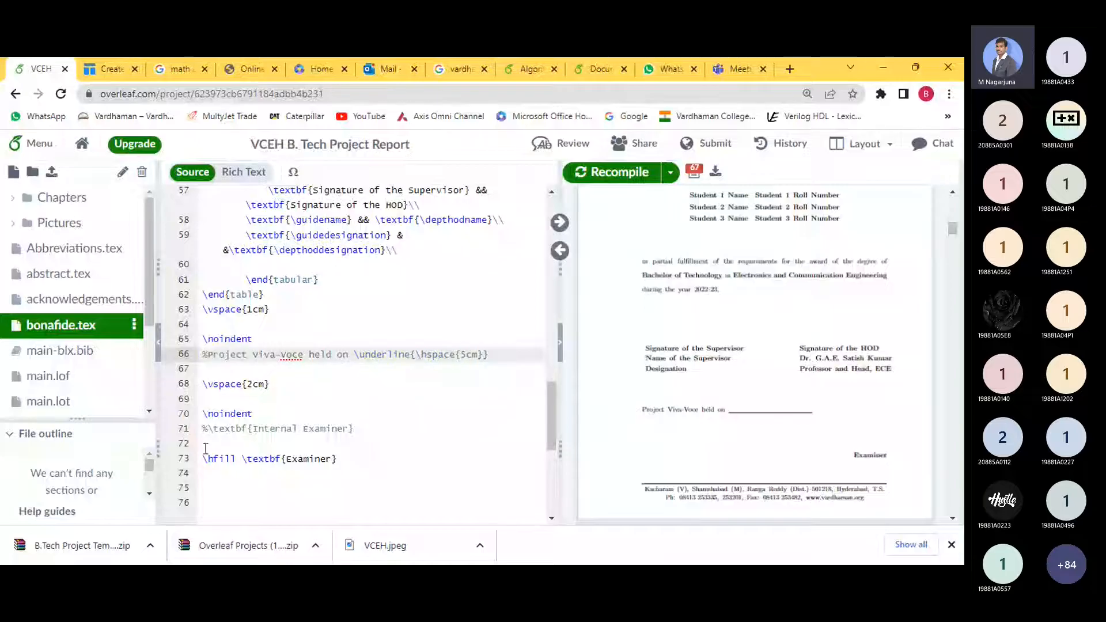
{"action": "left_click", "coordinate": [202, 459]}
{"action": "type", "text": "%"}
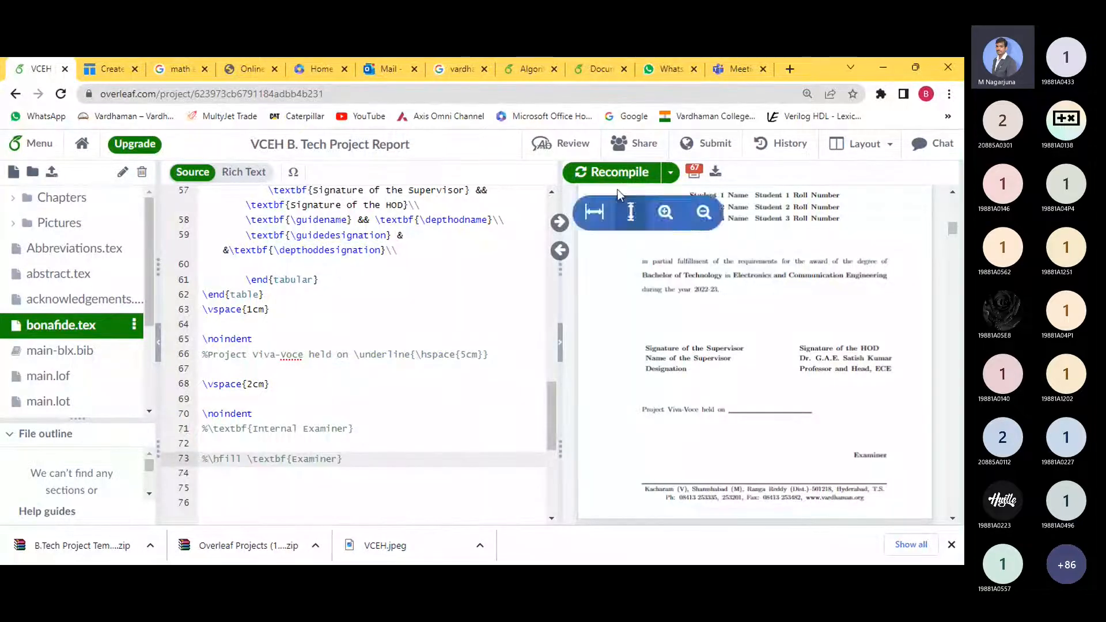
{"action": "left_click", "coordinate": [611, 176]}
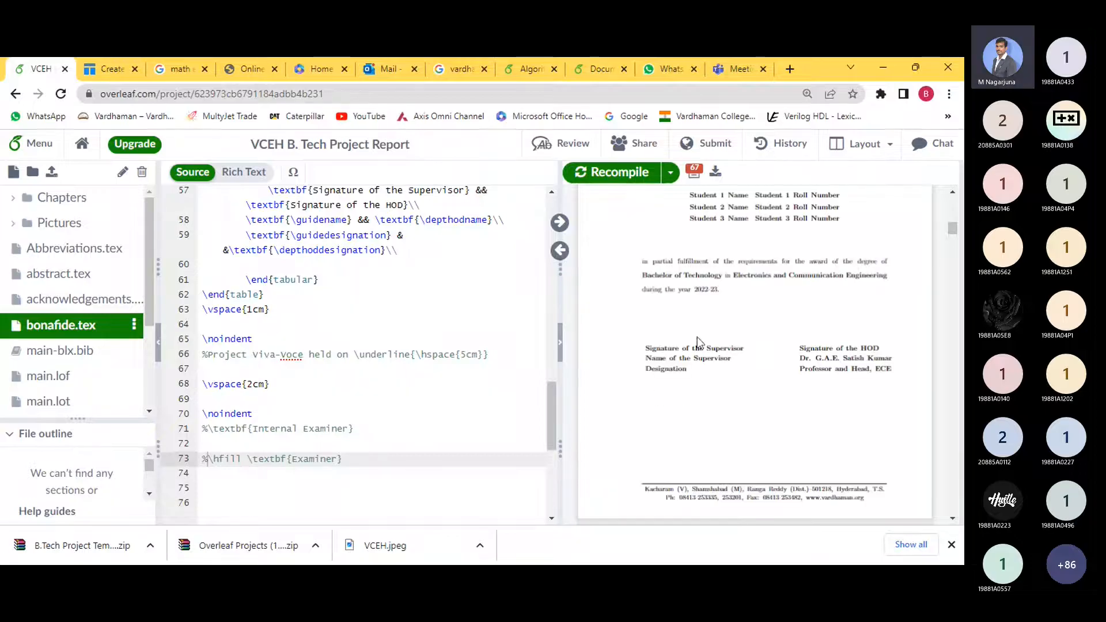
{"action": "mouse_move", "coordinate": [646, 347]}
{"action": "left_mouse_down"}
{"action": "mouse_move", "coordinate": [716, 389]}
{"action": "mouse_move", "coordinate": [683, 360]}
{"action": "left_mouse_up"}
{"action": "left_click_drag", "start_coordinate": [685, 369], "coordinate": [844, 357]}
{"action": "left_click", "coordinate": [654, 401]}
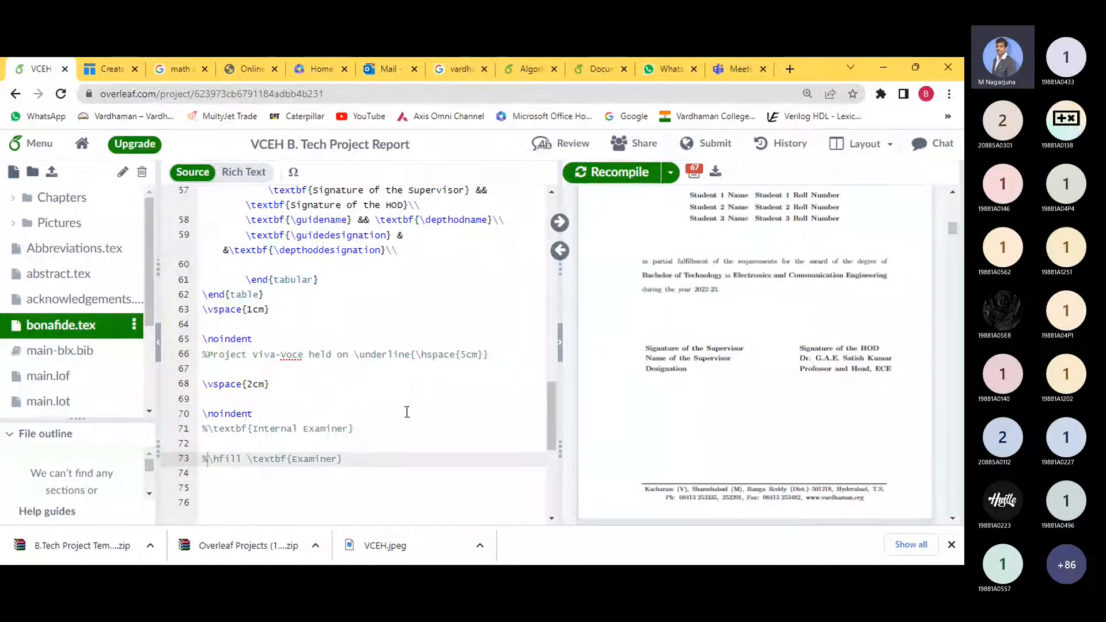
- Delete the % from lines 66 and 73, leaving the Internal Examiner line commented out
{"action": "left_click", "coordinate": [208, 354]}
{"action": "key", "text": "BackSpace"}
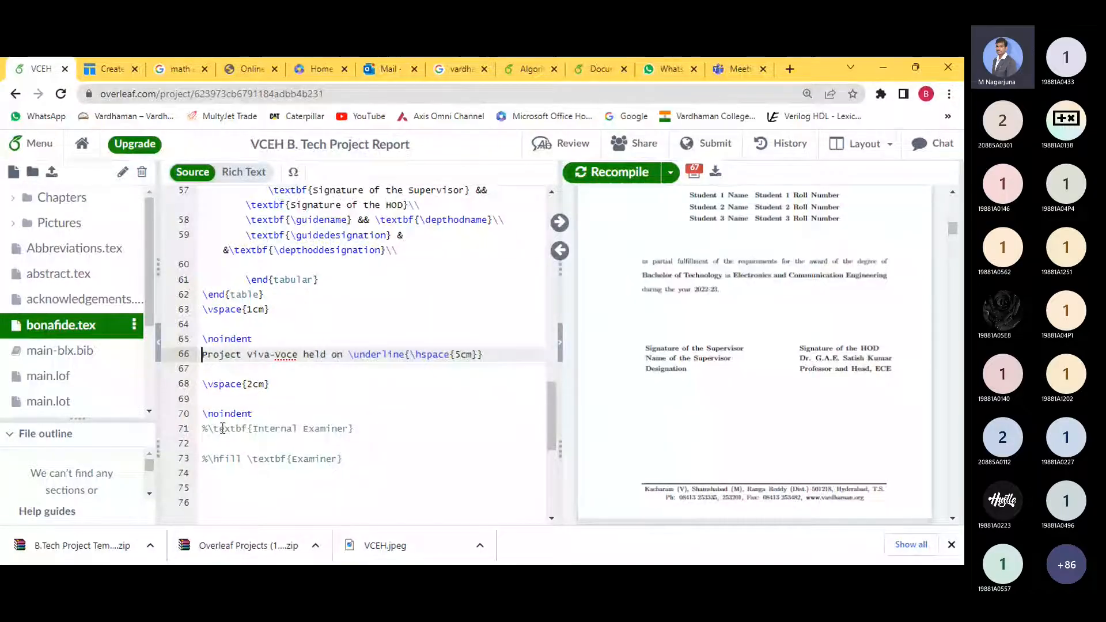
{"action": "left_click", "coordinate": [208, 459]}
{"action": "key", "text": "BackSpace"}
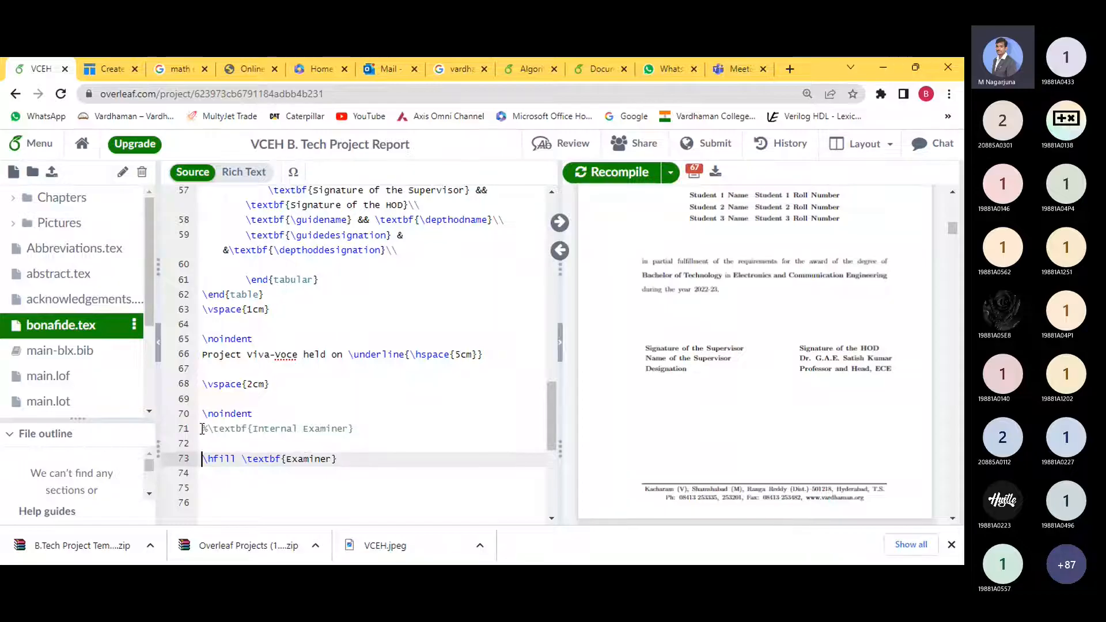
{"action": "left_click_drag", "start_coordinate": [202, 429], "coordinate": [282, 429]}
{"action": "left_click", "coordinate": [354, 430]}
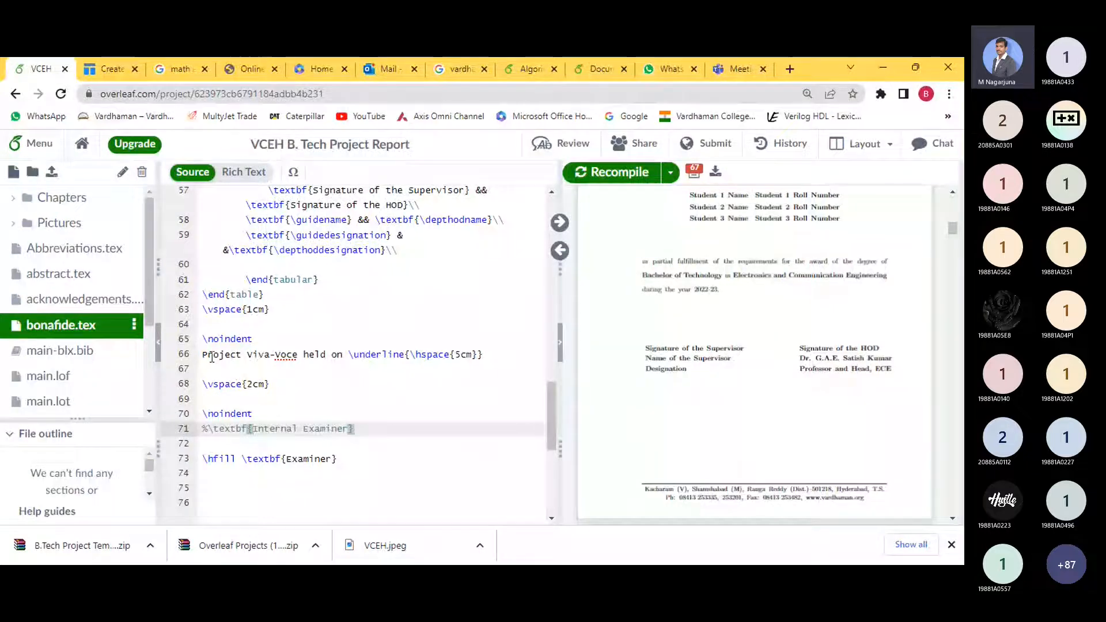
{"action": "left_click_drag", "start_coordinate": [202, 354], "coordinate": [343, 354]}
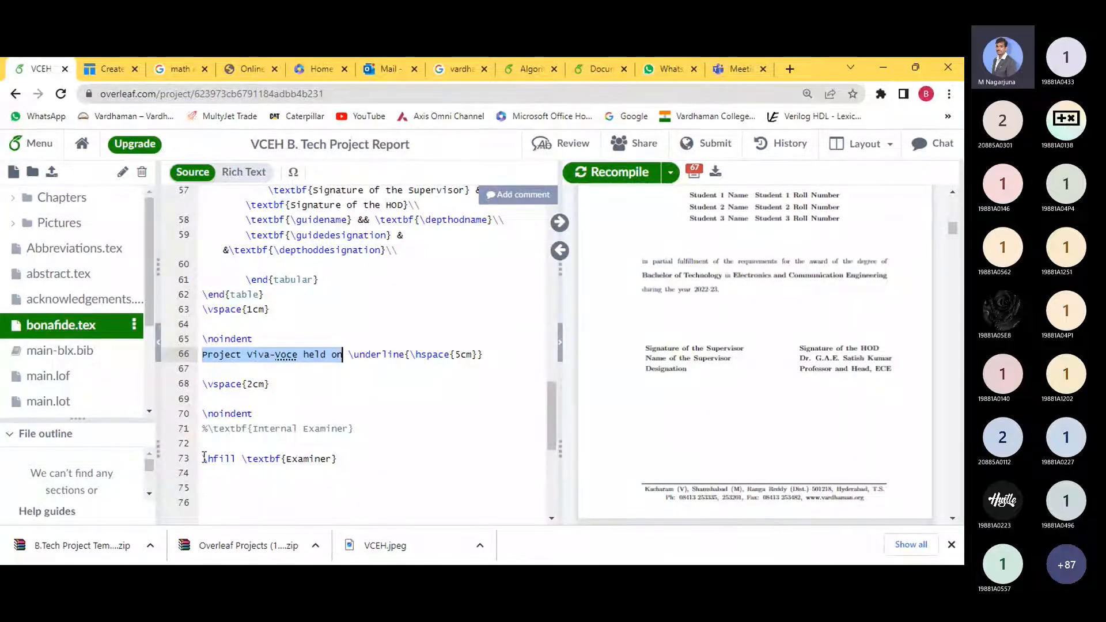
{"action": "left_click", "coordinate": [343, 457]}
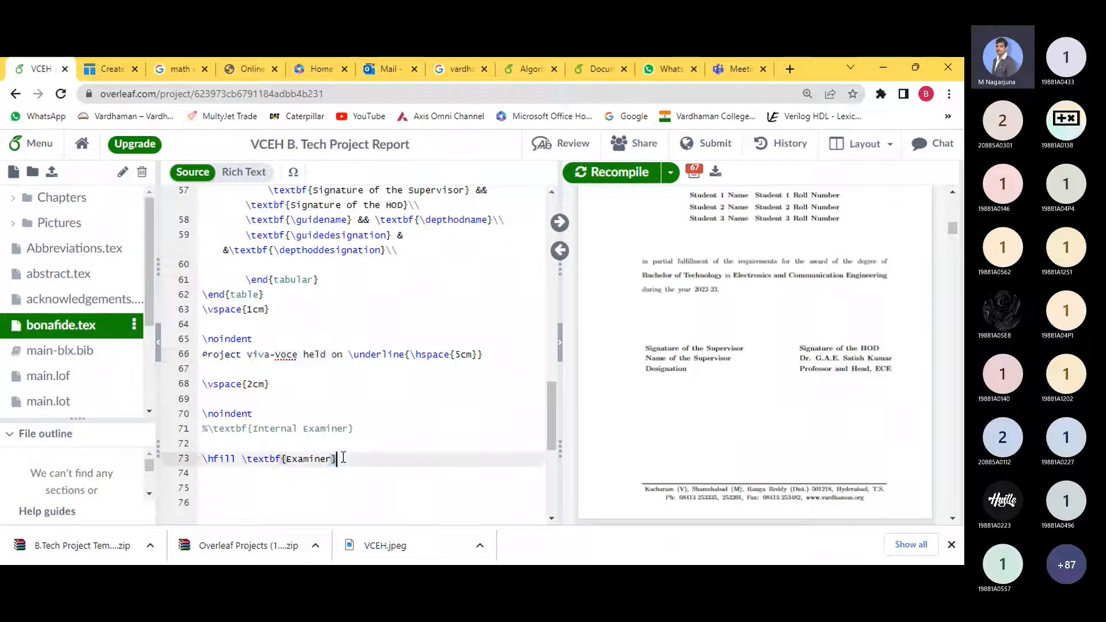
{"action": "left_click", "coordinate": [203, 459]}
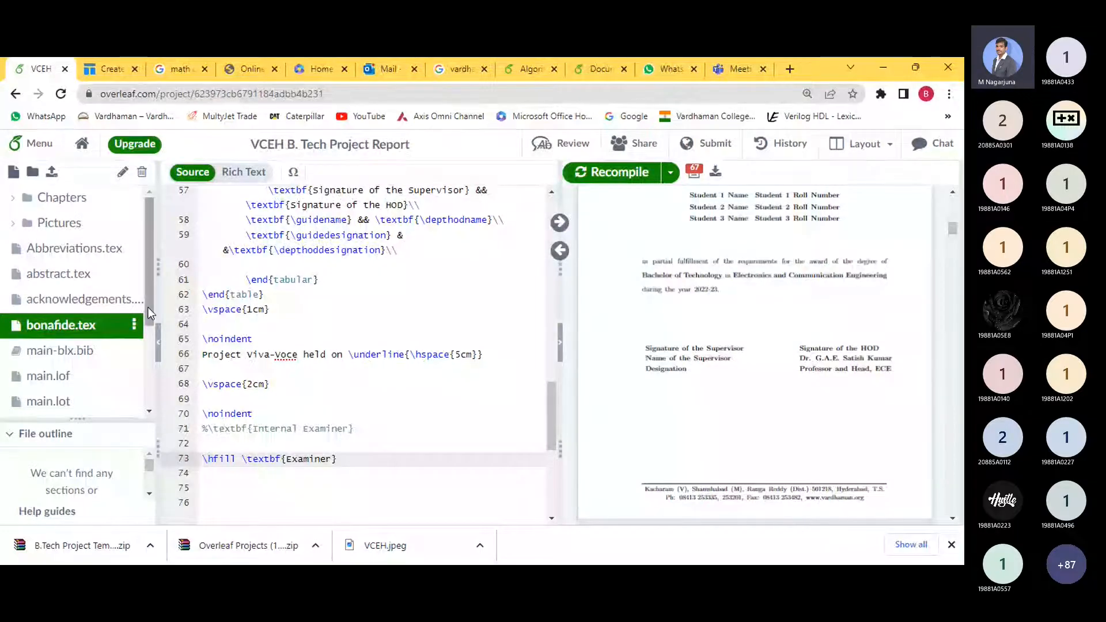
{"action": "left_click_drag", "start_coordinate": [147, 306], "coordinate": [150, 372]}
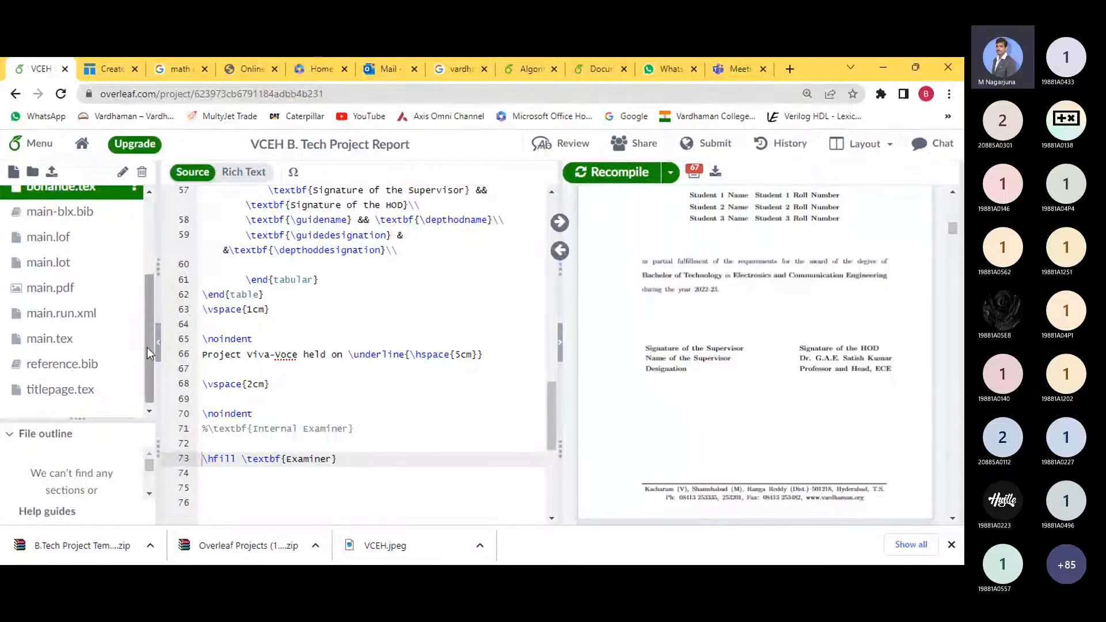
{"action": "scroll", "coordinate": [148, 351], "scroll_direction": "up", "scroll_amount": 3}
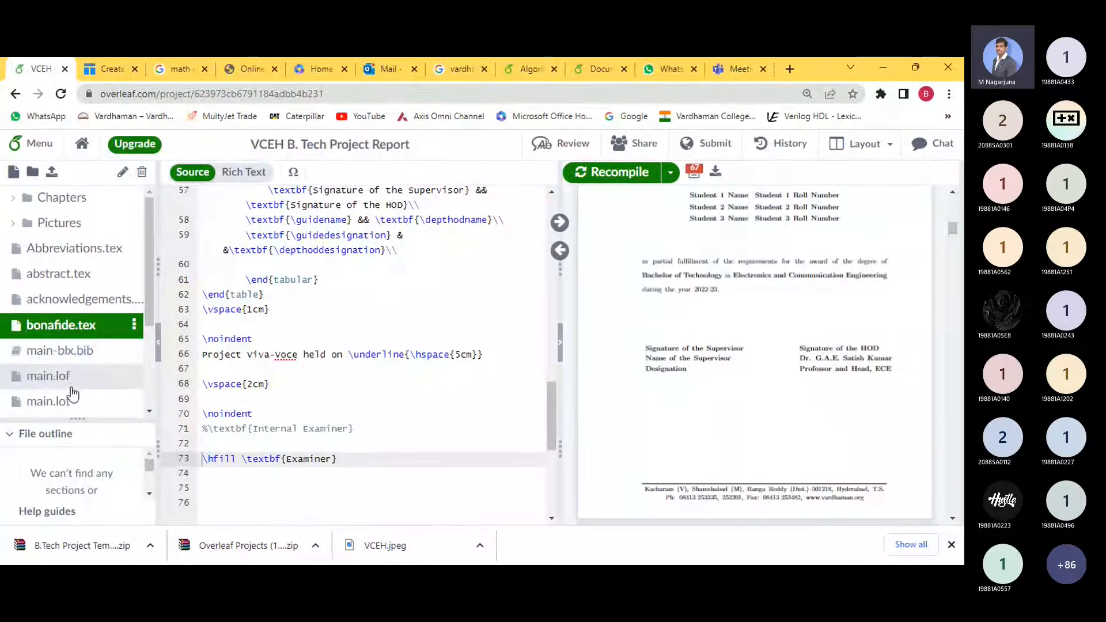
{"action": "scroll", "coordinate": [148, 317], "scroll_direction": "down", "scroll_amount": 1}
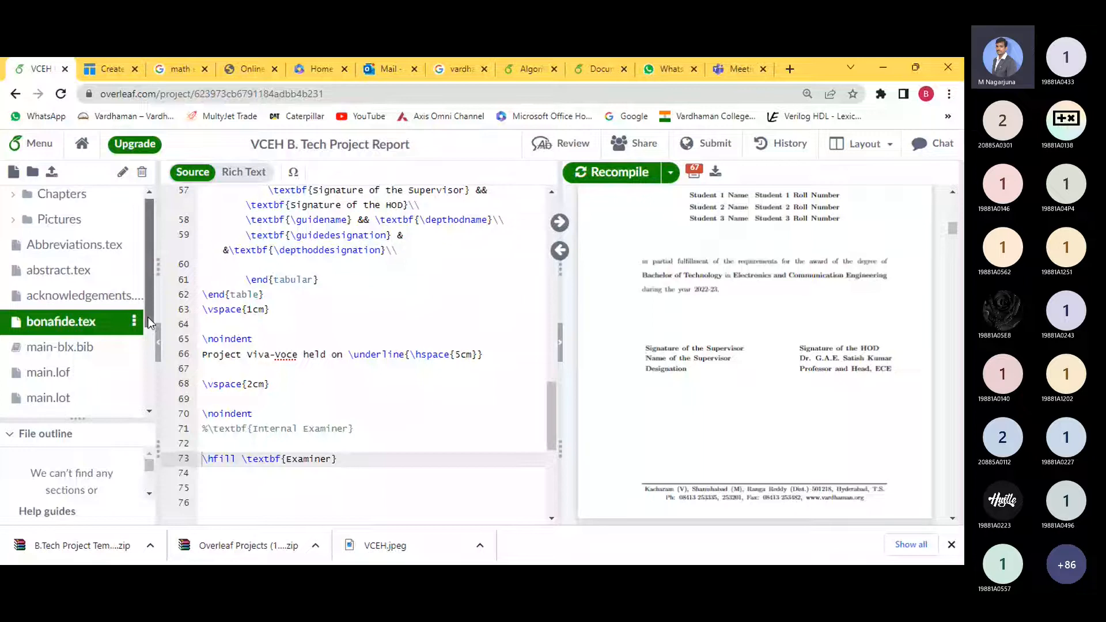
{"action": "left_click_drag", "start_coordinate": [148, 317], "coordinate": [149, 359]}
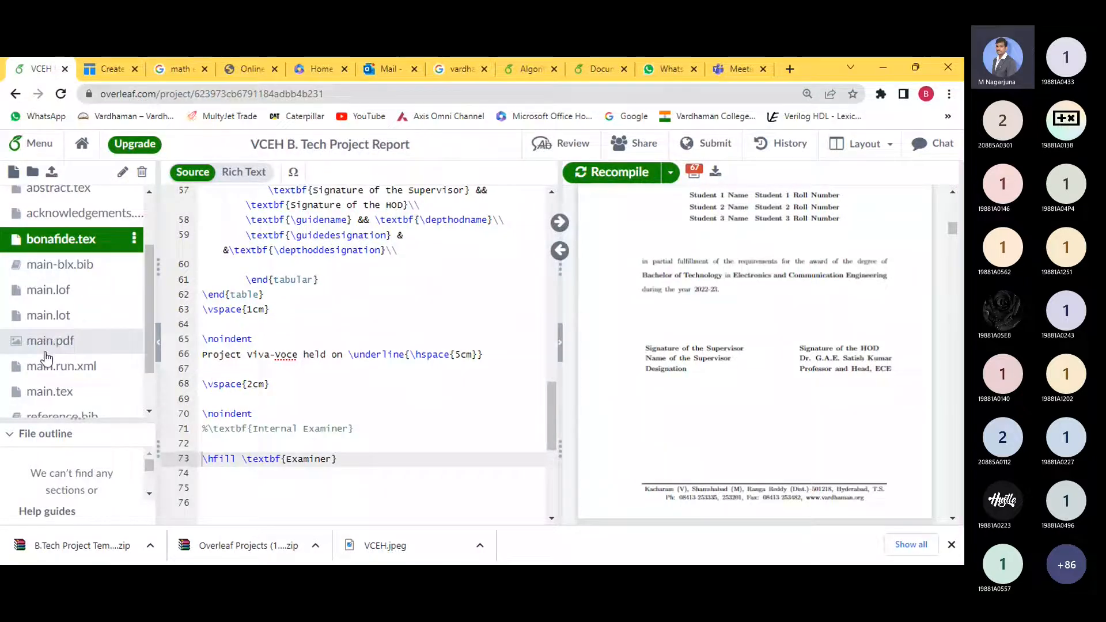
{"action": "left_click_drag", "start_coordinate": [146, 341], "coordinate": [149, 381]}
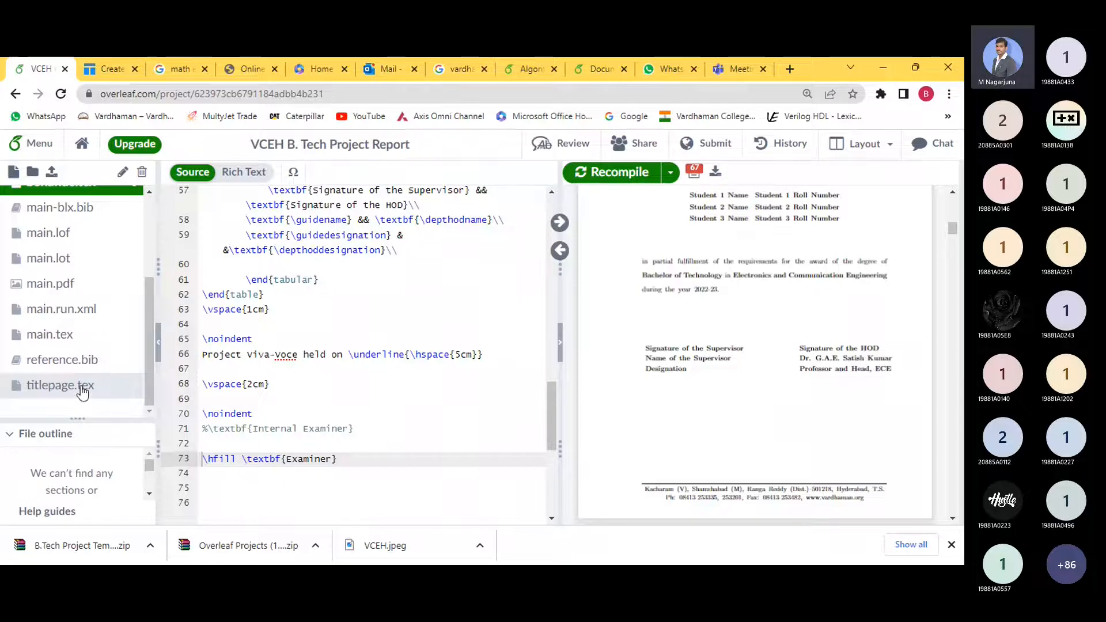
{"action": "mouse_move", "coordinate": [147, 369]}
{"action": "left_mouse_down"}
{"action": "mouse_move", "coordinate": [149, 288]}
{"action": "mouse_move", "coordinate": [153, 371]}
{"action": "left_mouse_up"}
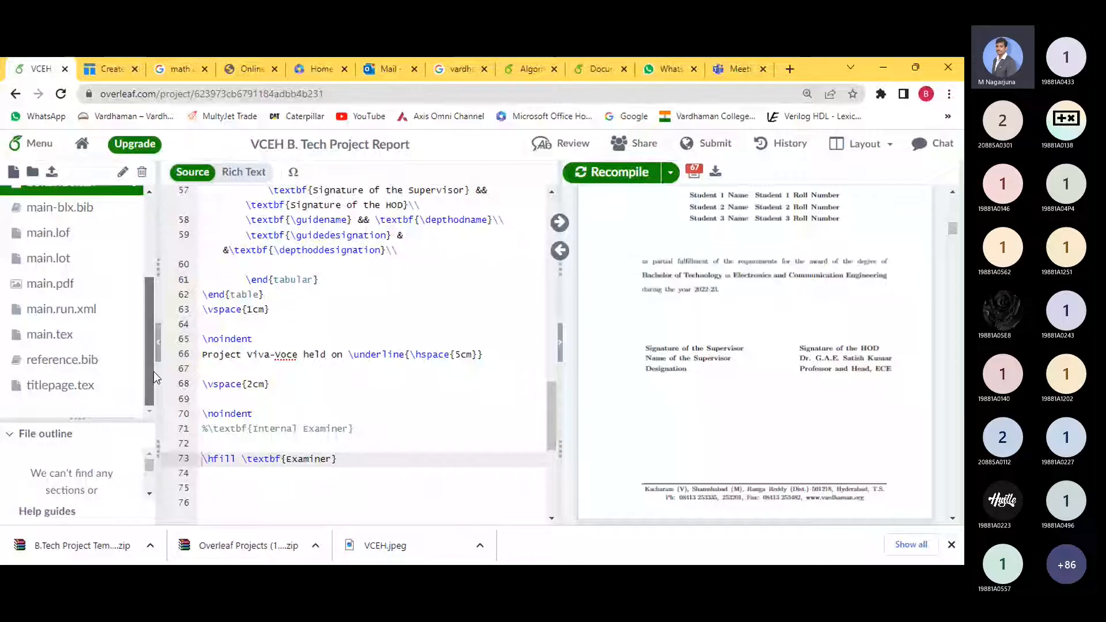
- Open main.tex and highlight the thesis title comment on line 39
{"action": "left_click", "coordinate": [70, 340]}
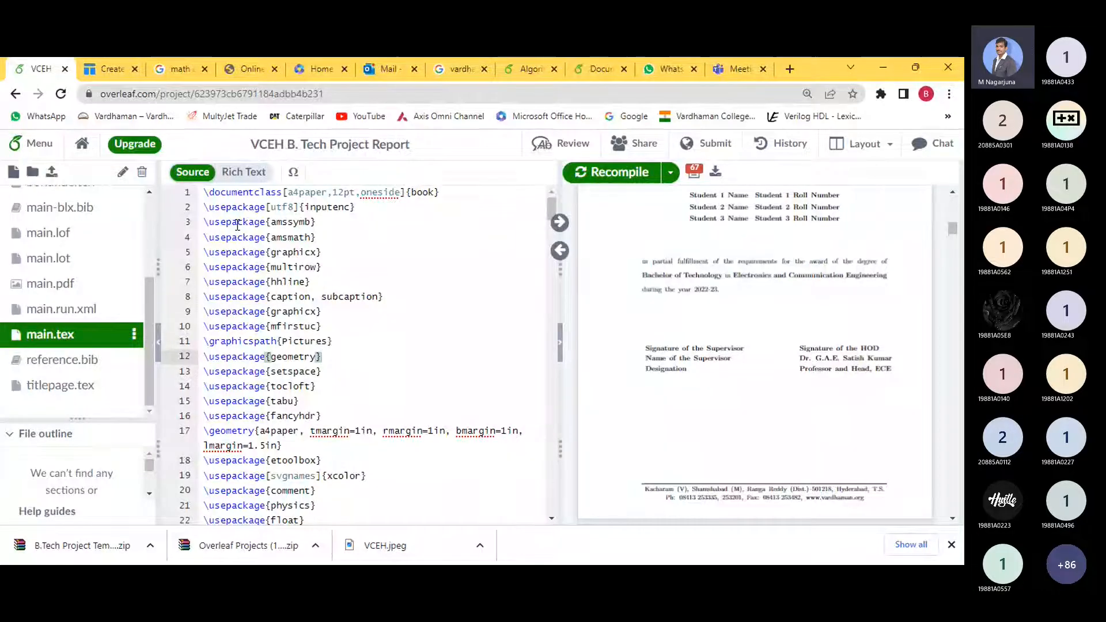
{"action": "scroll", "coordinate": [238, 228], "scroll_direction": "down", "scroll_amount": 6}
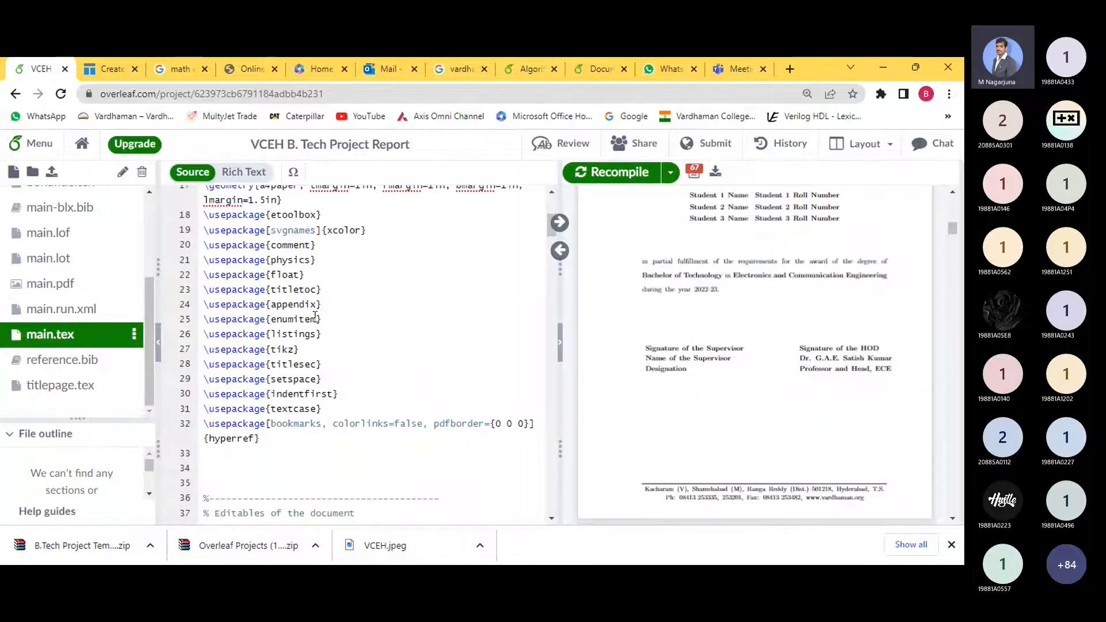
{"action": "scroll", "coordinate": [344, 345], "scroll_direction": "down", "scroll_amount": 3}
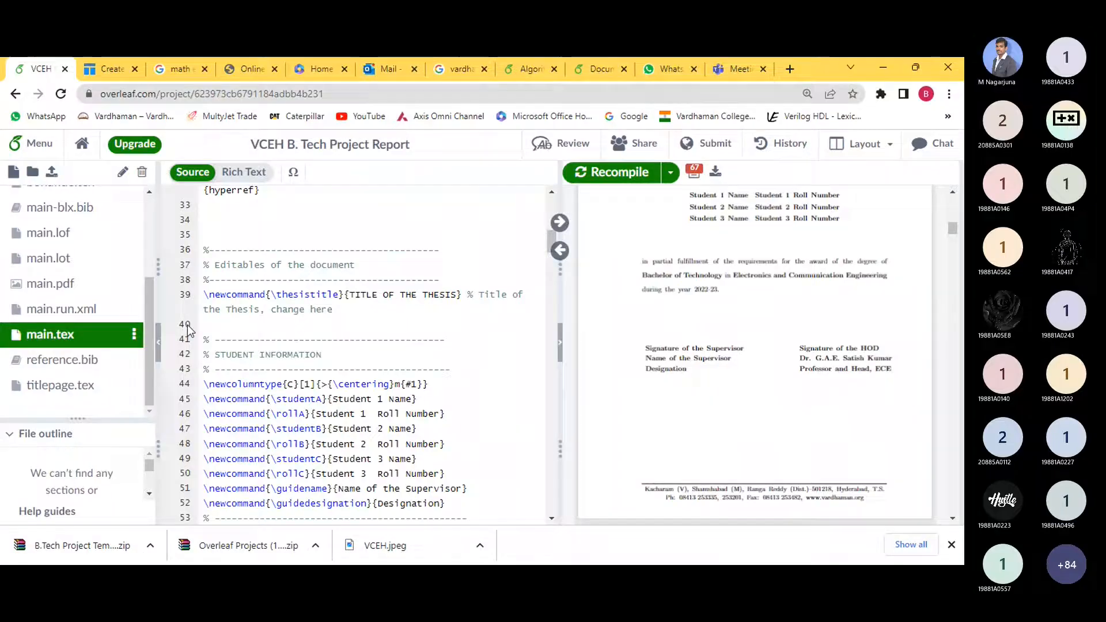
{"action": "left_click", "coordinate": [361, 310]}
{"action": "left_click_drag", "start_coordinate": [348, 306], "coordinate": [480, 301]}
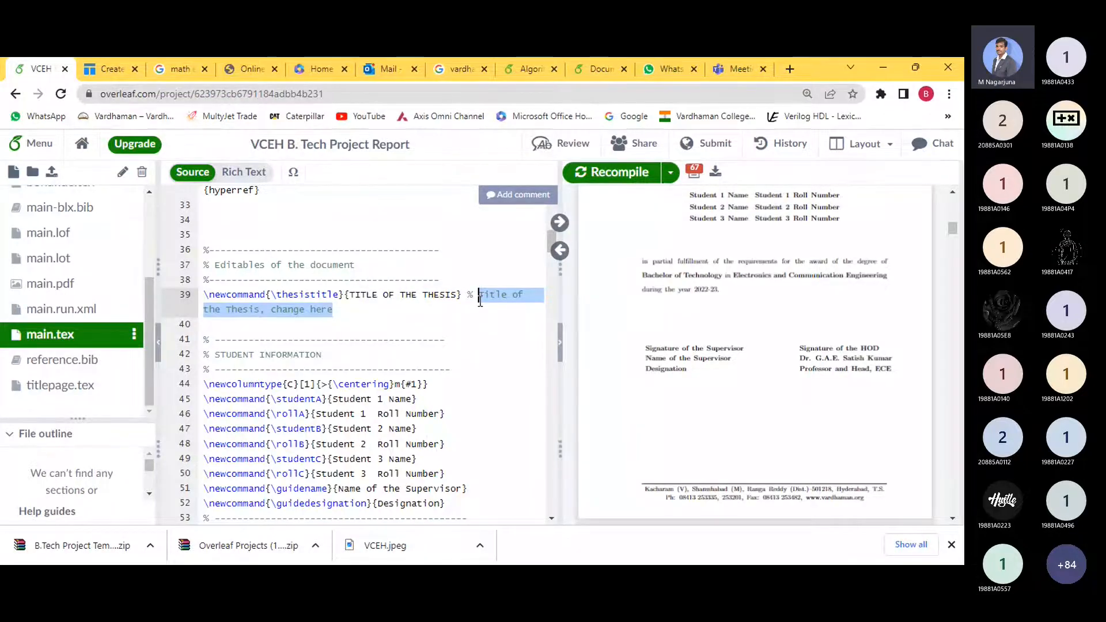
{"action": "scroll", "coordinate": [829, 299], "scroll_direction": "down", "scroll_amount": 3}
{"action": "scroll", "coordinate": [829, 299], "scroll_direction": "up", "scroll_amount": 10}
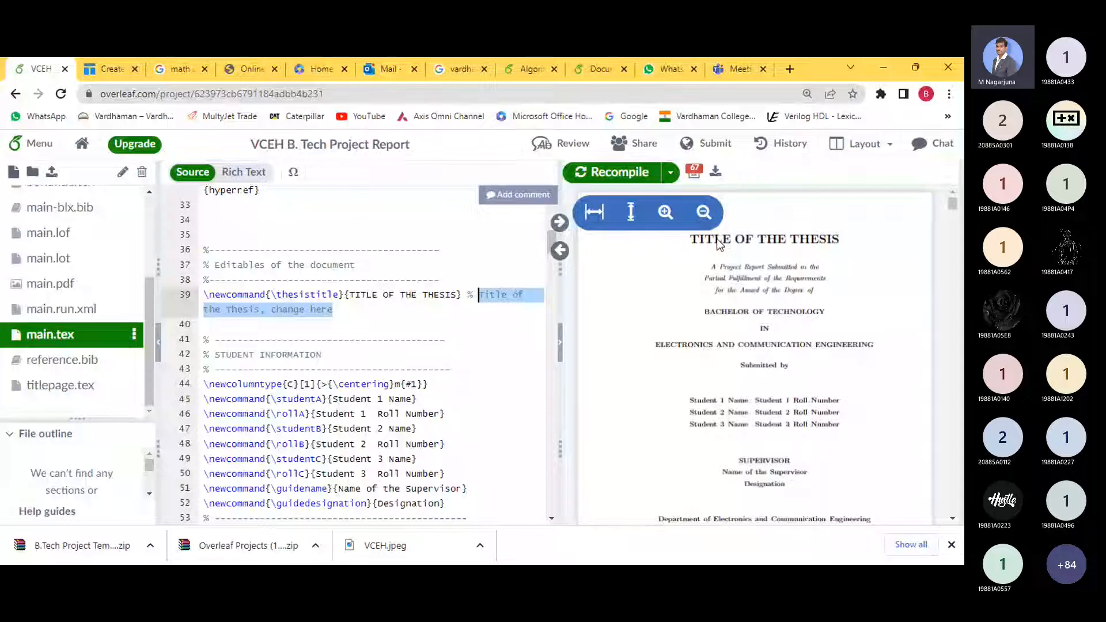
{"action": "scroll", "coordinate": [718, 243], "scroll_direction": "down", "scroll_amount": 10}
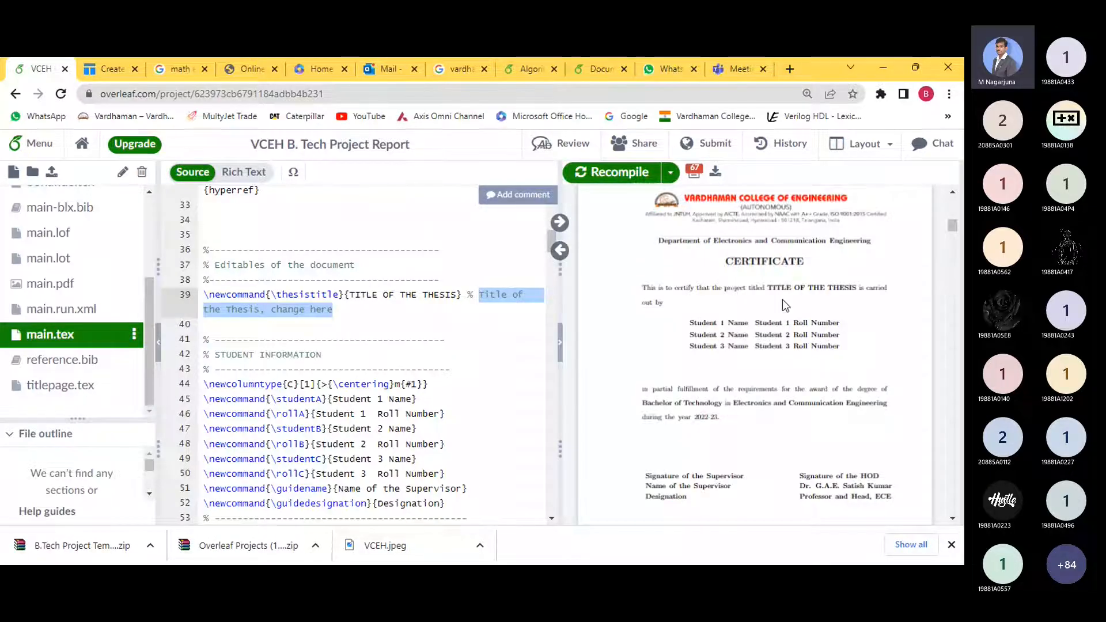
{"action": "scroll", "coordinate": [780, 308], "scroll_direction": "down", "scroll_amount": 10}
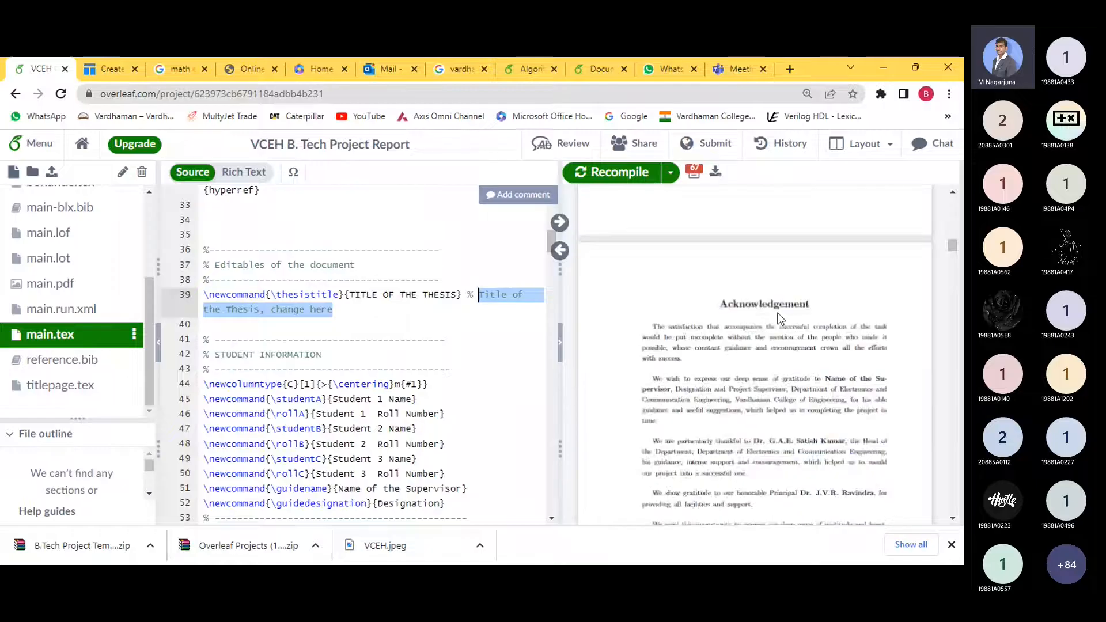
{"action": "scroll", "coordinate": [778, 312], "scroll_direction": "down", "scroll_amount": 10}
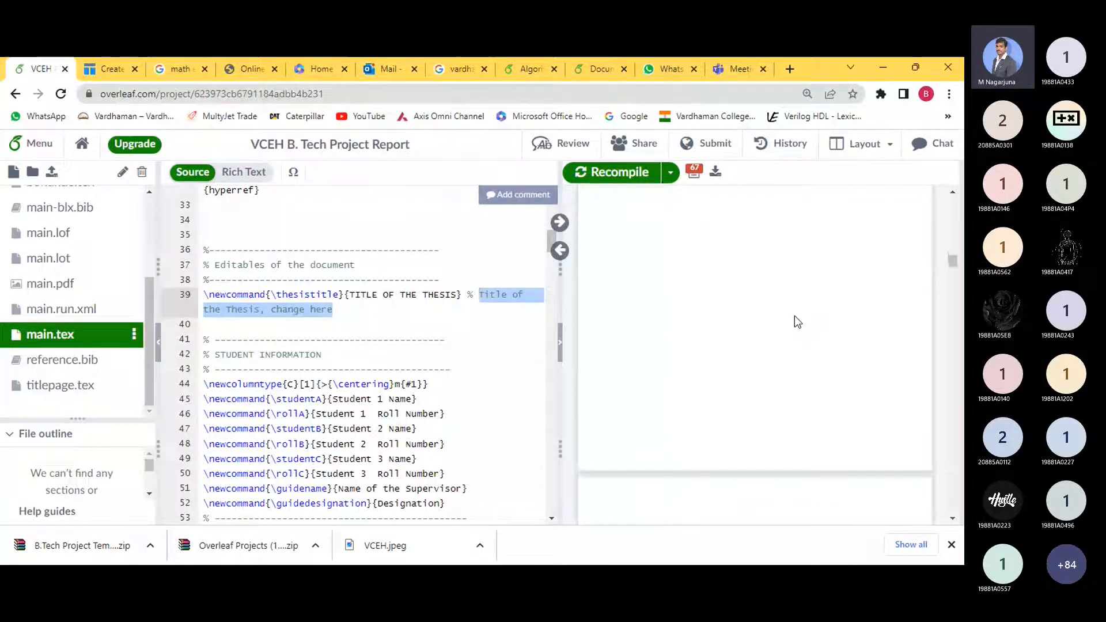
{"action": "scroll", "coordinate": [797, 322], "scroll_direction": "up", "scroll_amount": 15}
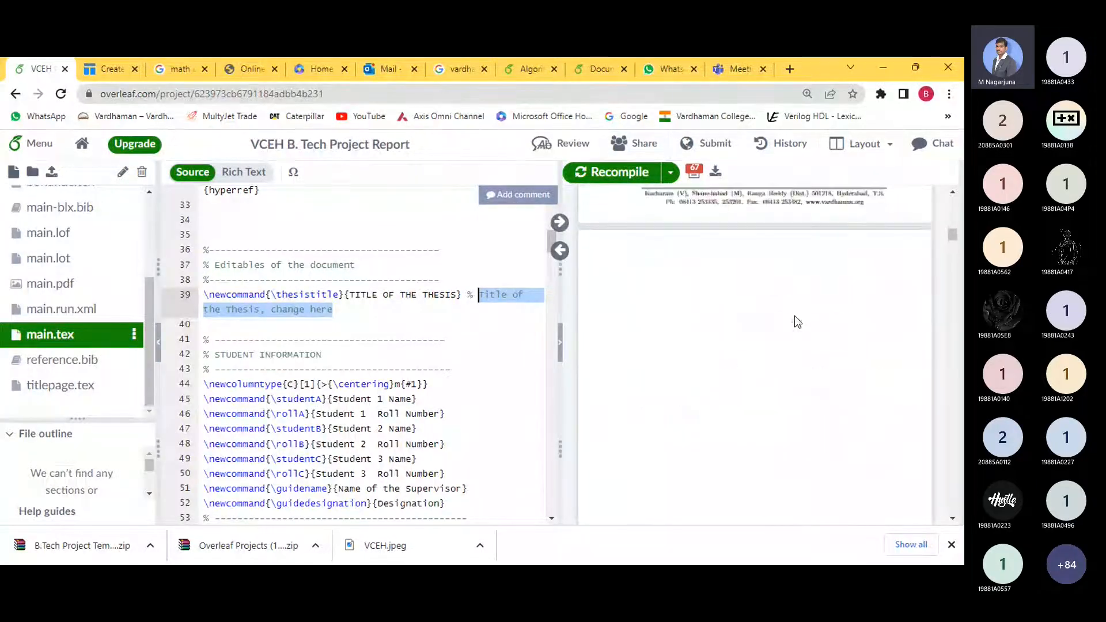
{"action": "scroll", "coordinate": [797, 321], "scroll_direction": "up", "scroll_amount": 3}
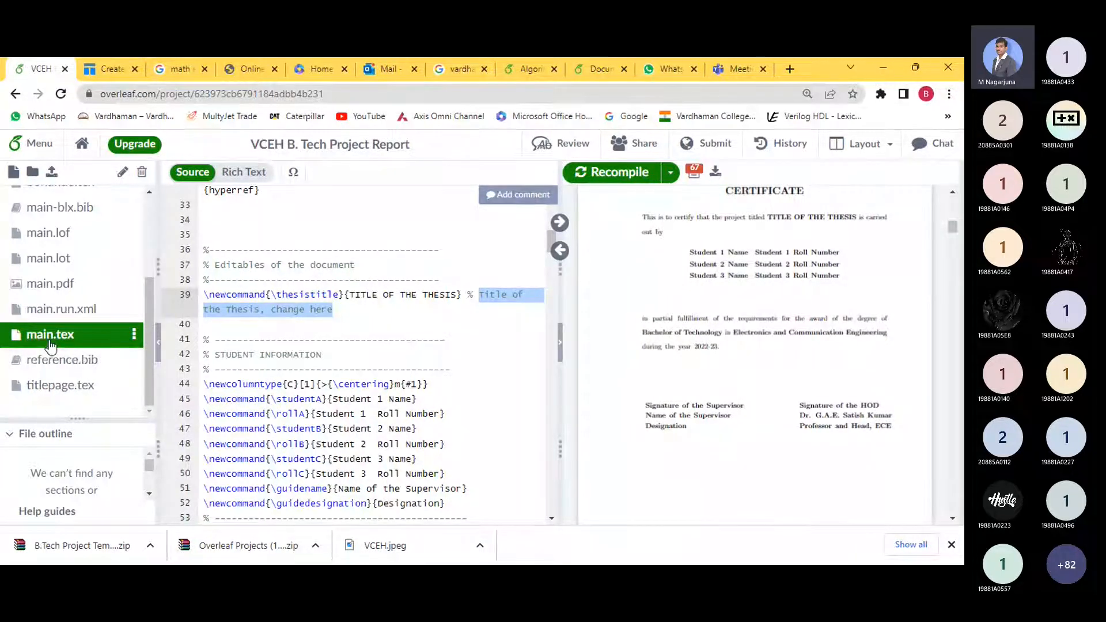
- Replace the TITLE OF THE THESIS placeholder with 'VARDHAMAN COLLEGE OF ENGINEERING' and recompile
{"action": "left_click", "coordinate": [350, 295]}
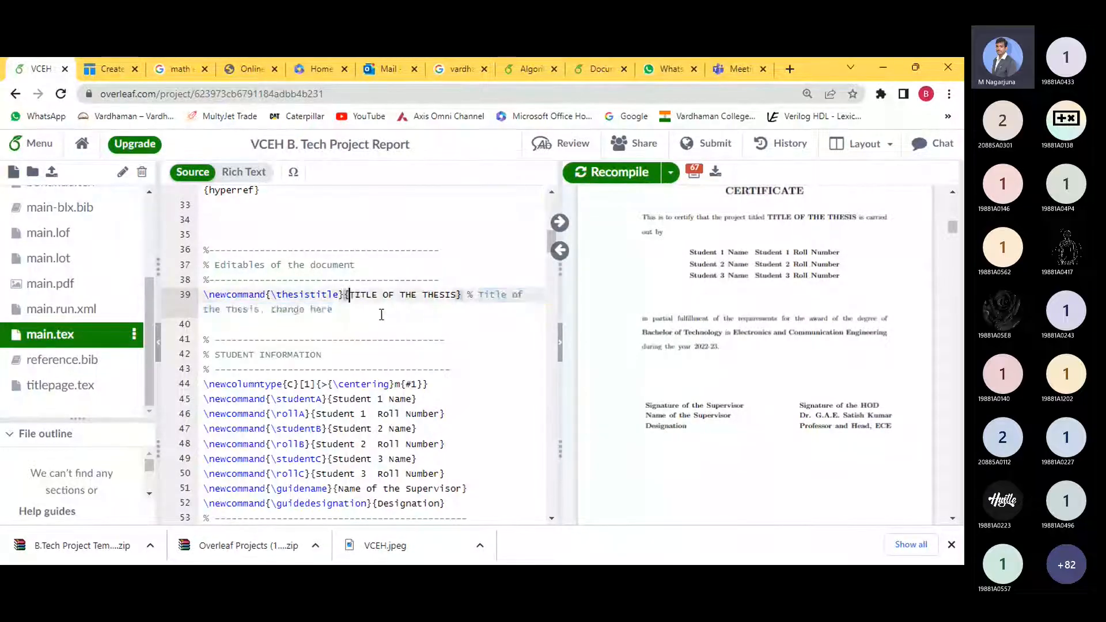
{"action": "key", "text": "ctrl+shift+Right"}
{"action": "key", "text": "ctrl+shift+Right"}
{"action": "key", "text": "ctrl+shift+Right"}
{"action": "key", "text": "ctrl+shift+Right"}
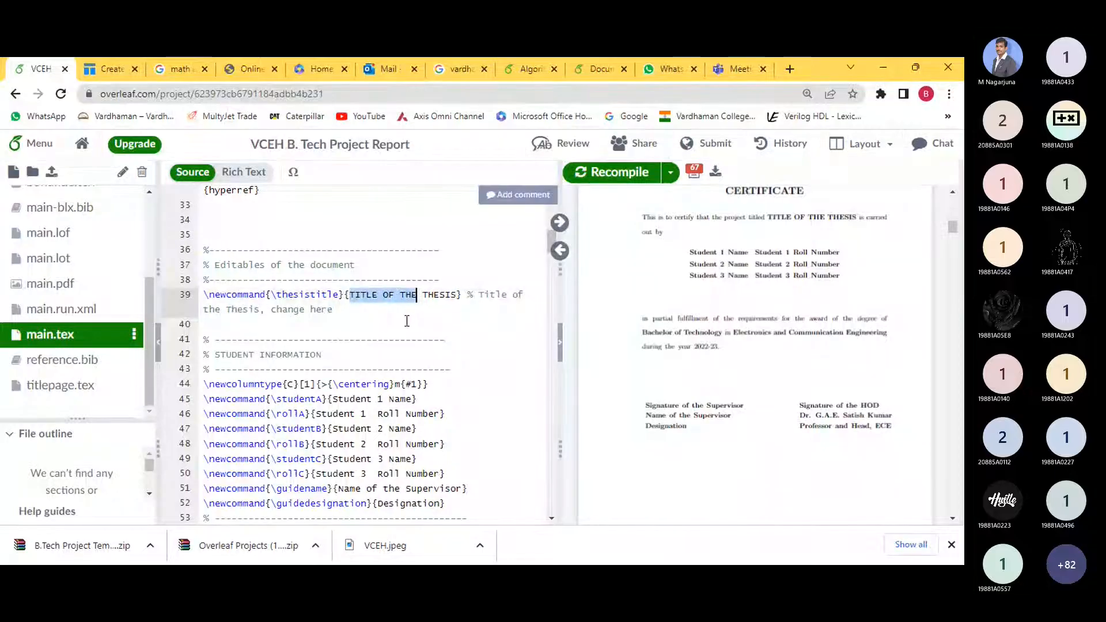
{"action": "type", "text": "VARDHAMA"}
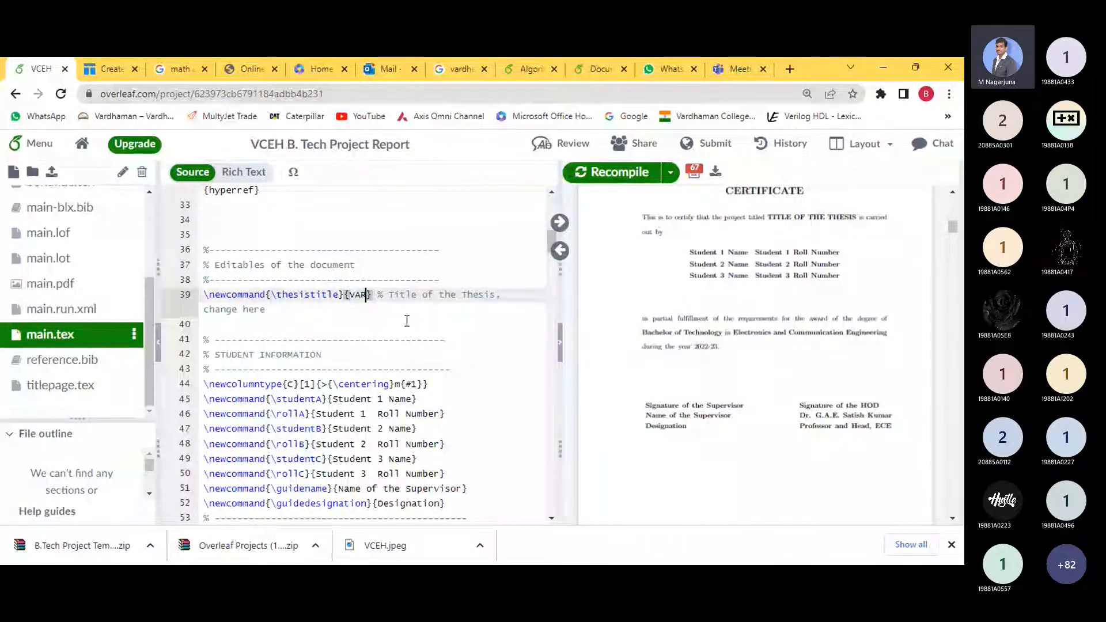
{"action": "type", "text": "N CO"}
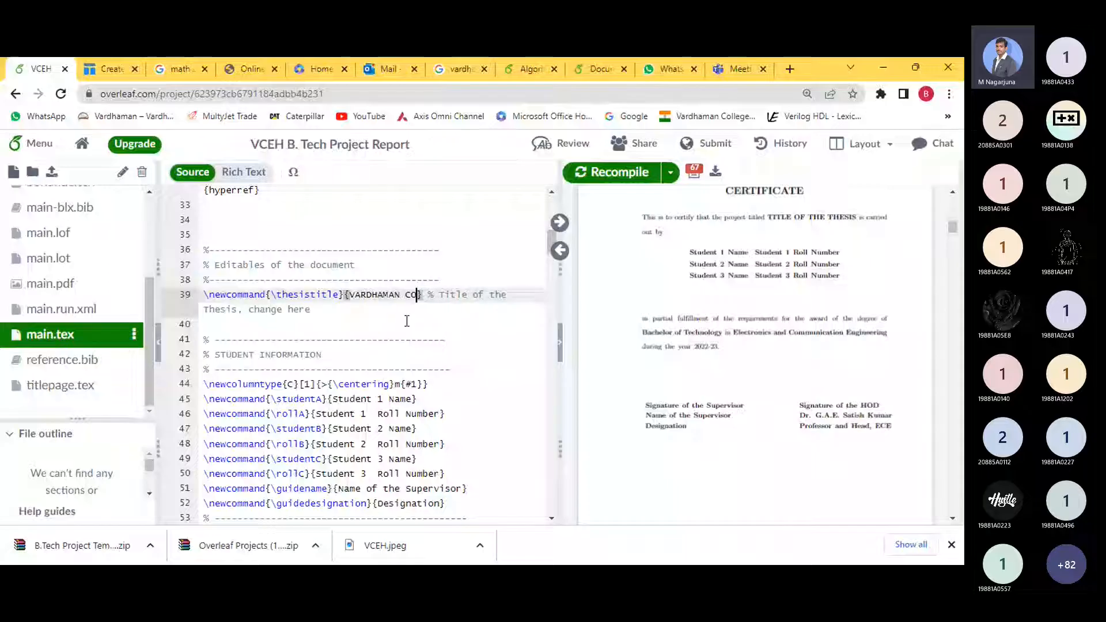
{"action": "type", "text": "LLEGE OF EN"}
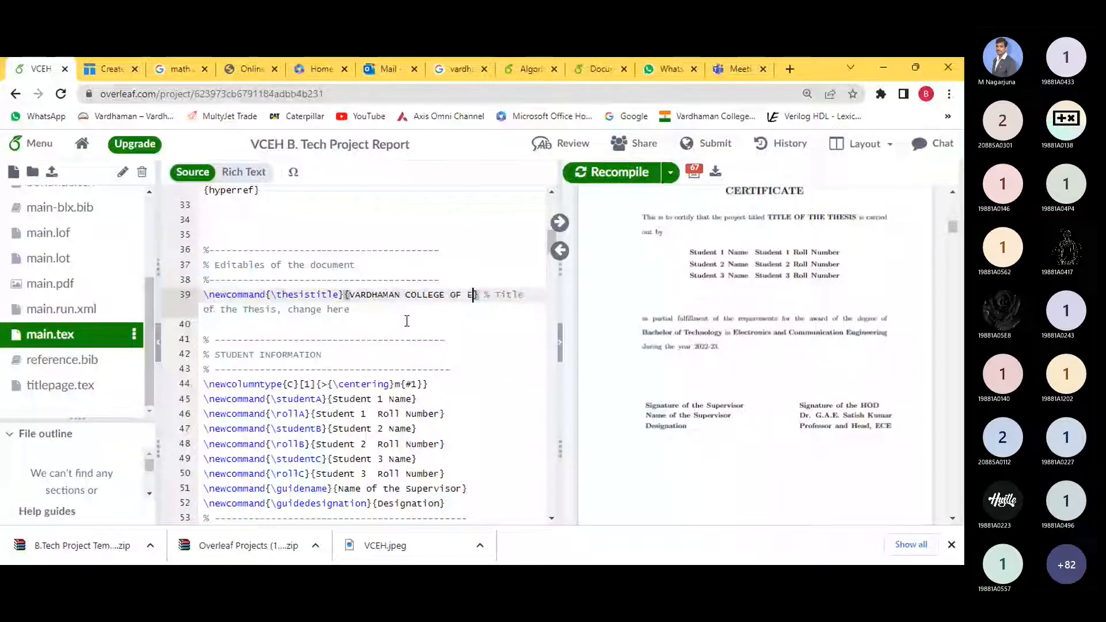
{"action": "type", "text": "GINEE"}
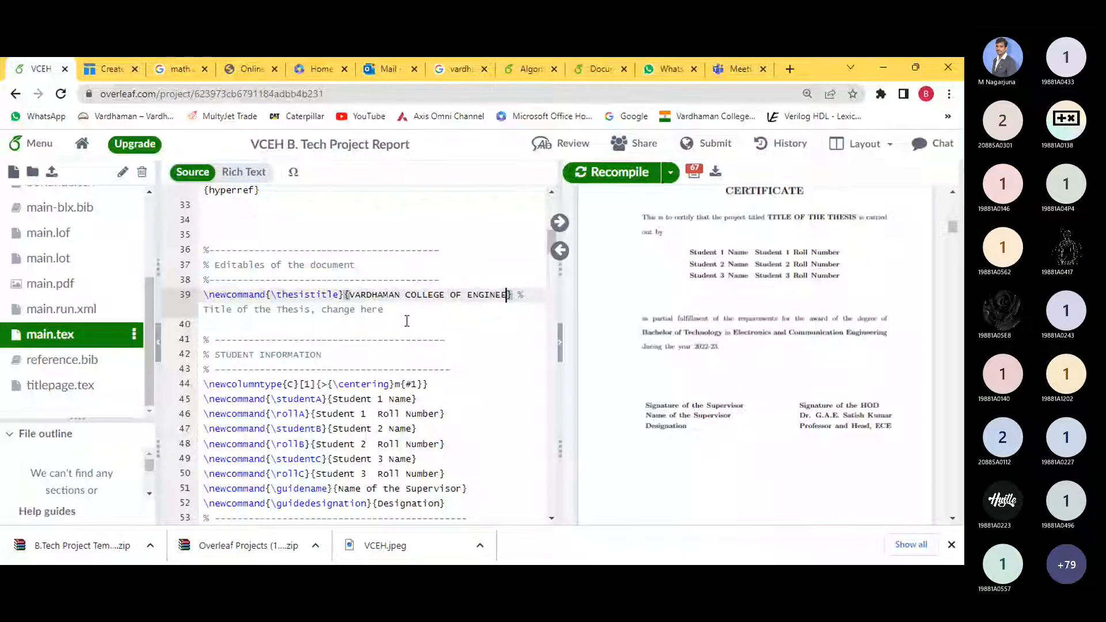
{"action": "type", "text": "RING"}
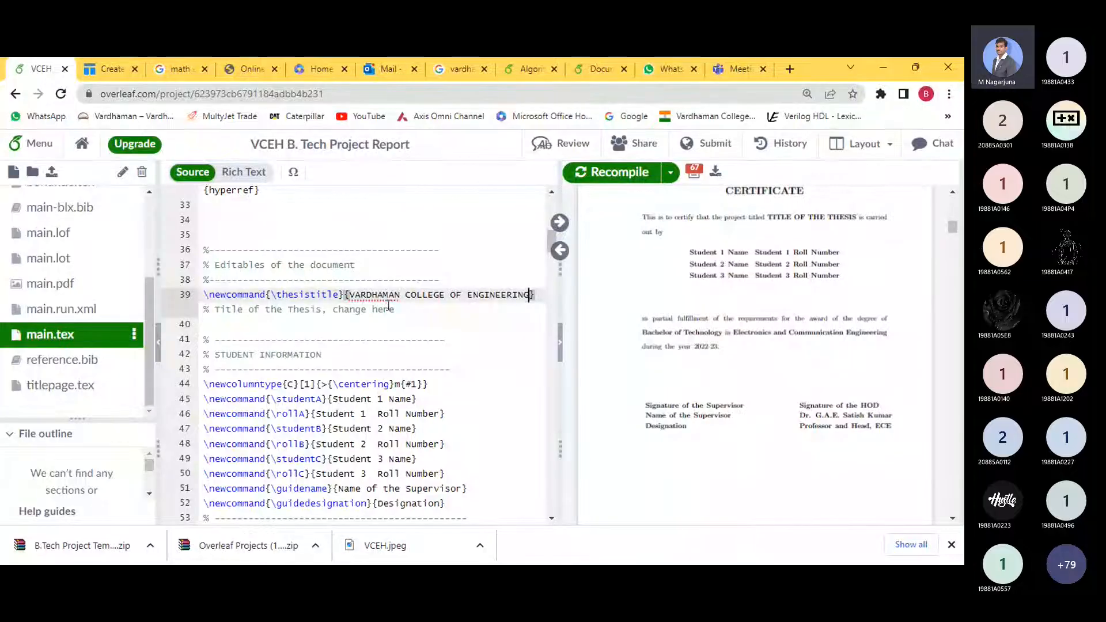
{"action": "left_click", "coordinate": [598, 175]}
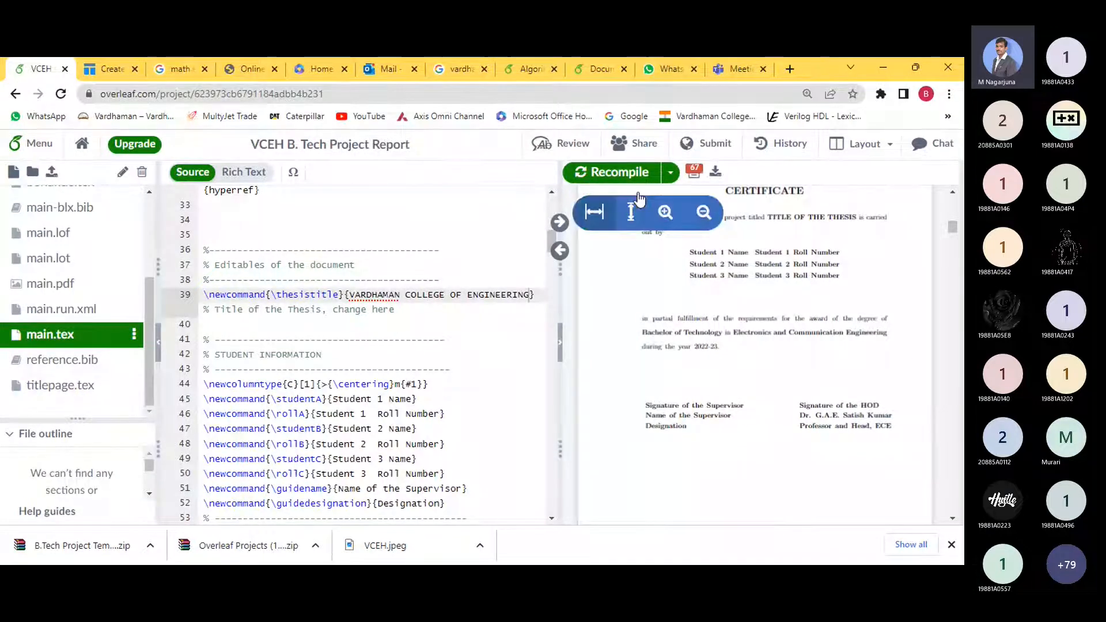
- Check the VARDHAMAN COLLEGE OF ENGINEERING title on the PDF title page, then return to the certificate page
{"action": "scroll", "coordinate": [761, 275], "scroll_direction": "up", "scroll_amount": 5}
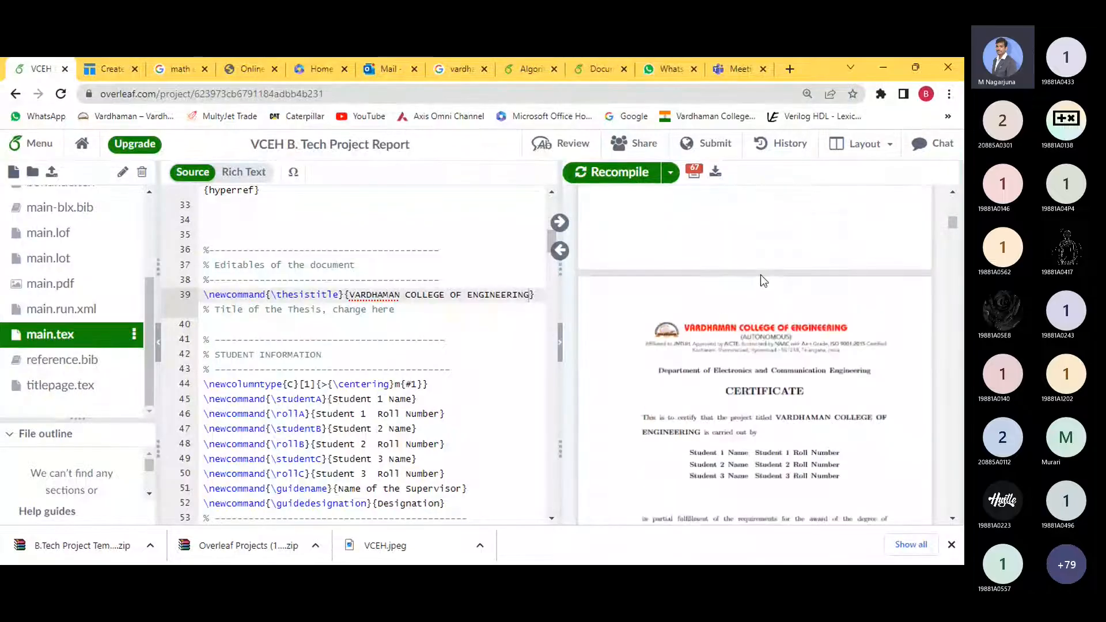
{"action": "scroll", "coordinate": [761, 274], "scroll_direction": "up", "scroll_amount": 5}
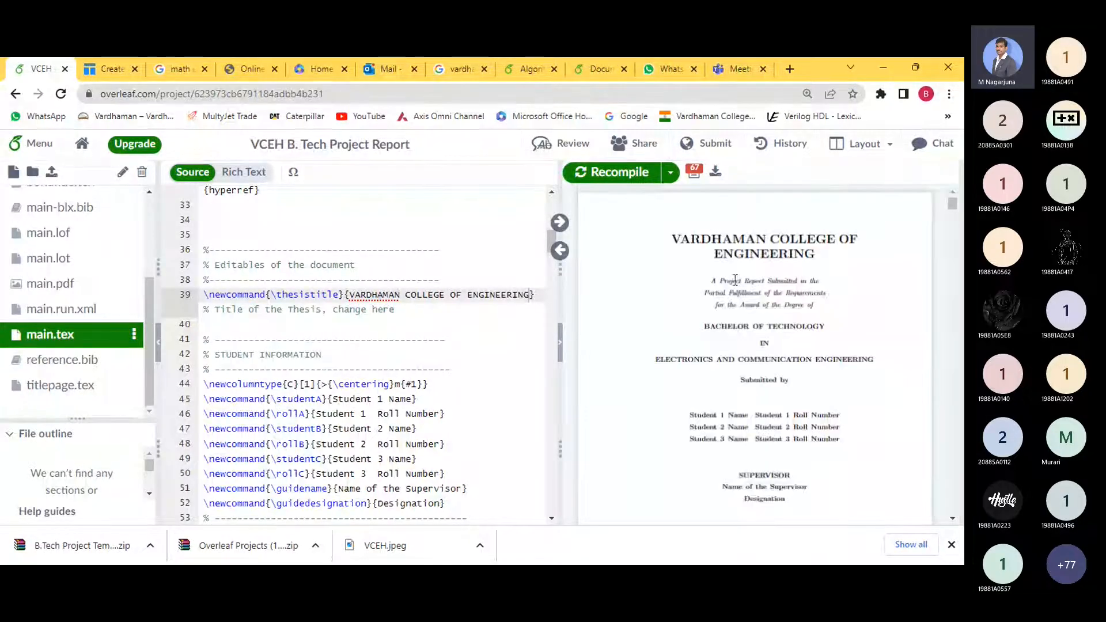
{"action": "left_click_drag", "start_coordinate": [863, 248], "coordinate": [748, 246]}
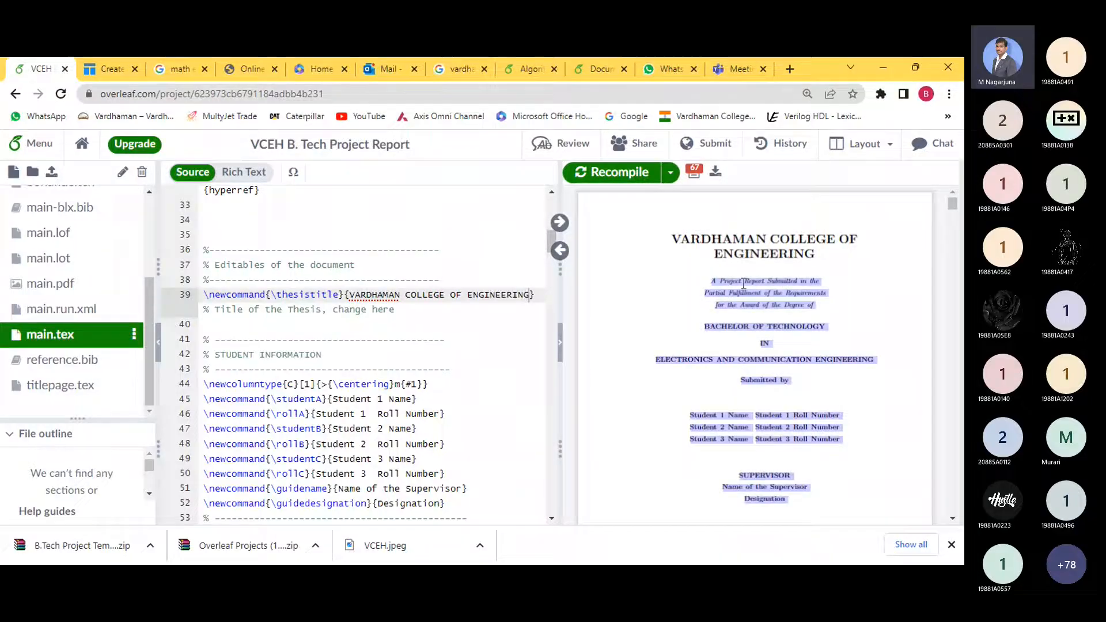
{"action": "scroll", "coordinate": [773, 305], "scroll_direction": "down", "scroll_amount": 8}
{"action": "scroll", "coordinate": [778, 309], "scroll_direction": "down", "scroll_amount": 3}
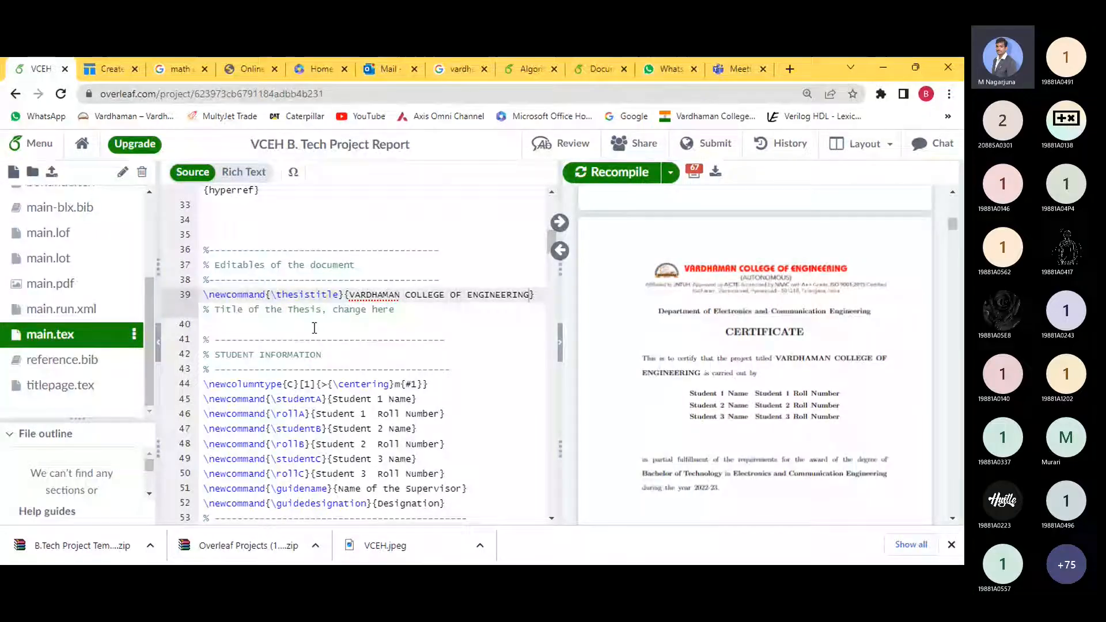
- Replace the first student's name and roll-number placeholders with the real name and roll number
{"action": "left_click", "coordinate": [351, 326]}
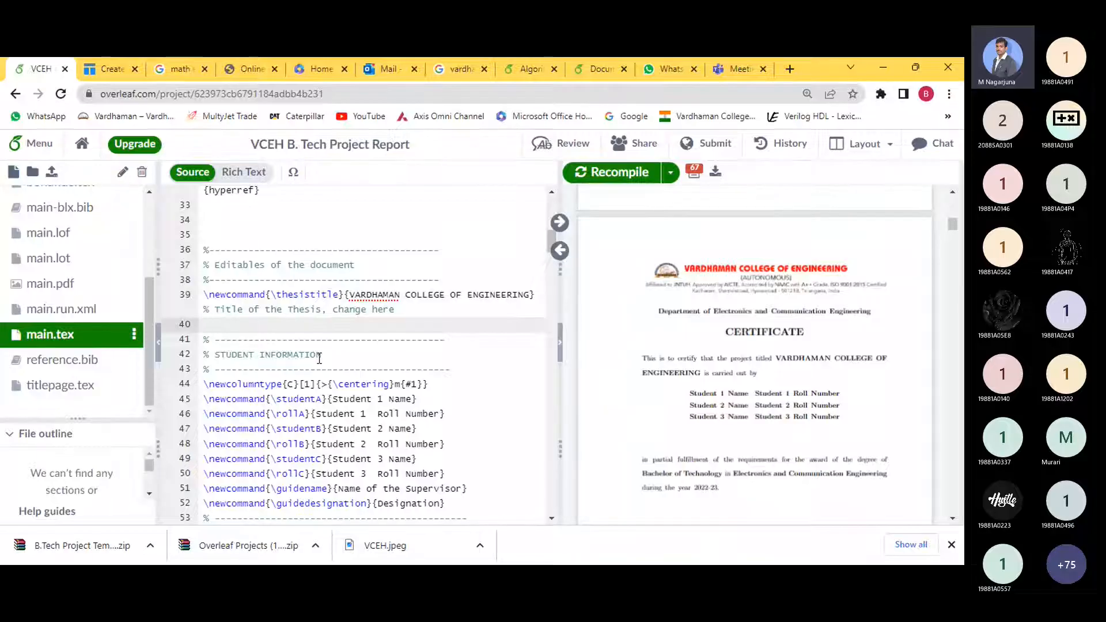
{"action": "scroll", "coordinate": [294, 329], "scroll_direction": "down", "scroll_amount": 1}
{"action": "left_click", "coordinate": [270, 298]}
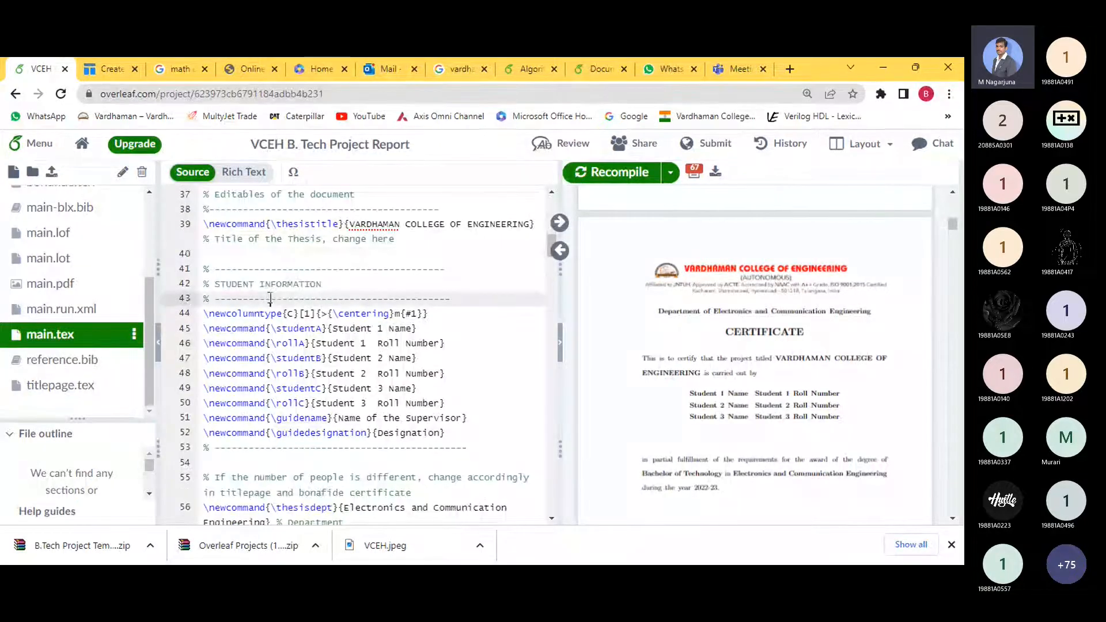
{"action": "left_click_drag", "start_coordinate": [333, 329], "coordinate": [411, 338]}
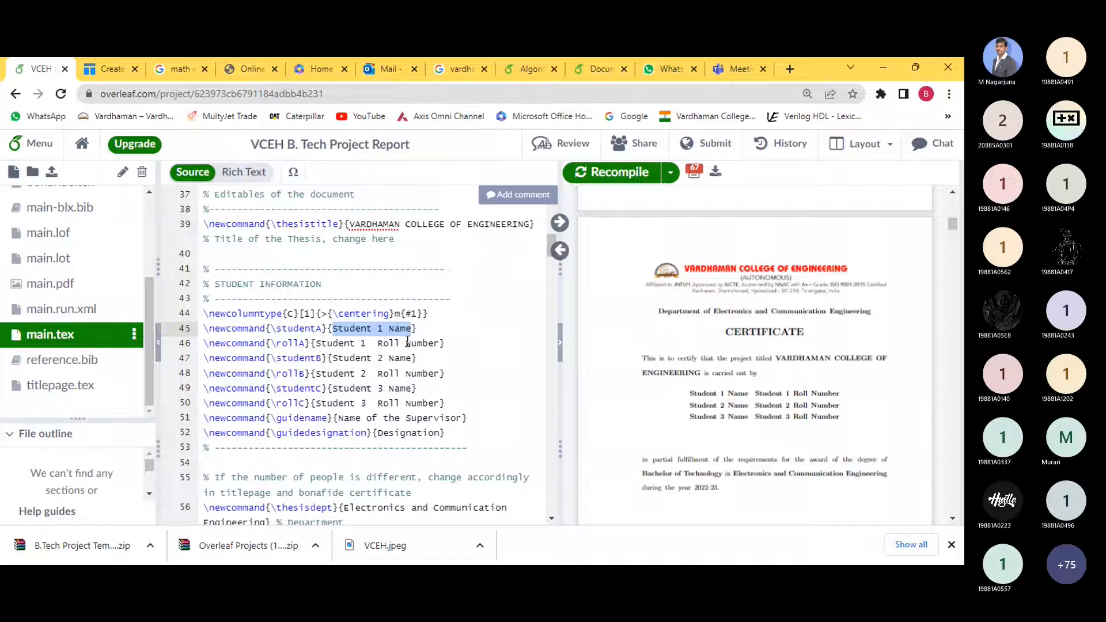
{"action": "type", "text": "Rajesh"}
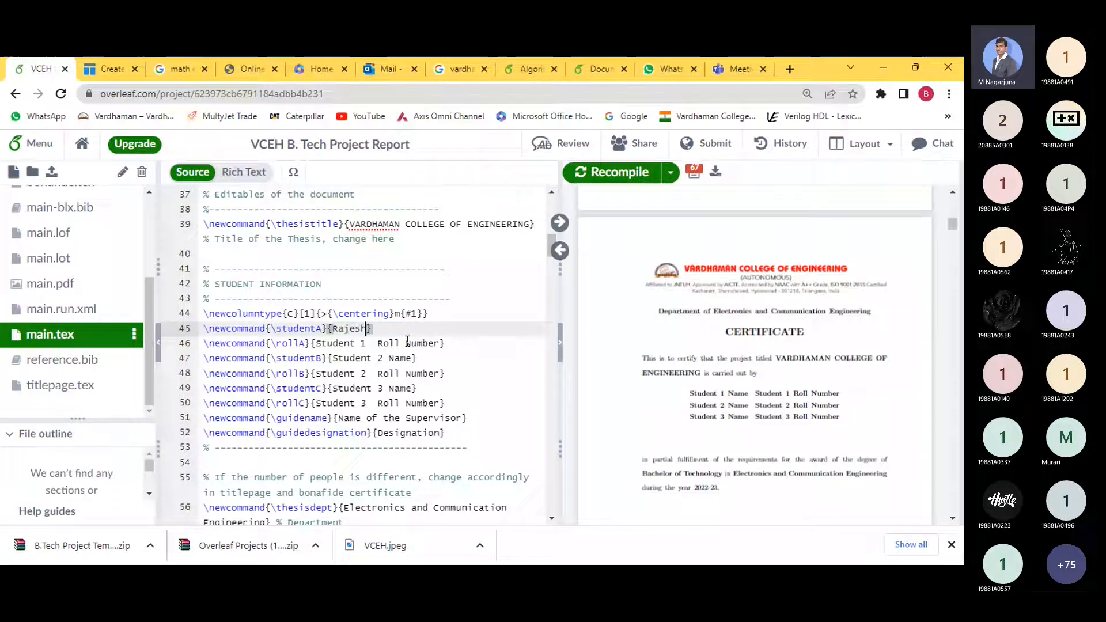
{"action": "type", "text": " M"}
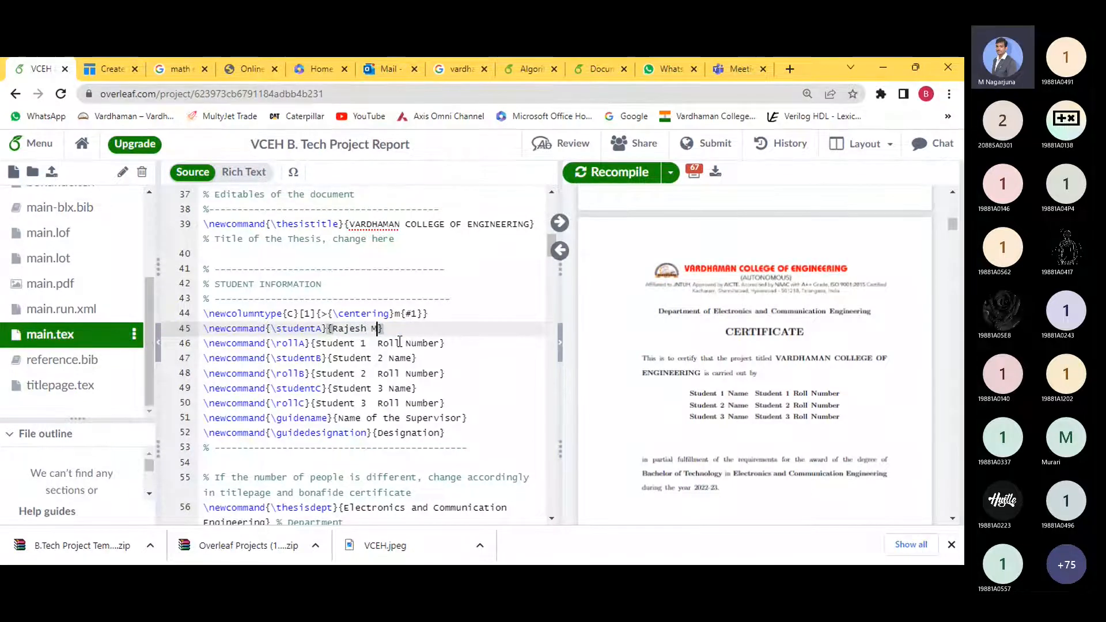
{"action": "left_click_drag", "start_coordinate": [317, 343], "coordinate": [472, 354]}
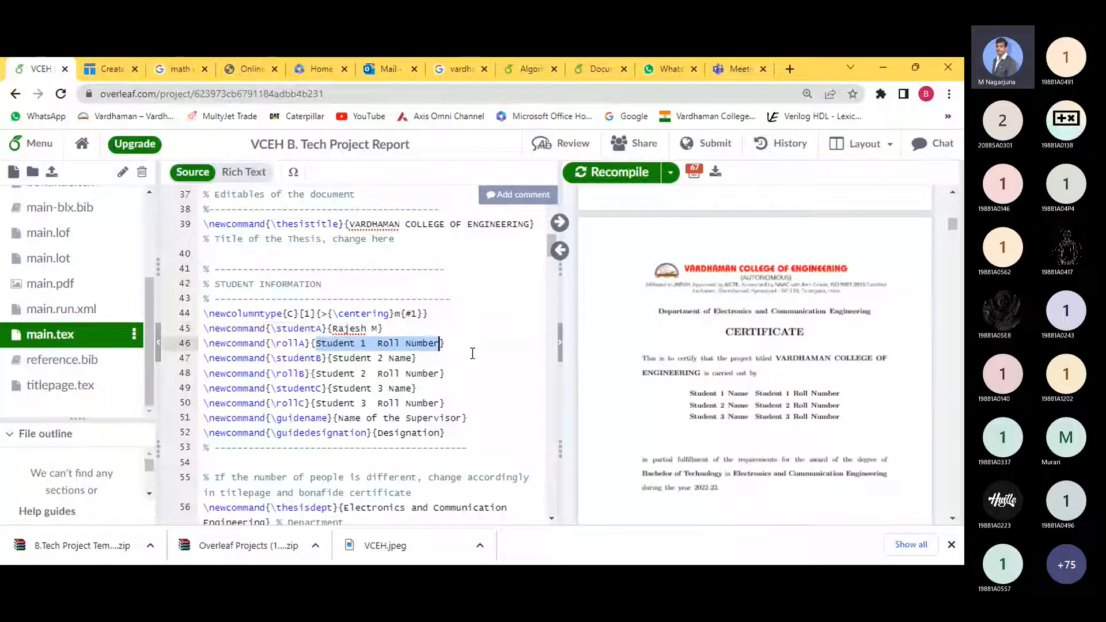
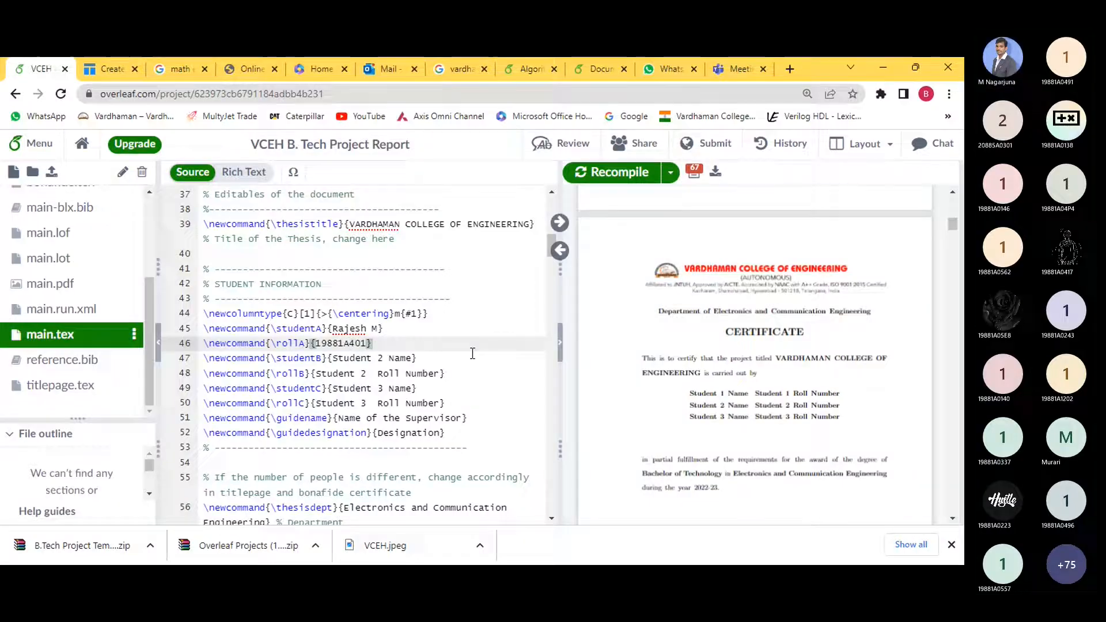
{"action": "key", "text": "Left"}
{"action": "key", "text": "Left"}
{"action": "key", "text": "Left"}
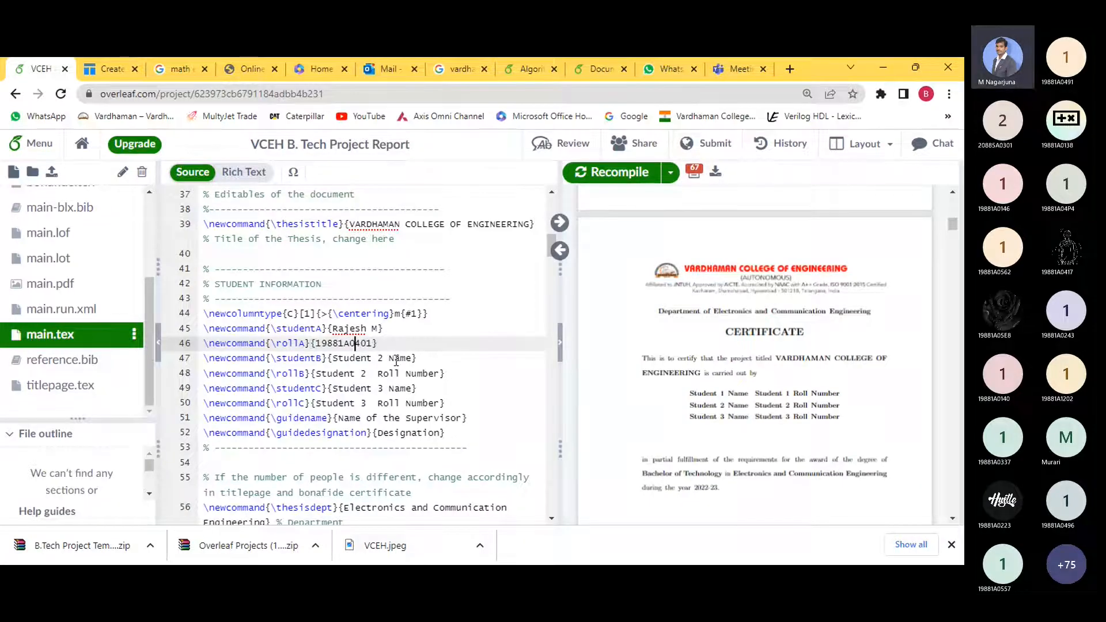
- Fill in the second student's real name and roll number over the placeholders
{"action": "left_click_drag", "start_coordinate": [333, 359], "coordinate": [412, 359]}
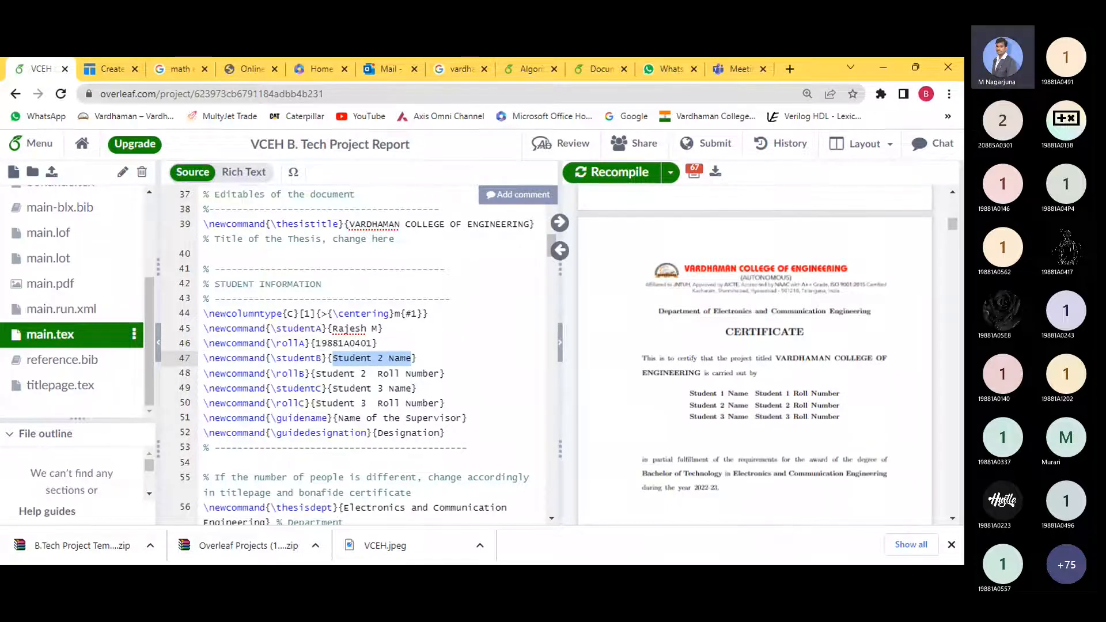
{"action": "type", "text": "Kiran N"}
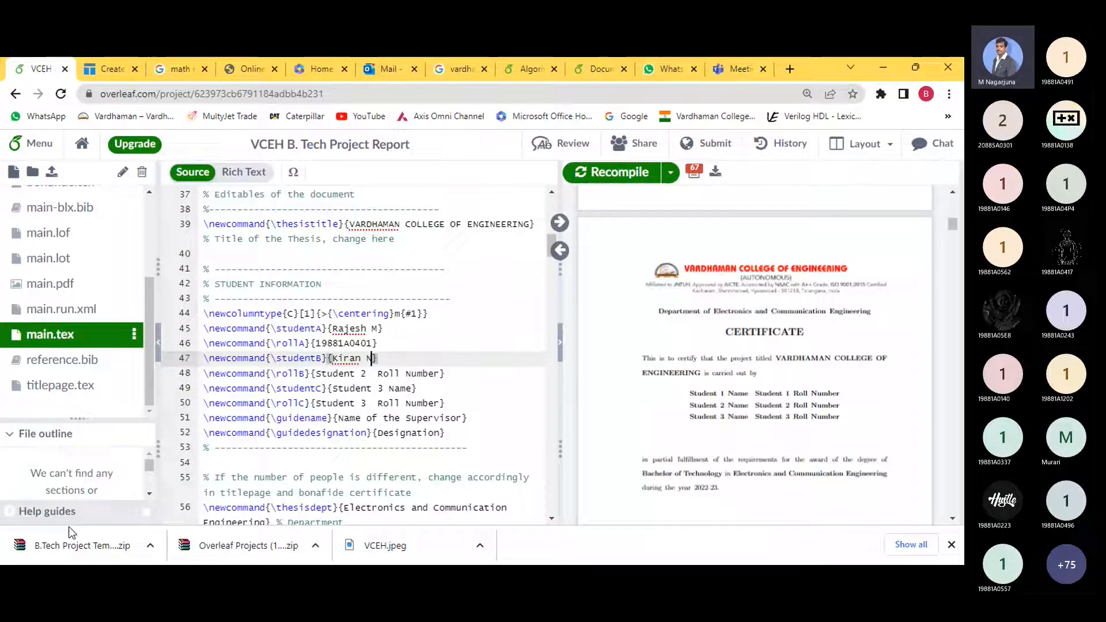
{"action": "left_click", "coordinate": [315, 373]}
{"action": "left_click_drag", "start_coordinate": [316, 373], "coordinate": [440, 373]}
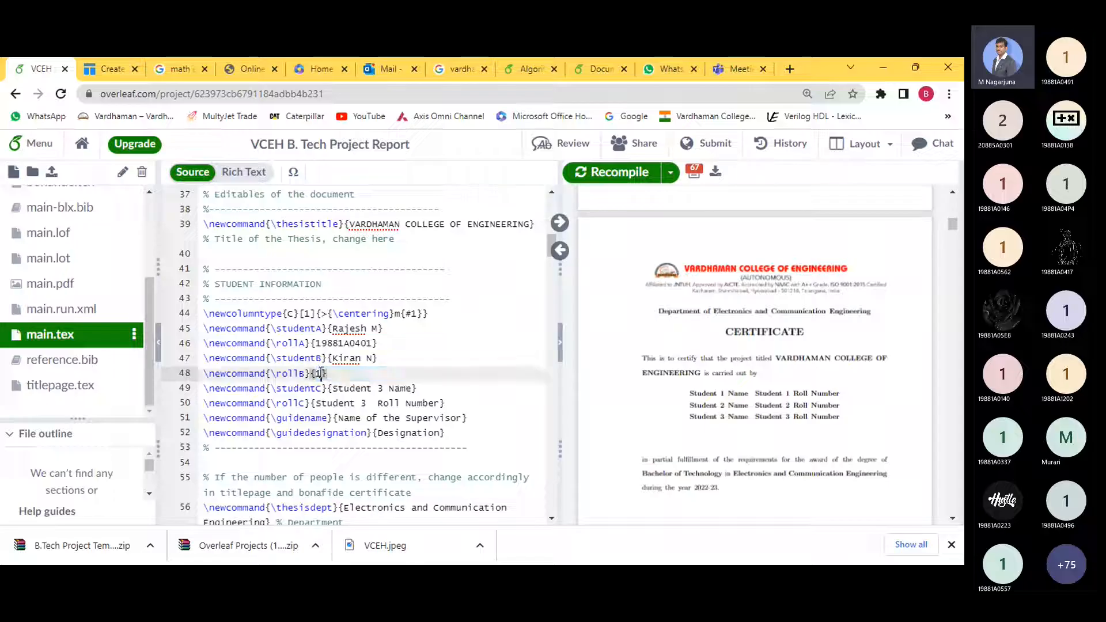
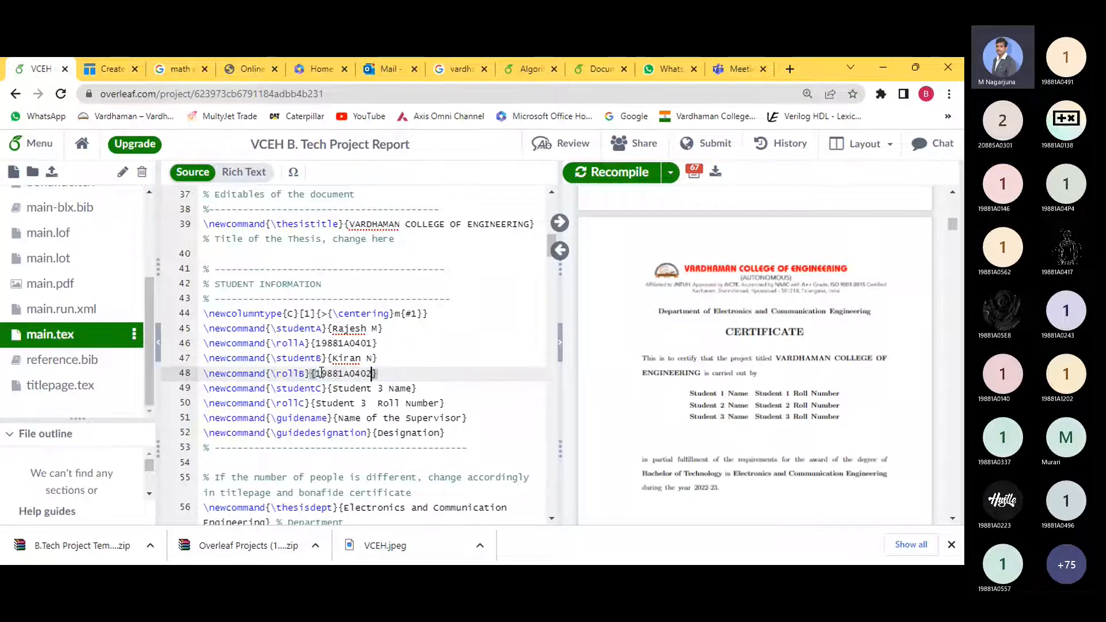
- Enter the third student's name and roll number, then select the studentC and rollC lines
{"action": "left_click", "coordinate": [332, 389]}
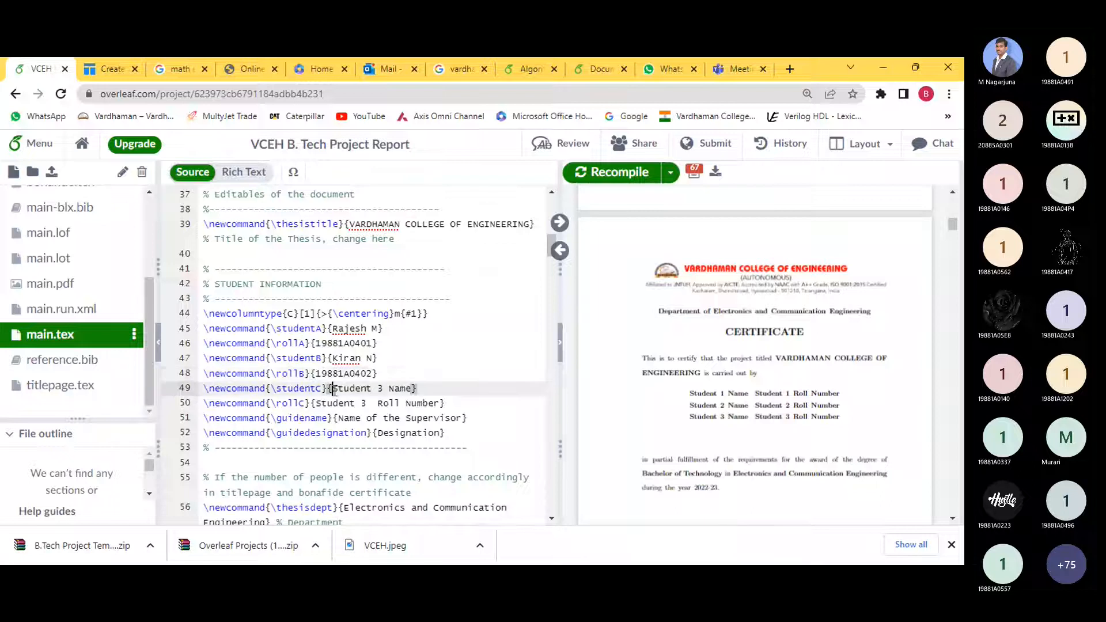
{"action": "key", "text": "ctrl+shift+Right"}
{"action": "key", "text": "ctrl+shift+Right"}
{"action": "key", "text": "ctrl+shift+Right"}
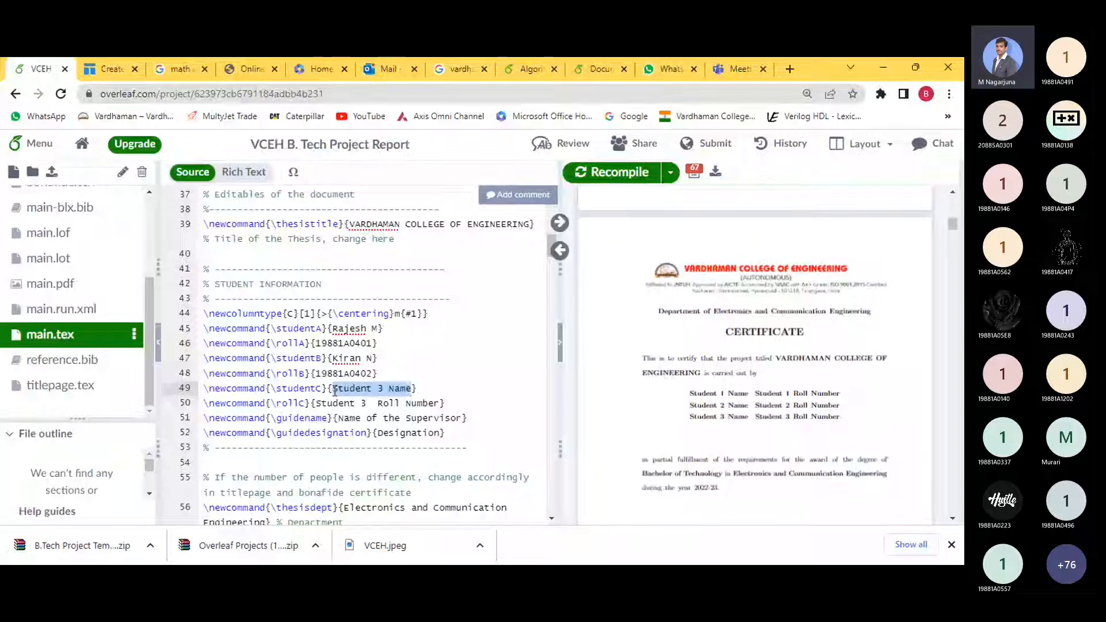
{"action": "type", "text": "S"}
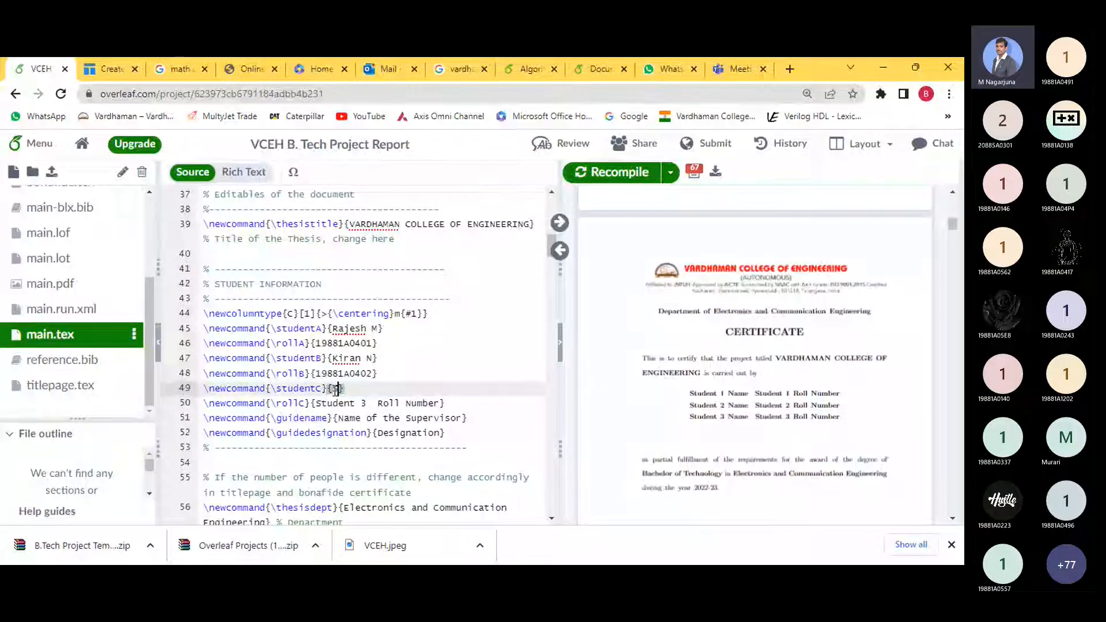
{"action": "type", "text": "hekar N"}
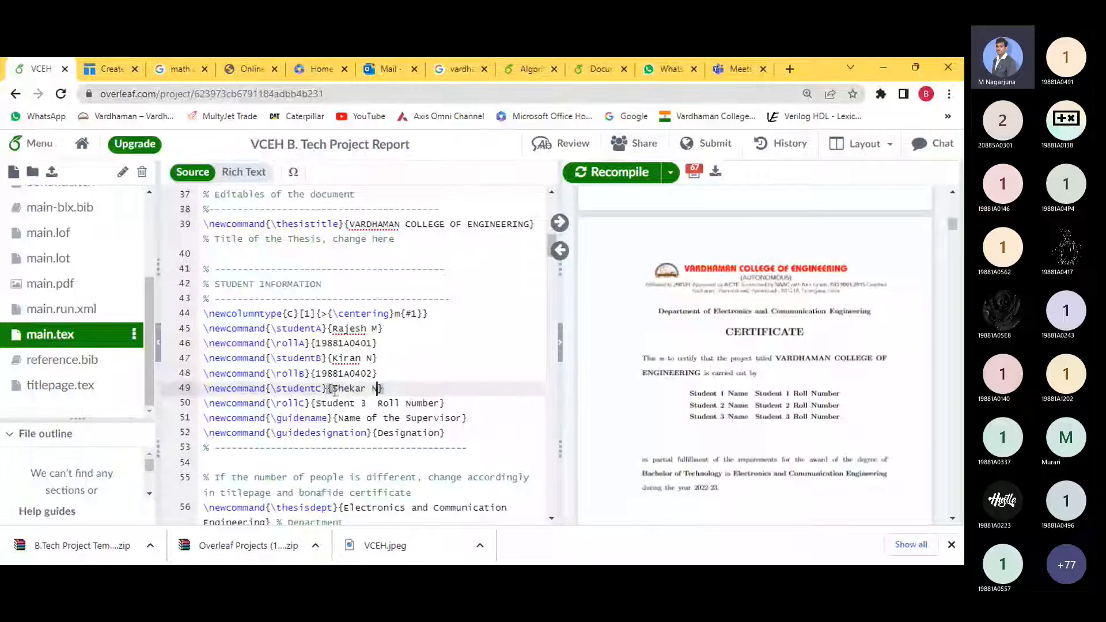
{"action": "key", "text": "Down"}
{"action": "key", "text": "Left"}
{"action": "key", "text": "Left"}
{"action": "key", "text": "Left"}
{"action": "key", "text": "ctrl+Left"}
{"action": "key", "text": "ctrl+shift+Right"}
{"action": "key", "text": "ctrl+shift+Right"}
{"action": "key", "text": "ctrl+shift+Right"}
{"action": "key", "text": "ctrl+shift+Right"}
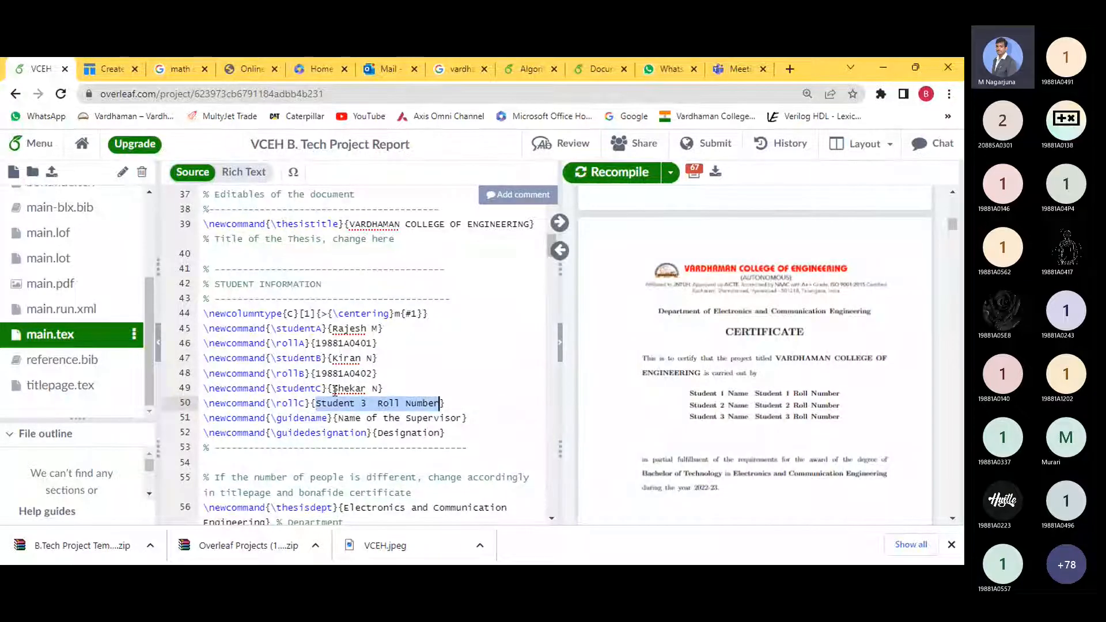
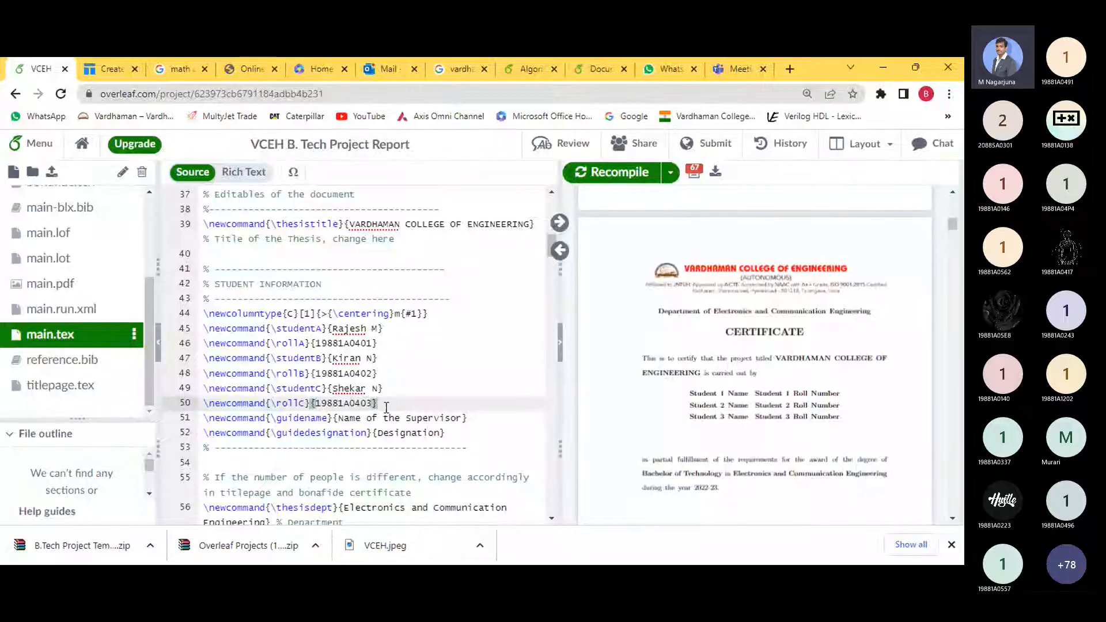
{"action": "left_click_drag", "start_coordinate": [385, 405], "coordinate": [204, 389]}
{"action": "key", "text": "ctrl+c"}
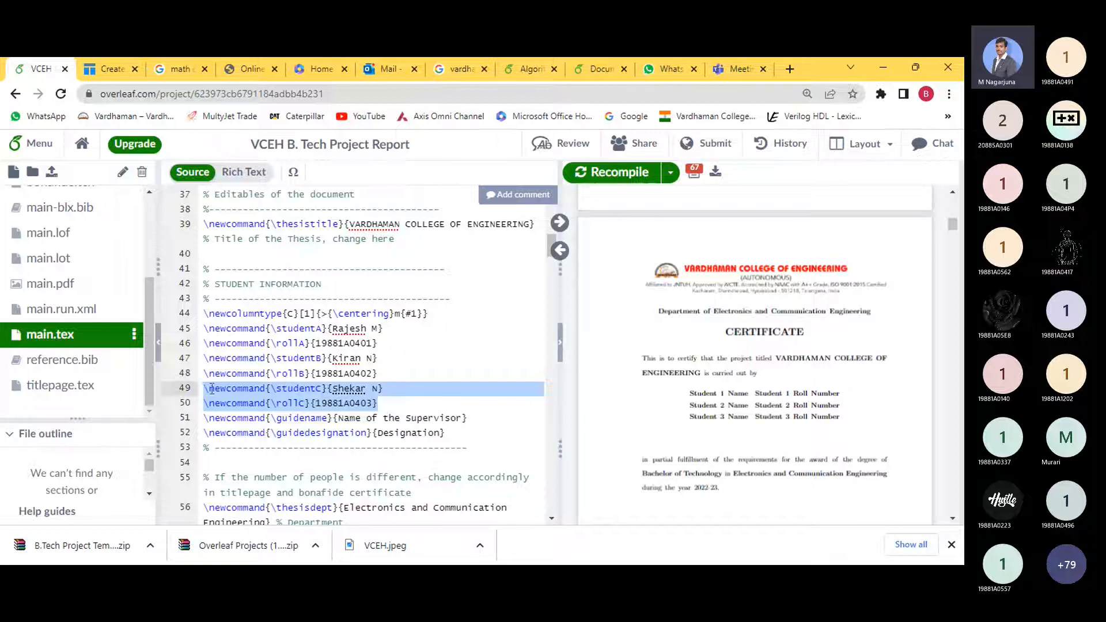
- Remove the duplicated studentC and rollC lines pasted after line 50, keeping one entry per student
{"action": "left_click", "coordinate": [405, 406]}
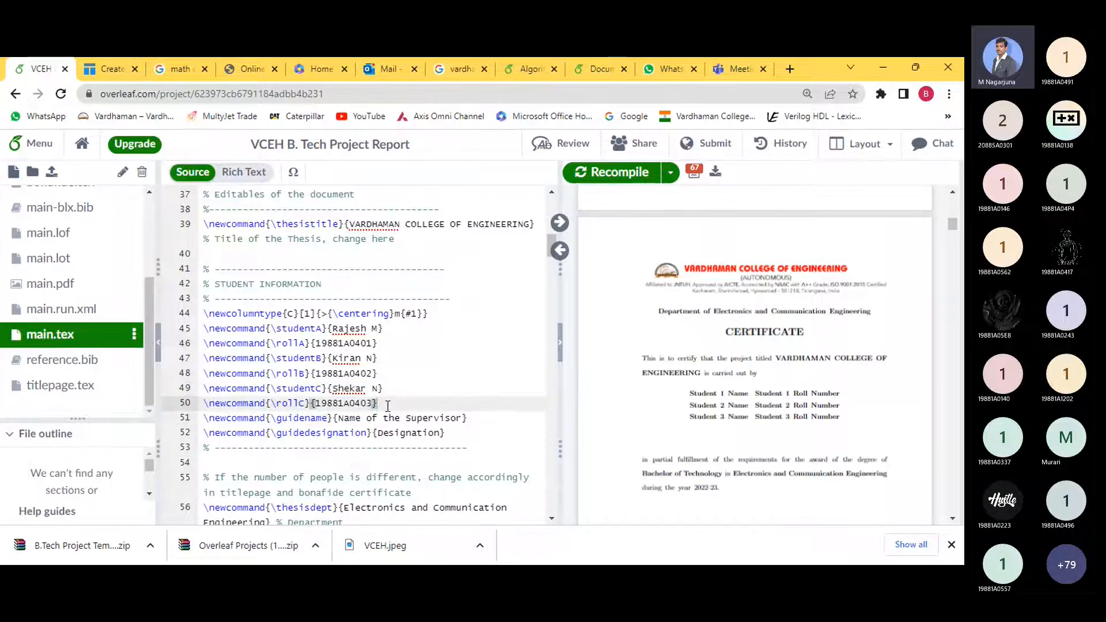
{"action": "key", "text": "Return"}
{"action": "key", "text": "ctrl+v"}
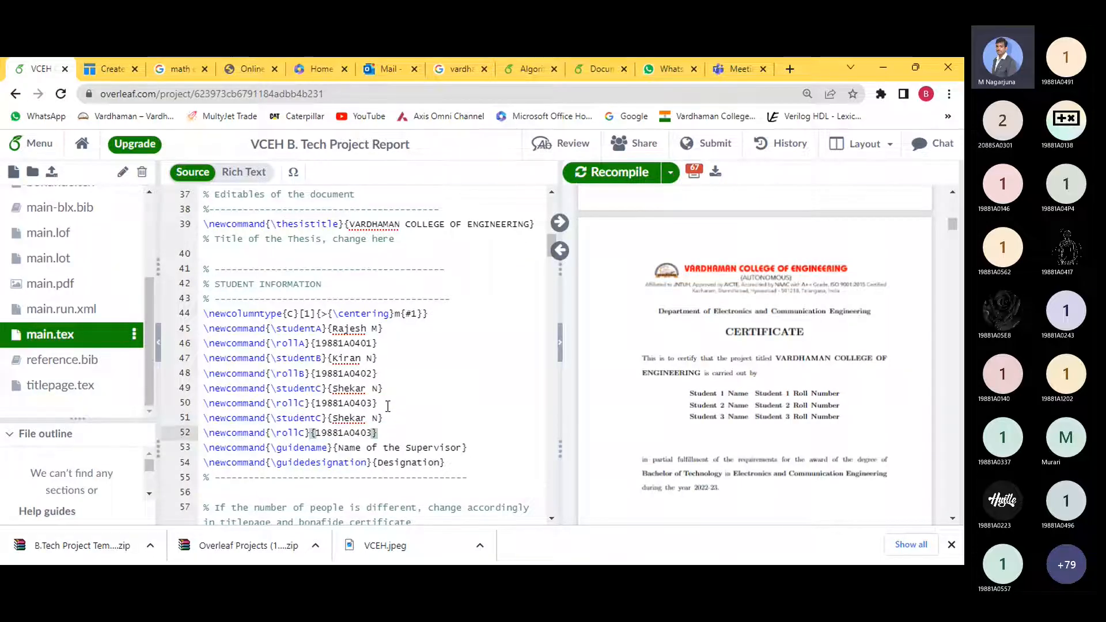
{"action": "key", "text": "shift+Up"}
{"action": "key", "text": "shift+Up"}
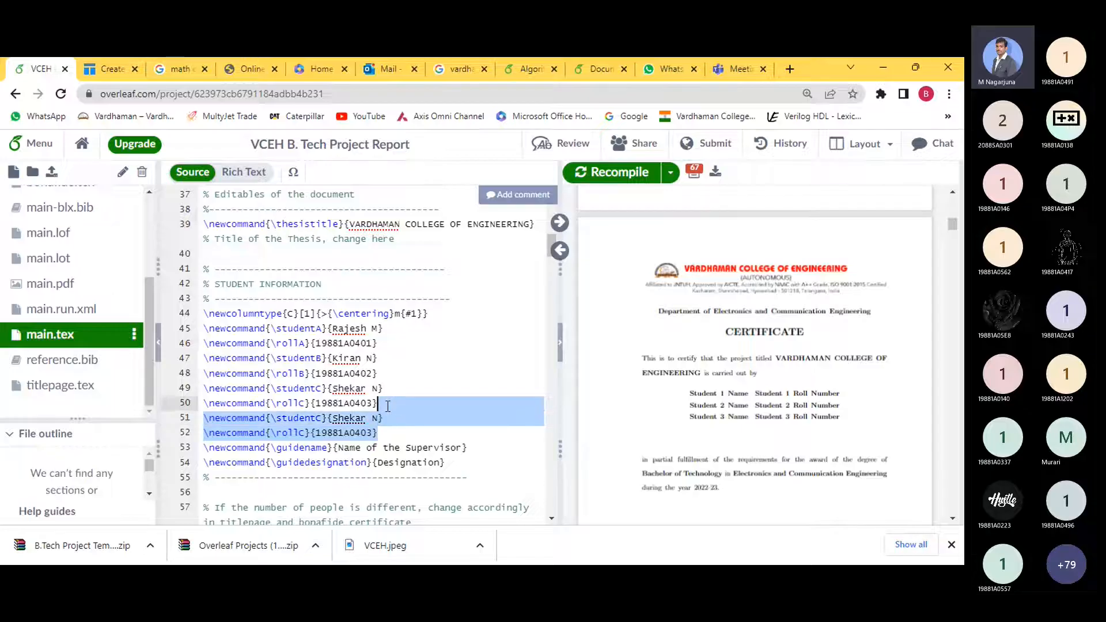
{"action": "key", "text": "BackSpace"}
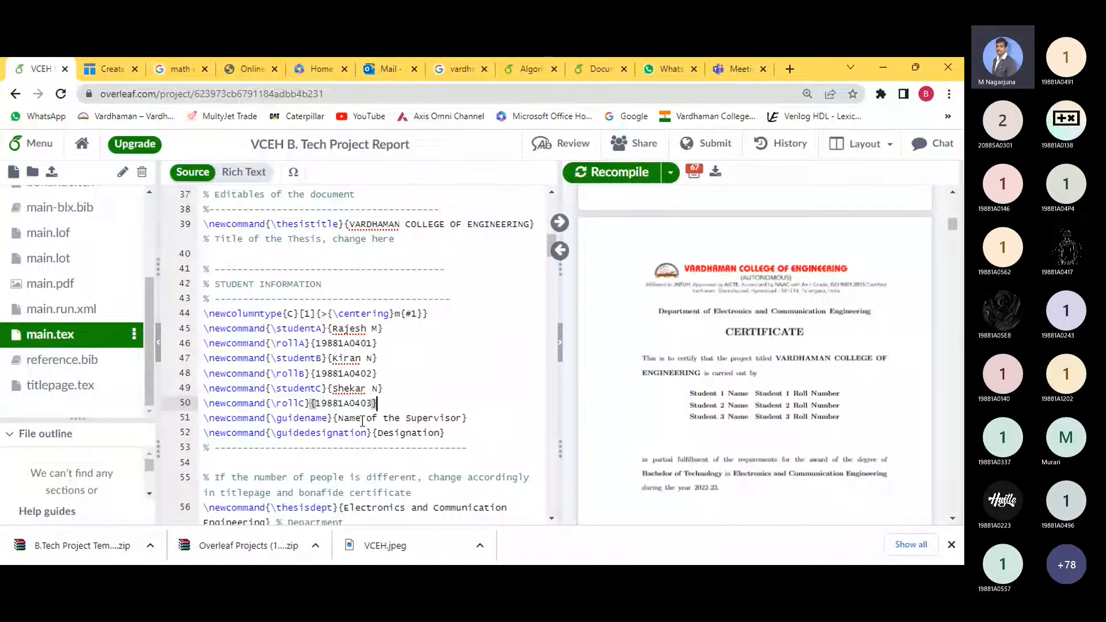
- Recompile and review the students' names on the title, certificate and acknowledgement pages
{"action": "left_click", "coordinate": [621, 179]}
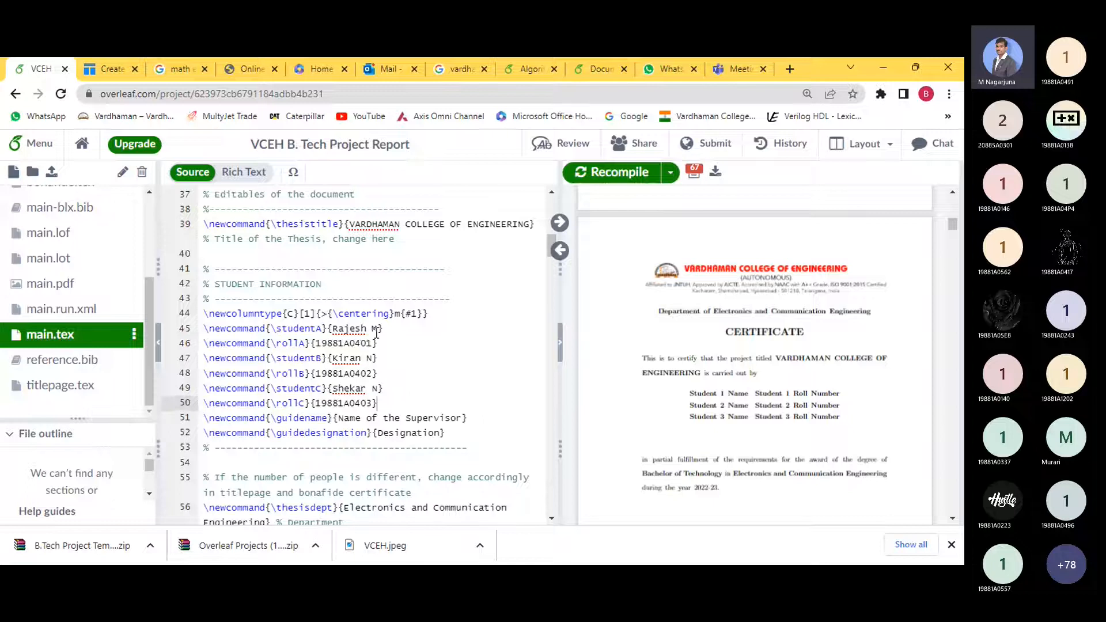
{"action": "scroll", "coordinate": [811, 341], "scroll_direction": "up", "scroll_amount": 8}
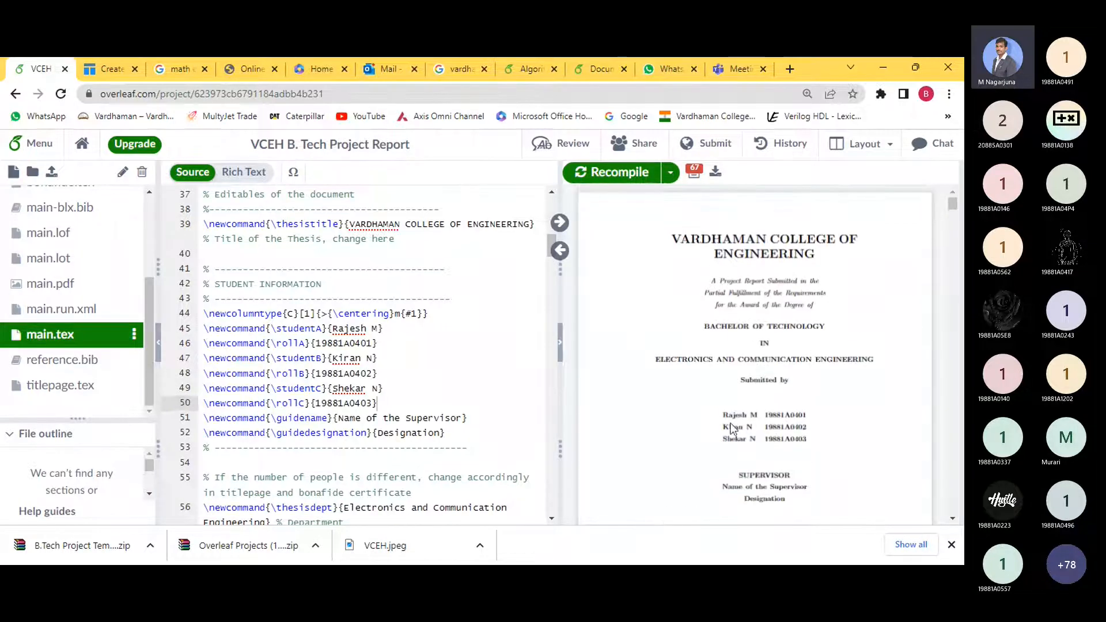
{"action": "scroll", "coordinate": [774, 430], "scroll_direction": "down", "scroll_amount": 4}
{"action": "scroll", "coordinate": [774, 430], "scroll_direction": "down", "scroll_amount": 3}
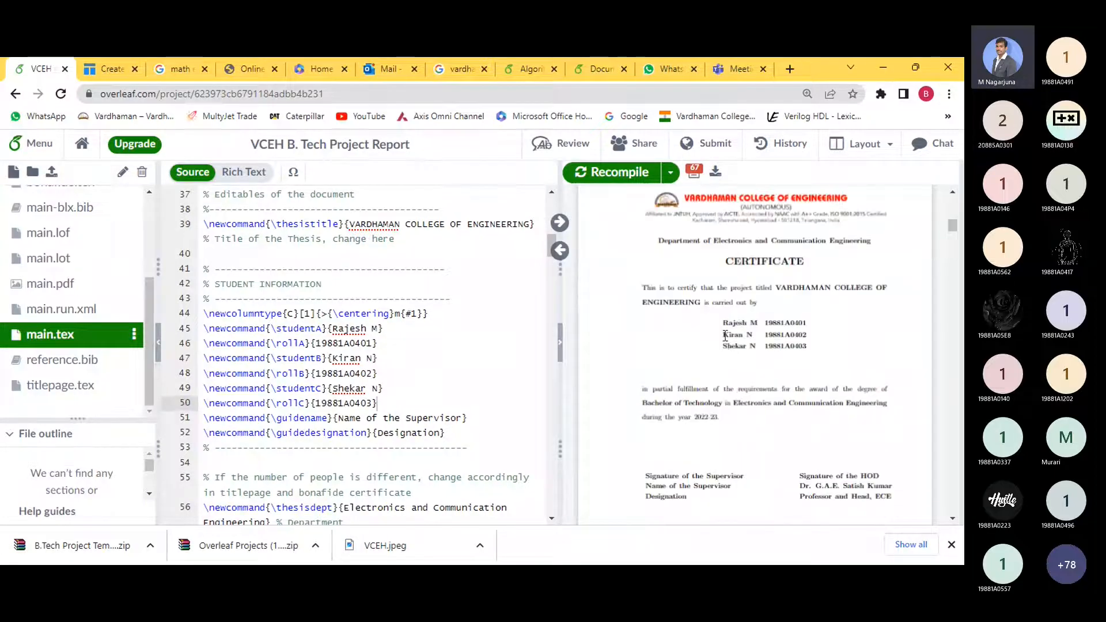
{"action": "scroll", "coordinate": [762, 334], "scroll_direction": "down", "scroll_amount": 5}
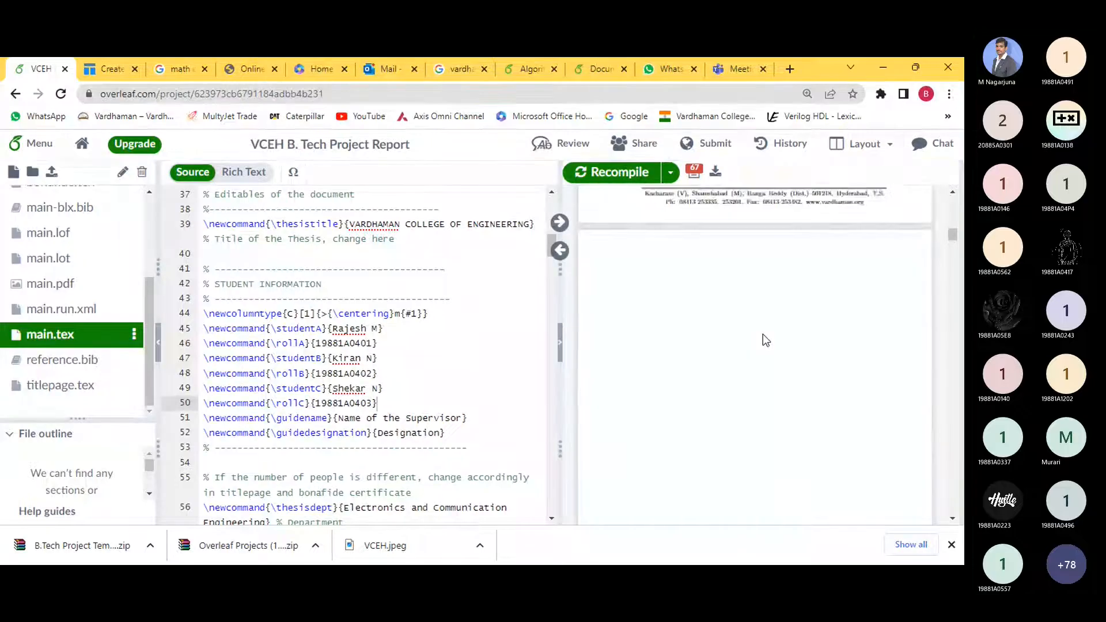
{"action": "scroll", "coordinate": [763, 334], "scroll_direction": "down", "scroll_amount": 5}
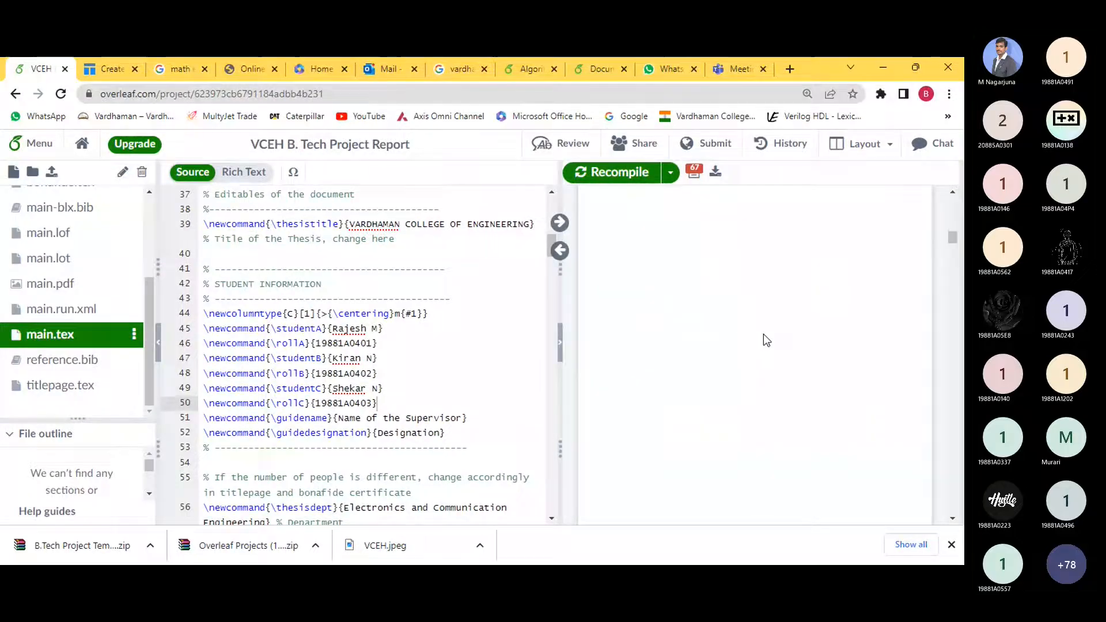
{"action": "scroll", "coordinate": [763, 340], "scroll_direction": "down", "scroll_amount": 5}
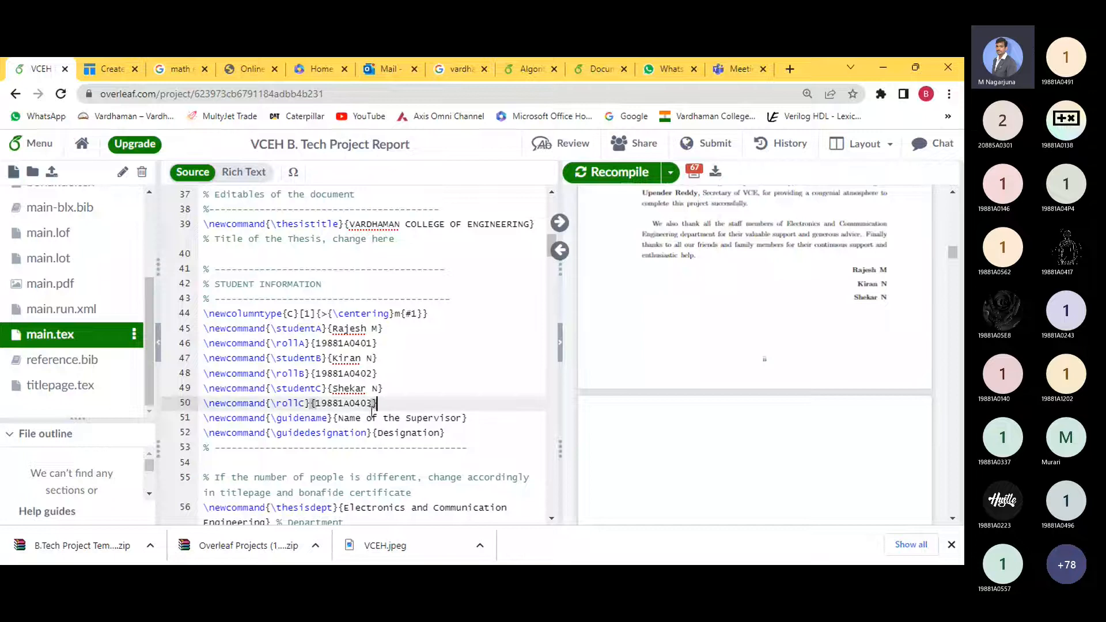
- Replace the Name of the Supervisor placeholder on line 51 with the guide's name
{"action": "left_click", "coordinate": [337, 417]}
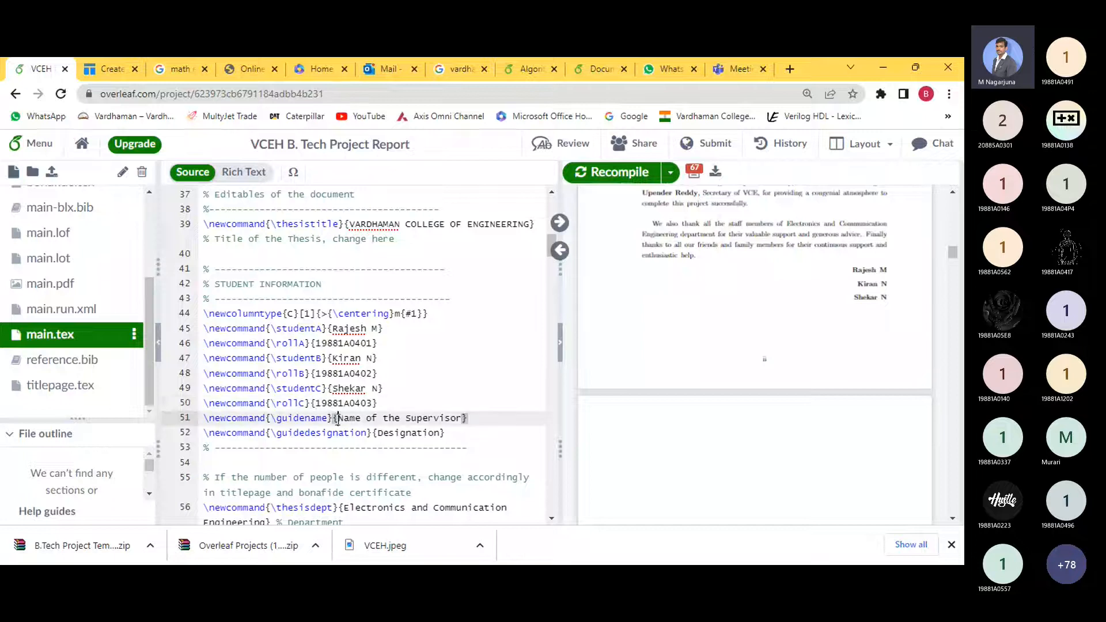
{"action": "left_click", "coordinate": [462, 418], "text": "shift"}
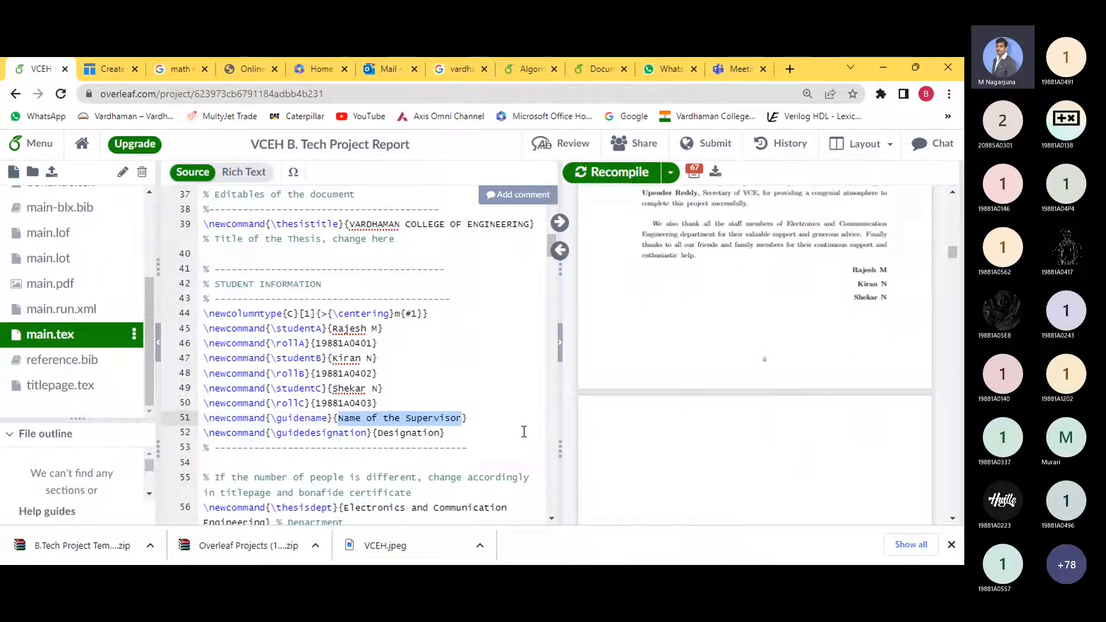
{"action": "type", "text": "M"}
{"action": "key", "text": "BackSpace"}
{"action": "type", "text": ". Nagar"}
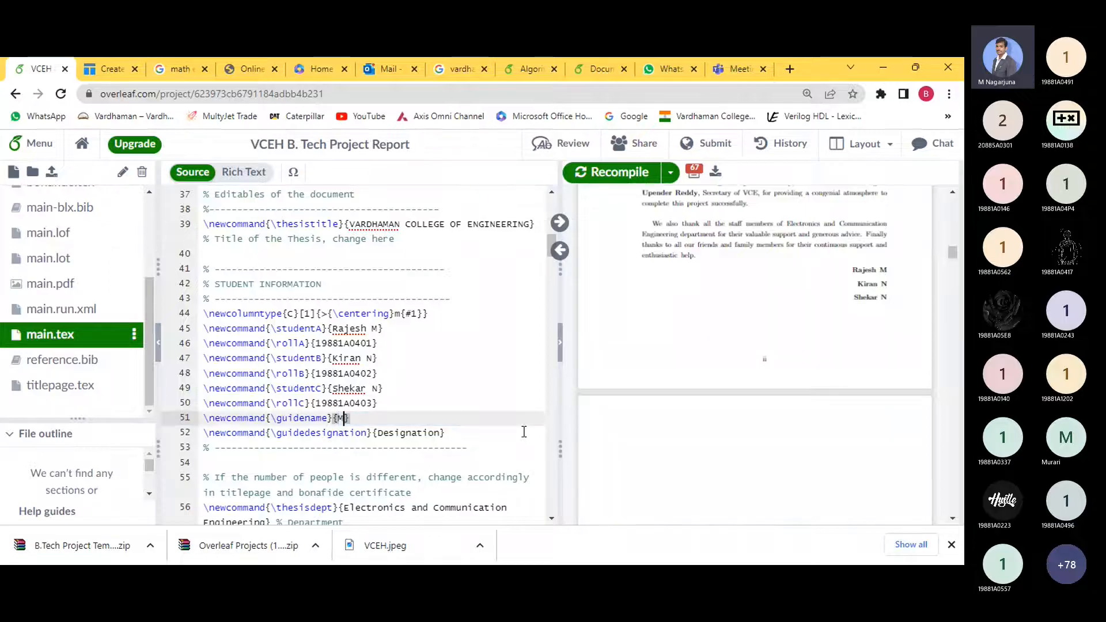
{"action": "type", "text": "juna"}
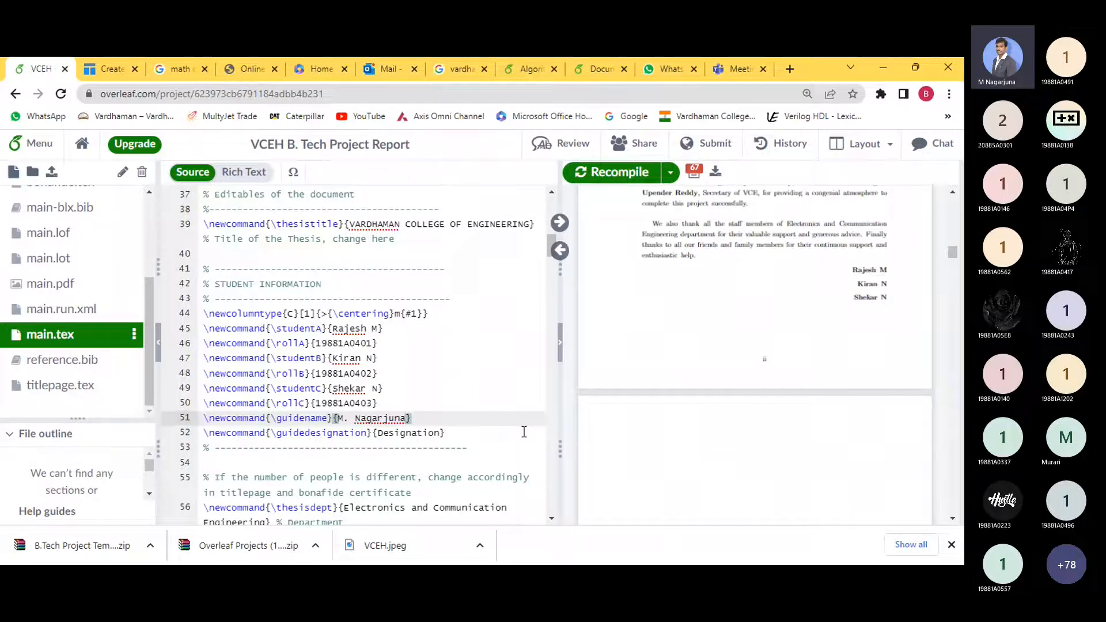
- Set the supervisor designation to Assistant Professor
{"action": "key", "text": "Down"}
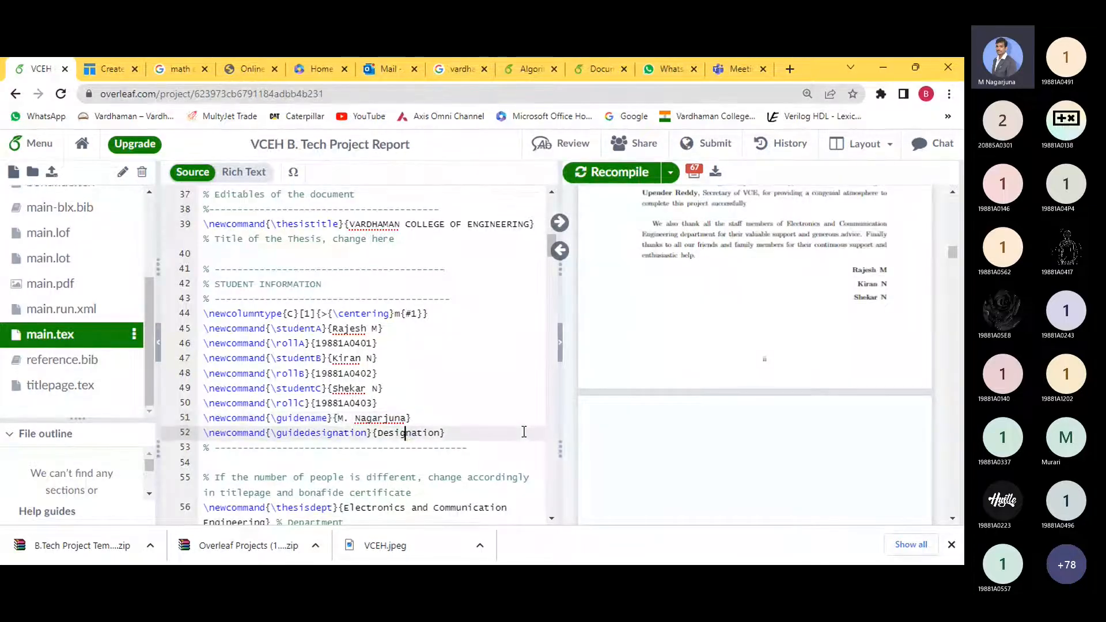
{"action": "key", "text": "Left"}
{"action": "key", "text": "Left"}
{"action": "key", "text": "Left"}
{"action": "key", "text": "Left"}
{"action": "key", "text": "Left"}
{"action": "key", "text": "ctrl+shift+Right"}
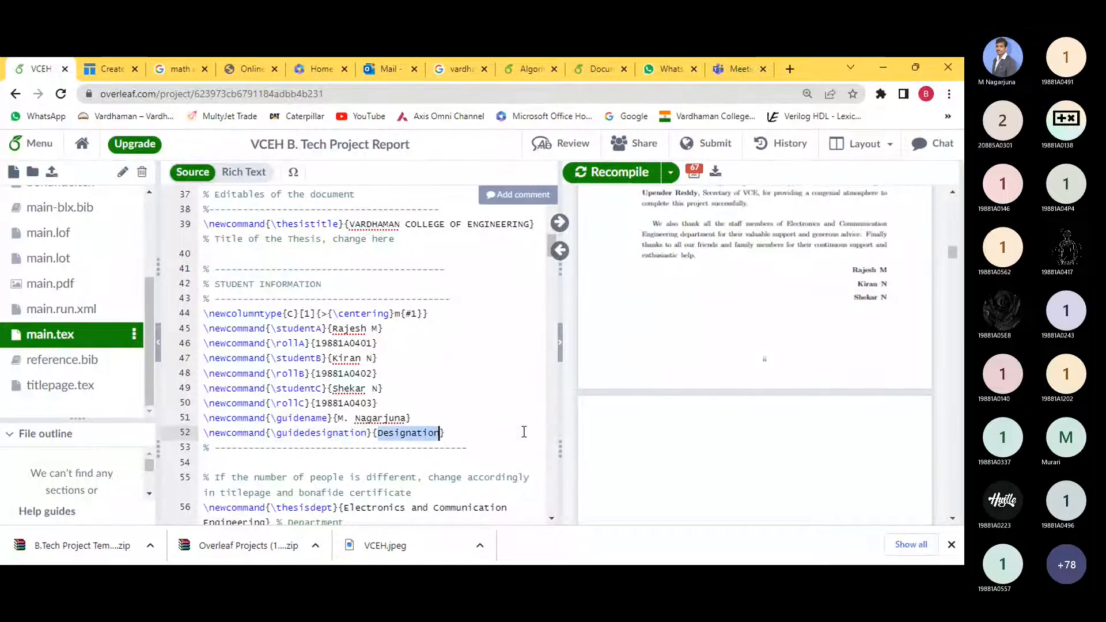
{"action": "type", "text": "Assit"}
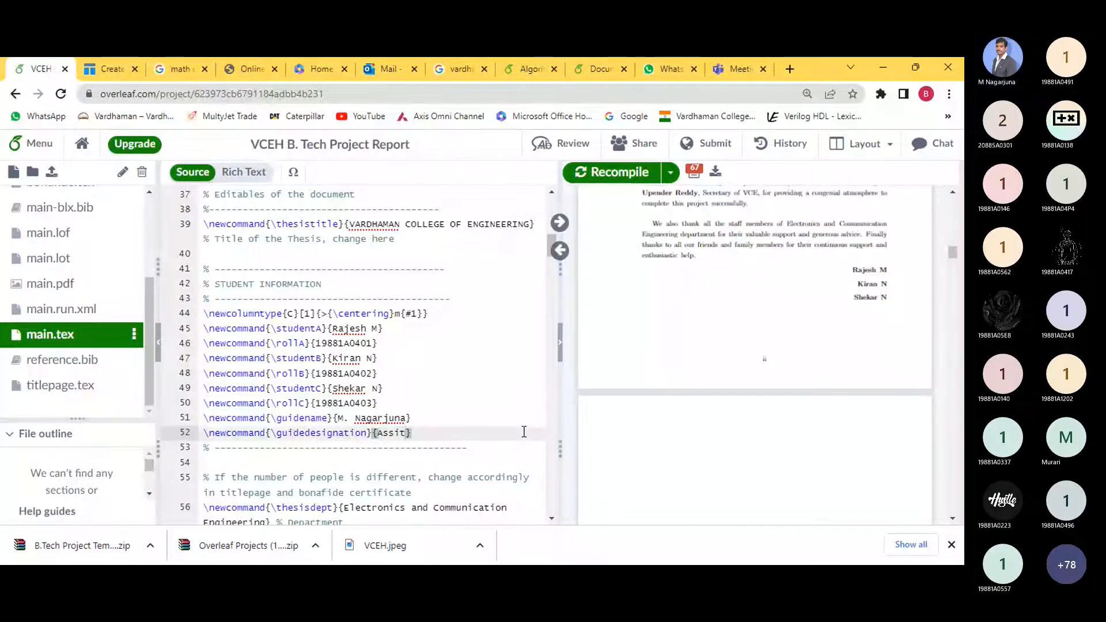
{"action": "key", "text": "BackSpace"}
{"action": "type", "text": "tant Professor"}
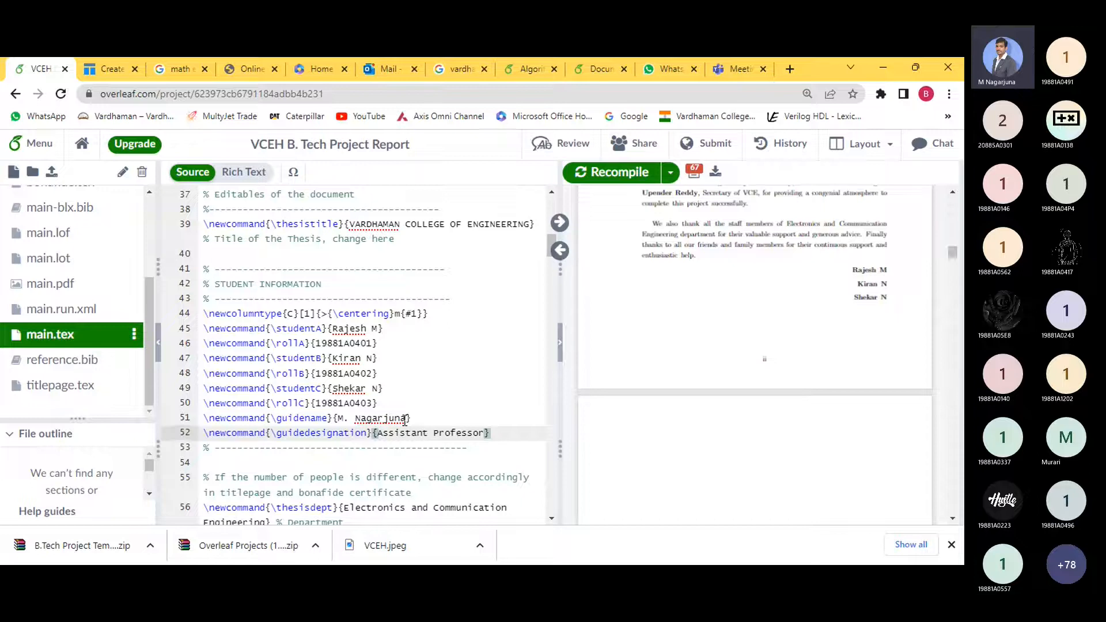
{"action": "scroll", "coordinate": [405, 419], "scroll_direction": "down", "scroll_amount": 3}
{"action": "left_click", "coordinate": [344, 368]}
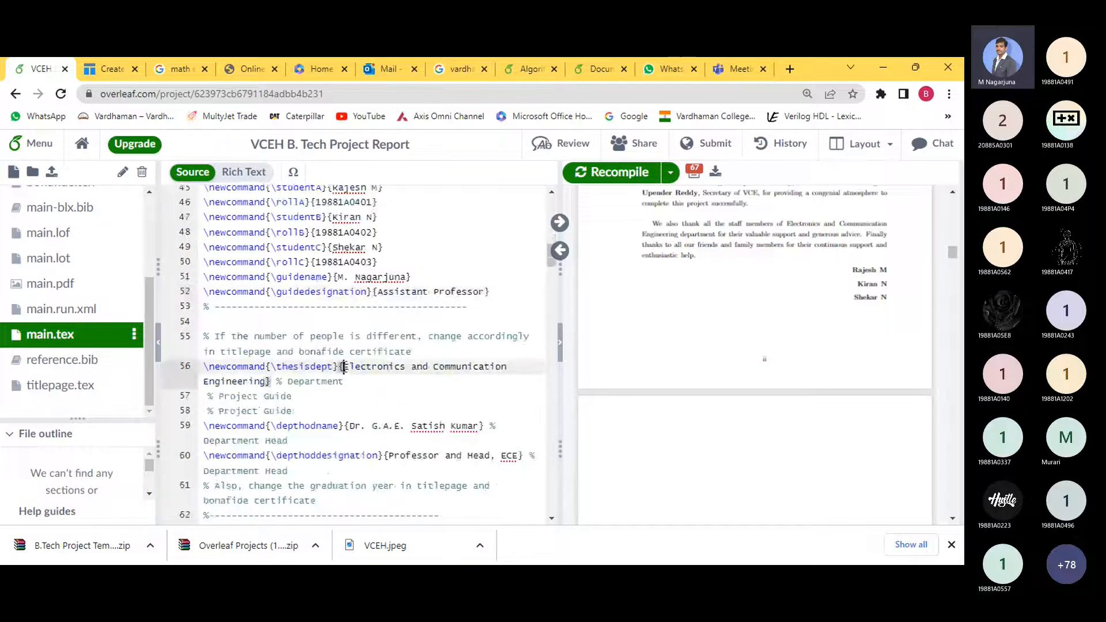
{"action": "left_click", "coordinate": [266, 382], "text": "shift"}
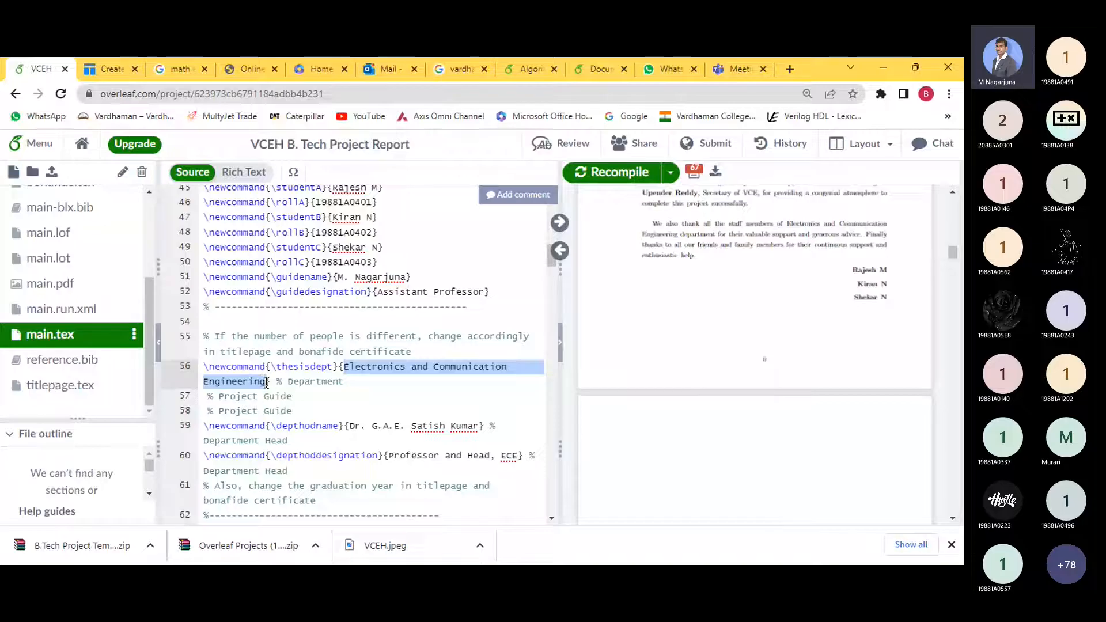
{"action": "left_click_drag", "start_coordinate": [353, 431], "coordinate": [479, 426]}
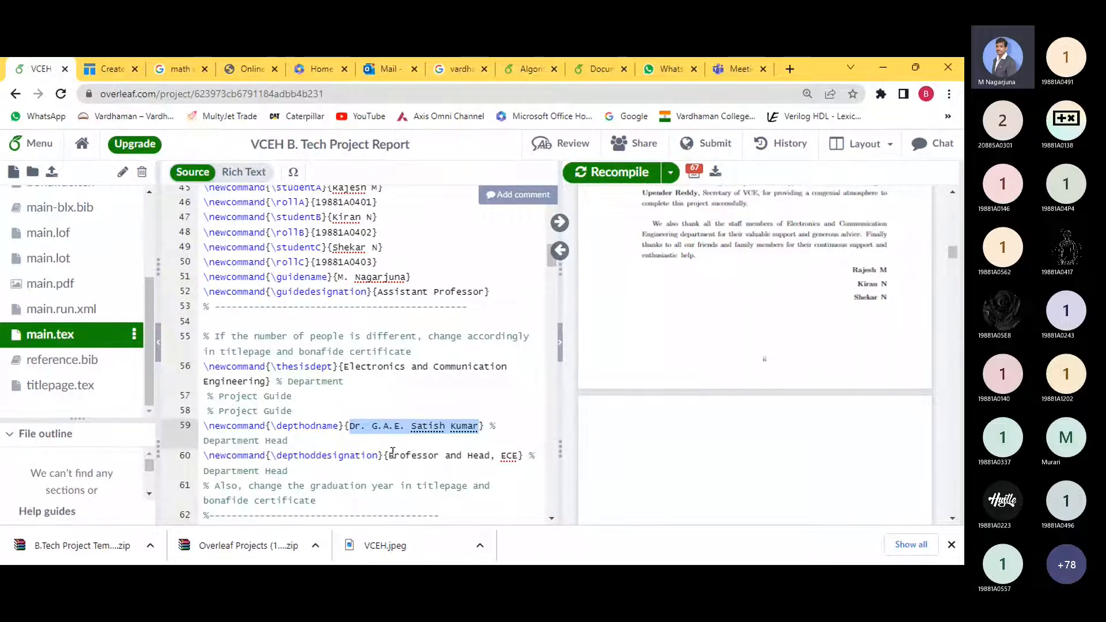
{"action": "left_click_drag", "start_coordinate": [389, 455], "coordinate": [520, 455]}
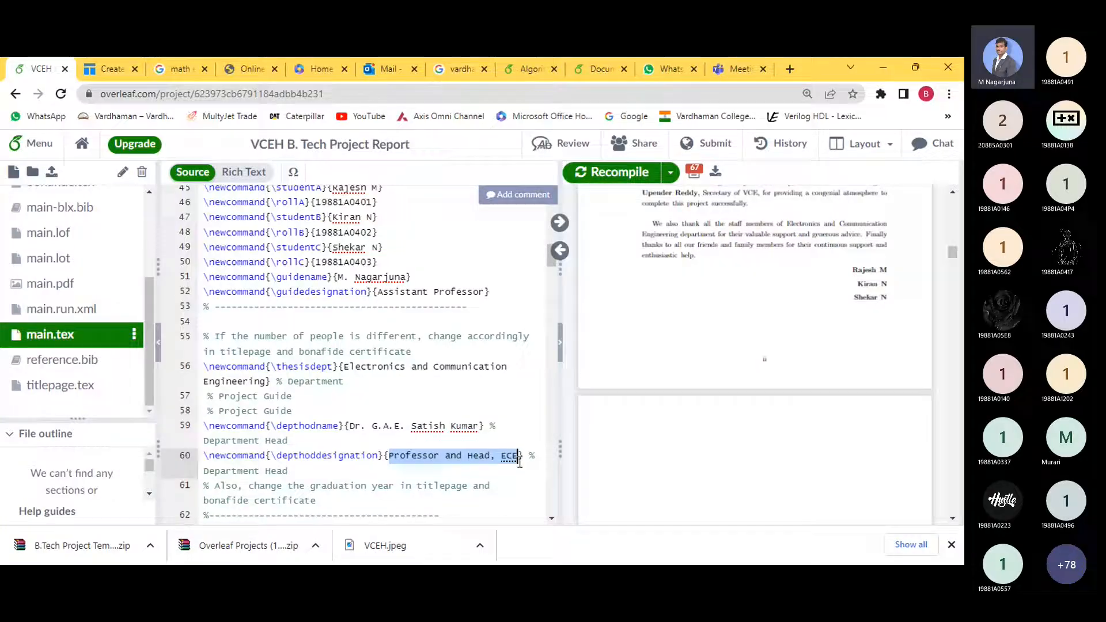
{"action": "left_click", "coordinate": [431, 460]}
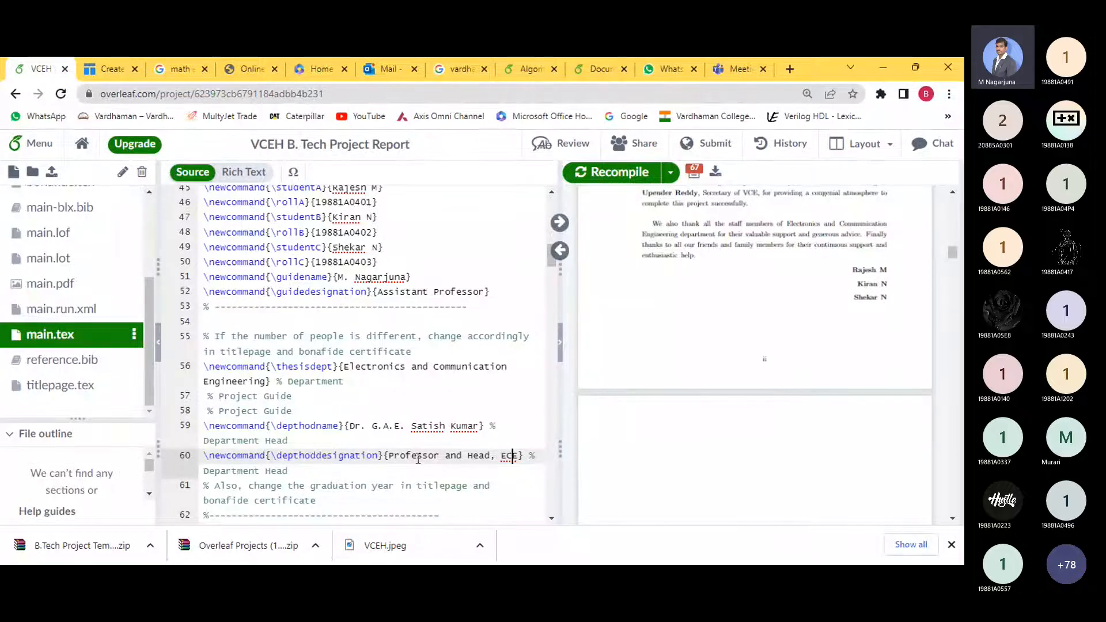
{"action": "scroll", "coordinate": [438, 444], "scroll_direction": "down", "scroll_amount": 3}
{"action": "scroll", "coordinate": [452, 433], "scroll_direction": "down", "scroll_amount": 4}
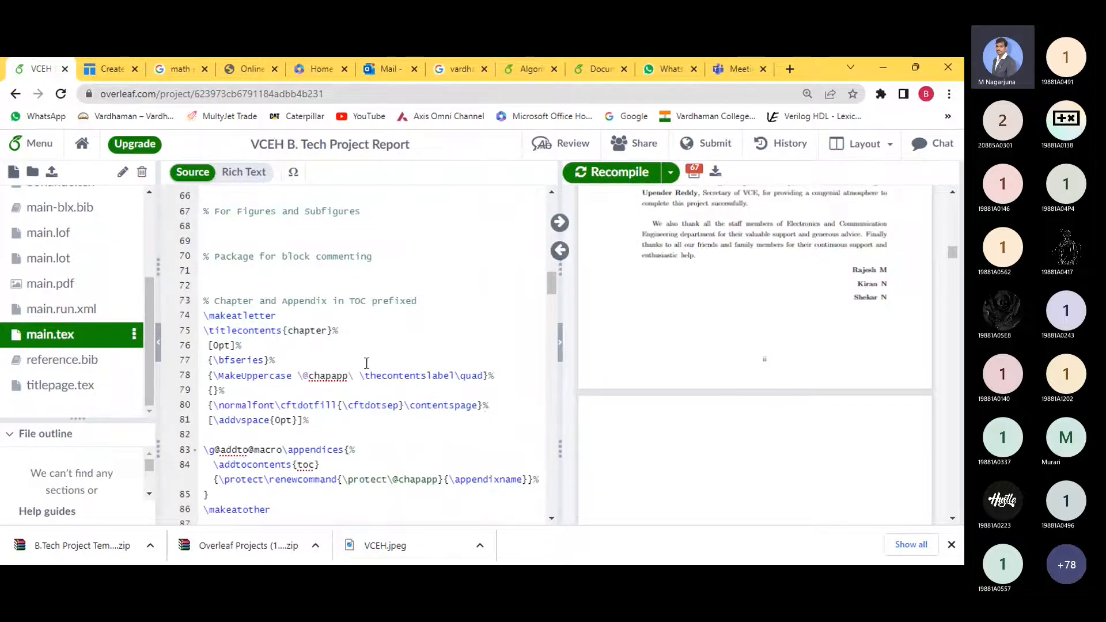
- Review the student information lines 45–50 in main.tex
{"action": "scroll", "coordinate": [364, 365], "scroll_direction": "down", "scroll_amount": 5}
{"action": "scroll", "coordinate": [424, 349], "scroll_direction": "up", "scroll_amount": 11}
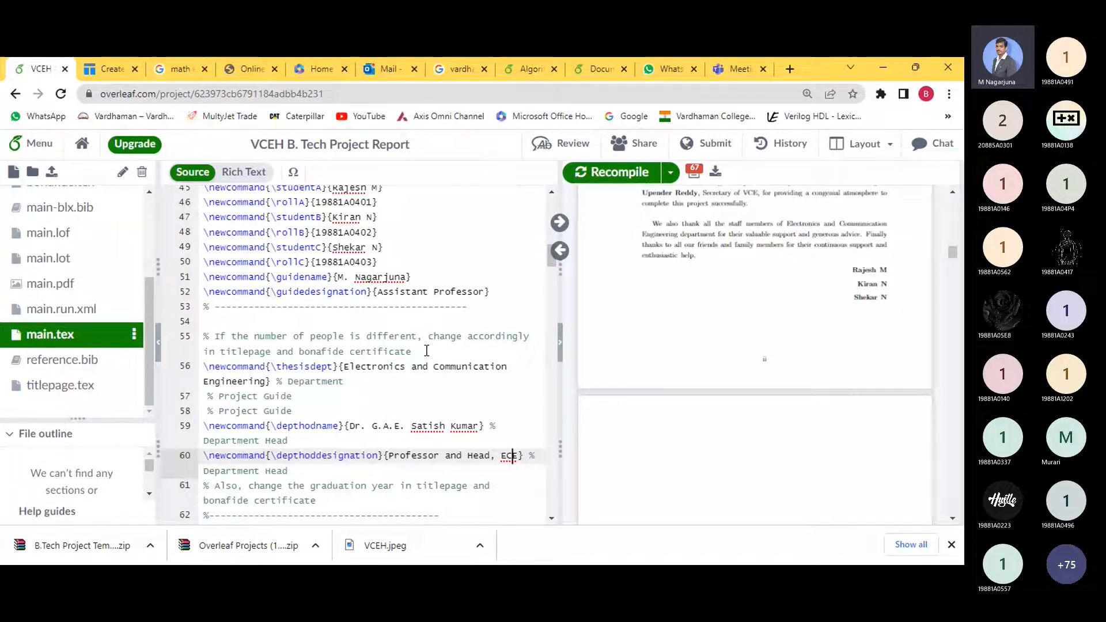
{"action": "scroll", "coordinate": [426, 351], "scroll_direction": "up", "scroll_amount": 5}
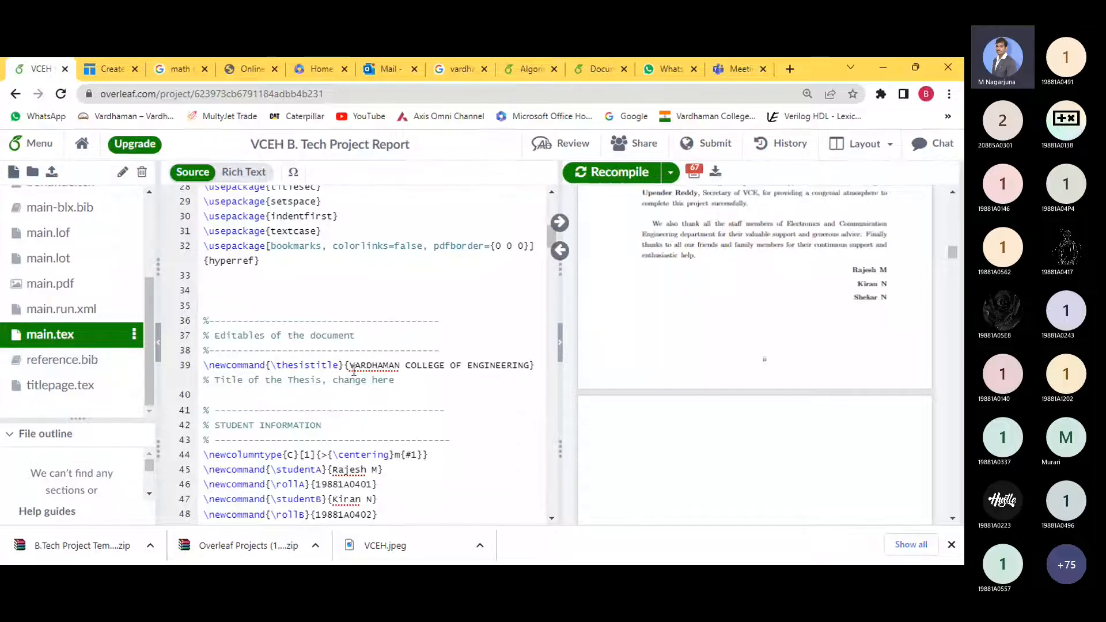
{"action": "scroll", "coordinate": [363, 380], "scroll_direction": "down", "scroll_amount": 3}
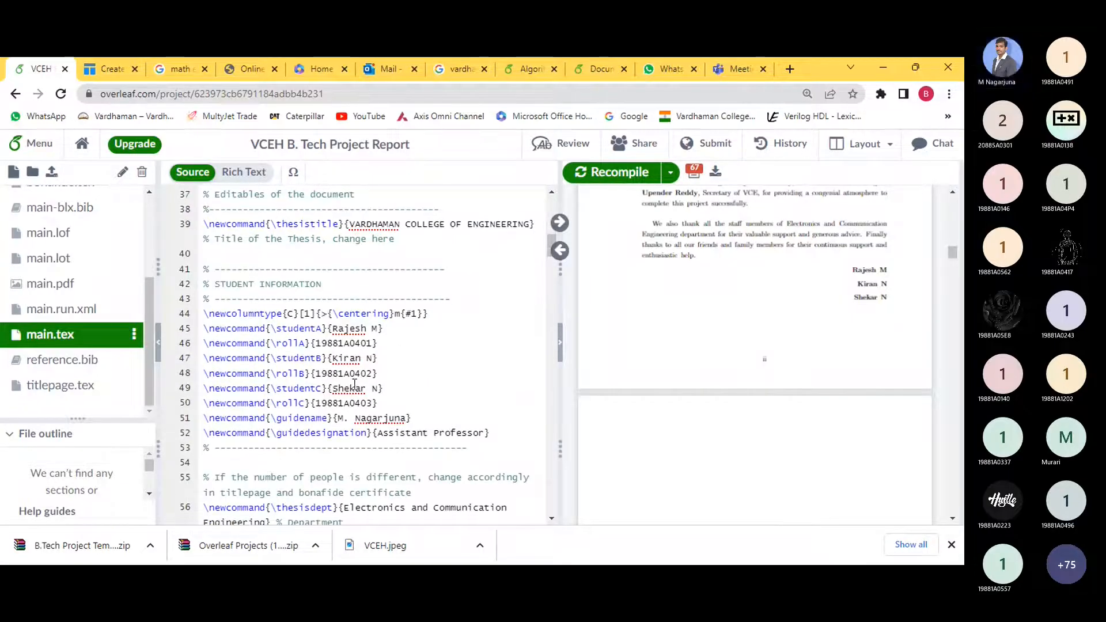
{"action": "left_click_drag", "start_coordinate": [378, 402], "coordinate": [208, 329]}
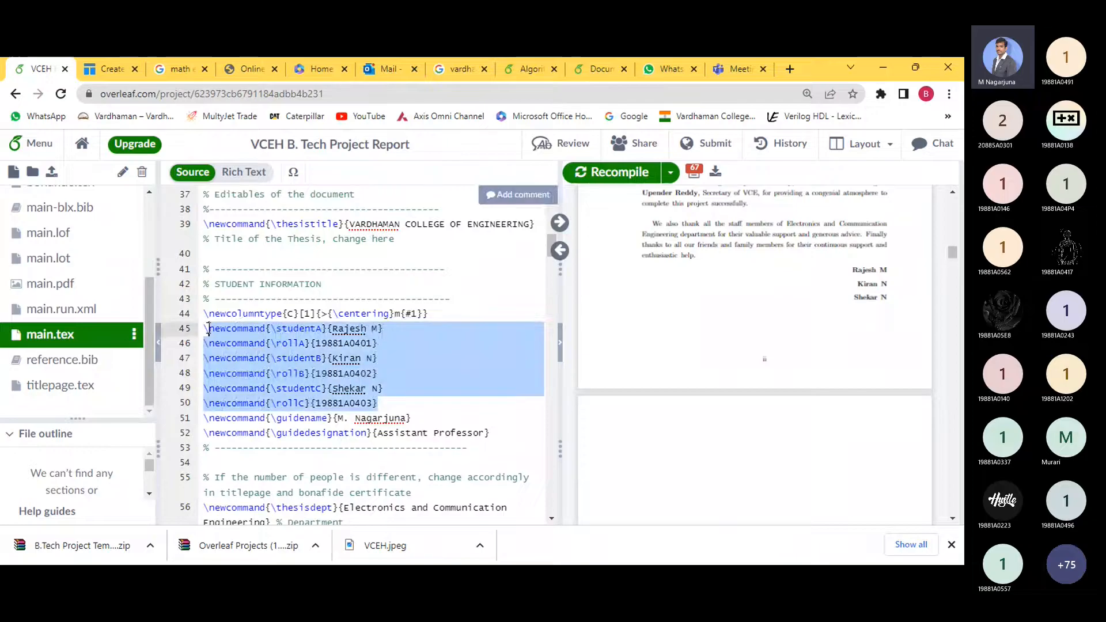
{"action": "left_click_drag", "start_coordinate": [489, 433], "coordinate": [205, 417]}
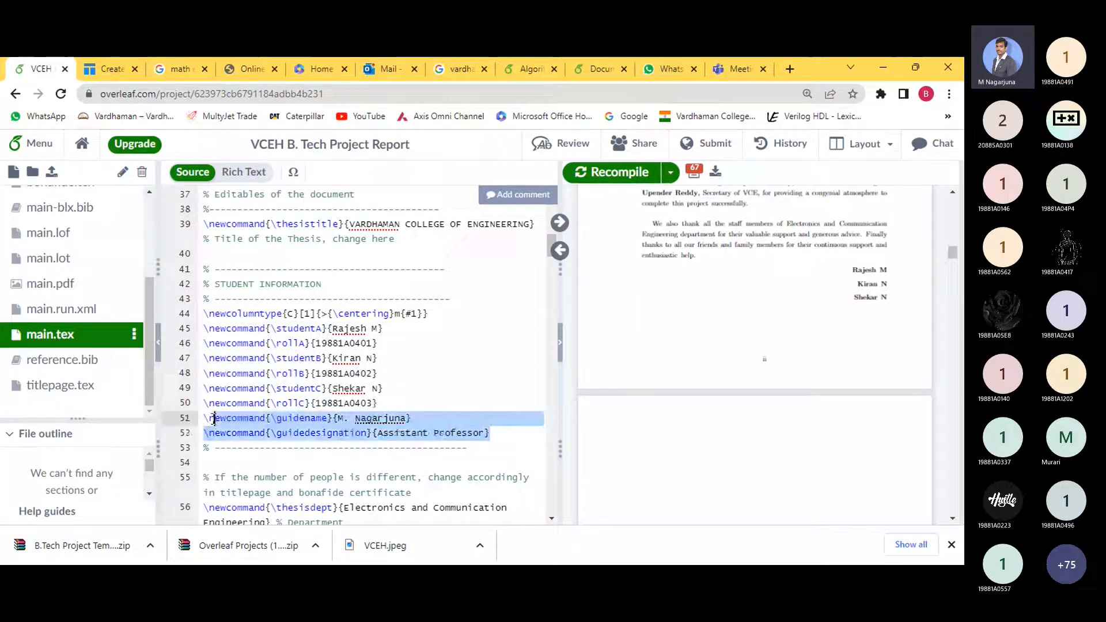
- Inspect the department name on line 56, then scroll back to the top of main.tex
{"action": "scroll", "coordinate": [422, 451], "scroll_direction": "down", "scroll_amount": 3}
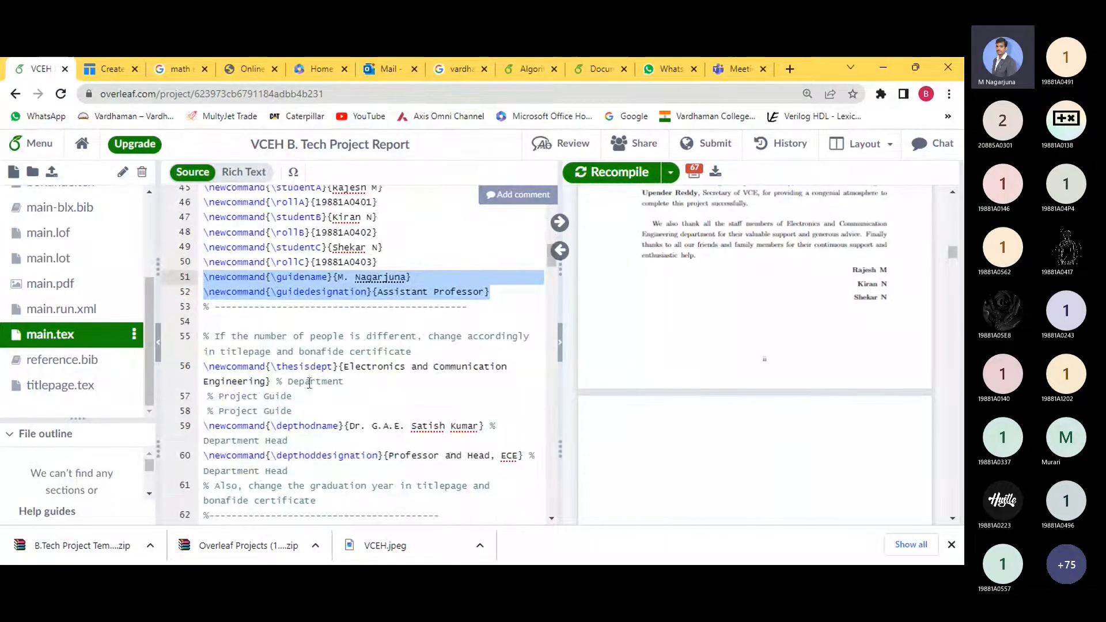
{"action": "left_click_drag", "start_coordinate": [266, 381], "coordinate": [344, 367]}
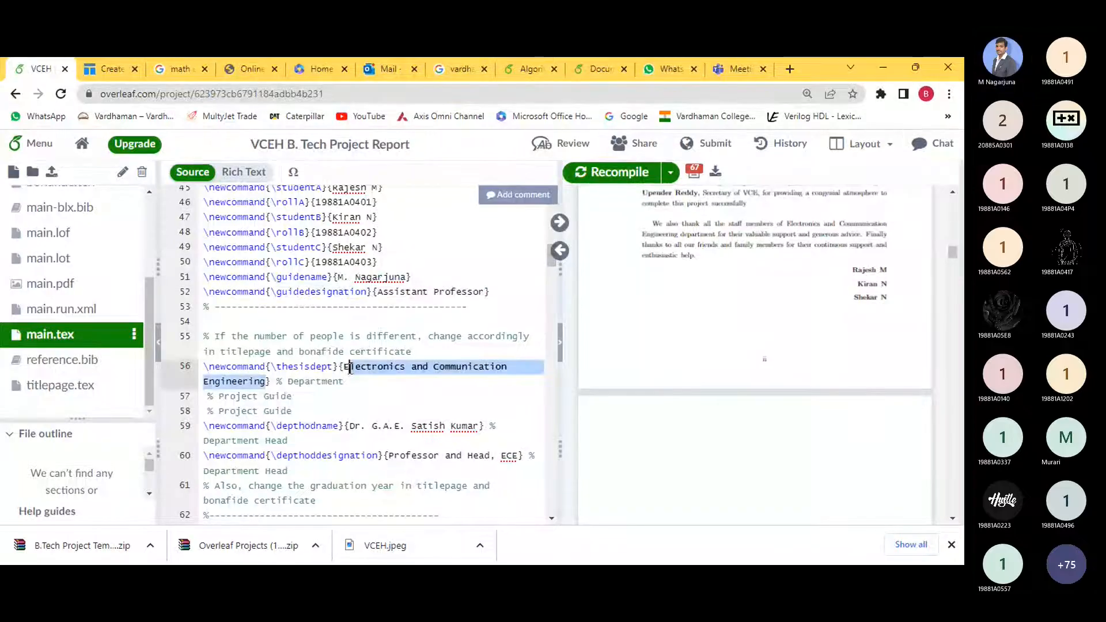
{"action": "scroll", "coordinate": [424, 426], "scroll_direction": "down", "scroll_amount": 1}
{"action": "left_click_drag", "start_coordinate": [528, 385], "coordinate": [208, 355]}
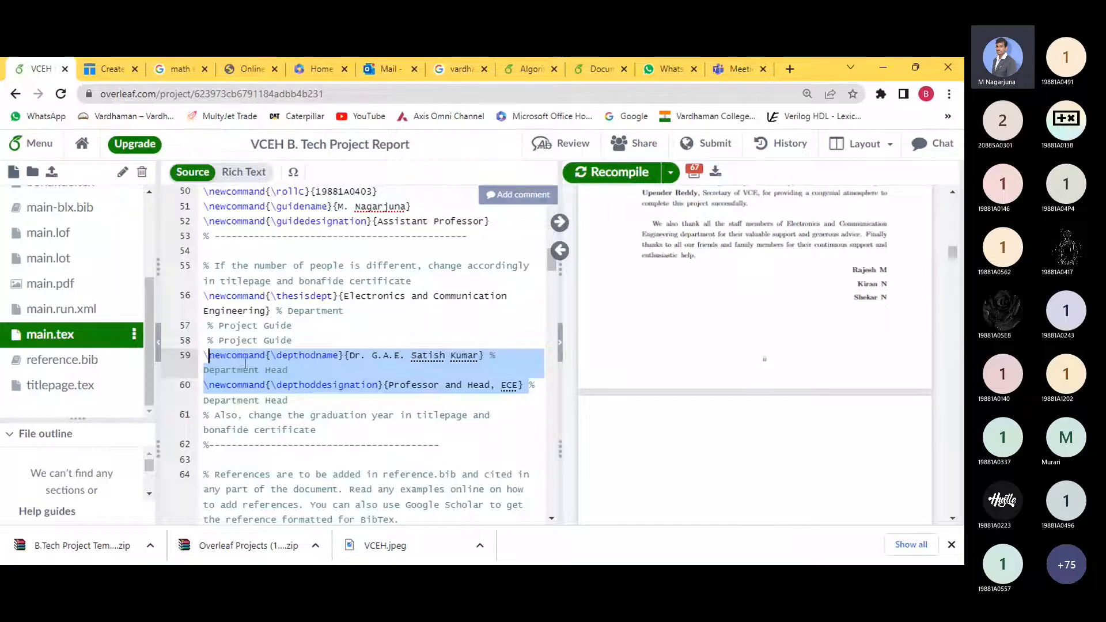
{"action": "scroll", "coordinate": [437, 402], "scroll_direction": "up", "scroll_amount": 1}
{"action": "scroll", "coordinate": [438, 403], "scroll_direction": "up", "scroll_amount": 3}
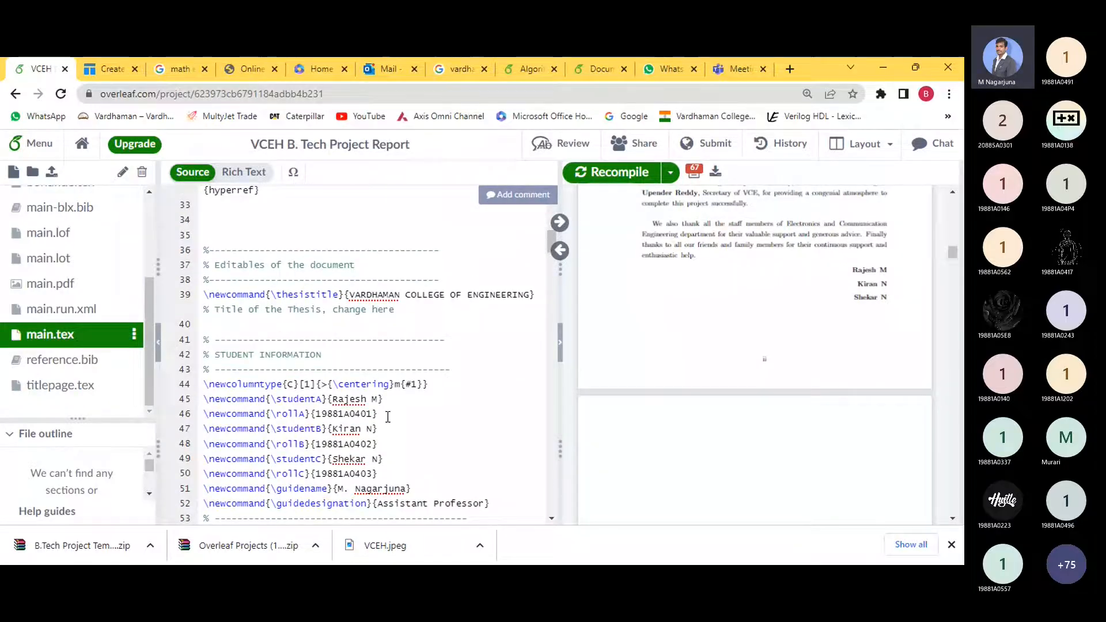
{"action": "scroll", "coordinate": [436, 415], "scroll_direction": "down", "scroll_amount": 1}
{"action": "scroll", "coordinate": [436, 431], "scroll_direction": "down", "scroll_amount": 1}
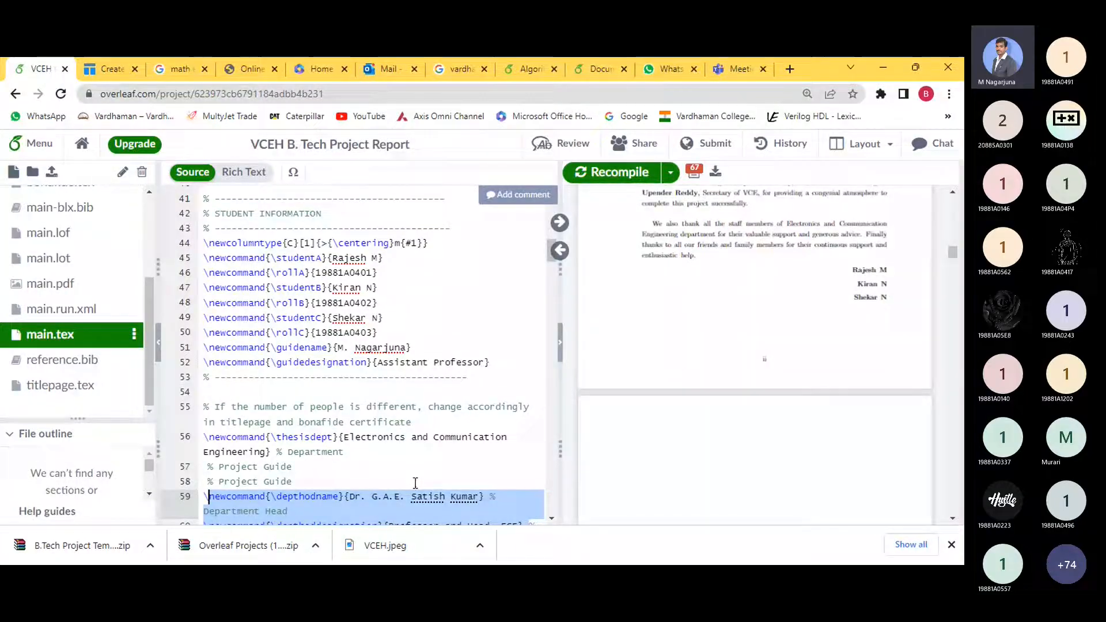
{"action": "scroll", "coordinate": [415, 483], "scroll_direction": "up", "scroll_amount": 5}
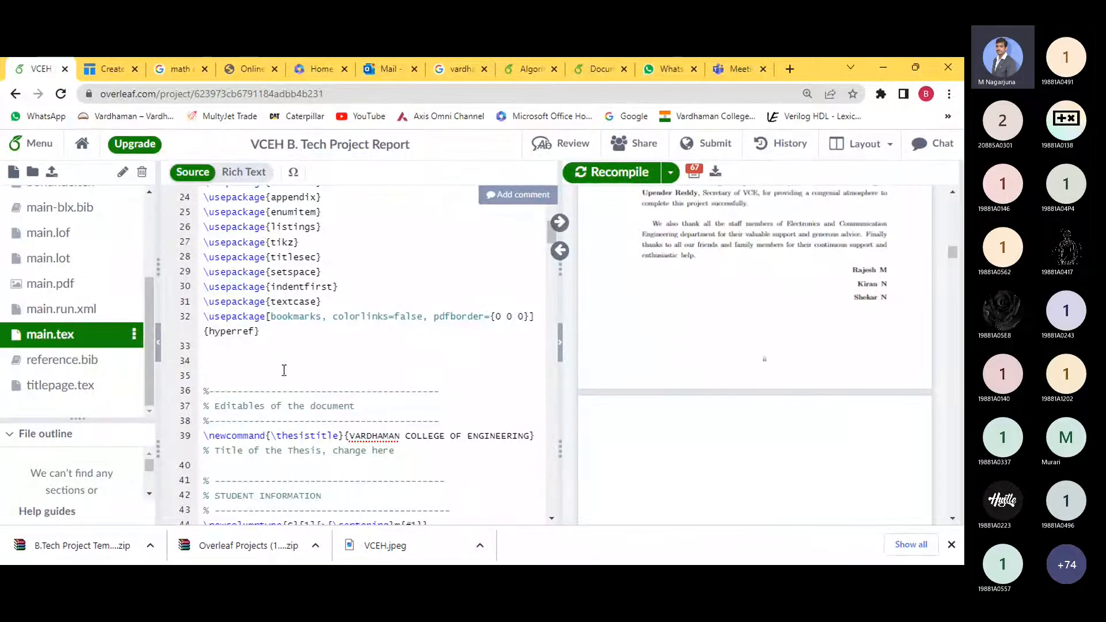
{"action": "scroll", "coordinate": [75, 277], "scroll_direction": "up", "scroll_amount": 3}
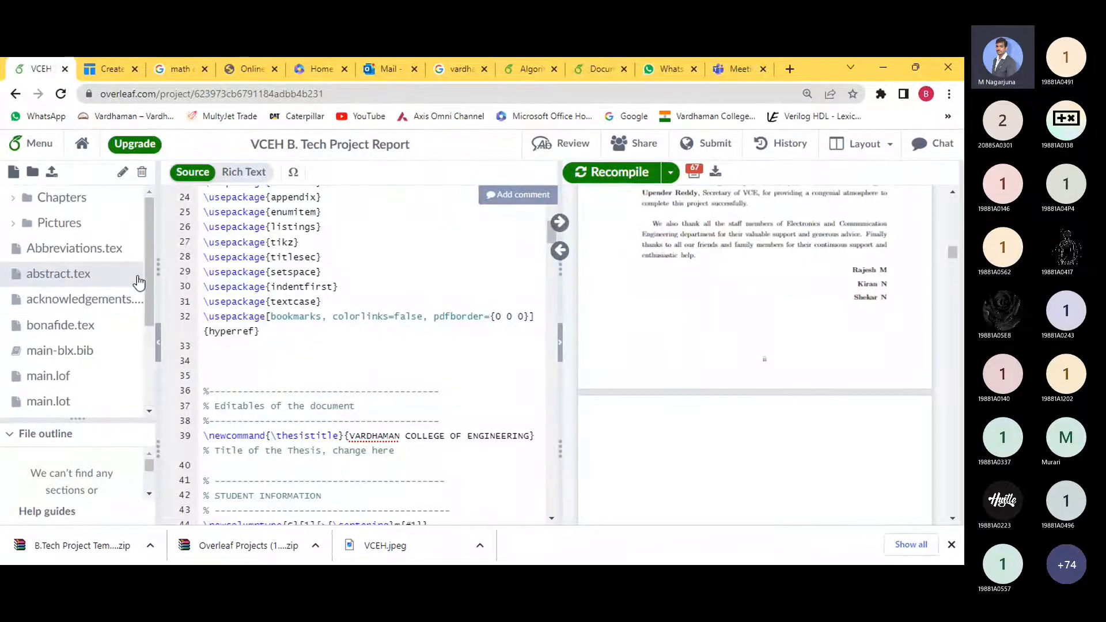
- Expand the Chapters folder, find Chapter 6 in the PDF, and open Chapter6.tex
{"action": "left_click", "coordinate": [27, 203]}
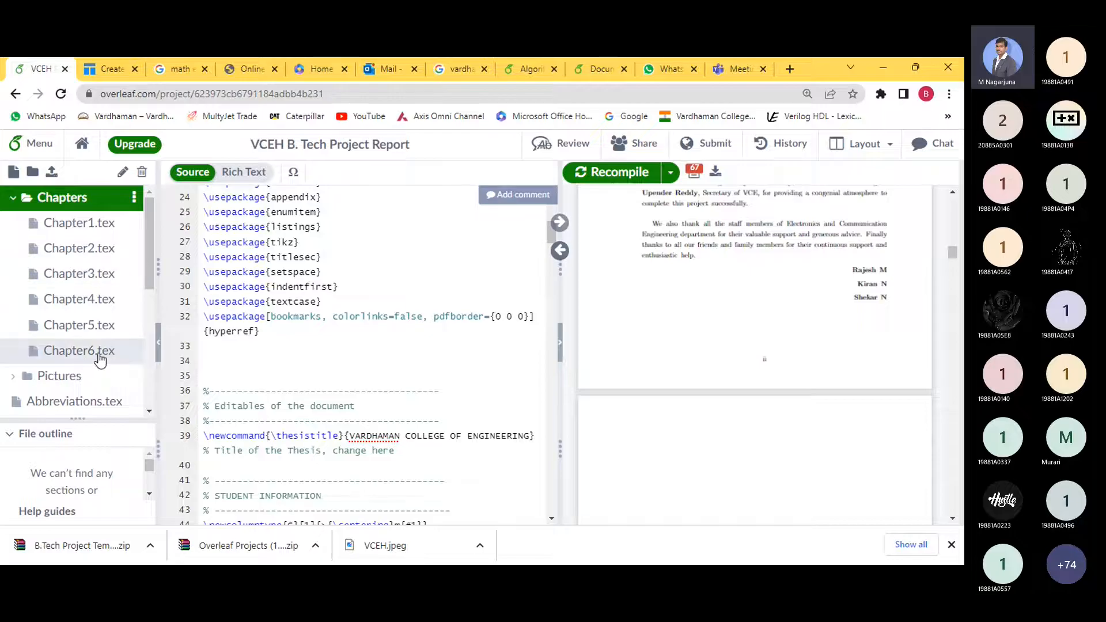
{"action": "scroll", "coordinate": [307, 346], "scroll_direction": "down", "scroll_amount": 3}
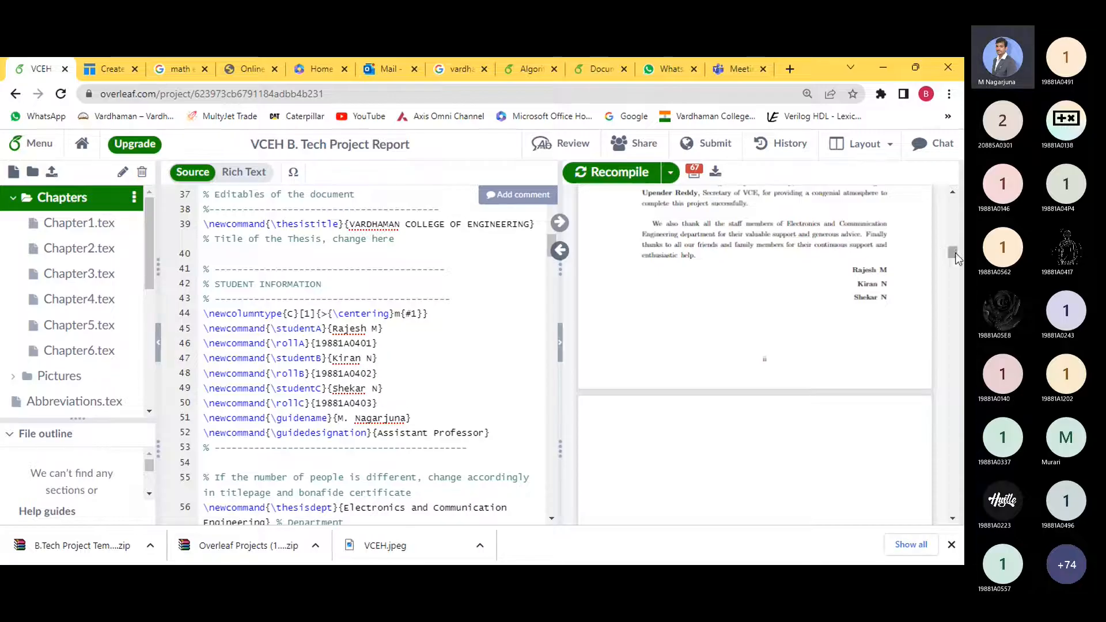
{"action": "left_click_drag", "start_coordinate": [953, 253], "coordinate": [953, 507]}
{"action": "scroll", "coordinate": [841, 365], "scroll_direction": "up", "scroll_amount": 10}
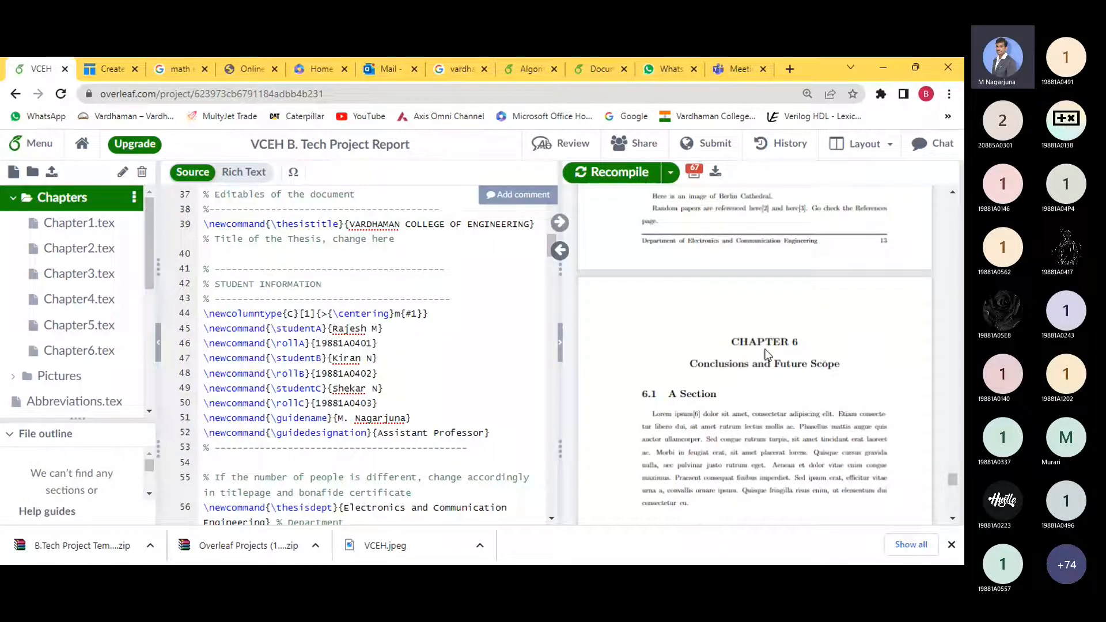
{"action": "left_click", "coordinate": [63, 351]}
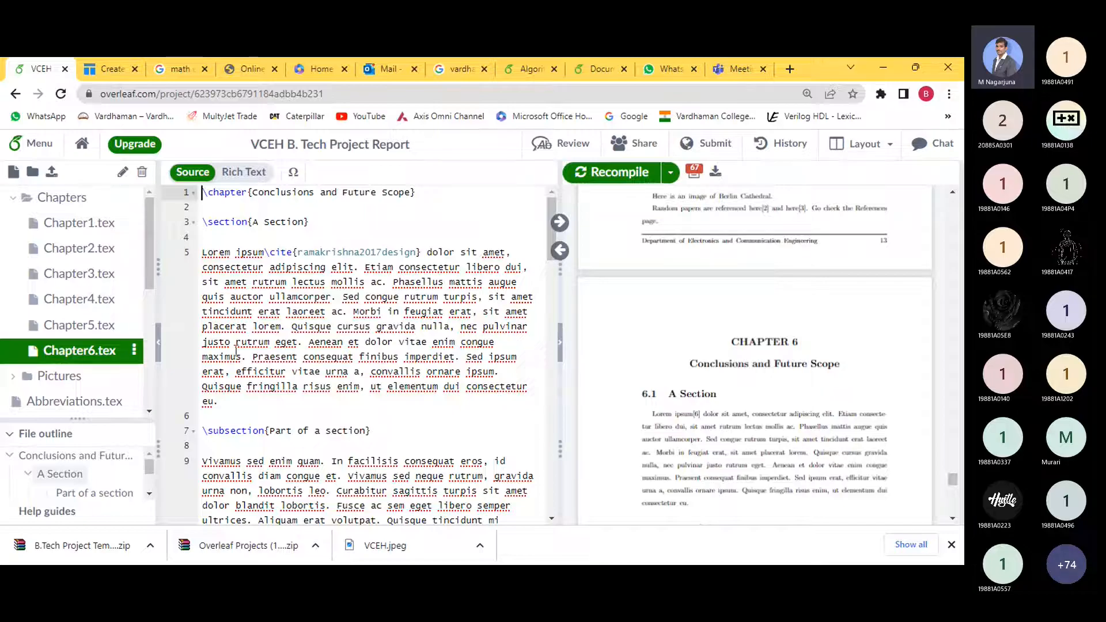
- Create a new Chapter7.tex file inside the Chapters folder
{"action": "left_click", "coordinate": [53, 205]}
{"action": "left_click", "coordinate": [136, 198]}
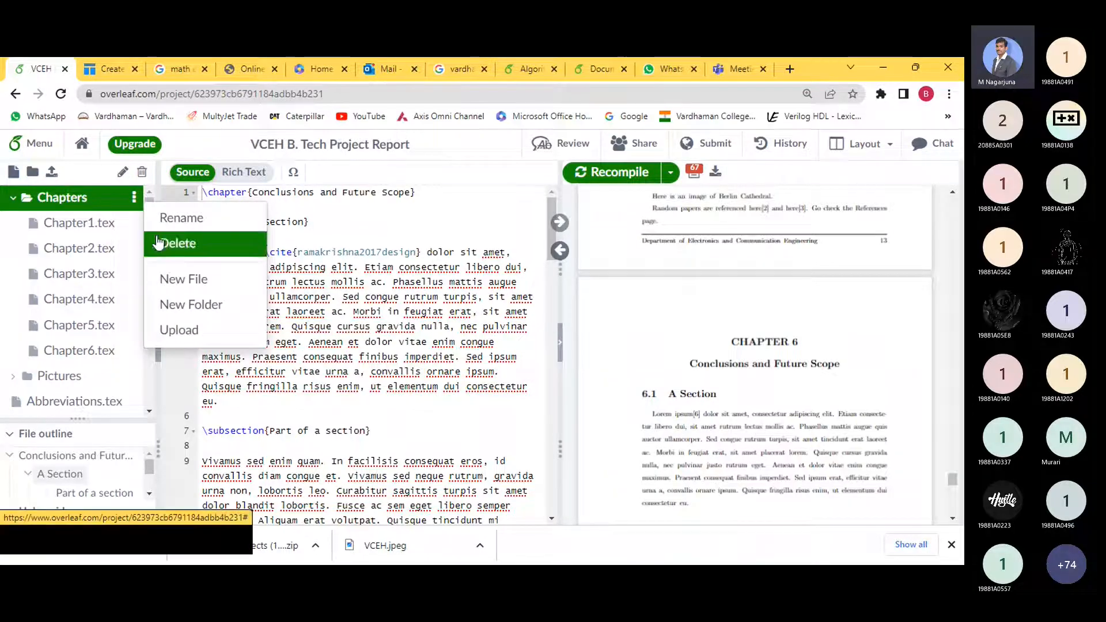
{"action": "left_click", "coordinate": [134, 199]}
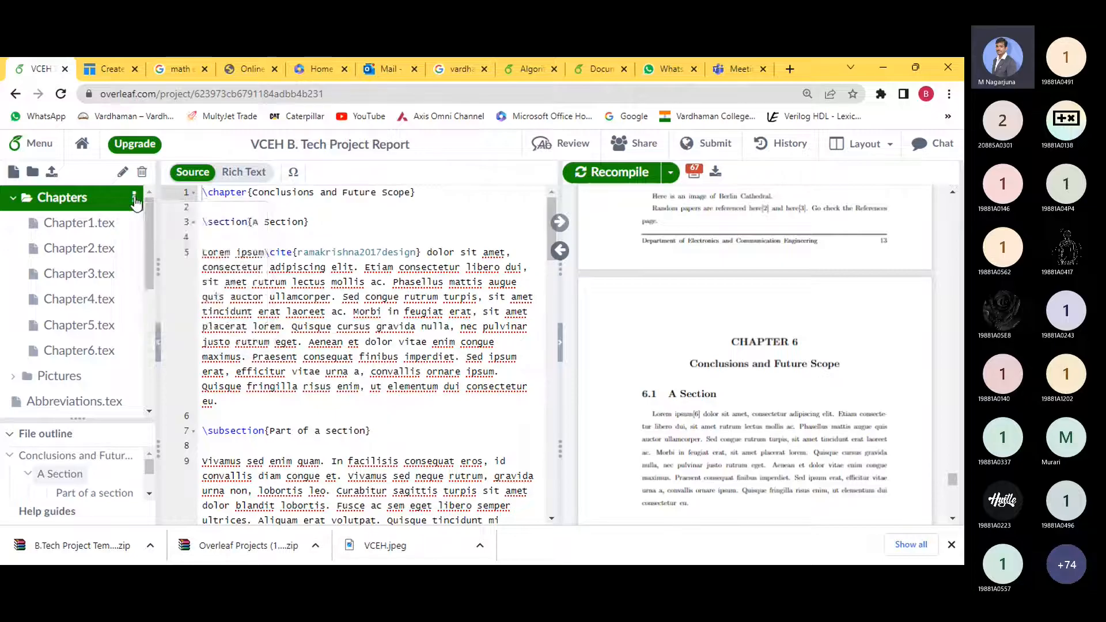
{"action": "left_click", "coordinate": [135, 199]}
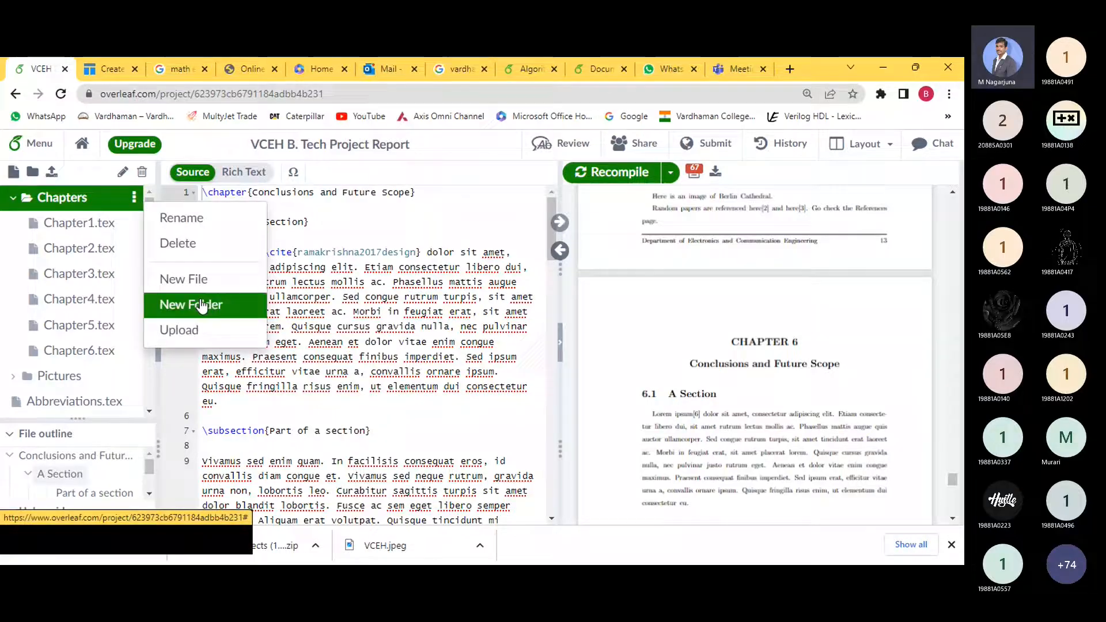
{"action": "left_click", "coordinate": [190, 279]}
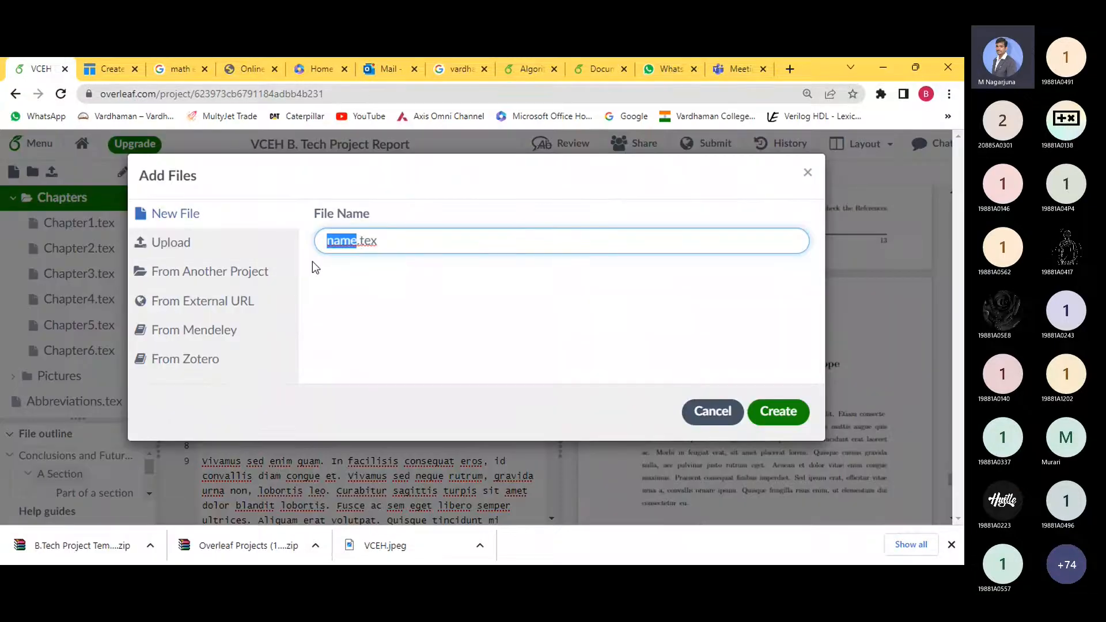
{"action": "type", "text": "Chap"}
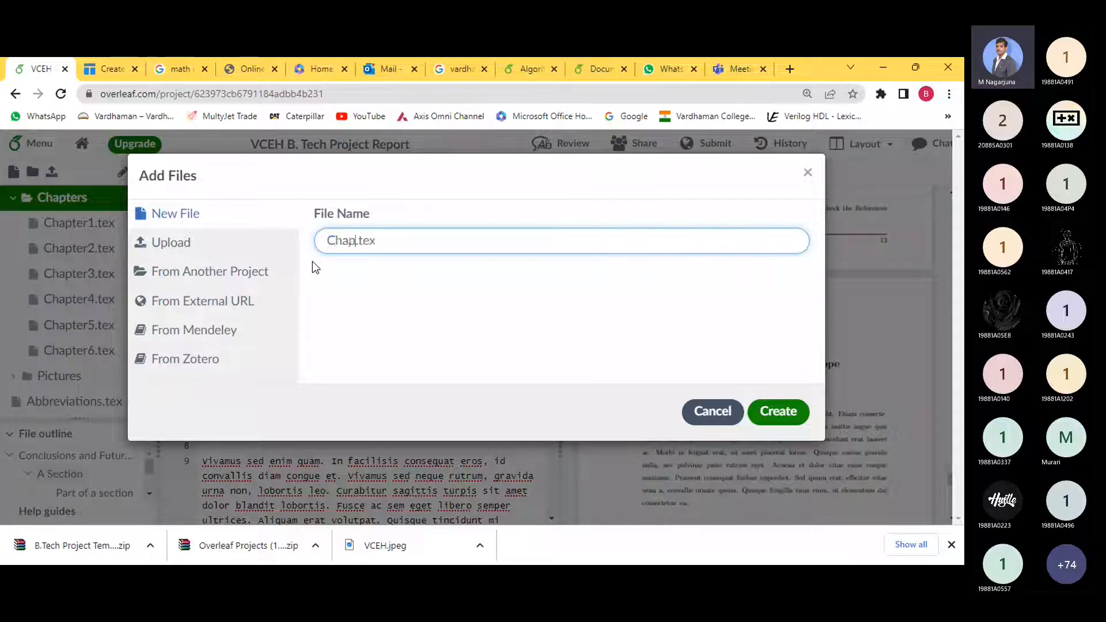
{"action": "type", "text": "ter7"}
{"action": "left_click", "coordinate": [773, 413]}
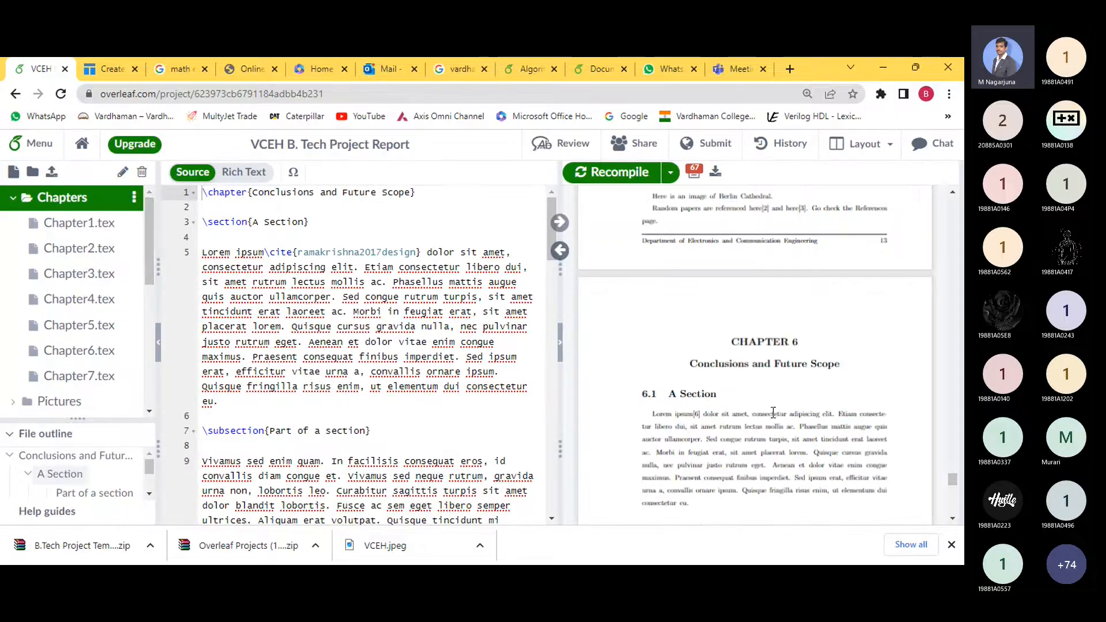
- Copy the Conclusions and Future Scope chapter heading from Chapter6.tex into Chapter7.tex
{"action": "left_click", "coordinate": [81, 379]}
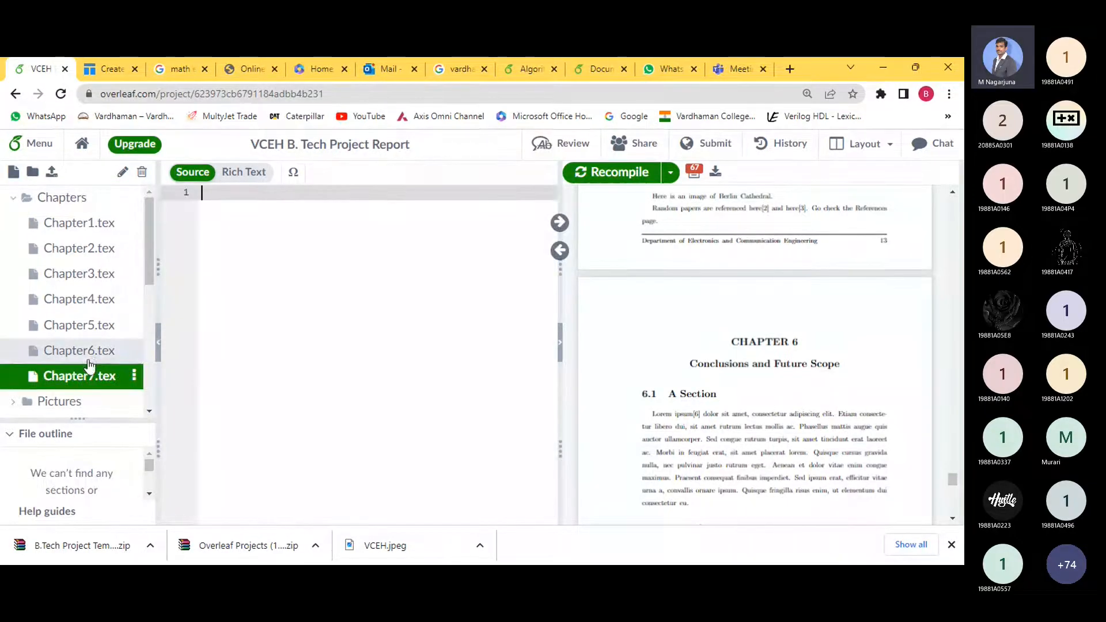
{"action": "left_click", "coordinate": [86, 352]}
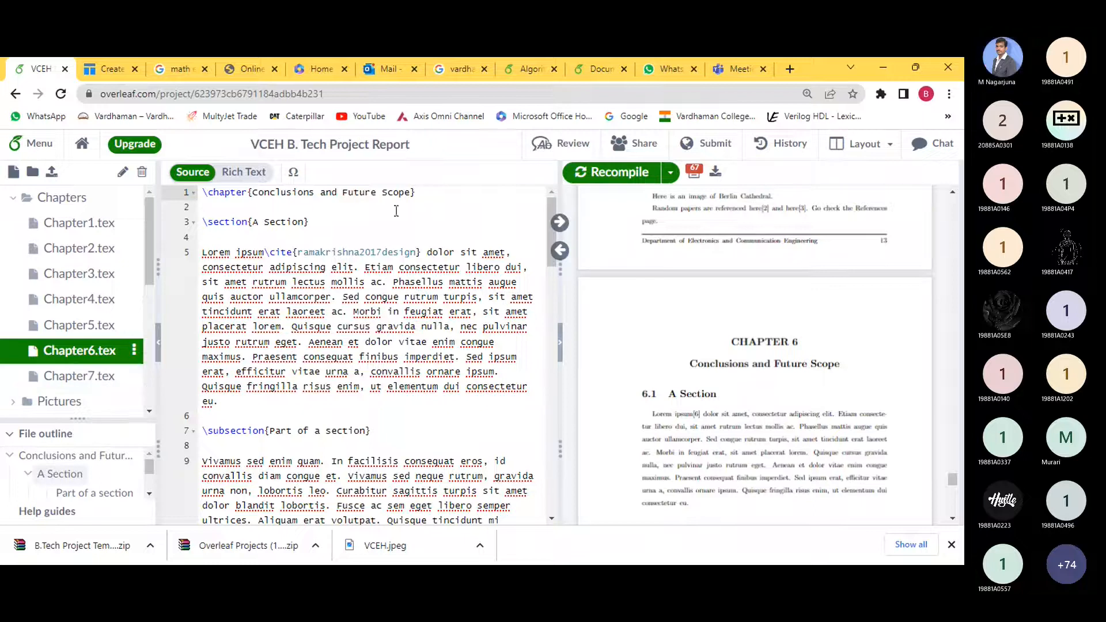
{"action": "left_click_drag", "start_coordinate": [428, 197], "coordinate": [208, 192]}
{"action": "key", "text": "ctrl+c"}
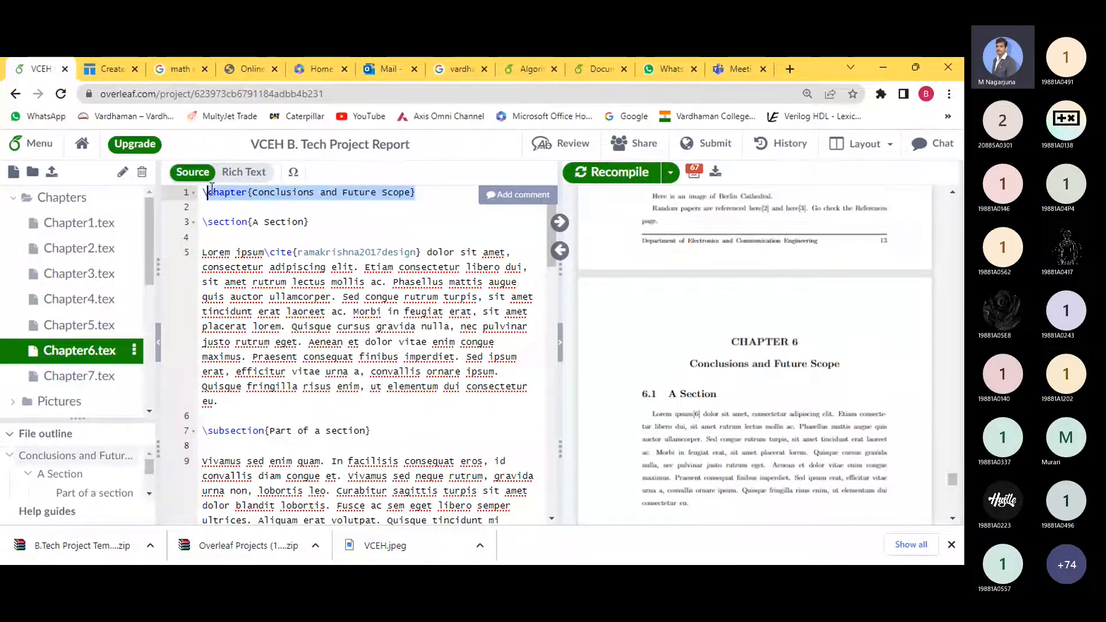
{"action": "left_click", "coordinate": [118, 375]}
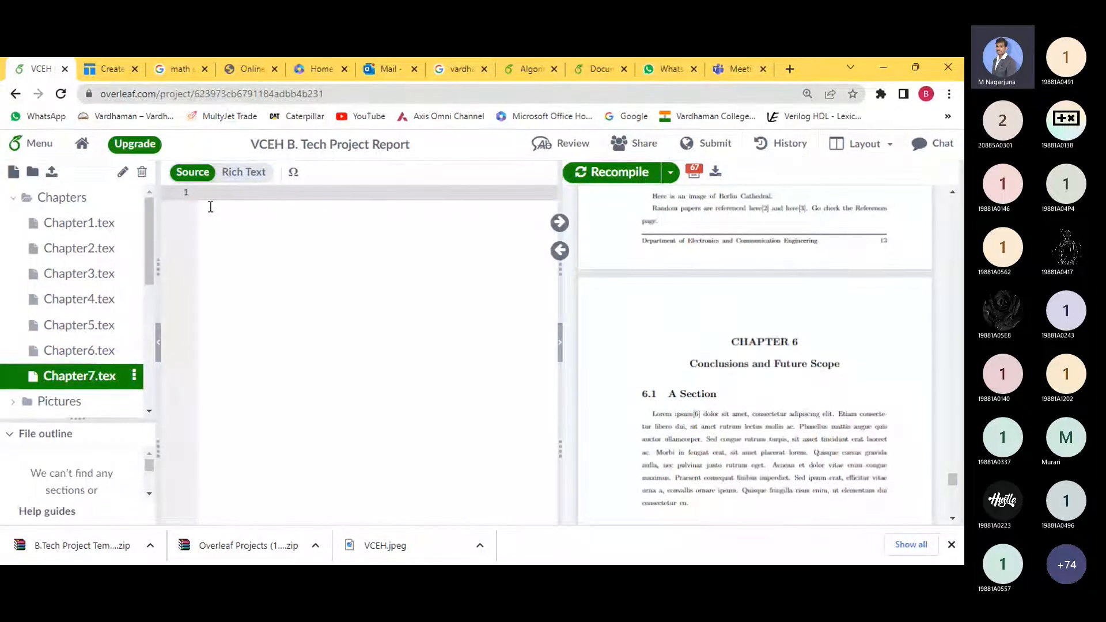
{"action": "key", "text": "ctrl+v"}
- Change the pasted heading to \chapter{Results} and return to Chapter6.tex
{"action": "left_click", "coordinate": [246, 192]}
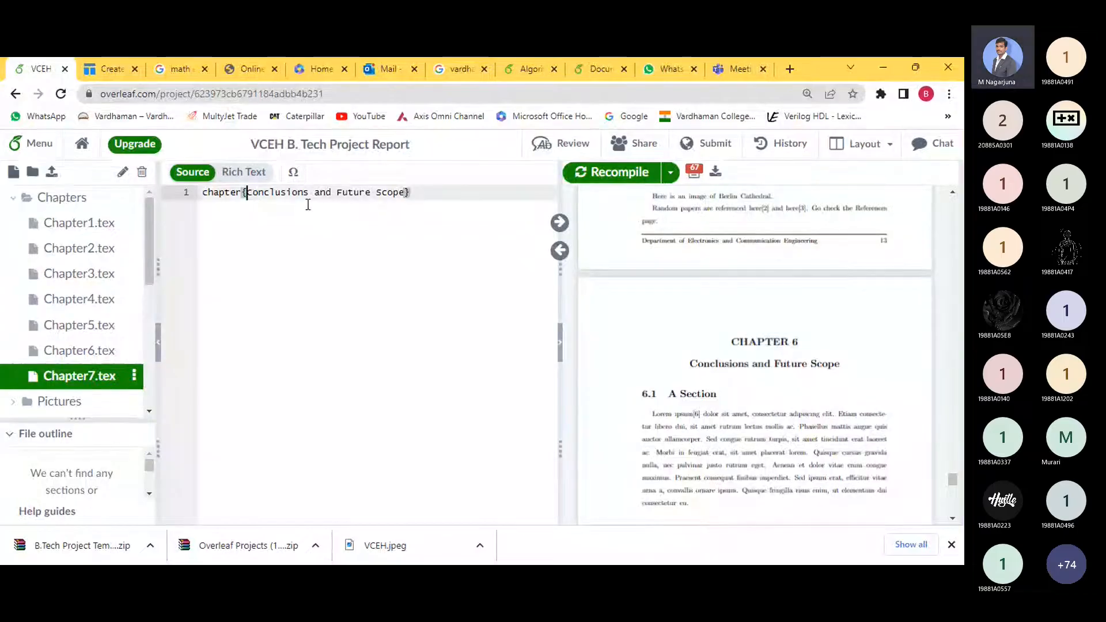
{"action": "key", "text": "ctrl+shift+Right"}
{"action": "key", "text": "ctrl+shift+Right"}
{"action": "key", "text": "ctrl+shift+Right"}
{"action": "key", "text": "ctrl+shift+Right"}
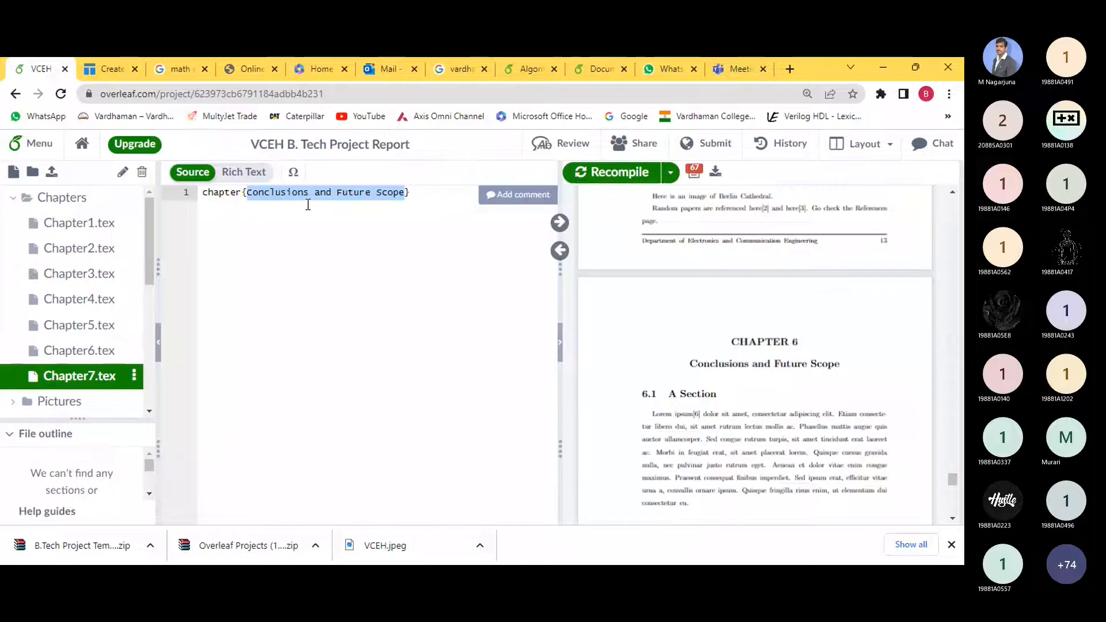
{"action": "type", "text": "Resu"}
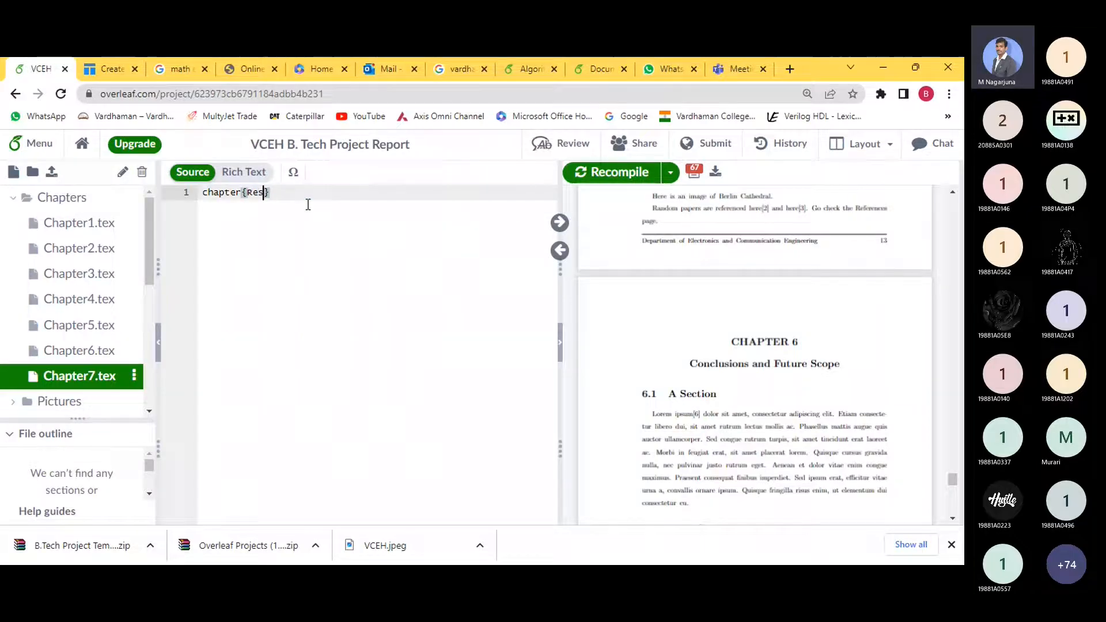
{"action": "type", "text": "lts"}
{"action": "key", "text": "Home"}
{"action": "type", "text": "\\"}
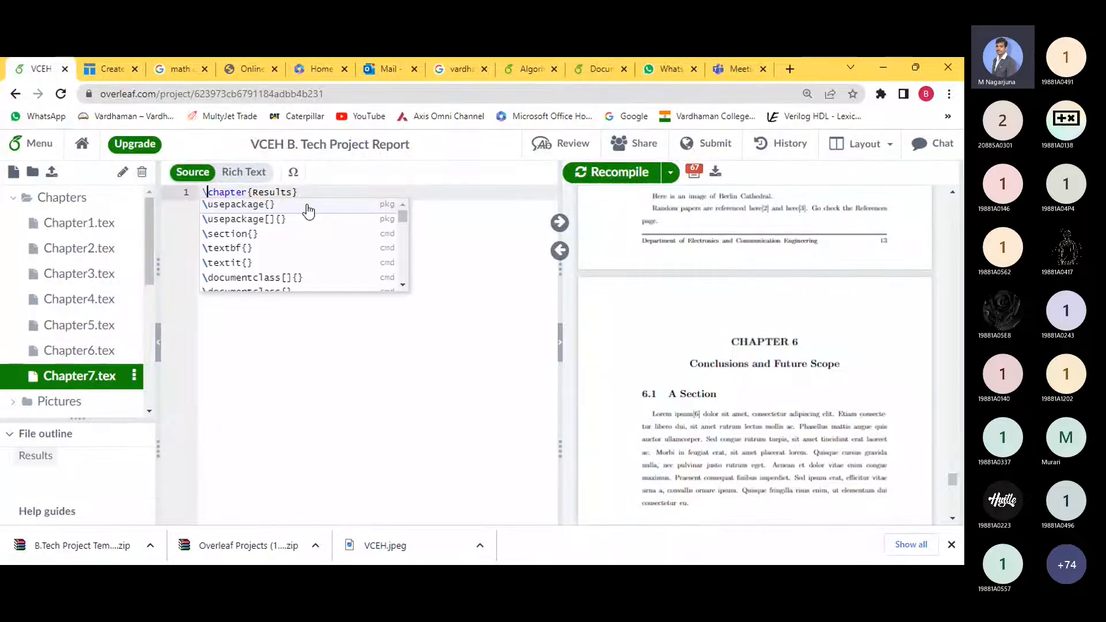
{"action": "left_click", "coordinate": [331, 367]}
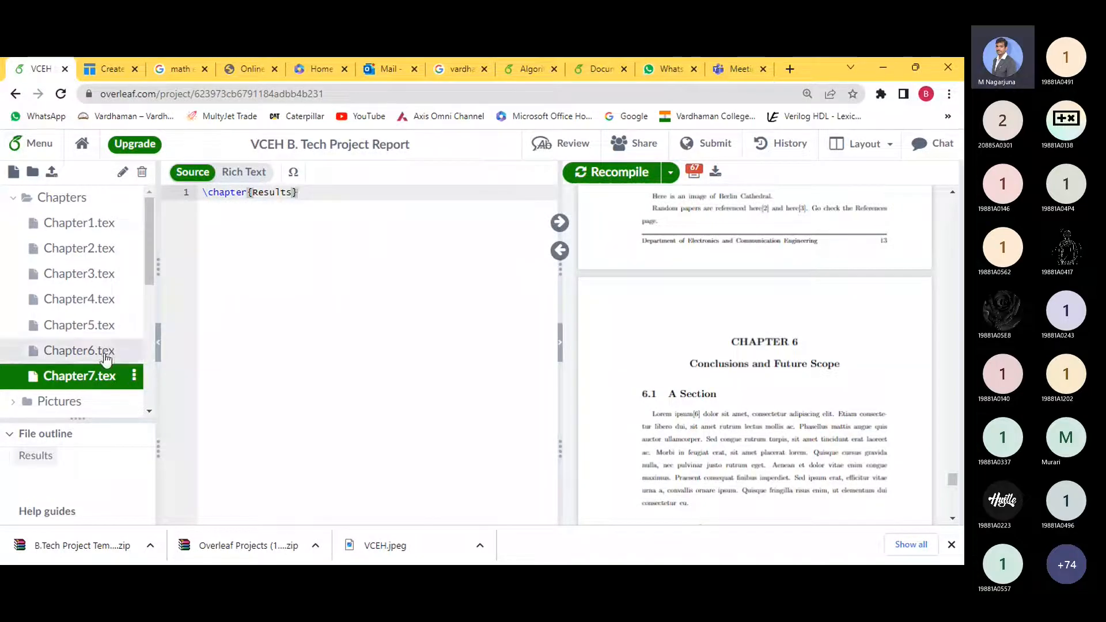
{"action": "left_click", "coordinate": [80, 350]}
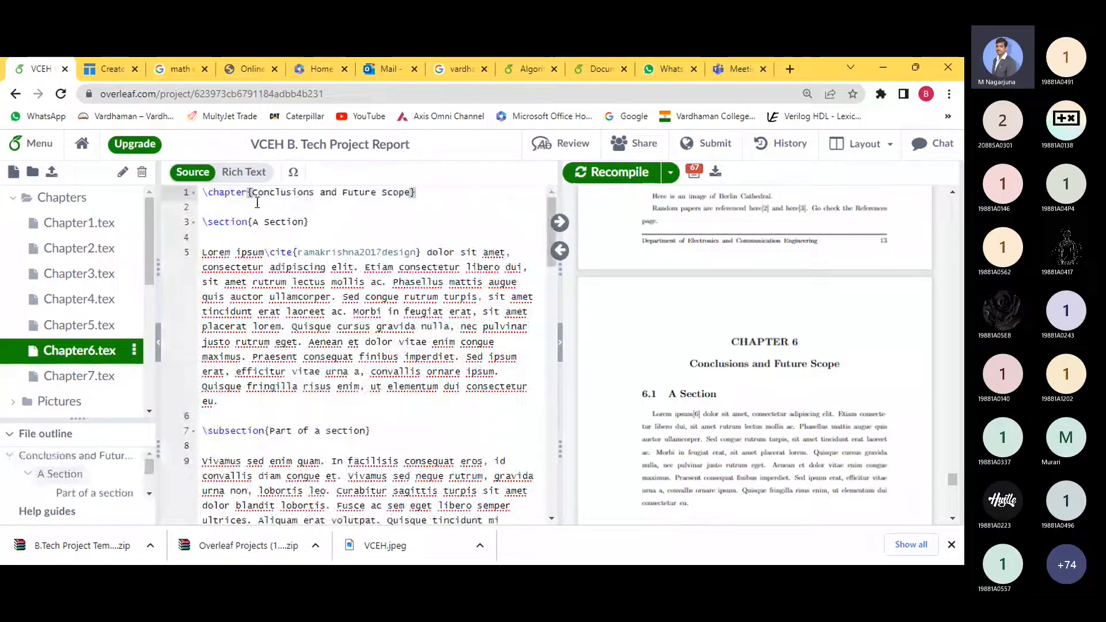
- Recheck the Results heading in Chapter7.tex, then open main.tex from the file tree
{"action": "scroll", "coordinate": [410, 334], "scroll_direction": "down", "scroll_amount": 20}
{"action": "scroll", "coordinate": [410, 334], "scroll_direction": "up", "scroll_amount": 4}
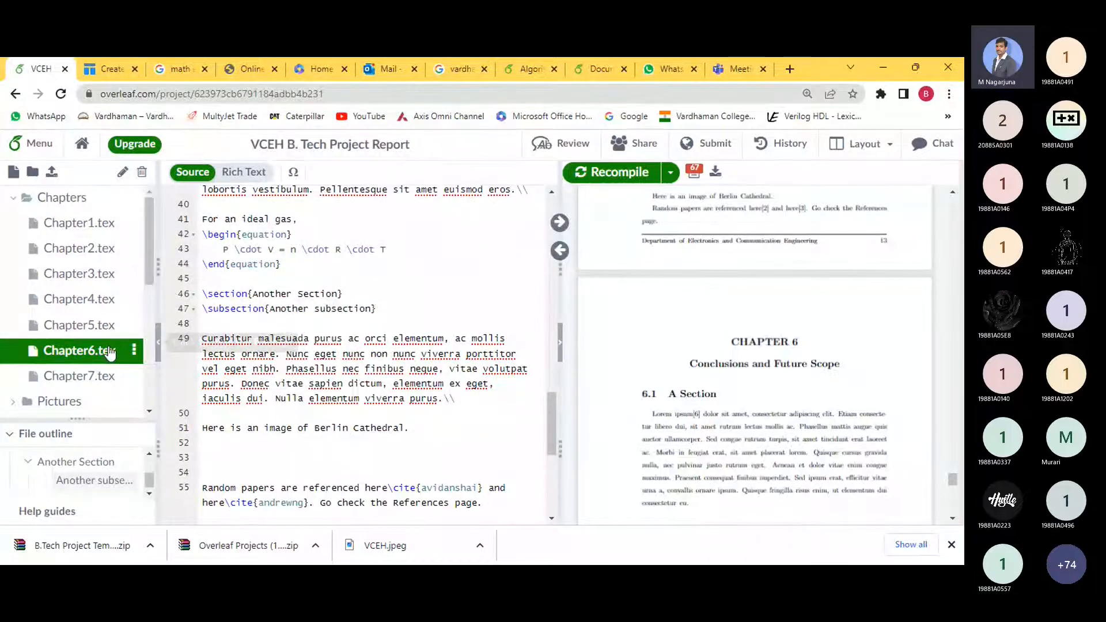
{"action": "left_click", "coordinate": [92, 376]}
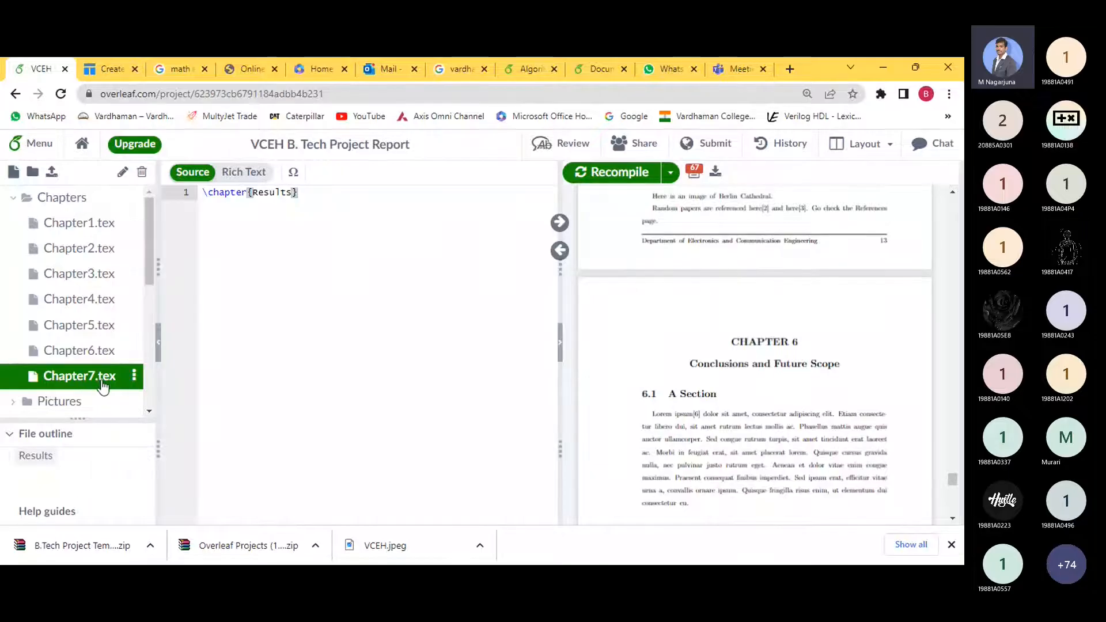
{"action": "scroll", "coordinate": [79, 357], "scroll_direction": "down", "scroll_amount": 4}
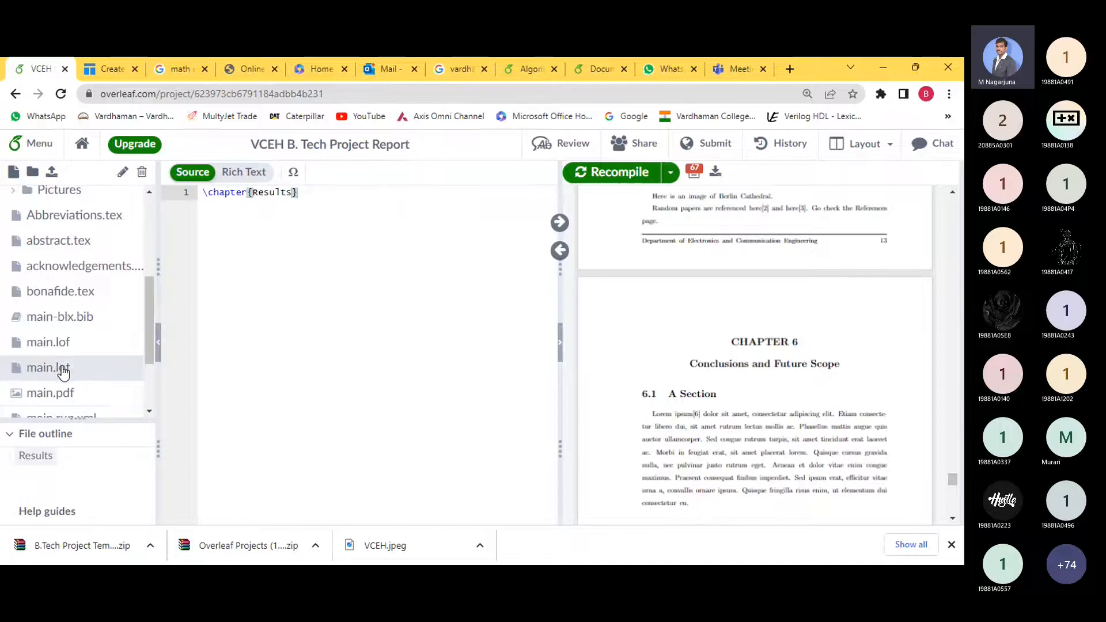
{"action": "scroll", "coordinate": [62, 366], "scroll_direction": "down", "scroll_amount": 1}
{"action": "left_click", "coordinate": [86, 371]}
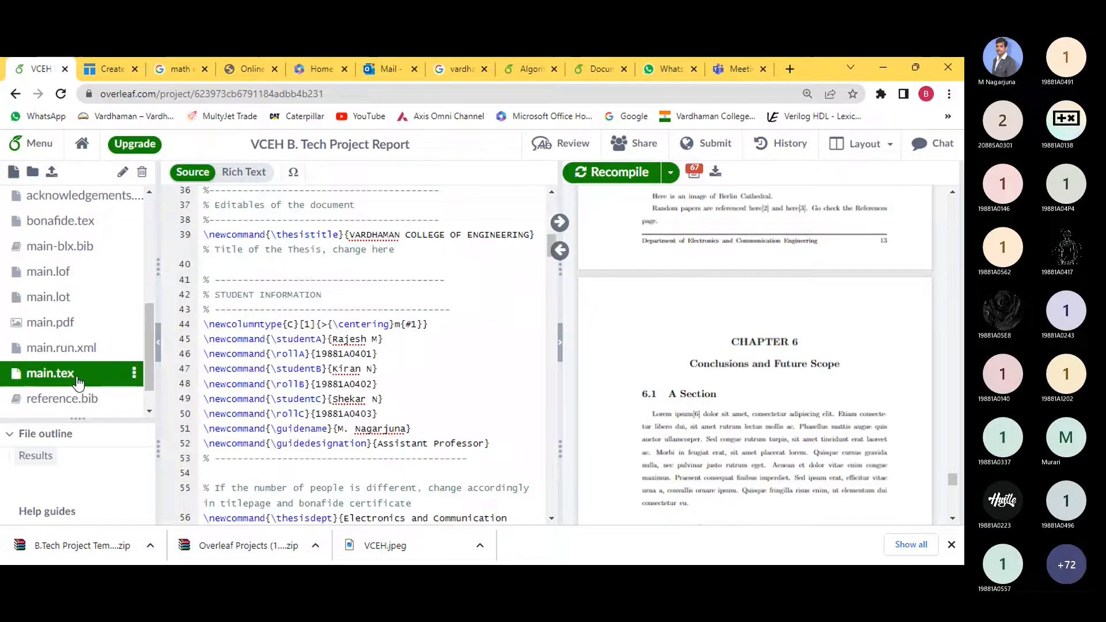
- Select the Chapter6 \input and \clearpage lines in main.tex
{"action": "scroll", "coordinate": [338, 371], "scroll_direction": "down", "scroll_amount": 10}
{"action": "scroll", "coordinate": [339, 372], "scroll_direction": "down", "scroll_amount": 20}
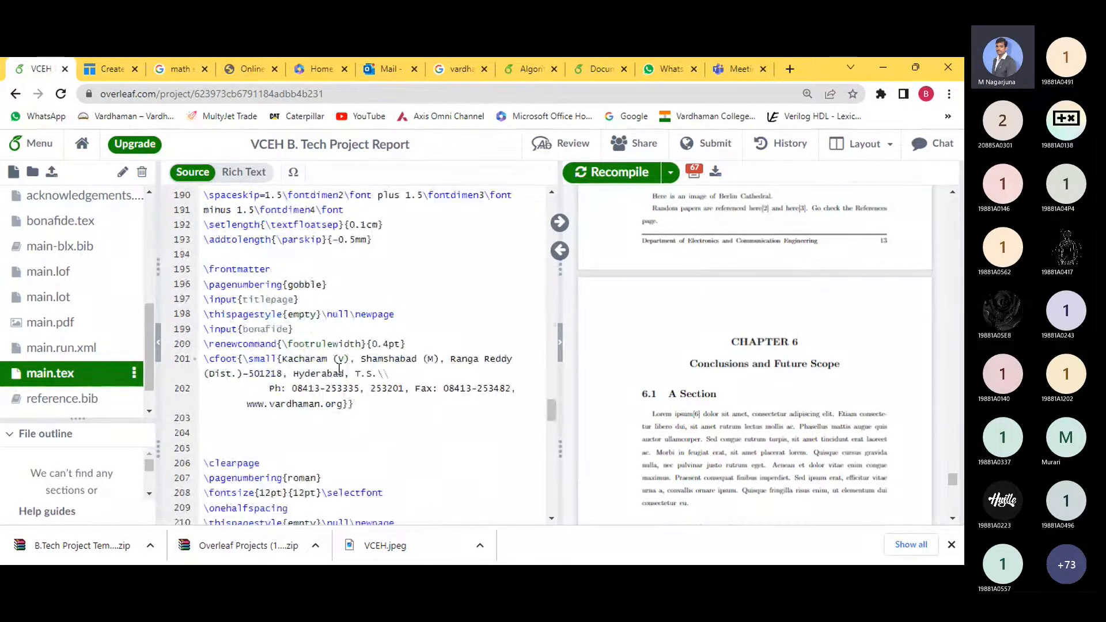
{"action": "scroll", "coordinate": [340, 367], "scroll_direction": "down", "scroll_amount": 8}
{"action": "scroll", "coordinate": [341, 359], "scroll_direction": "up", "scroll_amount": 5}
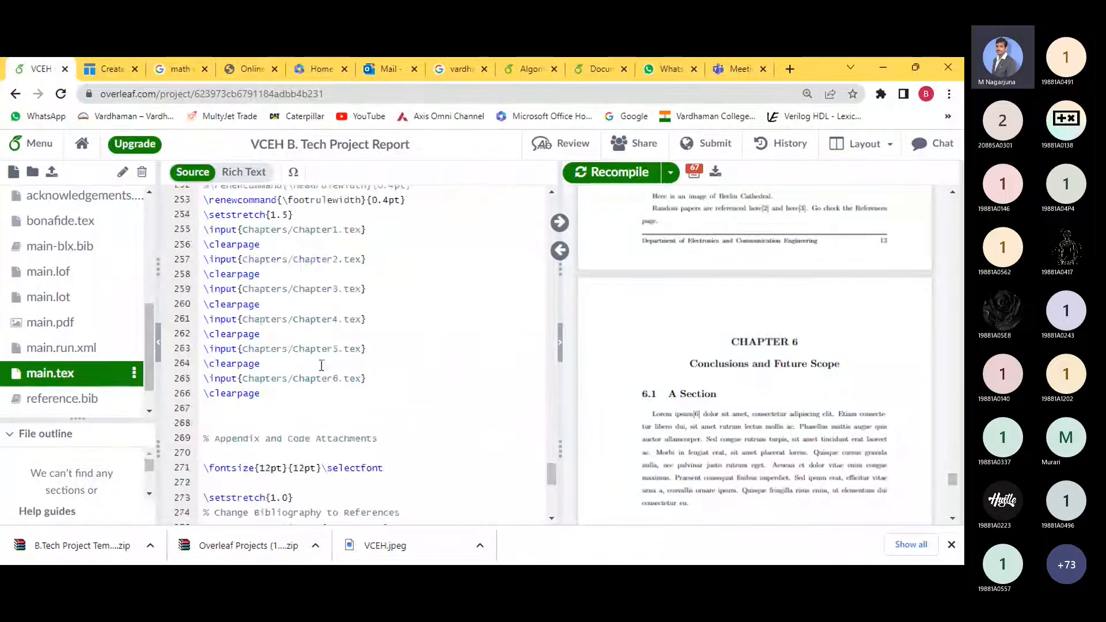
{"action": "scroll", "coordinate": [321, 365], "scroll_direction": "up", "scroll_amount": 2}
{"action": "left_click", "coordinate": [327, 301]}
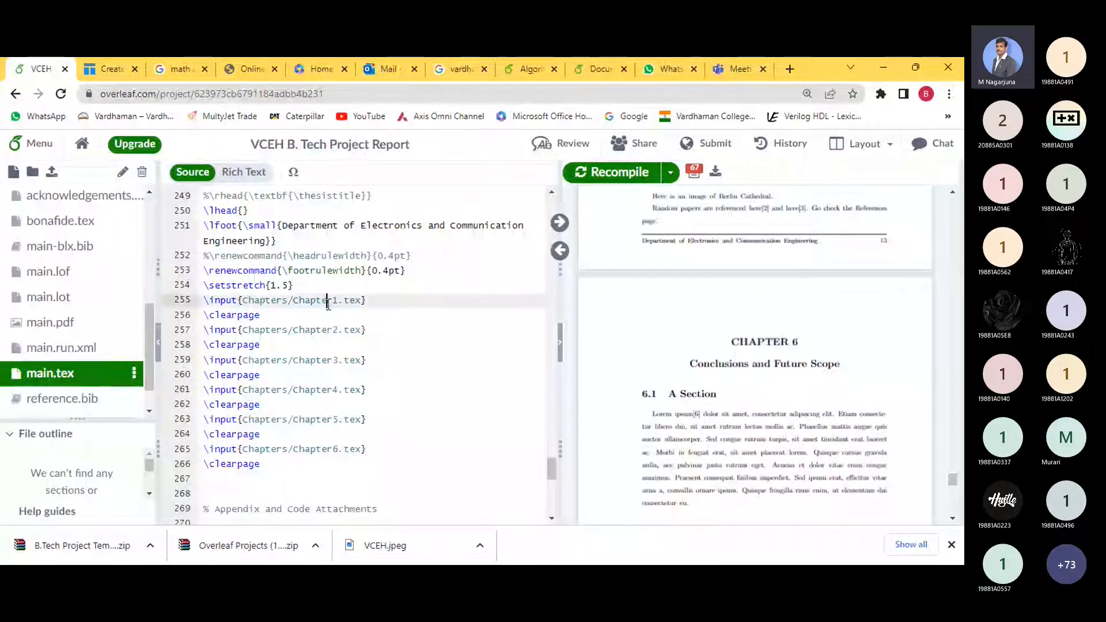
{"action": "left_click", "coordinate": [321, 360]}
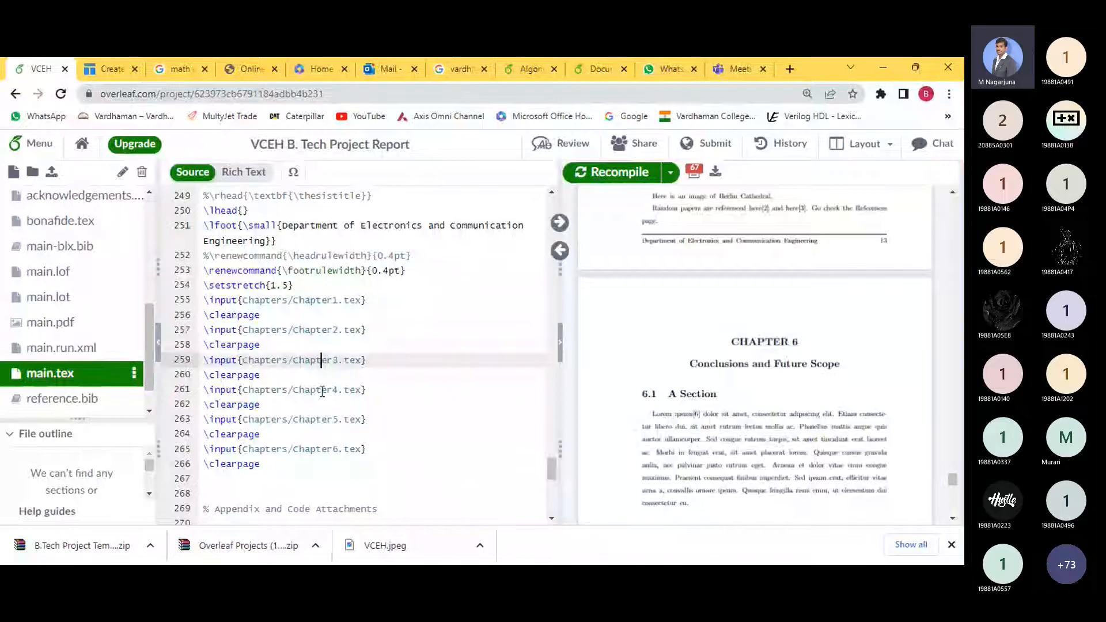
{"action": "left_click", "coordinate": [322, 392]}
{"action": "left_click", "coordinate": [325, 420]}
{"action": "left_click", "coordinate": [323, 449]}
{"action": "left_click_drag", "start_coordinate": [271, 465], "coordinate": [204, 450]}
{"action": "key", "text": "ctrl+c"}
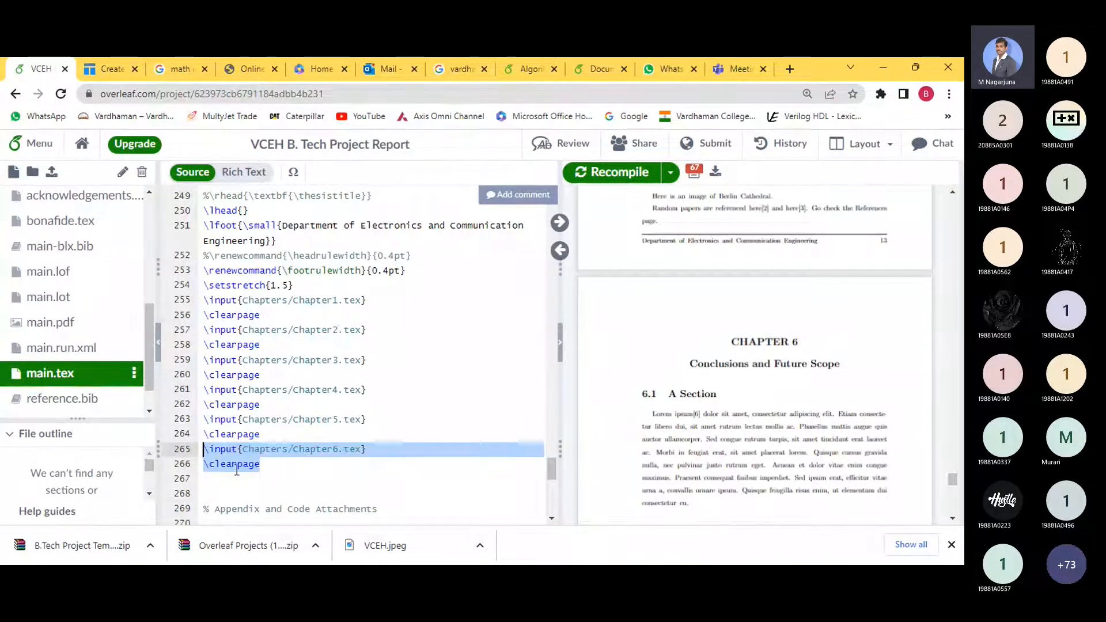
- Paste the copied lines below line 266, change Chapter6 to Chapter7, and recompile
{"action": "left_click", "coordinate": [222, 483]}
{"action": "key", "text": "ctrl+v"}
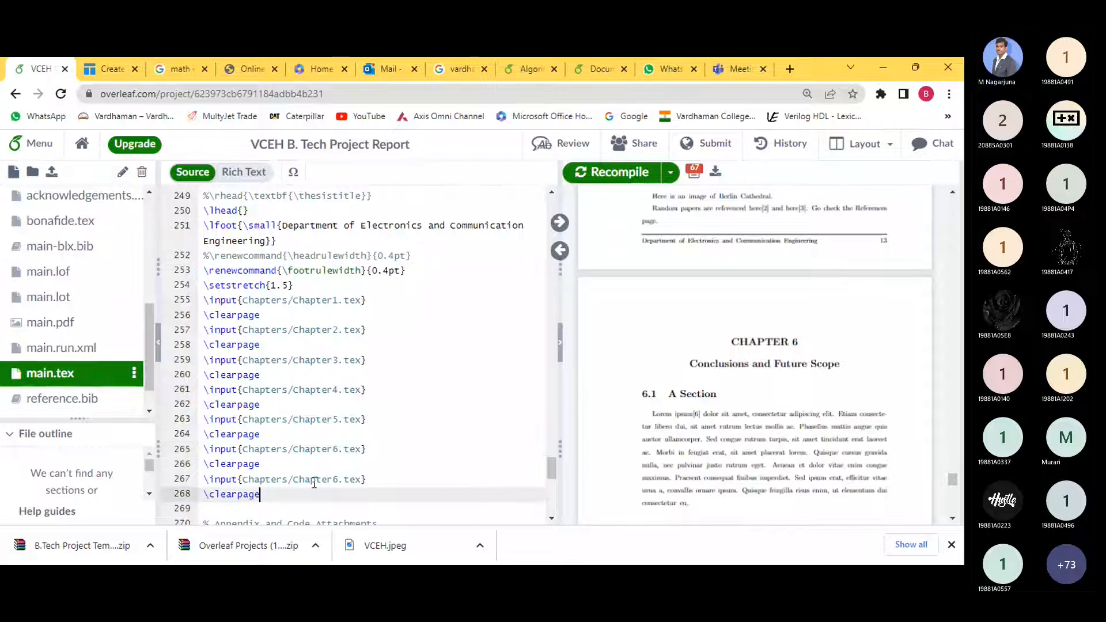
{"action": "left_click", "coordinate": [332, 483]}
{"action": "key", "text": "Delete"}
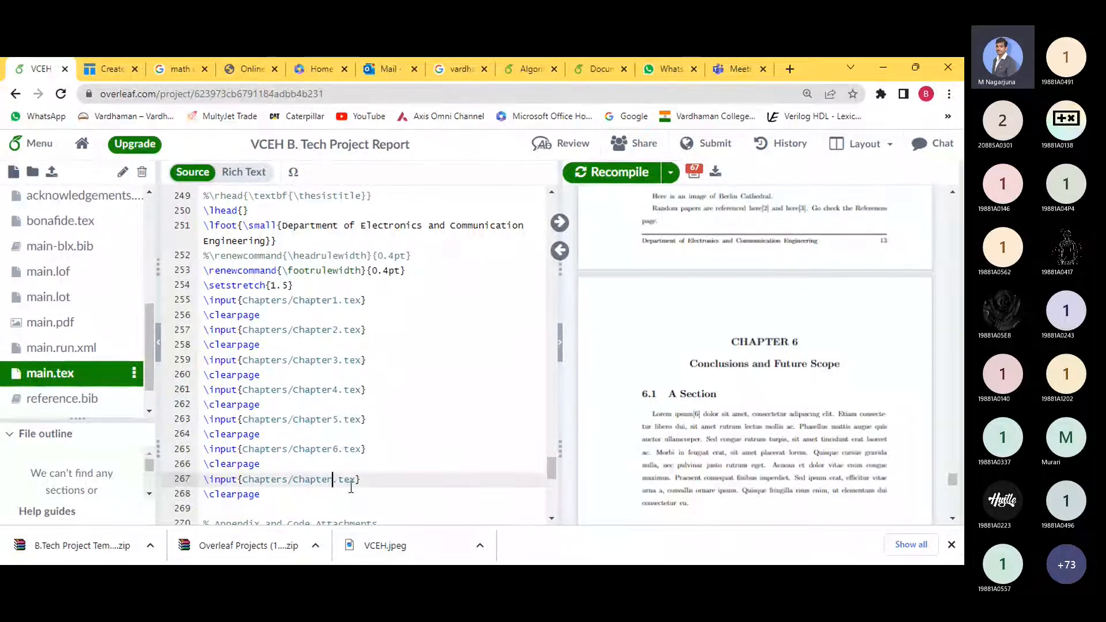
{"action": "type", "text": "7"}
{"action": "left_click", "coordinate": [404, 480]}
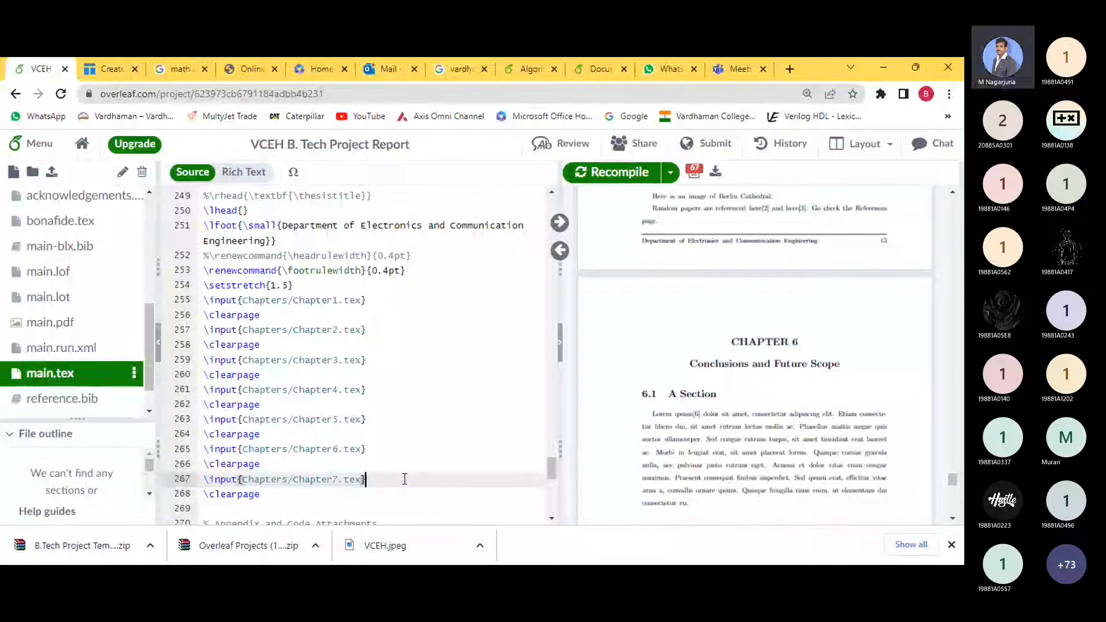
{"action": "left_click", "coordinate": [624, 172]}
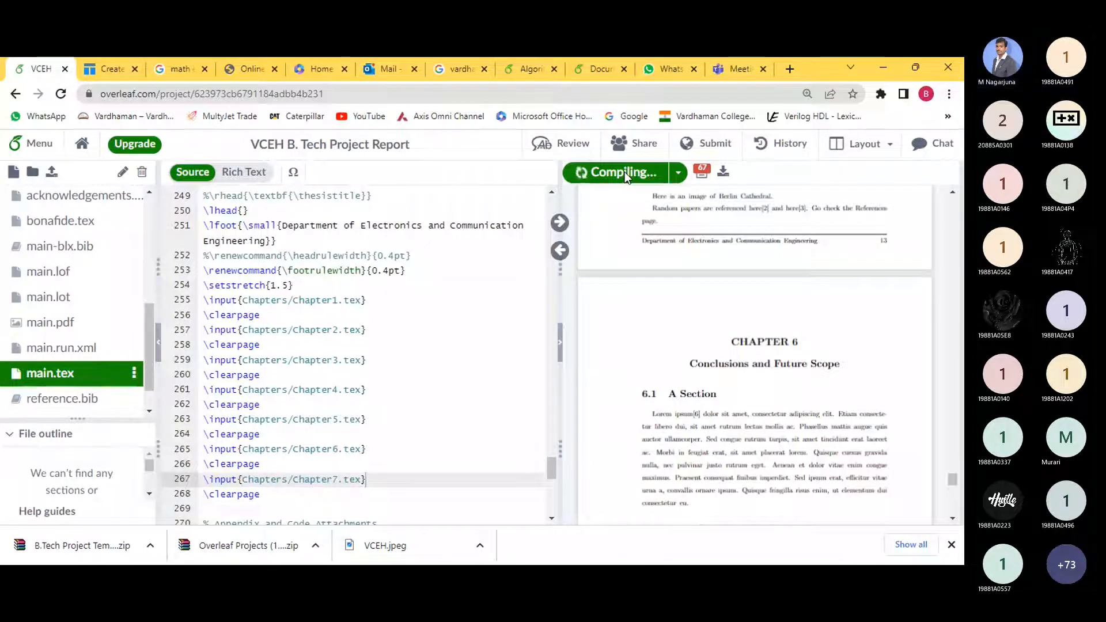
- Scroll the PDF preview to the new CHAPTER 7 Results page and highlight its heading
{"action": "mouse_move", "coordinate": [631, 195]}
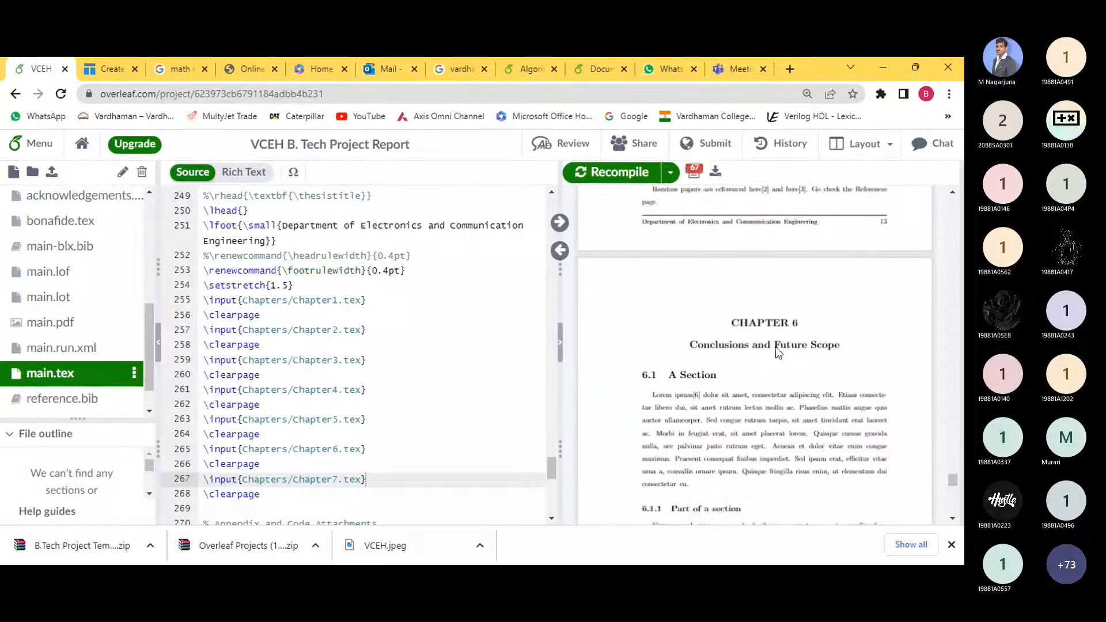
{"action": "scroll", "coordinate": [781, 340], "scroll_direction": "down", "scroll_amount": 5}
{"action": "scroll", "coordinate": [784, 334], "scroll_direction": "down", "scroll_amount": 2}
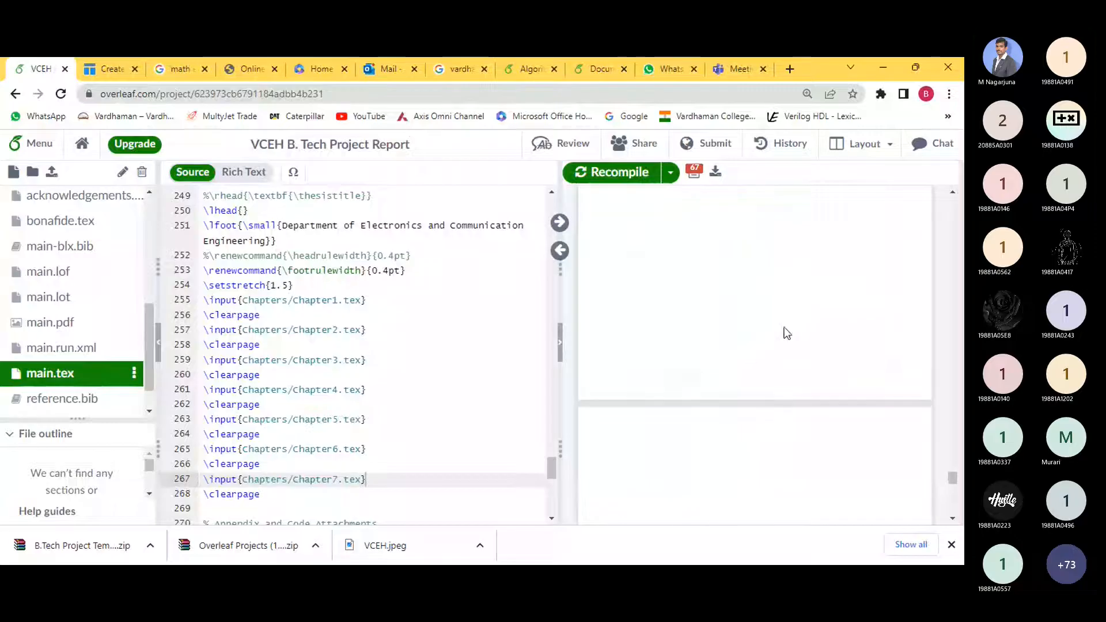
{"action": "scroll", "coordinate": [785, 328], "scroll_direction": "up", "scroll_amount": 5}
{"action": "scroll", "coordinate": [795, 326], "scroll_direction": "down", "scroll_amount": 11}
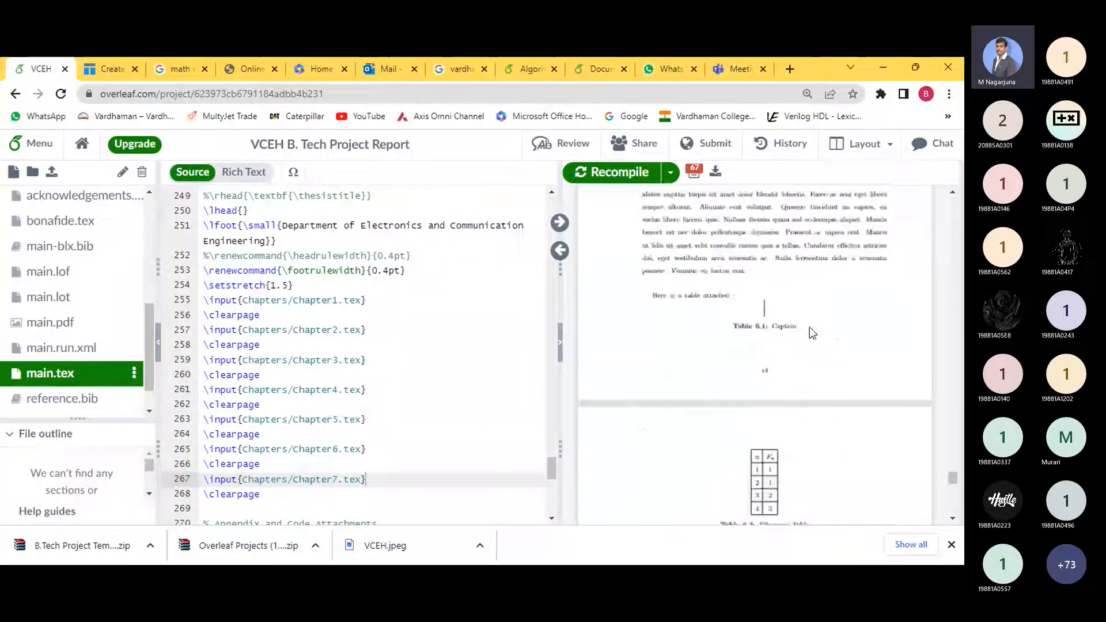
{"action": "scroll", "coordinate": [808, 332], "scroll_direction": "down", "scroll_amount": 5}
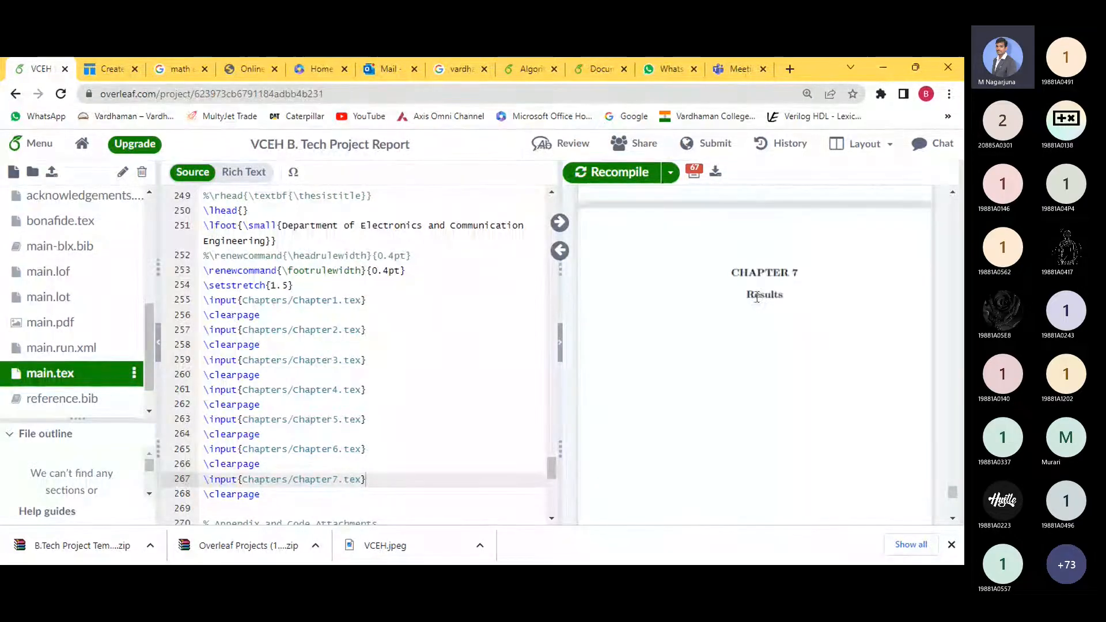
{"action": "left_click_drag", "start_coordinate": [757, 297], "coordinate": [788, 299]}
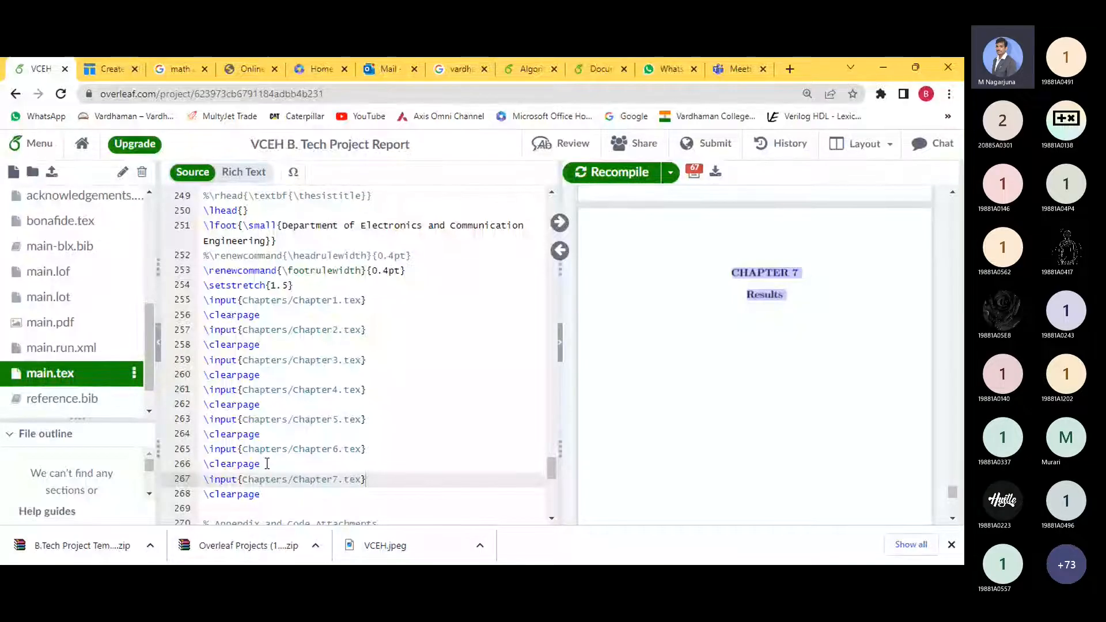
- Select the Chapter5 and Chapter6 include lines in main.tex
{"action": "left_click_drag", "start_coordinate": [268, 464], "coordinate": [203, 447]}
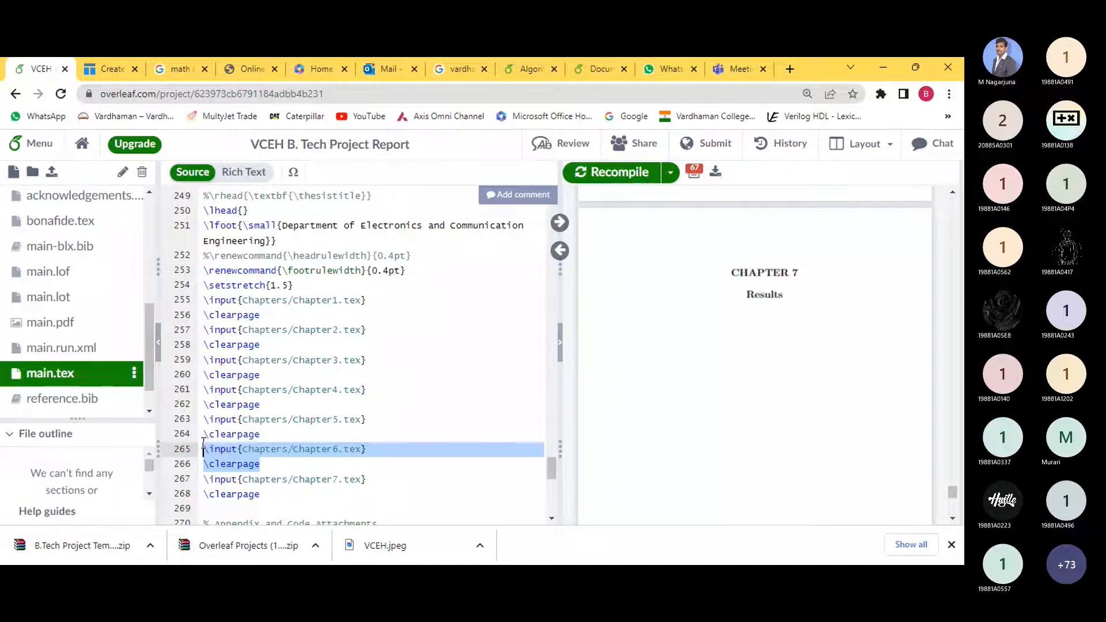
{"action": "left_click_drag", "start_coordinate": [263, 464], "coordinate": [203, 423]}
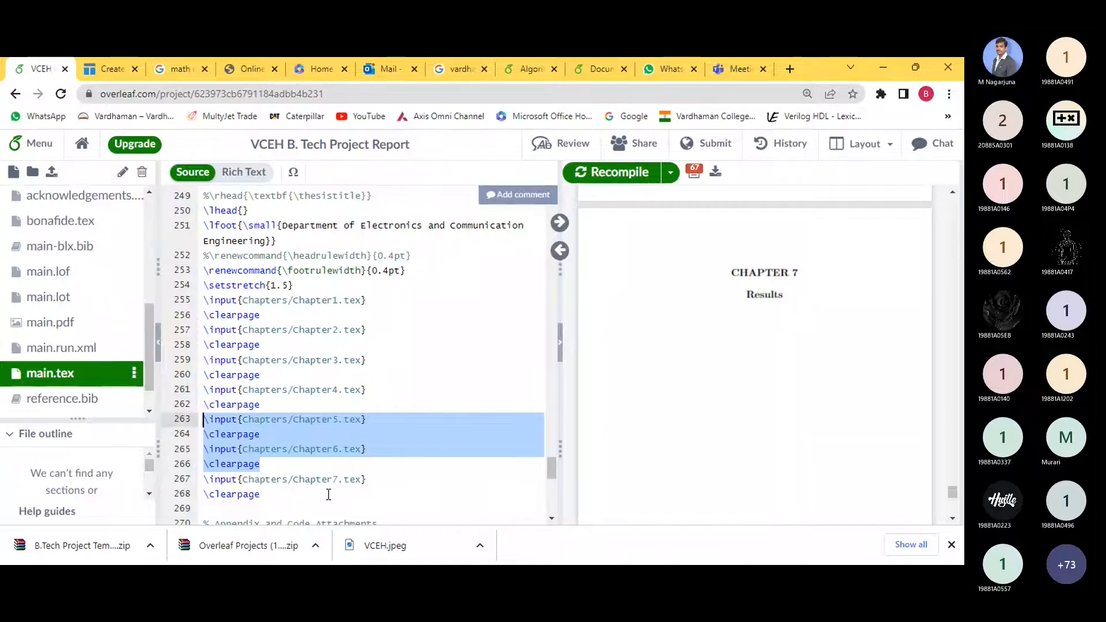
{"action": "scroll", "coordinate": [89, 277], "scroll_direction": "up", "scroll_amount": 5}
{"action": "left_click", "coordinate": [63, 202]}
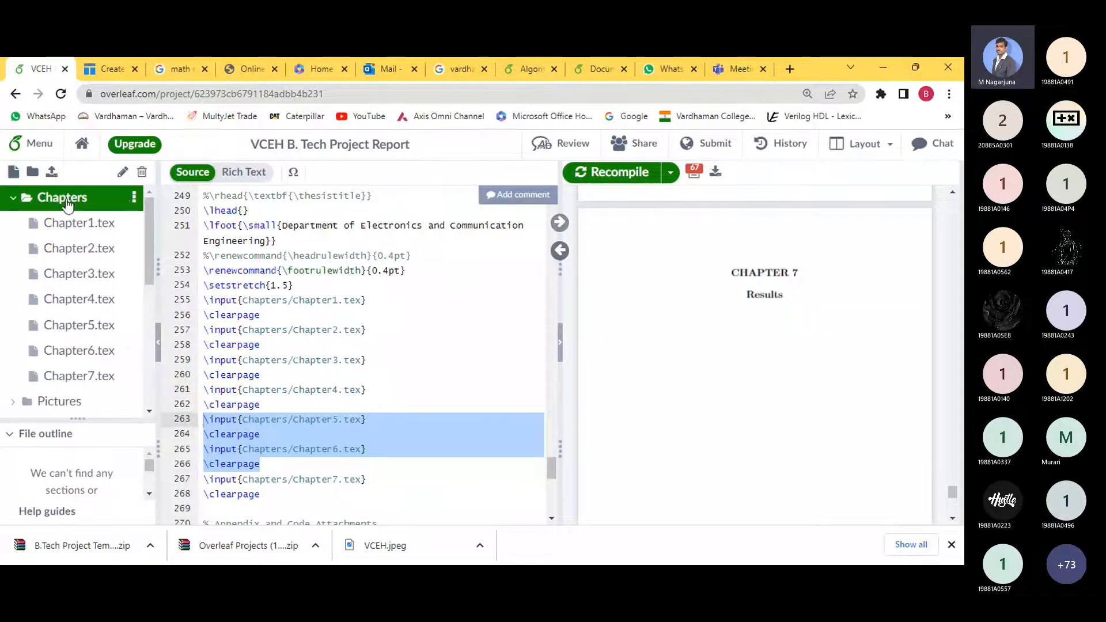
{"action": "left_click", "coordinate": [134, 197]}
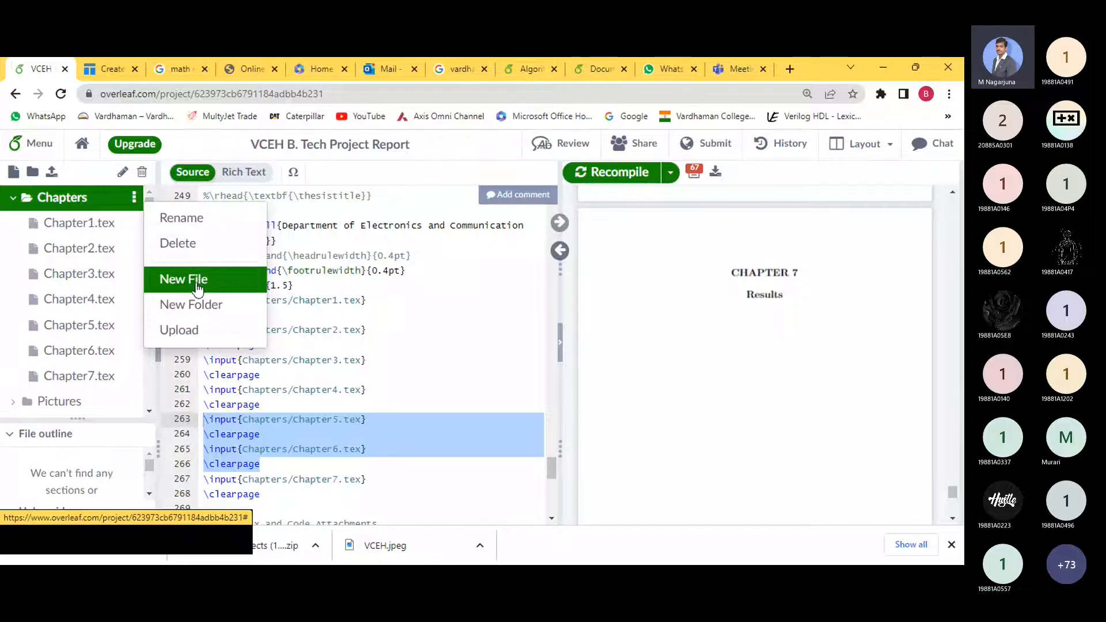
{"action": "left_click", "coordinate": [294, 408]}
{"action": "scroll", "coordinate": [301, 432], "scroll_direction": "down", "scroll_amount": 4}
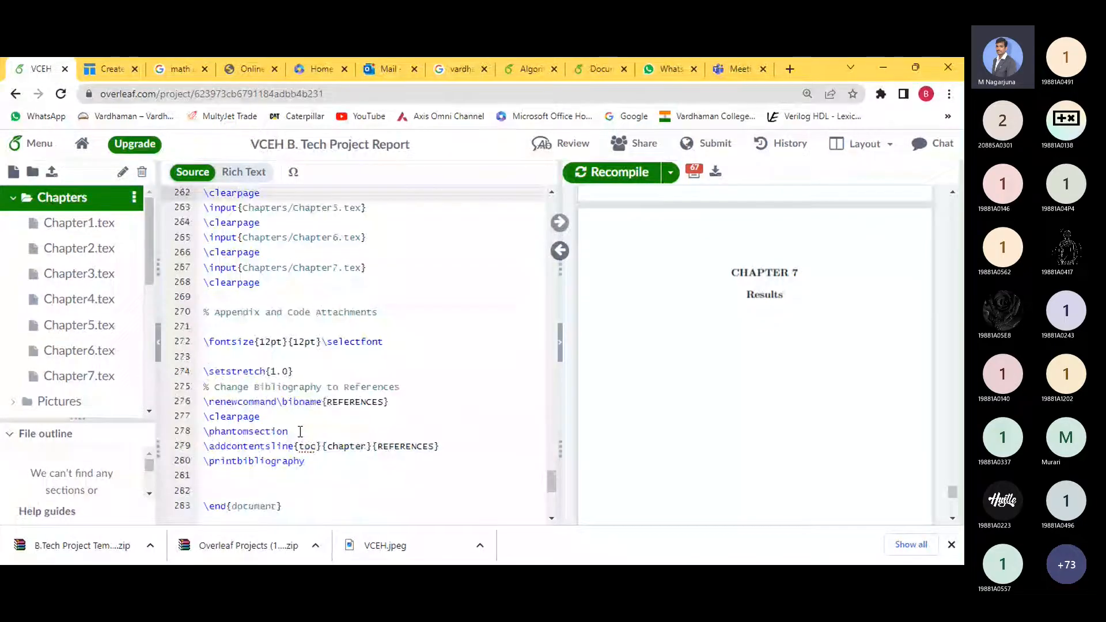
{"action": "scroll", "coordinate": [86, 320], "scroll_direction": "down", "scroll_amount": 4}
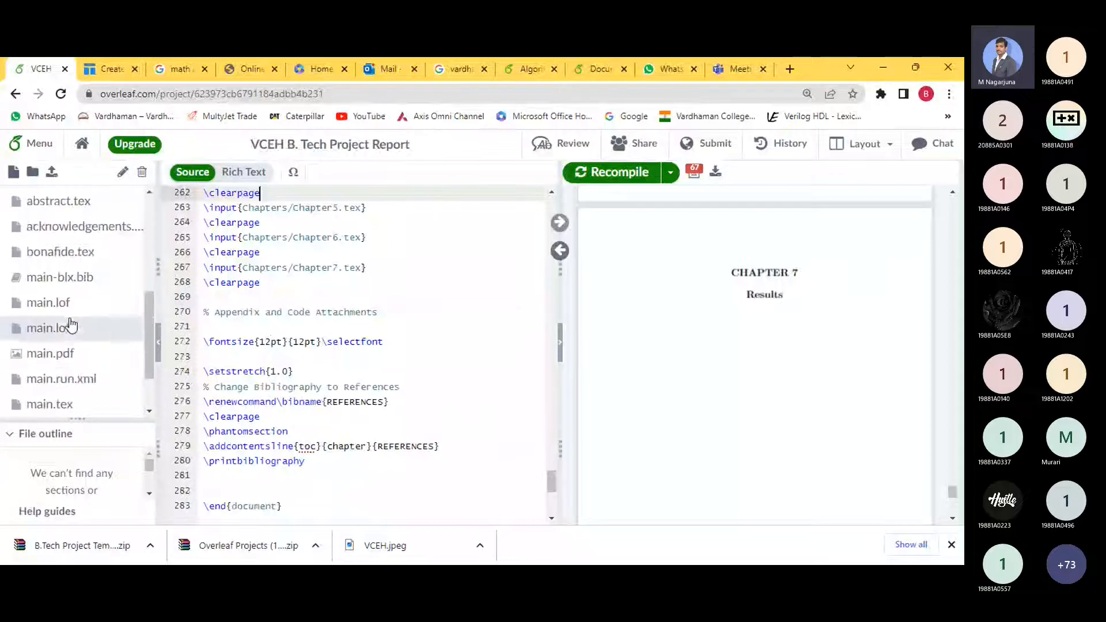
{"action": "scroll", "coordinate": [71, 326], "scroll_direction": "down", "scroll_amount": 2}
{"action": "left_click", "coordinate": [67, 332]}
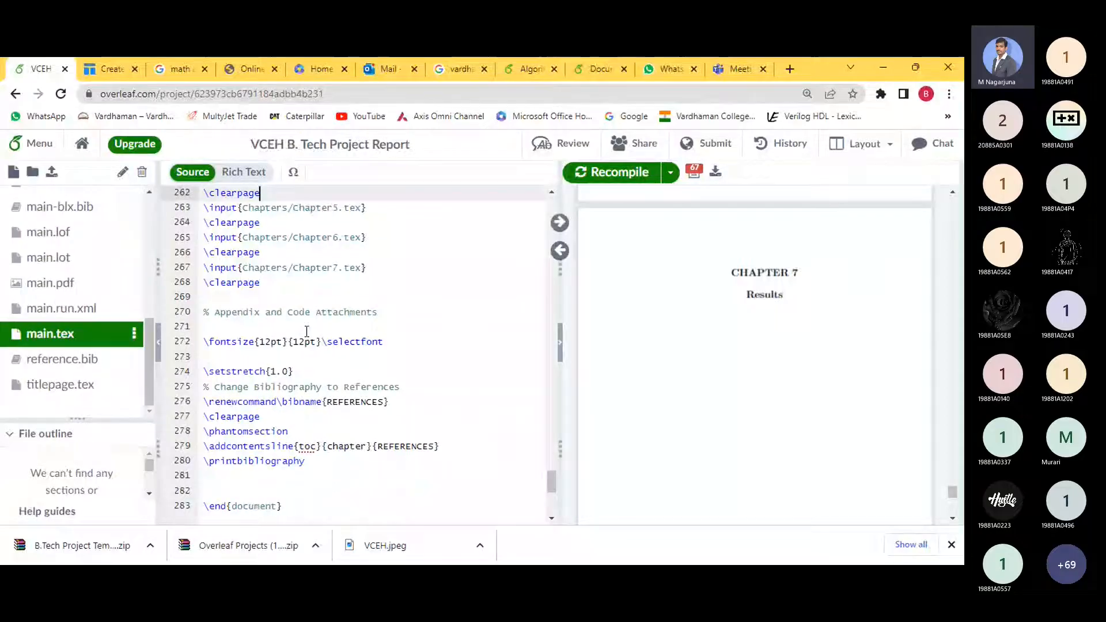
{"action": "scroll", "coordinate": [311, 326], "scroll_direction": "up", "scroll_amount": 3}
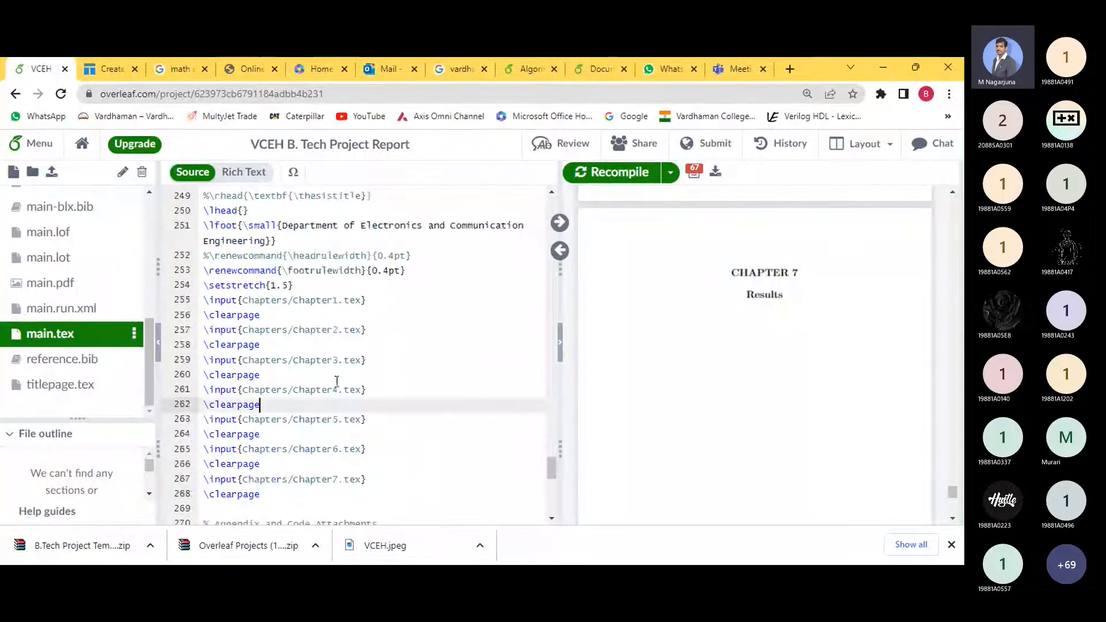
{"action": "left_click_drag", "start_coordinate": [408, 303], "coordinate": [402, 481]}
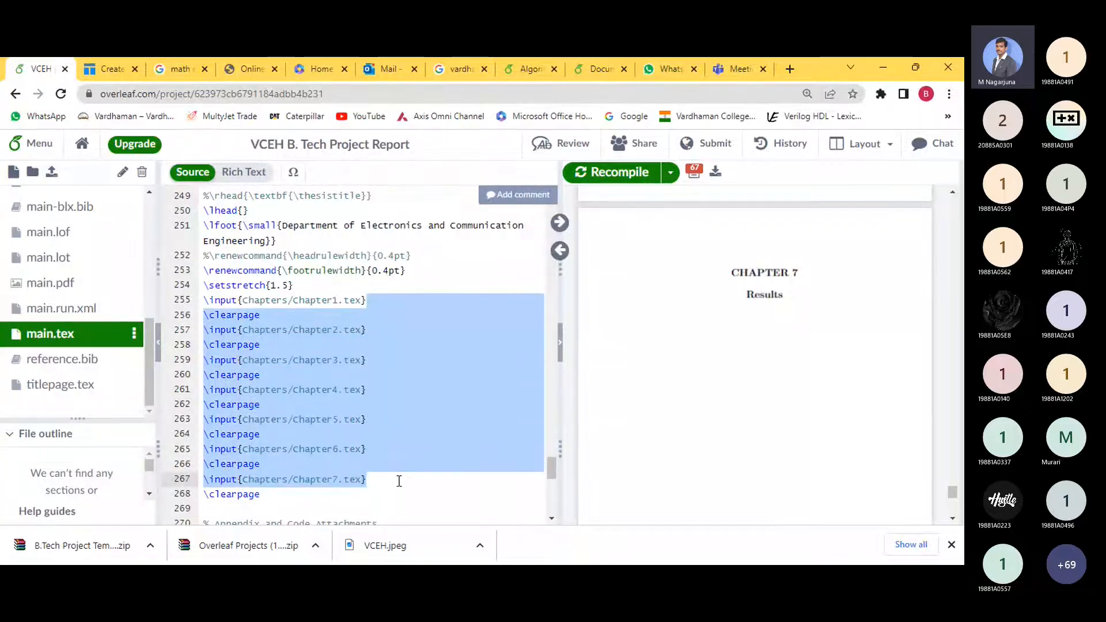
{"action": "left_click", "coordinate": [323, 499]}
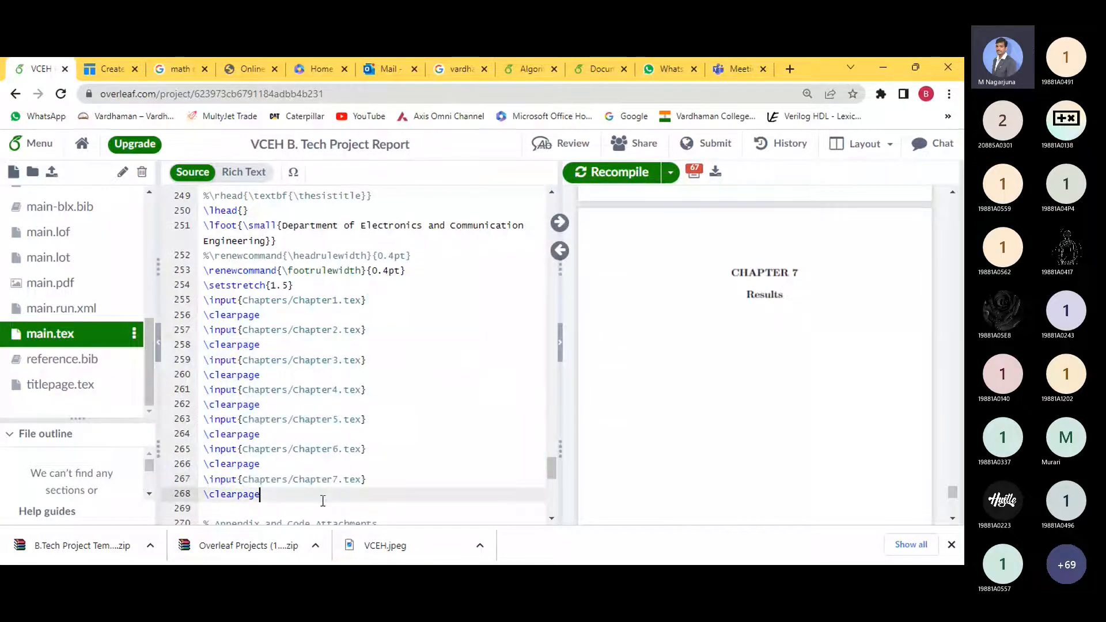
{"action": "left_click_drag", "start_coordinate": [272, 501], "coordinate": [204, 479]}
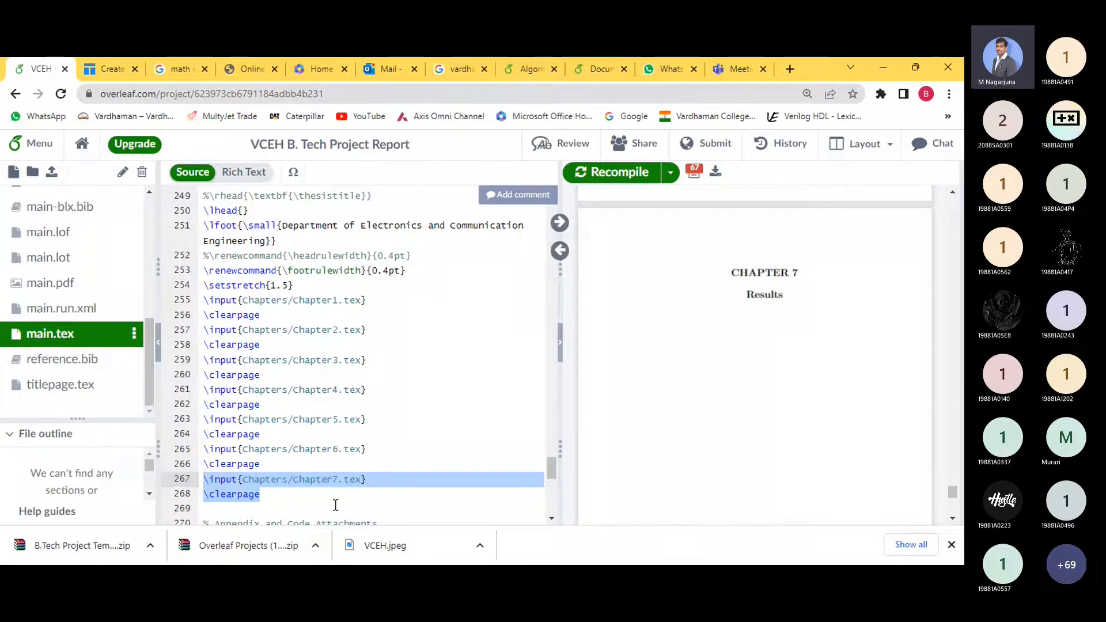
{"action": "scroll", "coordinate": [414, 432], "scroll_direction": "up", "scroll_amount": 10}
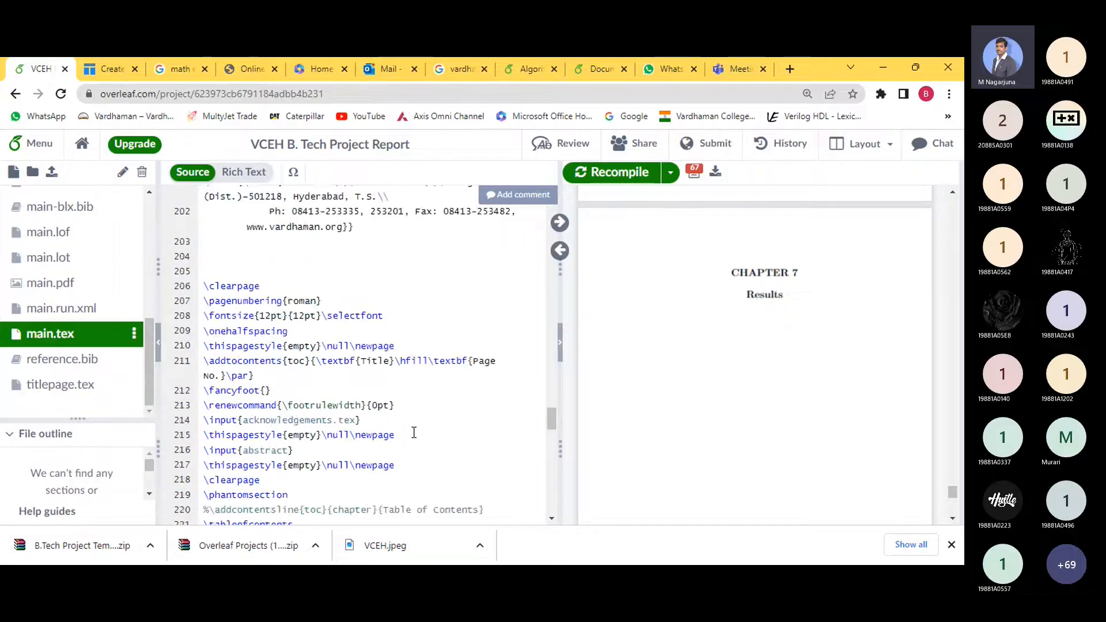
{"action": "scroll", "coordinate": [413, 432], "scroll_direction": "up", "scroll_amount": 9}
{"action": "scroll", "coordinate": [86, 275], "scroll_direction": "up", "scroll_amount": 5}
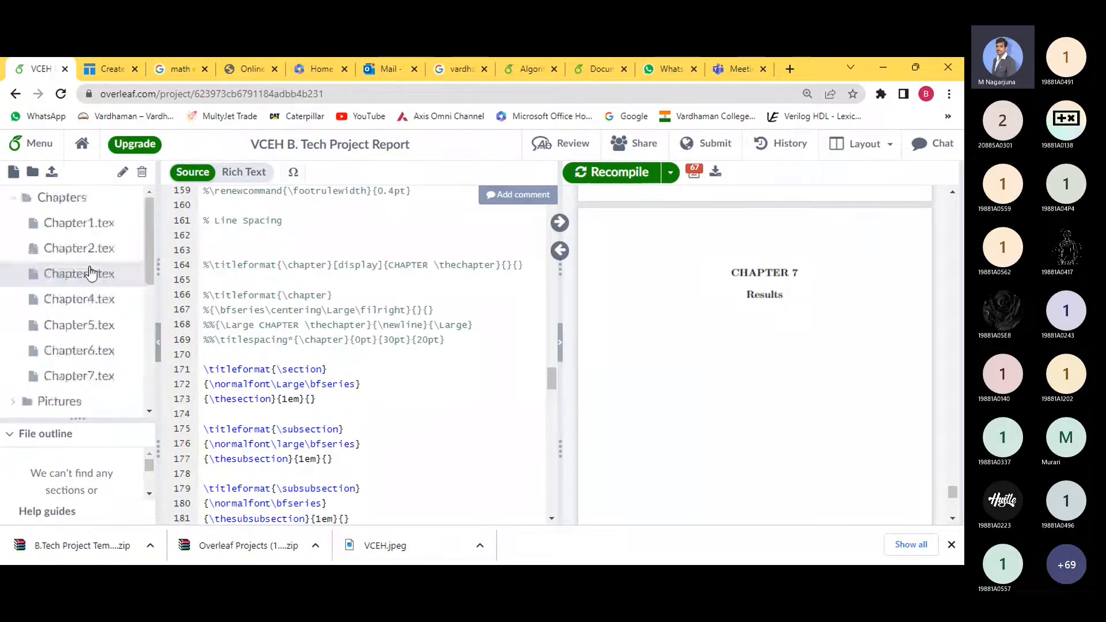
- Open Chapter1.tex and bring the Chapter 1 Introduction page into the PDF preview
{"action": "left_click", "coordinate": [90, 223]}
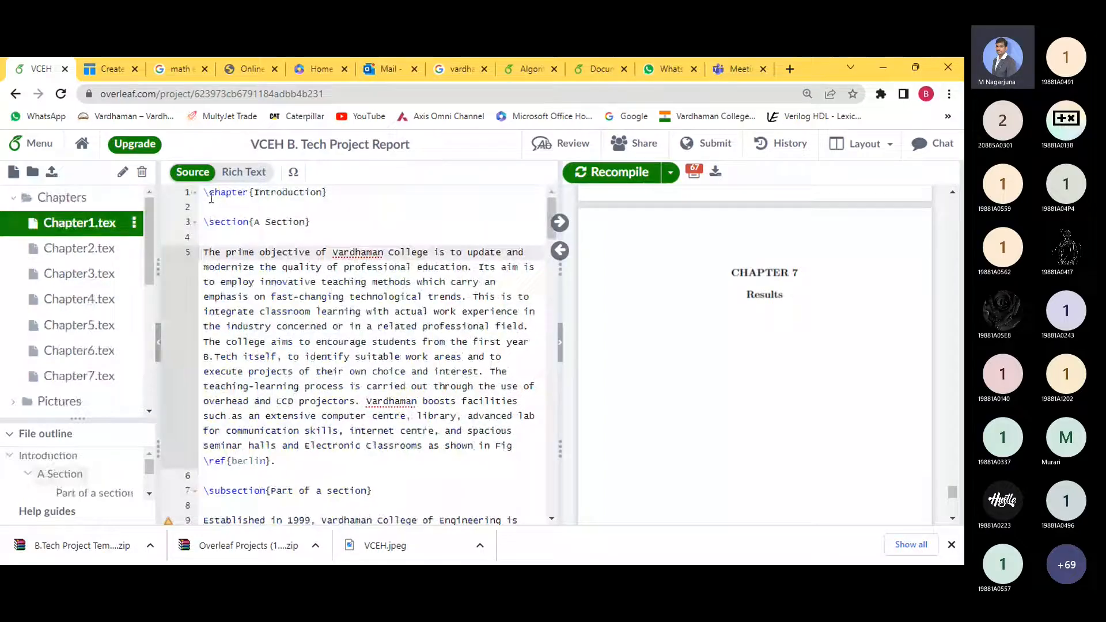
{"action": "left_click", "coordinate": [315, 192]}
{"action": "scroll", "coordinate": [957, 481], "scroll_direction": "up", "scroll_amount": 5}
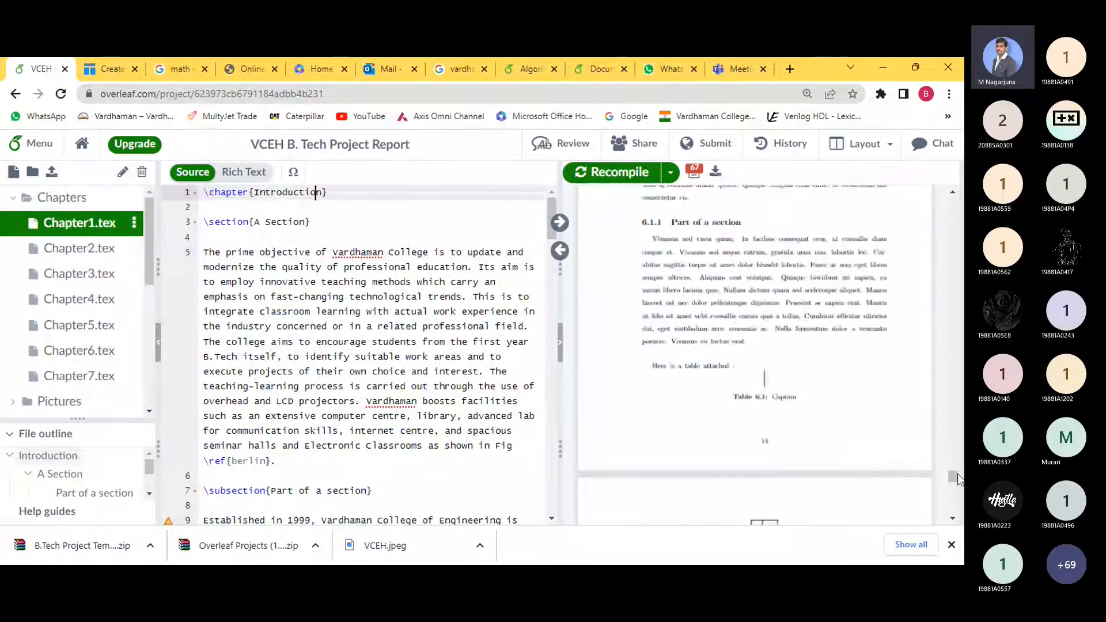
{"action": "scroll", "coordinate": [956, 396], "scroll_direction": "up", "scroll_amount": 5}
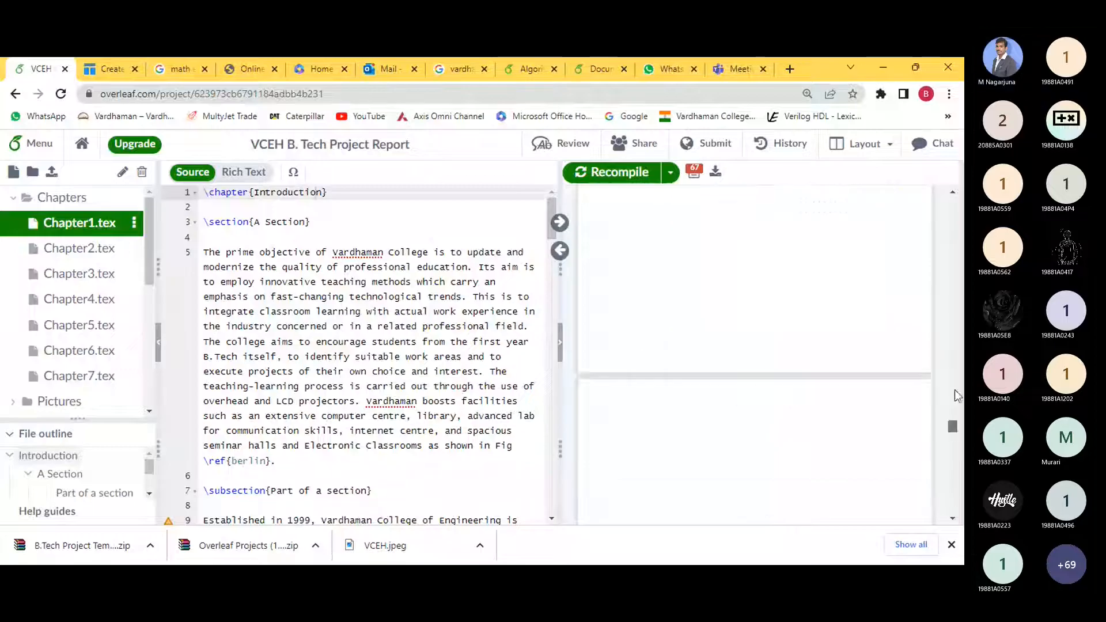
{"action": "scroll", "coordinate": [955, 389], "scroll_direction": "up", "scroll_amount": 10}
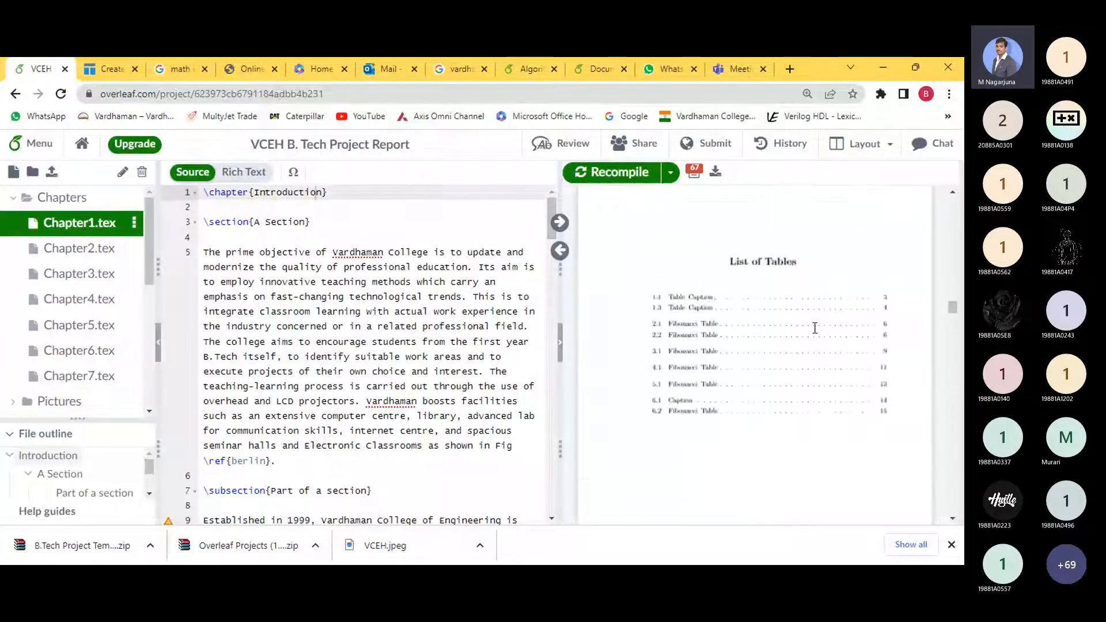
{"action": "scroll", "coordinate": [815, 328], "scroll_direction": "up", "scroll_amount": 5}
{"action": "scroll", "coordinate": [772, 331], "scroll_direction": "down", "scroll_amount": 10}
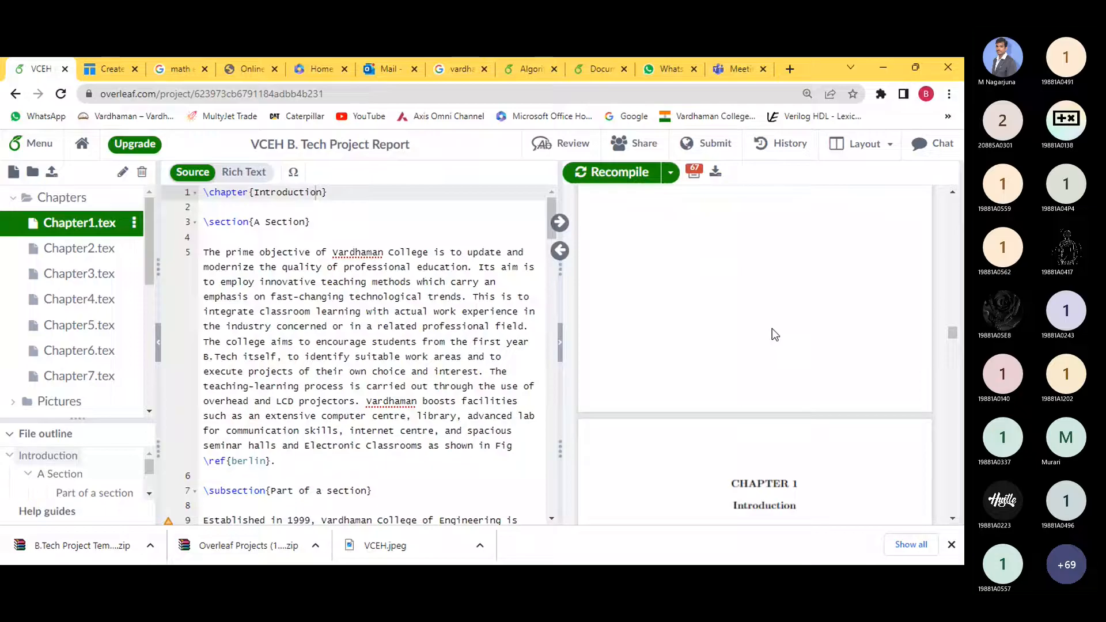
{"action": "scroll", "coordinate": [772, 328], "scroll_direction": "down", "scroll_amount": 3}
{"action": "left_click_drag", "start_coordinate": [737, 274], "coordinate": [793, 288]}
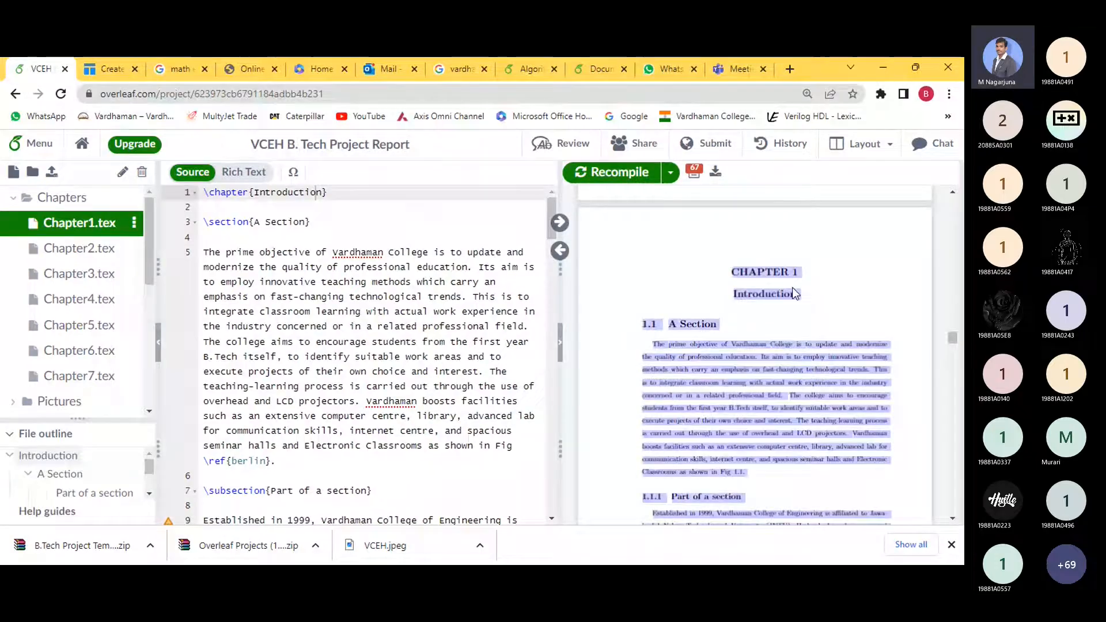
{"action": "left_click", "coordinate": [701, 300]}
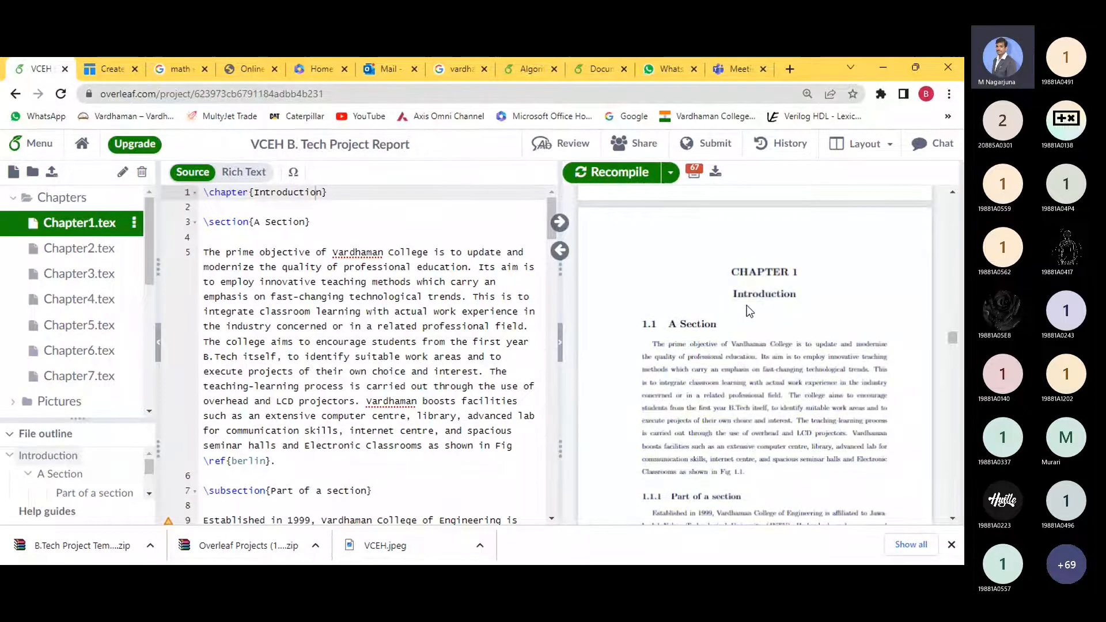
- Replace the 'A Section' title on line 3 with 'Background'
{"action": "left_click_drag", "start_coordinate": [210, 222], "coordinate": [249, 225]}
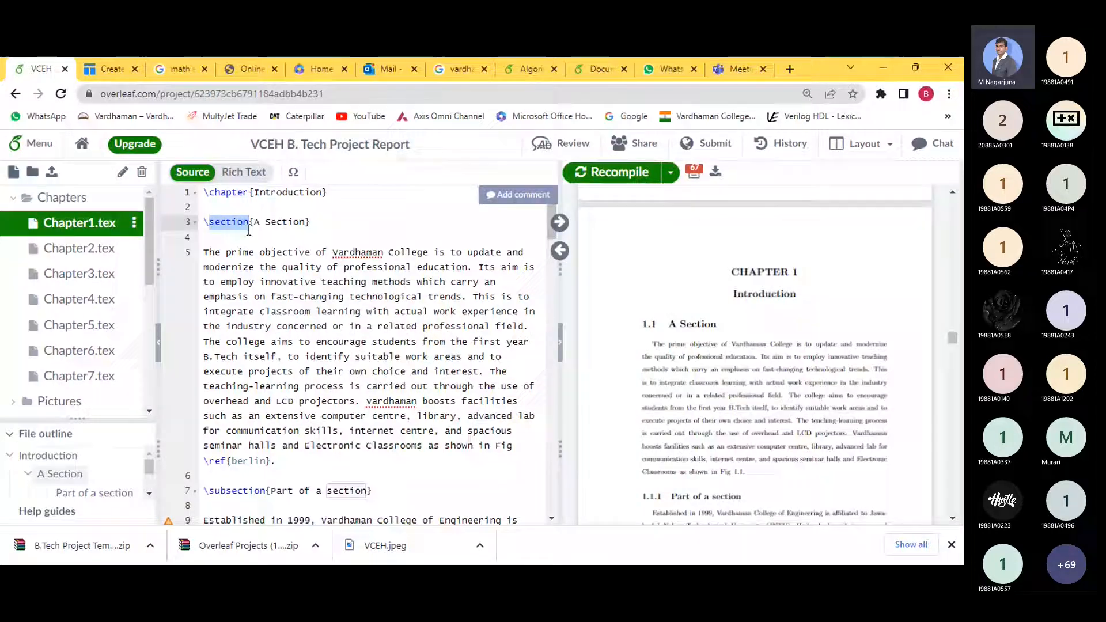
{"action": "left_click_drag", "start_coordinate": [254, 222], "coordinate": [305, 225]}
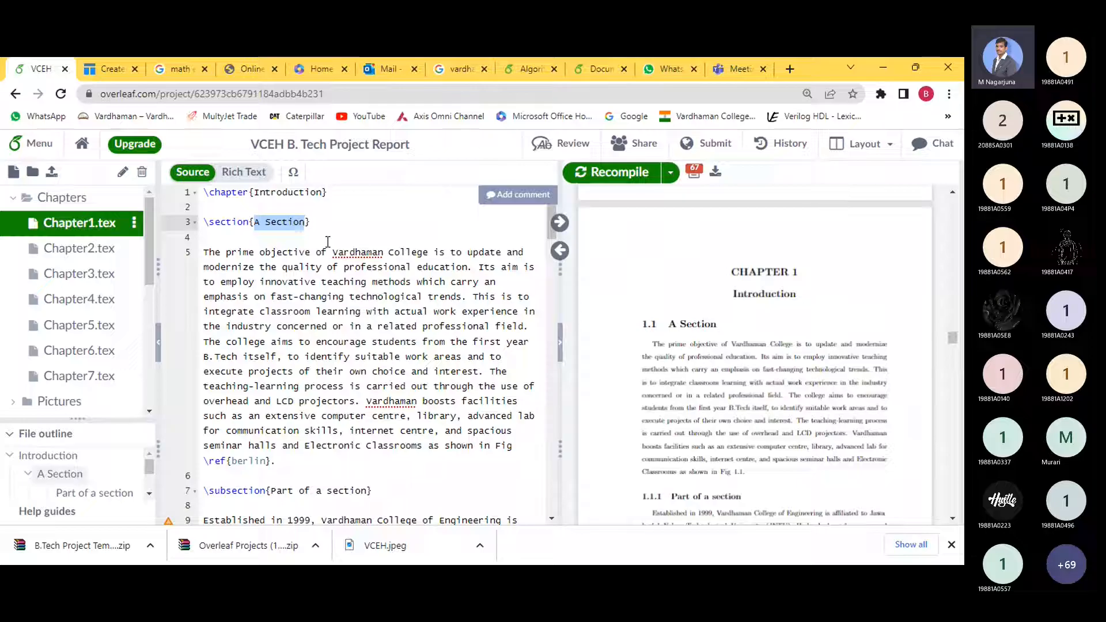
{"action": "type", "text": "Backgr"}
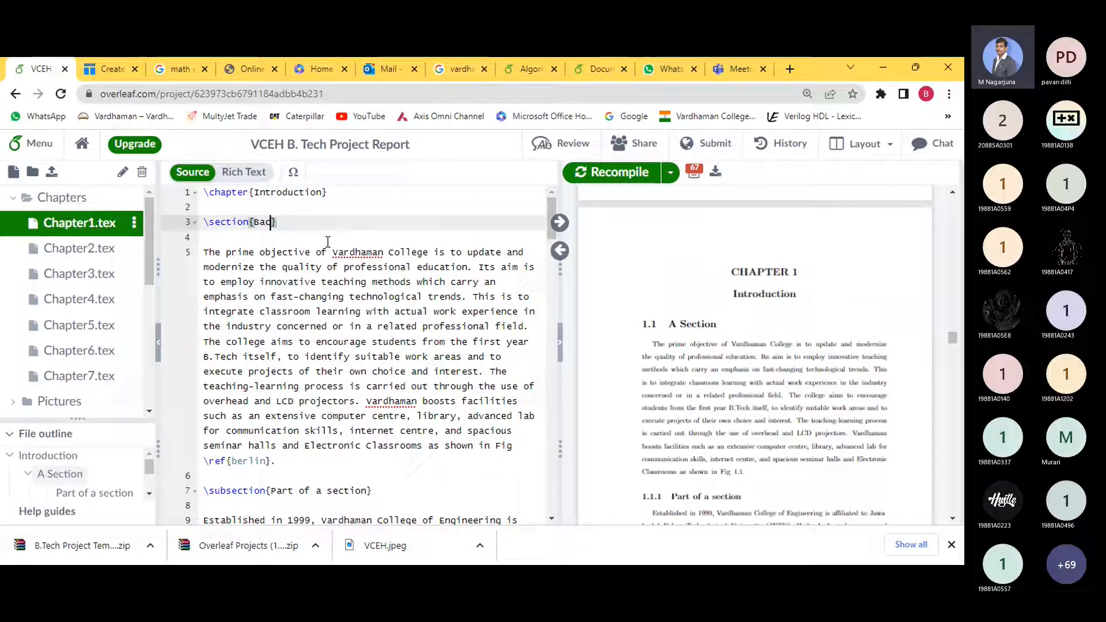
{"action": "type", "text": "ound"}
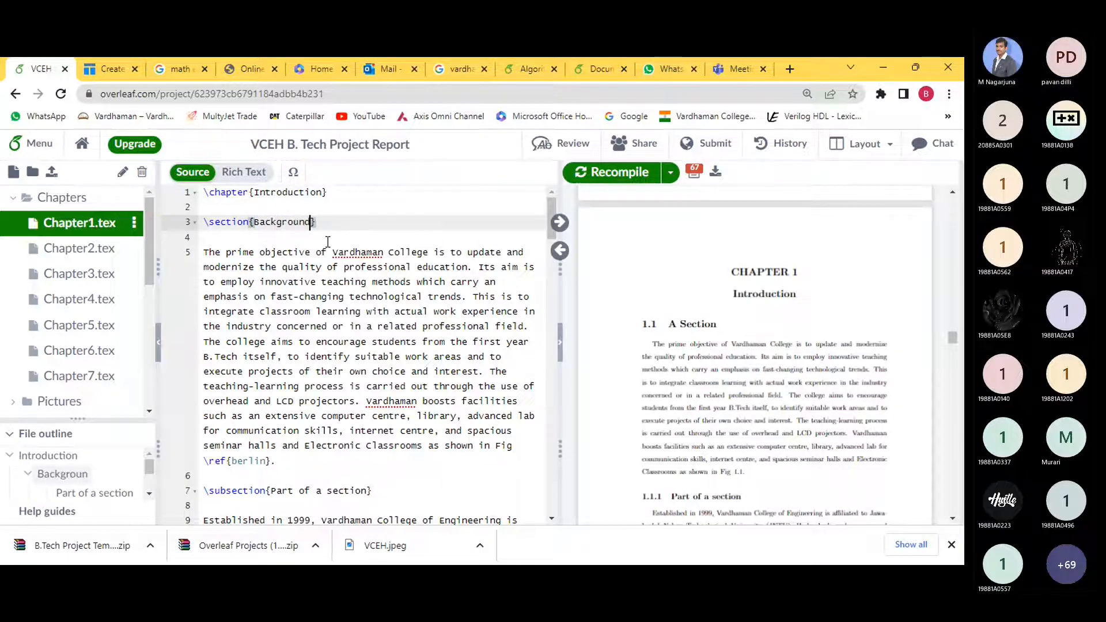
- Recompile so the PDF shows 1.1 Background, then review the paragraph beneath it
{"action": "left_click", "coordinate": [631, 171]}
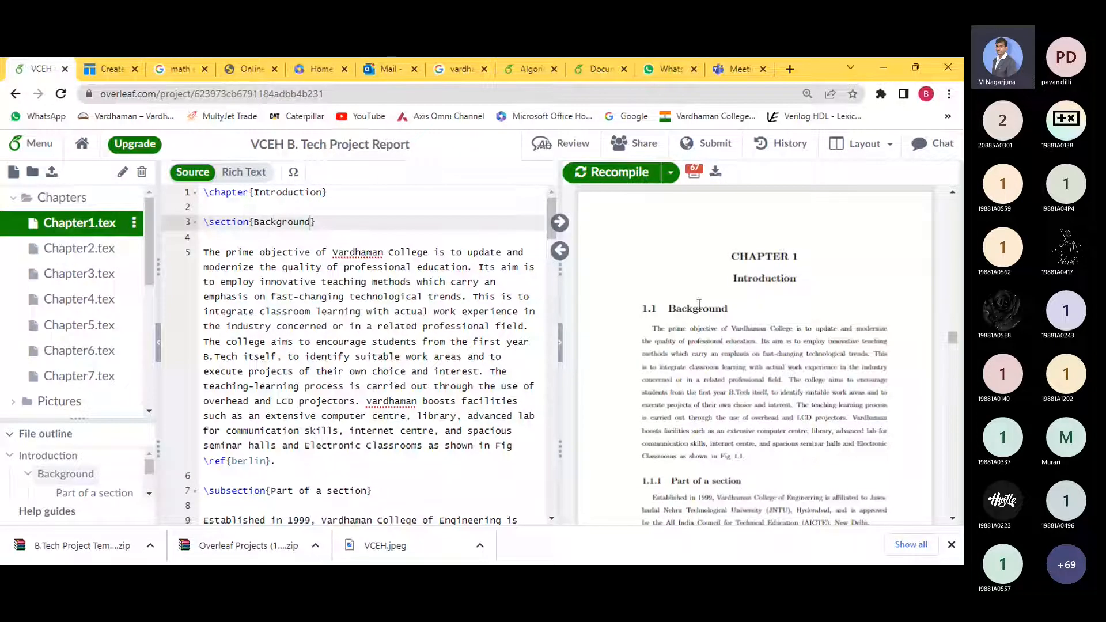
{"action": "left_click_drag", "start_coordinate": [203, 251], "coordinate": [512, 445]}
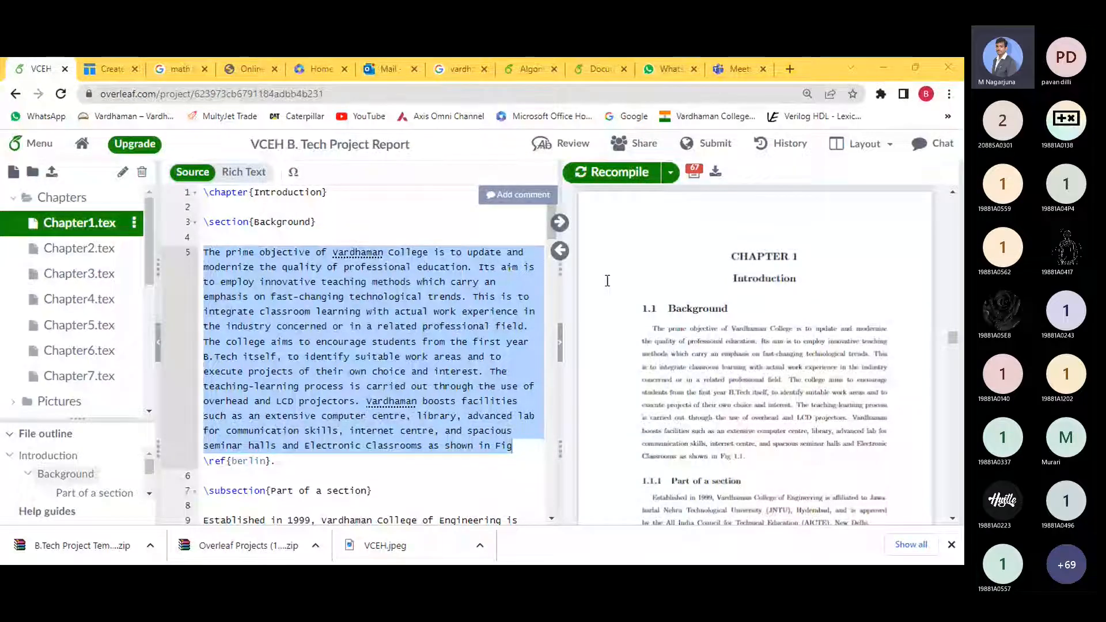
{"action": "left_click", "coordinate": [208, 252]}
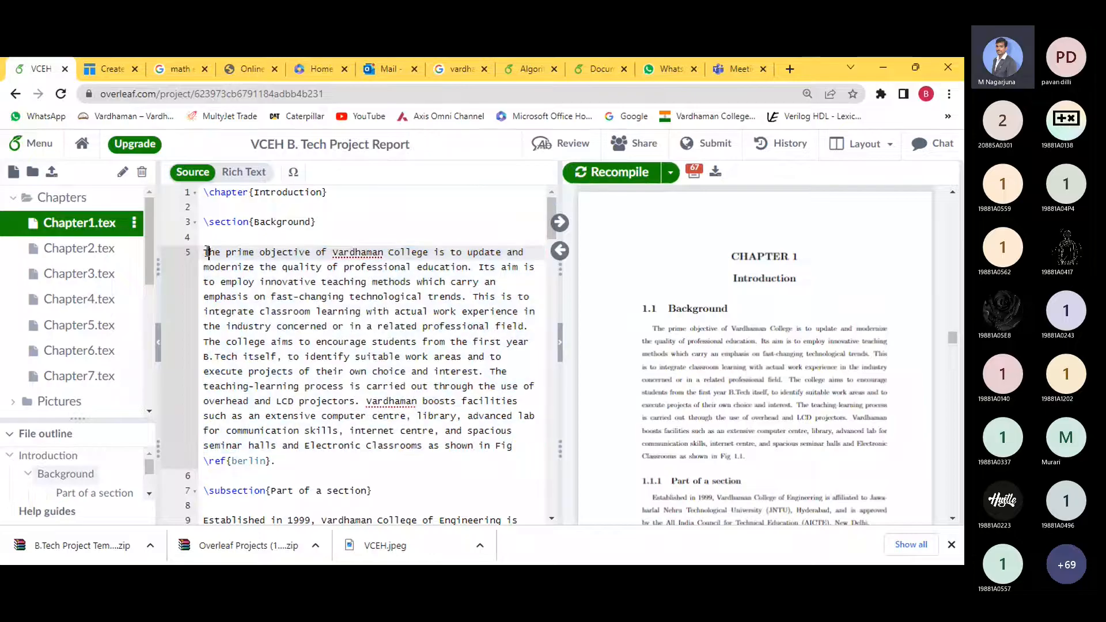
- Replace the opening Background paragraph with the pasted regulated D.C. power-supply text and recompile
{"action": "left_click_drag", "start_coordinate": [208, 252], "coordinate": [515, 445]}
{"action": "type", "text": "The block diagram of a regulated D.C. power supply consists of step-down transformer, rectifier, filter, voltage regulator and load.  \tAn ideal regulated power supply is an electronics circuit designed to provide a predetermined d.c. voltage Vo which is independent of the load current and variations in the input voltage ad temperature.  \tIf the output of a regulator circuit is a AC voltage then it is termed as voltage stabilizer, whereas if the output is a DC voltage then it is termed as voltage regulator."}
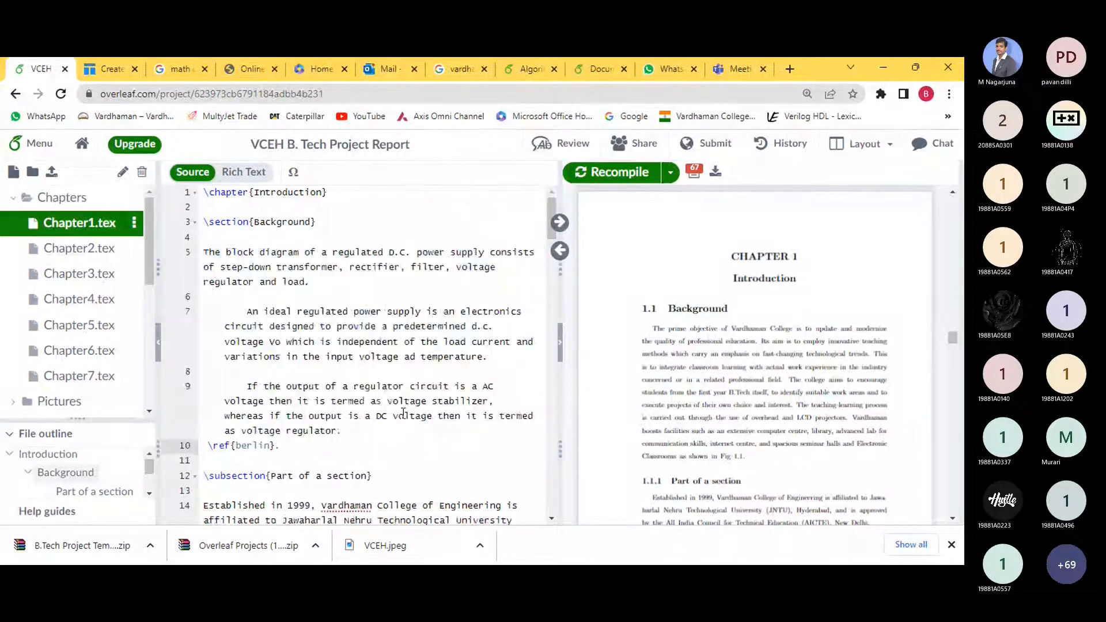
{"action": "left_click", "coordinate": [579, 170]}
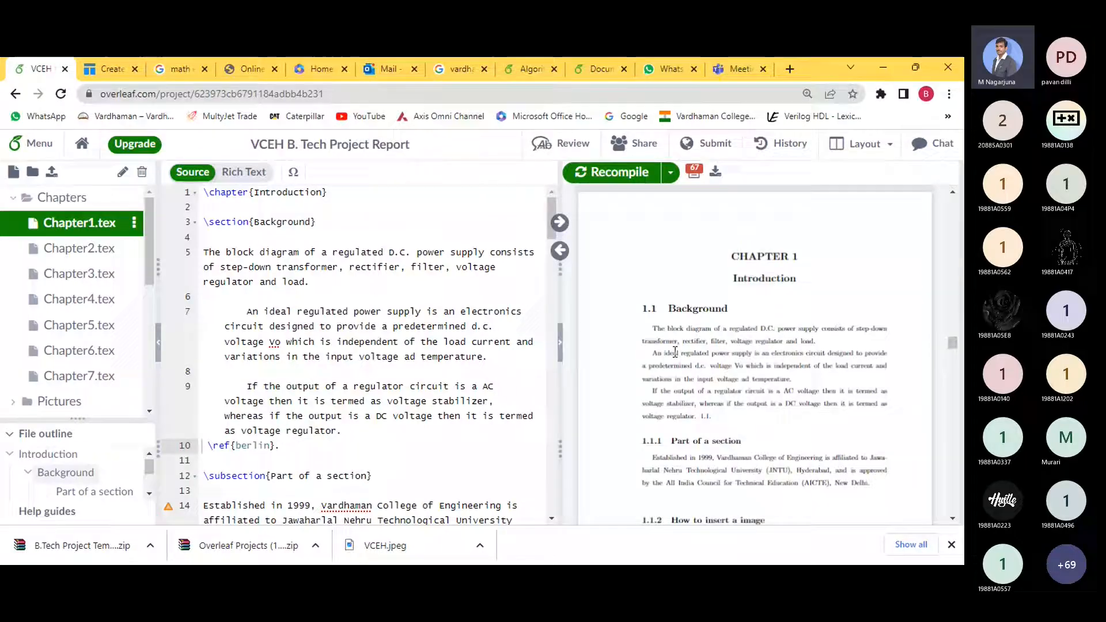
{"action": "left_click", "coordinate": [363, 284]}
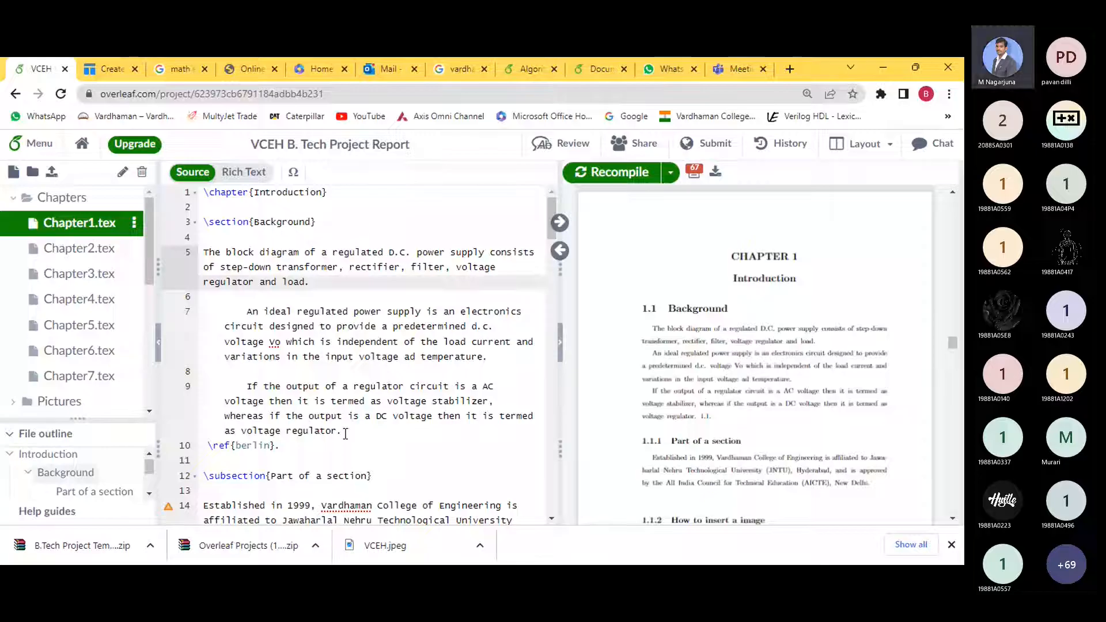
{"action": "left_click_drag", "start_coordinate": [345, 433], "coordinate": [309, 416]}
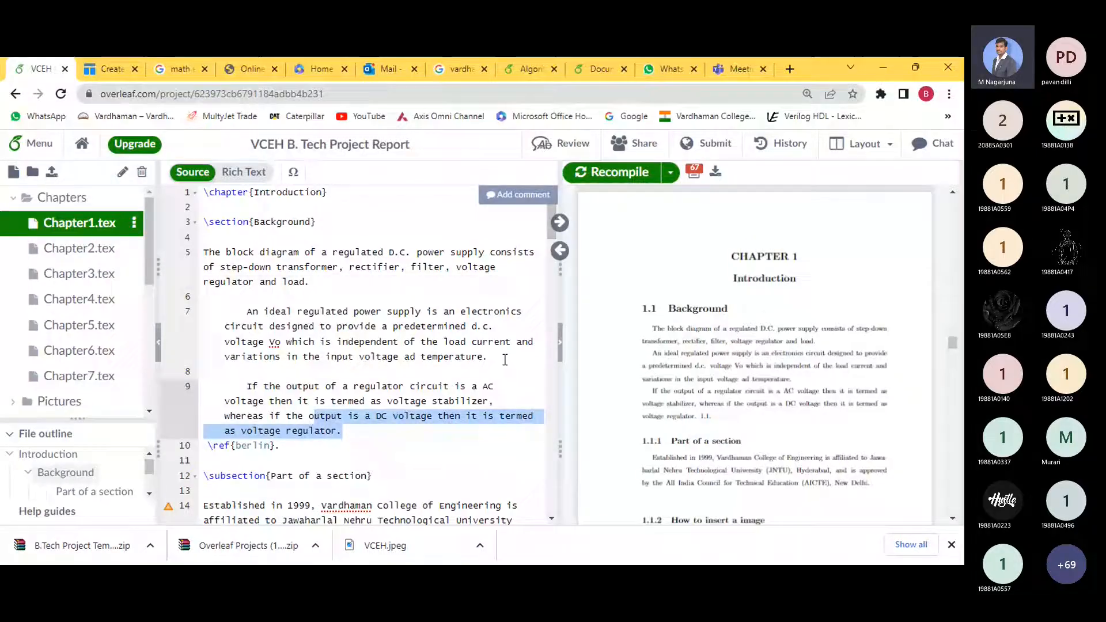
- Try a \newline before 'voltage' on line 7, recompile, then delete it again
{"action": "left_click", "coordinate": [505, 360]}
{"action": "left_click", "coordinate": [501, 329]}
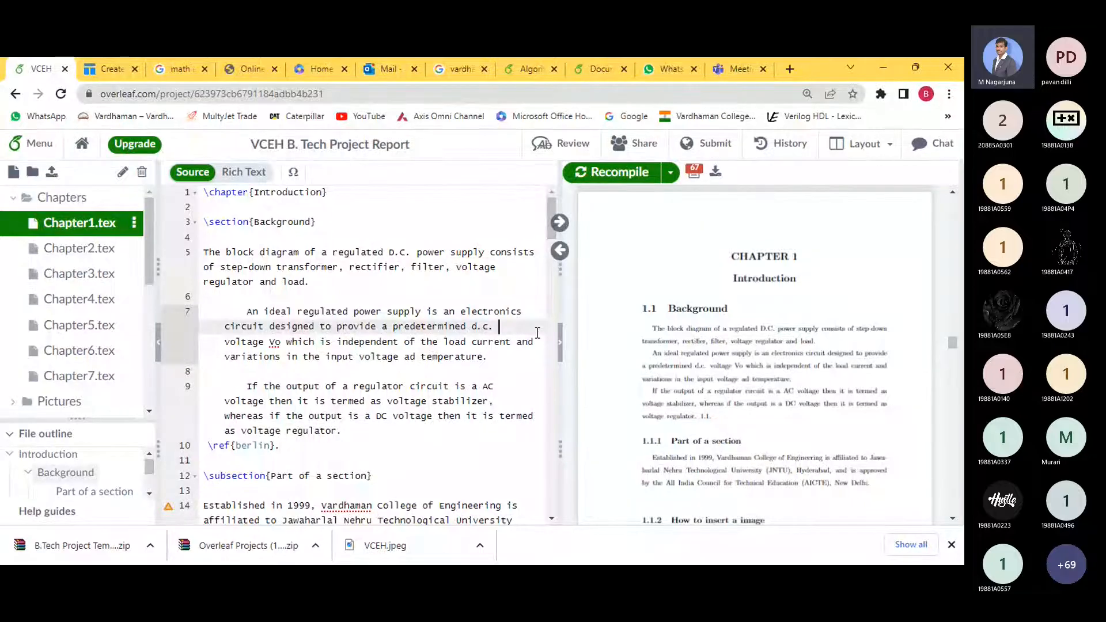
{"action": "type", "text": "\\"}
{"action": "type", "text": "ne"}
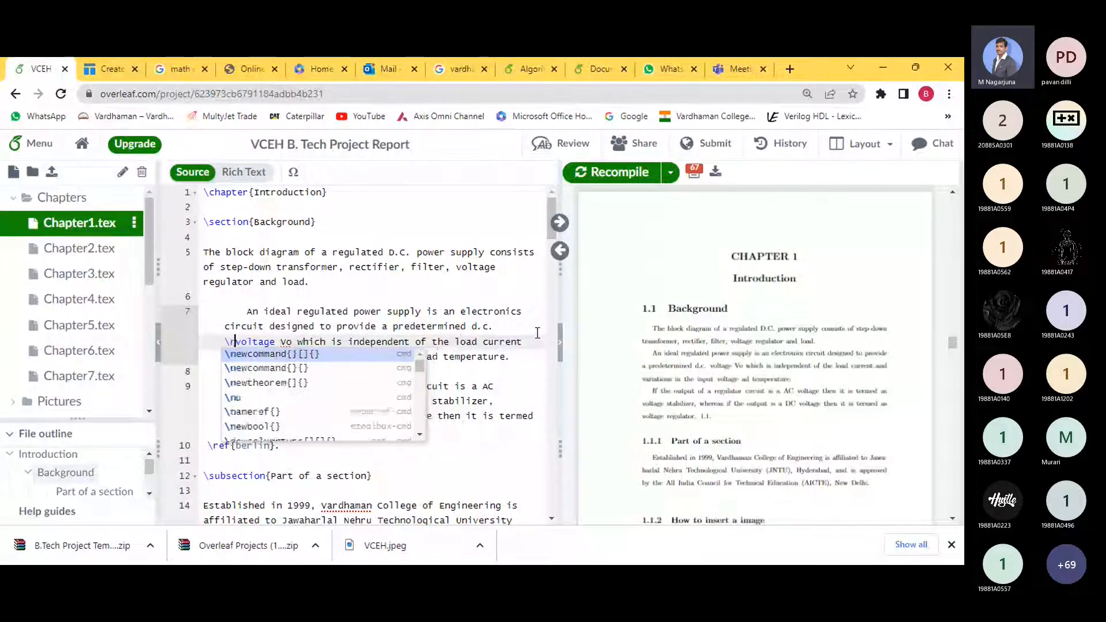
{"action": "type", "text": "wline"}
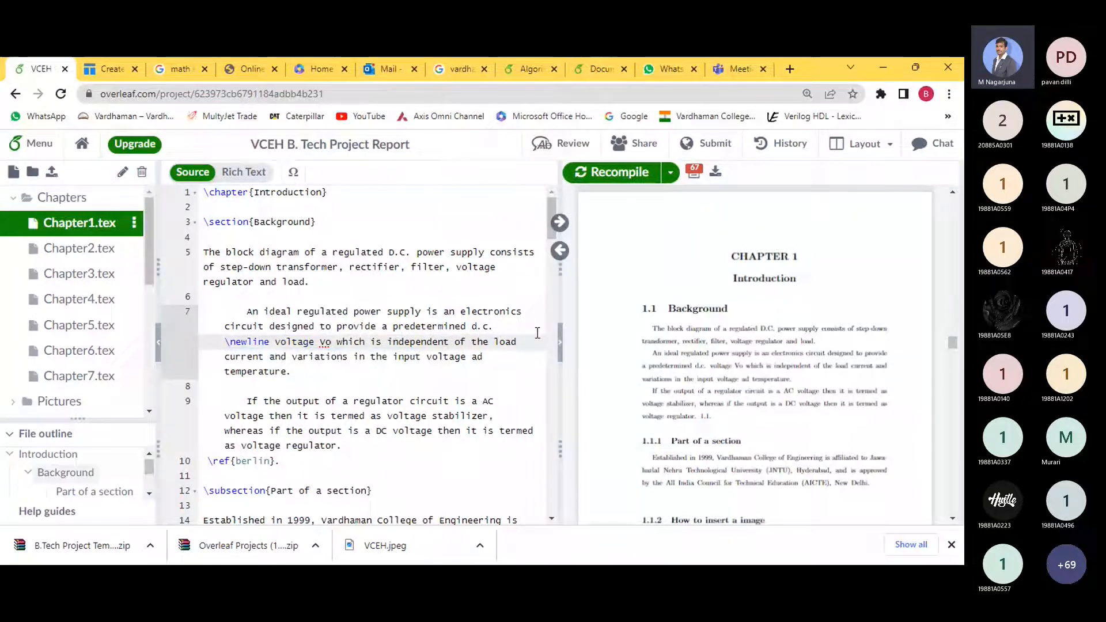
{"action": "left_click", "coordinate": [619, 176]}
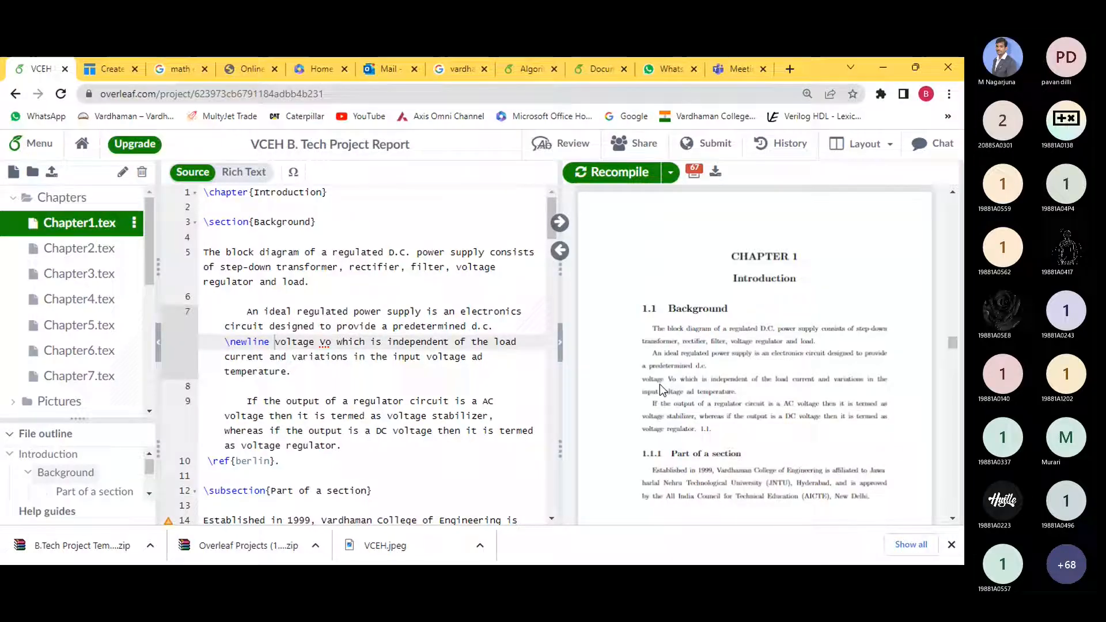
{"action": "left_click_drag", "start_coordinate": [226, 343], "coordinate": [271, 343]}
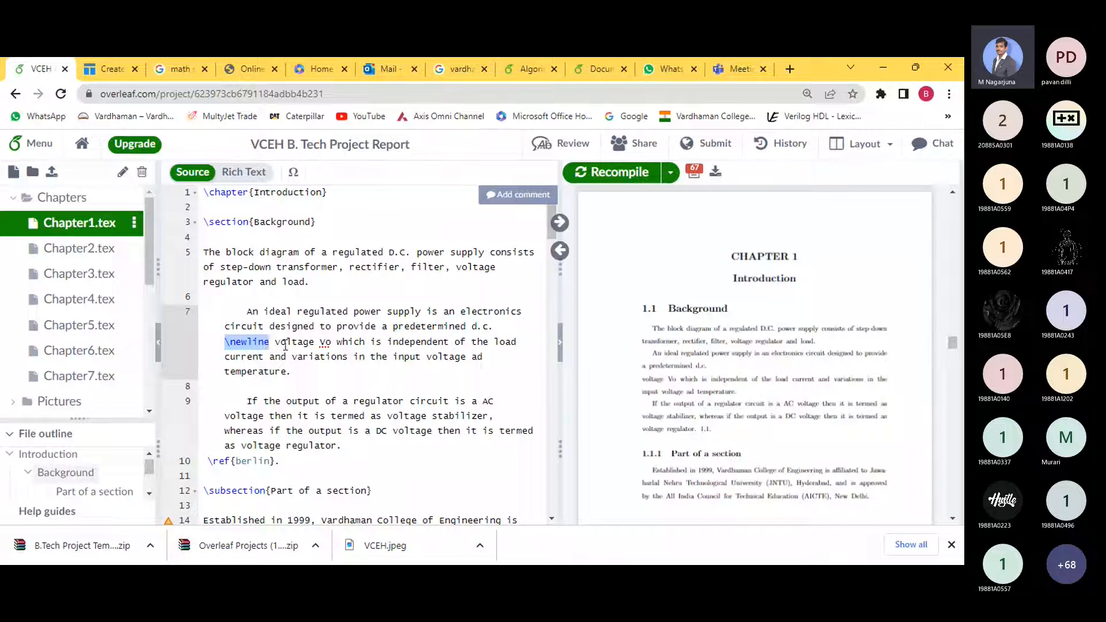
{"action": "key", "text": "BackSpace"}
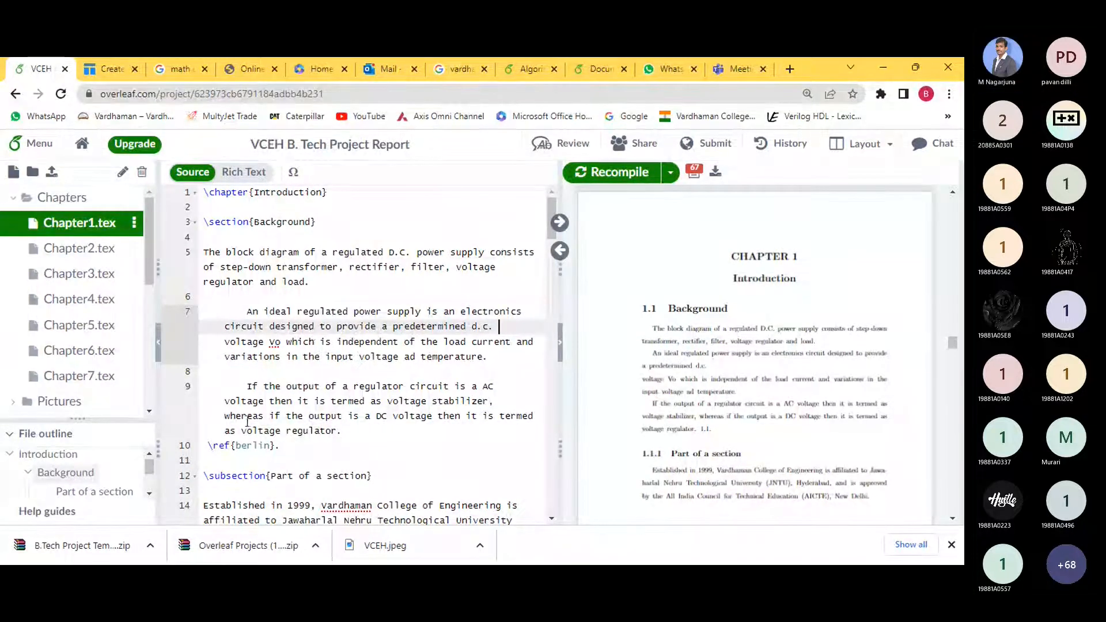
{"action": "left_click_drag", "start_coordinate": [342, 431], "coordinate": [208, 249]}
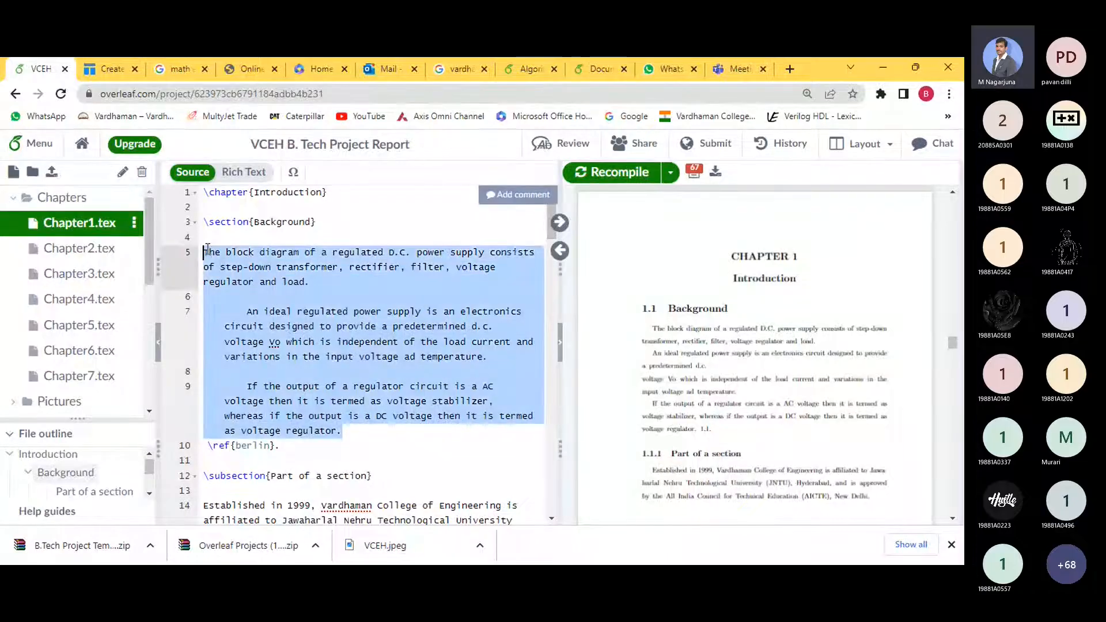
{"action": "scroll", "coordinate": [254, 361], "scroll_direction": "down", "scroll_amount": 3}
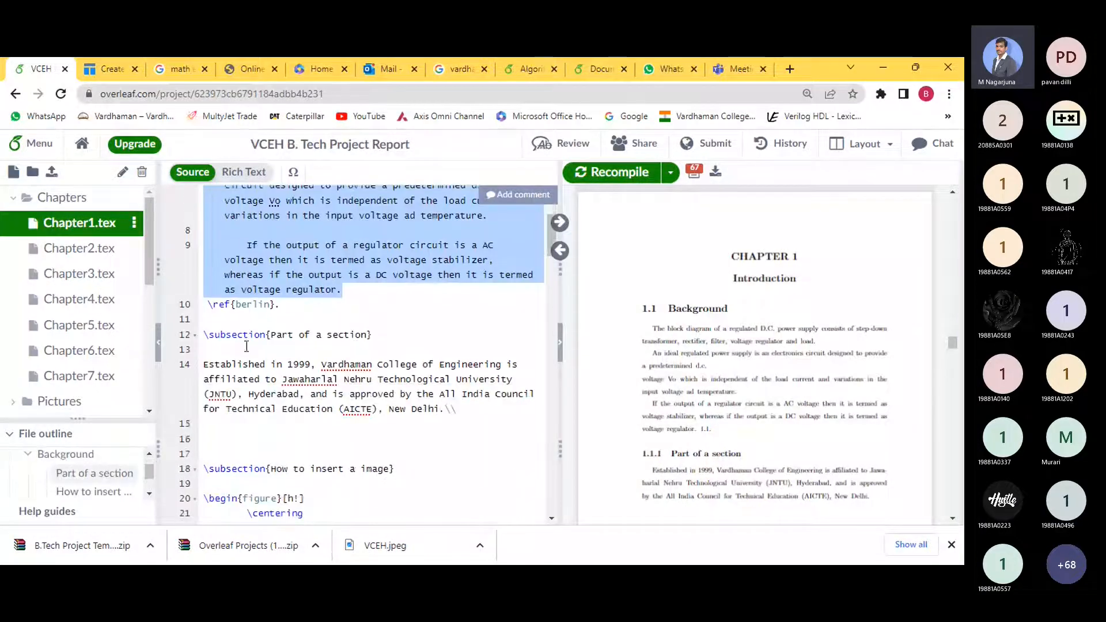
{"action": "left_click", "coordinate": [247, 346]}
{"action": "scroll", "coordinate": [247, 346], "scroll_direction": "up", "scroll_amount": 2}
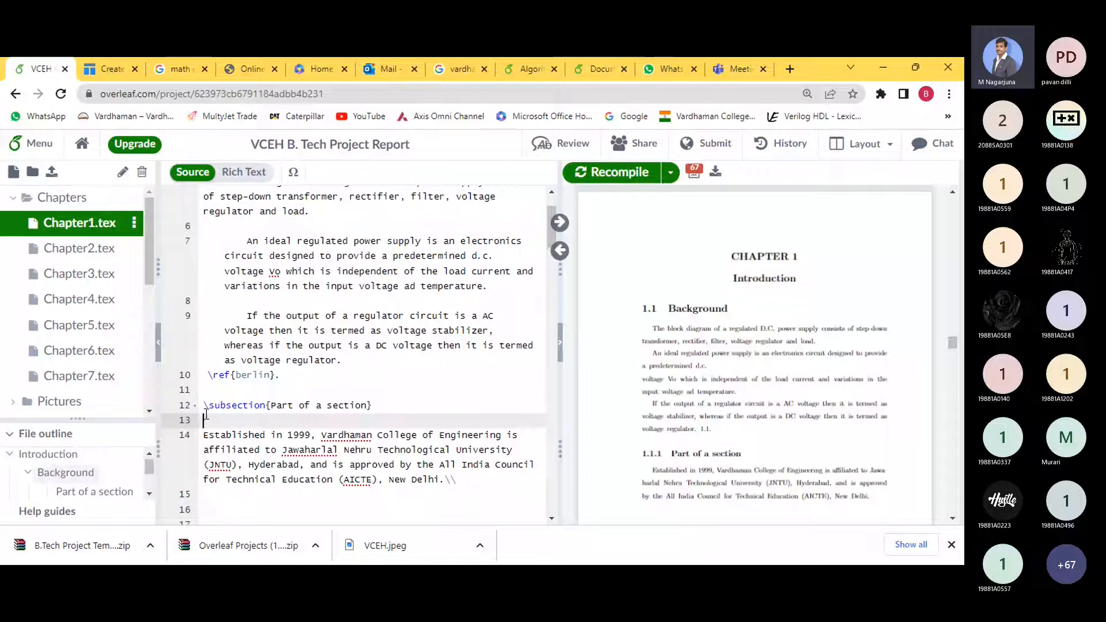
{"action": "scroll", "coordinate": [683, 400], "scroll_direction": "down", "scroll_amount": 1}
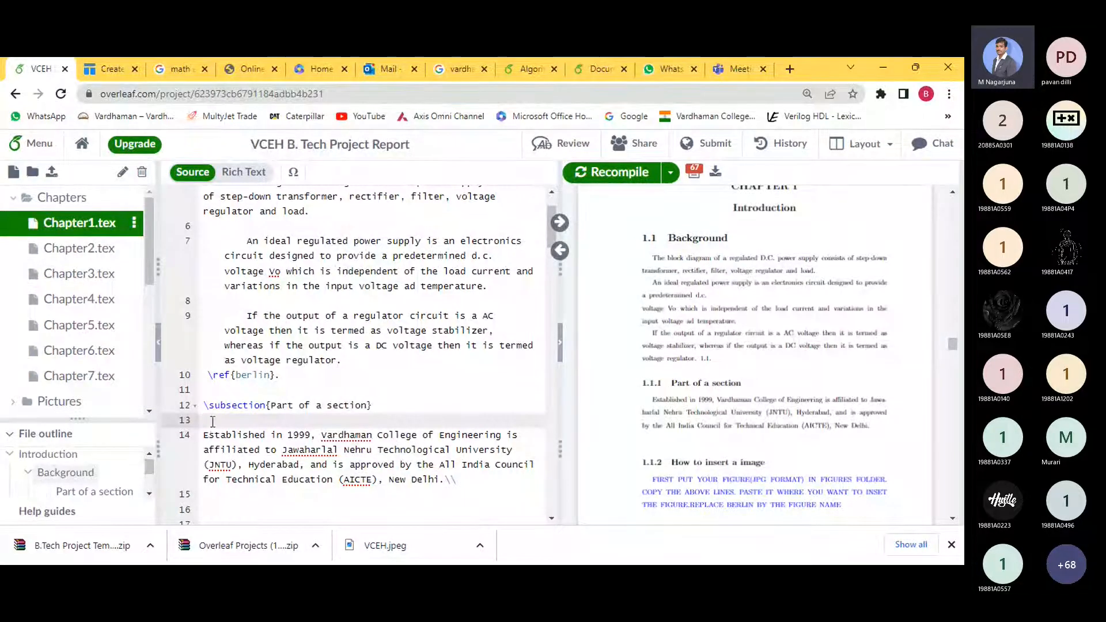
{"action": "scroll", "coordinate": [213, 422], "scroll_direction": "up", "scroll_amount": 2}
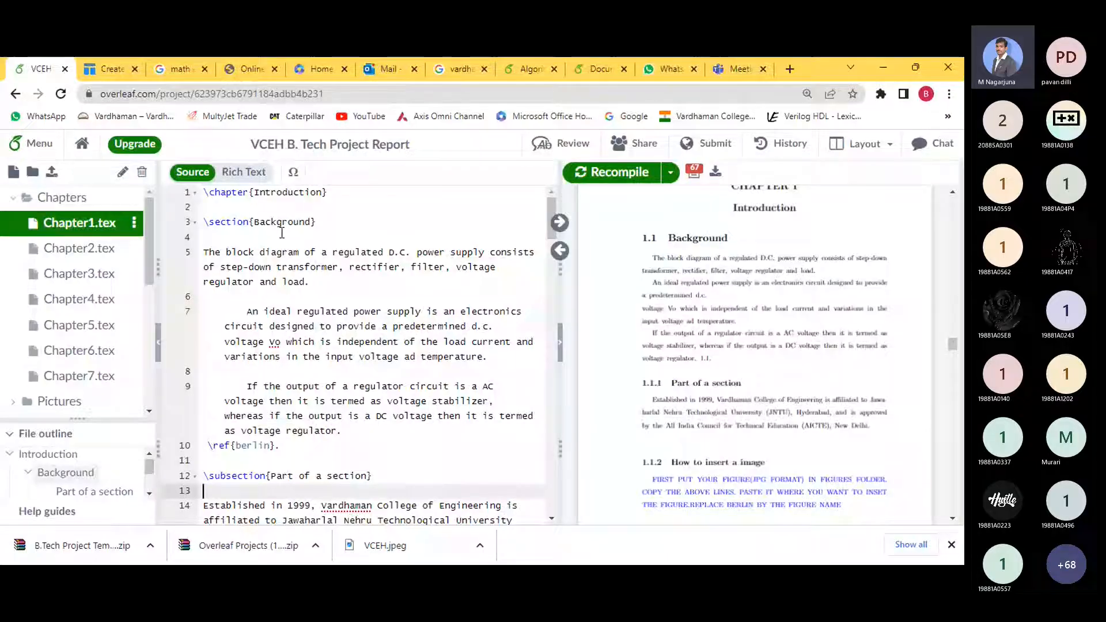
{"action": "left_click_drag", "start_coordinate": [669, 386], "coordinate": [744, 390]}
{"action": "left_click", "coordinate": [750, 392]}
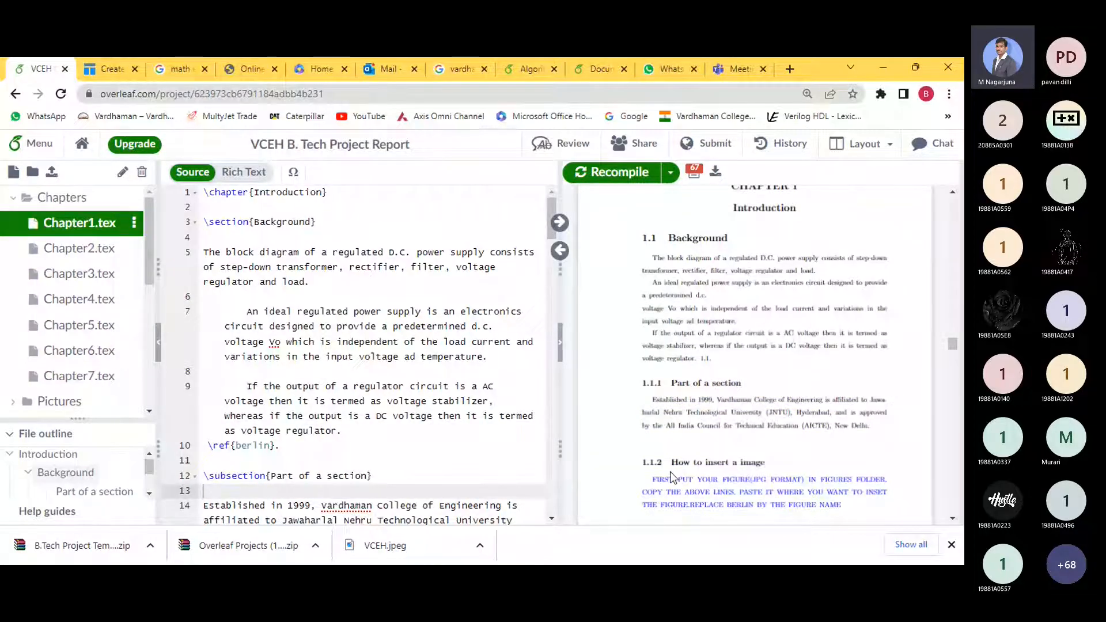
{"action": "scroll", "coordinate": [338, 467], "scroll_direction": "down", "scroll_amount": 4}
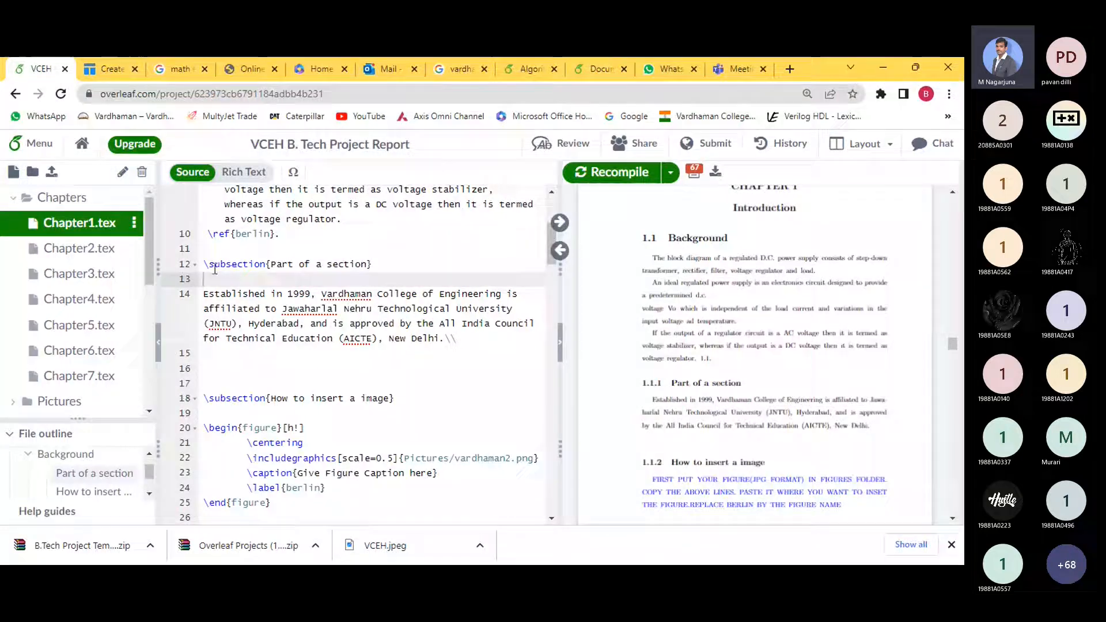
{"action": "left_click_drag", "start_coordinate": [209, 264], "coordinate": [253, 264]}
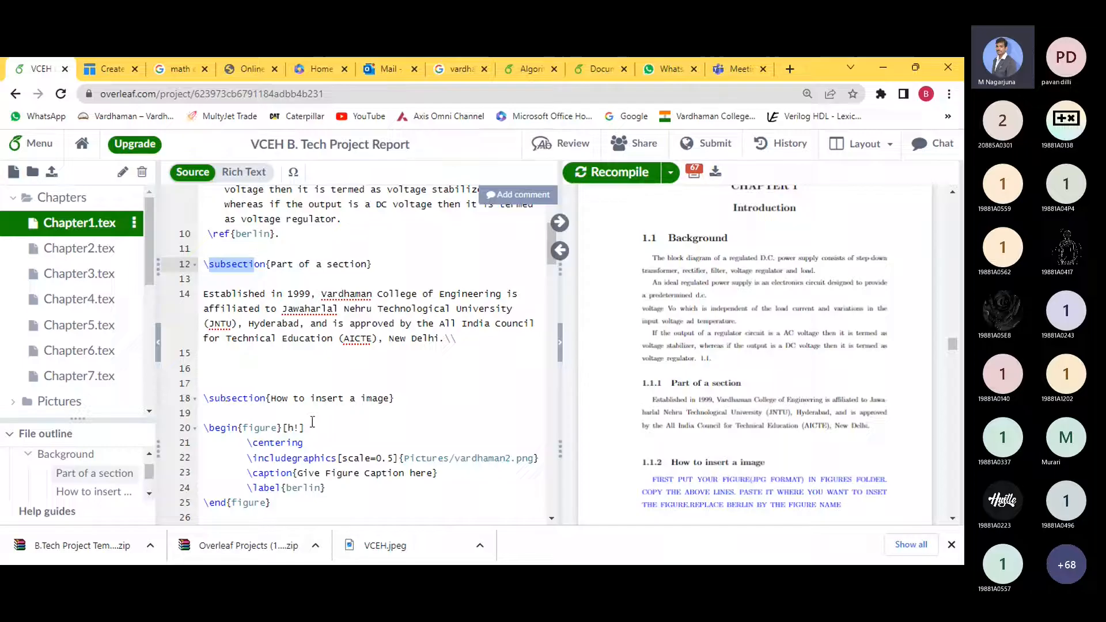
{"action": "scroll", "coordinate": [296, 447], "scroll_direction": "down", "scroll_amount": 1}
{"action": "scroll", "coordinate": [515, 431], "scroll_direction": "down", "scroll_amount": 1}
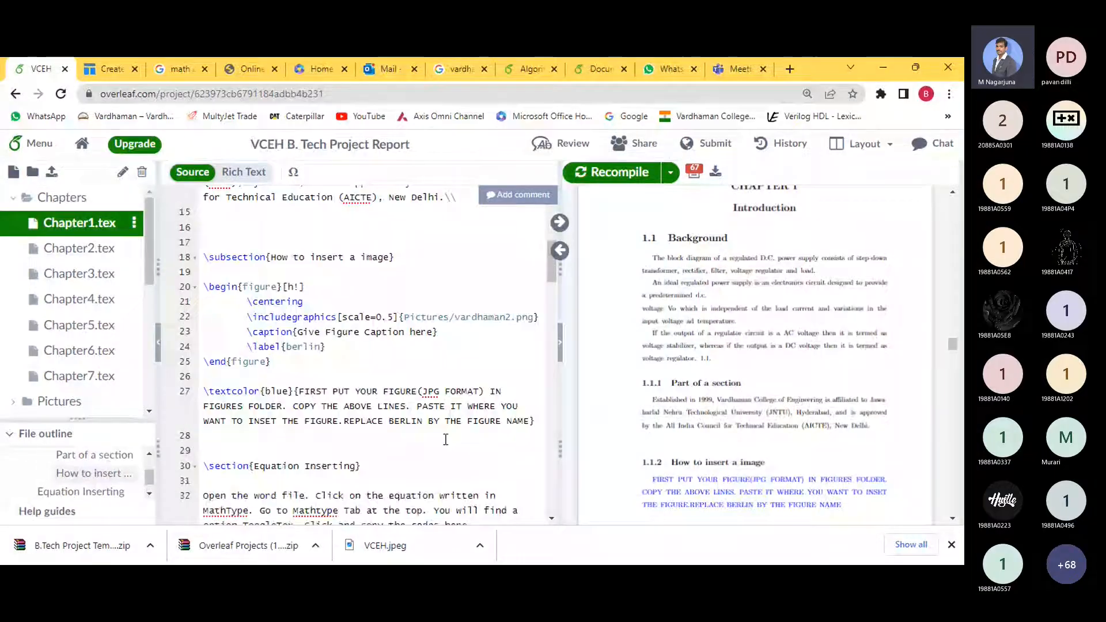
- Move the 'How to insert a image' block above Part of a section and recompile
{"action": "left_click_drag", "start_coordinate": [533, 422], "coordinate": [209, 257]}
{"action": "key", "text": "ctrl+x"}
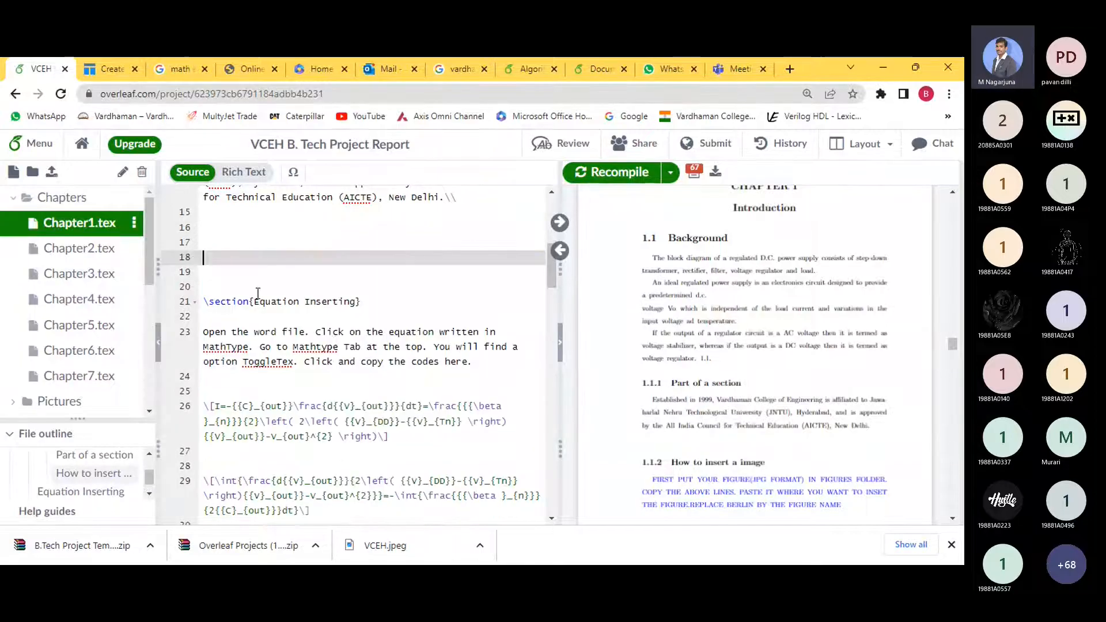
{"action": "scroll", "coordinate": [251, 390], "scroll_direction": "up", "scroll_amount": 5}
{"action": "left_click", "coordinate": [251, 390]}
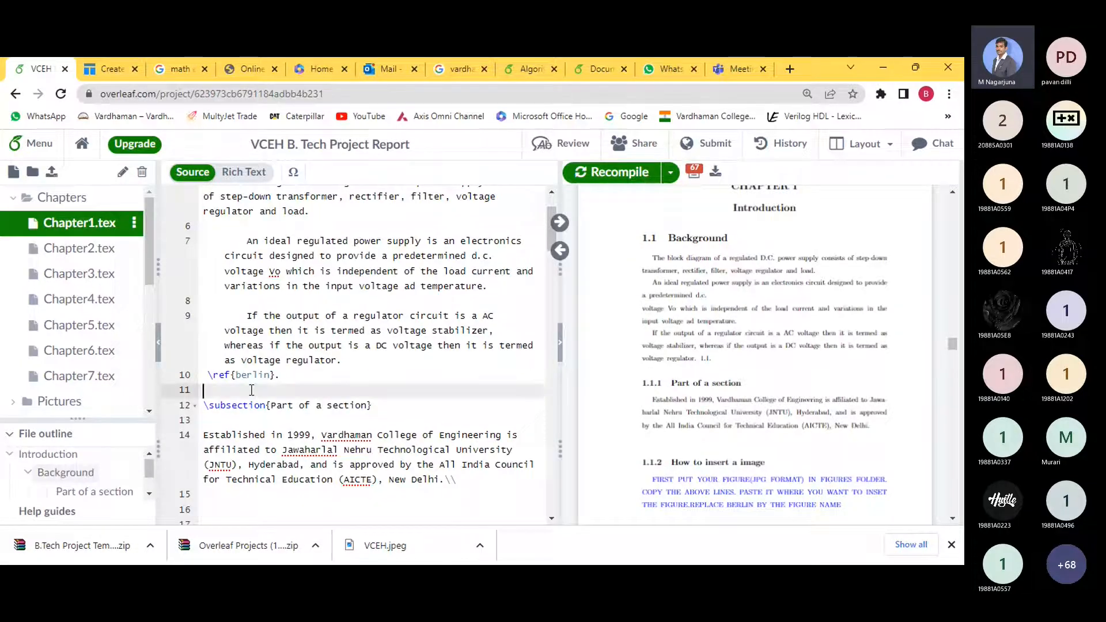
{"action": "key", "text": "Return"}
{"action": "key", "text": "ctrl+v"}
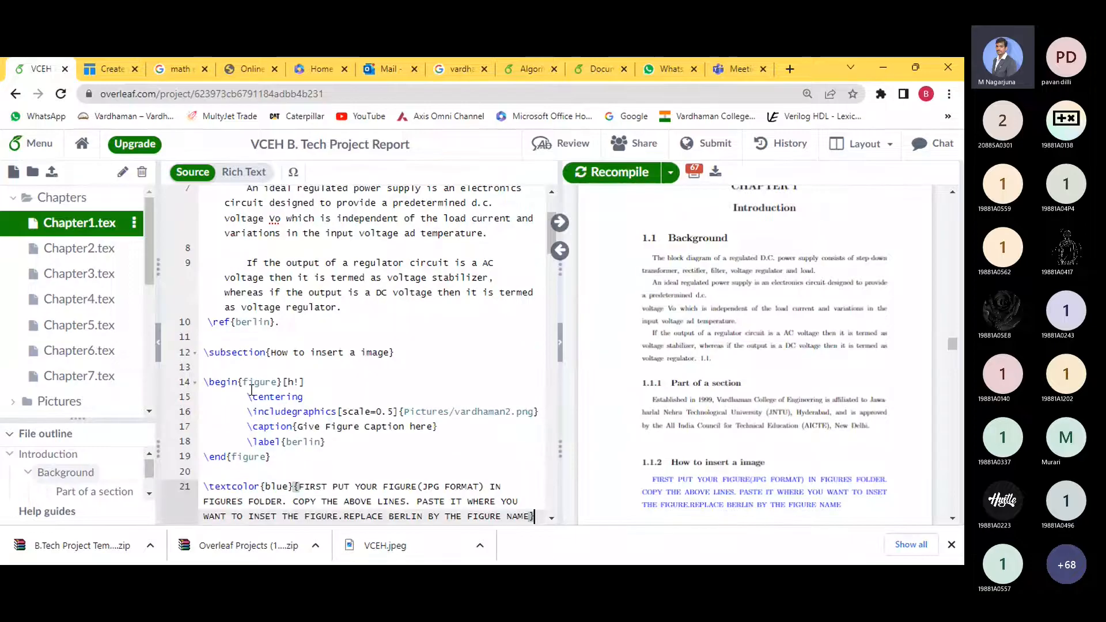
{"action": "left_click", "coordinate": [597, 171]}
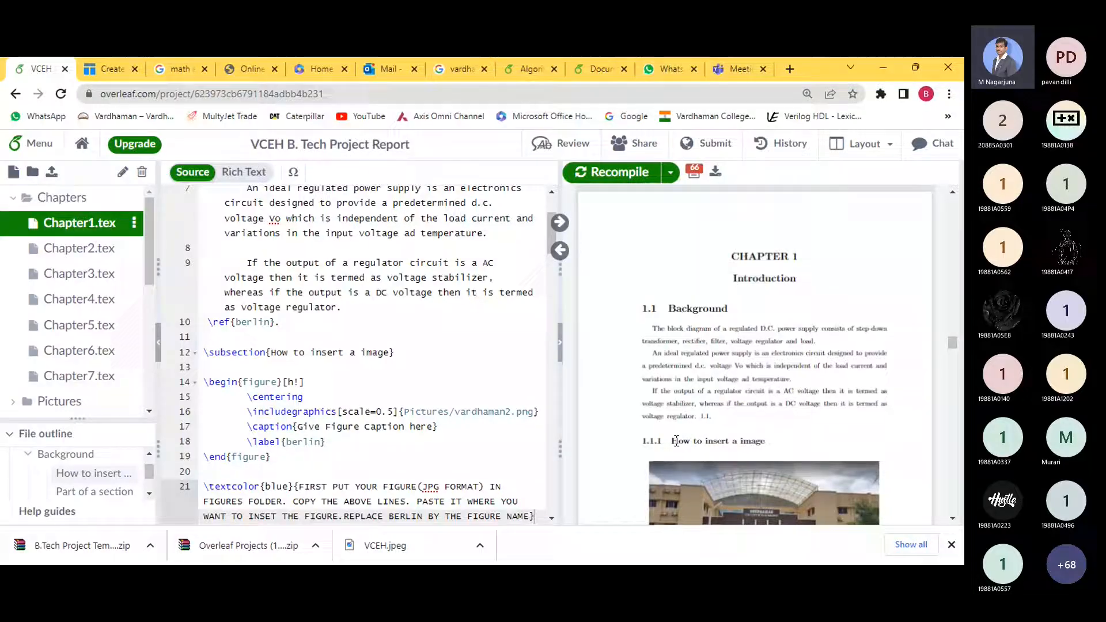
{"action": "scroll", "coordinate": [679, 439], "scroll_direction": "down", "scroll_amount": 8}
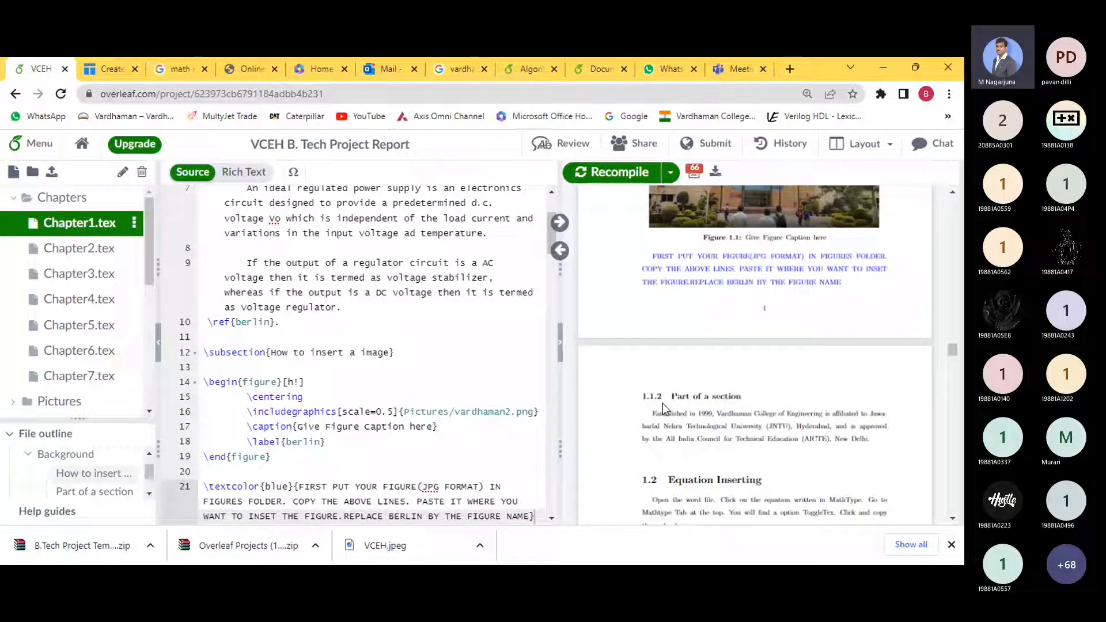
- Delete the blank lines above \section{Equation Inserting} so it starts on line 27
{"action": "double_click", "coordinate": [648, 479]}
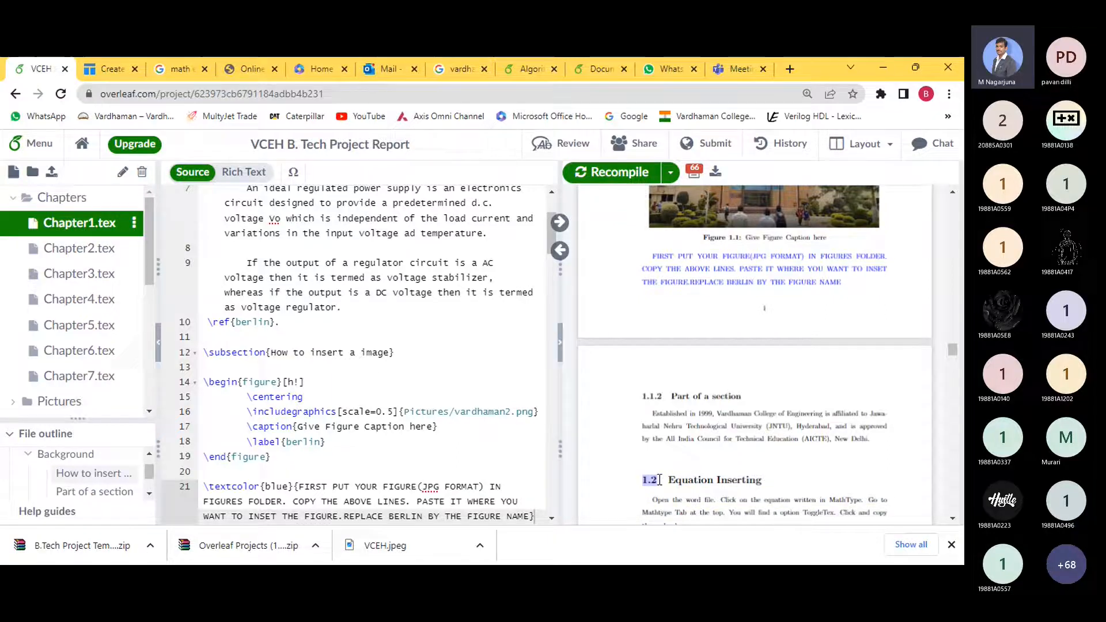
{"action": "scroll", "coordinate": [440, 443], "scroll_direction": "down", "scroll_amount": 4}
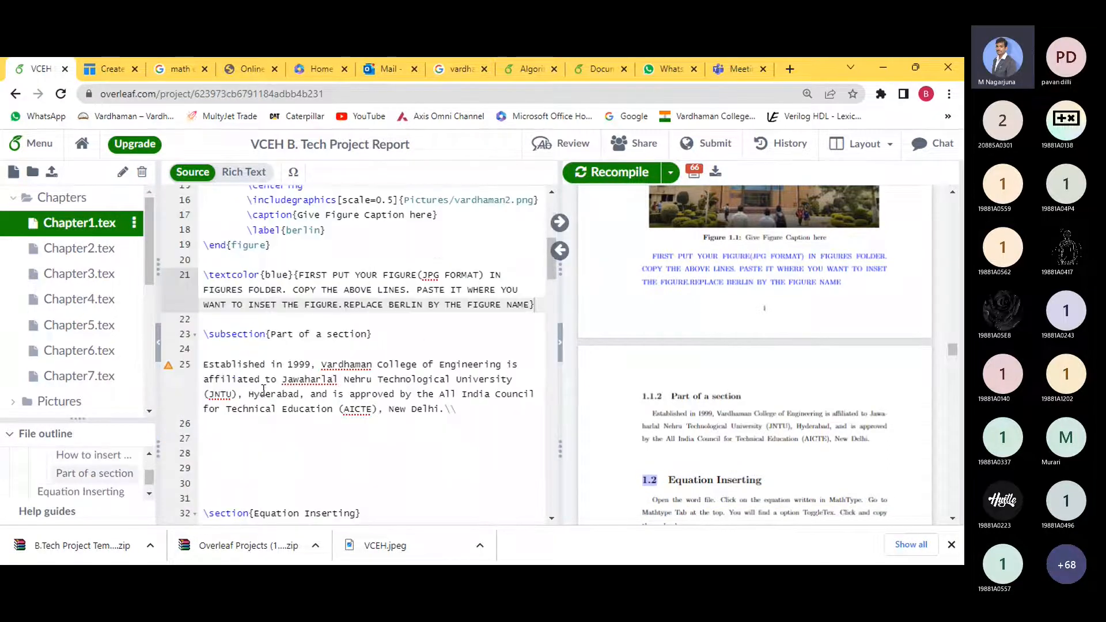
{"action": "scroll", "coordinate": [212, 337], "scroll_direction": "down", "scroll_amount": 3}
{"action": "left_click", "coordinate": [215, 373]}
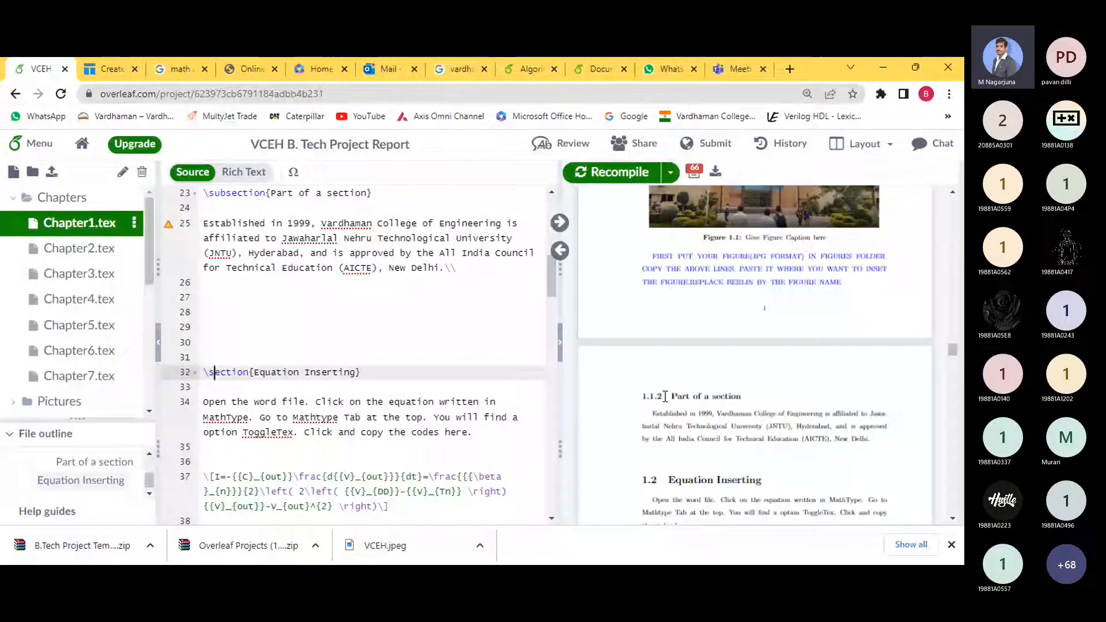
{"action": "scroll", "coordinate": [335, 323], "scroll_direction": "up", "scroll_amount": 1}
{"action": "scroll", "coordinate": [336, 323], "scroll_direction": "up", "scroll_amount": 1}
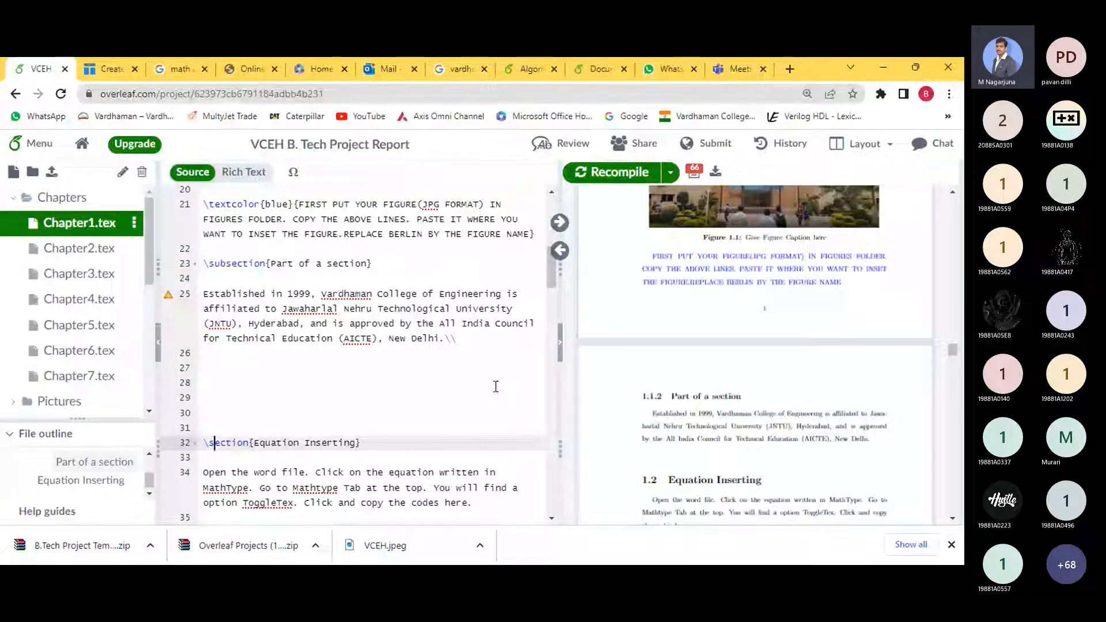
{"action": "scroll", "coordinate": [494, 388], "scroll_direction": "down", "scroll_amount": 2}
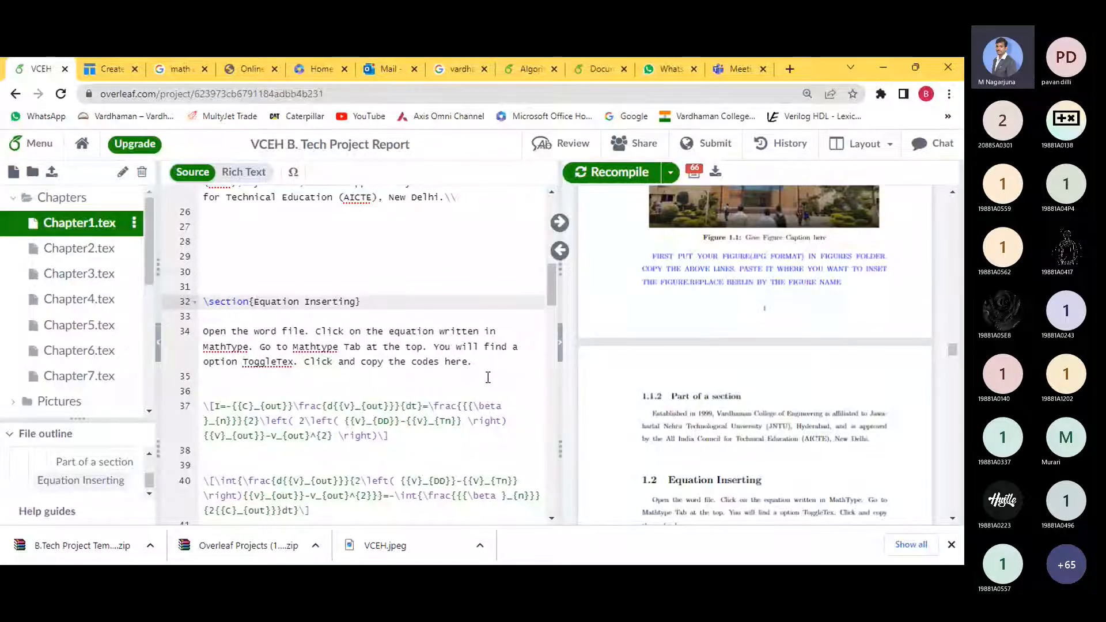
{"action": "left_click", "coordinate": [223, 231]}
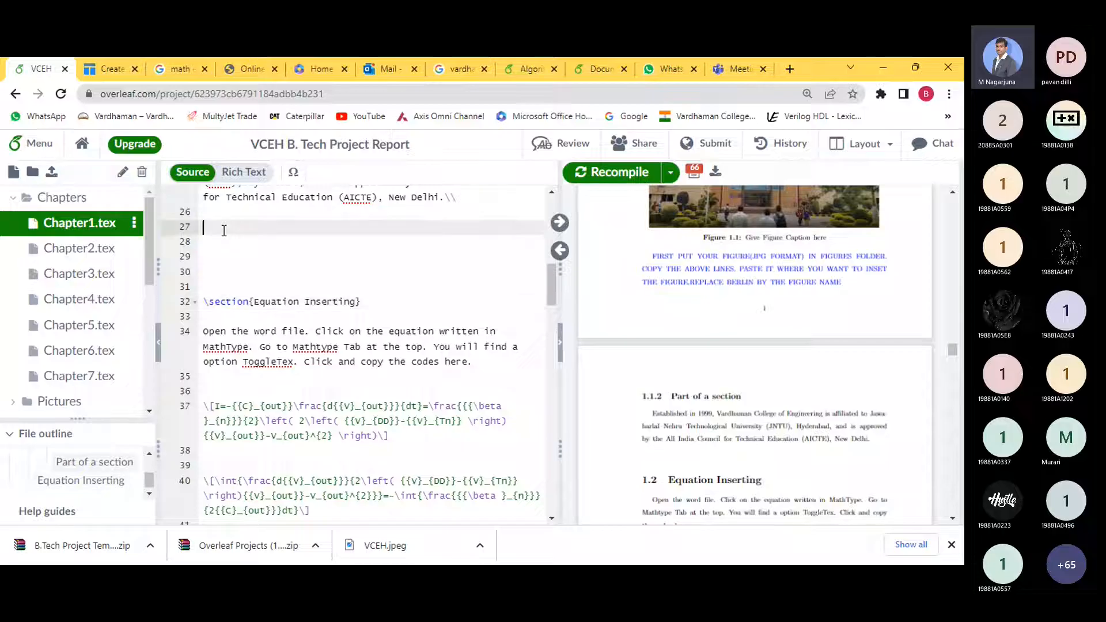
{"action": "key", "text": "Delete"}
{"action": "key", "text": "Delete"}
{"action": "key", "text": "Delete"}
{"action": "key", "text": "Delete"}
{"action": "key", "text": "Delete"}
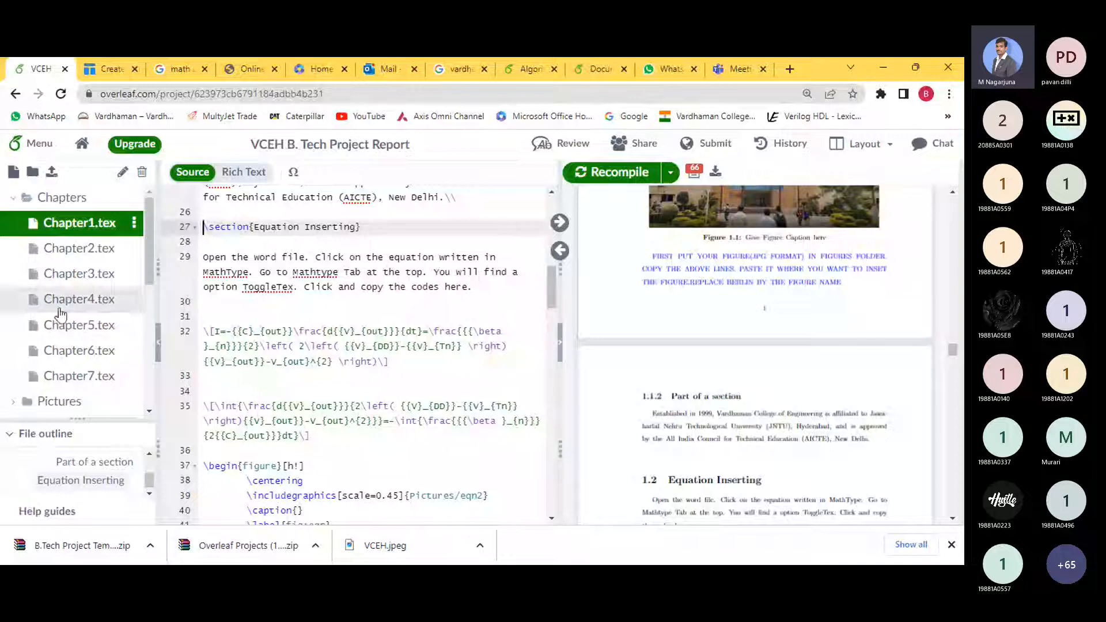
- Collapse Chapters, expand Pictures, and select the figure environment on lines 14–19
{"action": "left_click", "coordinate": [14, 199]}
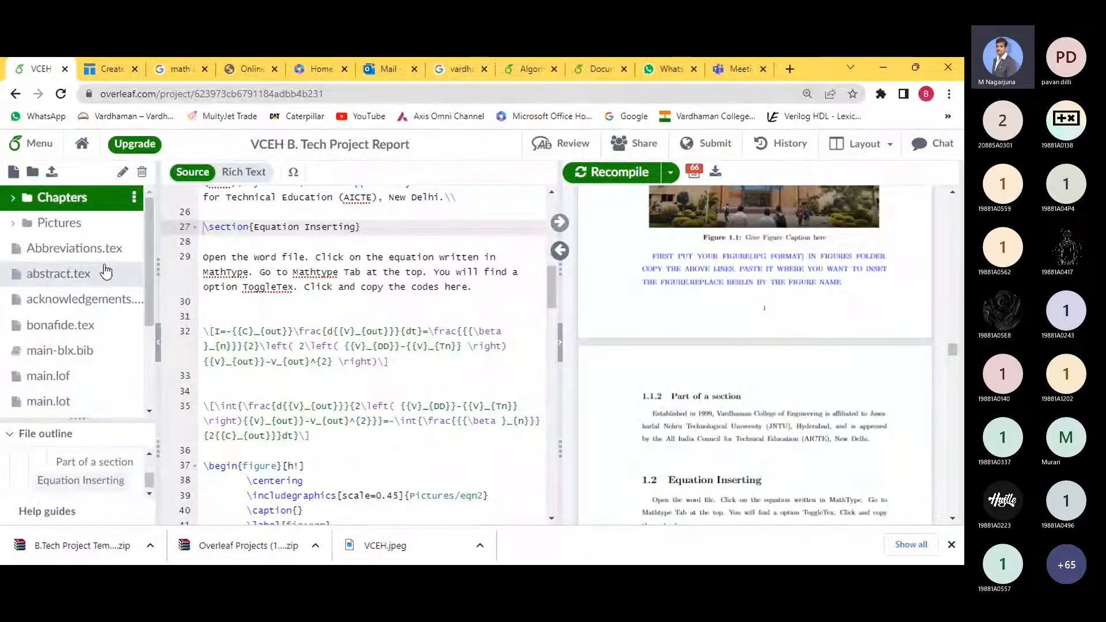
{"action": "left_click", "coordinate": [12, 225]}
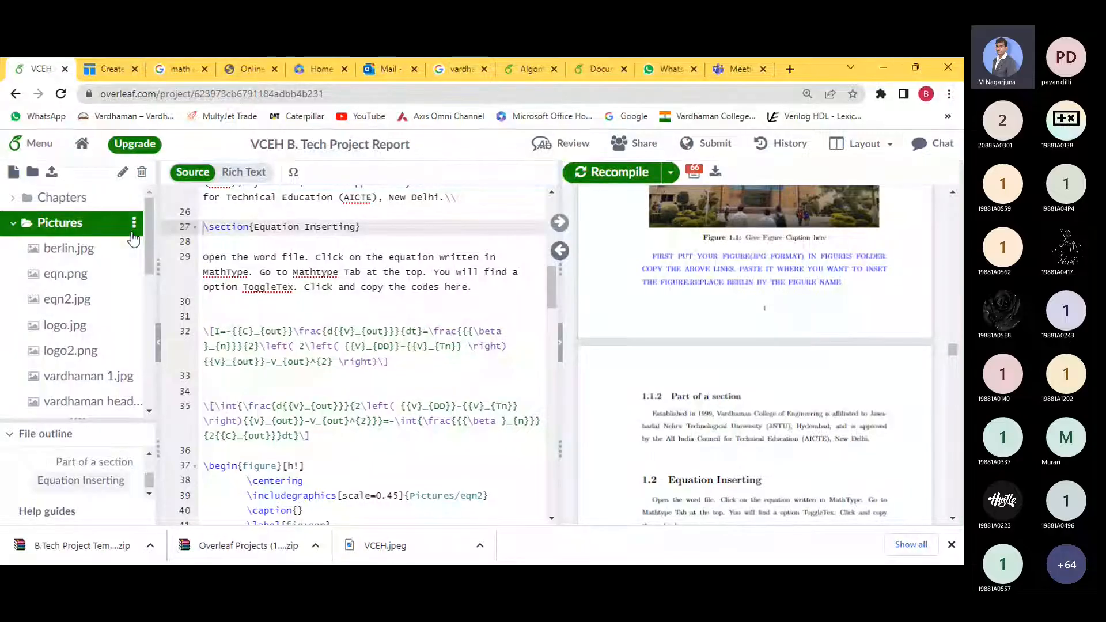
{"action": "scroll", "coordinate": [768, 251], "scroll_direction": "up", "scroll_amount": 5}
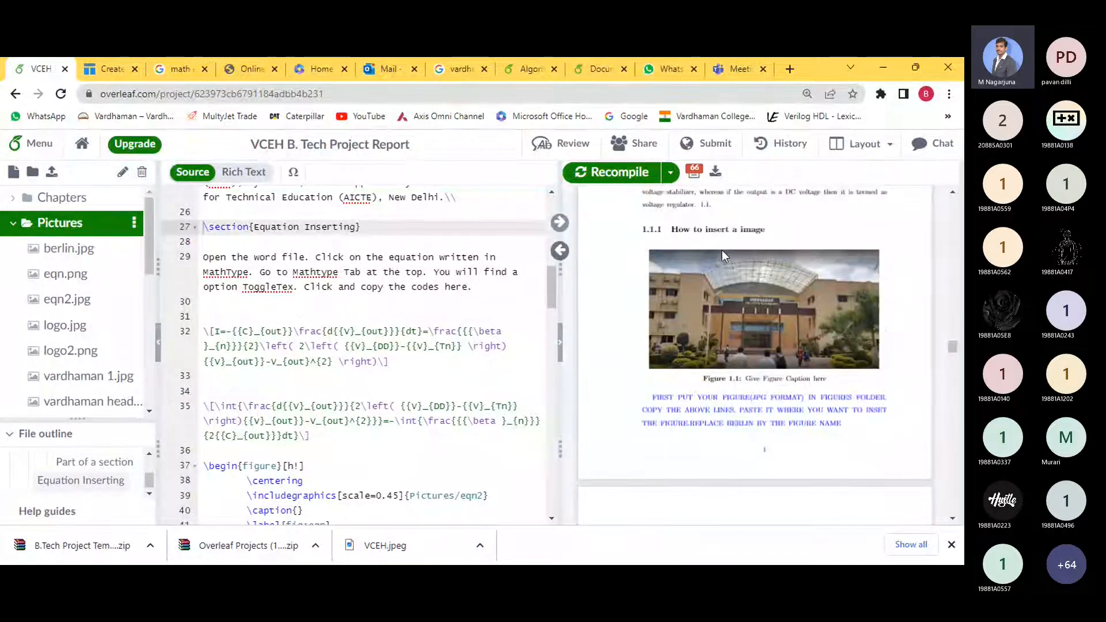
{"action": "scroll", "coordinate": [310, 345], "scroll_direction": "up", "scroll_amount": 5}
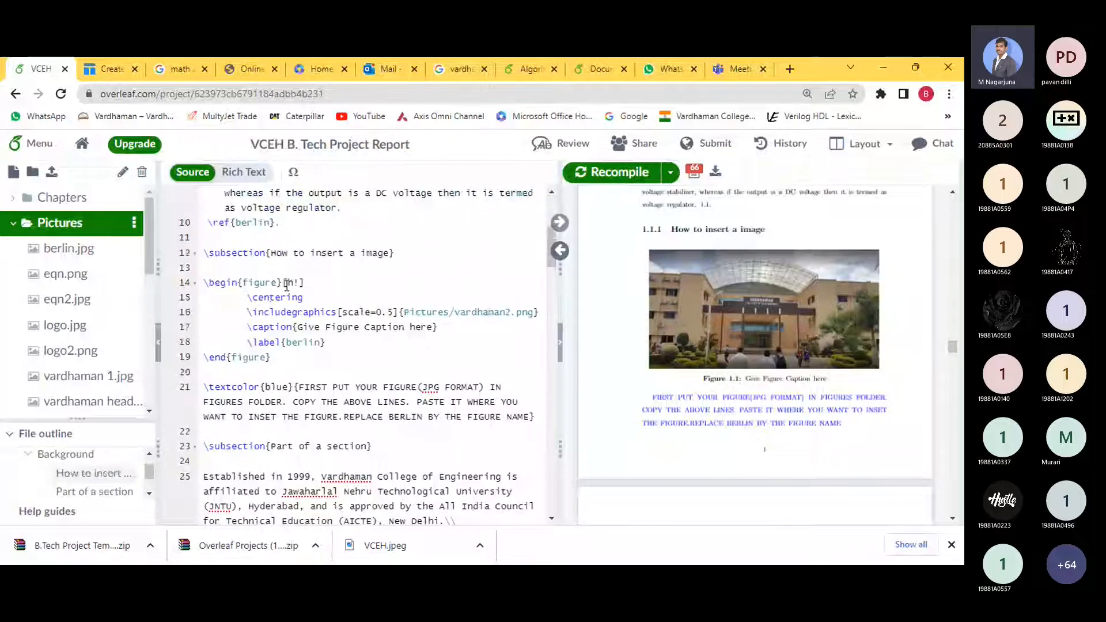
{"action": "left_click_drag", "start_coordinate": [271, 387], "coordinate": [205, 308]}
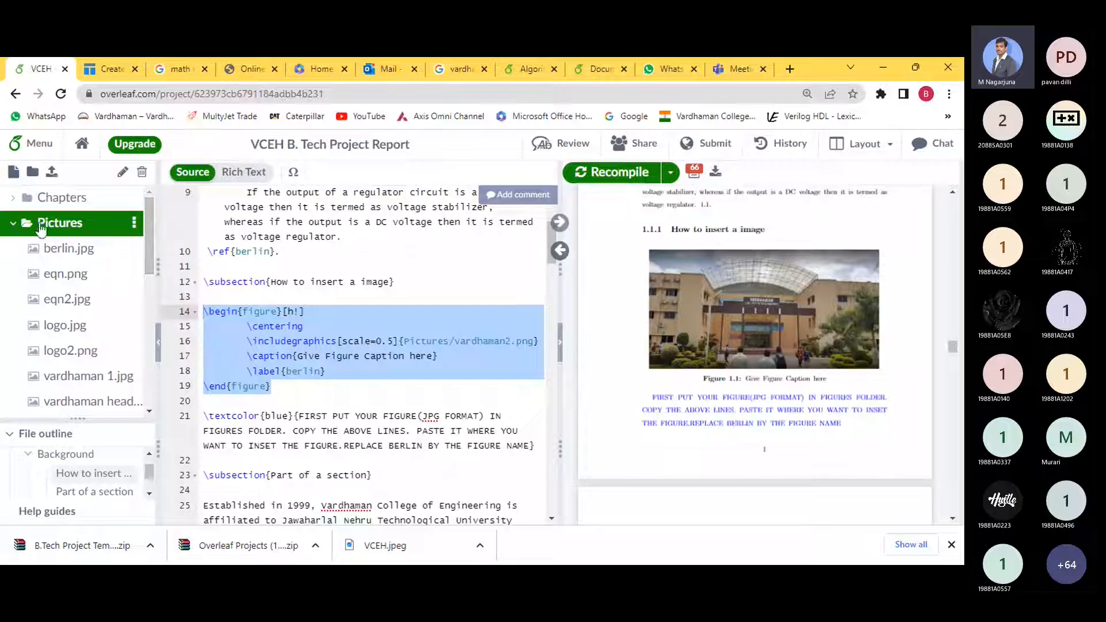
{"action": "left_click", "coordinate": [134, 225]}
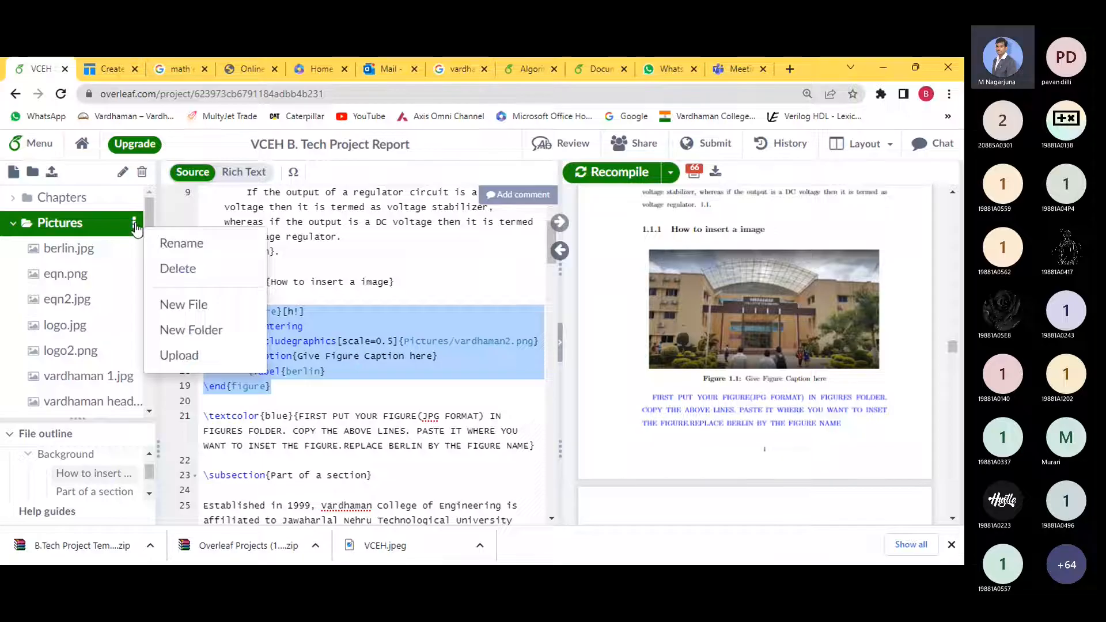
{"action": "left_click", "coordinate": [183, 360]}
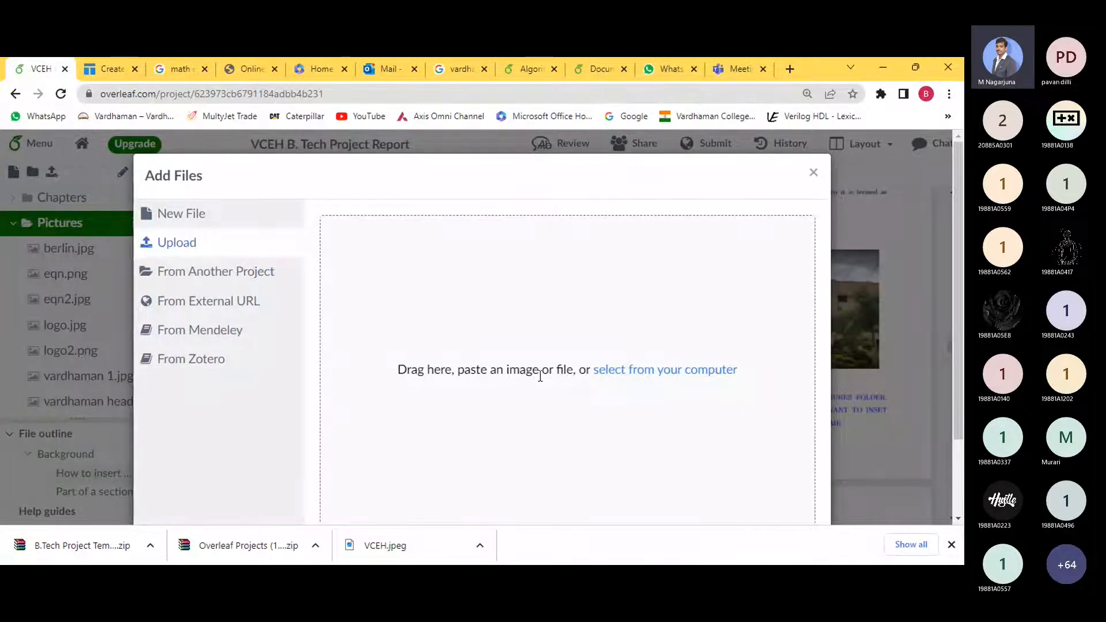
{"action": "left_click", "coordinate": [634, 370]}
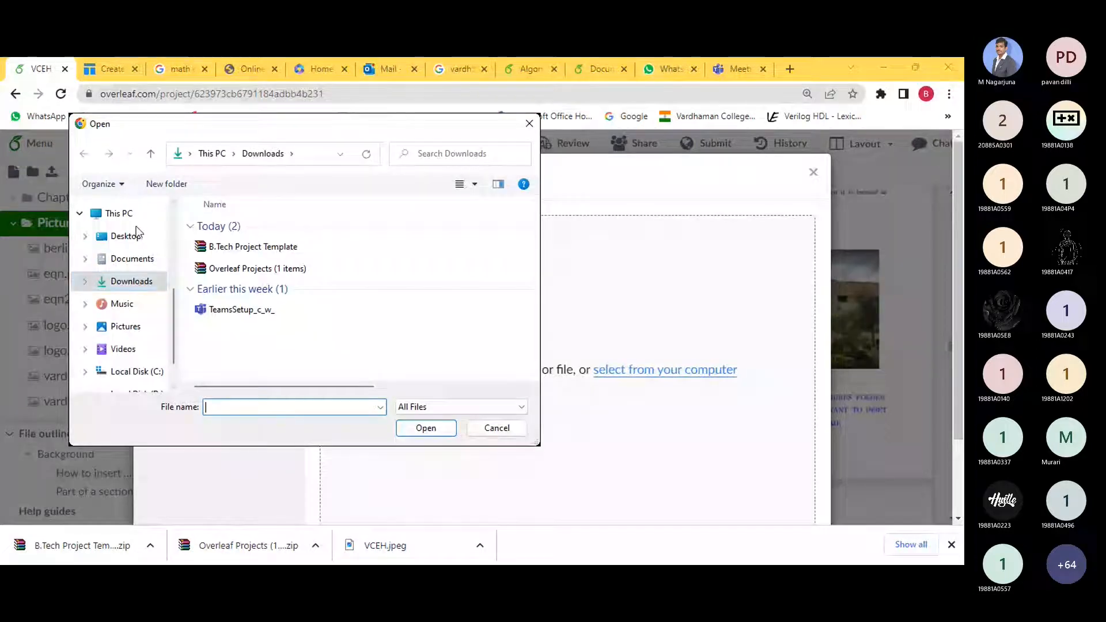
{"action": "left_click", "coordinate": [124, 236]}
{"action": "scroll", "coordinate": [291, 331], "scroll_direction": "down", "scroll_amount": 1}
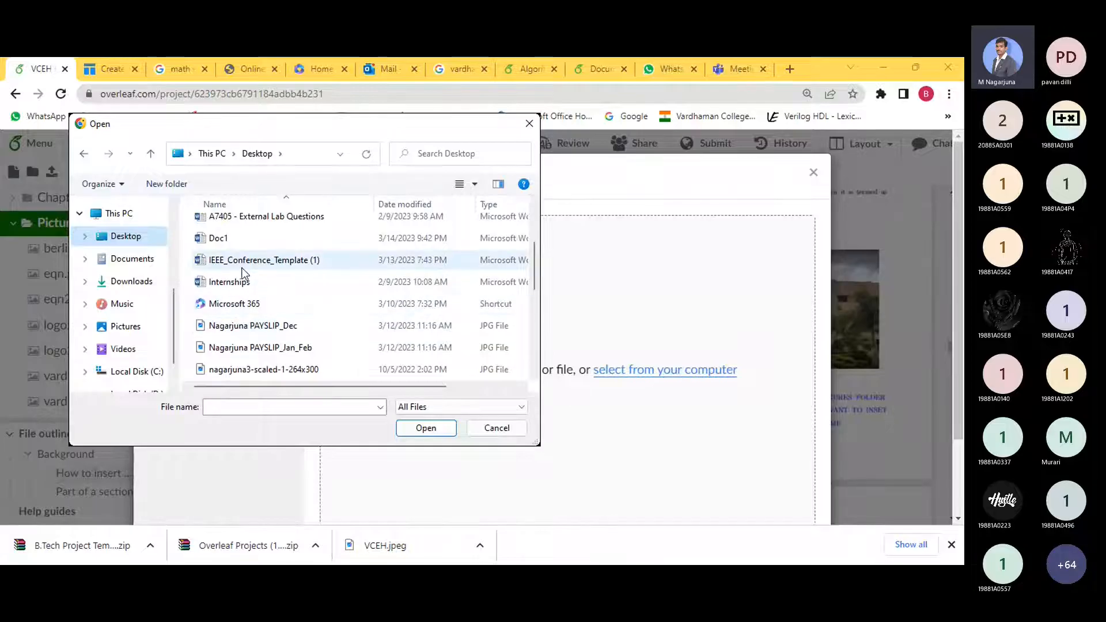
{"action": "scroll", "coordinate": [250, 305], "scroll_direction": "down", "scroll_amount": 2}
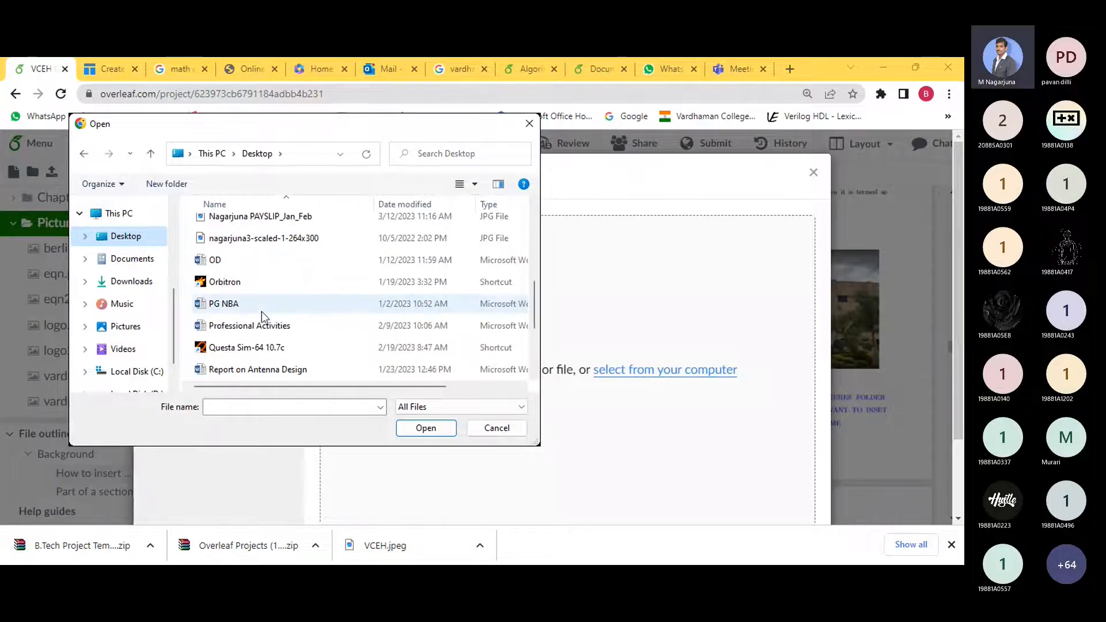
{"action": "scroll", "coordinate": [262, 313], "scroll_direction": "down", "scroll_amount": 1}
{"action": "scroll", "coordinate": [287, 344], "scroll_direction": "up", "scroll_amount": 1}
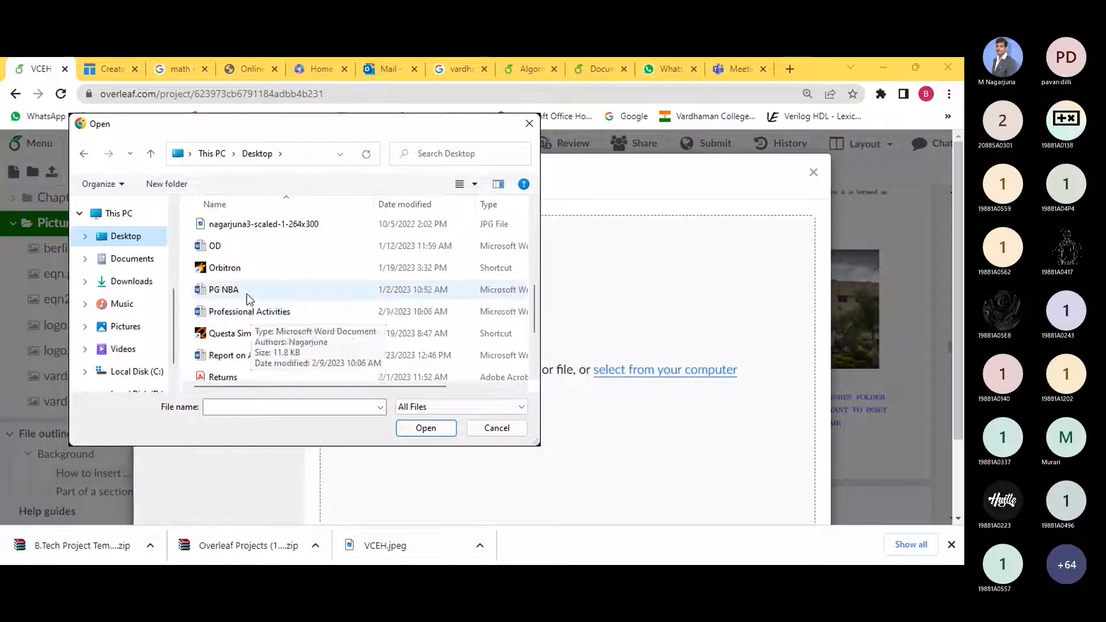
{"action": "scroll", "coordinate": [263, 303], "scroll_direction": "down", "scroll_amount": 2}
{"action": "left_click", "coordinate": [253, 355]}
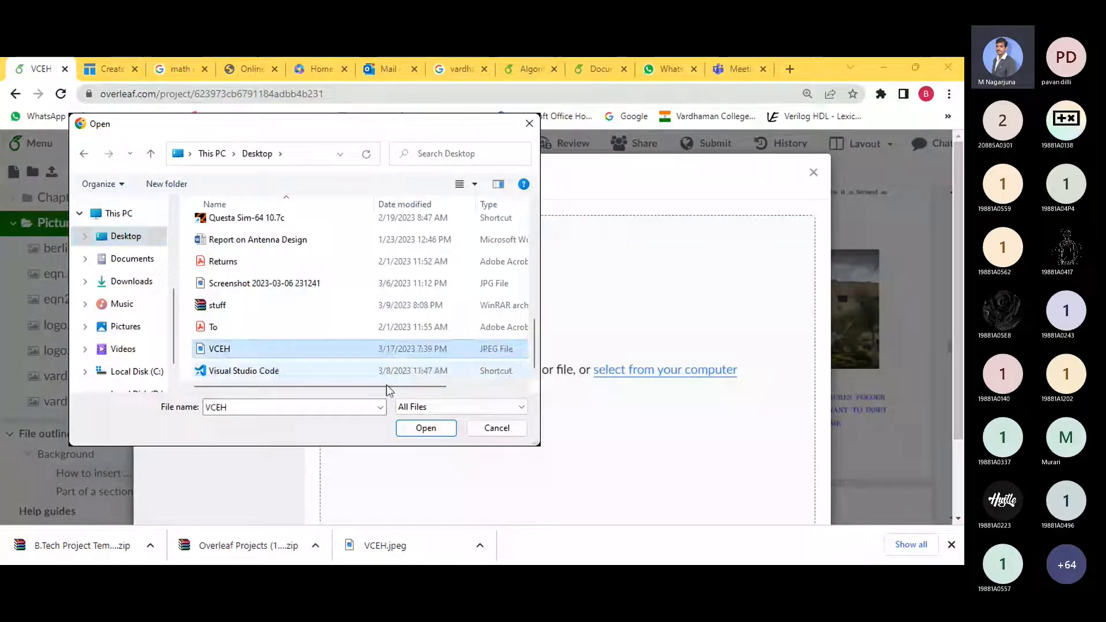
{"action": "left_click", "coordinate": [426, 427]}
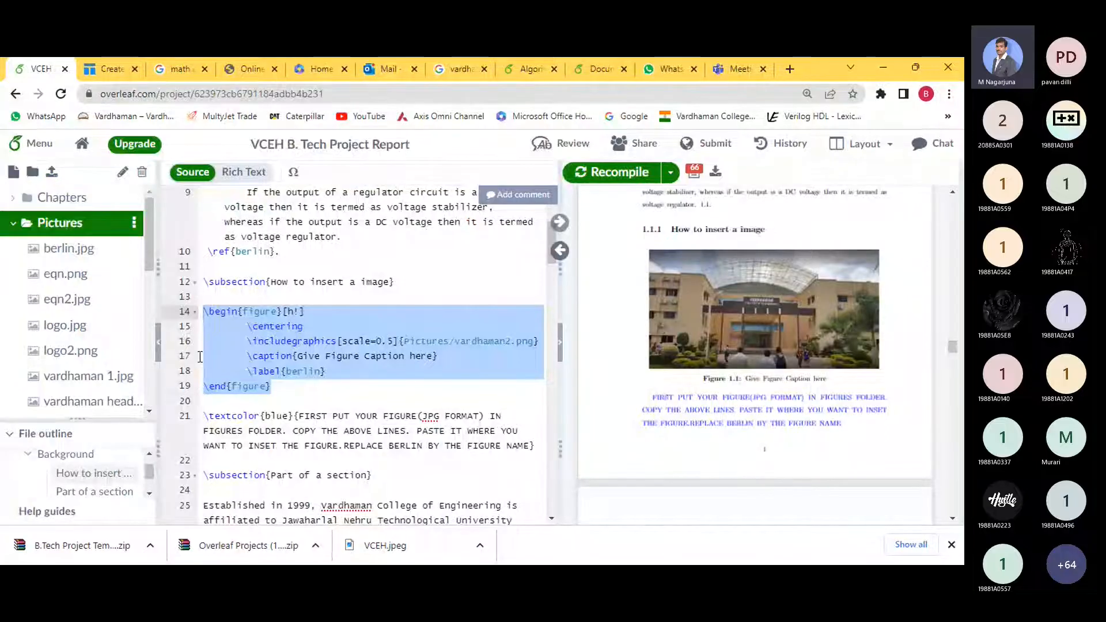
- Start an upload into Pictures and browse the computer's Desktop to the VCEH JPEG
{"action": "scroll", "coordinate": [109, 321], "scroll_direction": "down", "scroll_amount": 2}
{"action": "scroll", "coordinate": [109, 311], "scroll_direction": "up", "scroll_amount": 2}
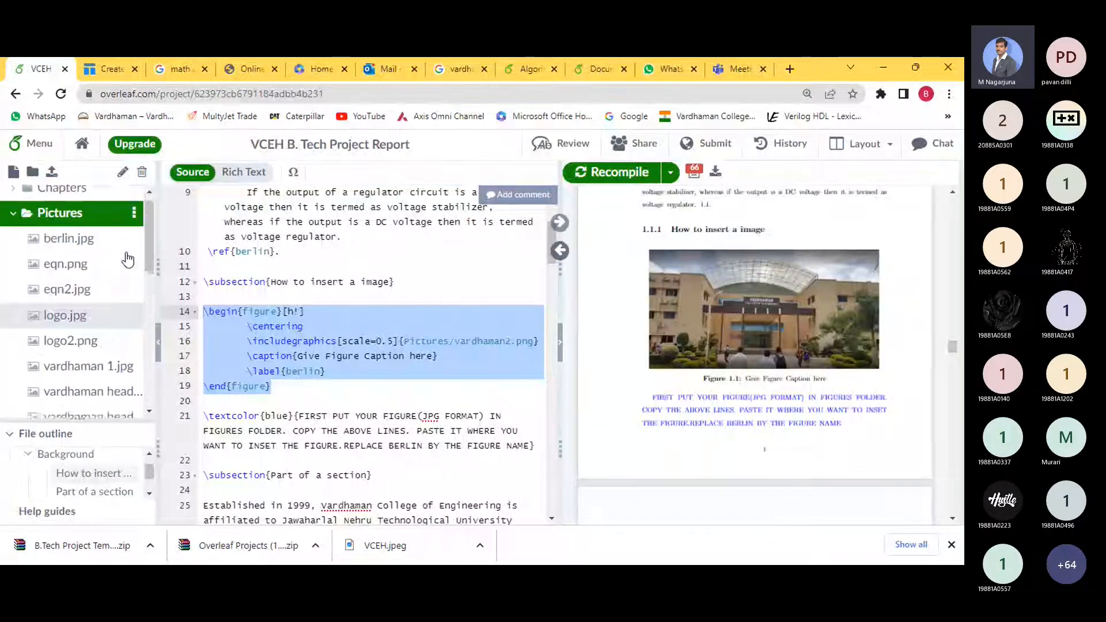
{"action": "left_click", "coordinate": [134, 222]}
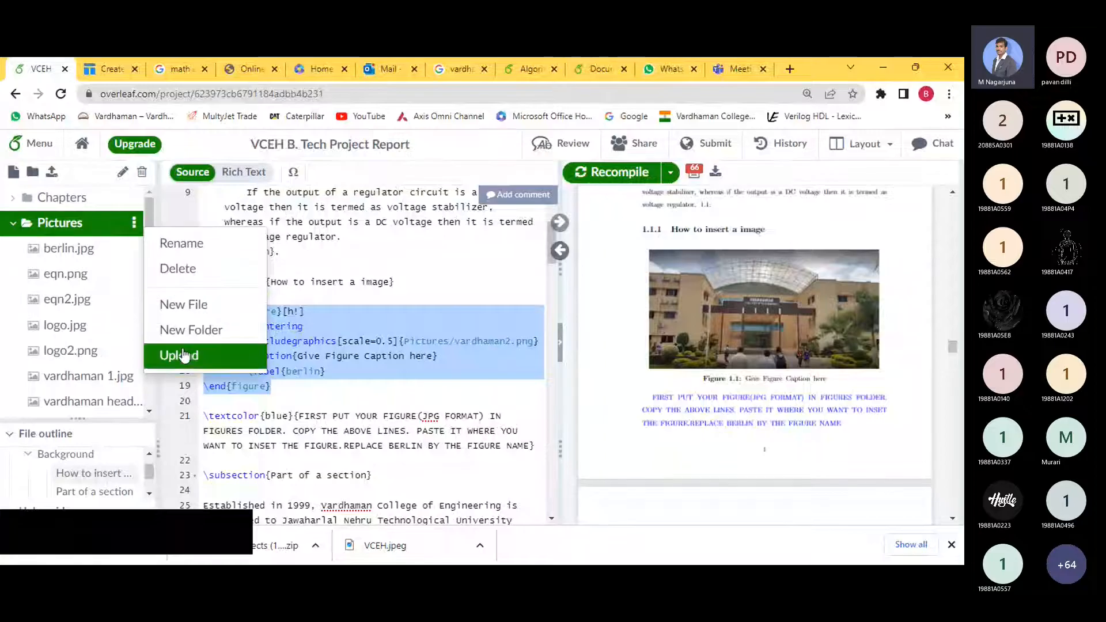
{"action": "left_click", "coordinate": [233, 353]}
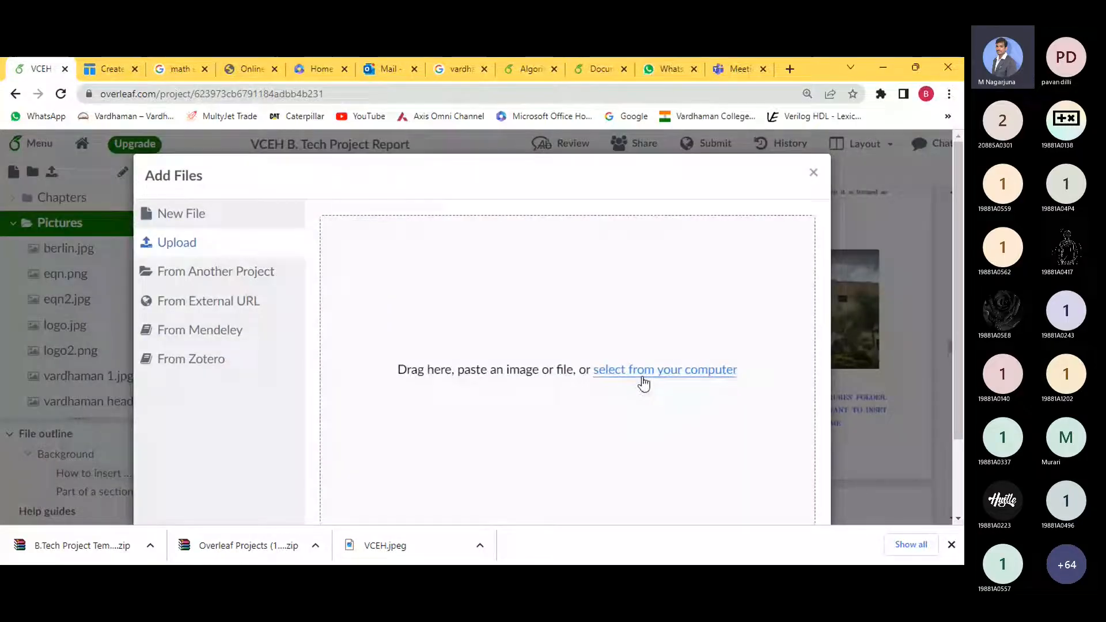
{"action": "left_click", "coordinate": [641, 371]}
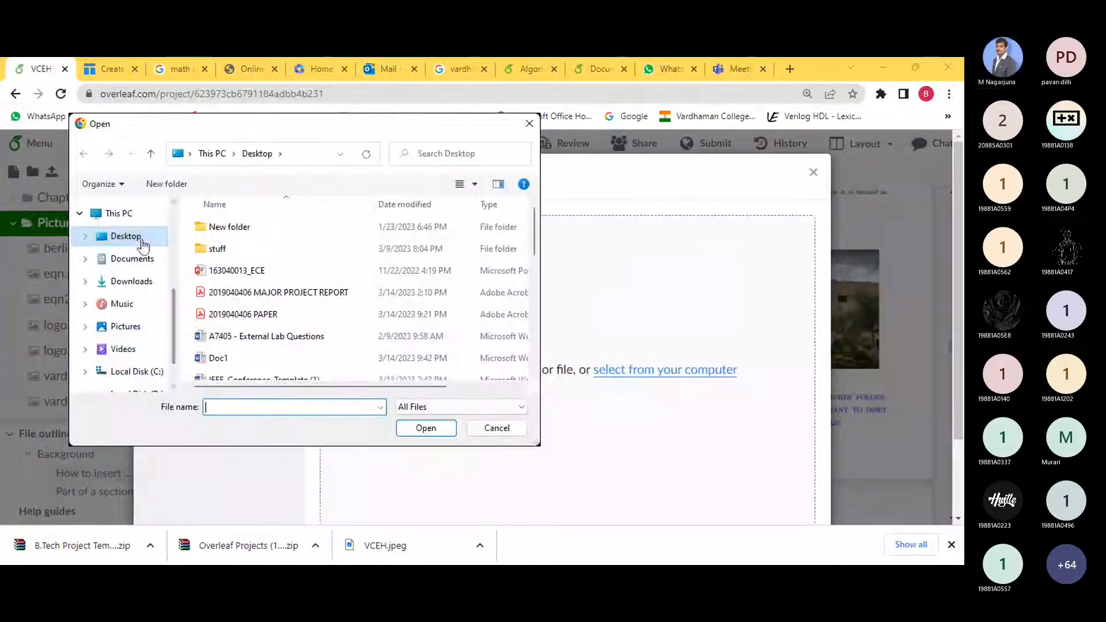
{"action": "left_click_drag", "start_coordinate": [534, 248], "coordinate": [543, 357]}
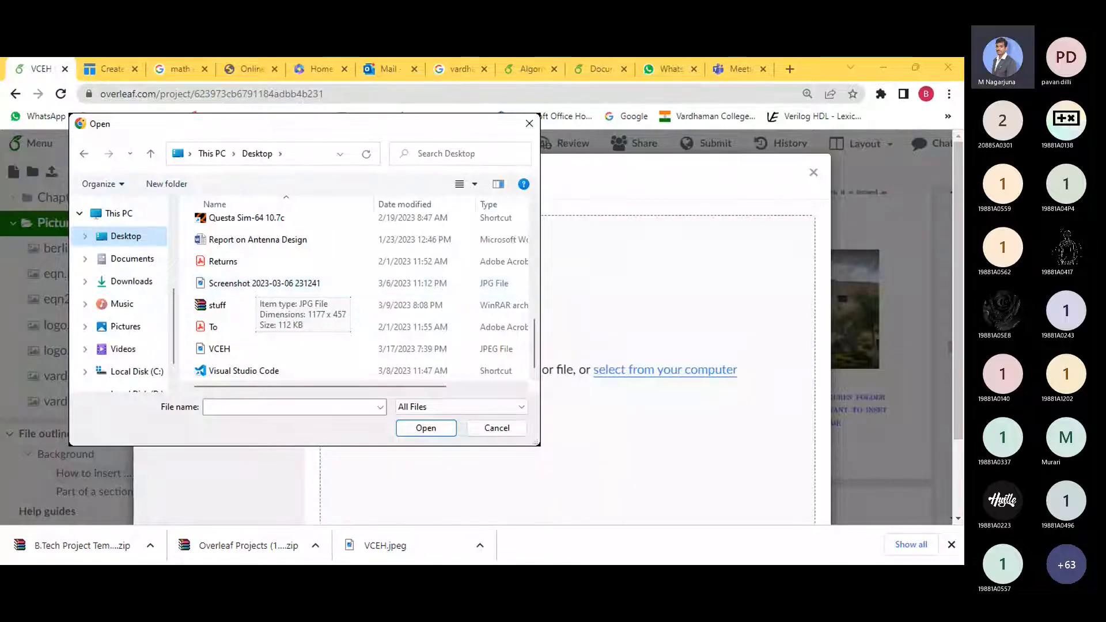
{"action": "left_click", "coordinate": [536, 496]}
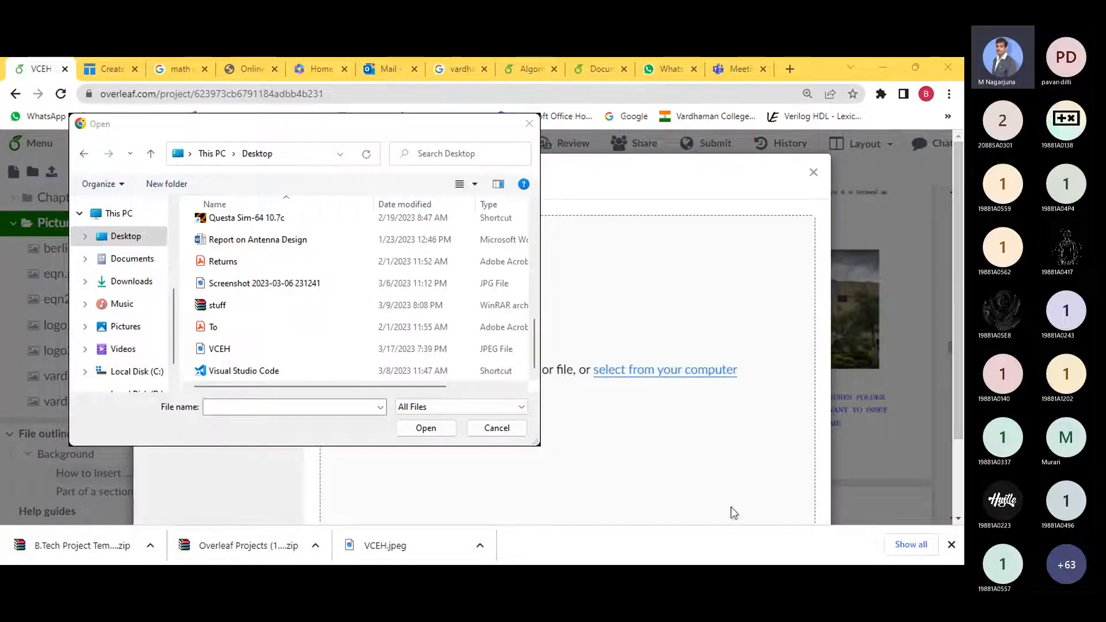
{"action": "left_click", "coordinate": [459, 154]}
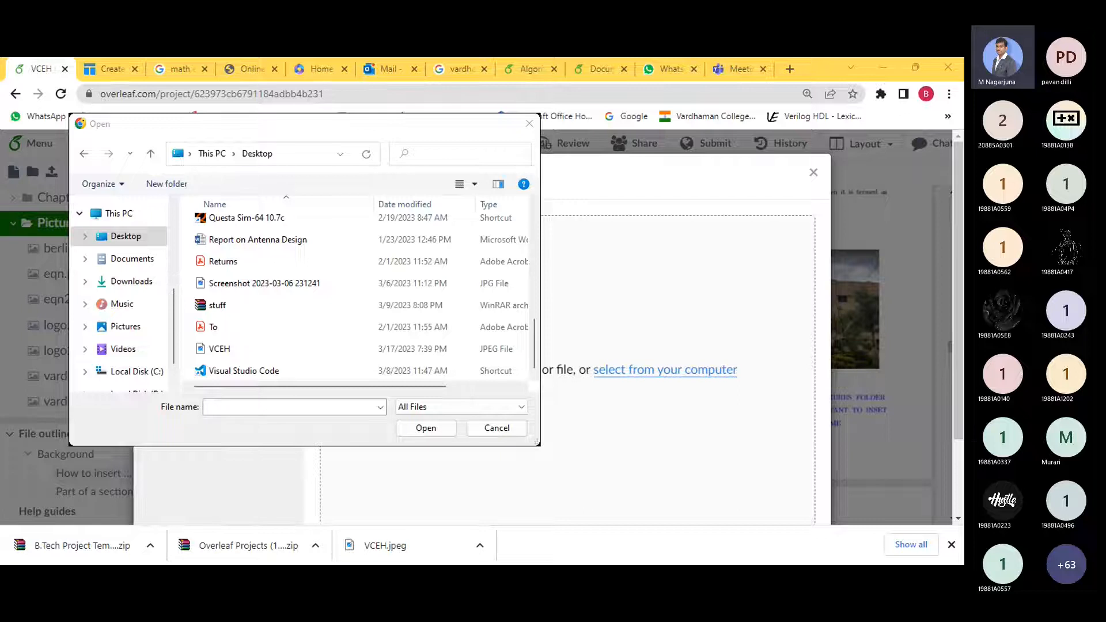
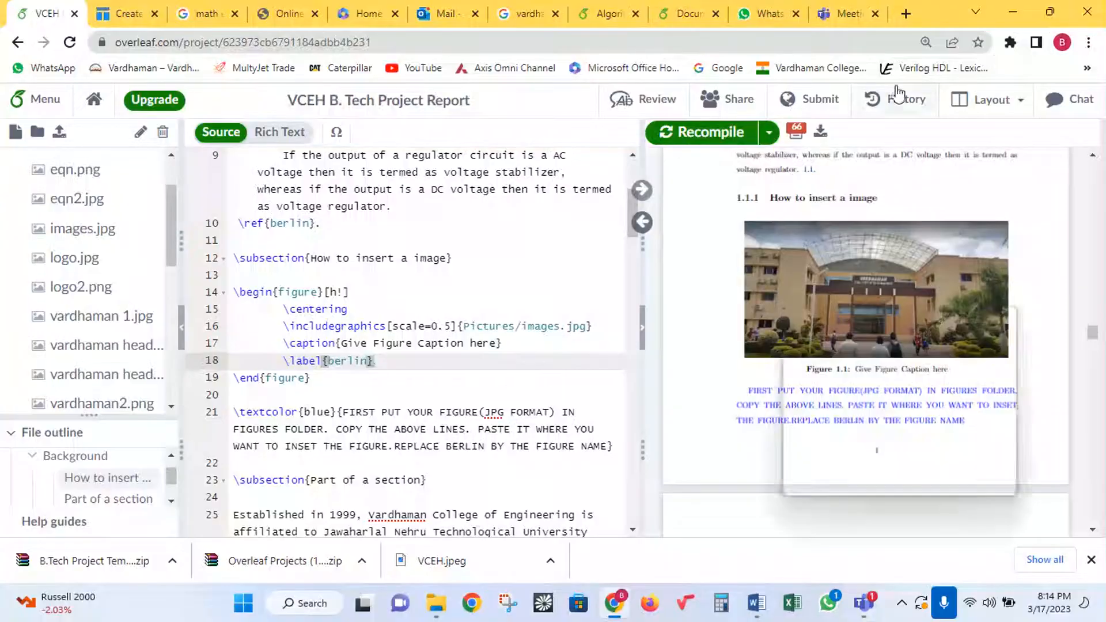
- Try uploading the images file from the Desktop into Pictures, then cancel the upload
{"action": "left_click", "coordinate": [1009, 13]}
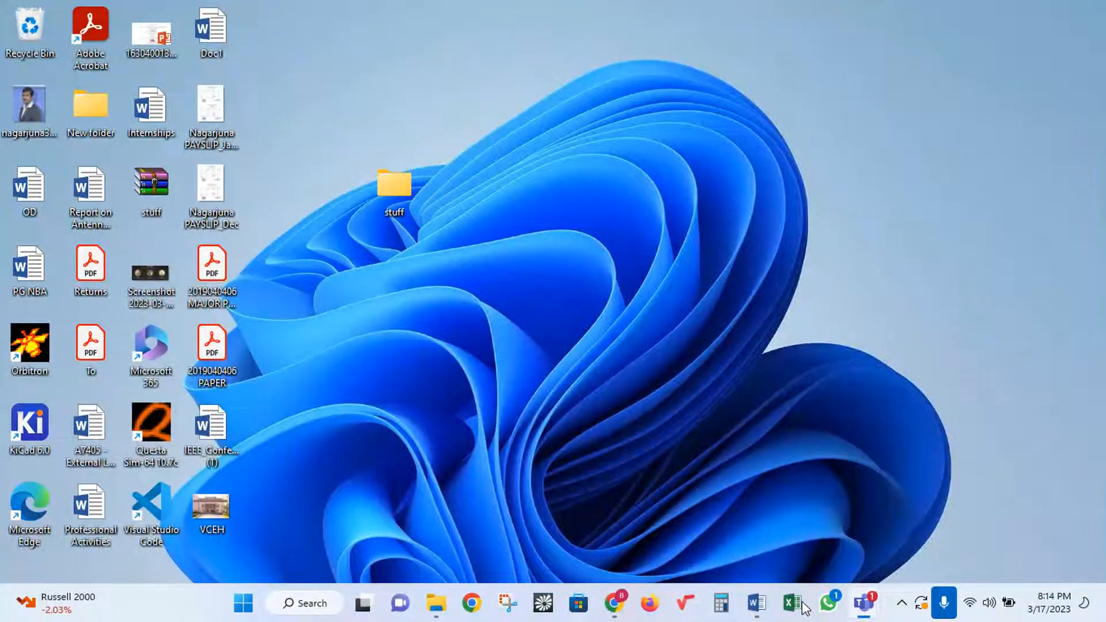
{"action": "mouse_move", "coordinate": [622, 604]}
{"action": "left_click", "coordinate": [622, 470]}
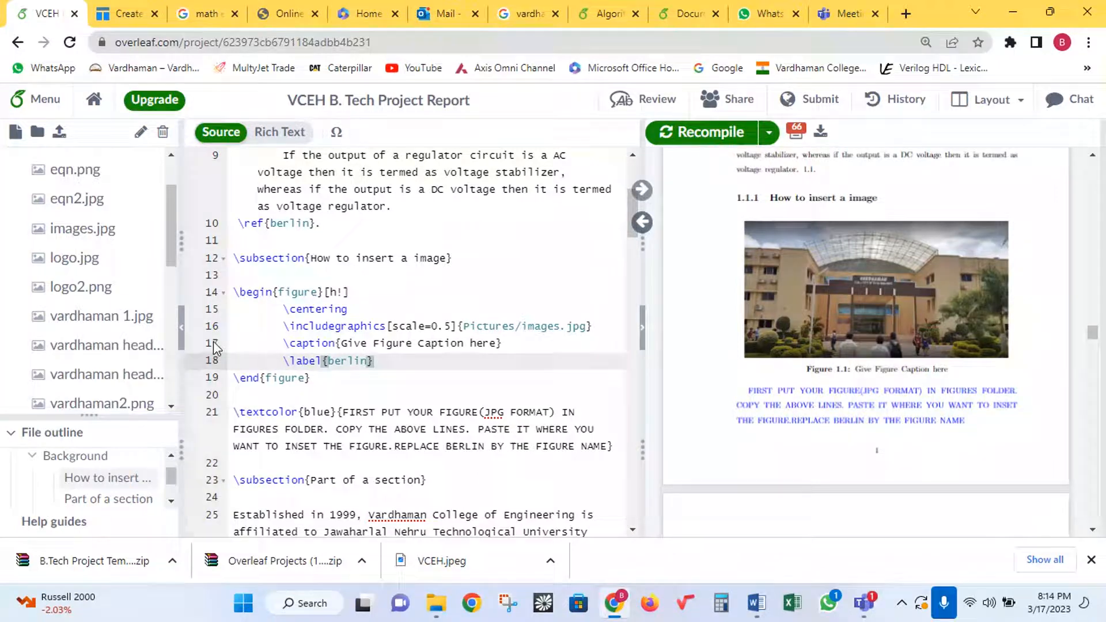
{"action": "left_click_drag", "start_coordinate": [175, 240], "coordinate": [132, 206]}
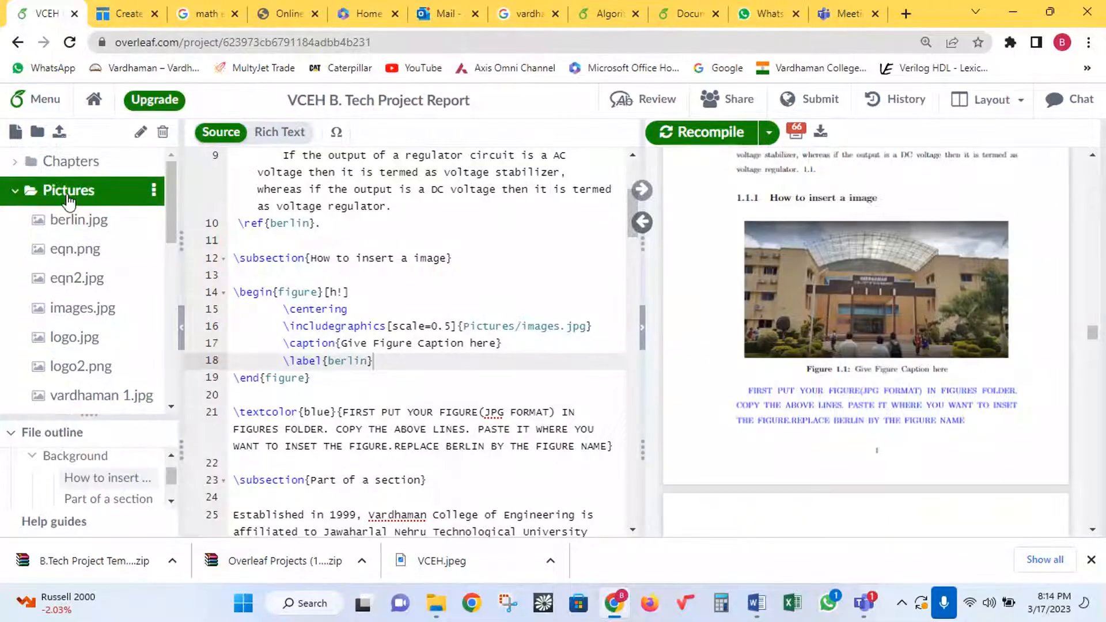
{"action": "left_click", "coordinate": [154, 194]}
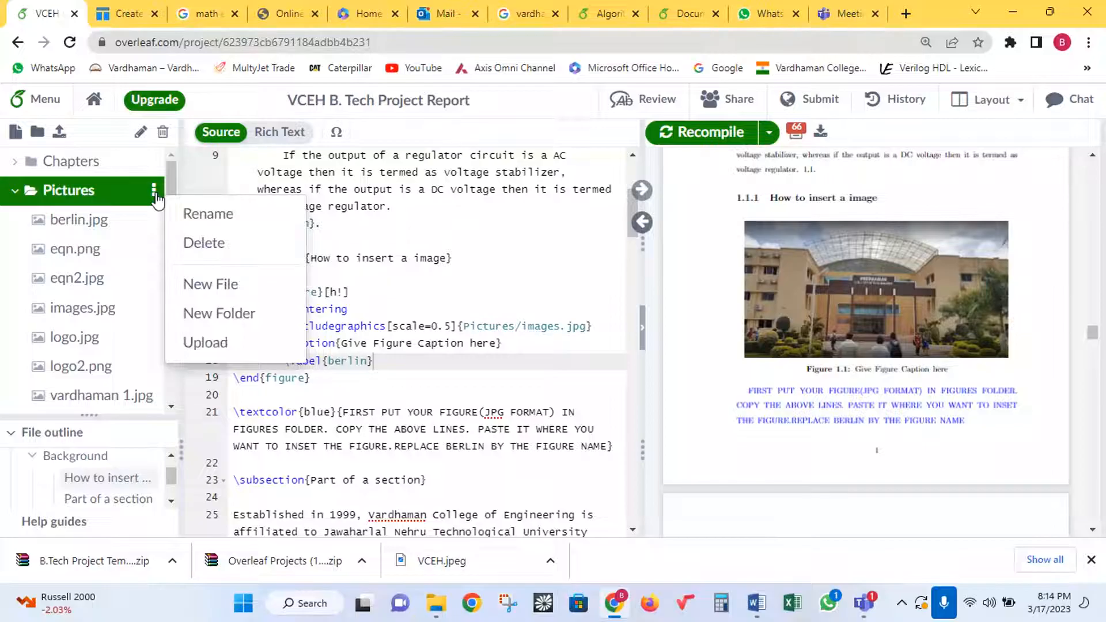
{"action": "left_click", "coordinate": [207, 346]}
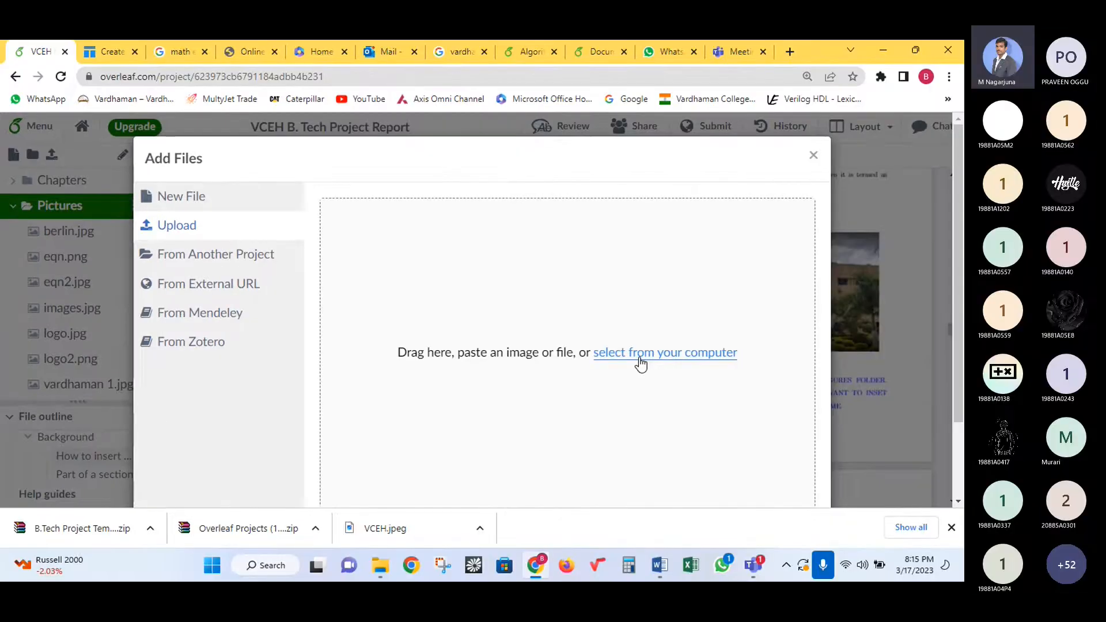
{"action": "left_click", "coordinate": [639, 354]}
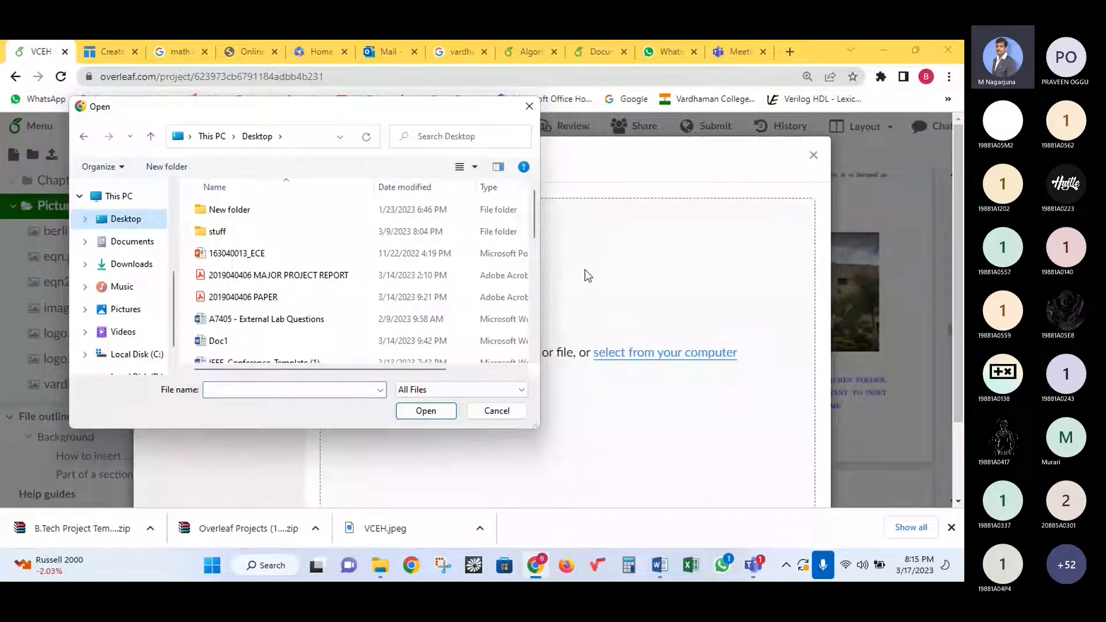
{"action": "left_click_drag", "start_coordinate": [535, 226], "coordinate": [531, 270]}
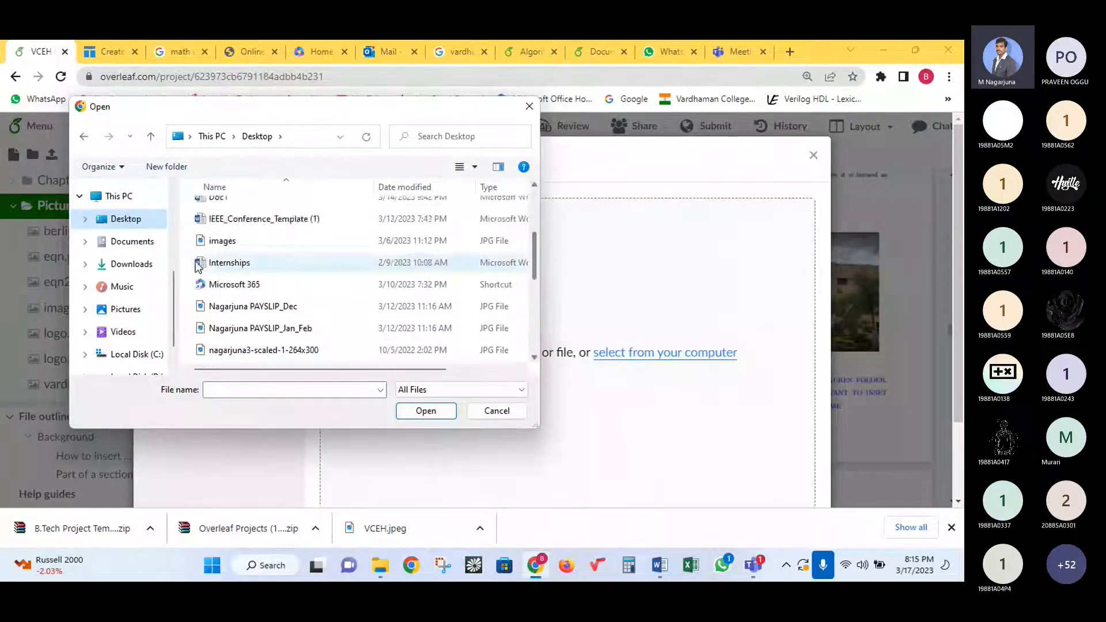
{"action": "left_click", "coordinate": [239, 243]}
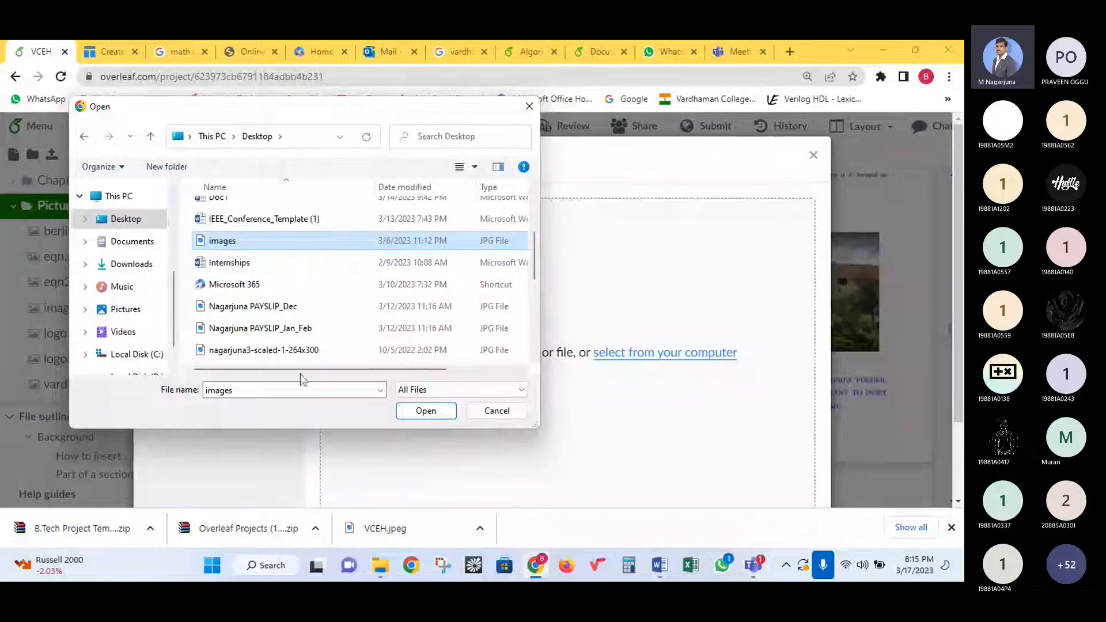
{"action": "left_click", "coordinate": [478, 413]}
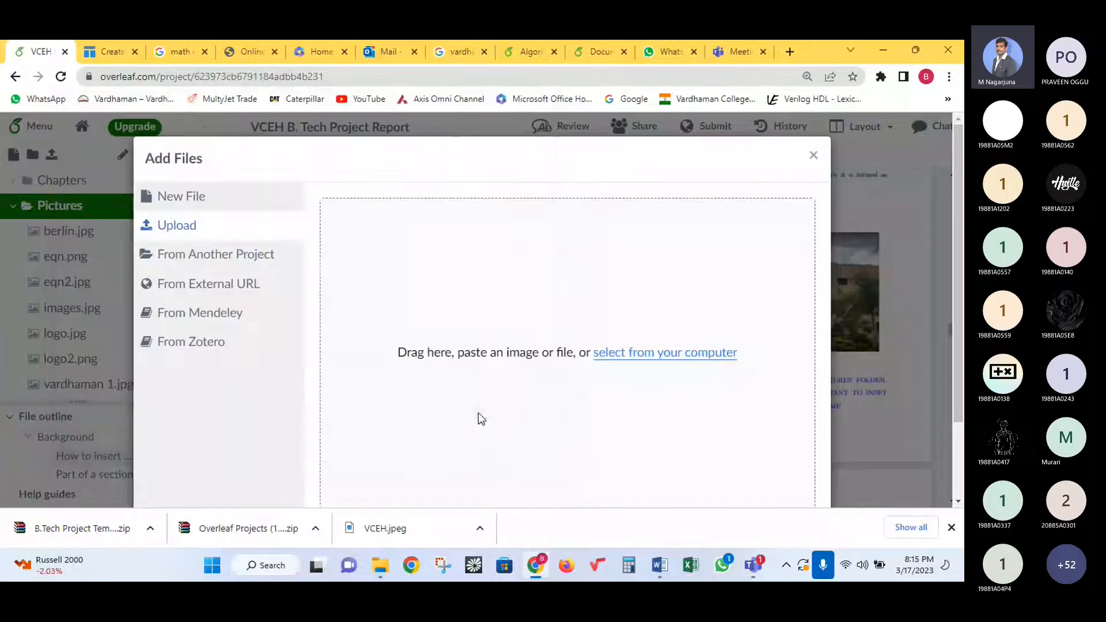
{"action": "left_click", "coordinate": [813, 155]}
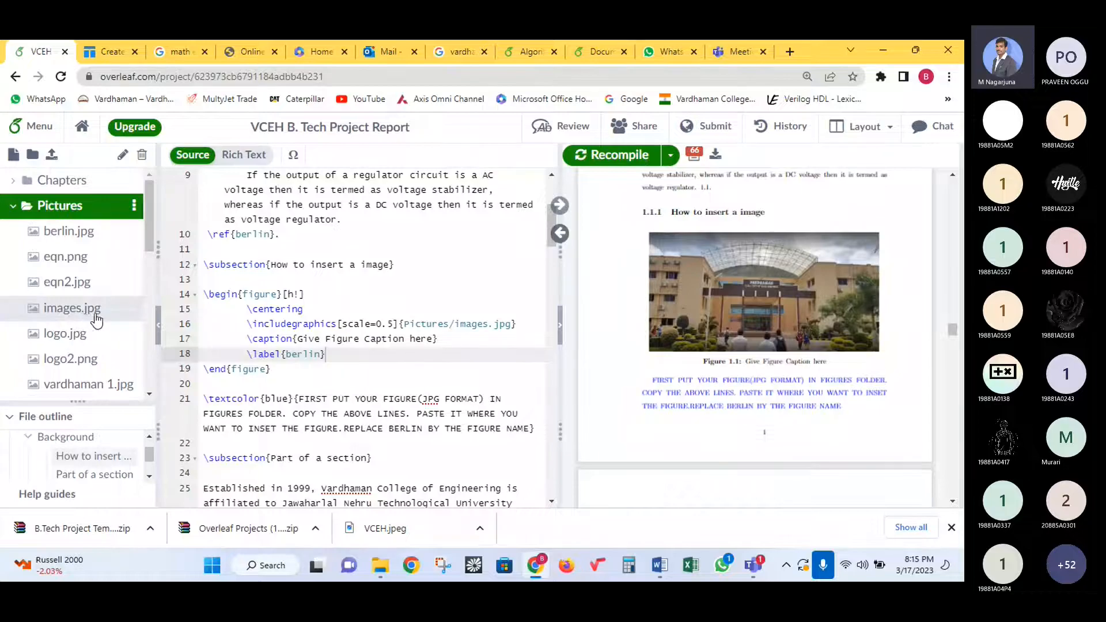
- Highlight \centering, scale=0.5 and the Pictures/images.jpg path in the figure code
{"action": "left_click", "coordinate": [298, 324]}
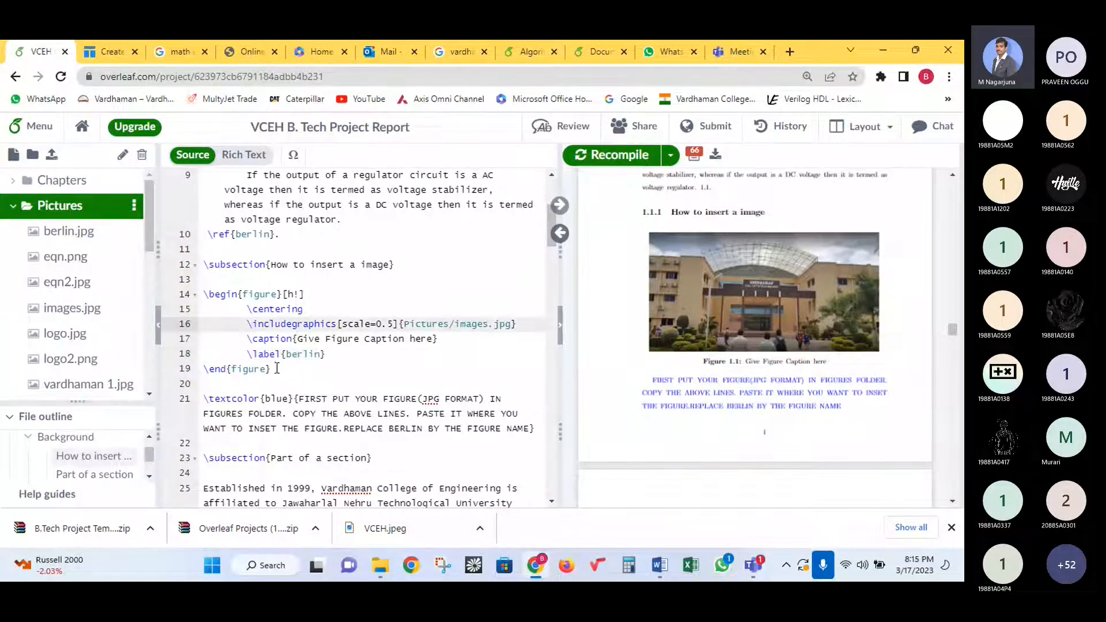
{"action": "left_click", "coordinate": [275, 369]}
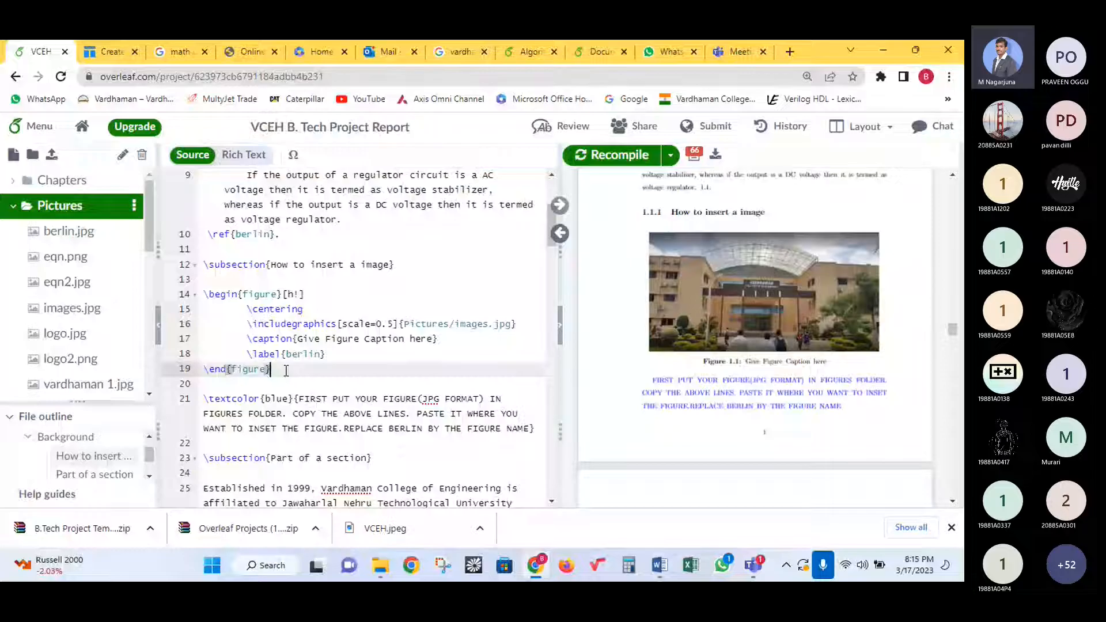
{"action": "left_click_drag", "start_coordinate": [247, 310], "coordinate": [314, 310]}
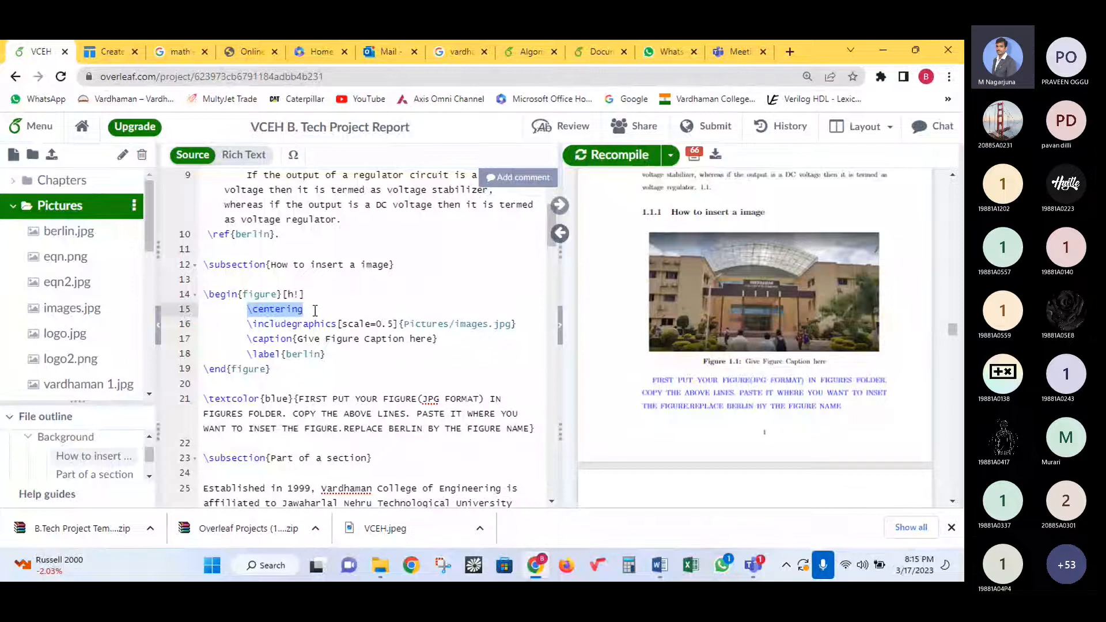
{"action": "left_click", "coordinate": [312, 324]}
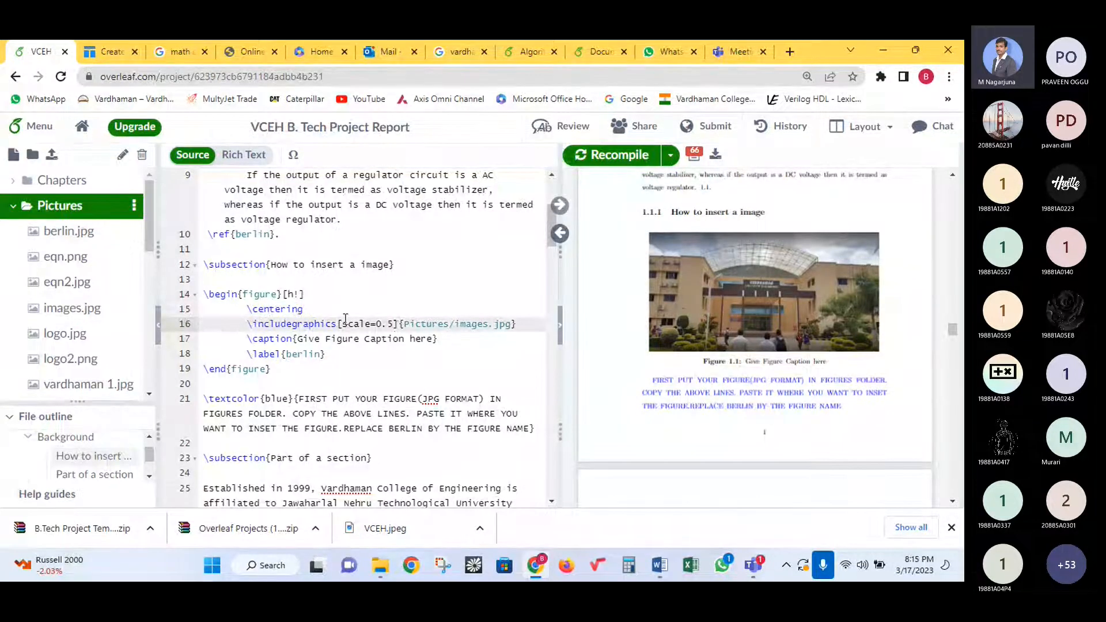
{"action": "left_click_drag", "start_coordinate": [343, 323], "coordinate": [394, 323]}
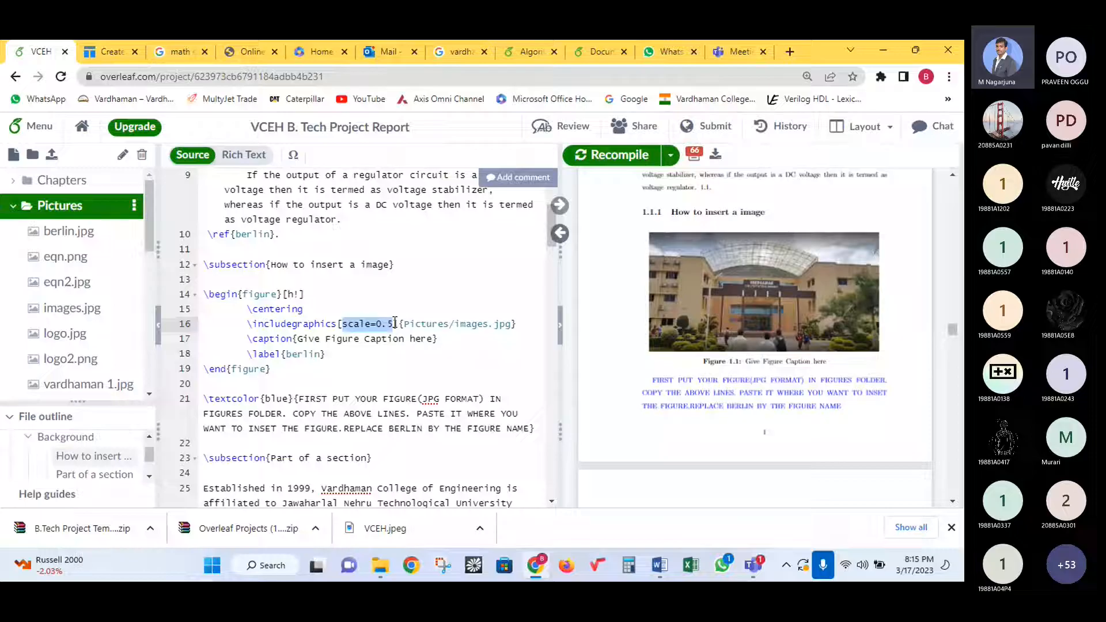
{"action": "left_click_drag", "start_coordinate": [403, 324], "coordinate": [511, 325]}
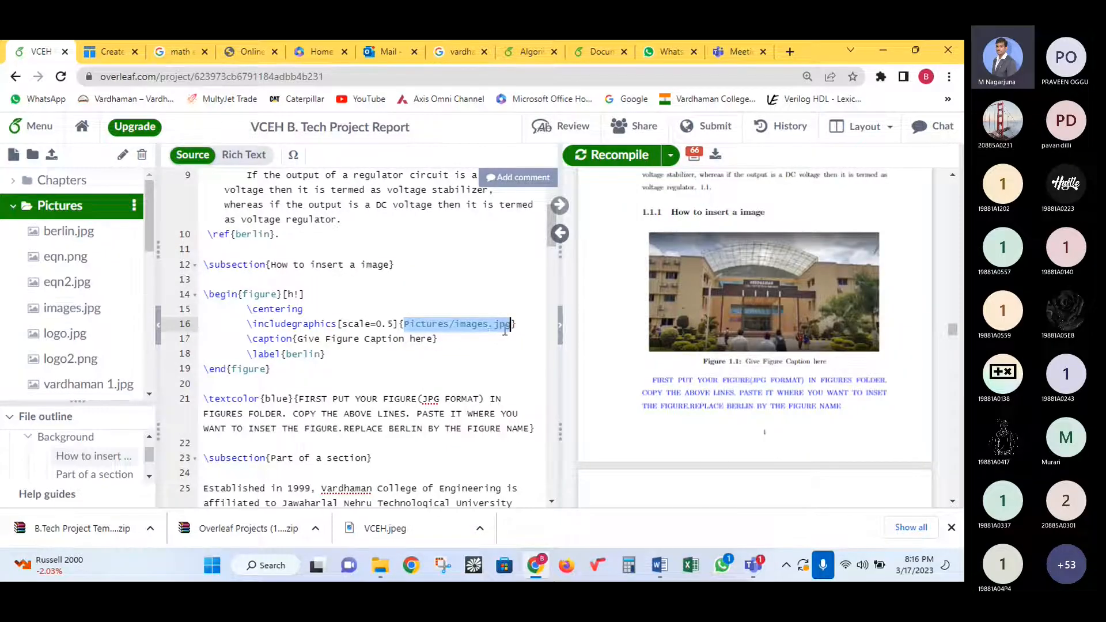
- Highlight the caption and label berlin, select figure lines 14–19, and recompile
{"action": "left_click", "coordinate": [297, 339]}
{"action": "left_click_drag", "start_coordinate": [297, 339], "coordinate": [433, 339]}
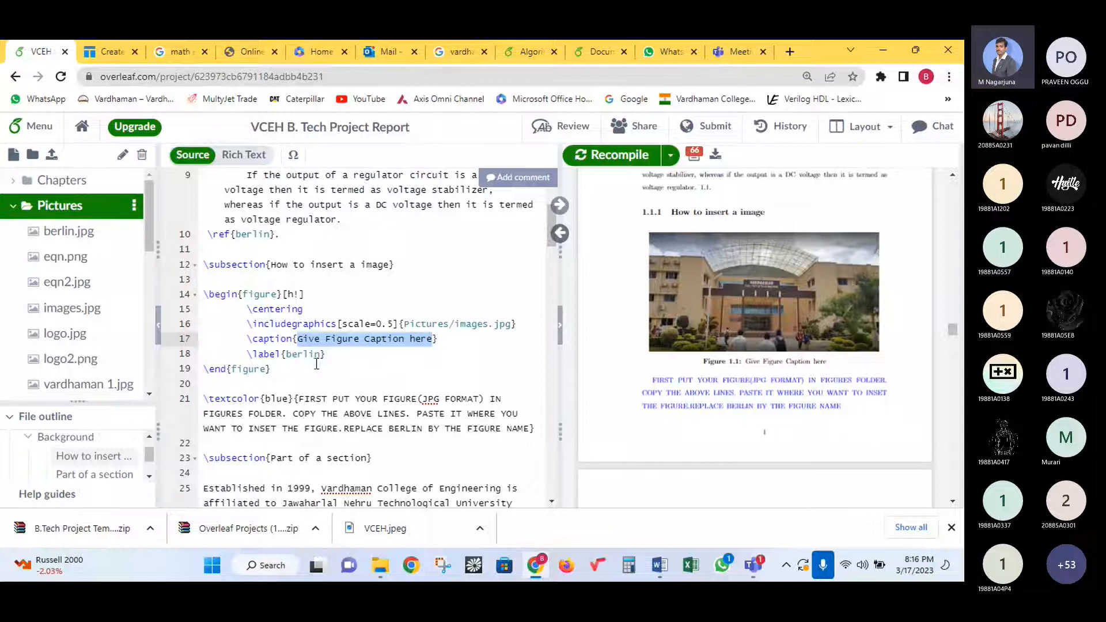
{"action": "double_click", "coordinate": [298, 356]}
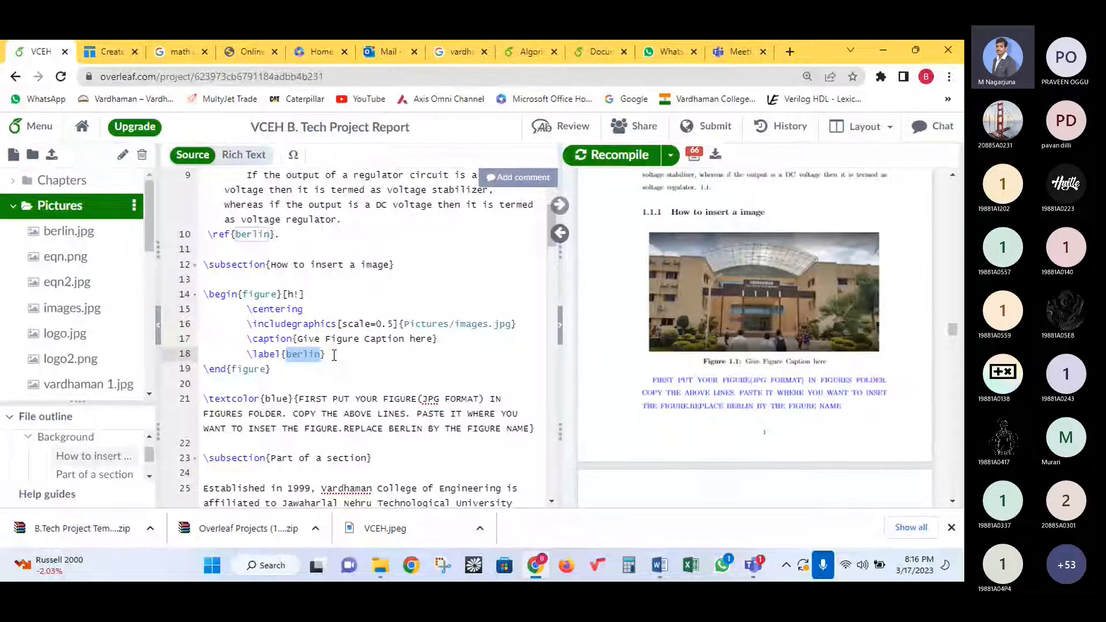
{"action": "left_click", "coordinate": [287, 372]}
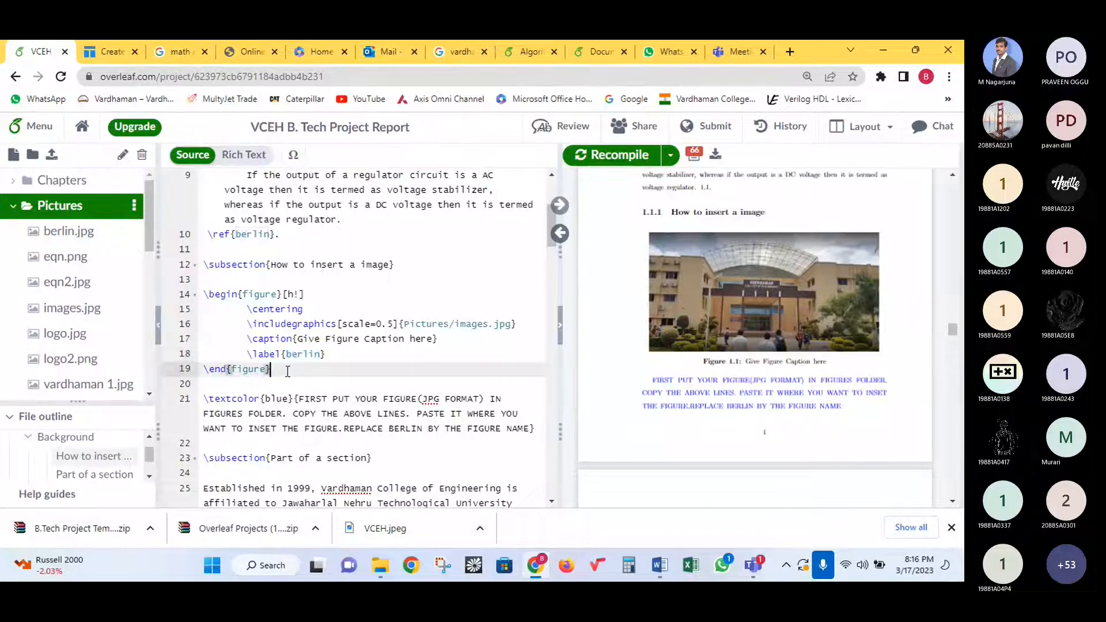
{"action": "left_click_drag", "start_coordinate": [204, 294], "coordinate": [273, 366]}
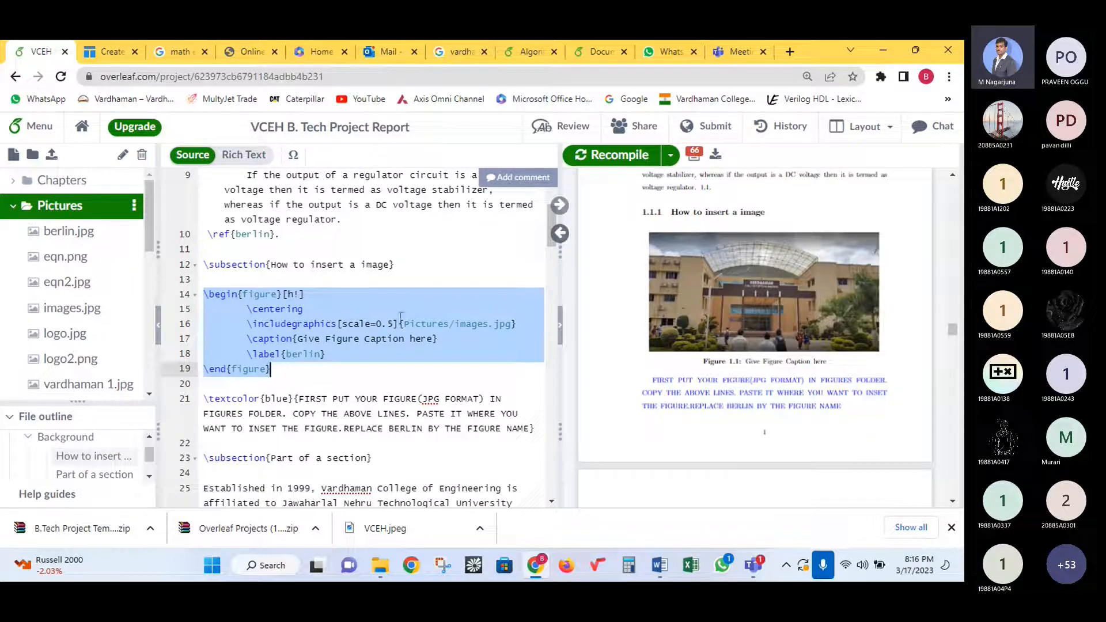
{"action": "left_click", "coordinate": [607, 157]}
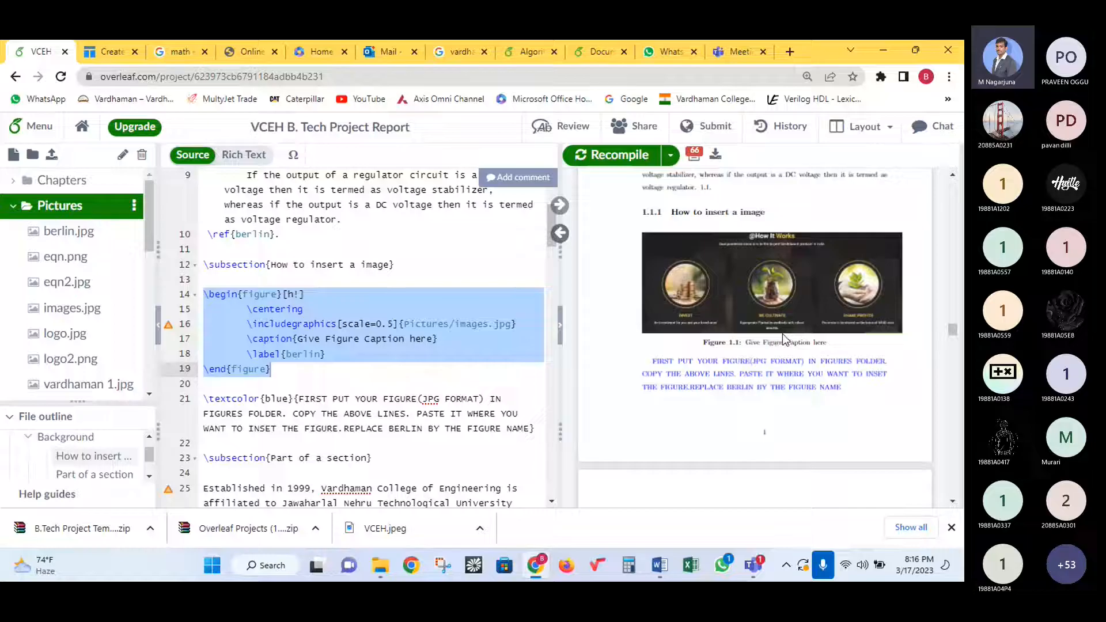
- Change the figure scale from 0.5 to 0.25, recompile, and reselect the figure block
{"action": "left_click", "coordinate": [379, 324]}
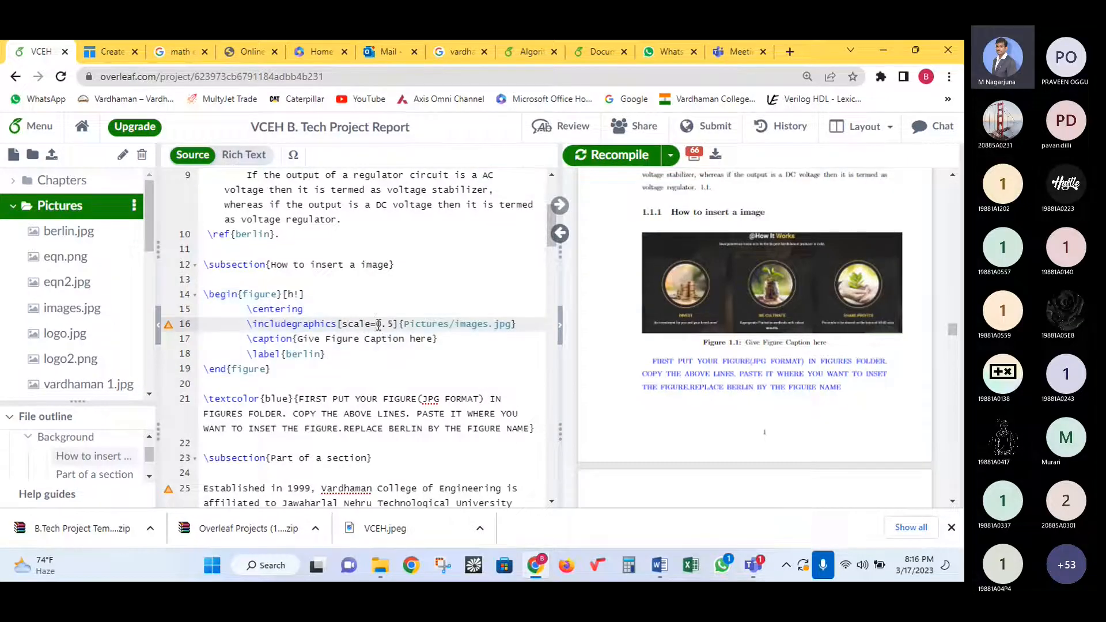
{"action": "left_click_drag", "start_coordinate": [376, 323], "coordinate": [394, 324]}
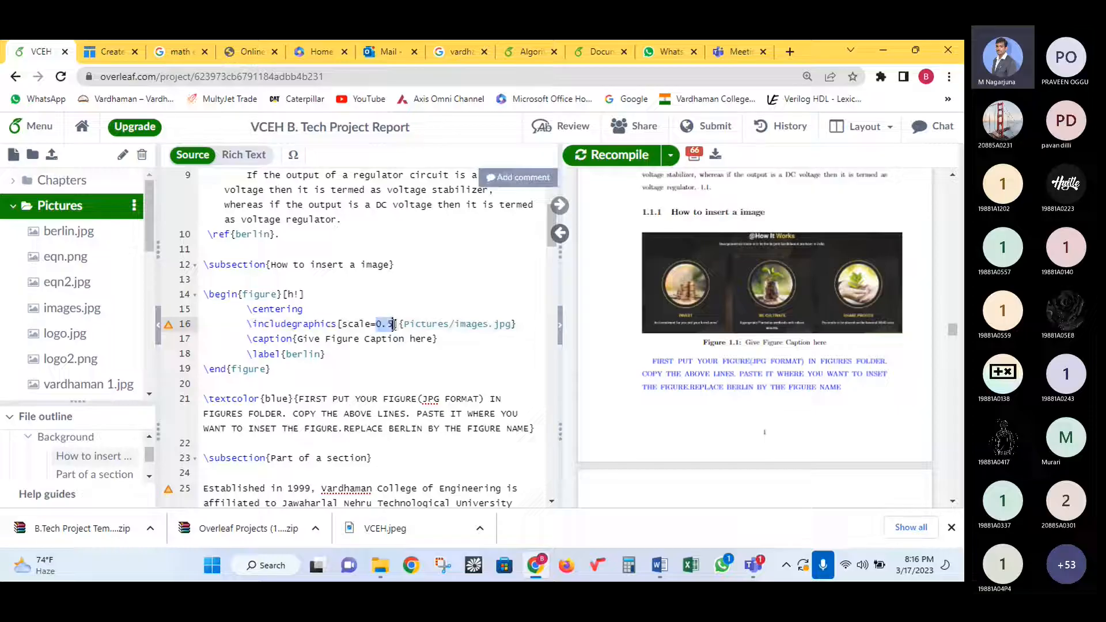
{"action": "type", "text": "0.25"}
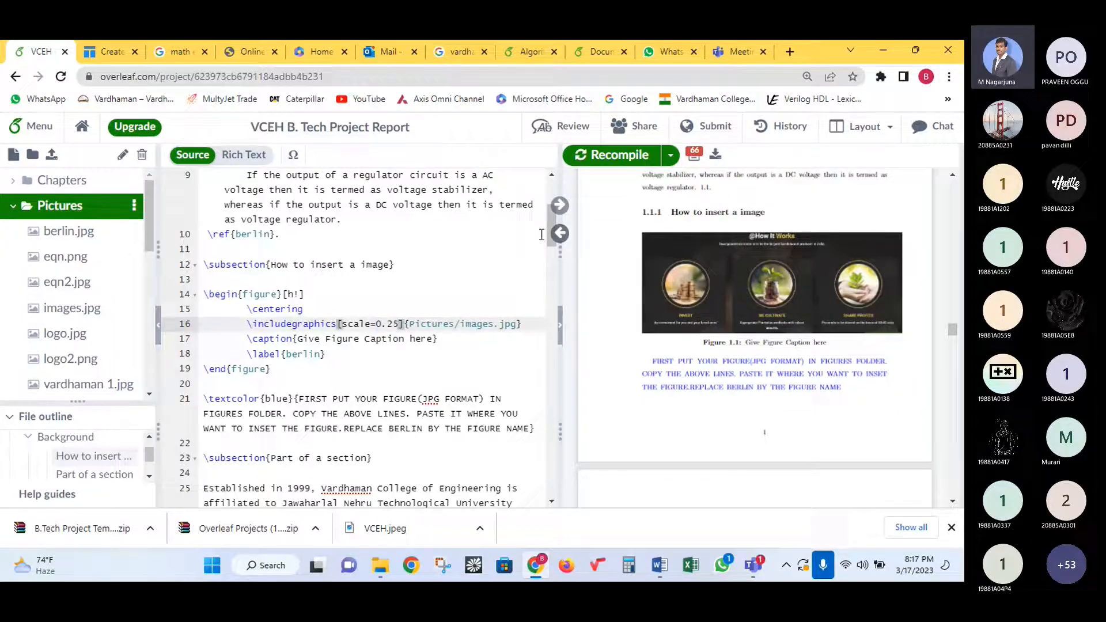
{"action": "left_click", "coordinate": [611, 158]}
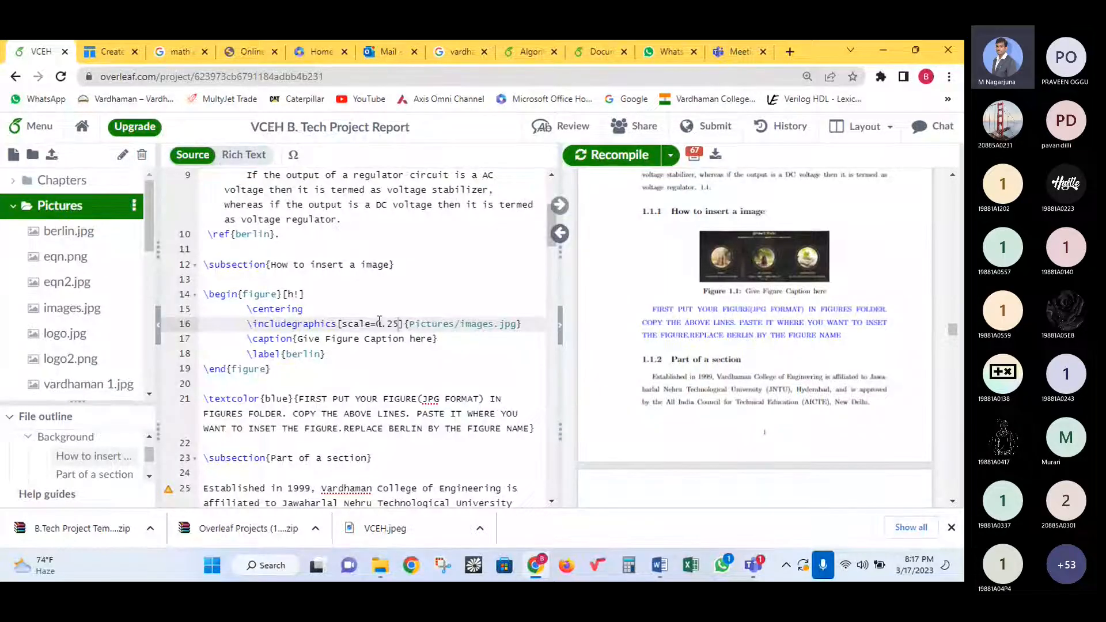
{"action": "left_click_drag", "start_coordinate": [271, 369], "coordinate": [203, 295]}
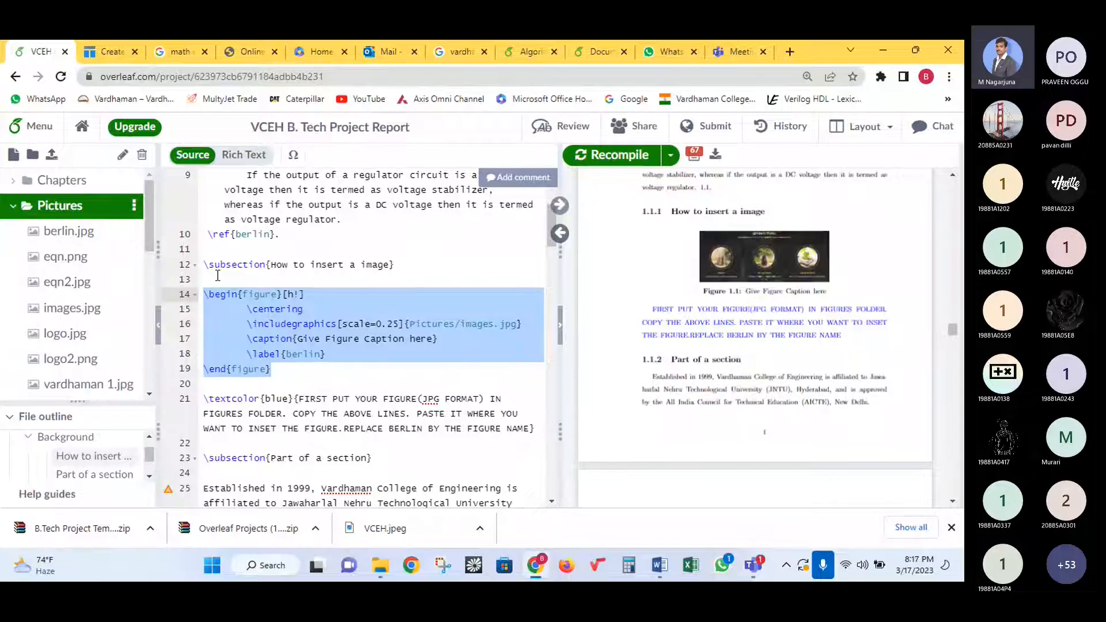
- Review scale=0.25, the image path, caption and label berlin, then select lines 16–18
{"action": "left_click_drag", "start_coordinate": [340, 355], "coordinate": [212, 320]}
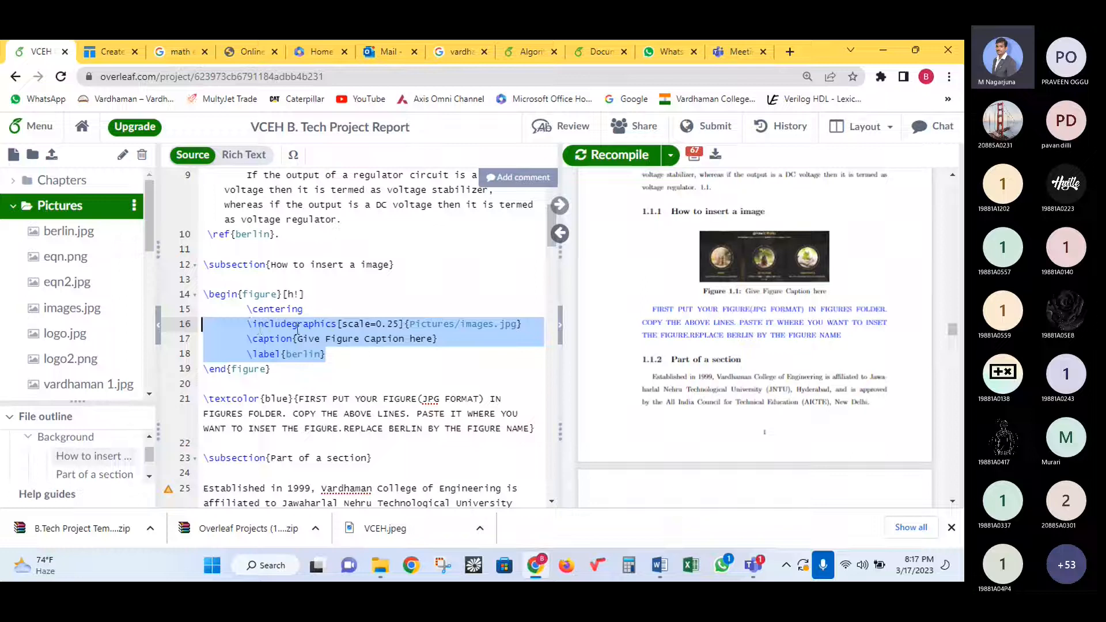
{"action": "left_click_drag", "start_coordinate": [339, 323], "coordinate": [400, 327]}
{"action": "left_click", "coordinate": [416, 324]}
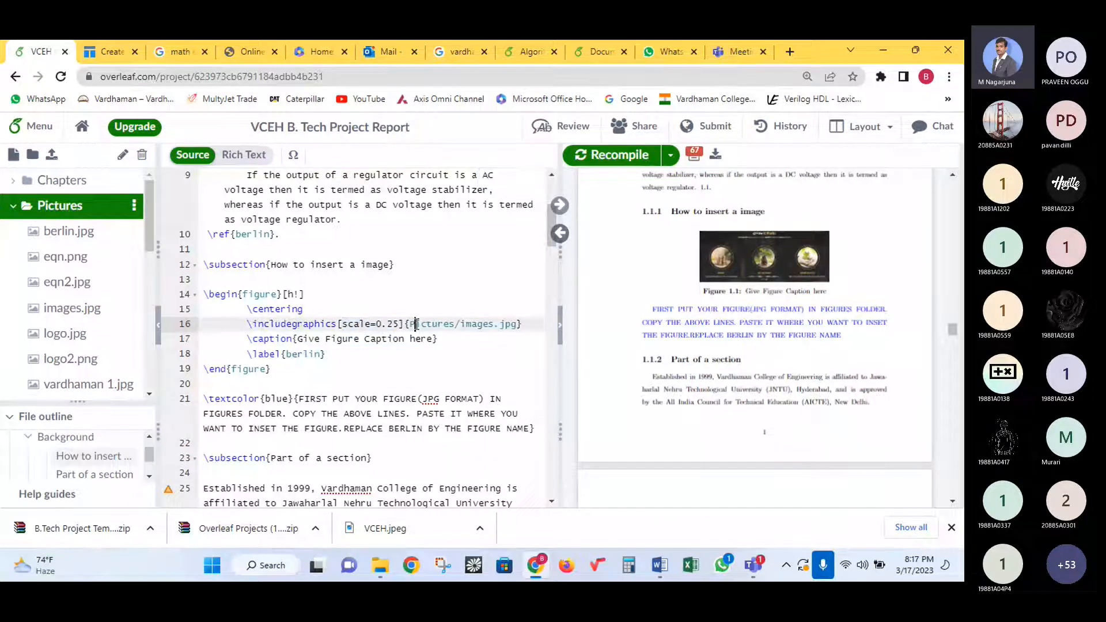
{"action": "left_click_drag", "start_coordinate": [297, 339], "coordinate": [433, 342]}
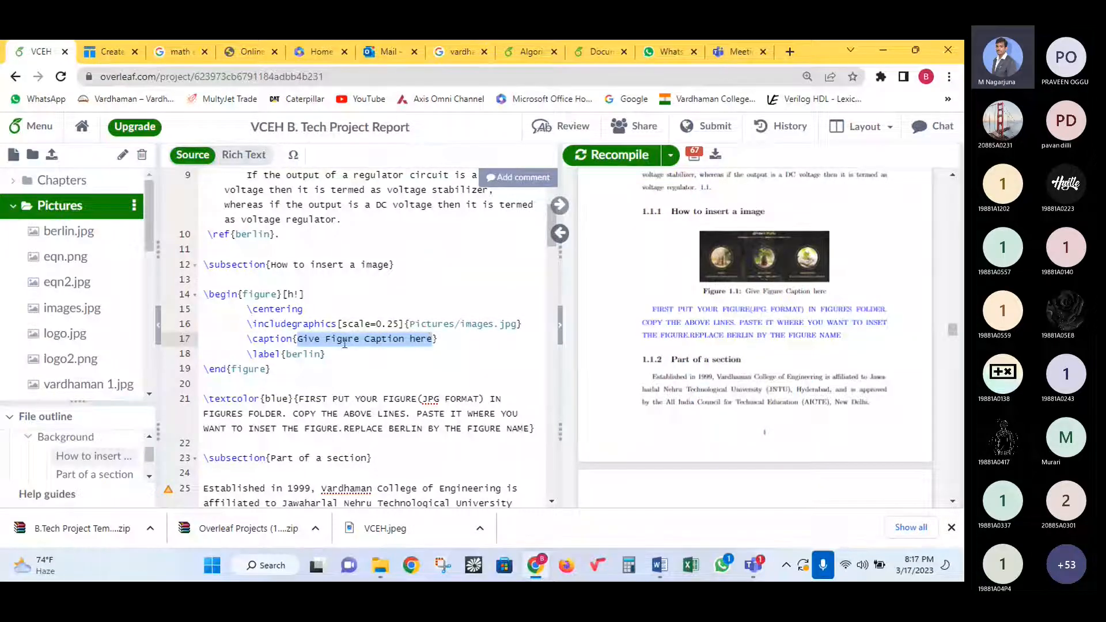
{"action": "double_click", "coordinate": [305, 354]}
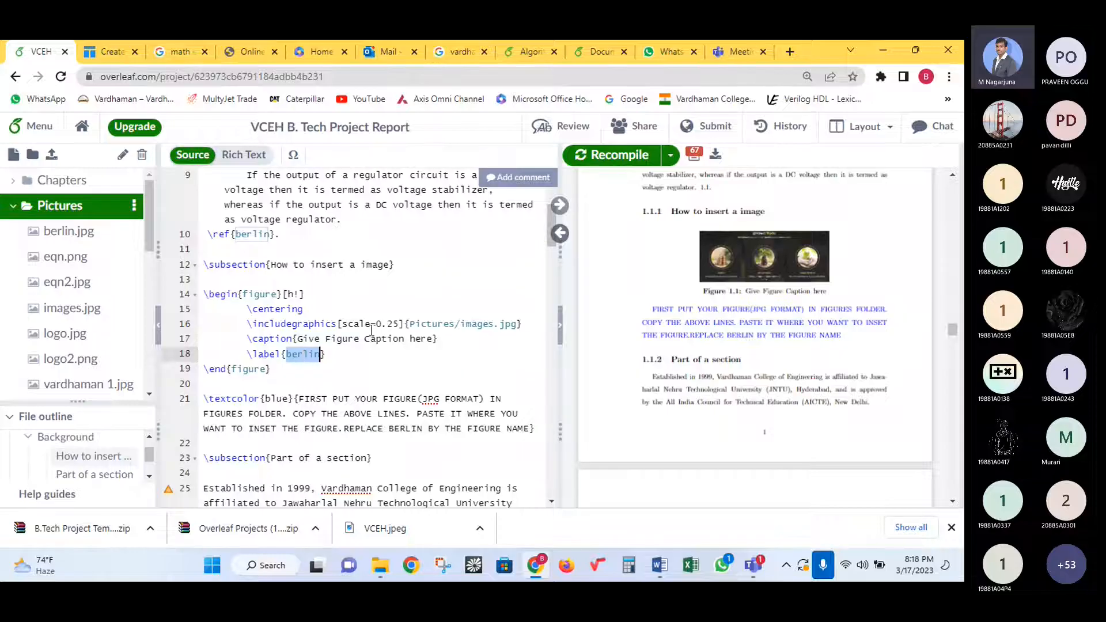
{"action": "left_click_drag", "start_coordinate": [331, 353], "coordinate": [216, 323]}
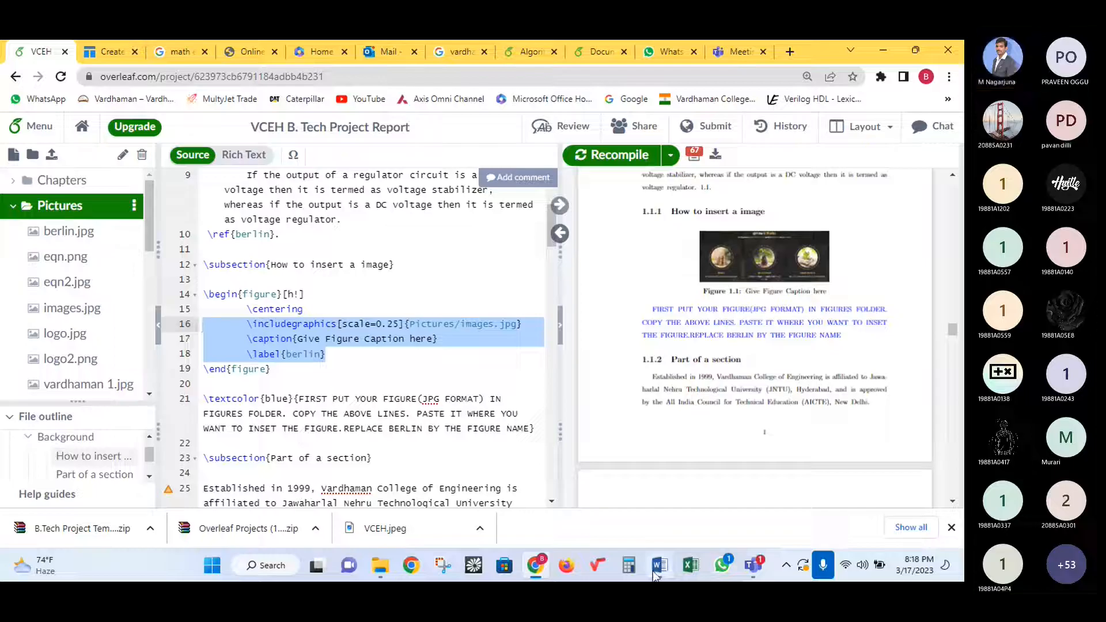
{"action": "mouse_move", "coordinate": [656, 575]}
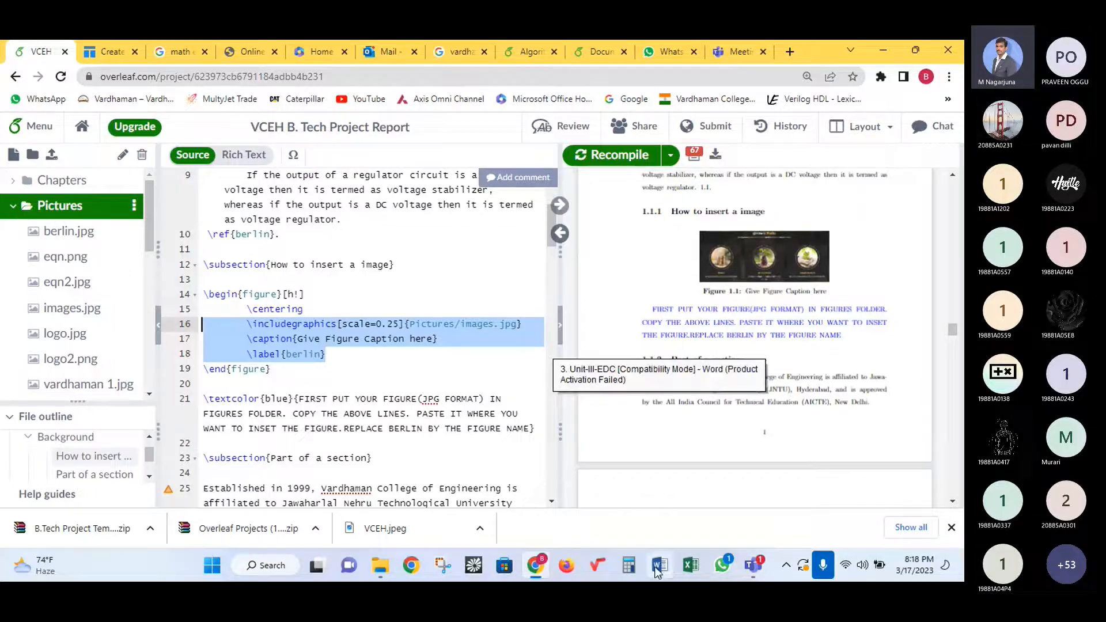
- In Word, launch MathType, dismiss its warning, and create a new blank Document1
{"action": "left_click", "coordinate": [657, 569]}
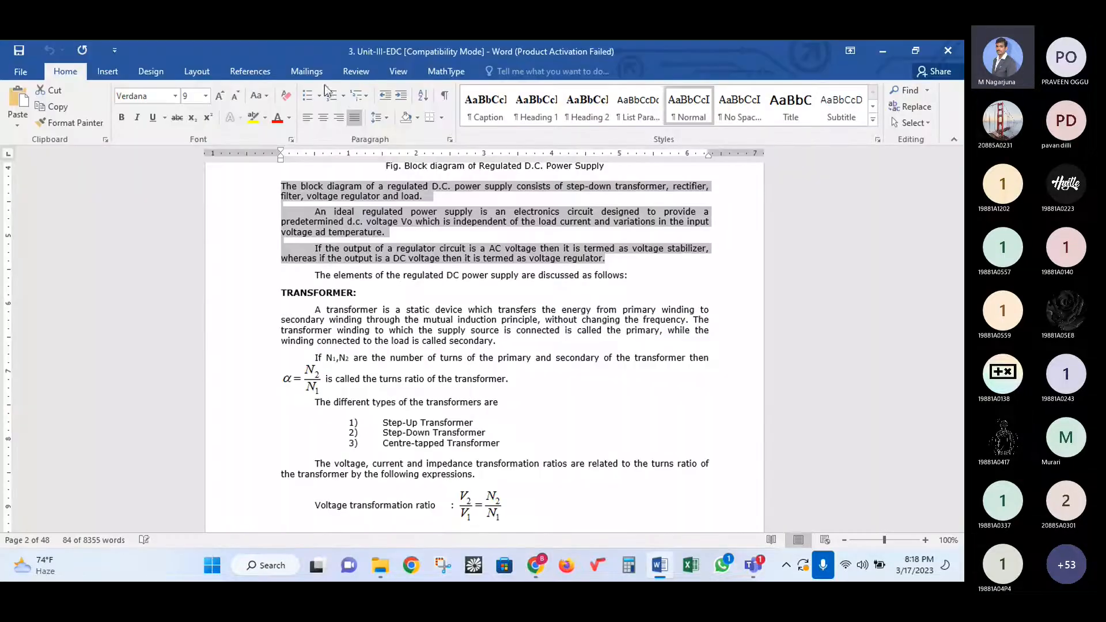
{"action": "left_click", "coordinate": [597, 569]}
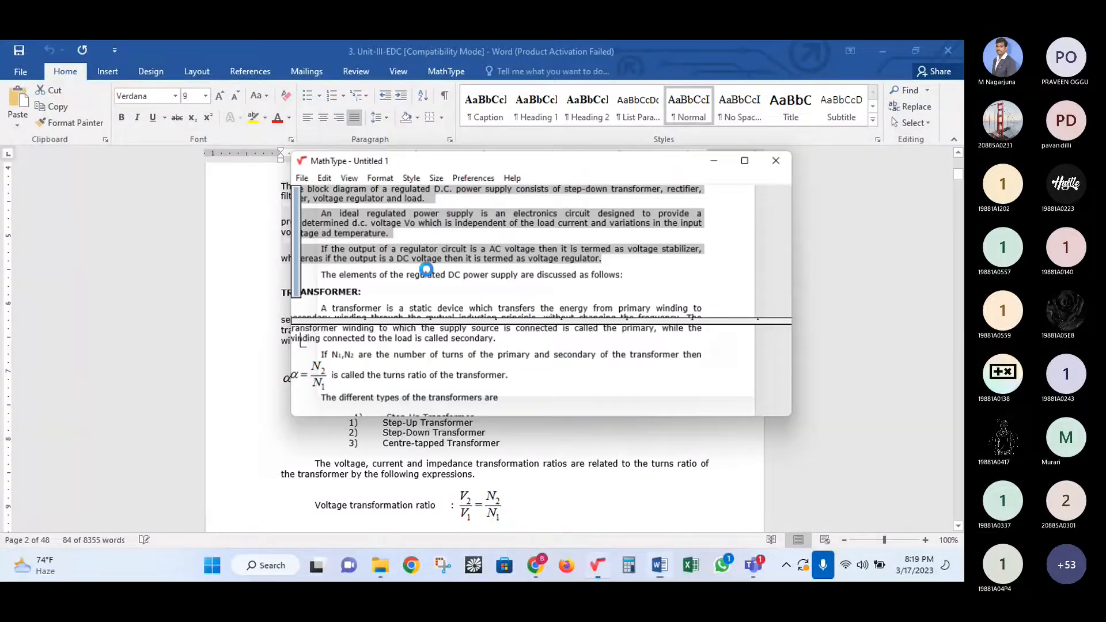
{"action": "left_click", "coordinate": [611, 367]}
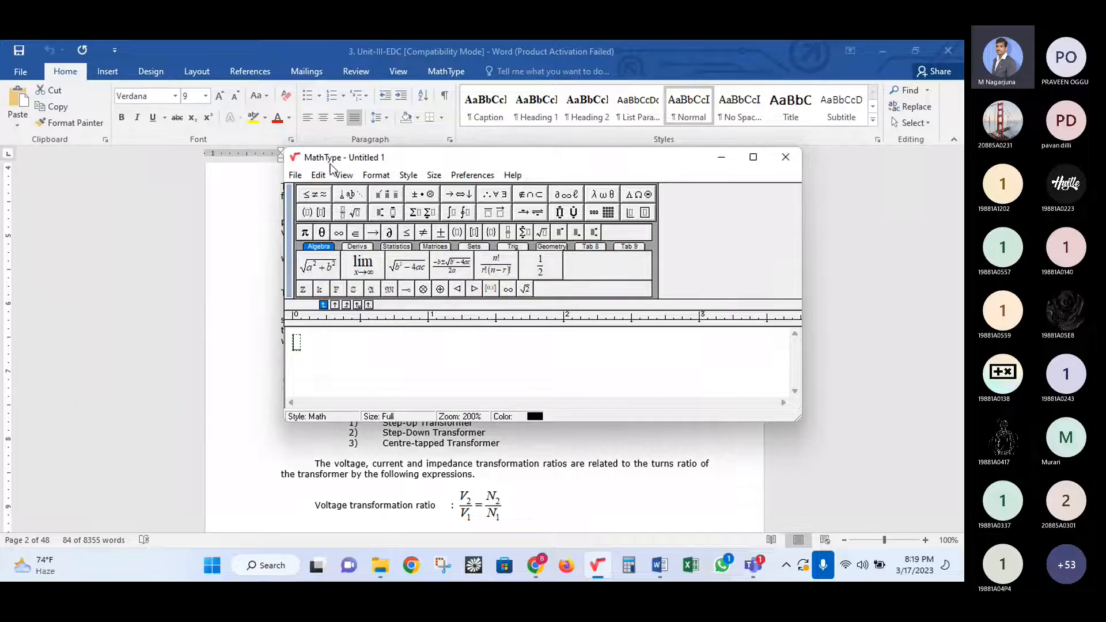
{"action": "left_click", "coordinate": [28, 72]}
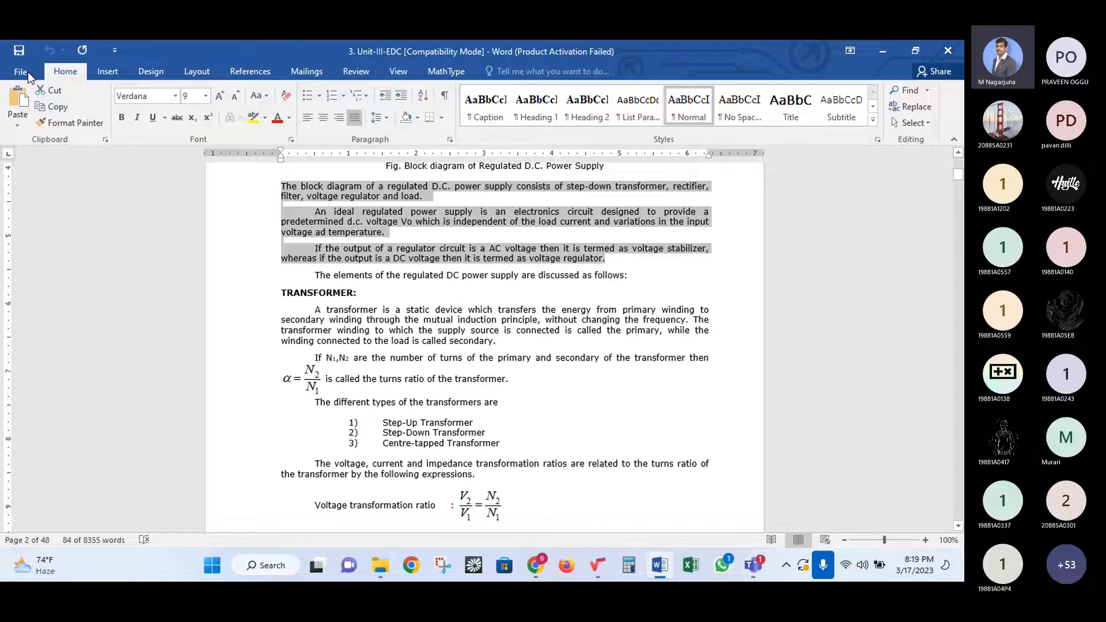
{"action": "left_click", "coordinate": [28, 72]}
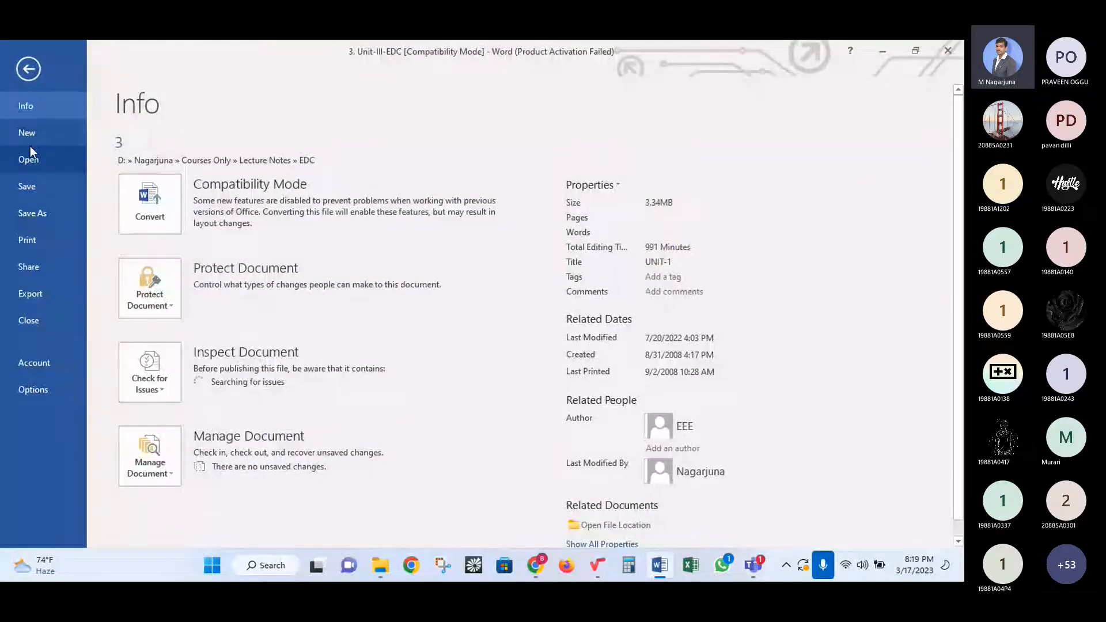
{"action": "left_click", "coordinate": [50, 136]}
{"action": "key", "text": "Escape"}
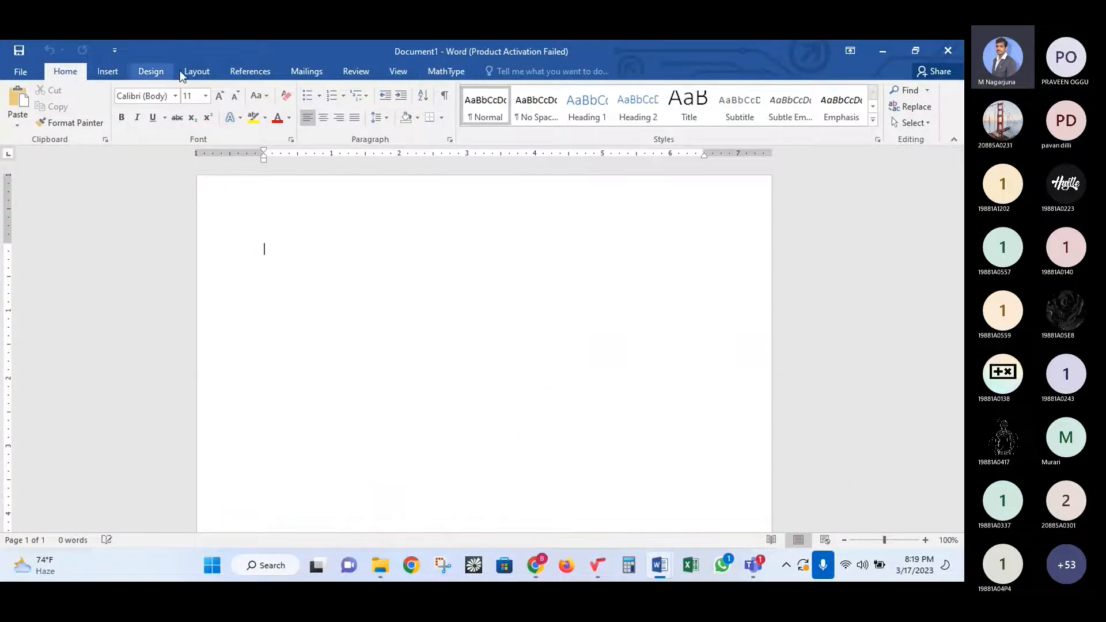
- Start an inline MathType equation and enter (a+b)²
{"action": "left_click", "coordinate": [444, 72]}
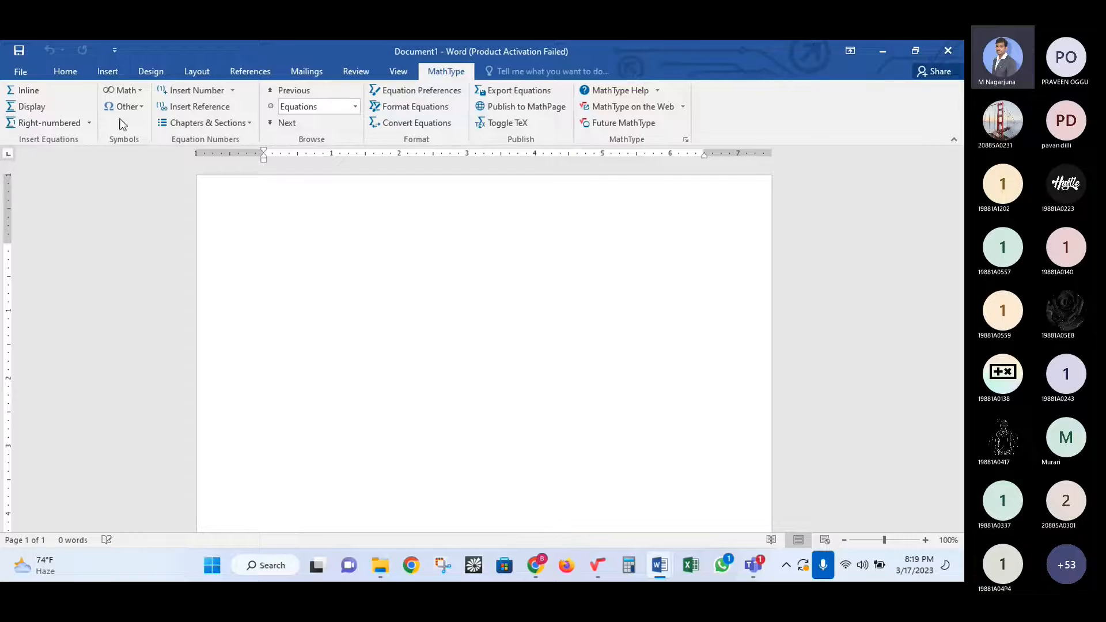
{"action": "left_click", "coordinate": [29, 90]}
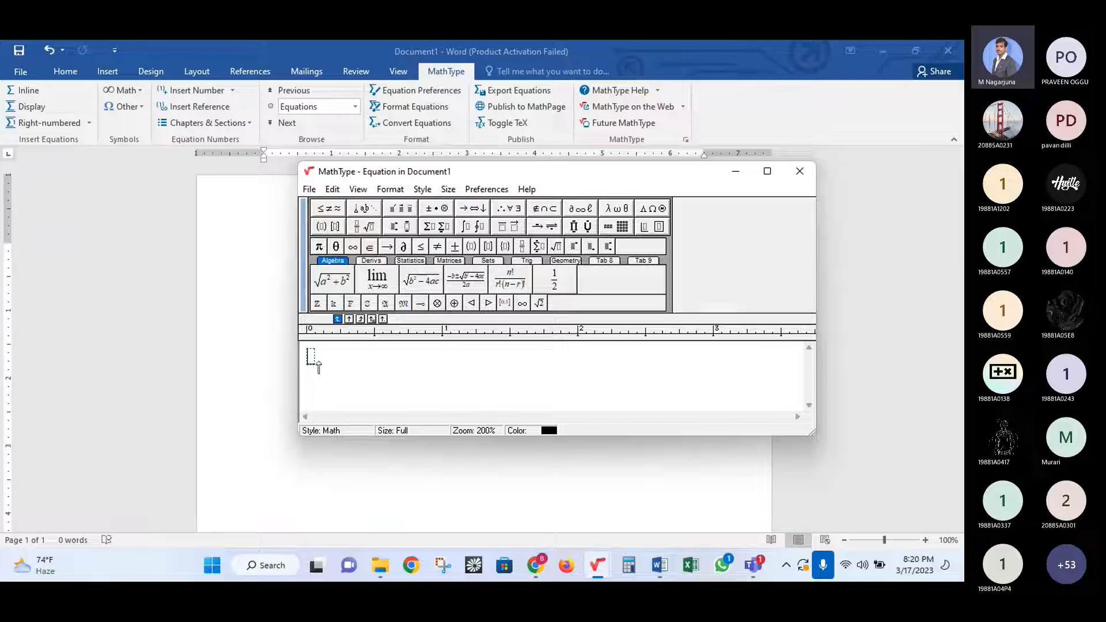
{"action": "type", "text": "(a+b"}
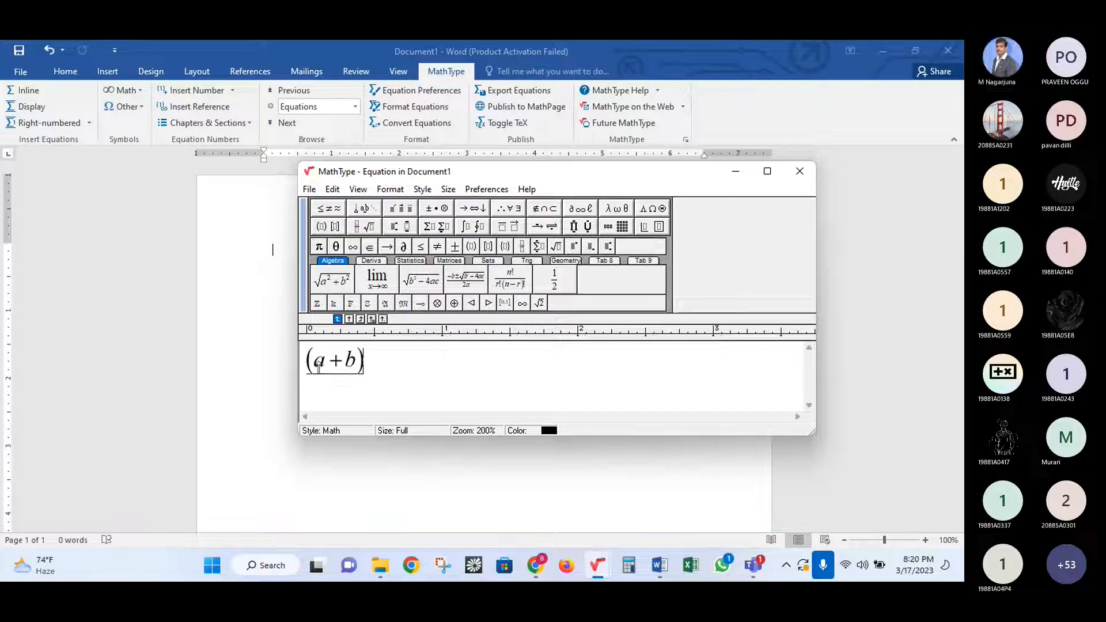
{"action": "key", "text": "ctrl+h"}
{"action": "type", "text": "2"}
{"action": "key", "text": "Right"}
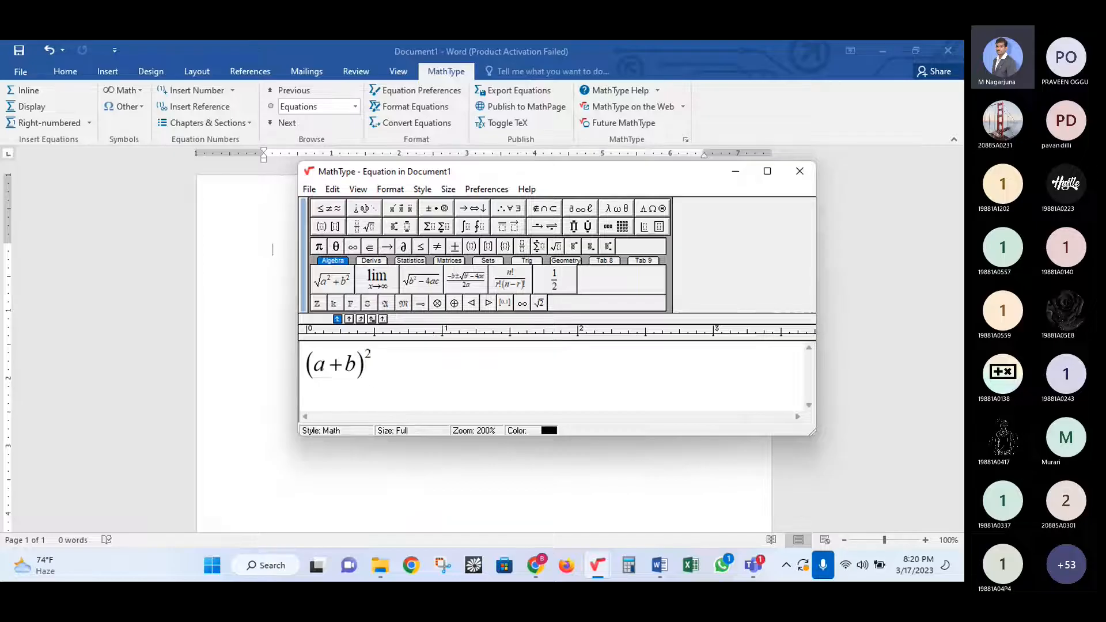
- Complete the equation with = a² + 2ab + b² and insert it into the document
{"action": "type", "text": "=a"}
{"action": "key", "text": "ctrl+h"}
{"action": "type", "text": "2"}
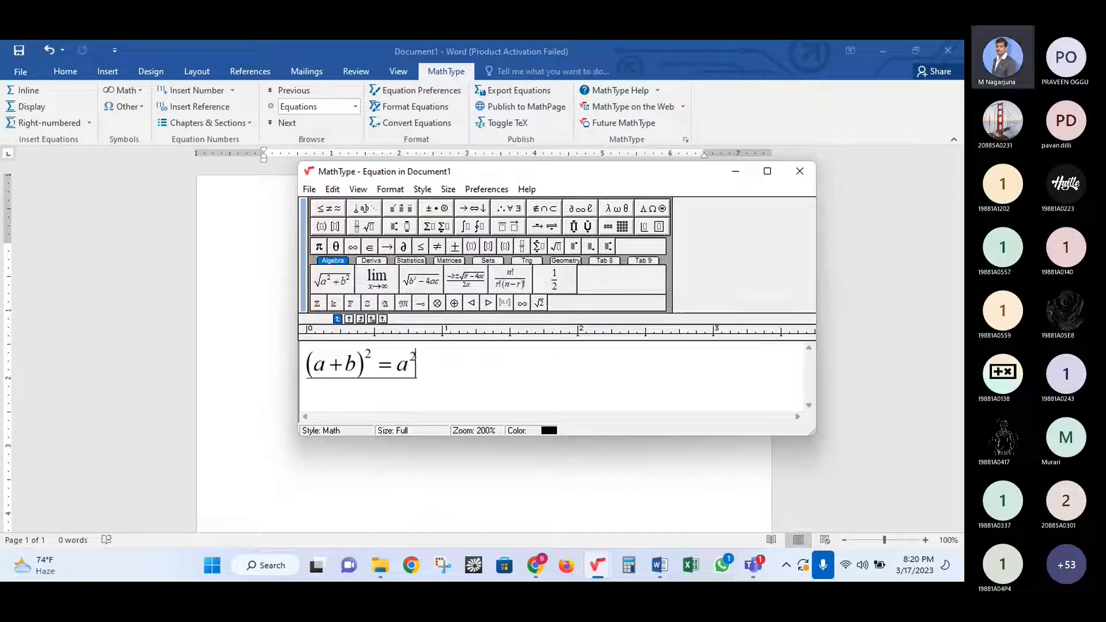
{"action": "key", "text": "Right"}
{"action": "type", "text": "+2ab+b"}
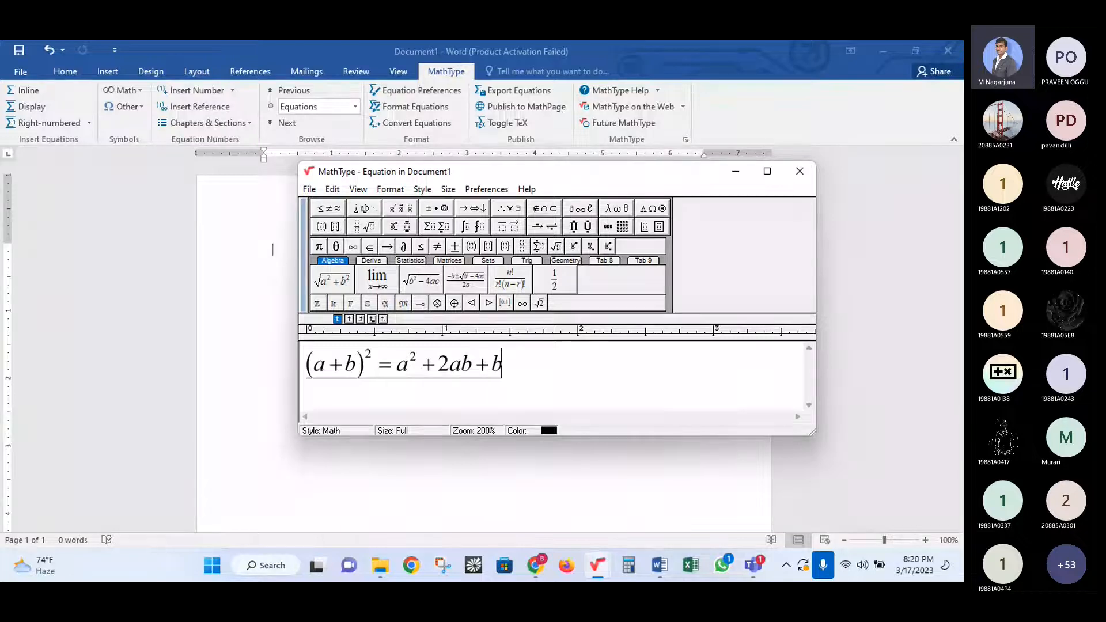
{"action": "key", "text": "ctrl+h"}
{"action": "type", "text": "2"}
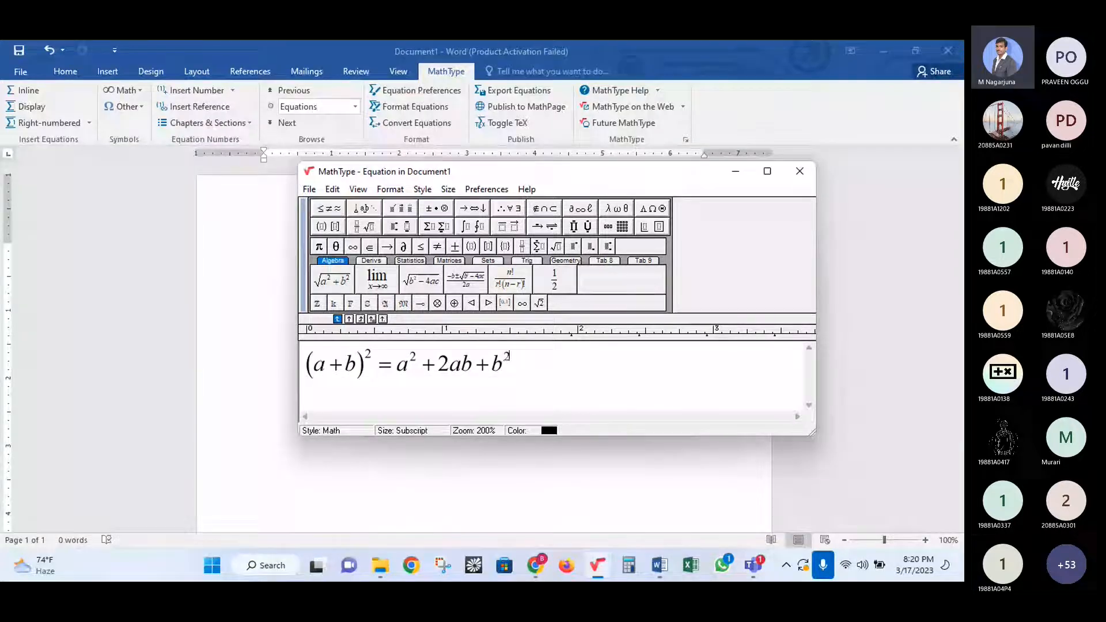
{"action": "key", "text": "Right"}
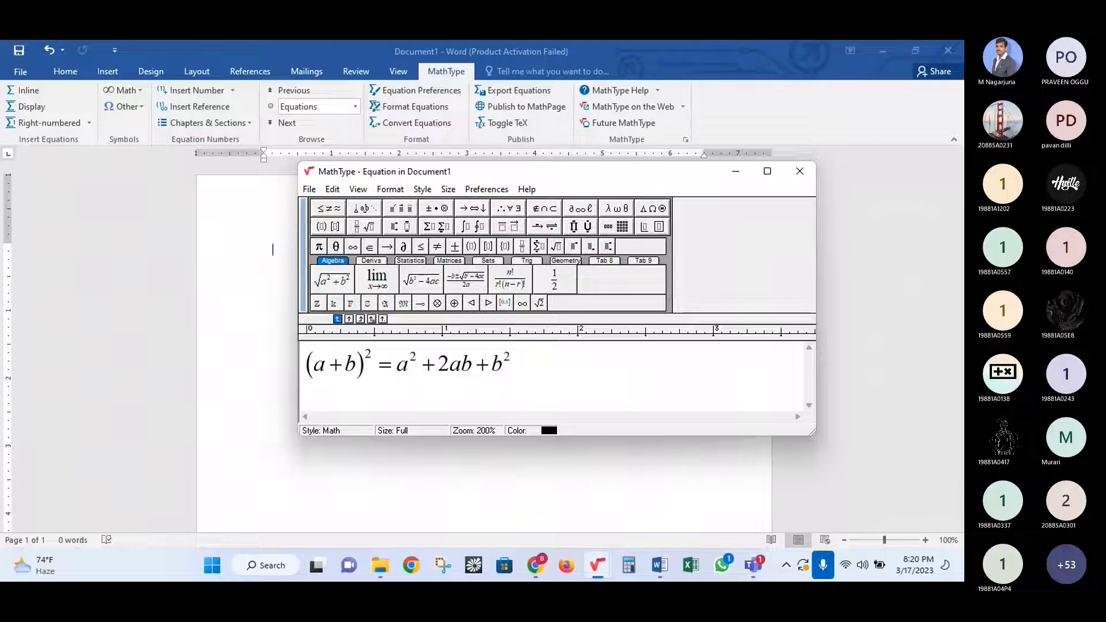
{"action": "left_click", "coordinate": [807, 171]}
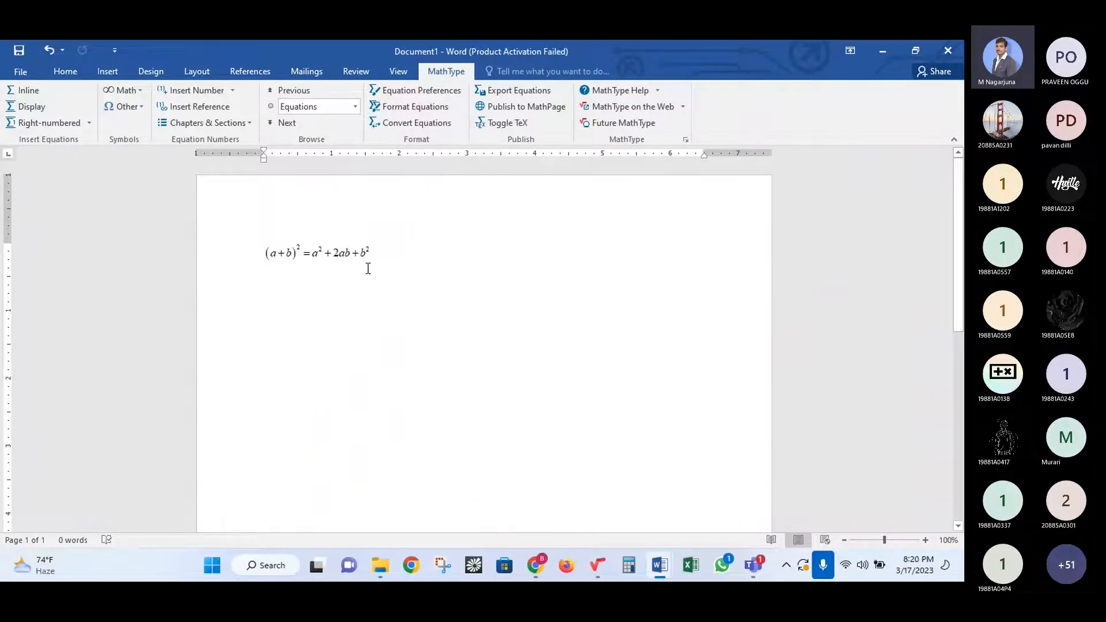
- Toggle the (a+b)² equation to TeX and select the whole $…$ code line
{"action": "left_click", "coordinate": [340, 253]}
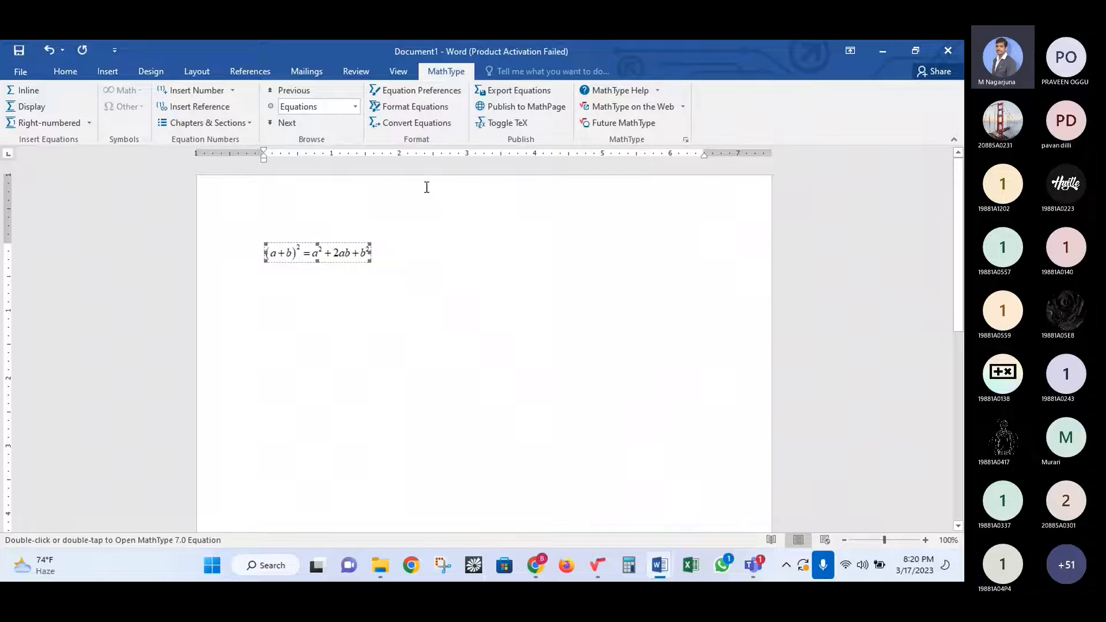
{"action": "left_click", "coordinate": [497, 124]}
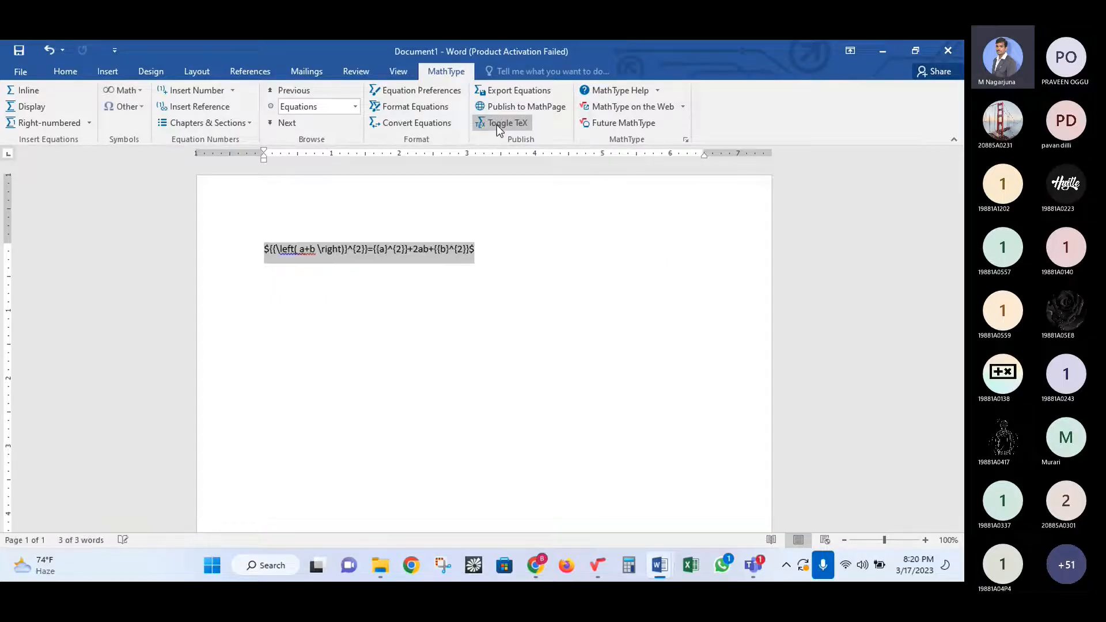
{"action": "left_click", "coordinate": [488, 250]}
{"action": "left_click_drag", "start_coordinate": [488, 251], "coordinate": [248, 257]}
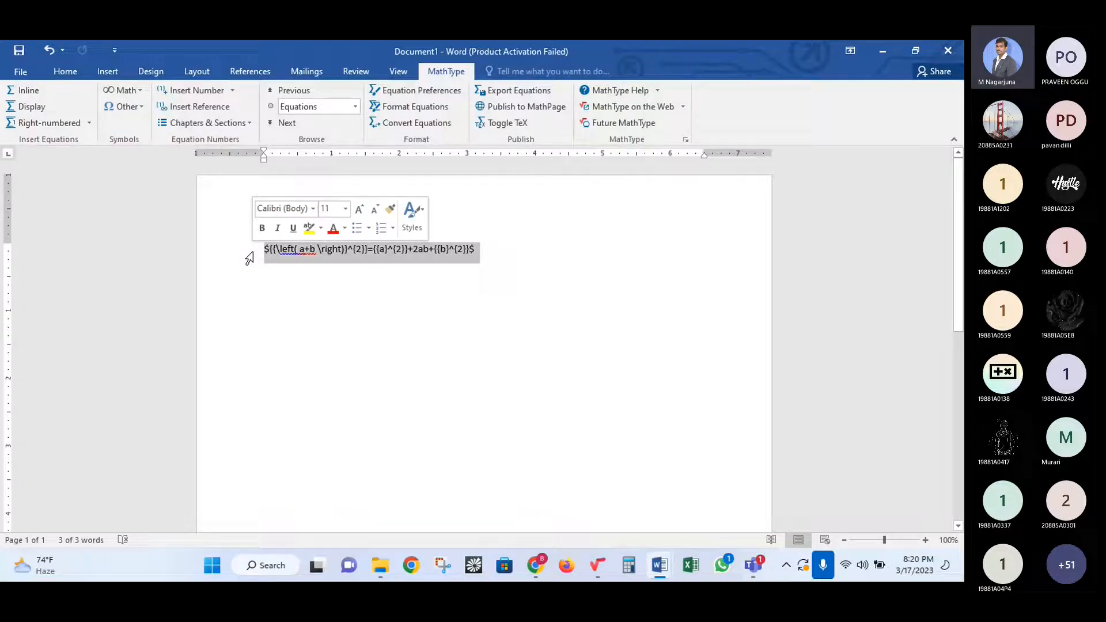
{"action": "left_click", "coordinate": [314, 258]}
{"action": "left_click", "coordinate": [266, 249]}
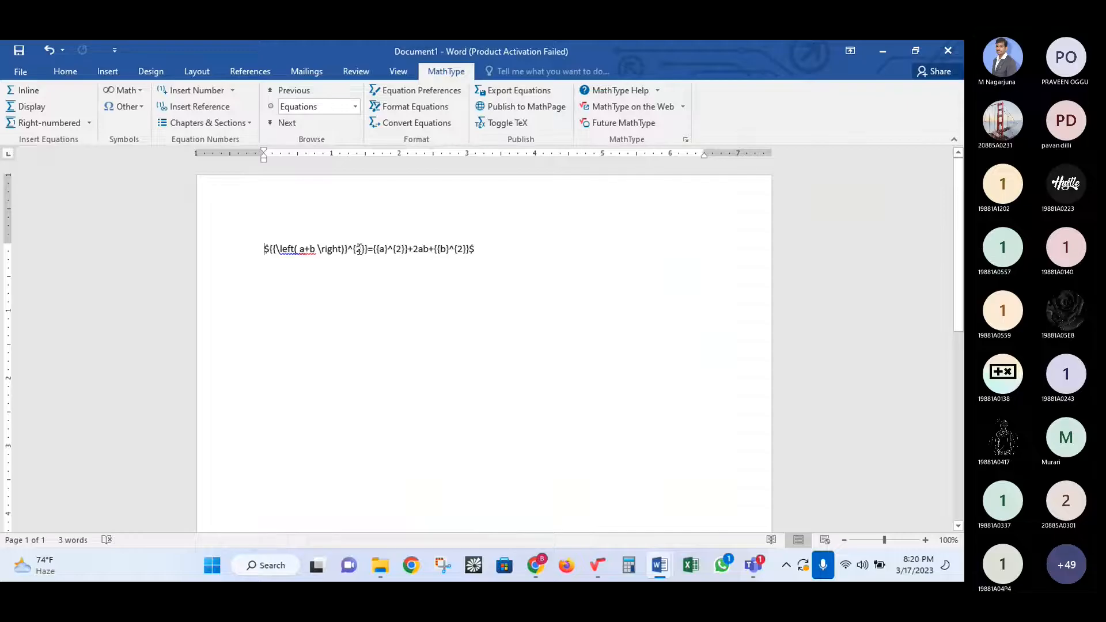
{"action": "left_click", "coordinate": [472, 252], "text": "shift"}
{"action": "key", "text": "ctrl+c"}
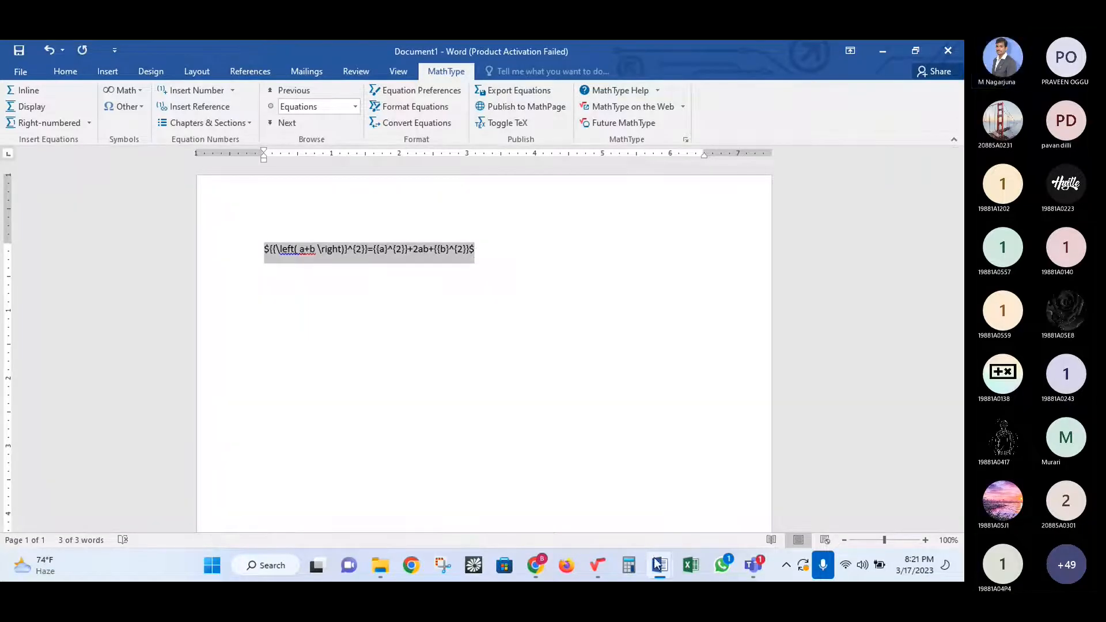
- Back in Overleaf, add blank lines around line 31 before the equations
{"action": "left_click", "coordinate": [535, 566]}
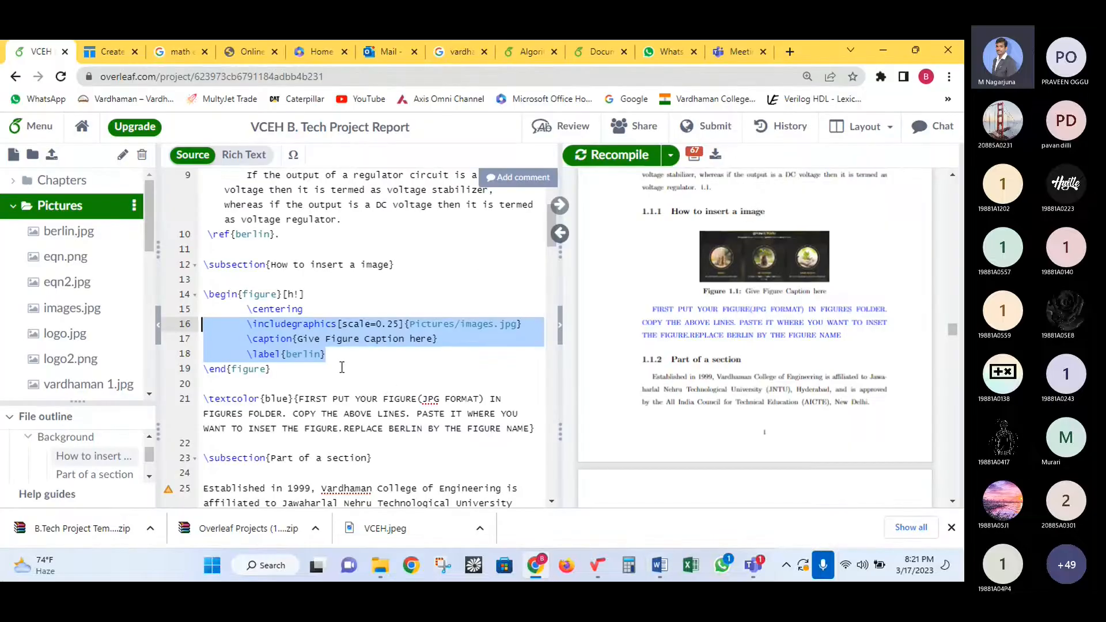
{"action": "scroll", "coordinate": [341, 367], "scroll_direction": "down", "scroll_amount": 3}
{"action": "scroll", "coordinate": [333, 367], "scroll_direction": "down", "scroll_amount": 3}
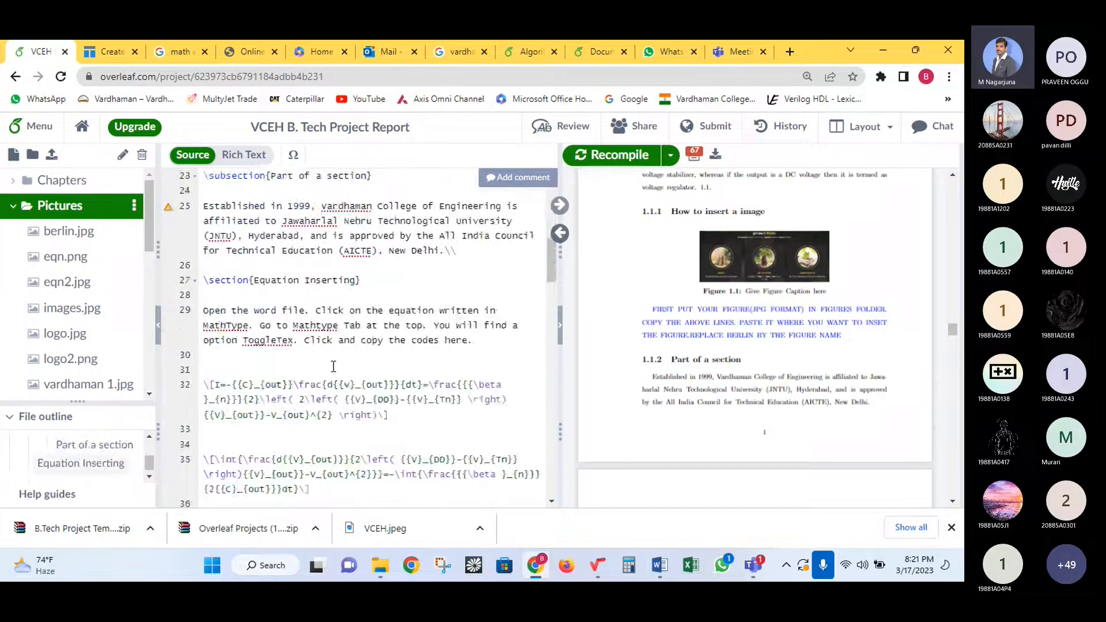
{"action": "left_click", "coordinate": [259, 364]}
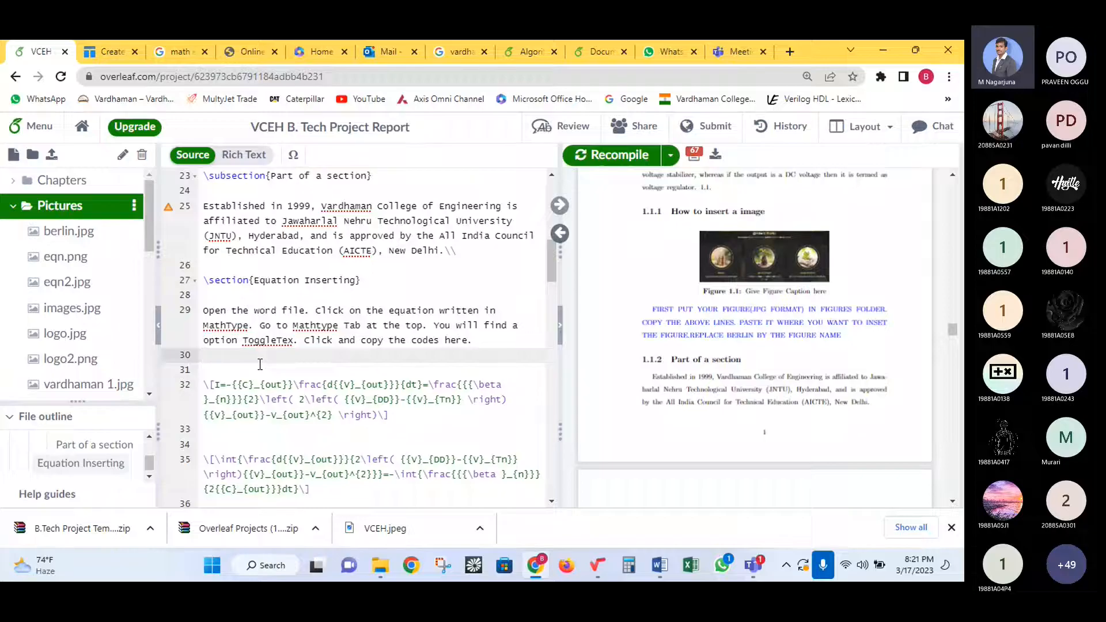
{"action": "left_click", "coordinate": [245, 370]}
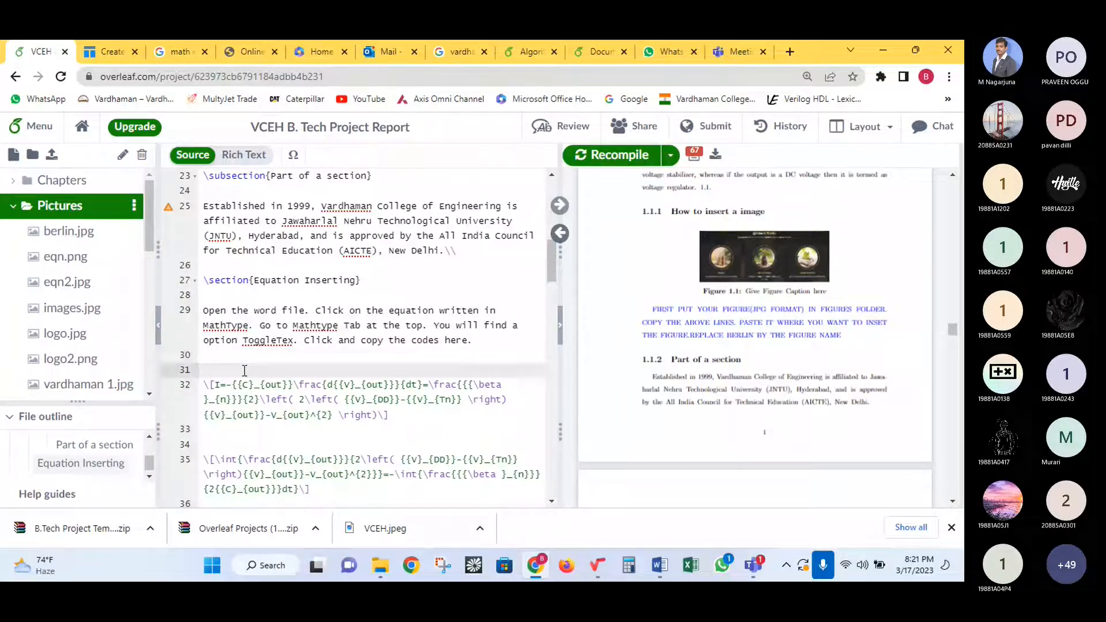
{"action": "key", "text": "Return"}
{"action": "key", "text": "Up"}
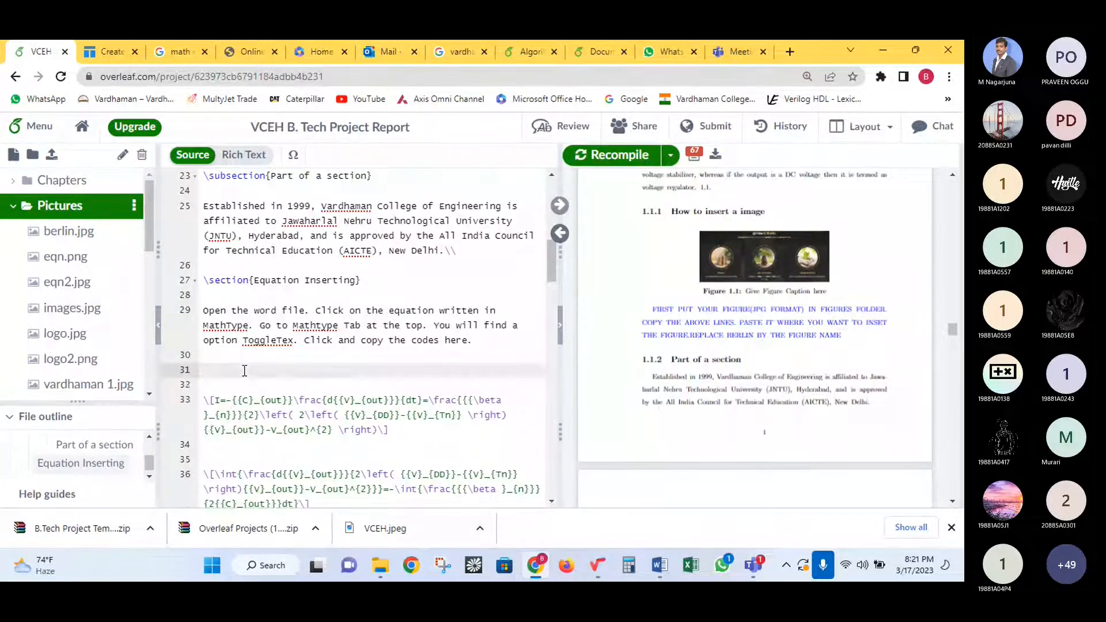
{"action": "scroll", "coordinate": [753, 266], "scroll_direction": "down", "scroll_amount": 8}
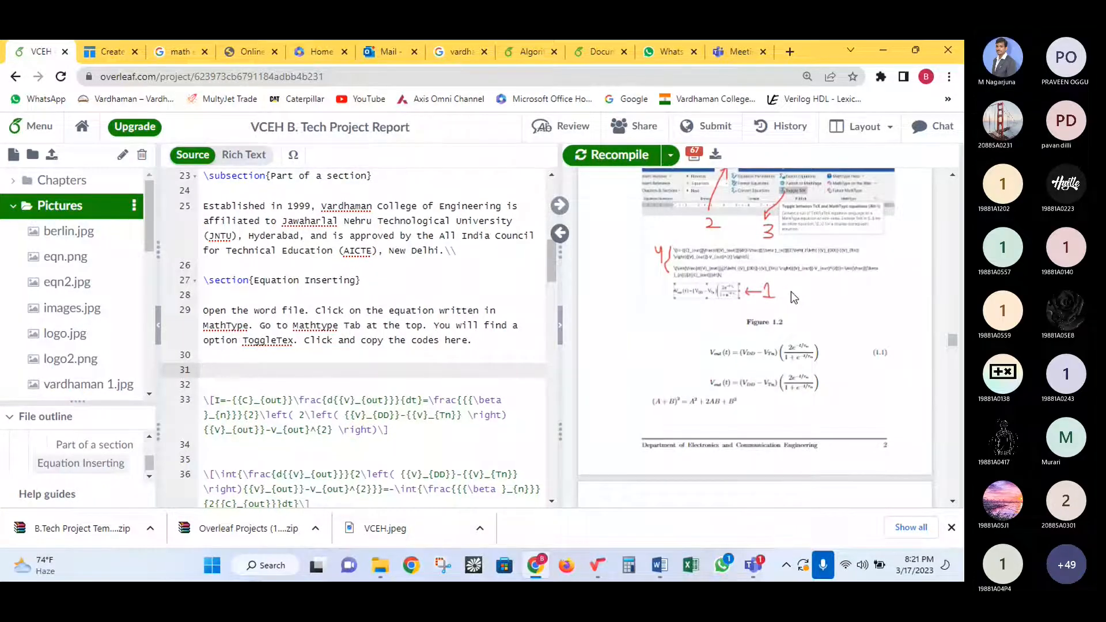
{"action": "scroll", "coordinate": [455, 330], "scroll_direction": "down", "scroll_amount": 3}
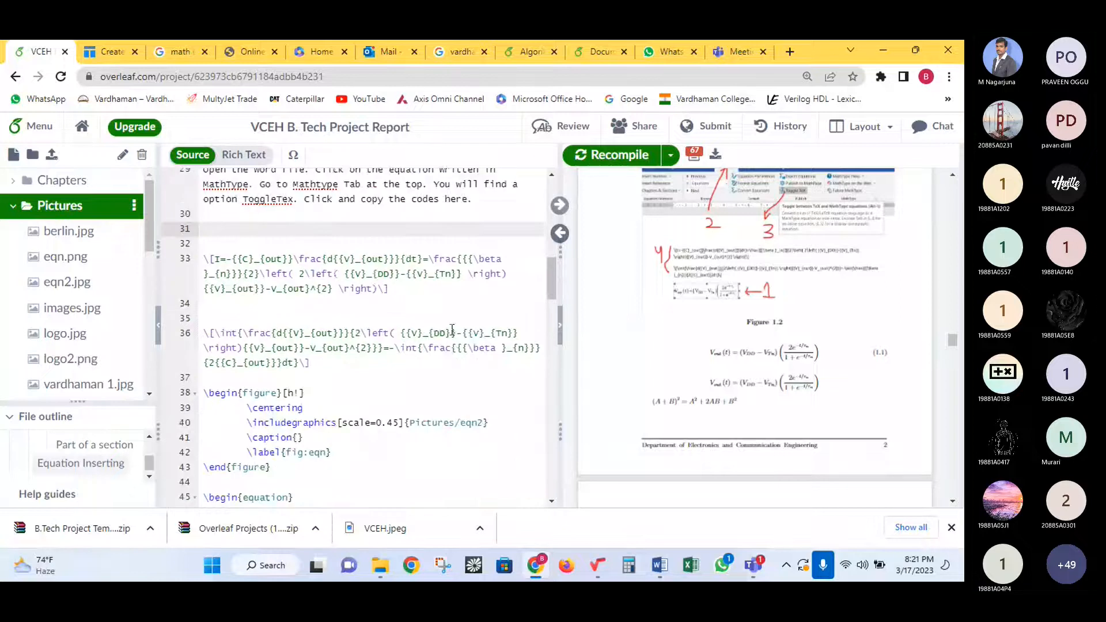
- Paste the (a+b)² TeX code on line 31, recompile, and check it in the preview
{"action": "key", "text": "ctrl+v"}
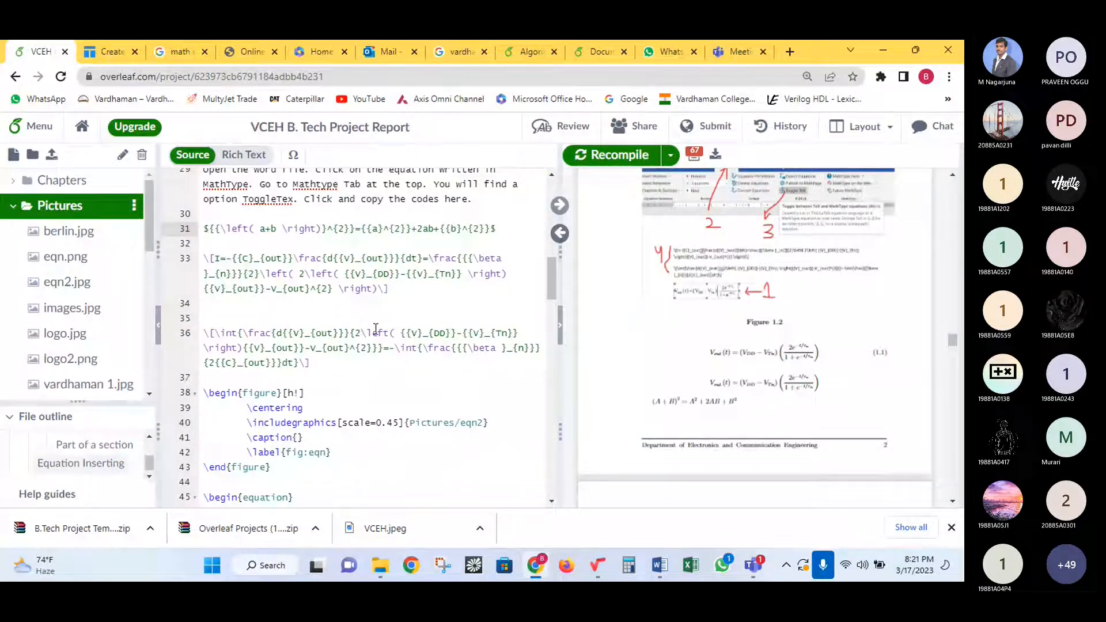
{"action": "key", "text": "ctrl+s"}
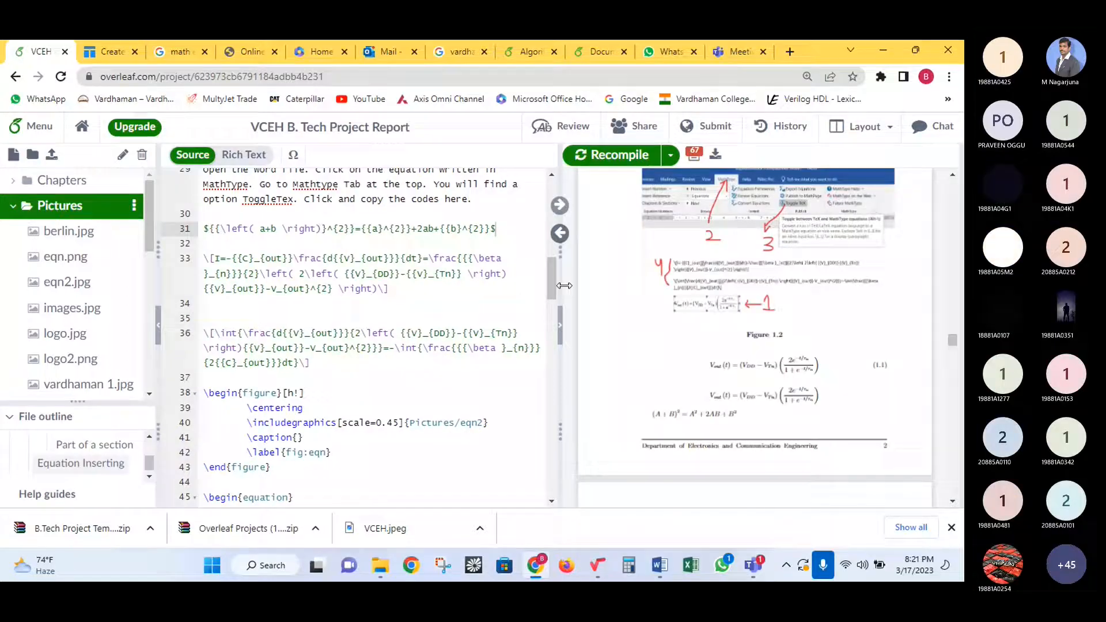
{"action": "scroll", "coordinate": [749, 288], "scroll_direction": "up", "scroll_amount": 3}
{"action": "scroll", "coordinate": [787, 306], "scroll_direction": "up", "scroll_amount": 1}
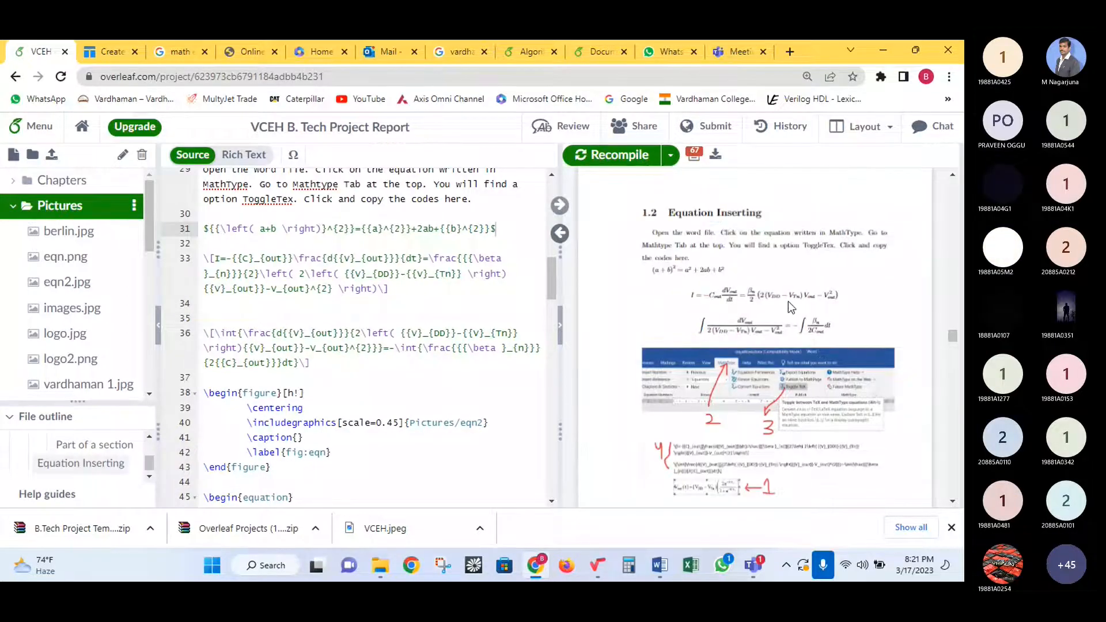
{"action": "scroll", "coordinate": [788, 302], "scroll_direction": "up", "scroll_amount": 1}
{"action": "scroll", "coordinate": [324, 302], "scroll_direction": "up", "scroll_amount": 2}
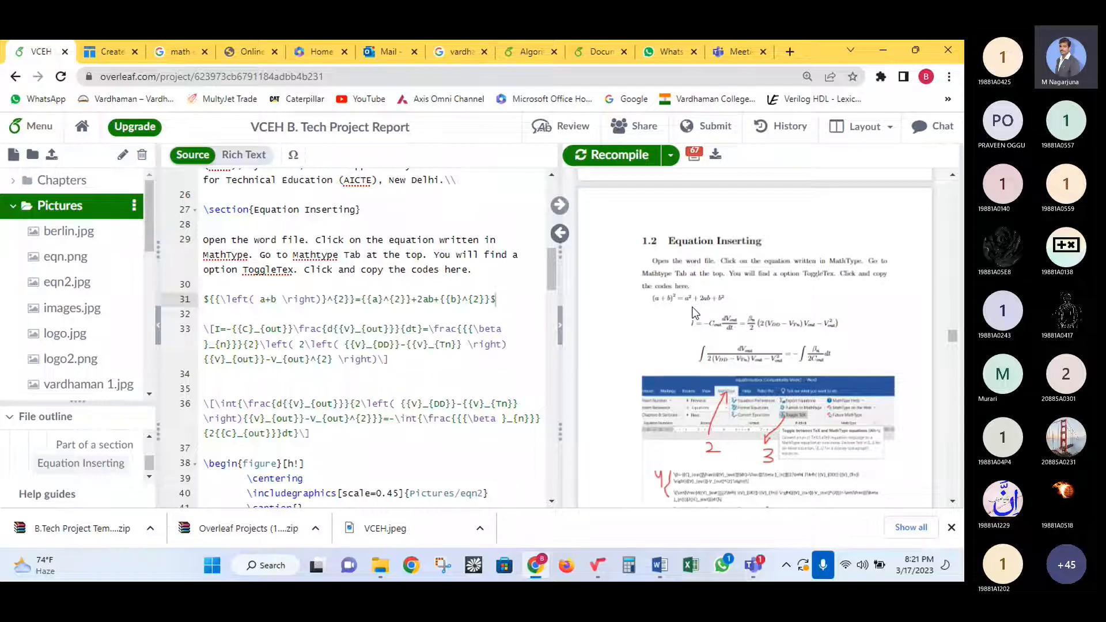
{"action": "left_click_drag", "start_coordinate": [676, 274], "coordinate": [635, 307]}
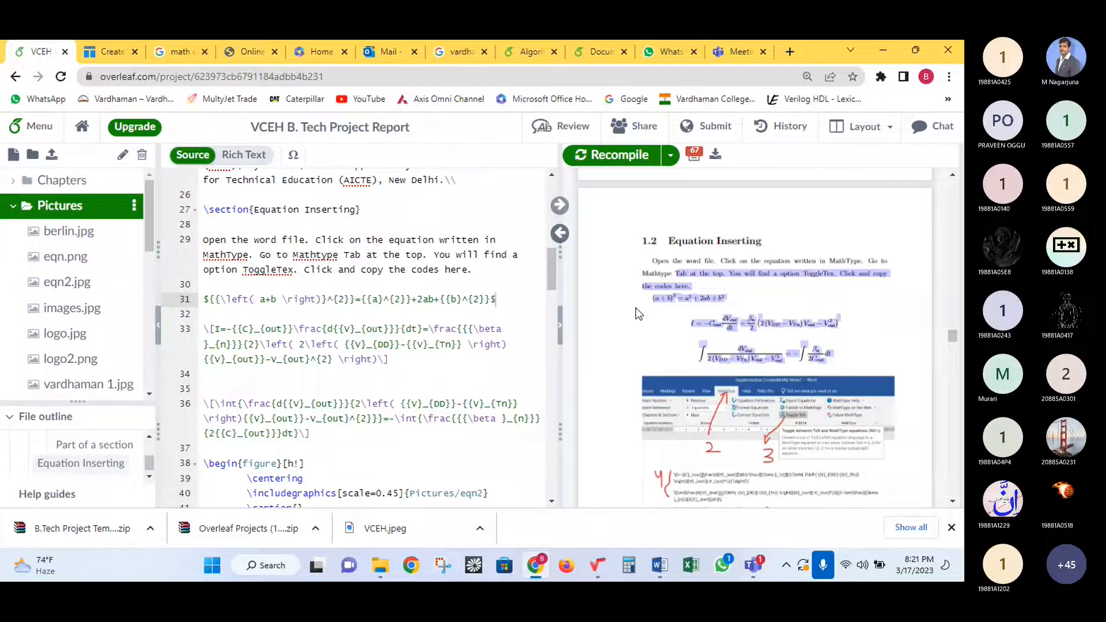
{"action": "left_click", "coordinate": [656, 311]}
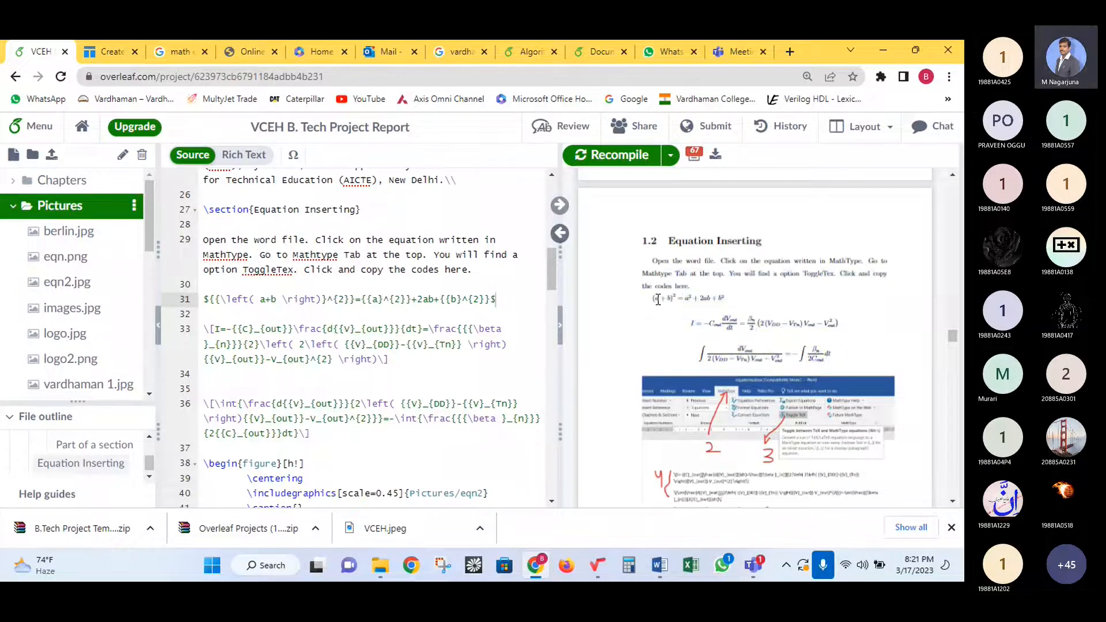
{"action": "left_click_drag", "start_coordinate": [728, 295], "coordinate": [654, 293]}
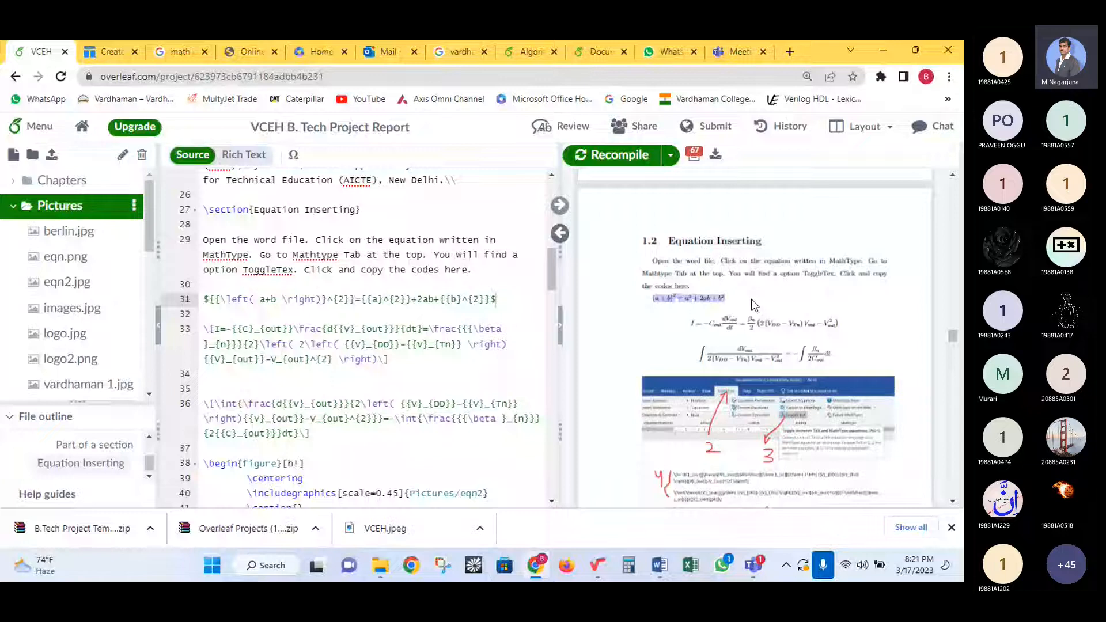
{"action": "left_click", "coordinate": [729, 299]}
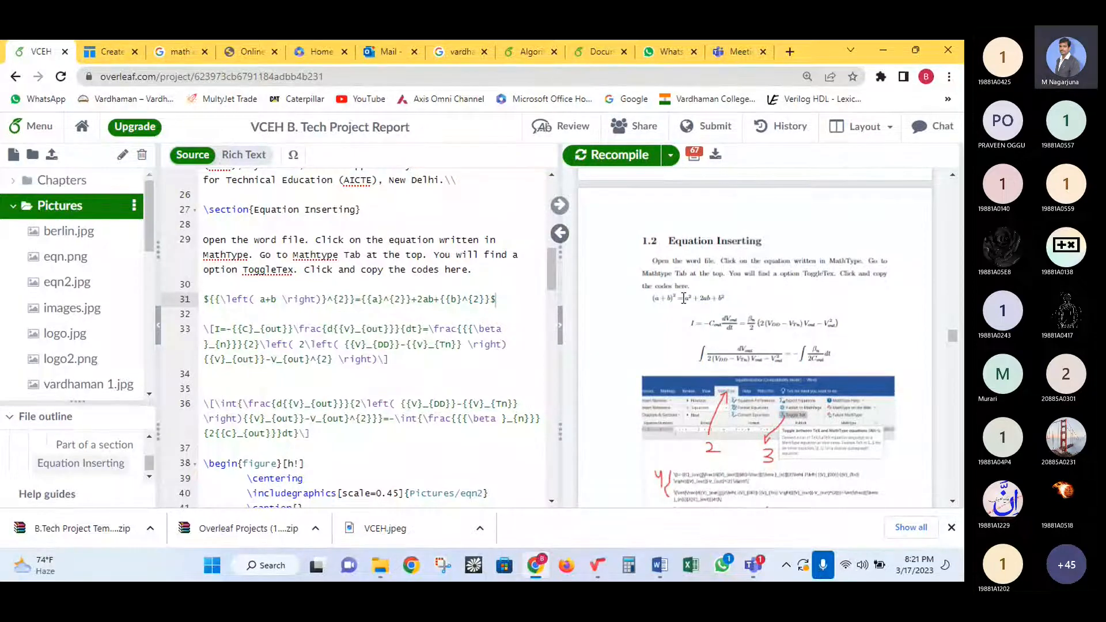
{"action": "mouse_move", "coordinate": [660, 565]}
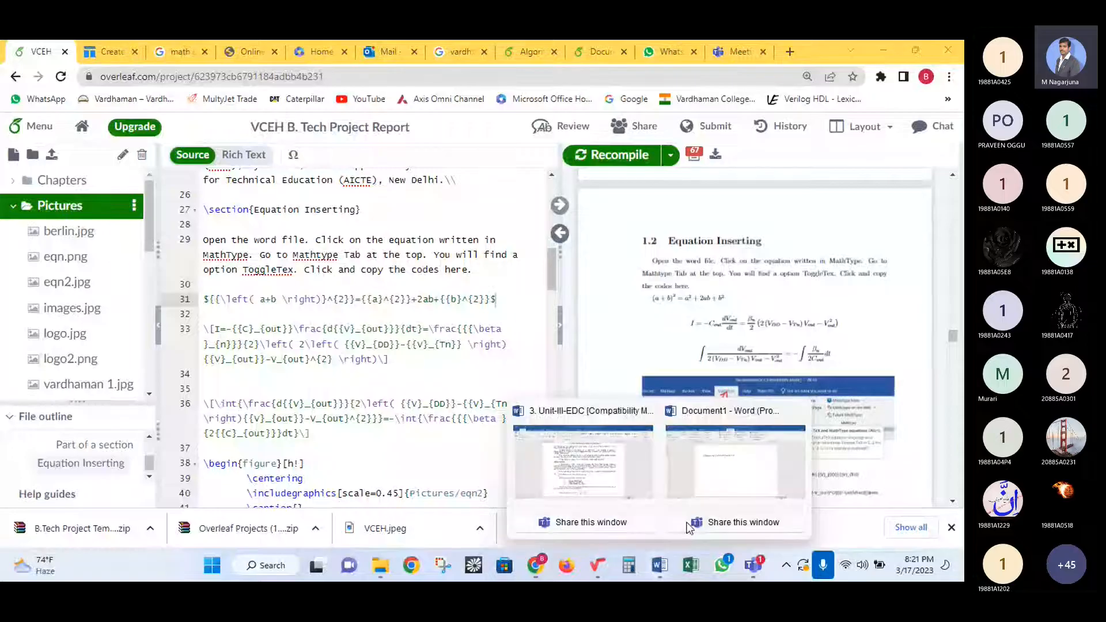
{"action": "left_click", "coordinate": [714, 466]}
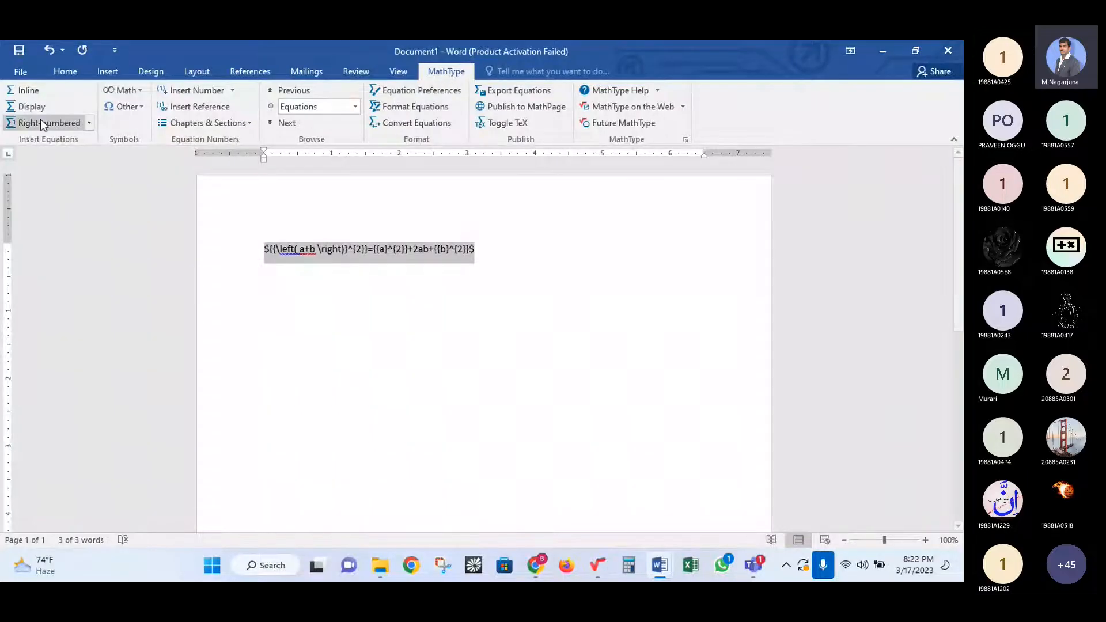
{"action": "left_click", "coordinate": [26, 90]}
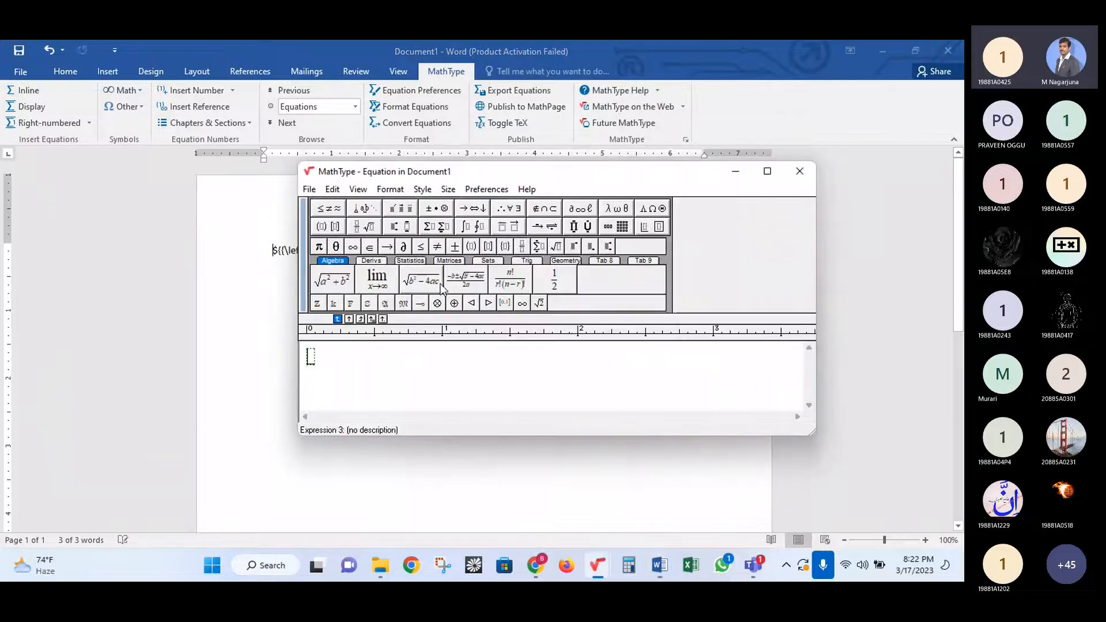
{"action": "left_click", "coordinate": [795, 176]}
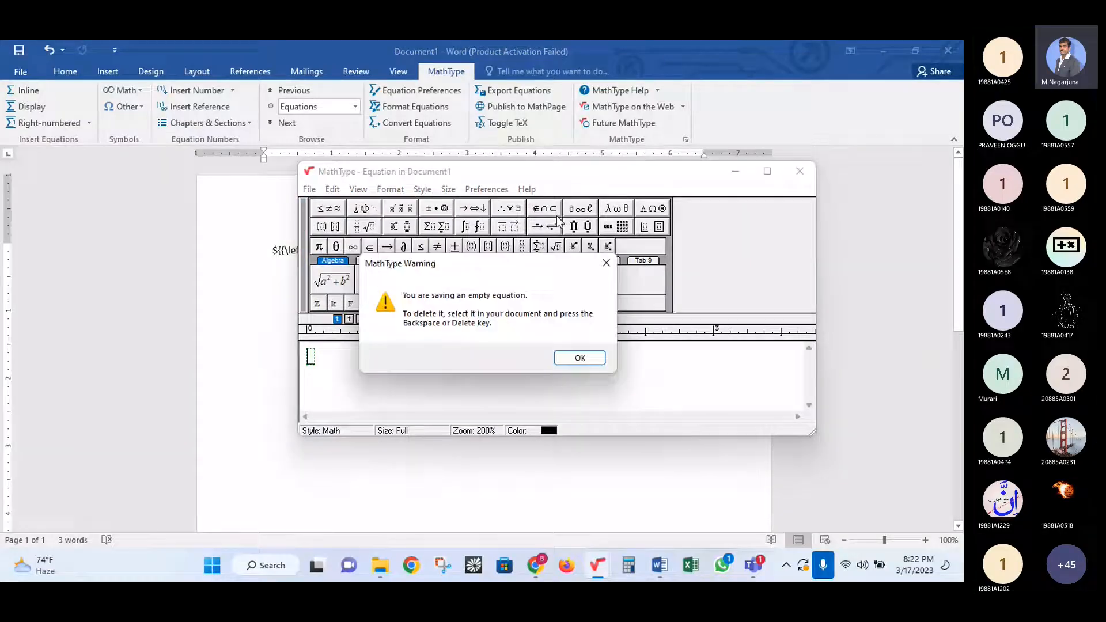
{"action": "left_click", "coordinate": [579, 358]}
{"action": "left_click", "coordinate": [317, 250]}
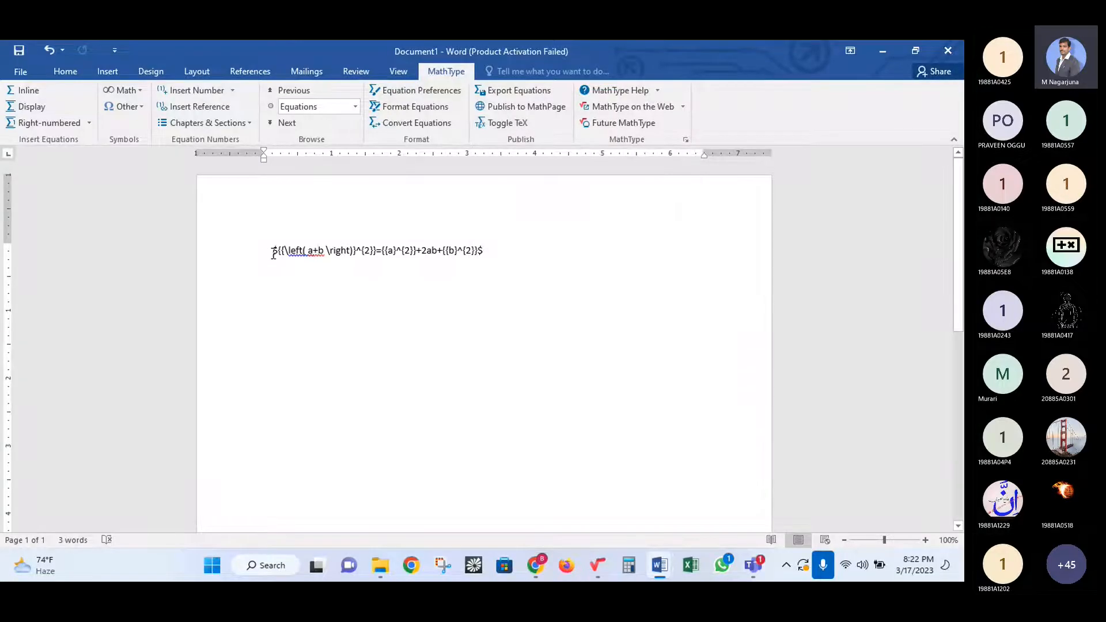
{"action": "left_click", "coordinate": [535, 566]}
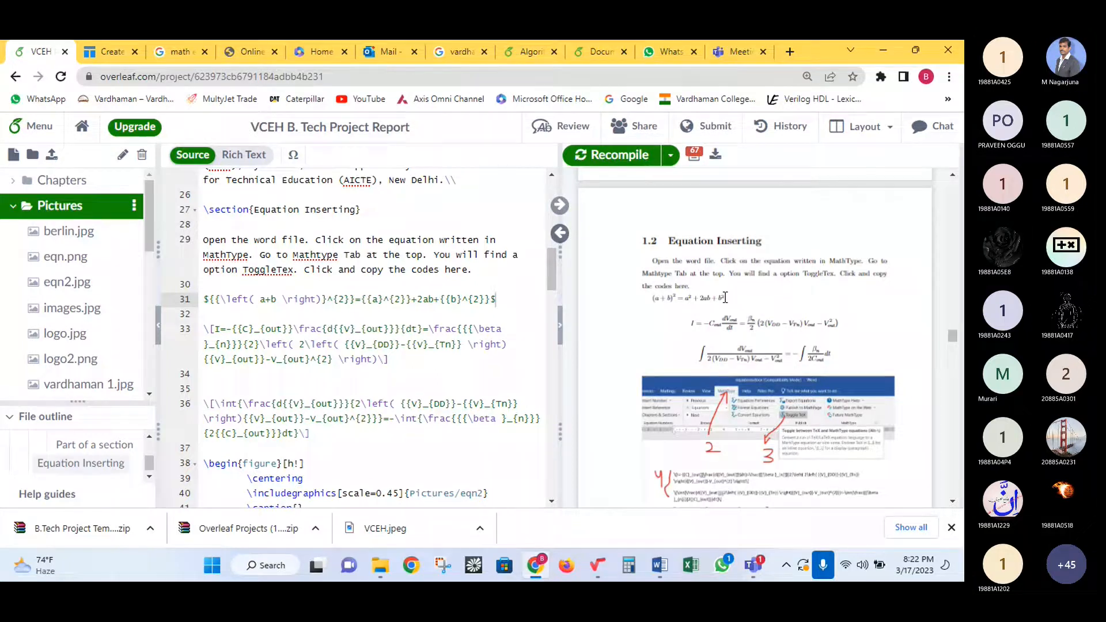
- Locate and select the \begin{equation} text on line 45
{"action": "scroll", "coordinate": [382, 387], "scroll_direction": "down", "scroll_amount": 3}
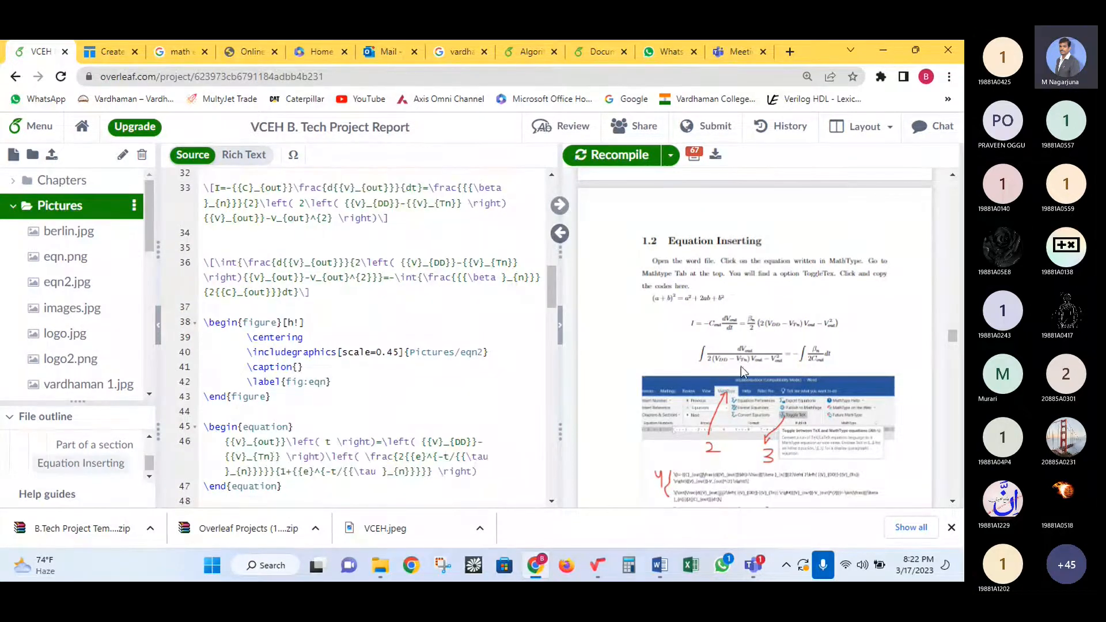
{"action": "scroll", "coordinate": [741, 367], "scroll_direction": "down", "scroll_amount": 5}
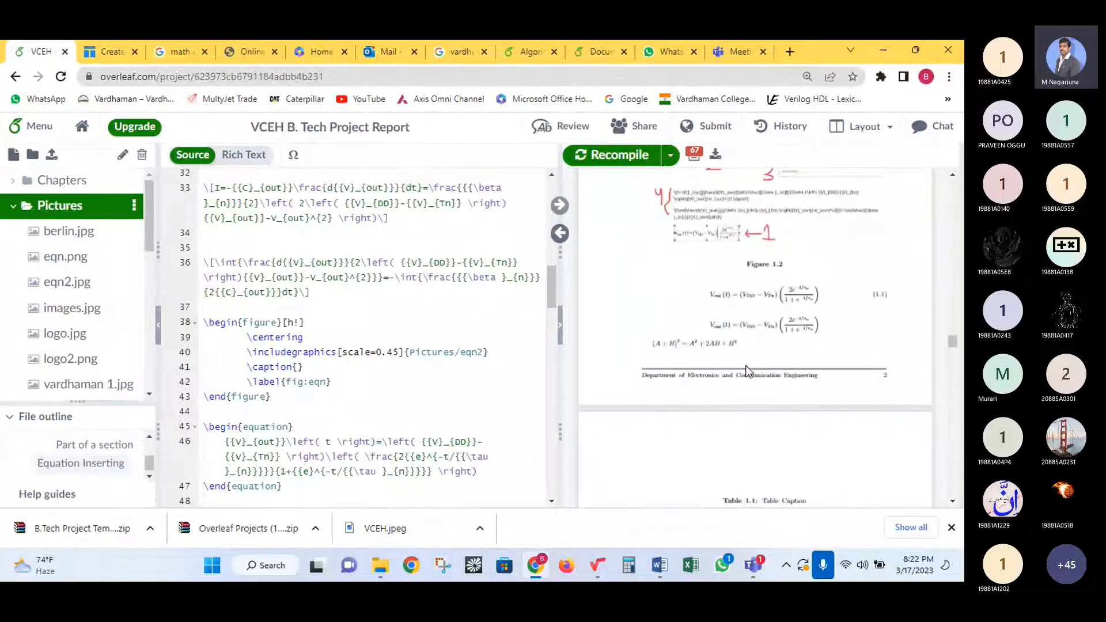
{"action": "scroll", "coordinate": [701, 251], "scroll_direction": "up", "scroll_amount": 3}
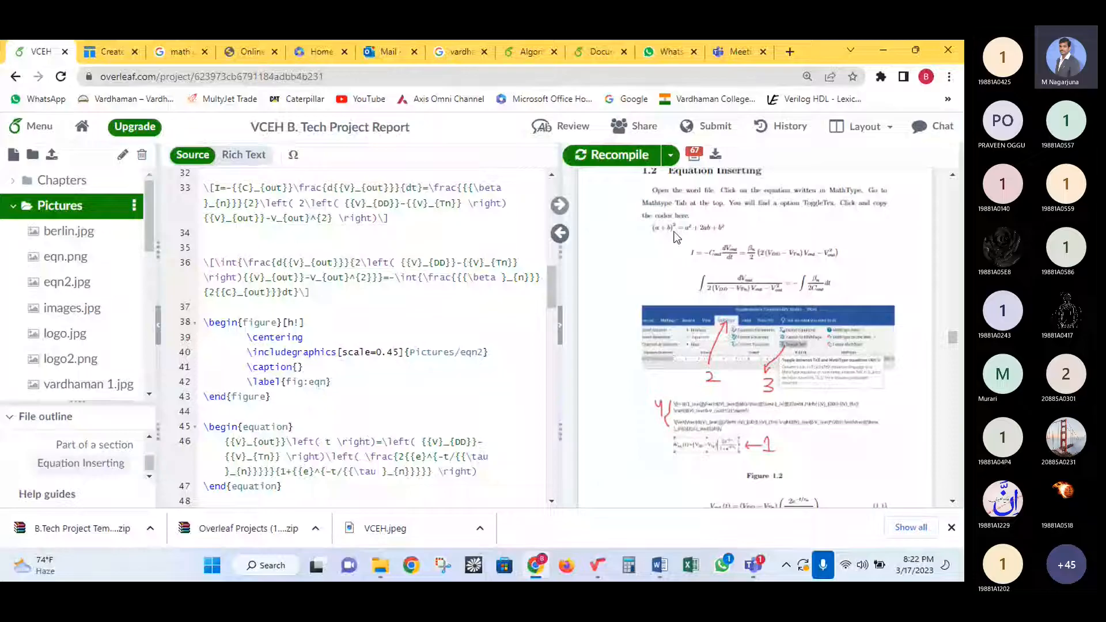
{"action": "scroll", "coordinate": [360, 377], "scroll_direction": "down", "scroll_amount": 5}
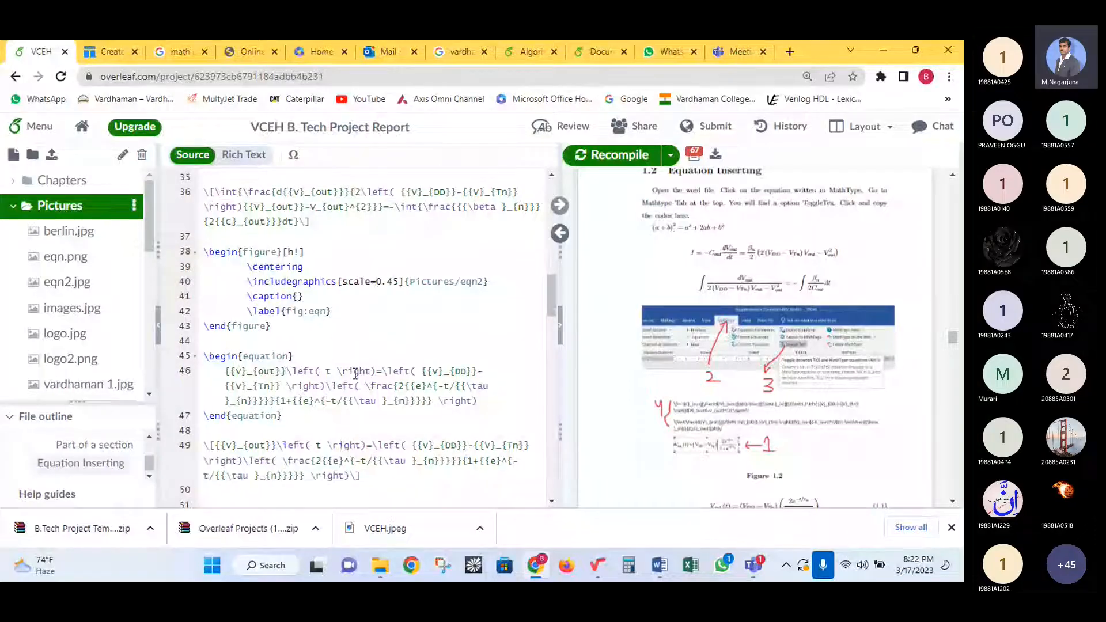
{"action": "scroll", "coordinate": [359, 380], "scroll_direction": "down", "scroll_amount": 1}
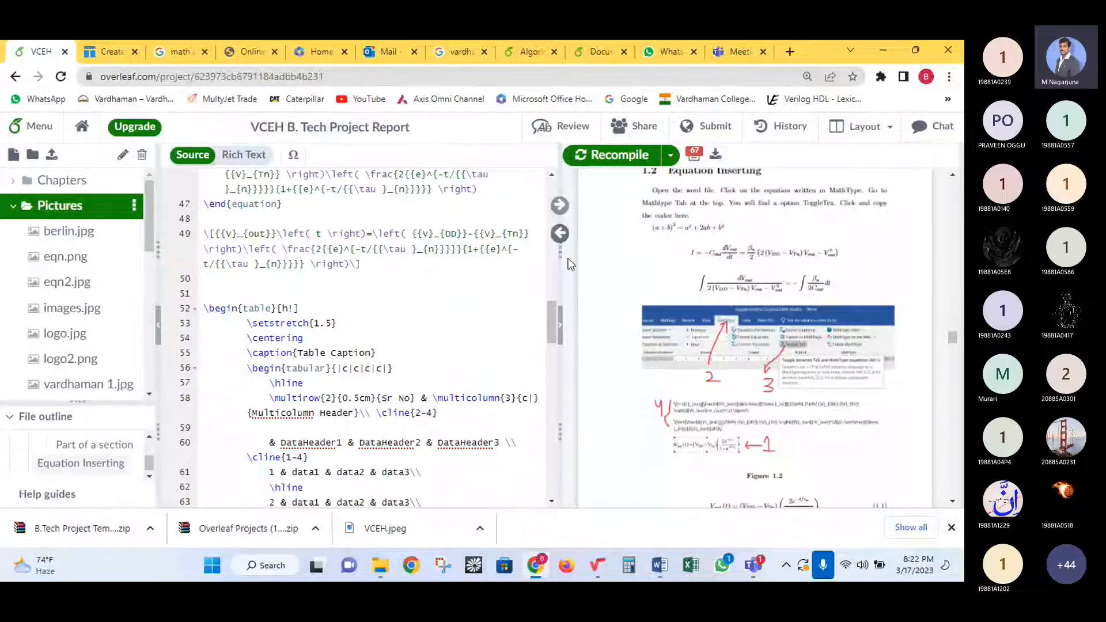
{"action": "scroll", "coordinate": [560, 261], "scroll_direction": "up", "scroll_amount": 2}
{"action": "scroll", "coordinate": [560, 261], "scroll_direction": "up", "scroll_amount": 2}
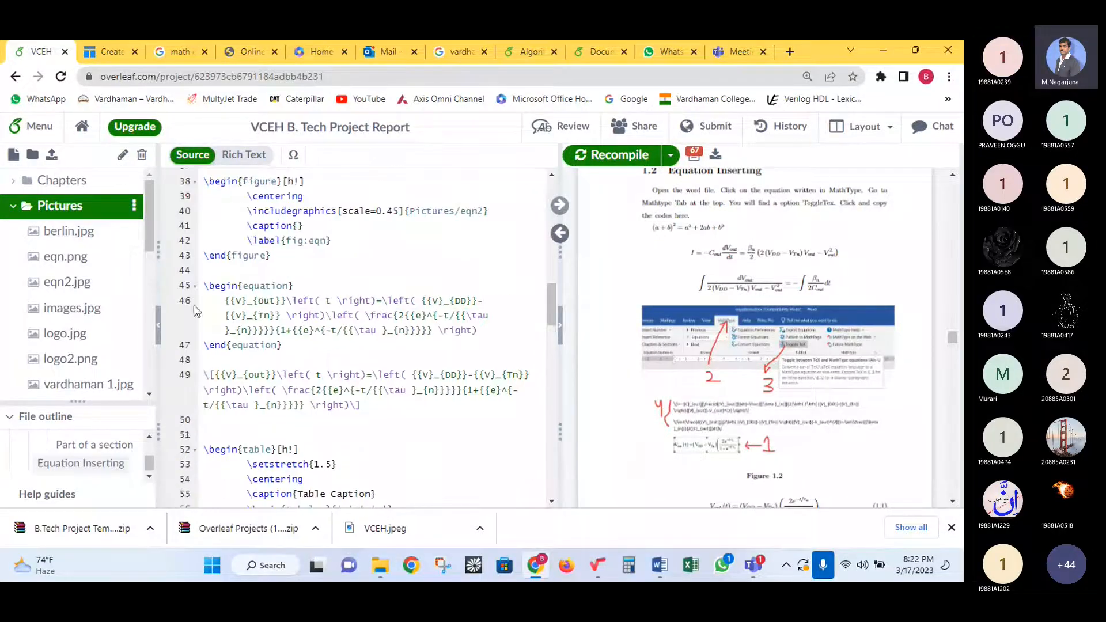
{"action": "left_click_drag", "start_coordinate": [204, 285], "coordinate": [294, 285]}
{"action": "key", "text": "ctrl+c"}
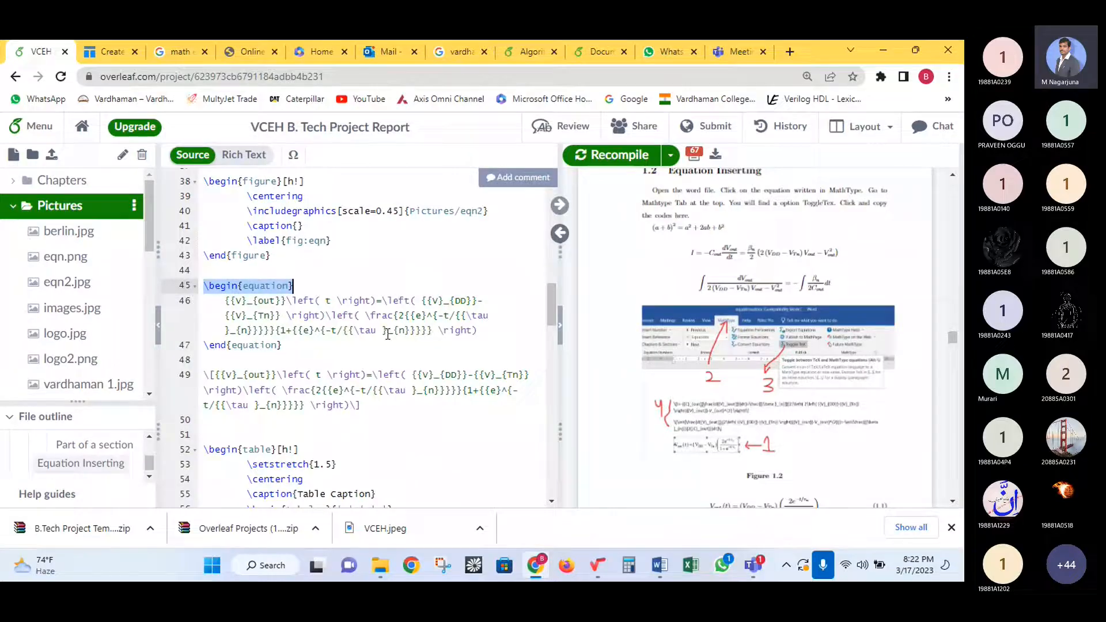
{"action": "scroll", "coordinate": [388, 334], "scroll_direction": "up", "scroll_amount": 3}
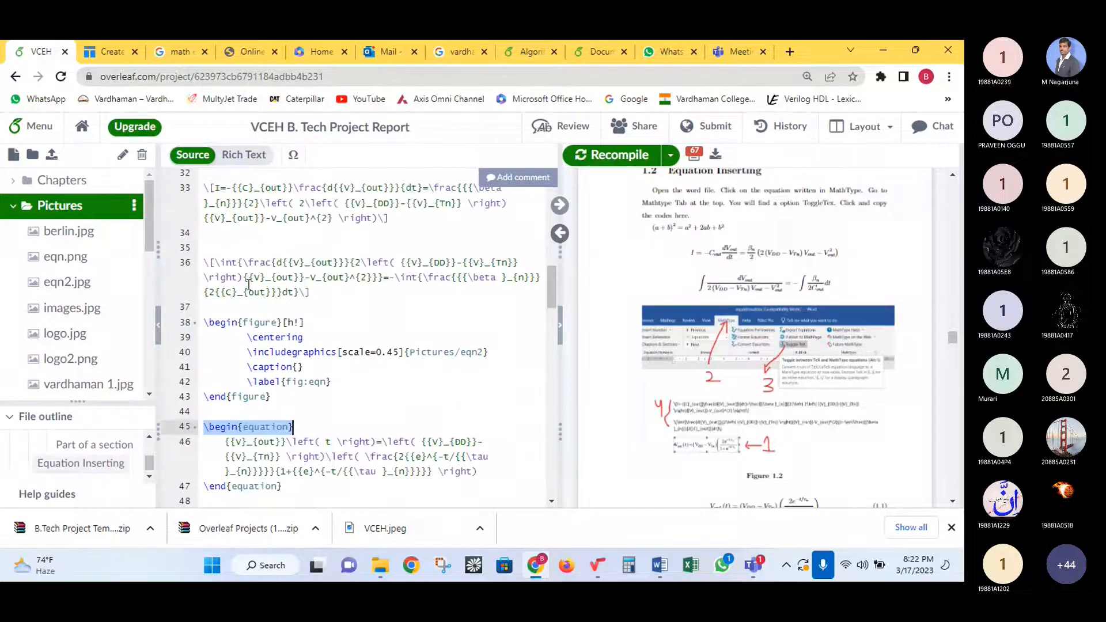
{"action": "scroll", "coordinate": [249, 285], "scroll_direction": "up", "scroll_amount": 2}
- Wrap the (a+b)² line in an equation environment on lines 30–32
{"action": "left_click", "coordinate": [211, 219]}
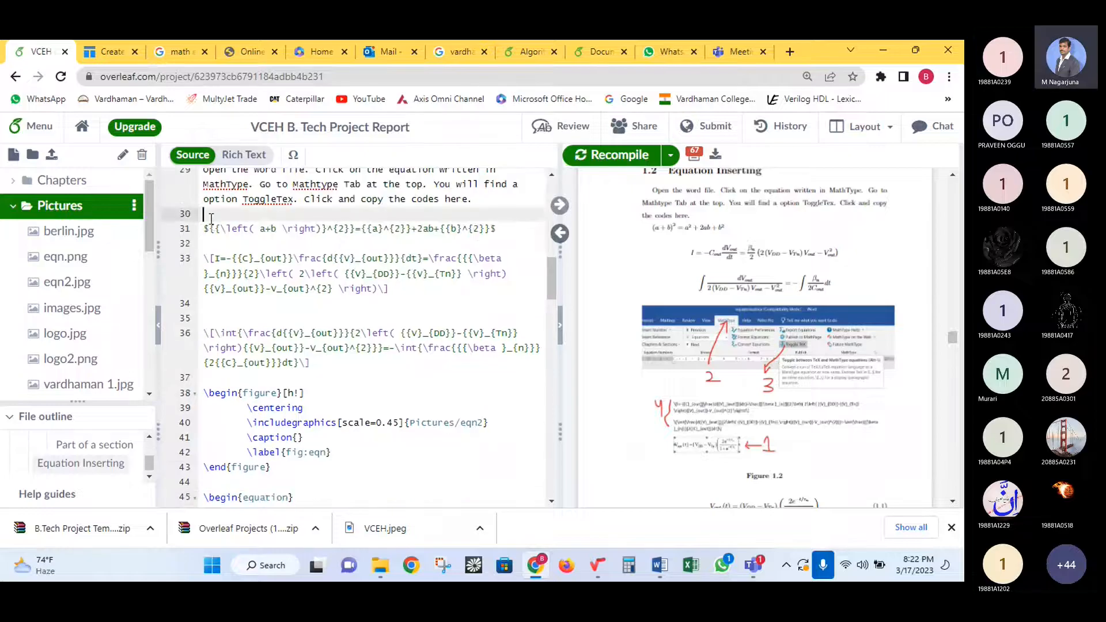
{"action": "key", "text": "ctrl+v"}
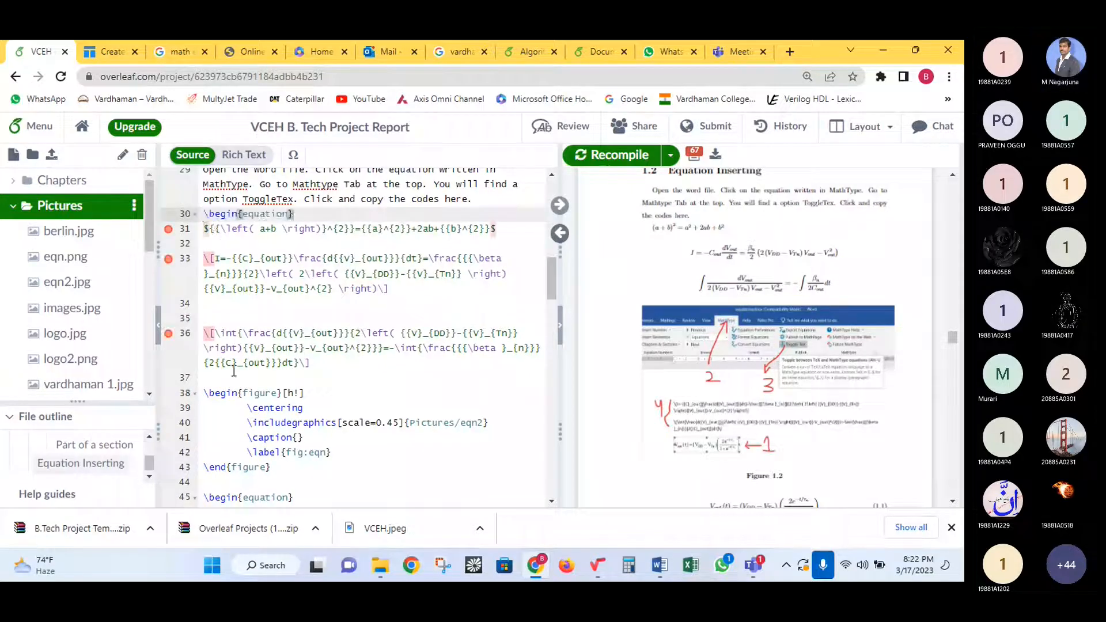
{"action": "scroll", "coordinate": [234, 372], "scroll_direction": "down", "scroll_amount": 2}
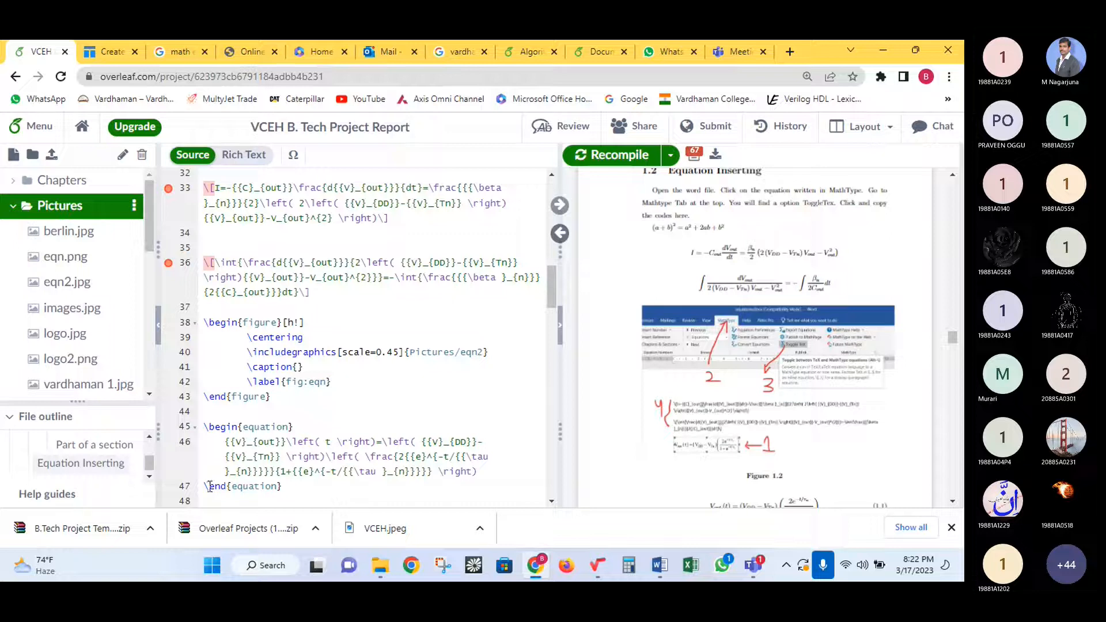
{"action": "left_click_drag", "start_coordinate": [210, 487], "coordinate": [283, 487]}
{"action": "scroll", "coordinate": [219, 272], "scroll_direction": "up", "scroll_amount": 2}
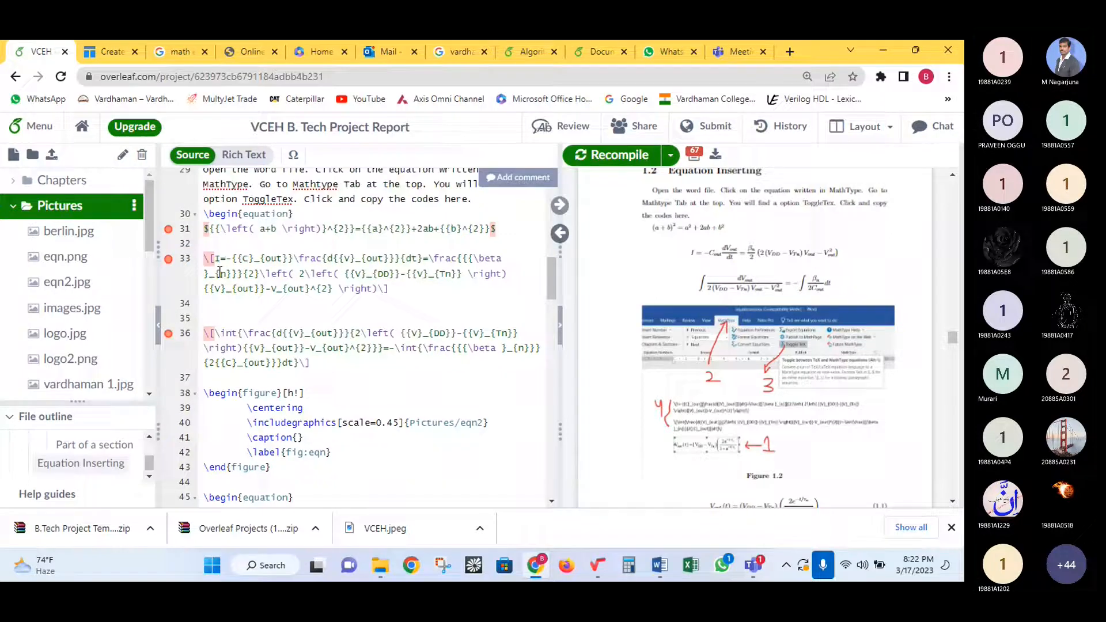
{"action": "left_click", "coordinate": [222, 244]}
{"action": "type", "text": "\\end{equation}"}
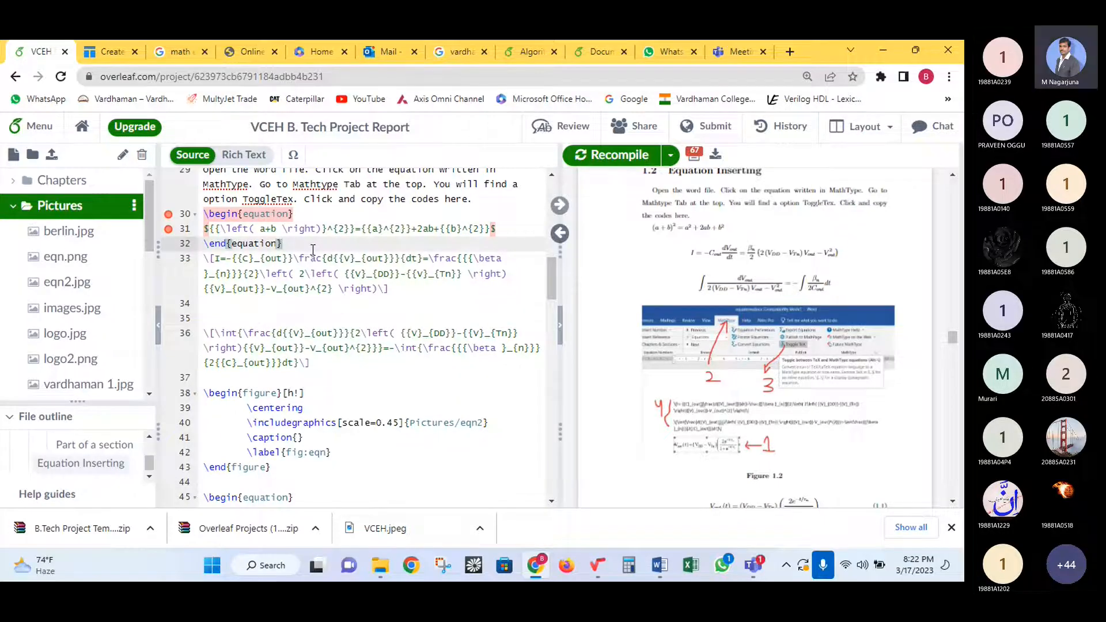
{"action": "scroll", "coordinate": [319, 277], "scroll_direction": "down", "scroll_amount": 1}
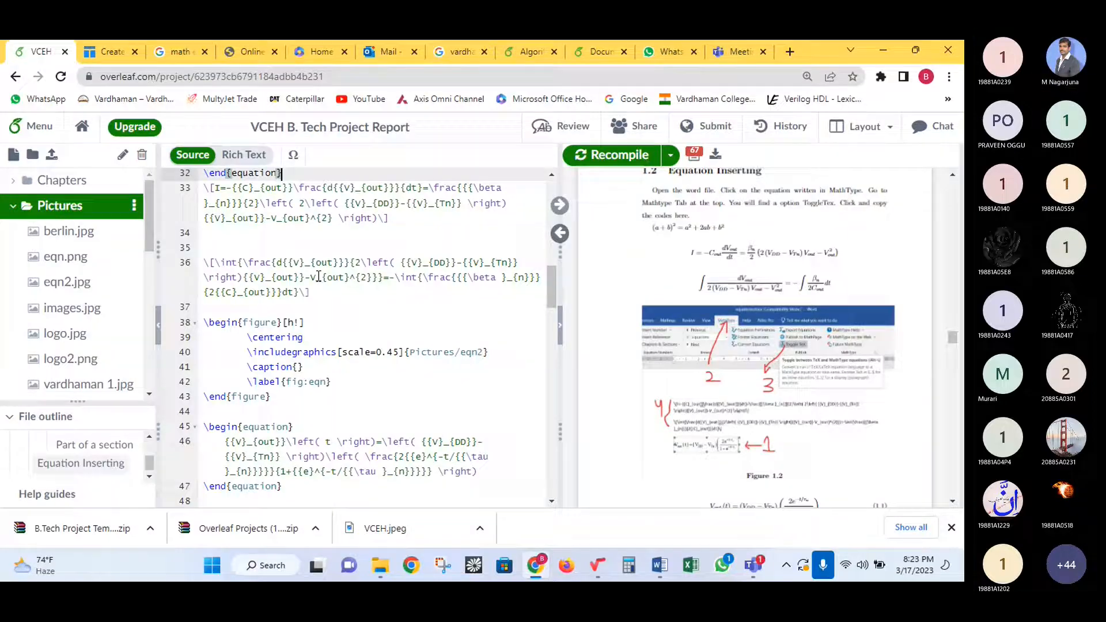
{"action": "scroll", "coordinate": [332, 373], "scroll_direction": "up", "scroll_amount": 1}
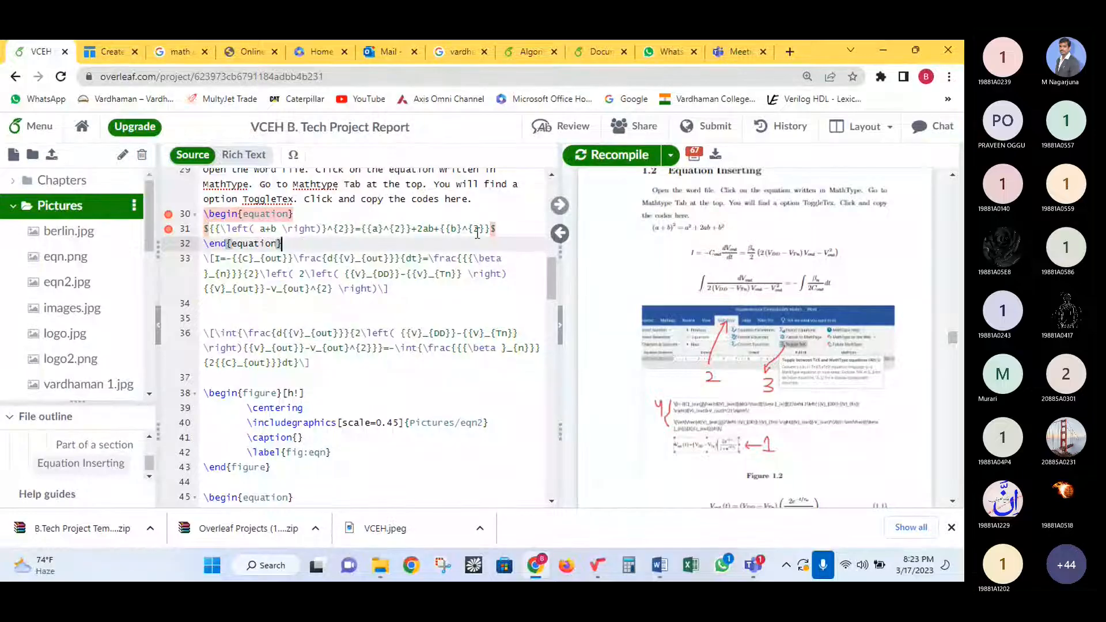
- Add blank lines around the equation and after the block, then recompile
{"action": "left_click", "coordinate": [497, 229]}
{"action": "key", "text": "Return"}
{"action": "left_click", "coordinate": [308, 214]}
{"action": "key", "text": "Return"}
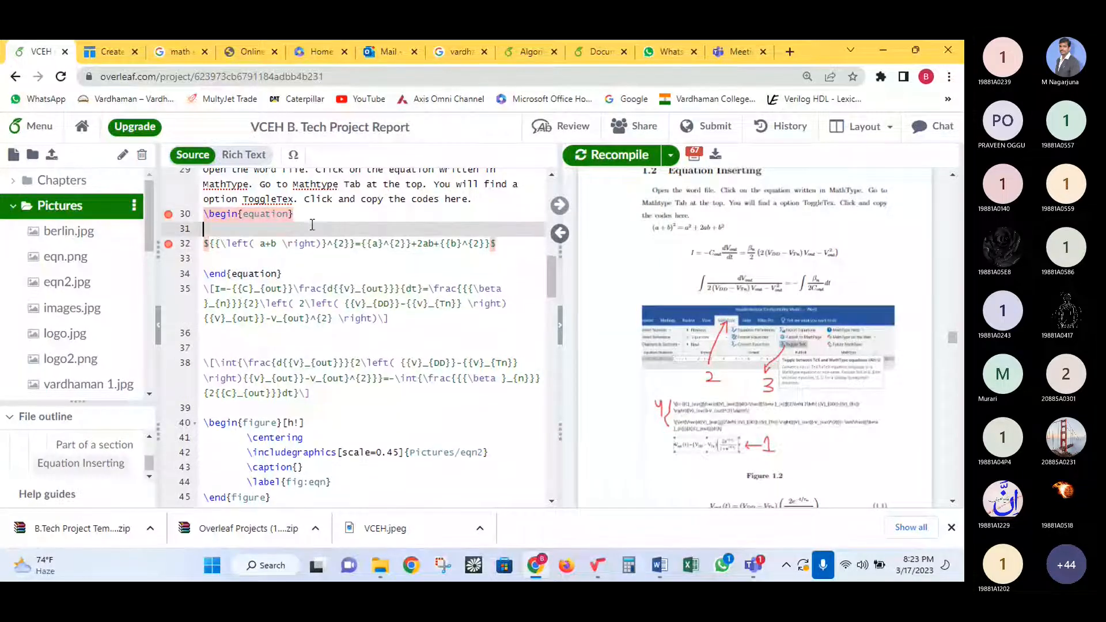
{"action": "left_click", "coordinate": [328, 273]}
{"action": "key", "text": "Return"}
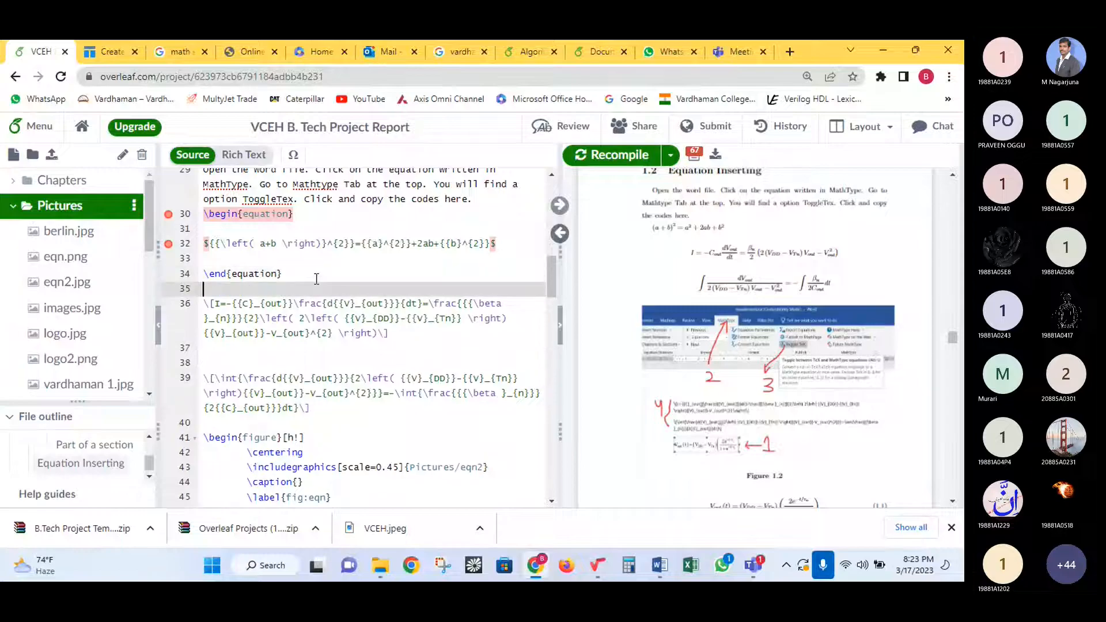
{"action": "left_click", "coordinate": [603, 162]}
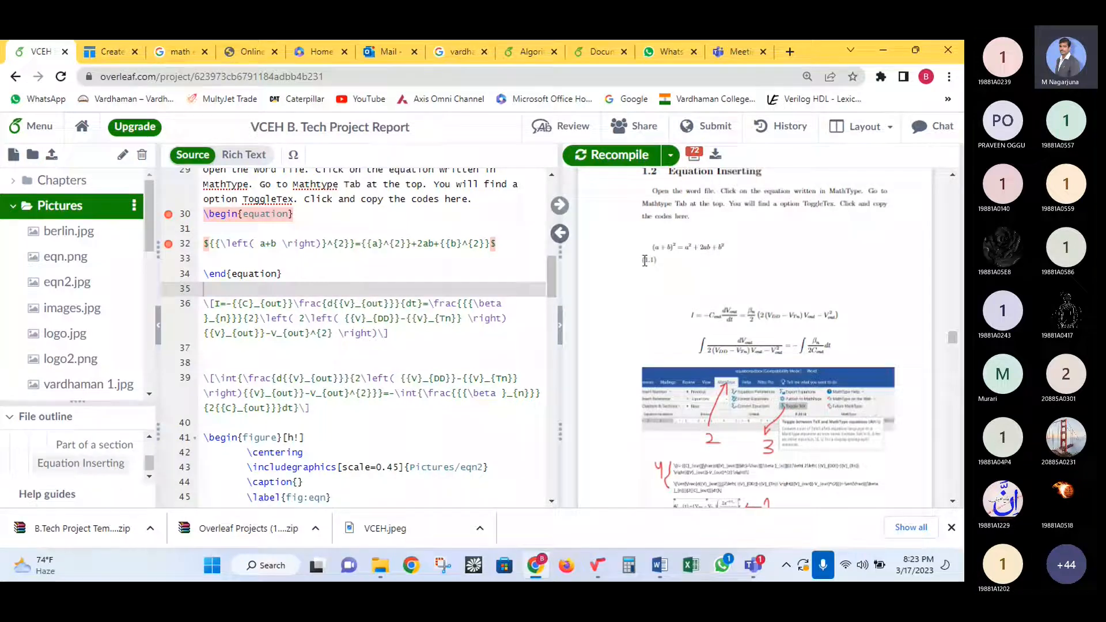
- Check the (1.1) equation number in the PDF, then delete the \end{equation} line
{"action": "left_click_drag", "start_coordinate": [642, 260], "coordinate": [656, 261]}
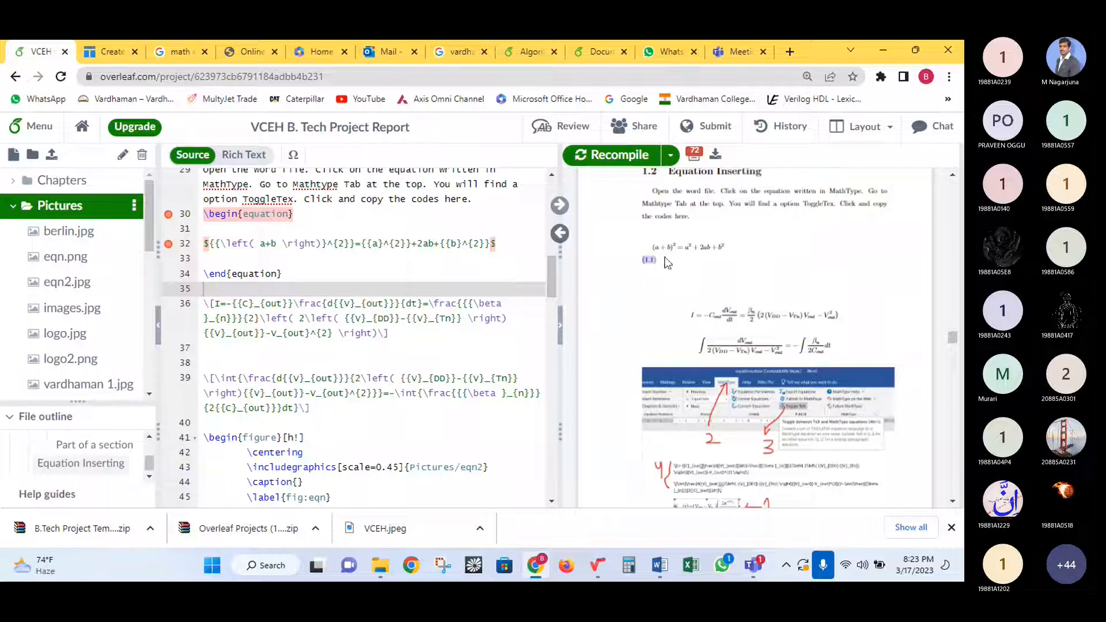
{"action": "left_click", "coordinate": [670, 262]}
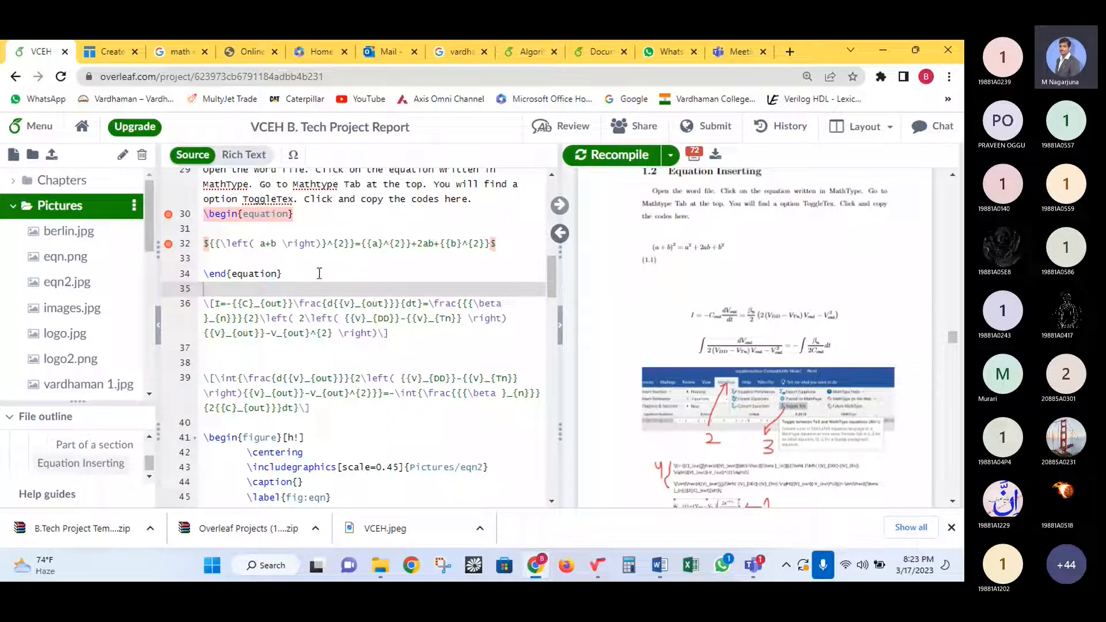
{"action": "left_click_drag", "start_coordinate": [281, 273], "coordinate": [201, 272]}
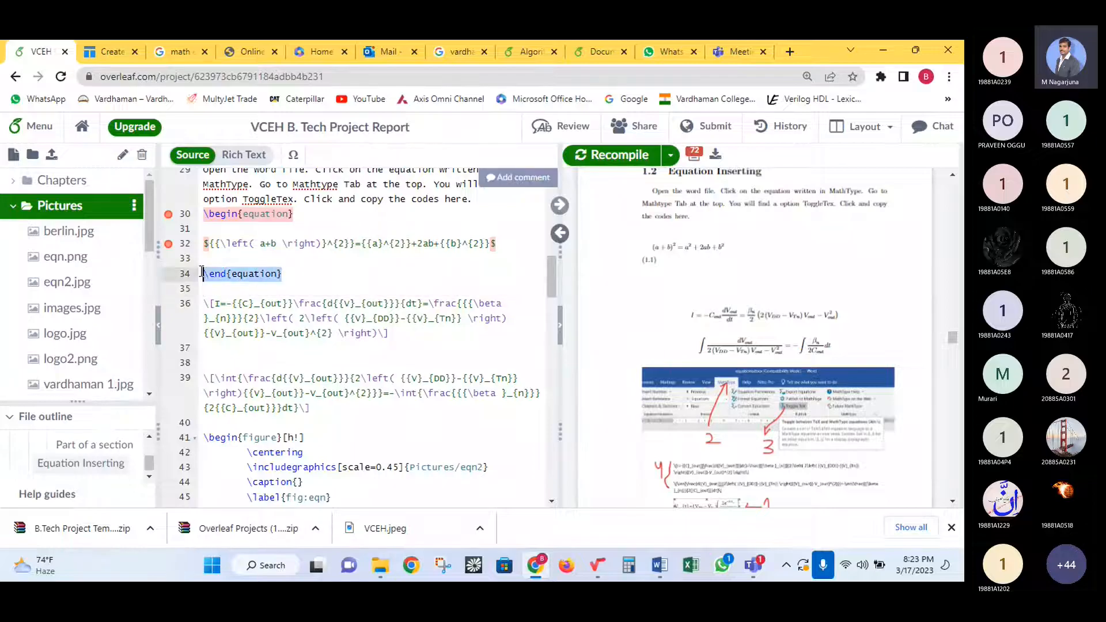
{"action": "key", "text": "BackSpace"}
- Delete the \begin{equation} line, recompile without numbering, and switch to the Lagrida editor
{"action": "left_click_drag", "start_coordinate": [293, 214], "coordinate": [203, 214]}
{"action": "key", "text": "BackSpace"}
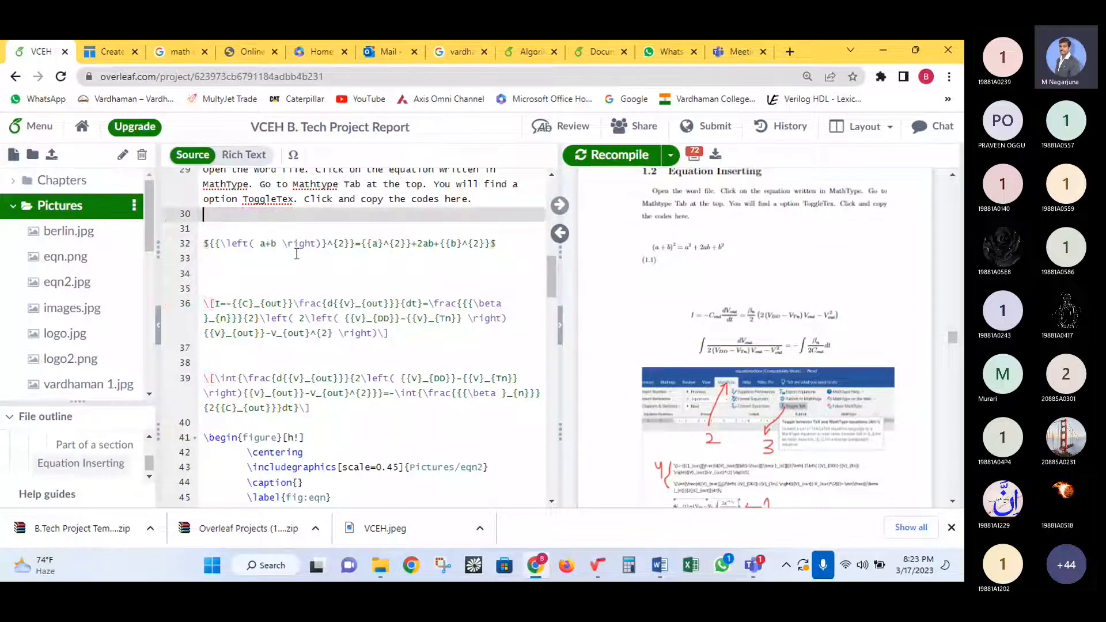
{"action": "left_click", "coordinate": [598, 159]}
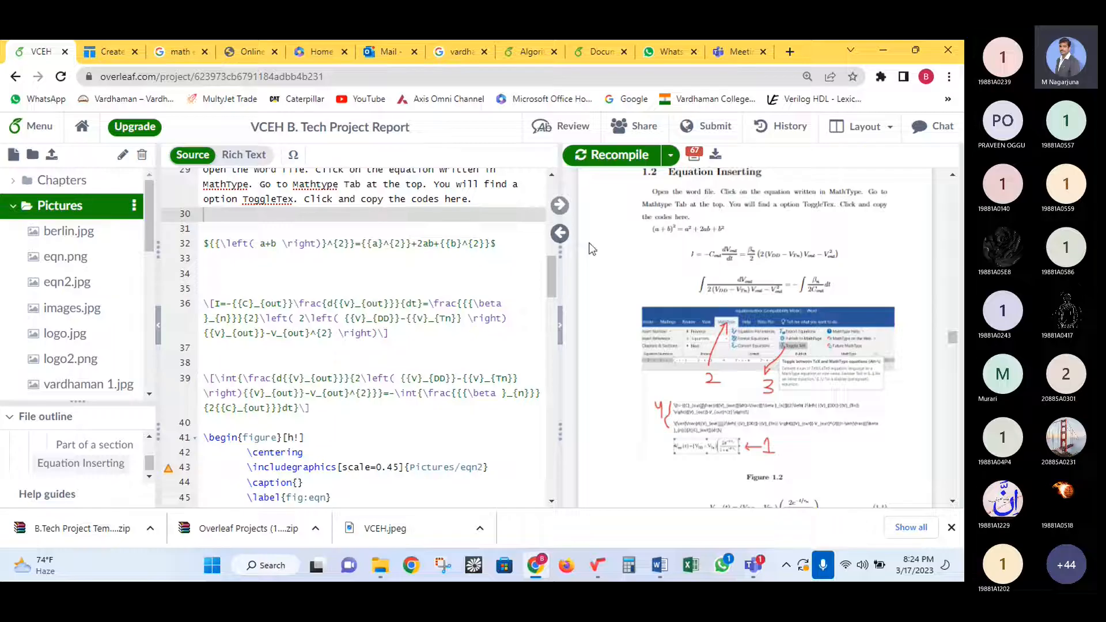
{"action": "left_click", "coordinate": [253, 41]}
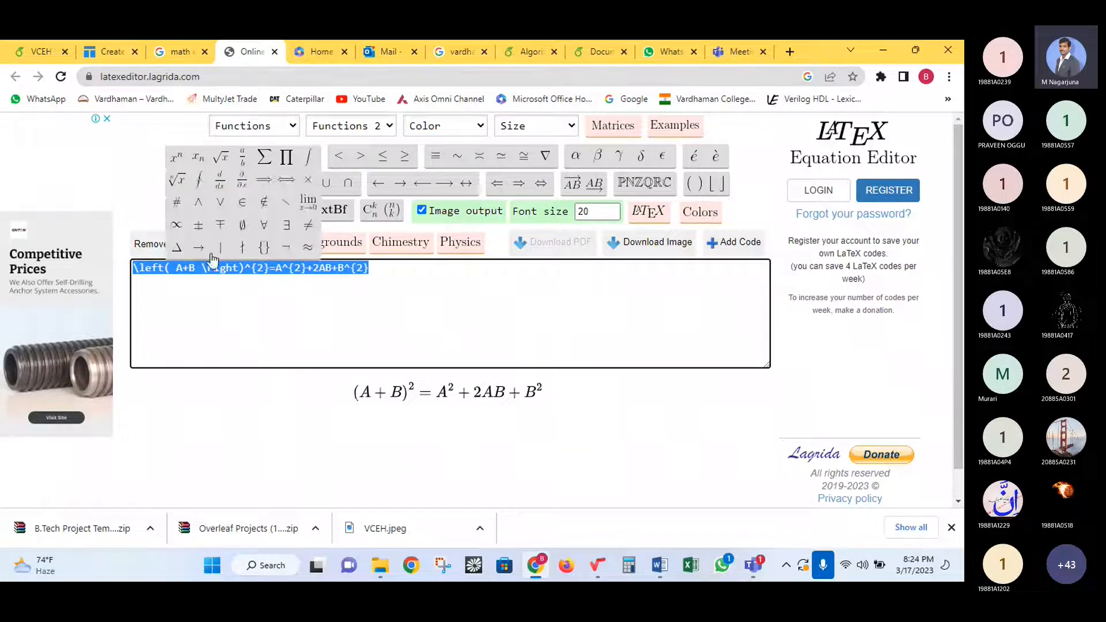
- After checking the Google search query, clear the (A+B)² code from the Lagrida code box
{"action": "left_click", "coordinate": [220, 268]}
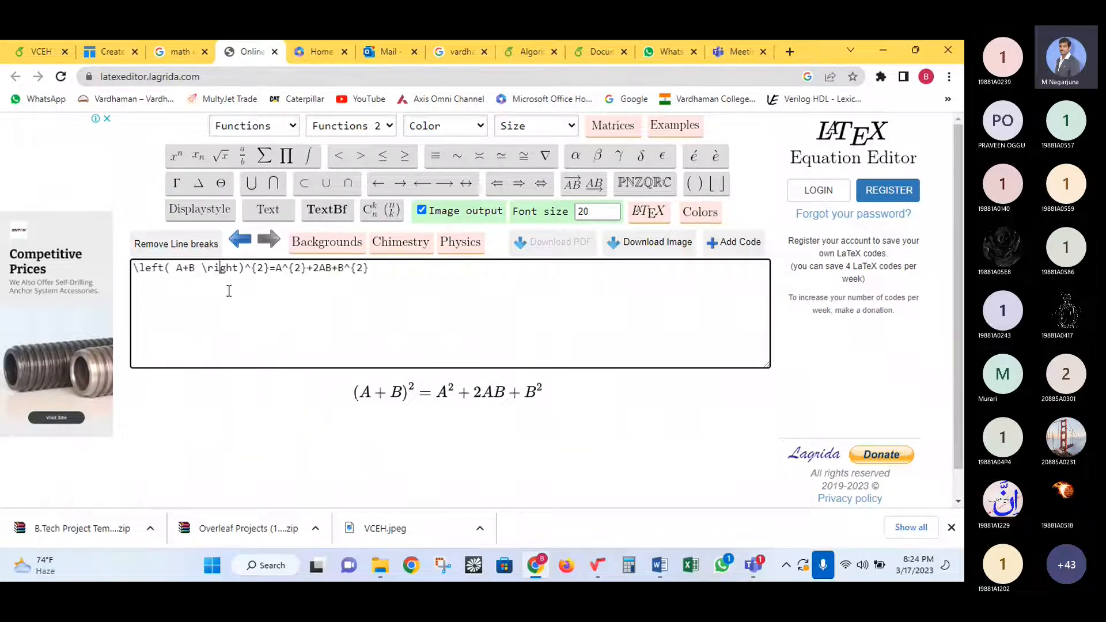
{"action": "left_click", "coordinate": [180, 52]}
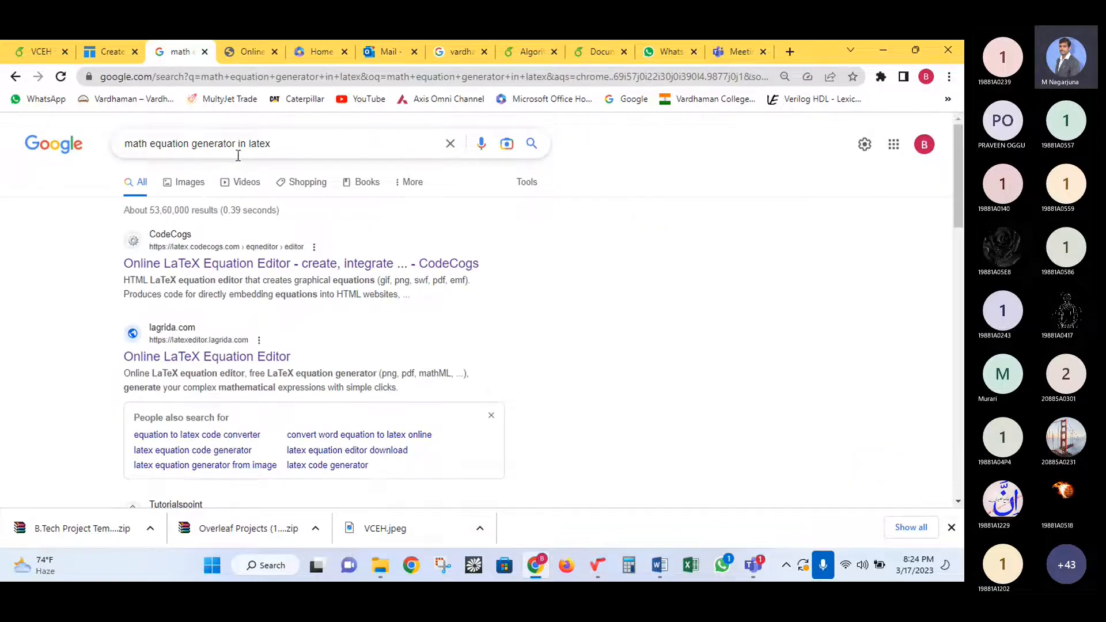
{"action": "left_click_drag", "start_coordinate": [283, 144], "coordinate": [119, 162]}
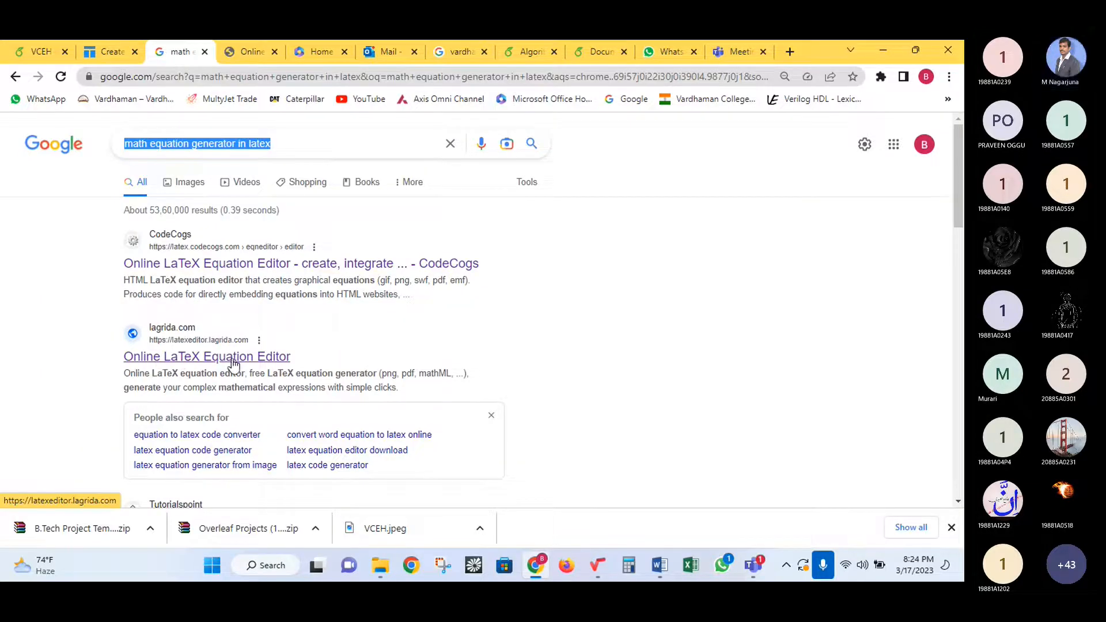
{"action": "left_click", "coordinate": [244, 50]}
{"action": "left_click", "coordinate": [398, 278]}
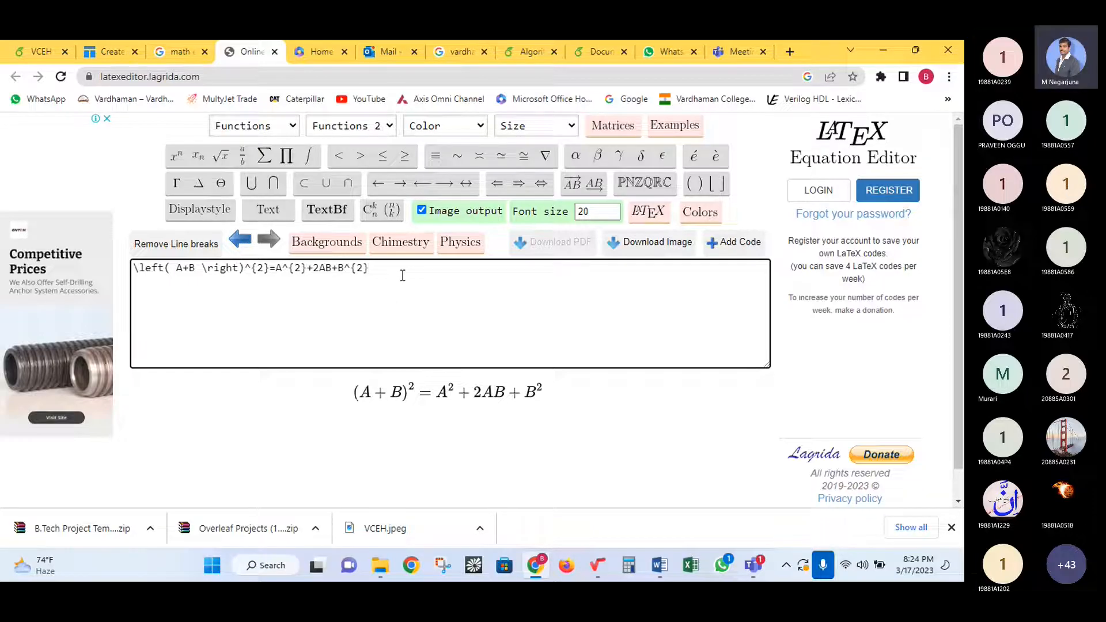
{"action": "mouse_move", "coordinate": [630, 190]}
{"action": "mouse_move", "coordinate": [694, 187]}
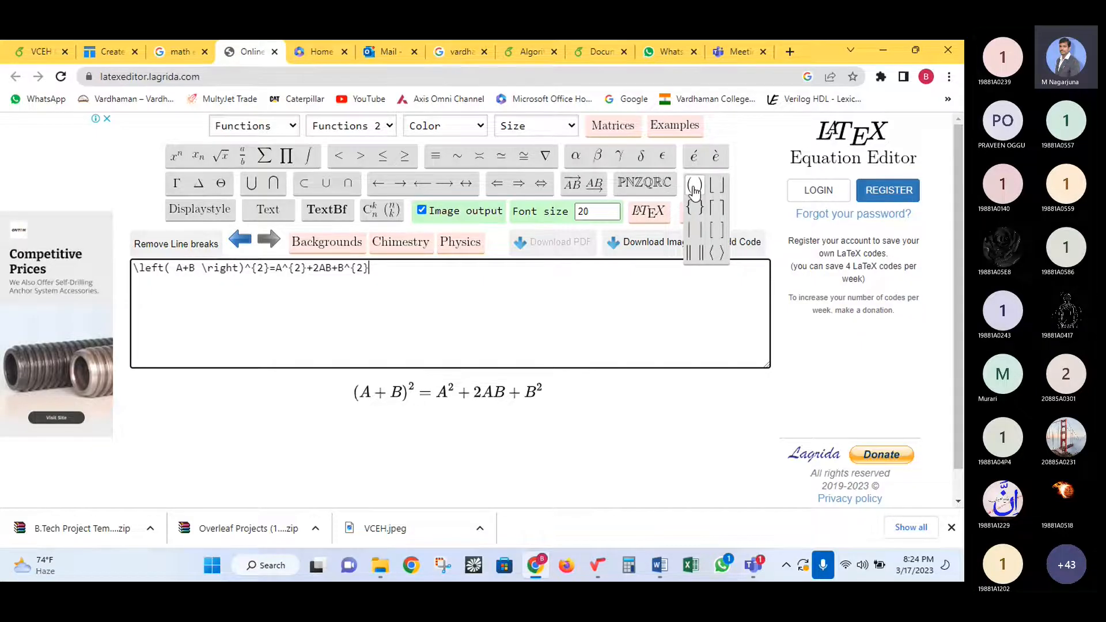
{"action": "key", "text": "ctrl+a"}
{"action": "key", "text": "BackSpace"}
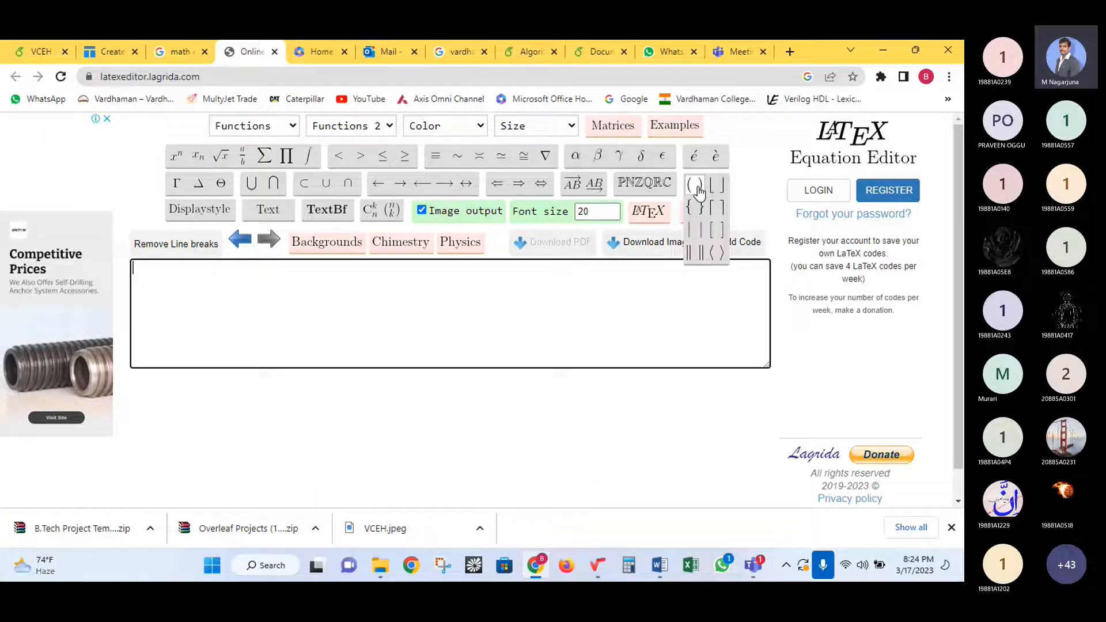
- Enter \left( a+b \right)^{2}= using the auto-sized parentheses and superscript buttons
{"action": "left_click", "coordinate": [695, 187]}
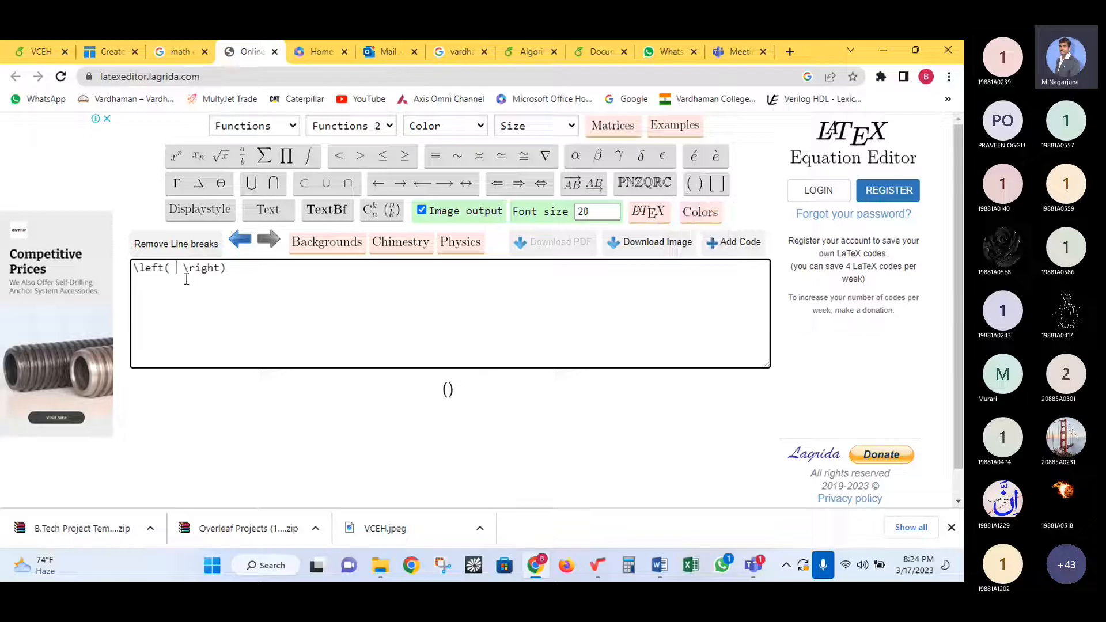
{"action": "type", "text": "a+b"}
{"action": "mouse_move", "coordinate": [178, 156]}
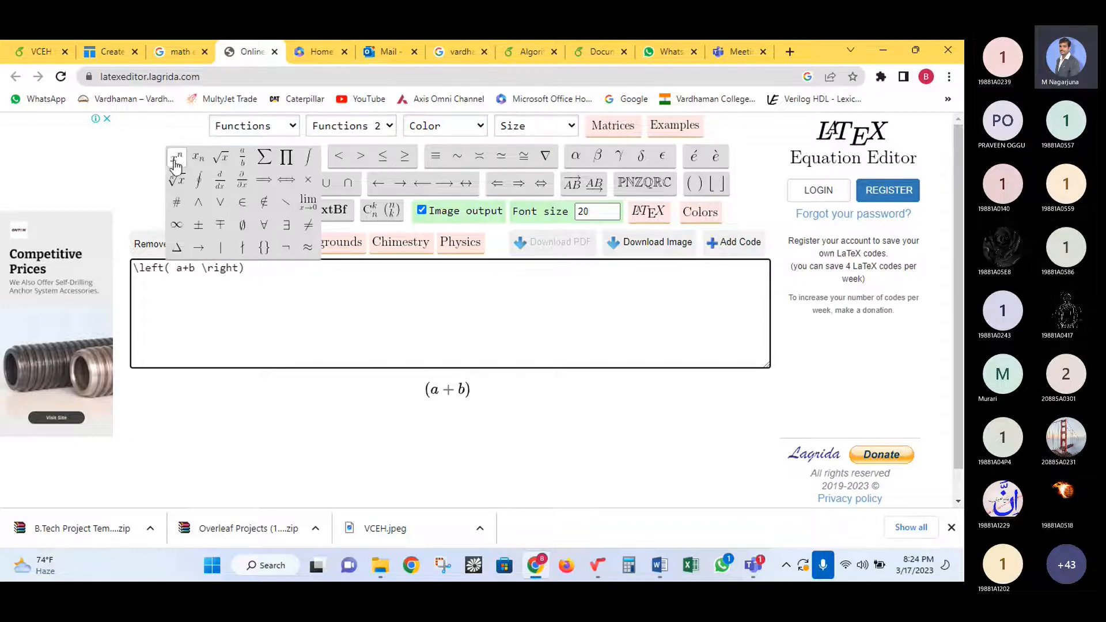
{"action": "left_click", "coordinate": [176, 164]}
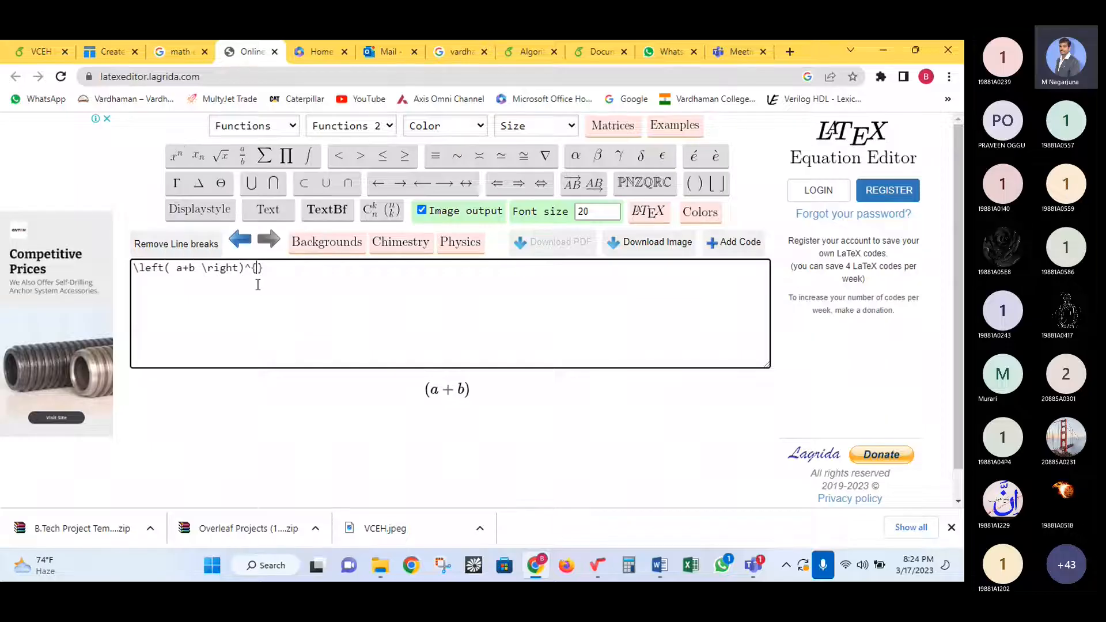
{"action": "type", "text": "2"}
{"action": "left_click", "coordinate": [275, 273]}
{"action": "type", "text": "="}
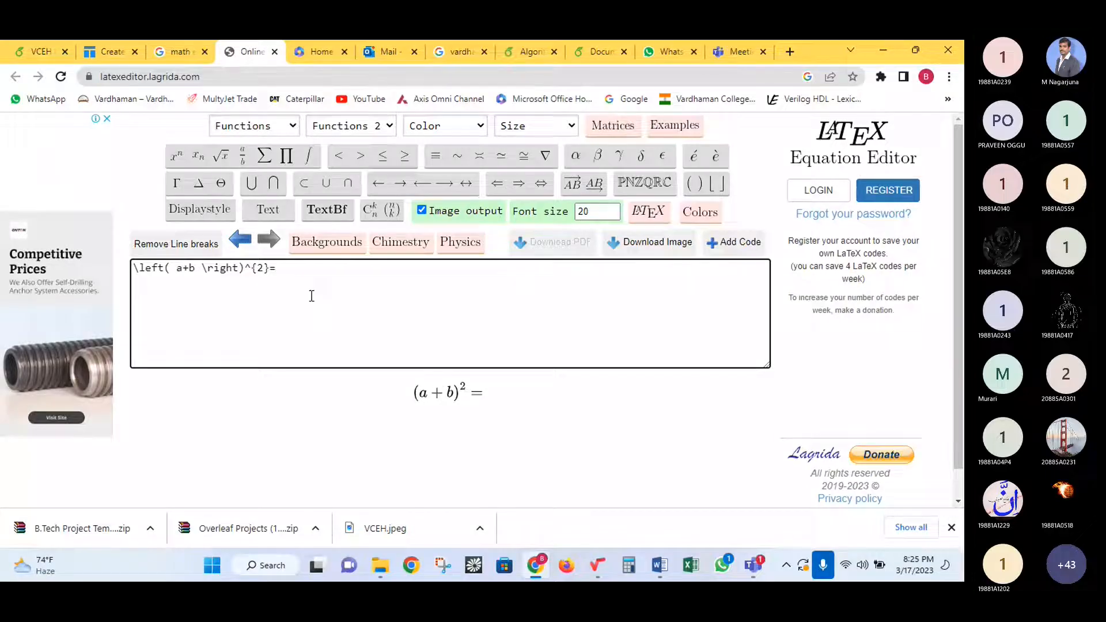
- Complete the right side a^{2}+2ab+b^{2} and select the entire equation code
{"action": "left_click_drag", "start_coordinate": [412, 398], "coordinate": [491, 395]}
{"action": "left_click", "coordinate": [358, 360]}
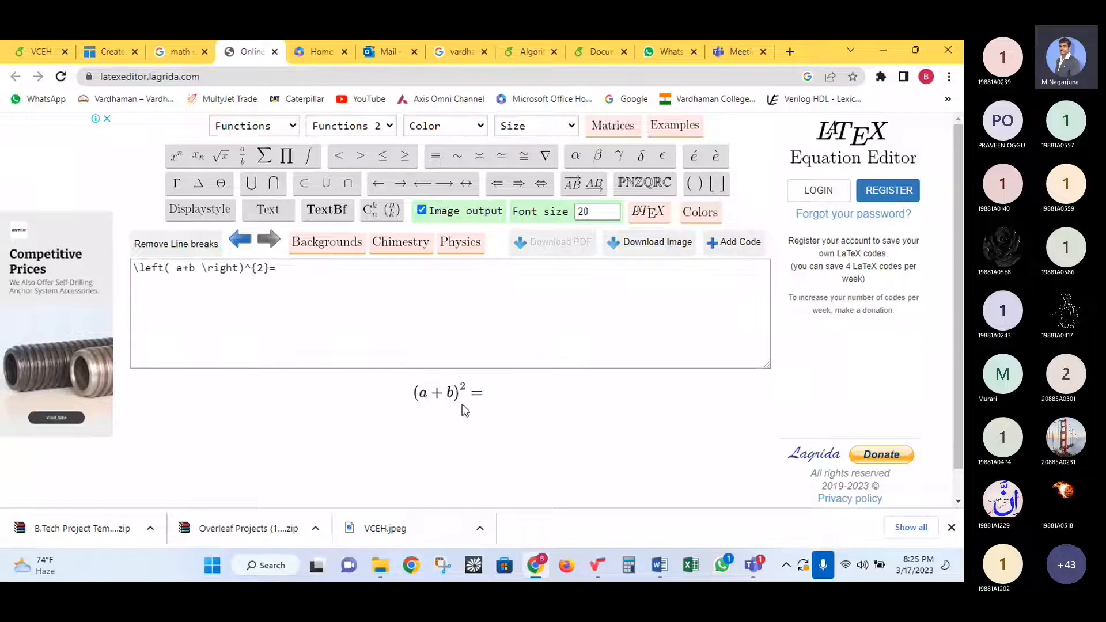
{"action": "left_click_drag", "start_coordinate": [413, 396], "coordinate": [487, 396]}
{"action": "left_click", "coordinate": [488, 404]}
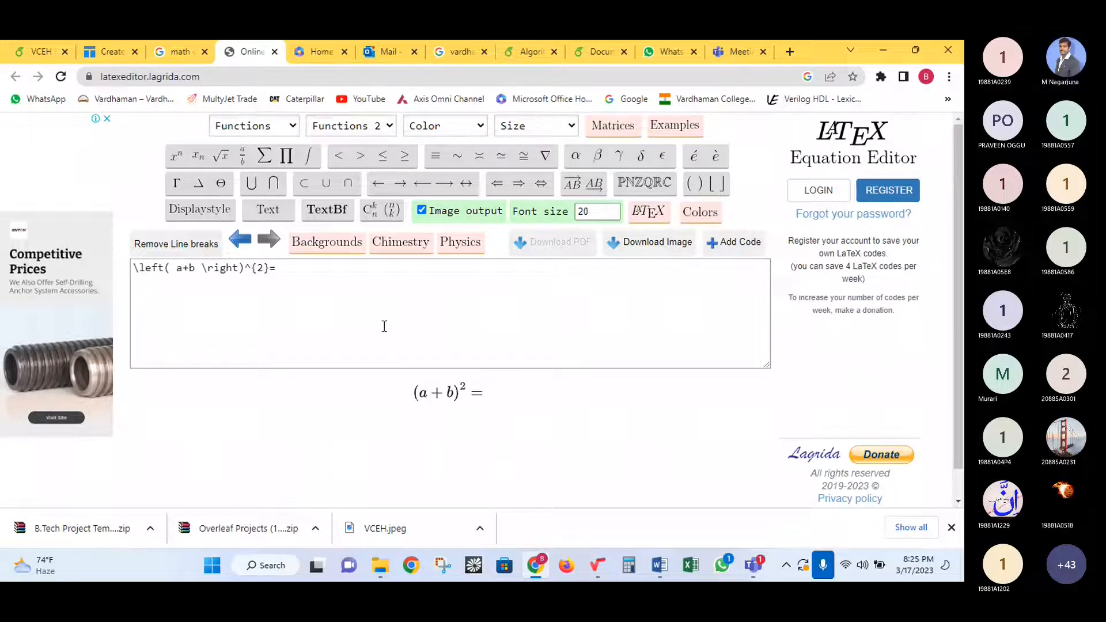
{"action": "left_click", "coordinate": [328, 271]}
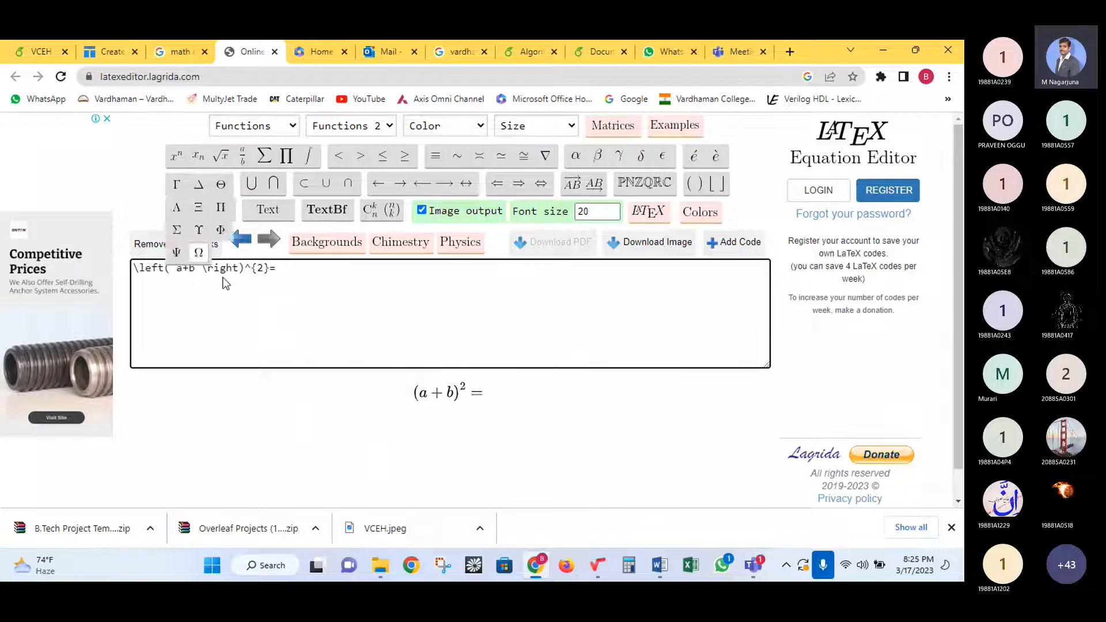
{"action": "type", "text": "a"}
{"action": "left_click", "coordinate": [178, 158]}
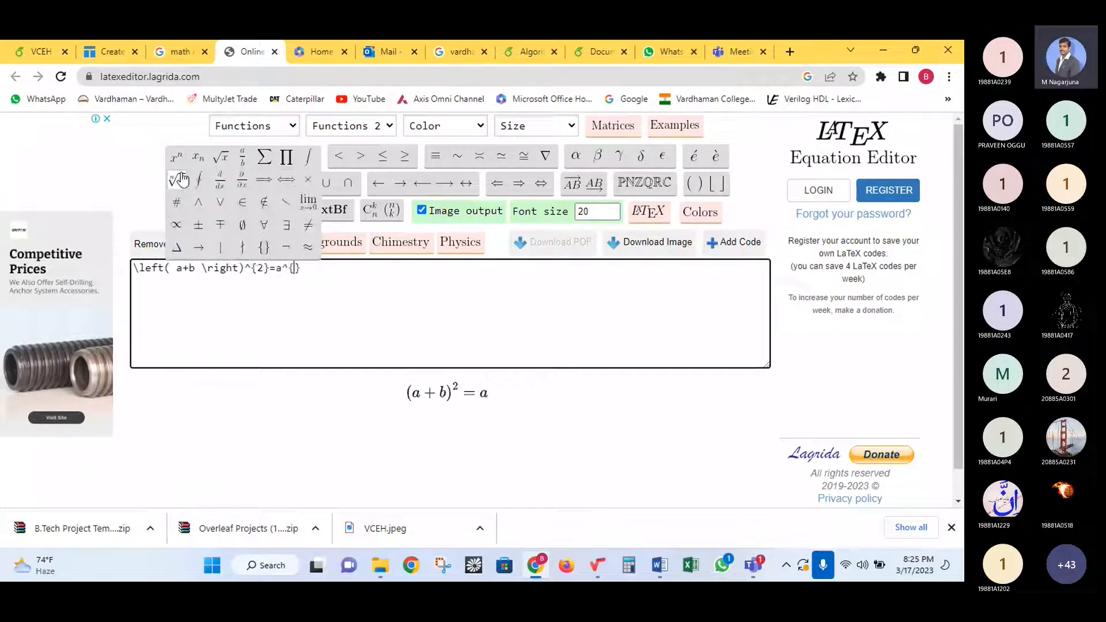
{"action": "type", "text": "2}"}
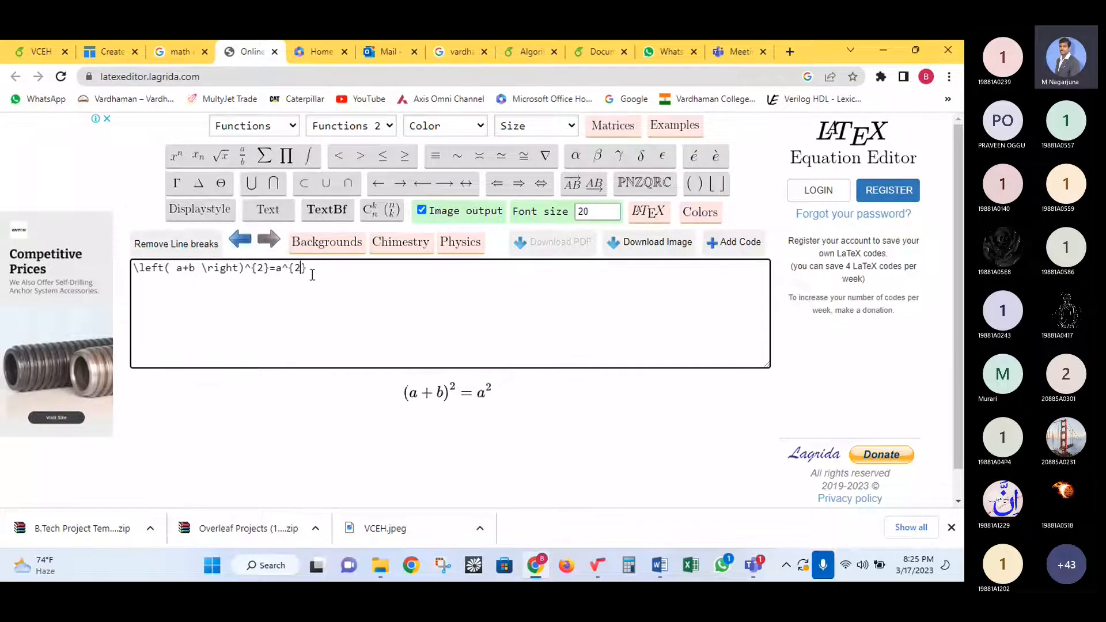
{"action": "type", "text": "+"}
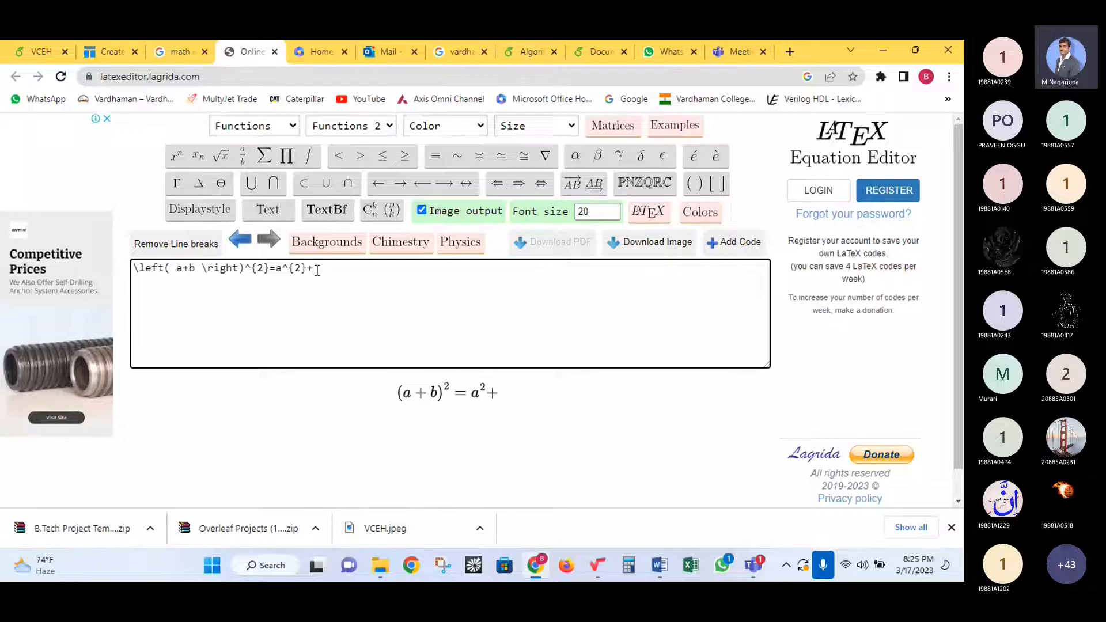
{"action": "type", "text": "2ab"}
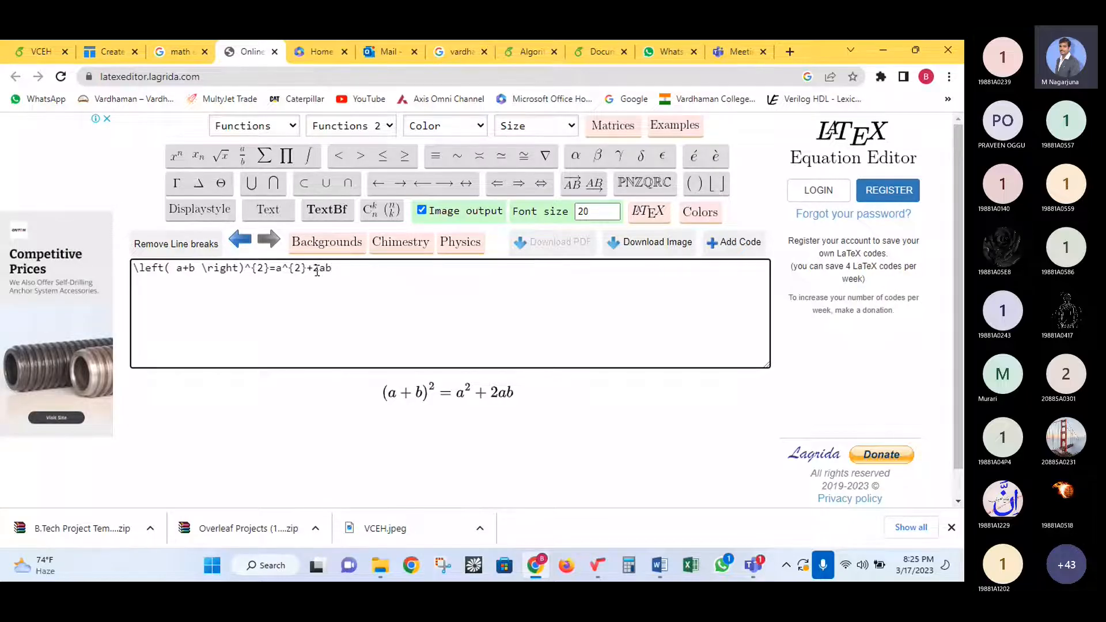
{"action": "type", "text": "+b"}
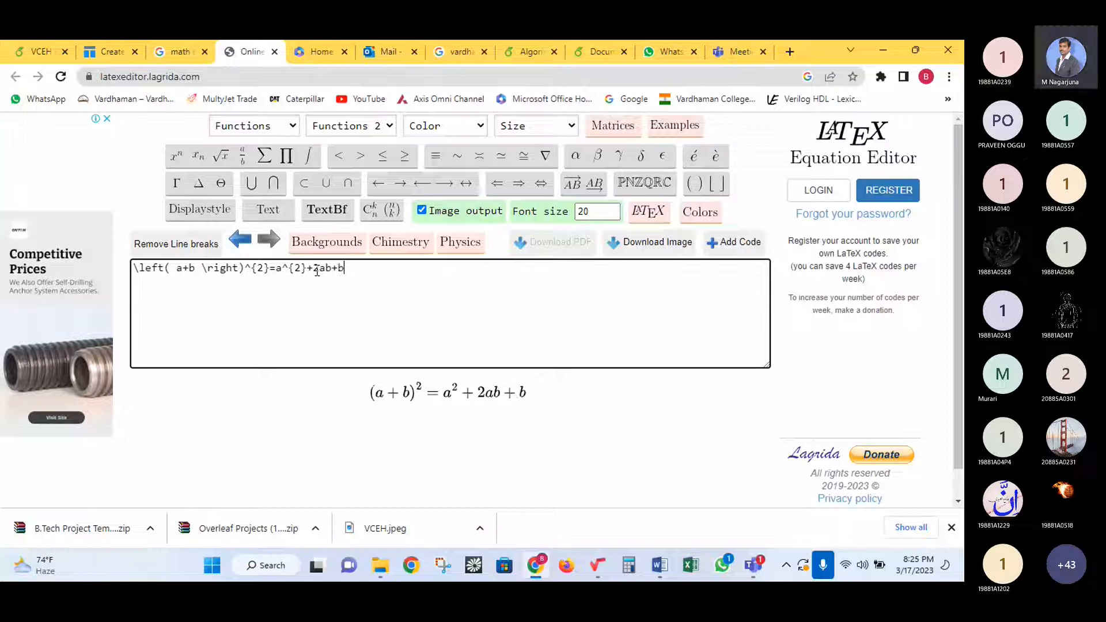
{"action": "left_click", "coordinate": [177, 180]}
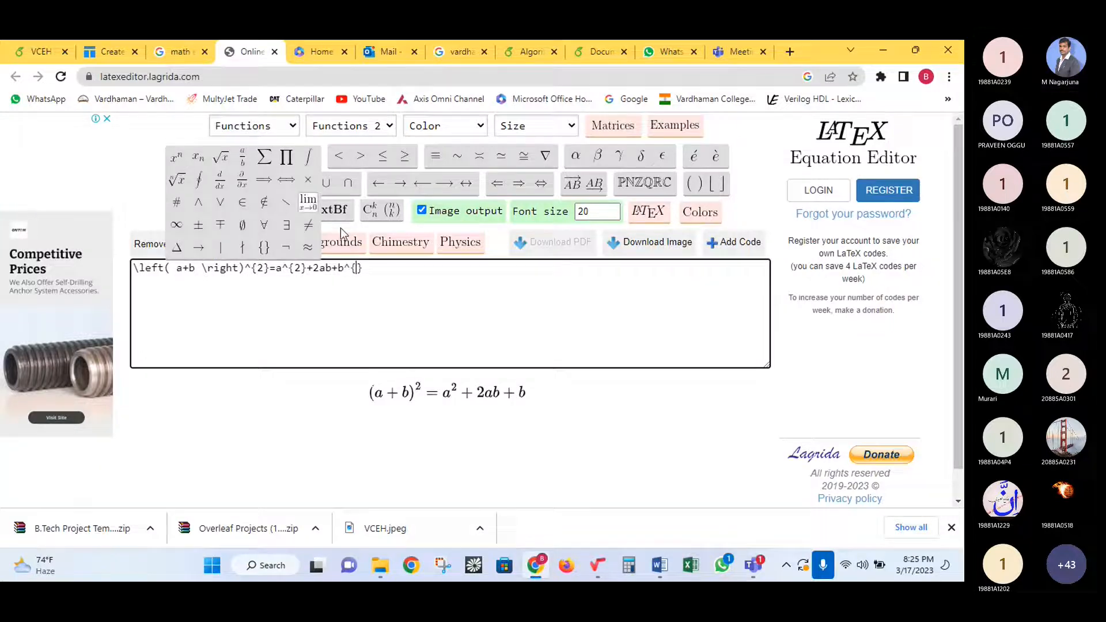
{"action": "type", "text": "2"}
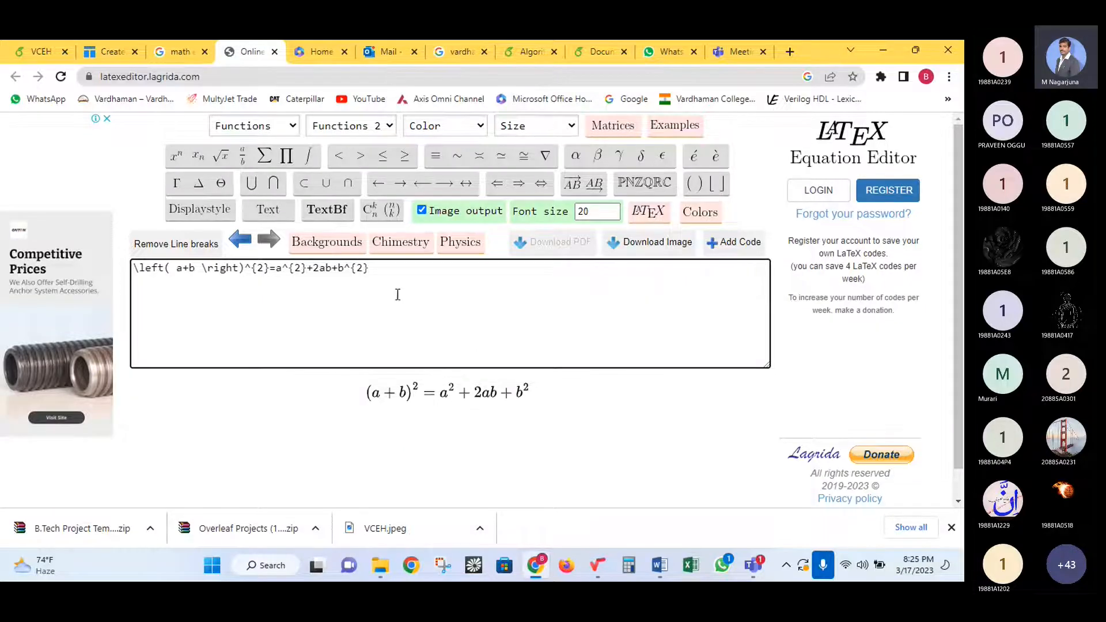
{"action": "left_click_drag", "start_coordinate": [387, 270], "coordinate": [128, 276]}
{"action": "key", "text": "ctrl+c"}
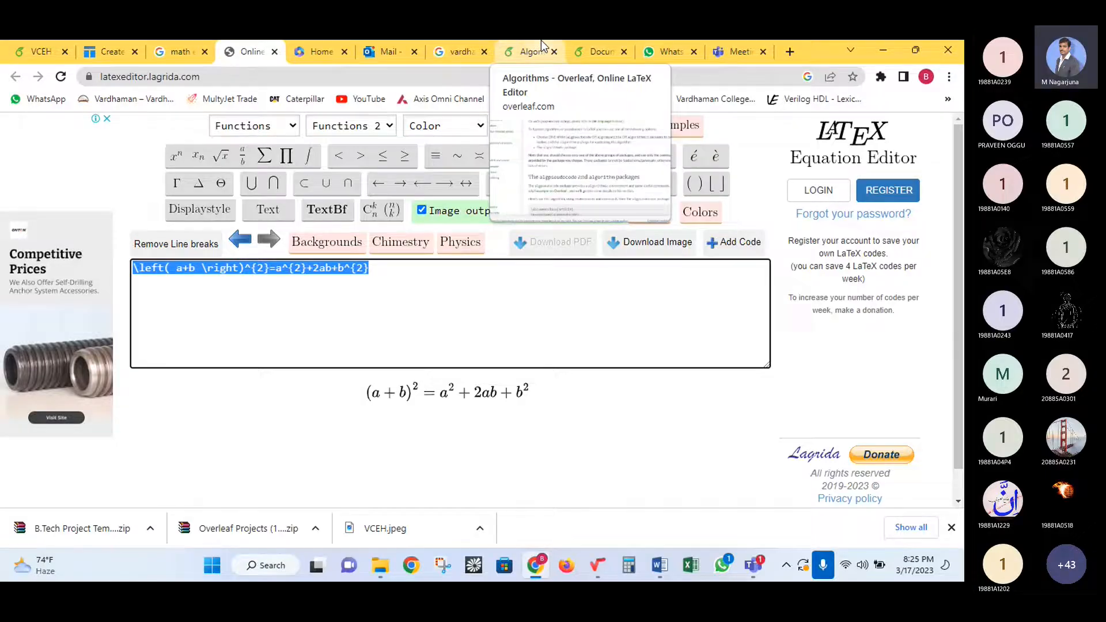
- Paste the copied equation code onto line 31 of the Overleaf source and recompile
{"action": "left_click", "coordinate": [38, 47]}
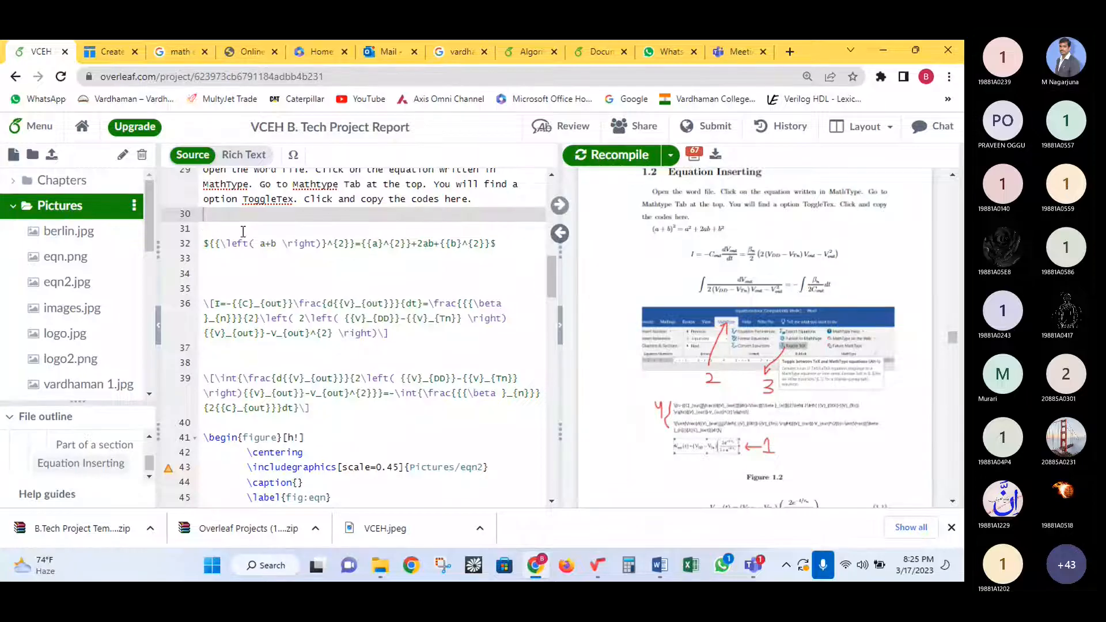
{"action": "left_click", "coordinate": [229, 228]}
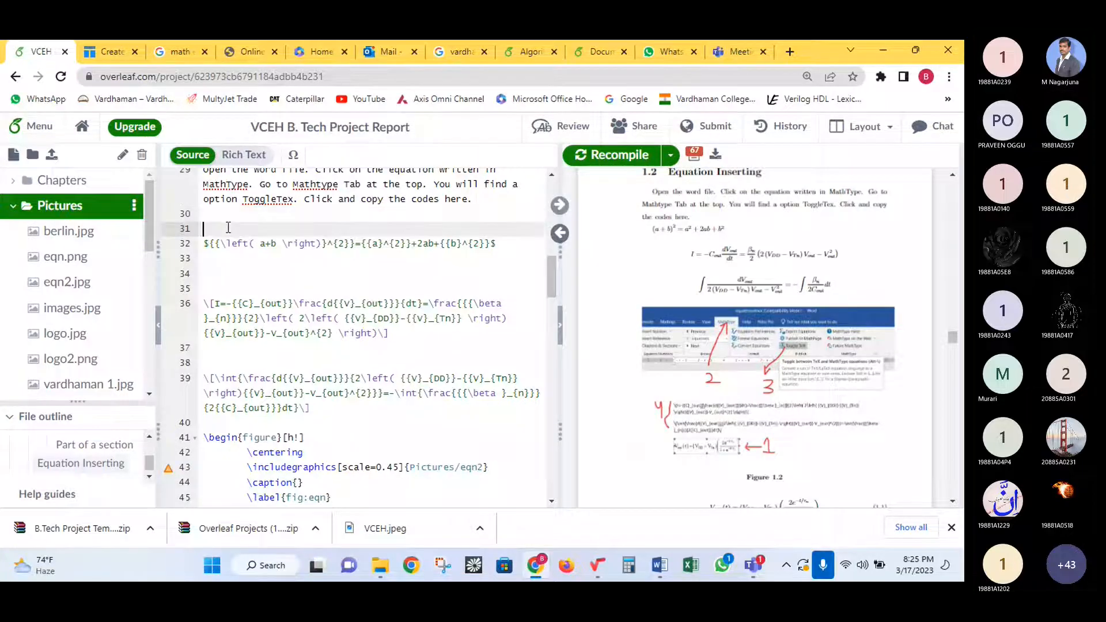
{"action": "key", "text": "ctrl+v"}
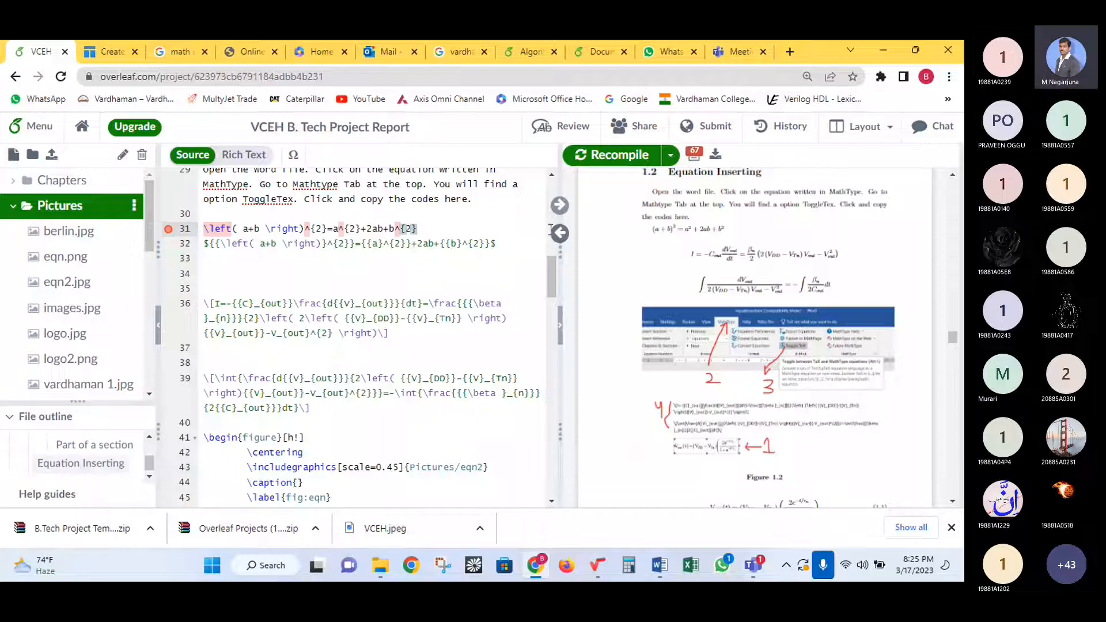
{"action": "left_click", "coordinate": [610, 155]}
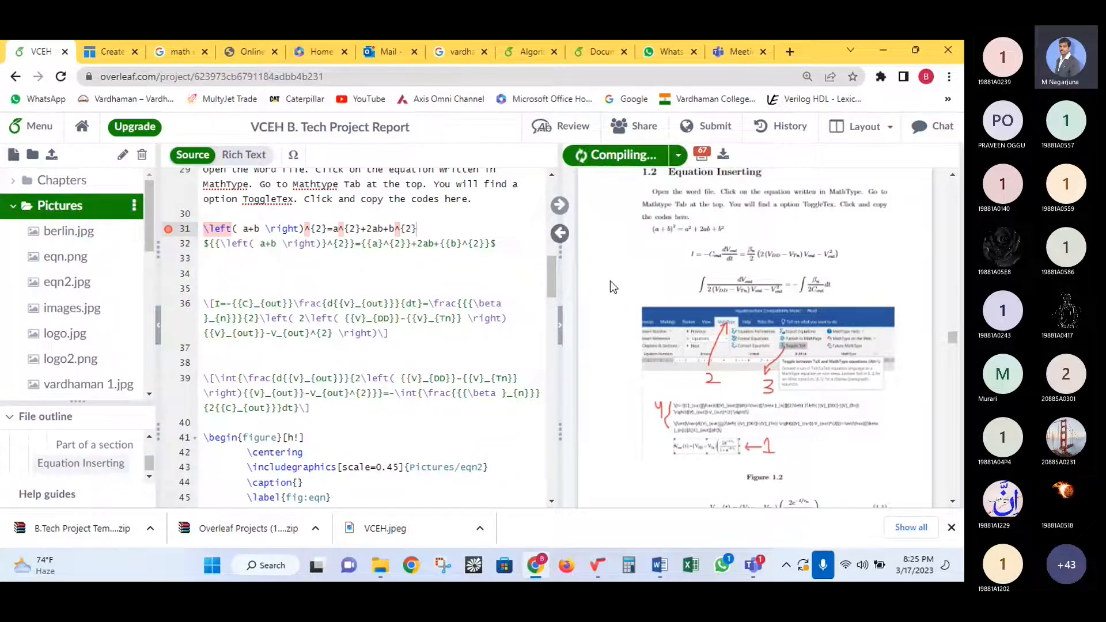
- Delete the old dollar-sign equation on line 32 and recompile with Ctrl+S
{"action": "left_click", "coordinate": [449, 230]}
{"action": "left_click", "coordinate": [466, 269]}
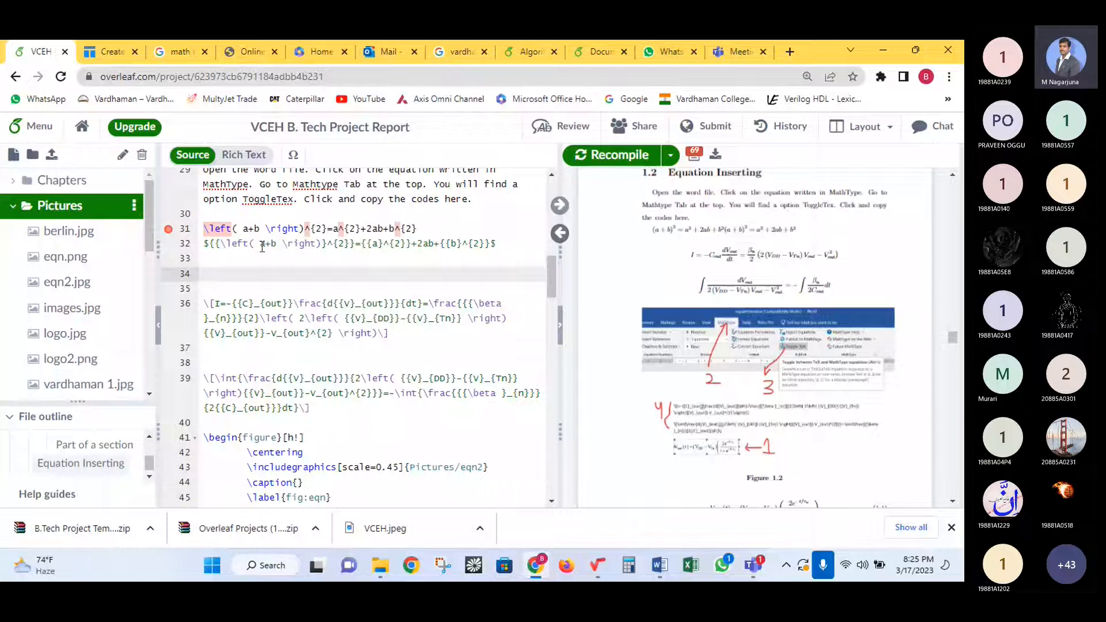
{"action": "left_click_drag", "start_coordinate": [499, 245], "coordinate": [441, 228]}
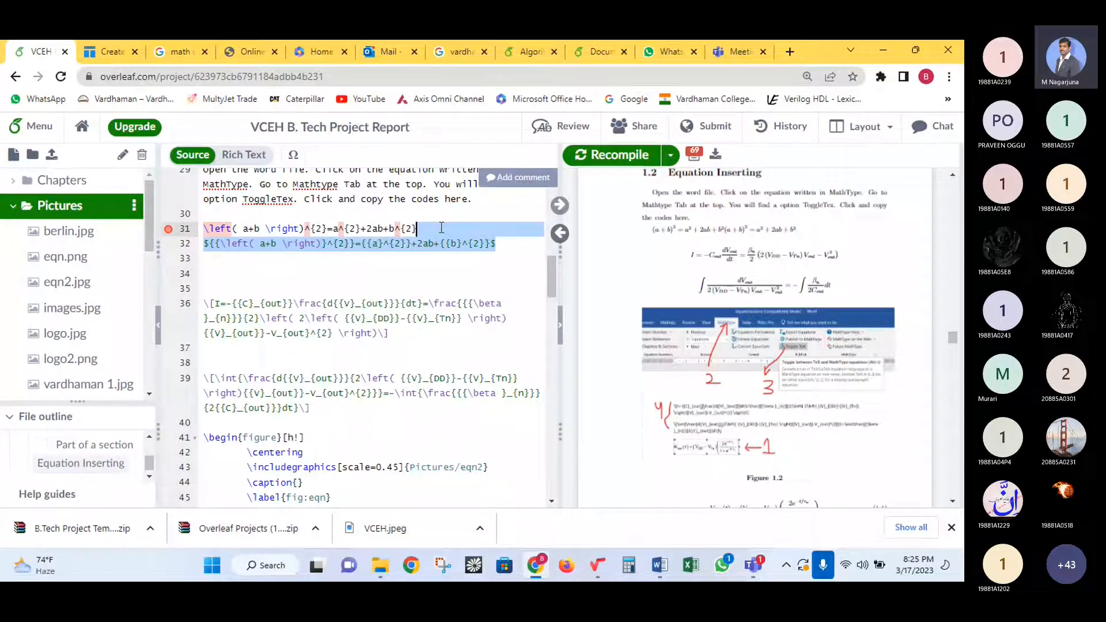
{"action": "key", "text": "BackSpace"}
{"action": "key", "text": "ctrl+s"}
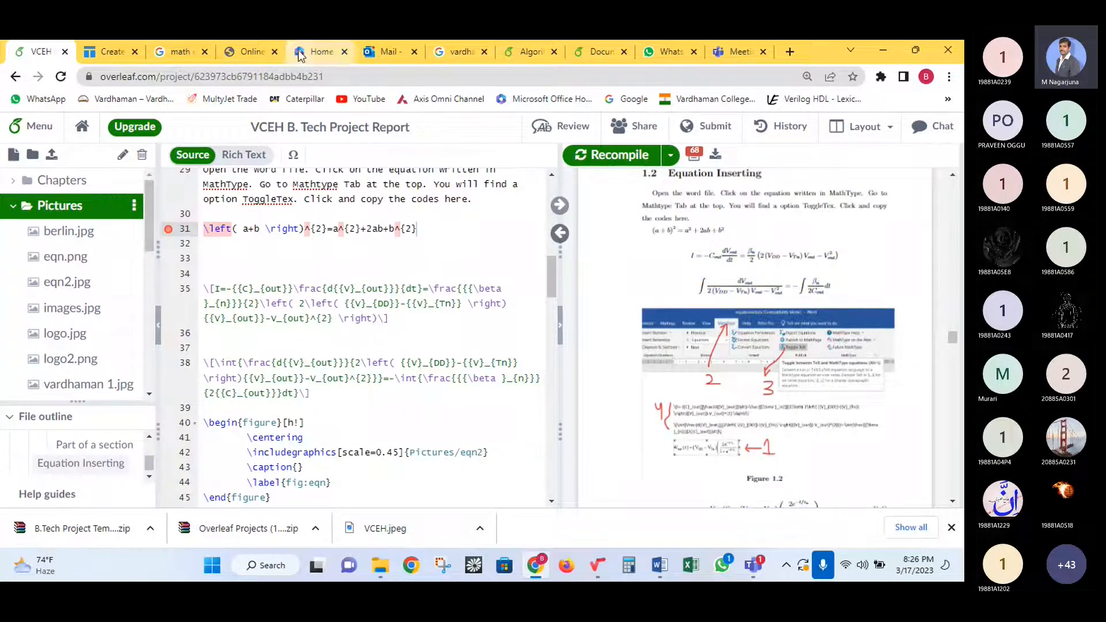
{"action": "left_click", "coordinate": [237, 51]}
- Clear all existing code from the Lagrida equation box
{"action": "left_click", "coordinate": [286, 288]}
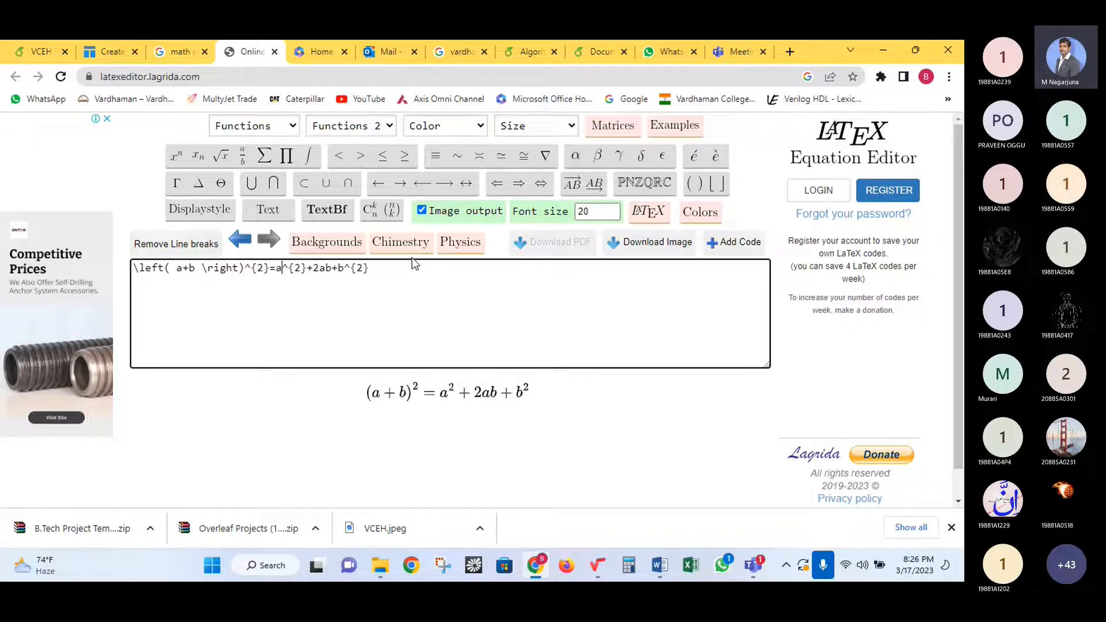
{"action": "key", "text": "ctrl+a"}
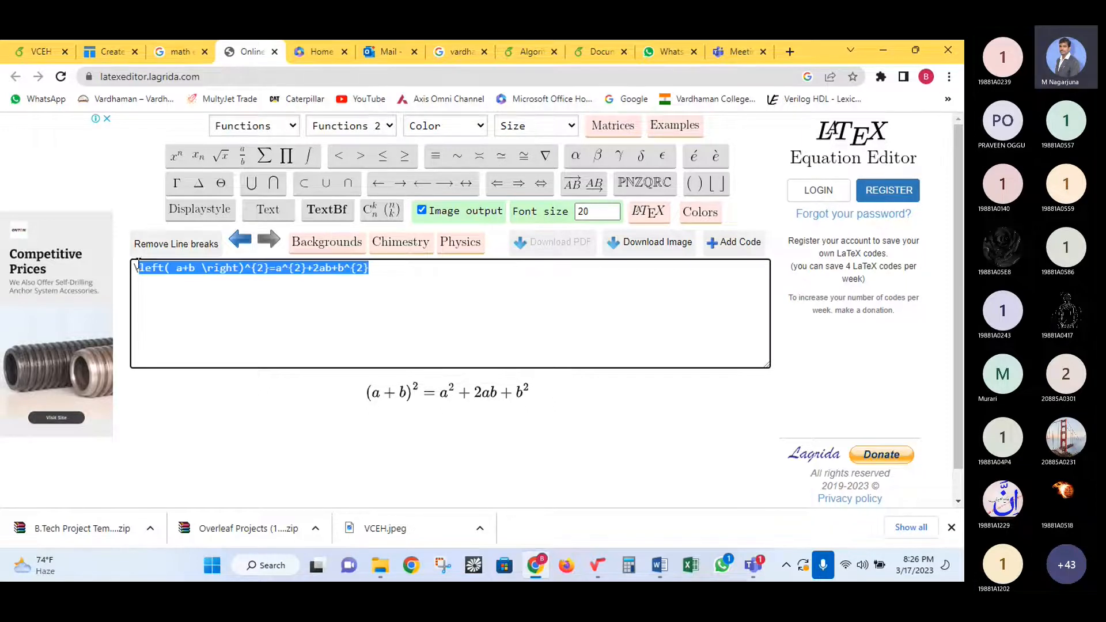
{"action": "type", "text": "\\"}
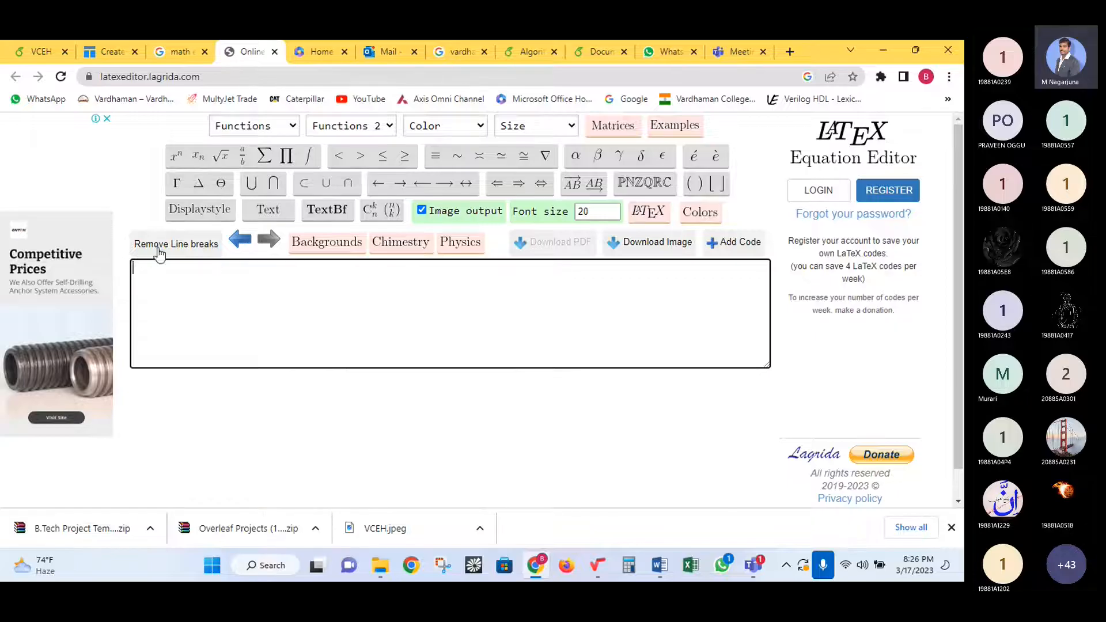
{"action": "mouse_move", "coordinate": [241, 164]}
{"action": "key", "text": "BackSpace"}
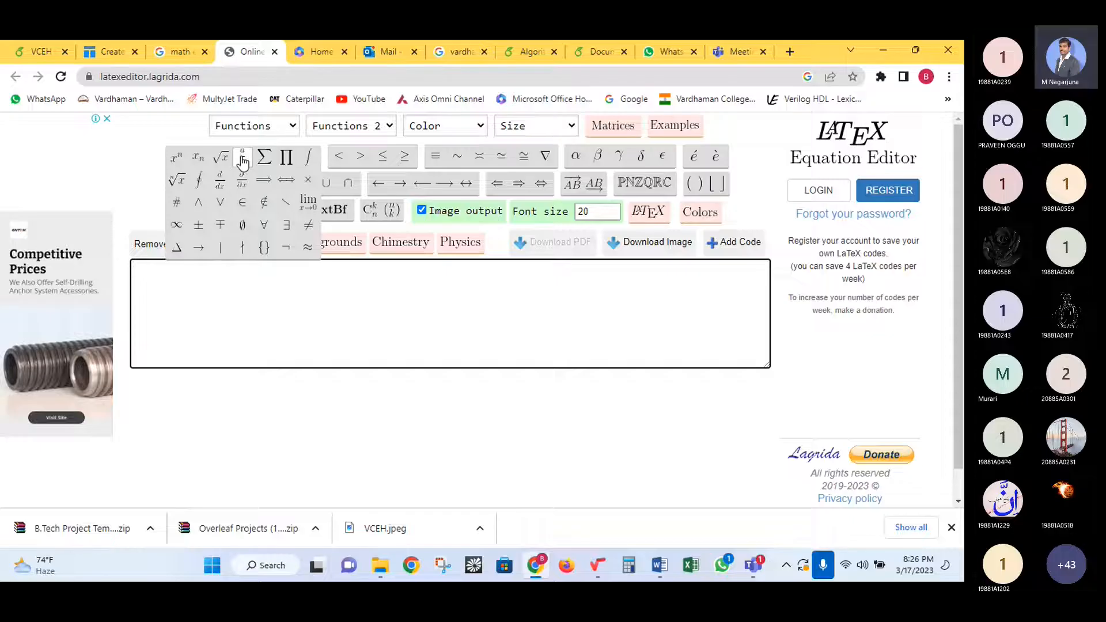
- Build the fraction equation a/b = (x+y)/(x-y) with the fraction button
{"action": "left_click", "coordinate": [242, 162]}
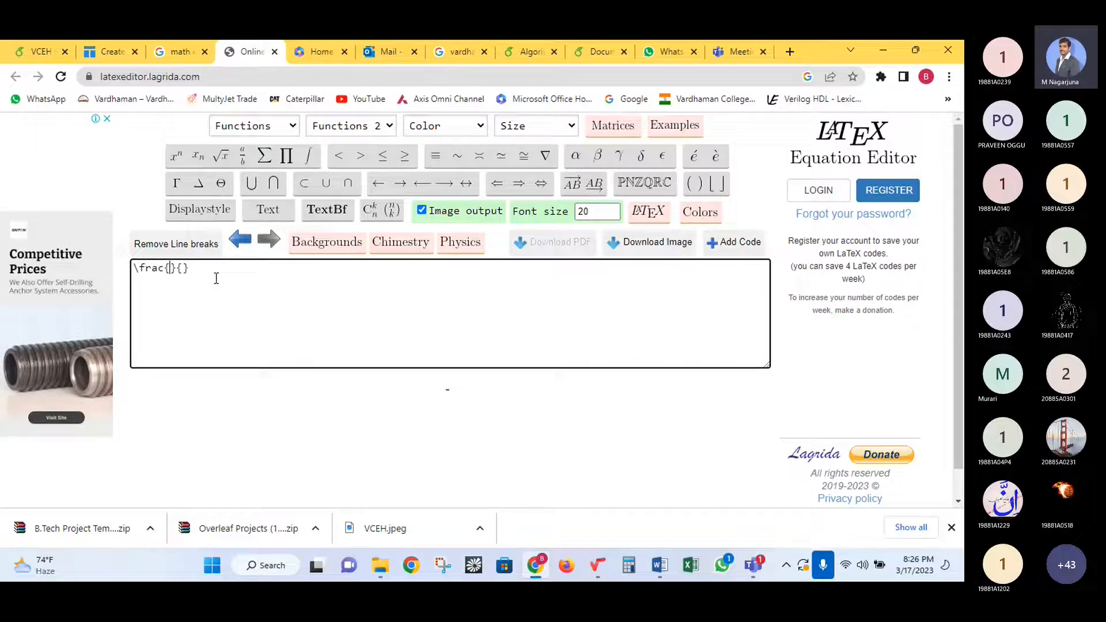
{"action": "type", "text": "a"}
{"action": "left_click", "coordinate": [191, 268]}
{"action": "type", "text": "b"}
{"action": "left_click", "coordinate": [208, 270]}
{"action": "type", "text": "="}
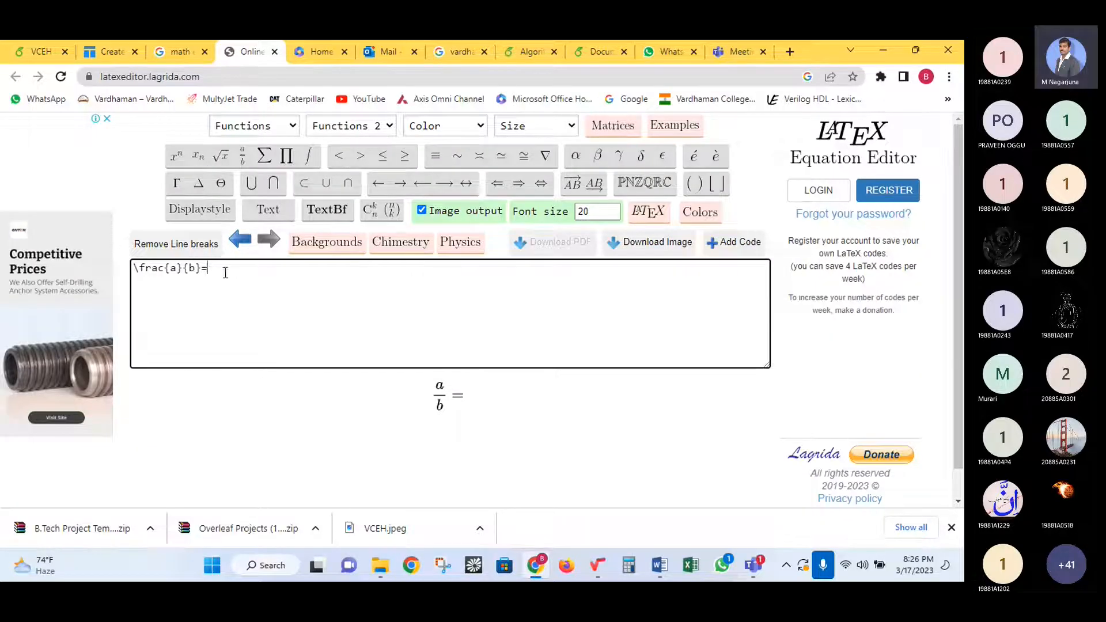
{"action": "mouse_move", "coordinate": [221, 155]}
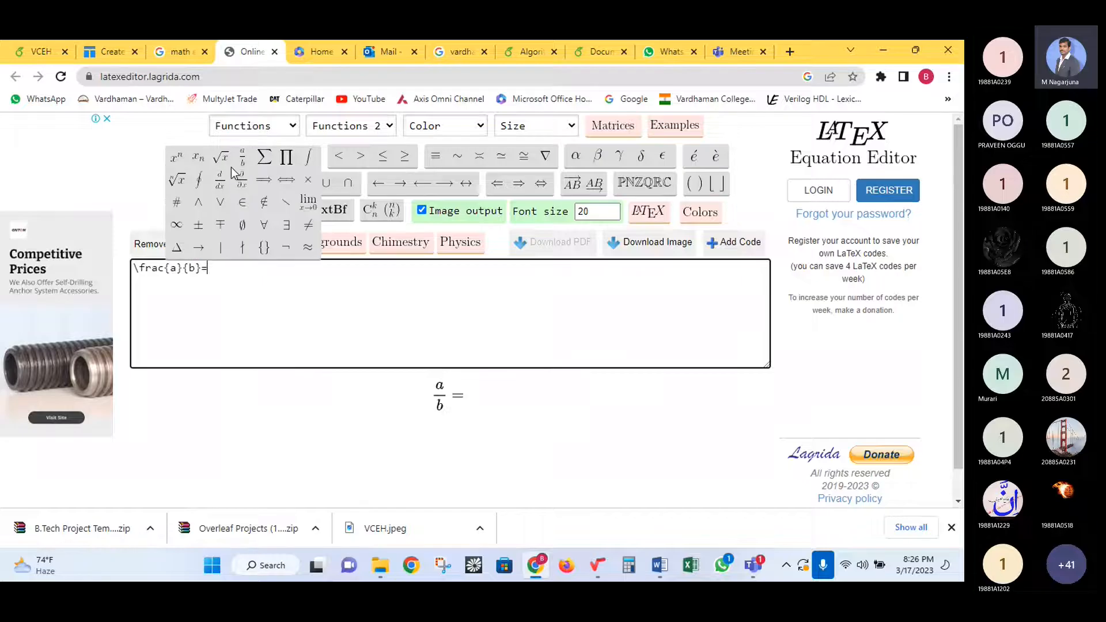
{"action": "left_click", "coordinate": [222, 181]}
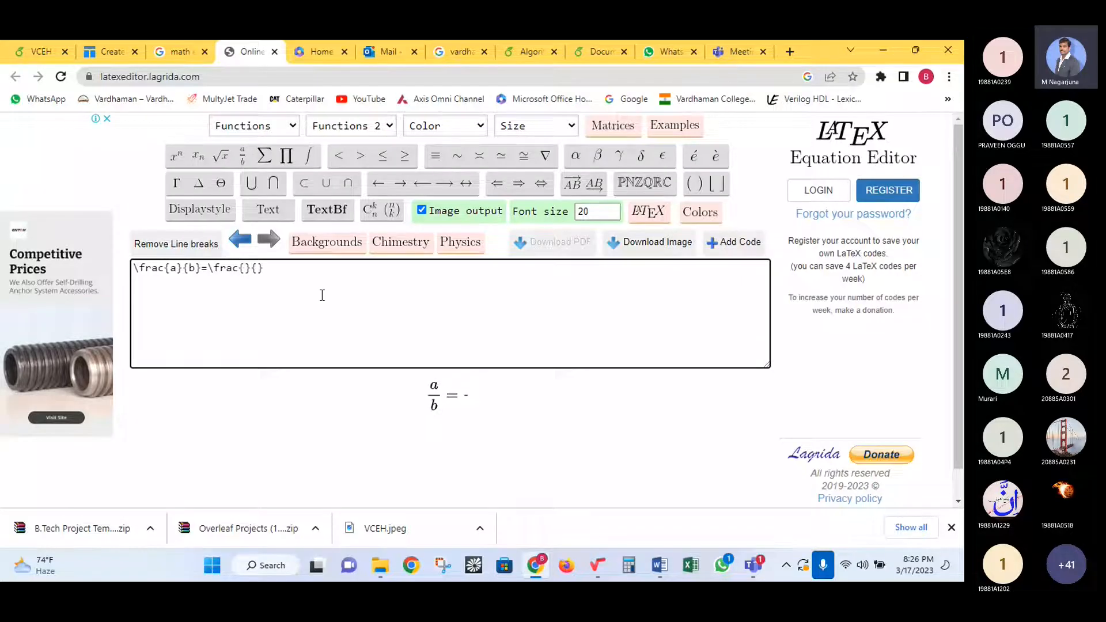
{"action": "type", "text": "x+"}
{"action": "type", "text": "y"}
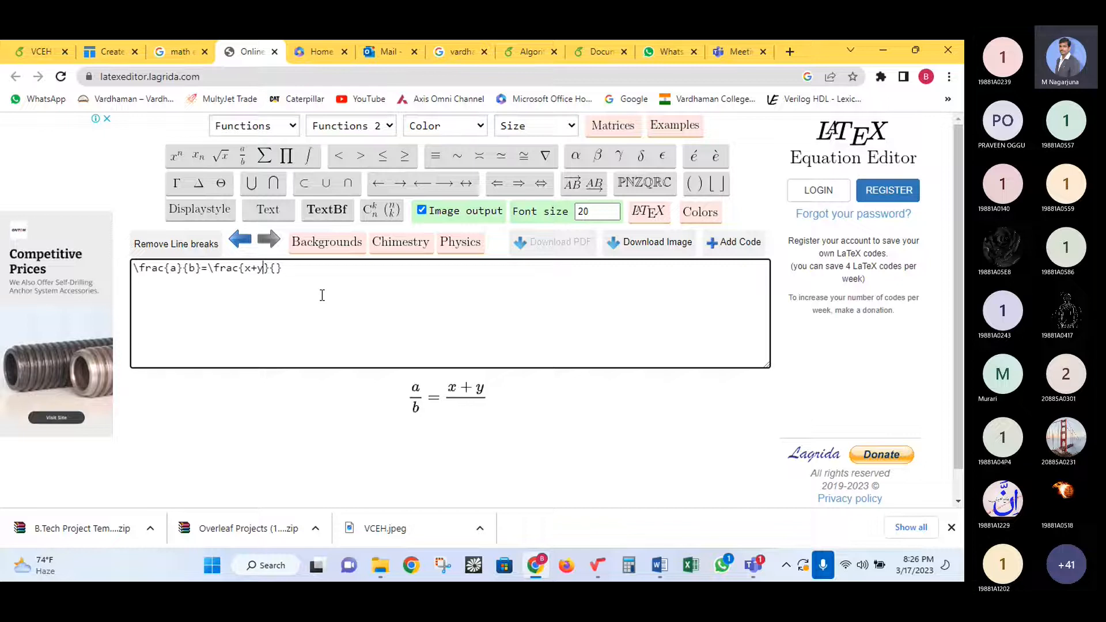
{"action": "left_click", "coordinate": [277, 268]}
{"action": "type", "text": "x-y"}
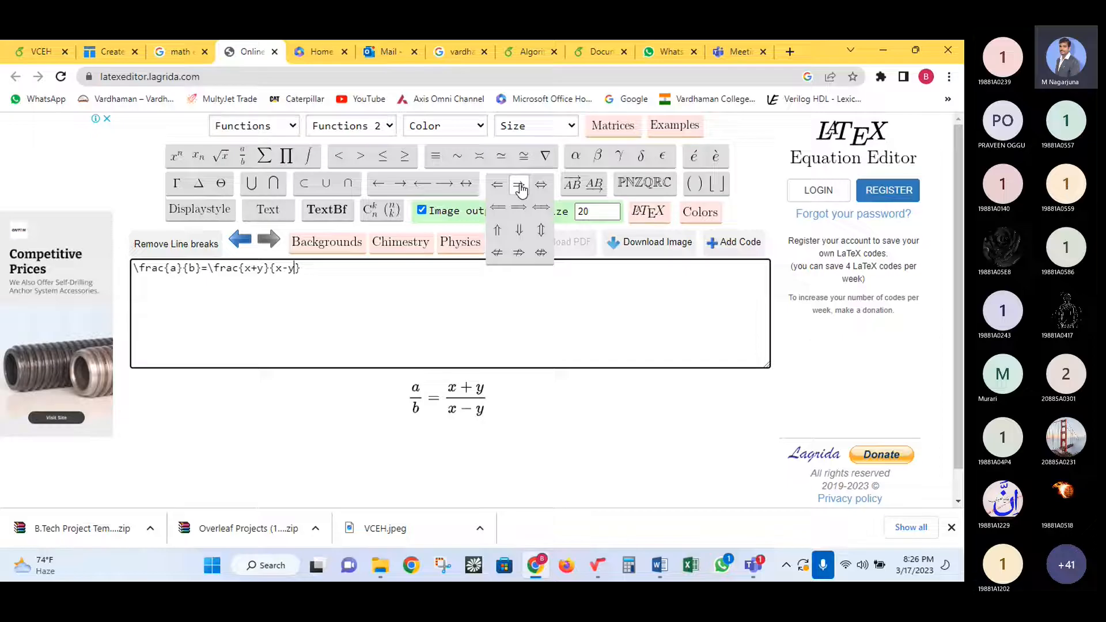
- Append a long right arrow and the letters alpha, beta, gamma, delta, epsilon, varepsilon, omicron, sigma
{"action": "mouse_move", "coordinate": [518, 184]}
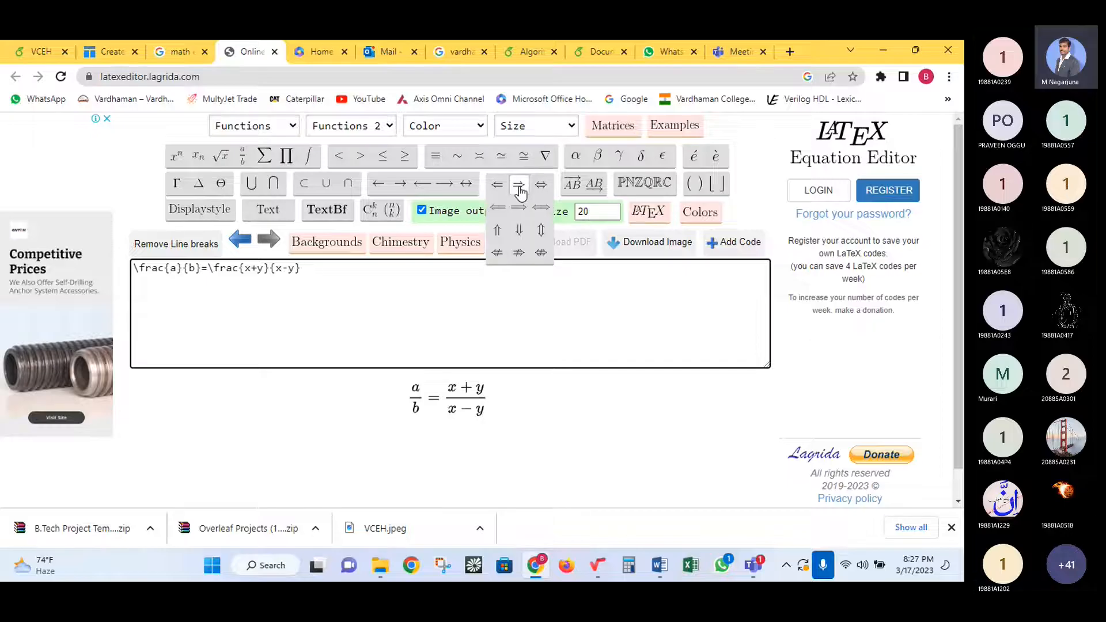
{"action": "left_click", "coordinate": [519, 213]}
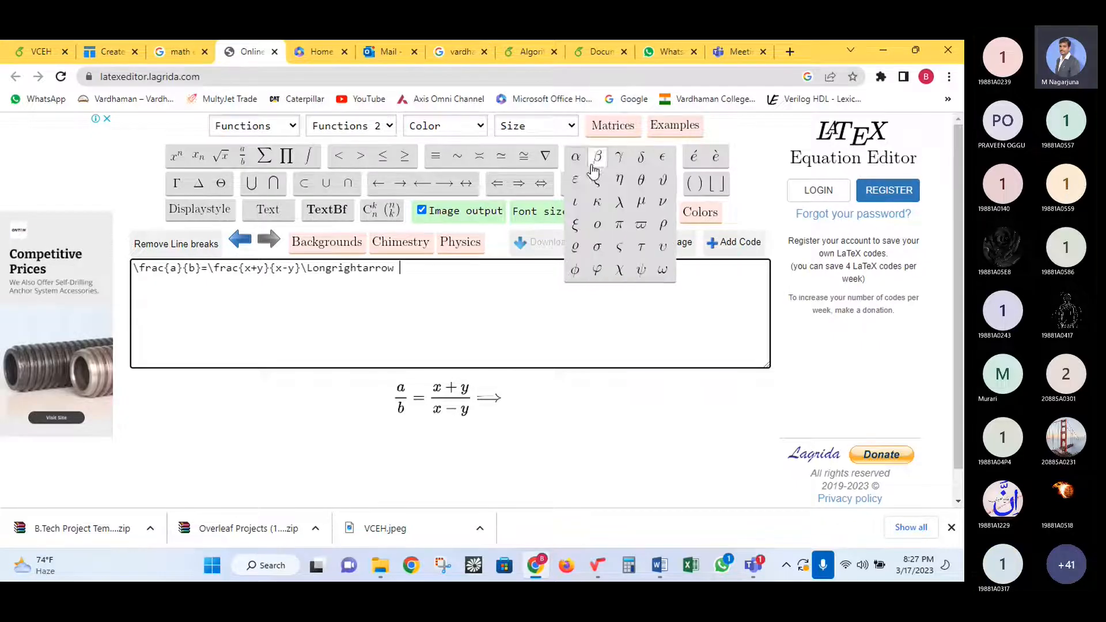
{"action": "left_click", "coordinate": [575, 158]}
{"action": "left_click", "coordinate": [596, 157]}
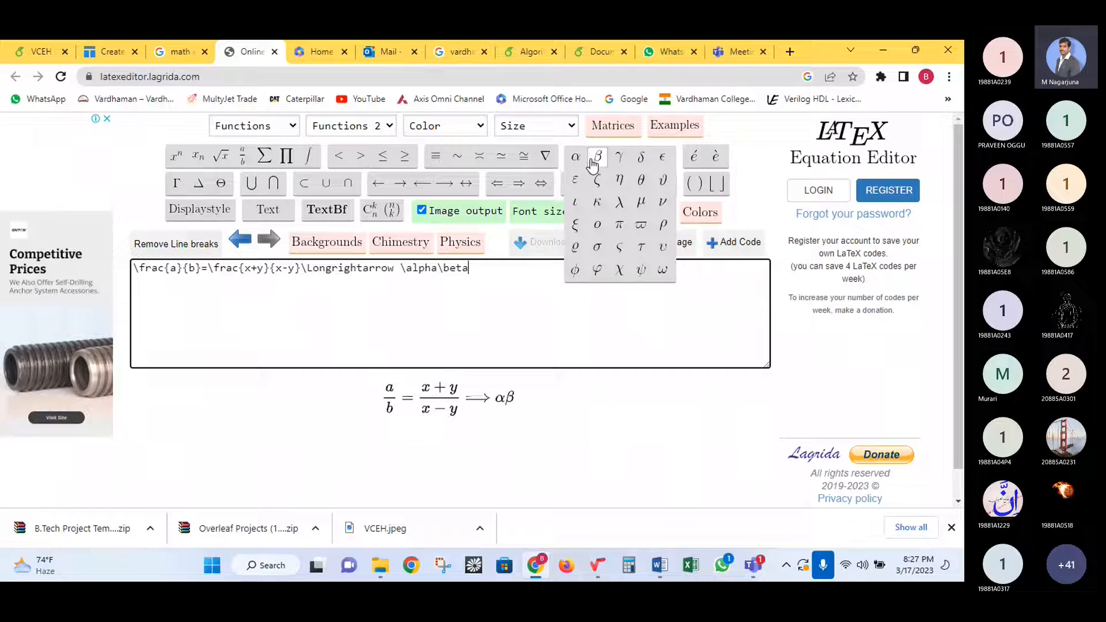
{"action": "left_click", "coordinate": [624, 163]}
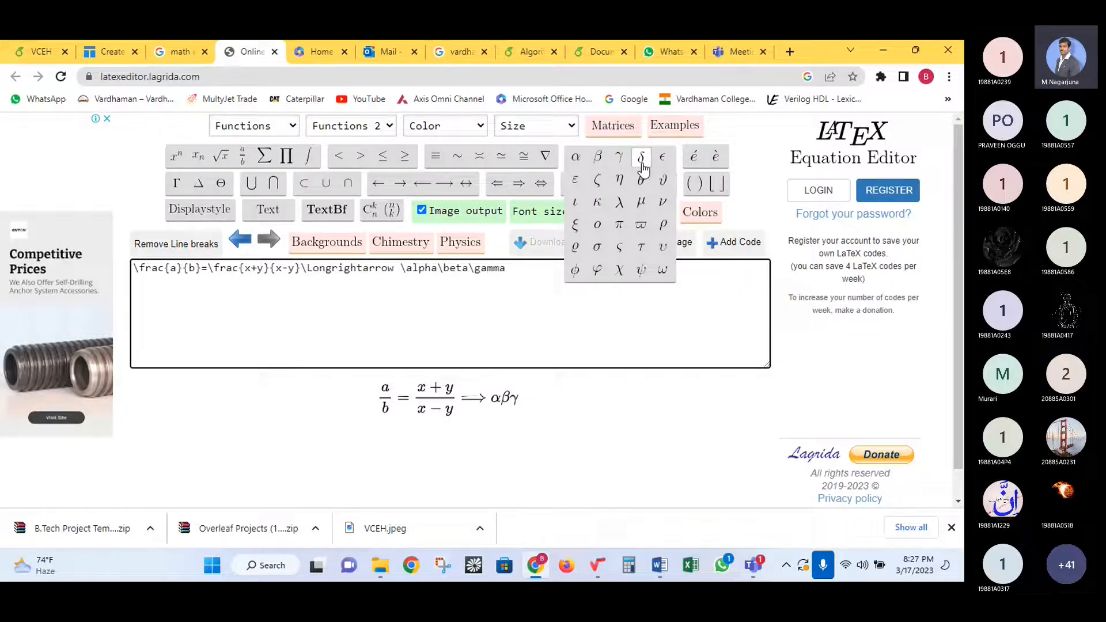
{"action": "left_click", "coordinate": [640, 158]}
{"action": "left_click", "coordinate": [663, 157]}
{"action": "left_click", "coordinate": [583, 183]}
{"action": "left_click", "coordinate": [597, 224]}
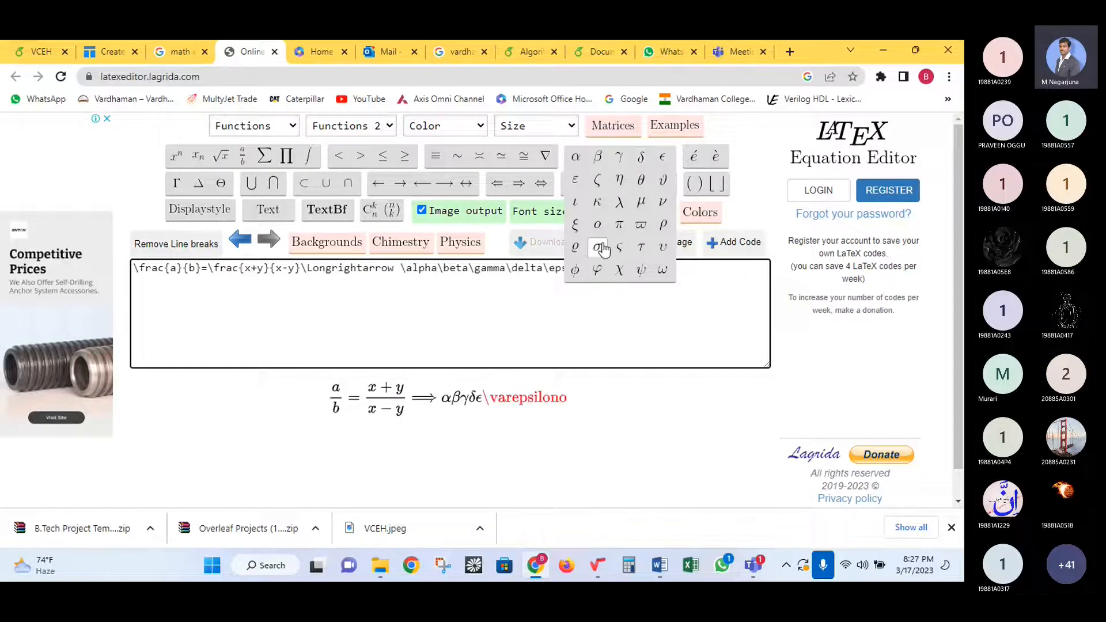
{"action": "left_click", "coordinate": [597, 246]}
- Delete the whole practice equation, leaving the equation box empty
{"action": "triple_click", "coordinate": [643, 275]}
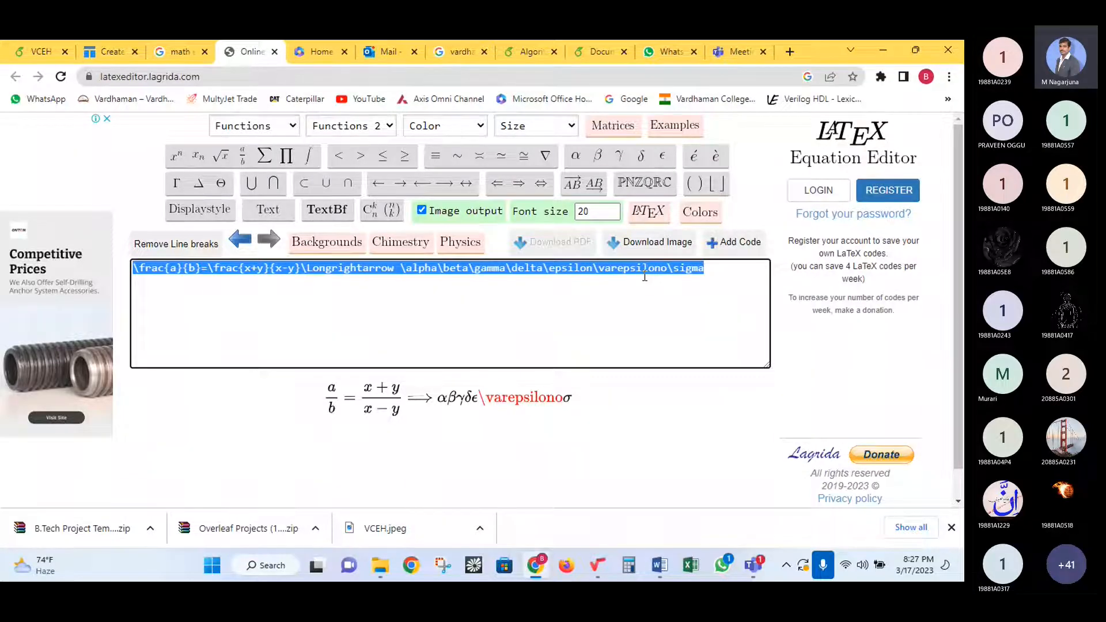
{"action": "key", "text": "BackSpace"}
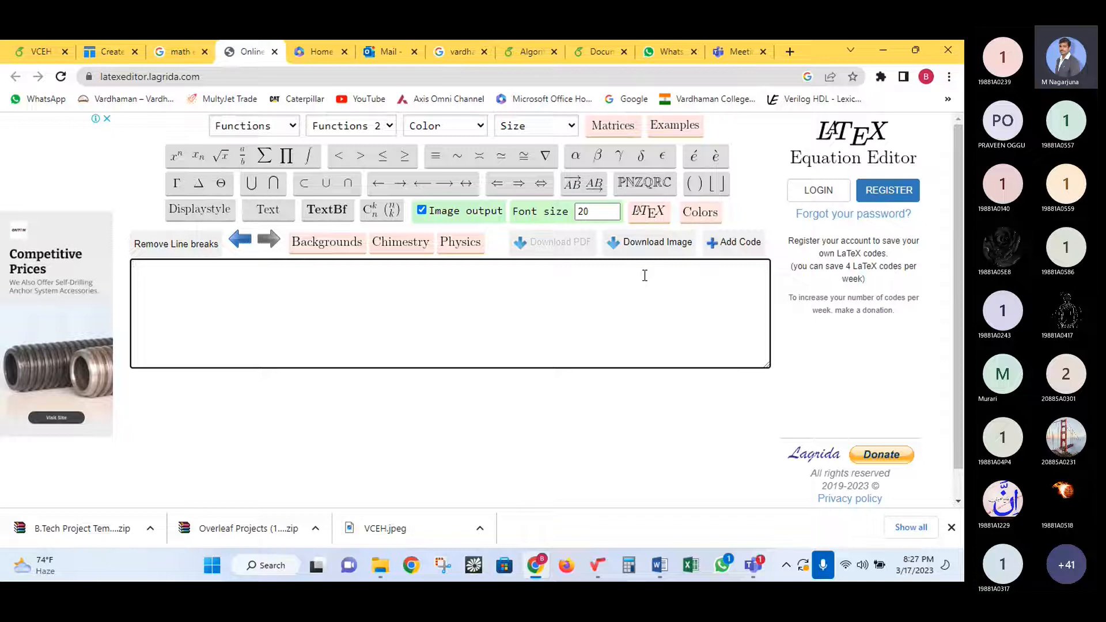
{"action": "left_click", "coordinate": [440, 394]}
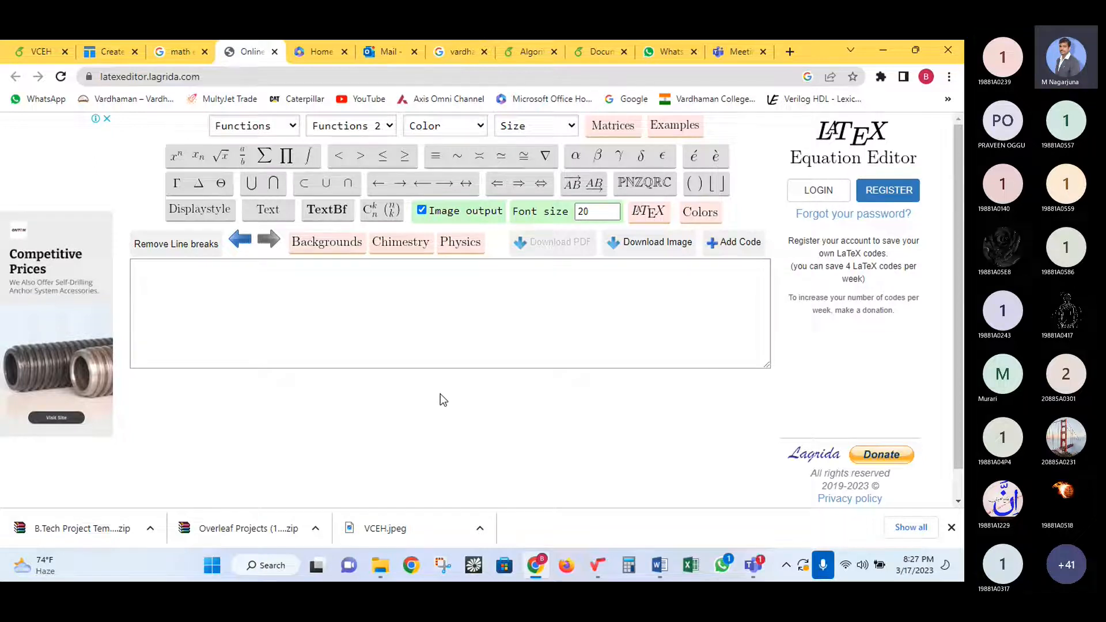
{"action": "left_click", "coordinate": [461, 353]}
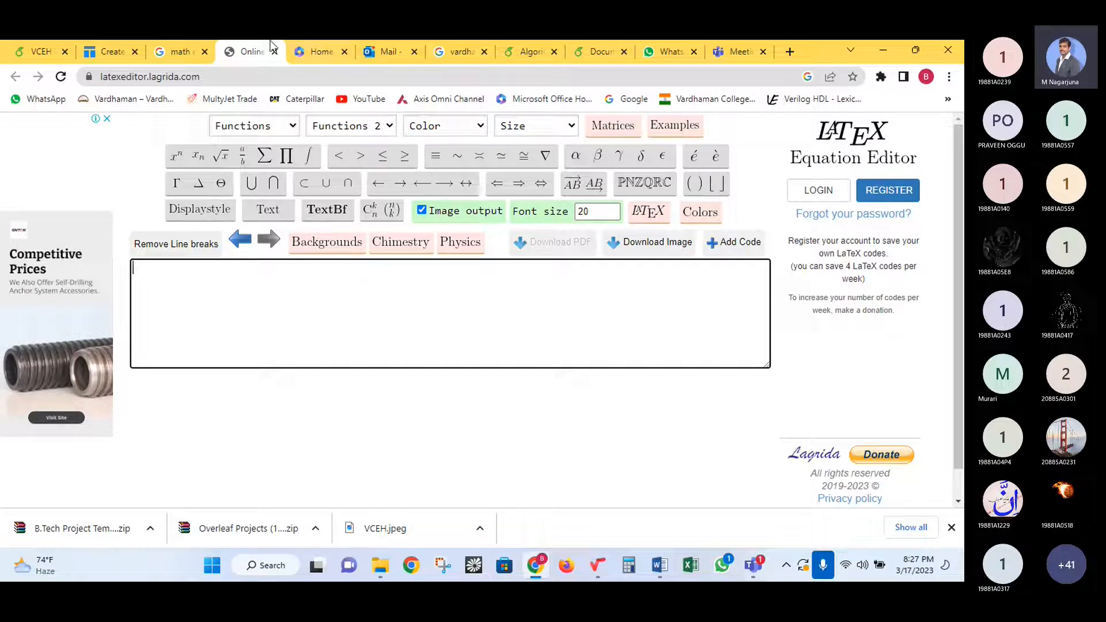
- Return to the VCEH Overleaf project and place the cursor on empty line 33
{"action": "left_click", "coordinate": [24, 41]}
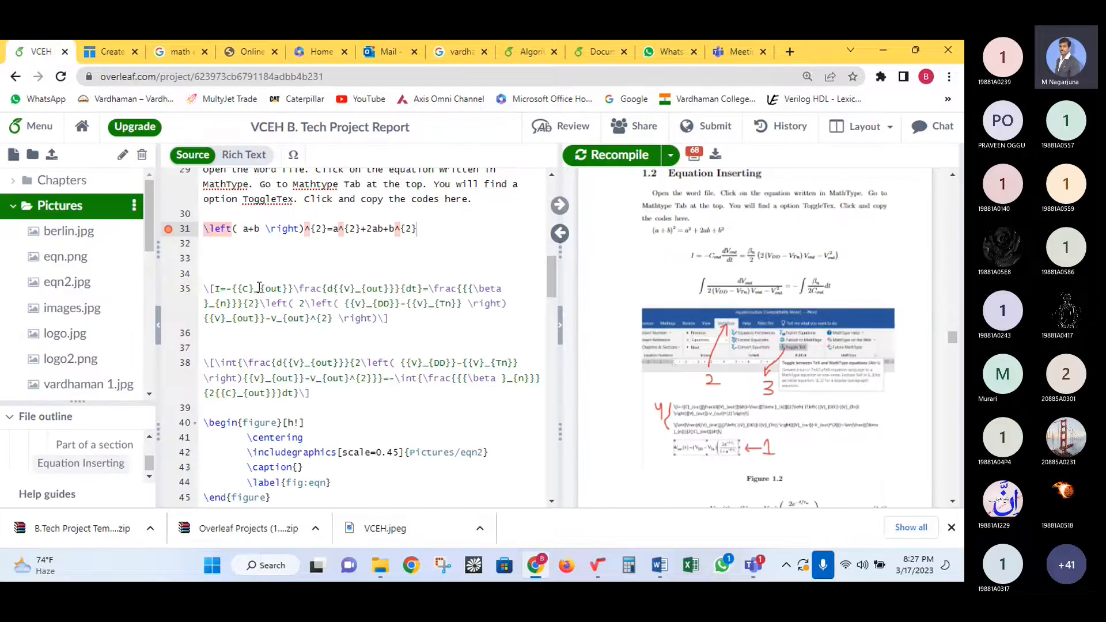
{"action": "left_click", "coordinate": [274, 257]}
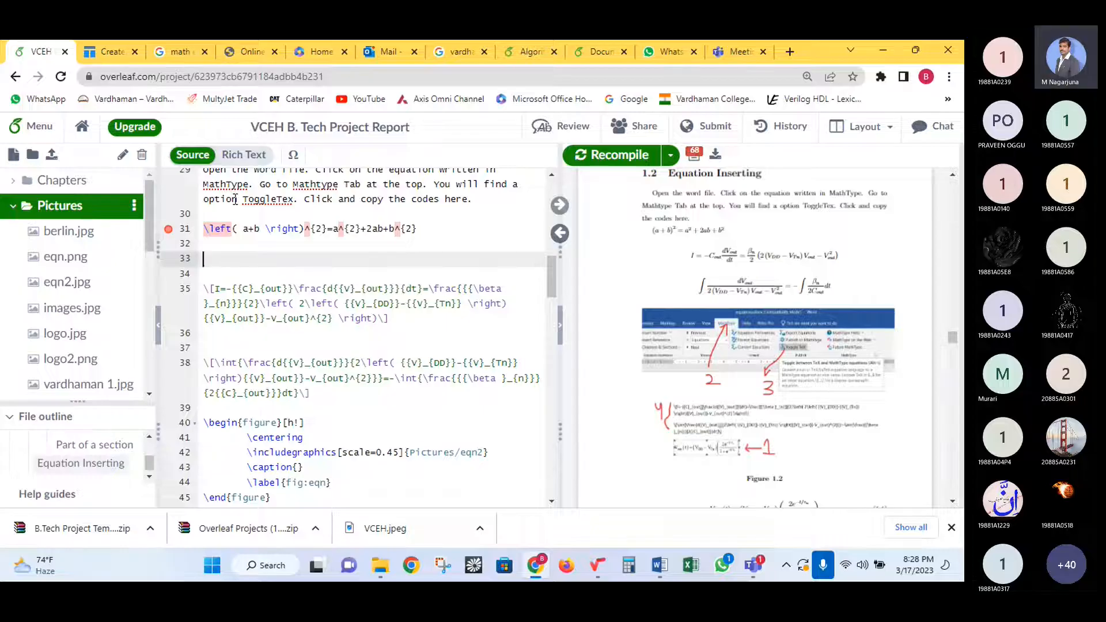
- Delete the faulty binomial equation lines 31–32, then go to Tables Generator
{"action": "mouse_move", "coordinate": [224, 257]}
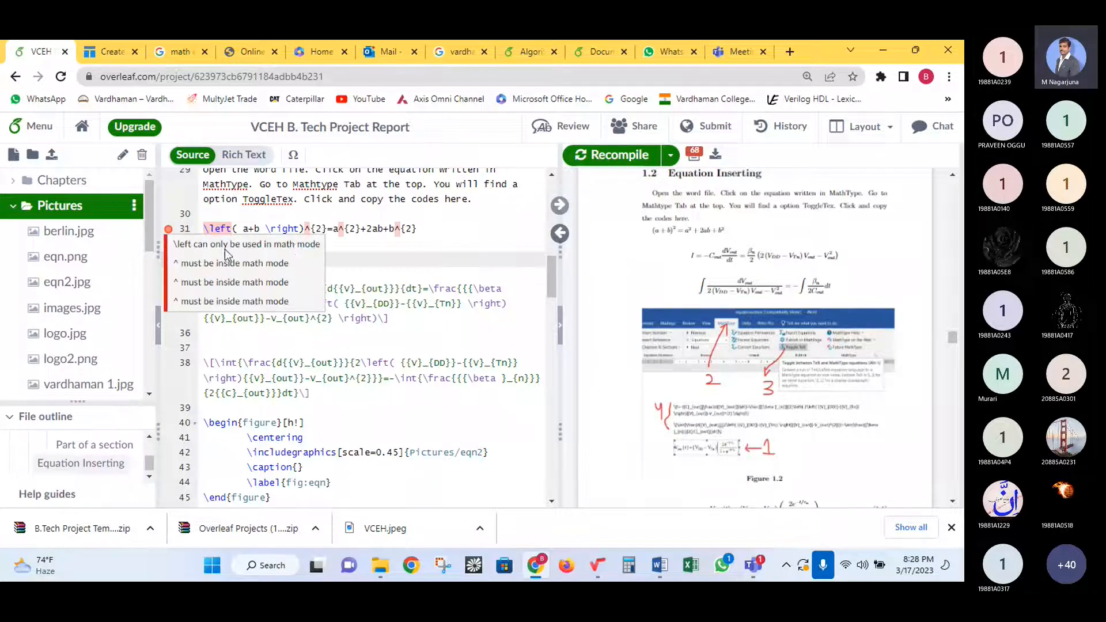
{"action": "left_click_drag", "start_coordinate": [209, 258], "coordinate": [204, 230]}
{"action": "key", "text": "Delete"}
{"action": "key", "text": "Delete"}
{"action": "key", "text": "Delete"}
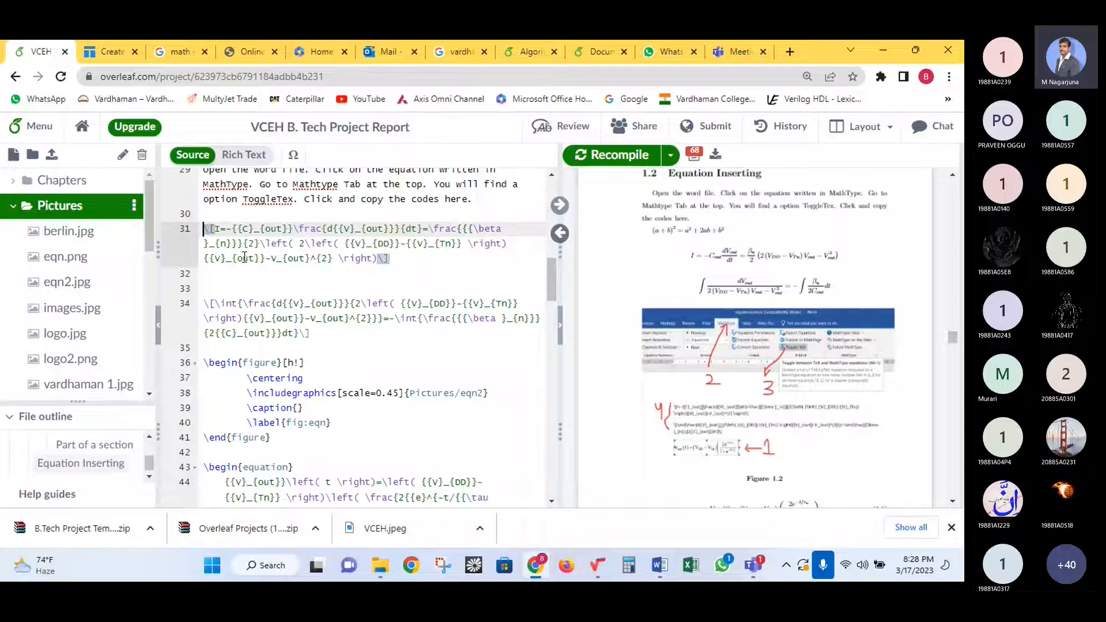
{"action": "left_click", "coordinate": [259, 286]}
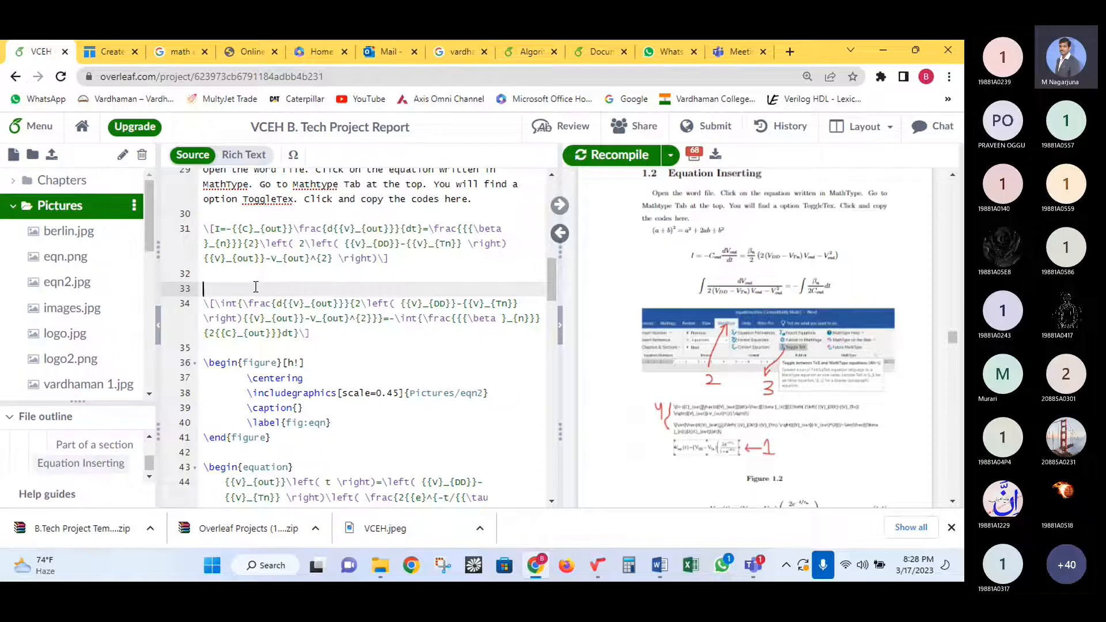
{"action": "left_click", "coordinate": [106, 48]}
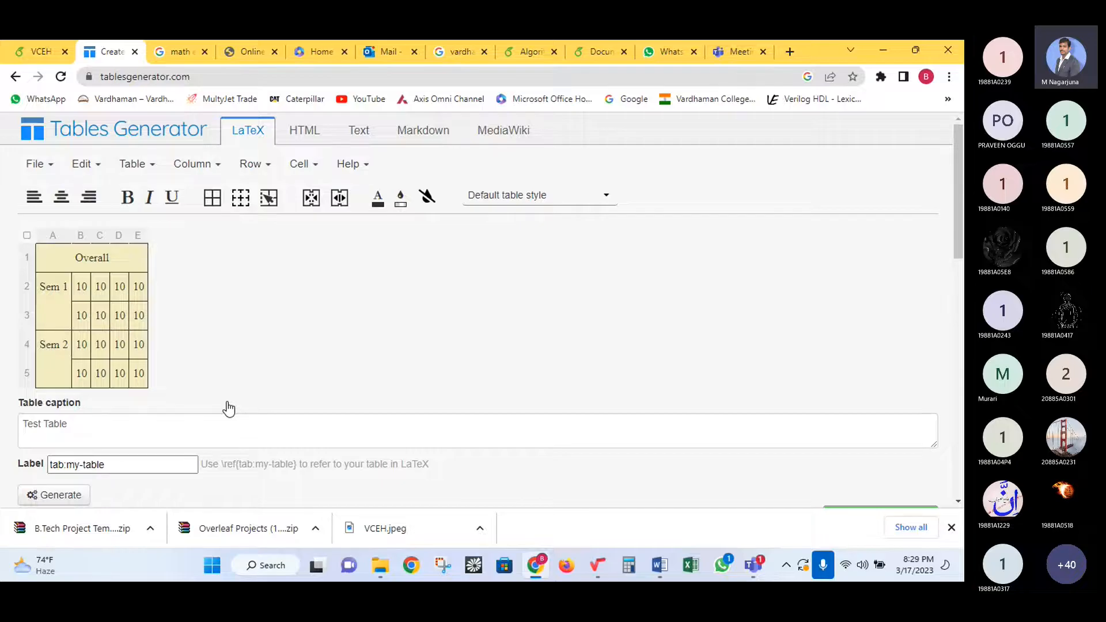
- Create a new blank table with 10 rows and 5 columns
{"action": "left_click", "coordinate": [53, 170]}
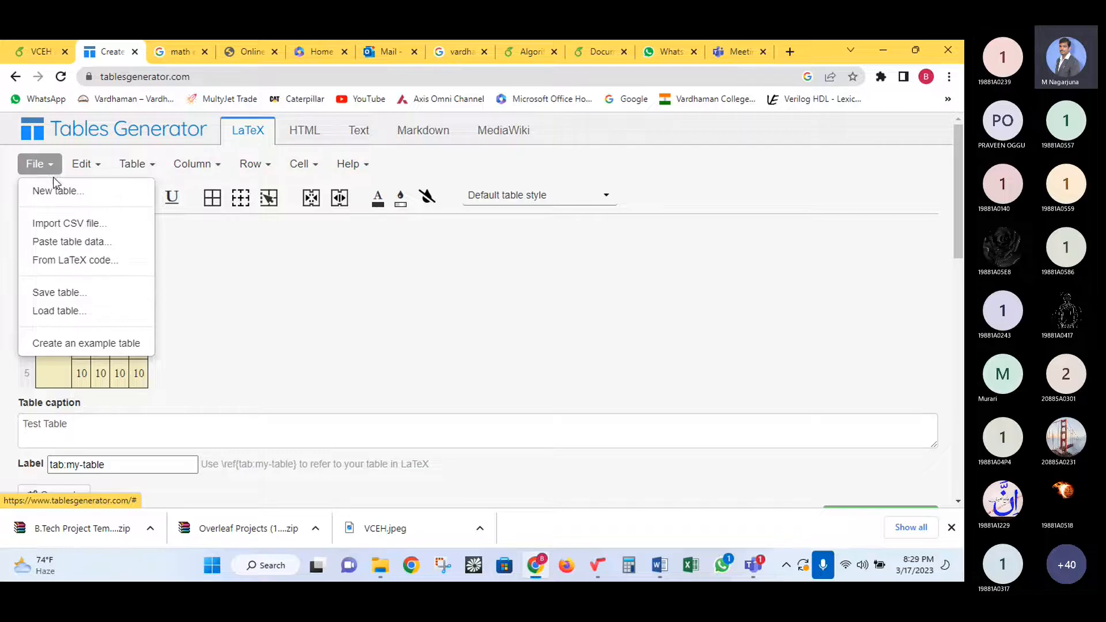
{"action": "left_click", "coordinate": [58, 192]}
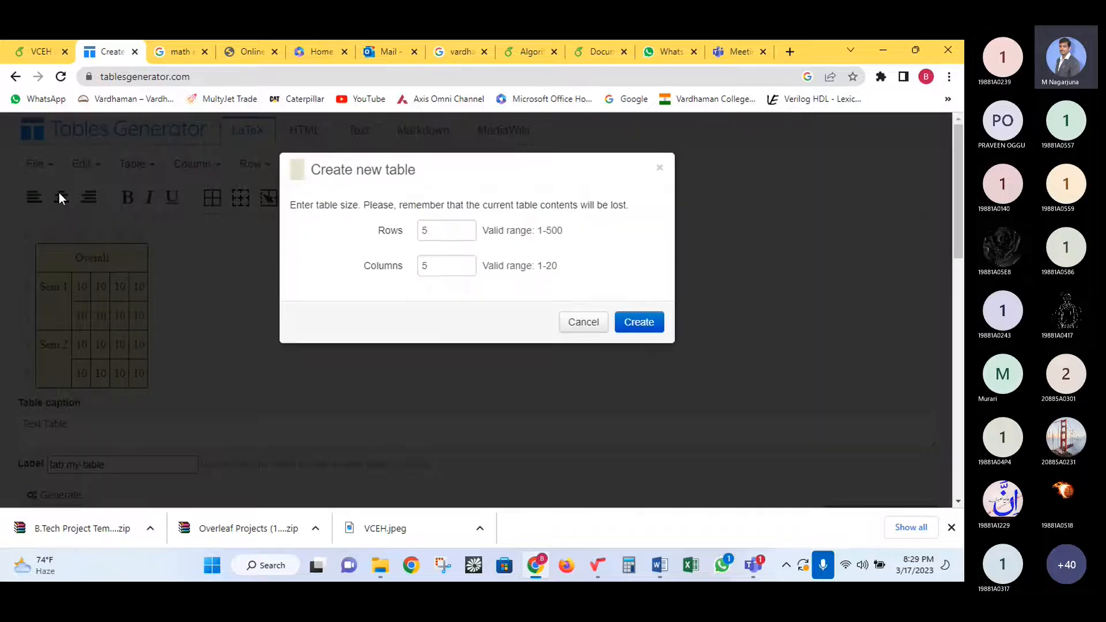
{"action": "left_click", "coordinate": [390, 232]}
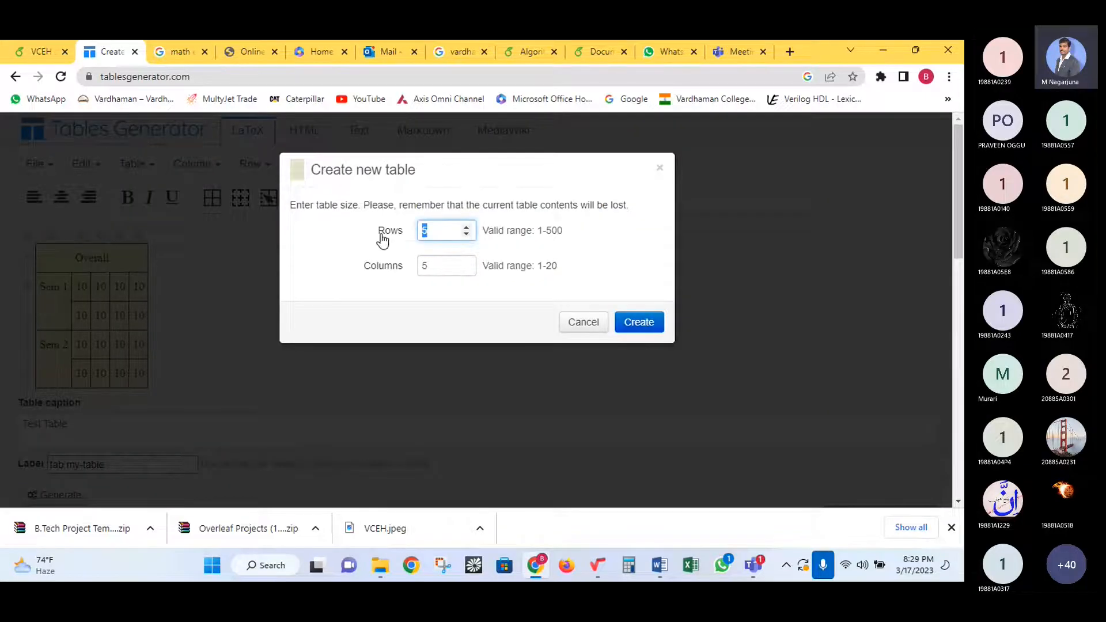
{"action": "type", "text": "10"}
{"action": "left_click", "coordinate": [427, 267]}
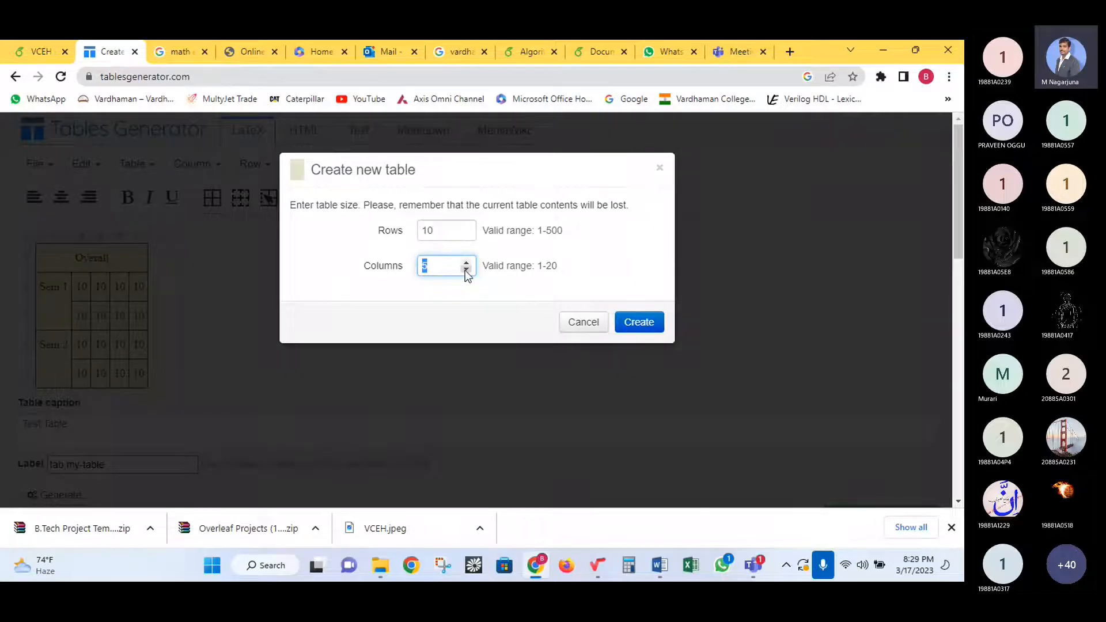
{"action": "left_click", "coordinate": [447, 232]}
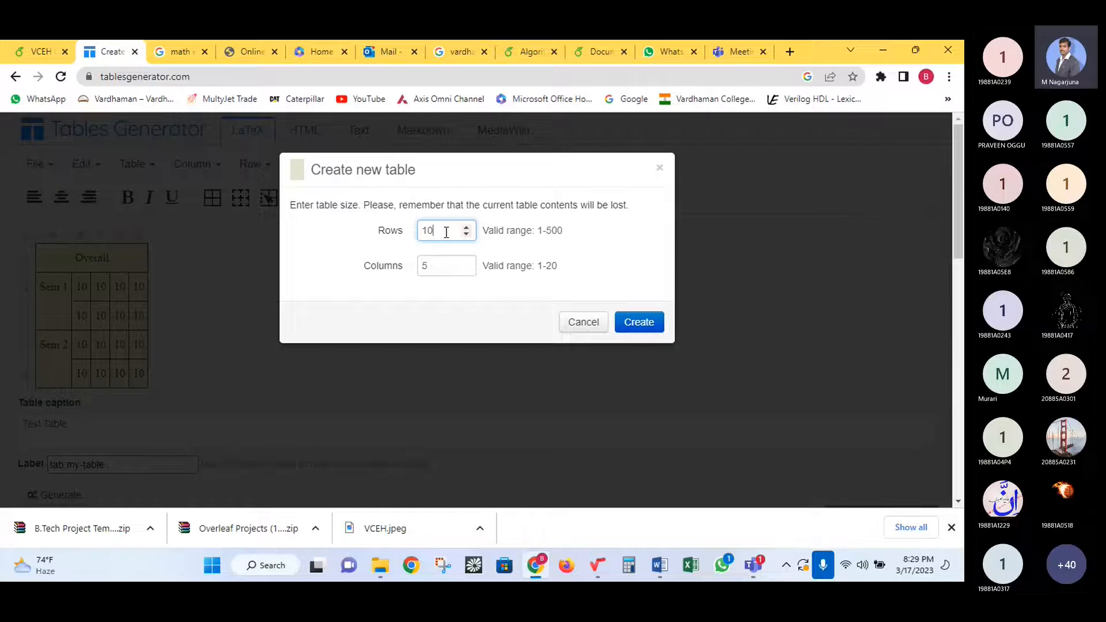
{"action": "left_click", "coordinate": [636, 321]}
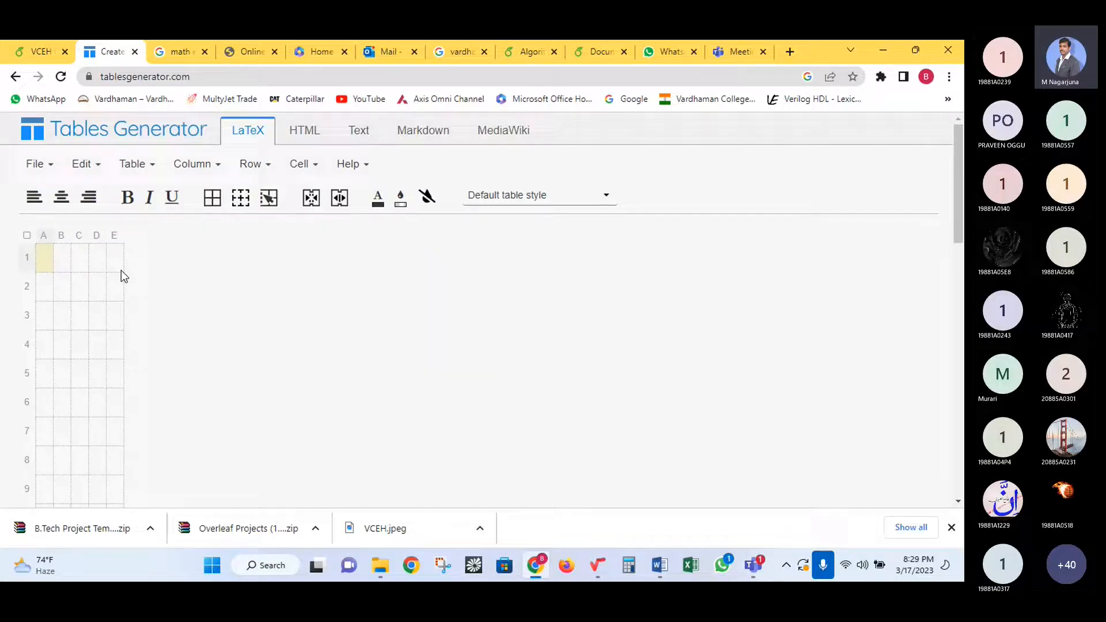
- Select cells A1 through E10 and add all borders
{"action": "scroll", "coordinate": [99, 288], "scroll_direction": "down", "scroll_amount": 1}
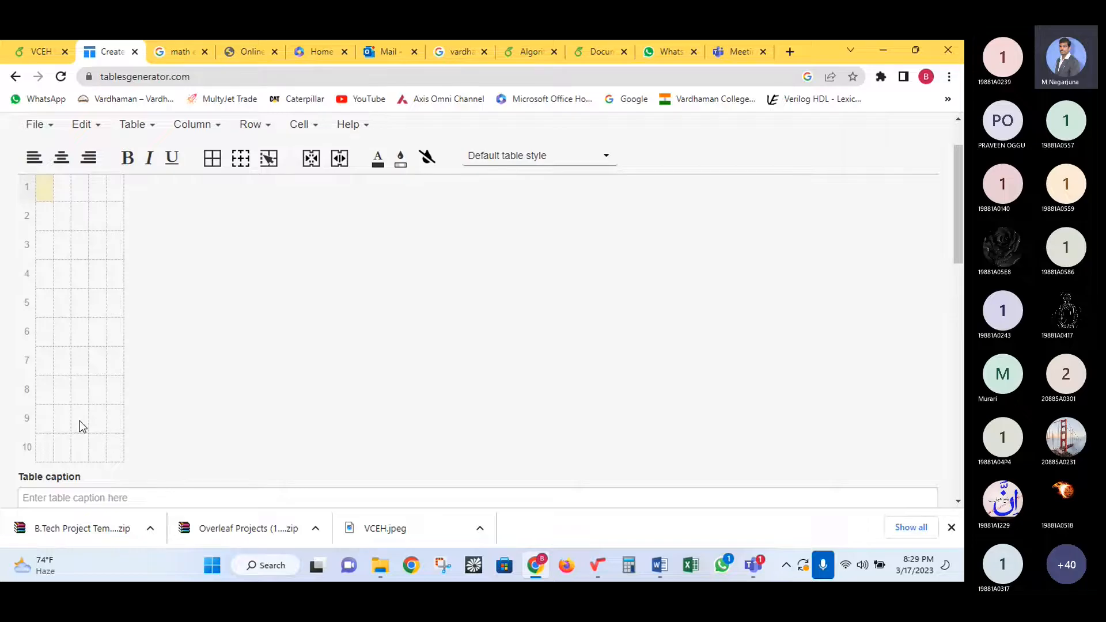
{"action": "scroll", "coordinate": [93, 362], "scroll_direction": "up", "scroll_amount": 1}
{"action": "left_click_drag", "start_coordinate": [46, 257], "coordinate": [122, 451]}
{"action": "scroll", "coordinate": [122, 450], "scroll_direction": "down", "scroll_amount": 1}
{"action": "left_click", "coordinate": [114, 453]}
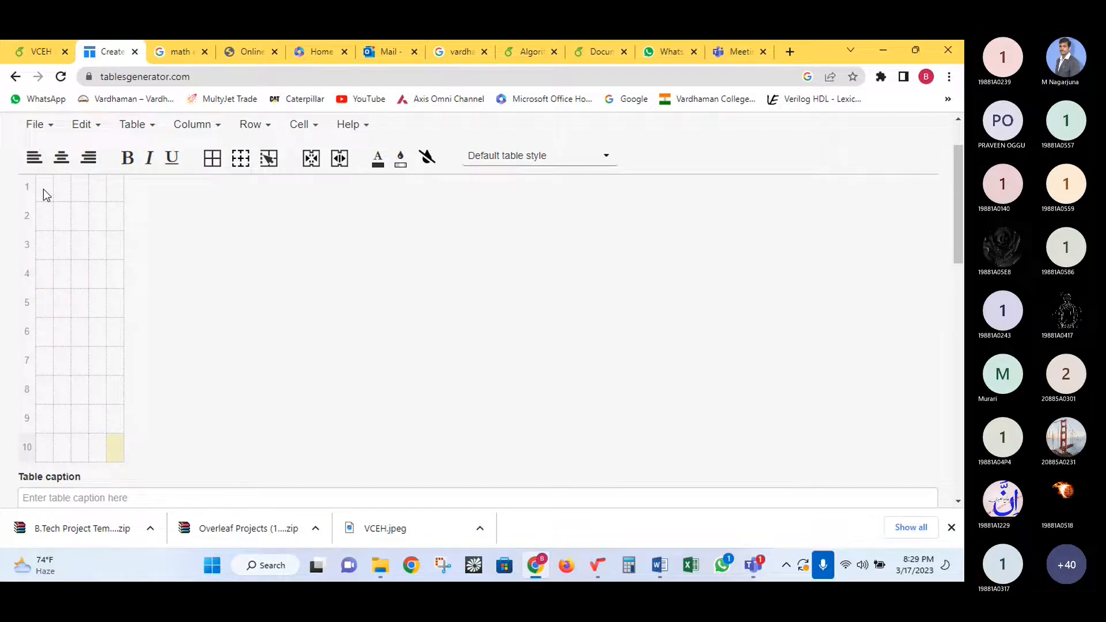
{"action": "left_click_drag", "start_coordinate": [44, 190], "coordinate": [115, 453]}
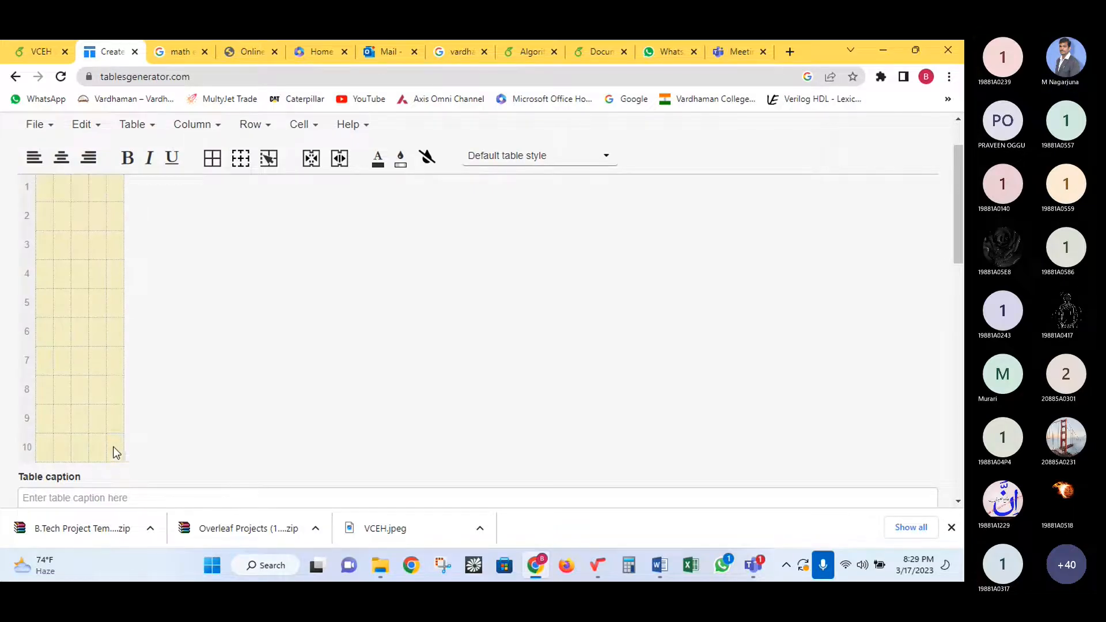
{"action": "left_click", "coordinate": [213, 159]}
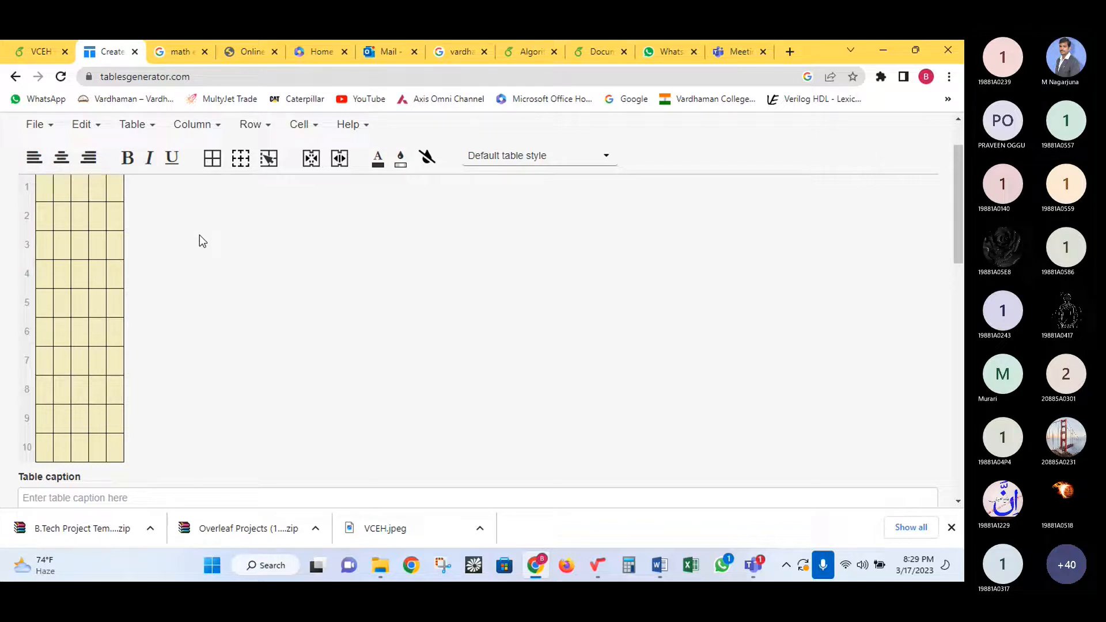
- Select all five cells of row 1
{"action": "scroll", "coordinate": [201, 241], "scroll_direction": "up", "scroll_amount": 2}
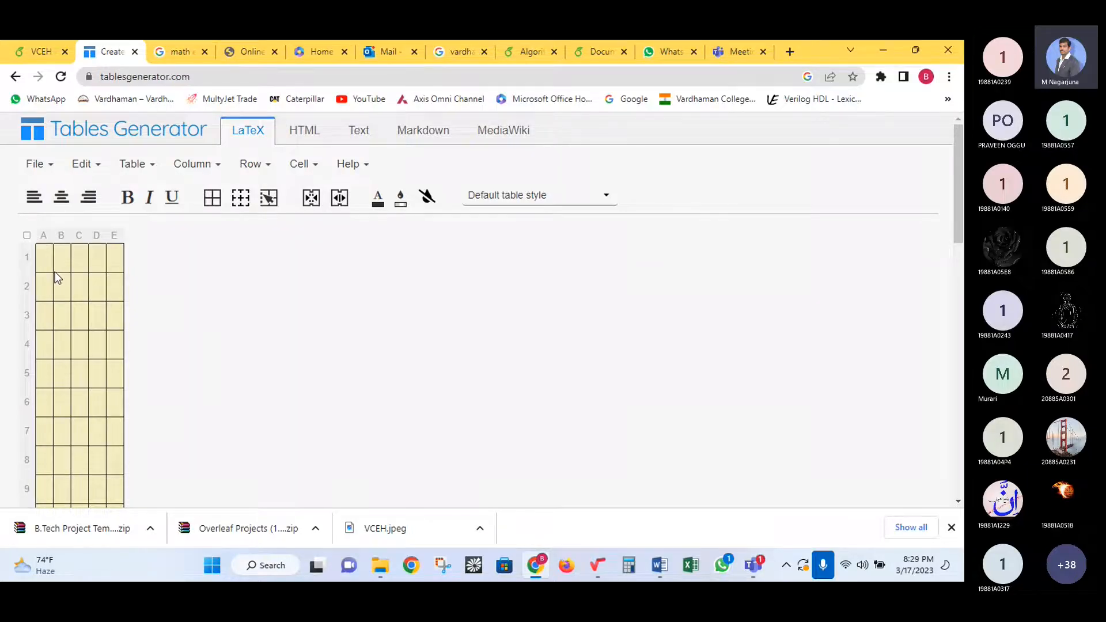
{"action": "left_click_drag", "start_coordinate": [46, 261], "coordinate": [108, 255]}
{"action": "left_click_drag", "start_coordinate": [43, 231], "coordinate": [110, 229]}
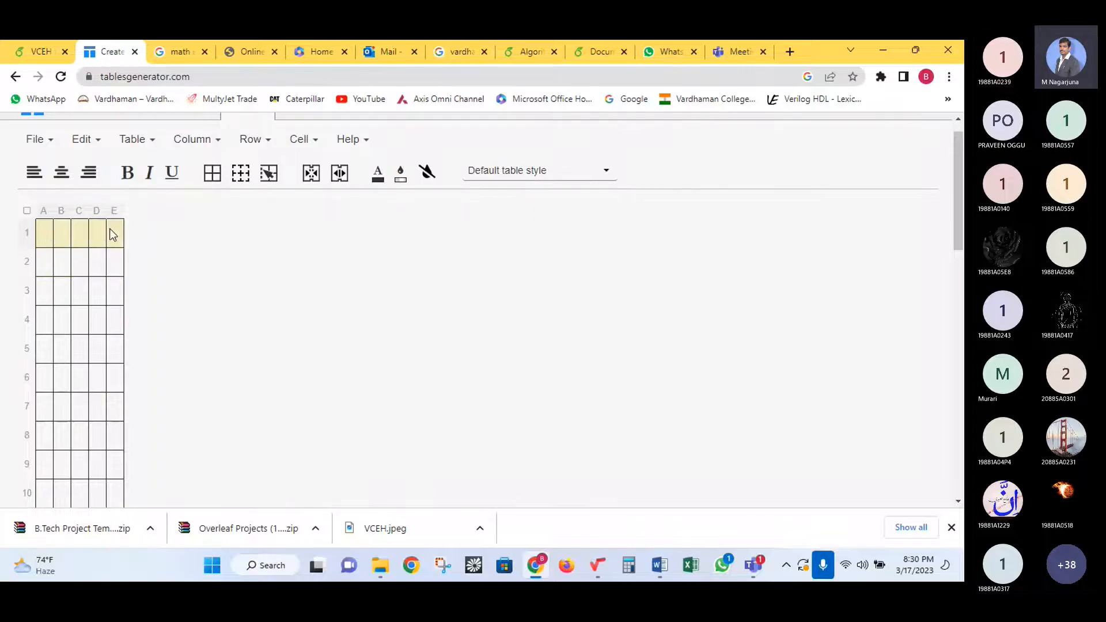
- Merge row 1 into one cell and row 2 into A2:B2 and C2:E2
{"action": "left_click", "coordinate": [311, 174]}
{"action": "left_click_drag", "start_coordinate": [46, 266], "coordinate": [63, 262]}
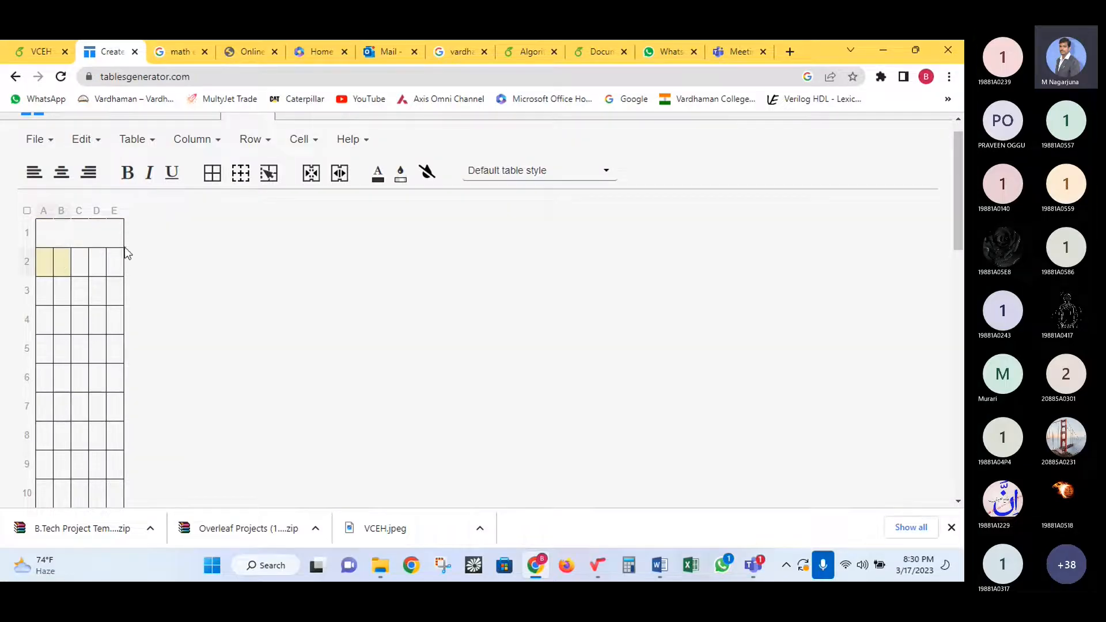
{"action": "left_click", "coordinate": [311, 176]}
{"action": "left_click_drag", "start_coordinate": [88, 261], "coordinate": [115, 262]}
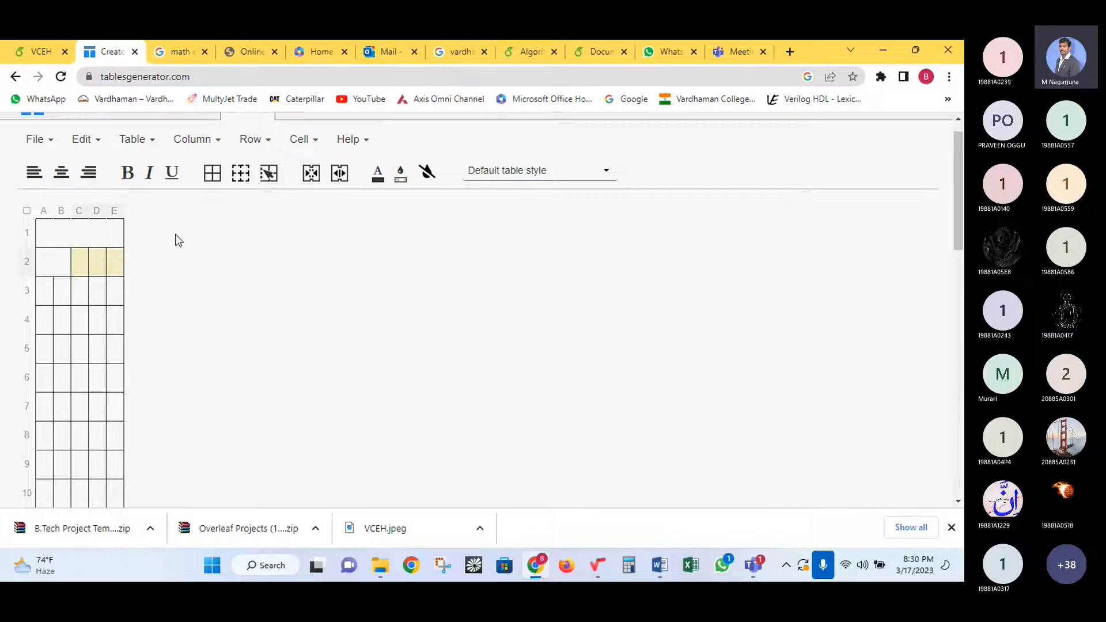
{"action": "left_click", "coordinate": [311, 173]}
- Merge column A in pairs A3:A4, A5:A6, A7:A8, A9:A10, then select the whole table
{"action": "left_click_drag", "start_coordinate": [52, 291], "coordinate": [52, 371]}
{"action": "left_click", "coordinate": [311, 173]}
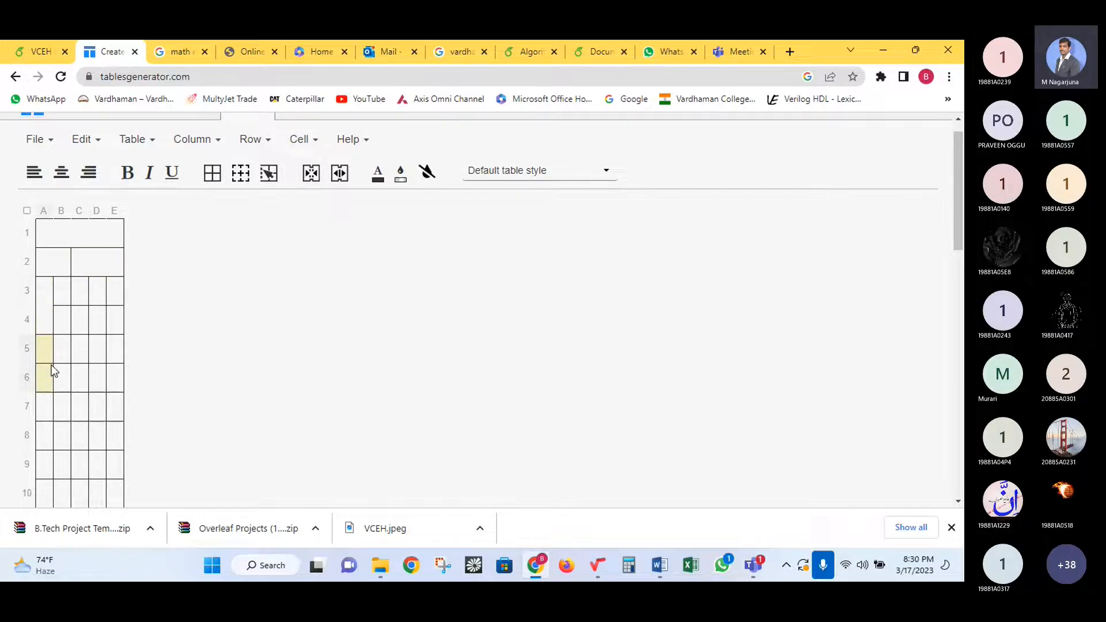
{"action": "left_click", "coordinate": [310, 173]}
{"action": "left_click_drag", "start_coordinate": [52, 411], "coordinate": [49, 433]}
{"action": "left_click", "coordinate": [311, 172]}
{"action": "scroll", "coordinate": [49, 404], "scroll_direction": "down", "scroll_amount": 1}
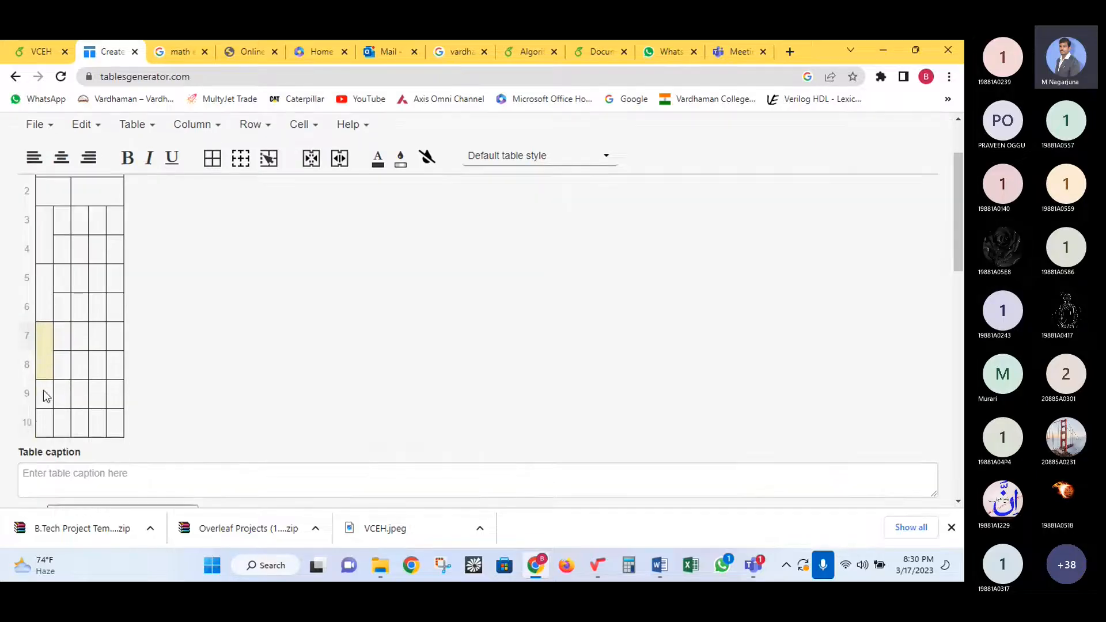
{"action": "left_click_drag", "start_coordinate": [44, 392], "coordinate": [50, 412]}
{"action": "left_click", "coordinate": [312, 161]}
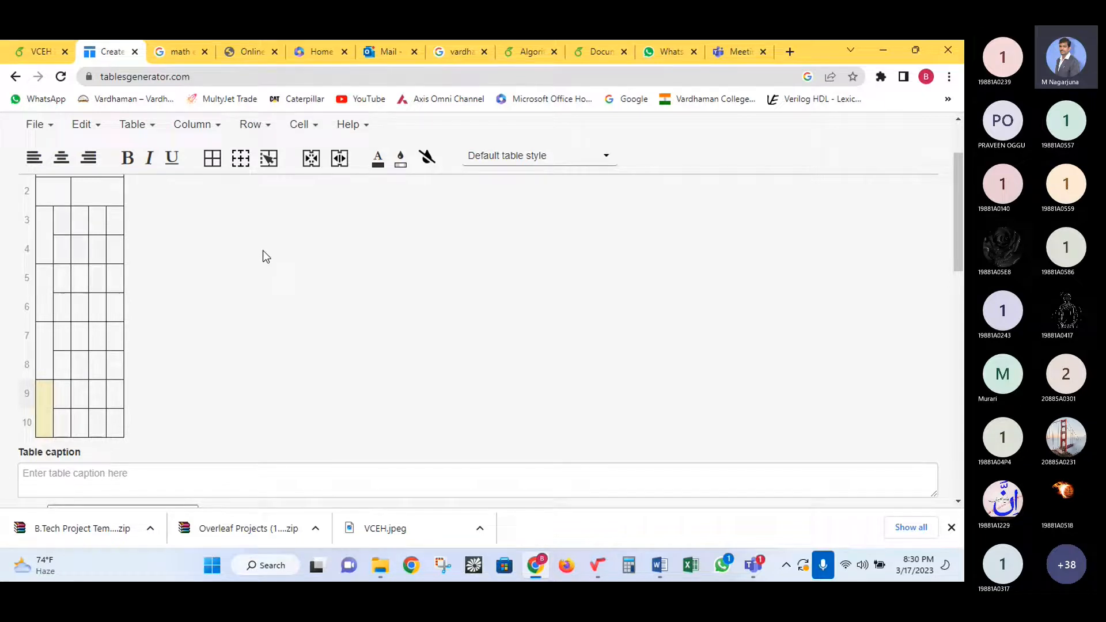
{"action": "scroll", "coordinate": [230, 291], "scroll_direction": "up", "scroll_amount": 2}
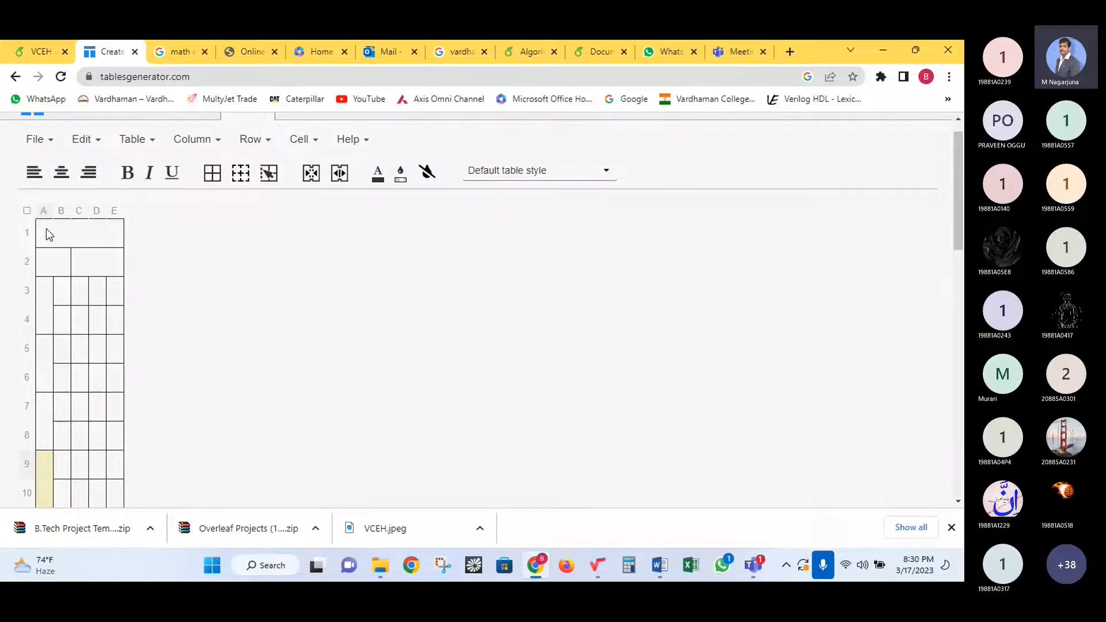
{"action": "left_click_drag", "start_coordinate": [47, 232], "coordinate": [107, 496]}
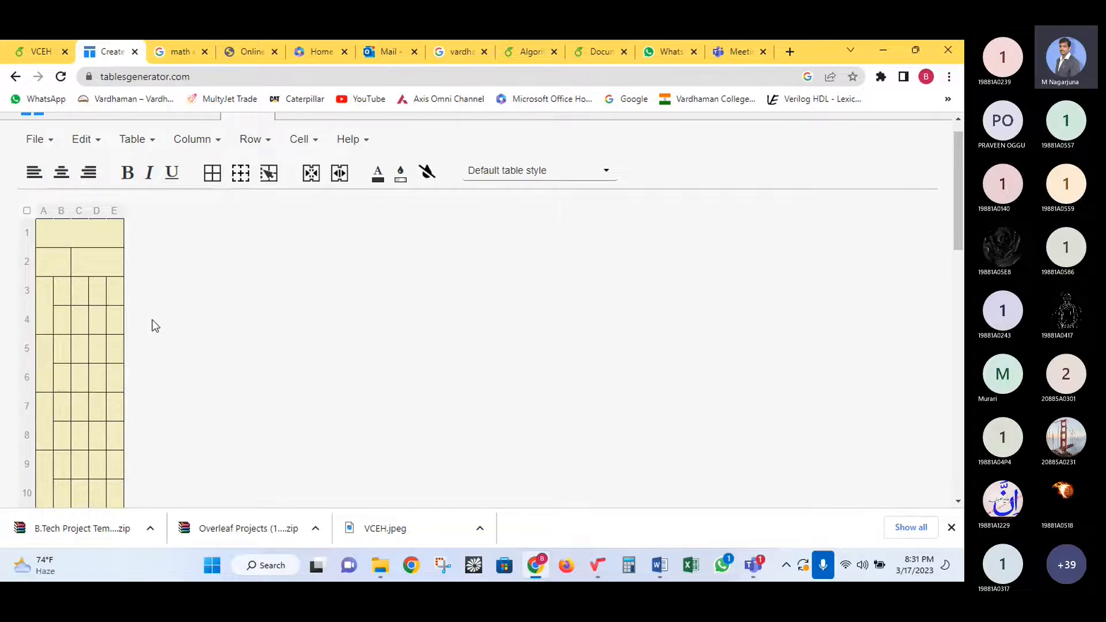
- Enter the heading Electronics in row 1, and CSE and EEE in row 2
{"action": "left_click", "coordinate": [93, 243]}
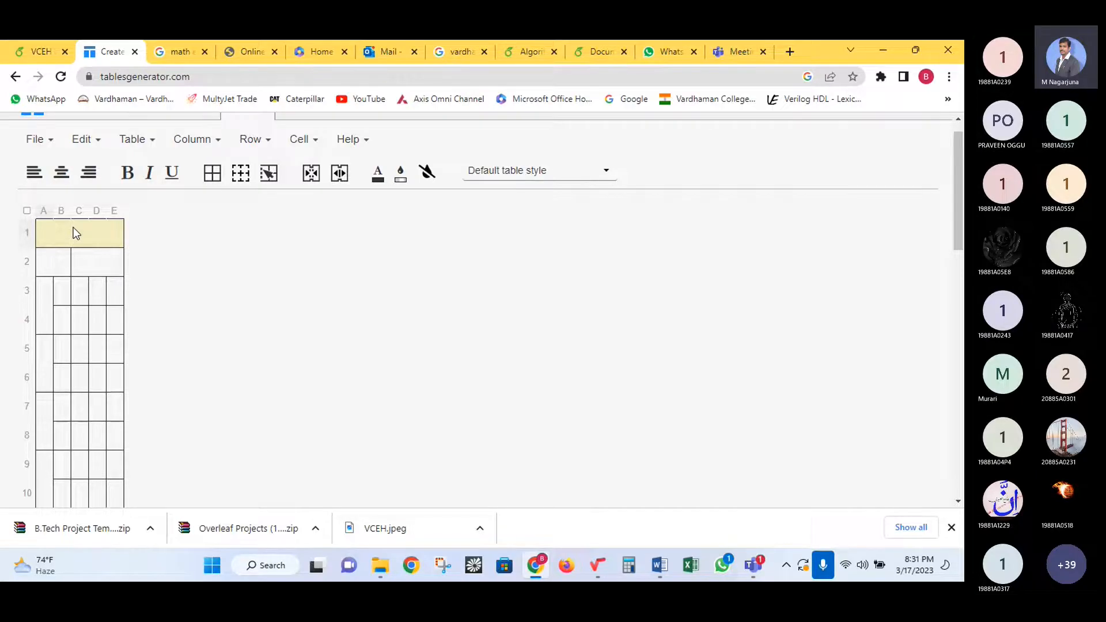
{"action": "type", "text": "E"}
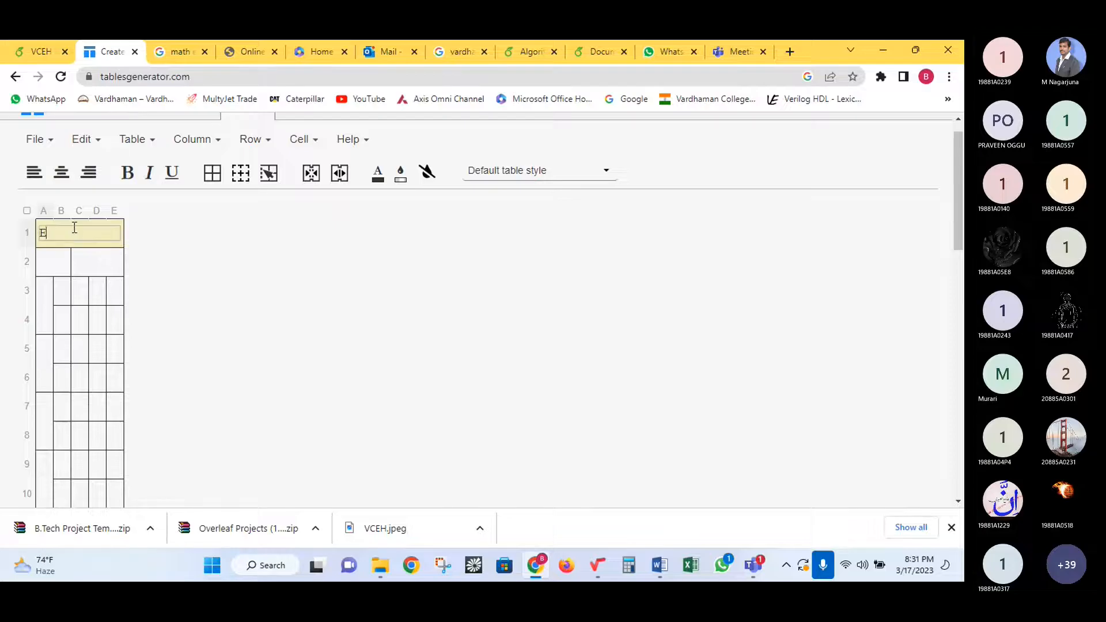
{"action": "type", "text": "lectronics"}
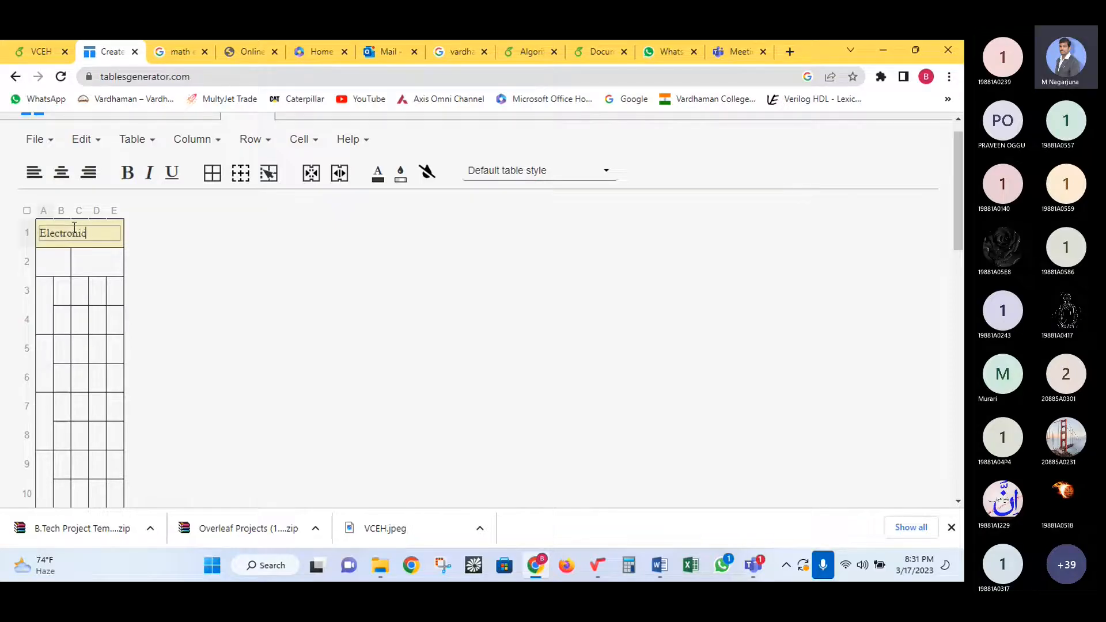
{"action": "left_click", "coordinate": [61, 268]}
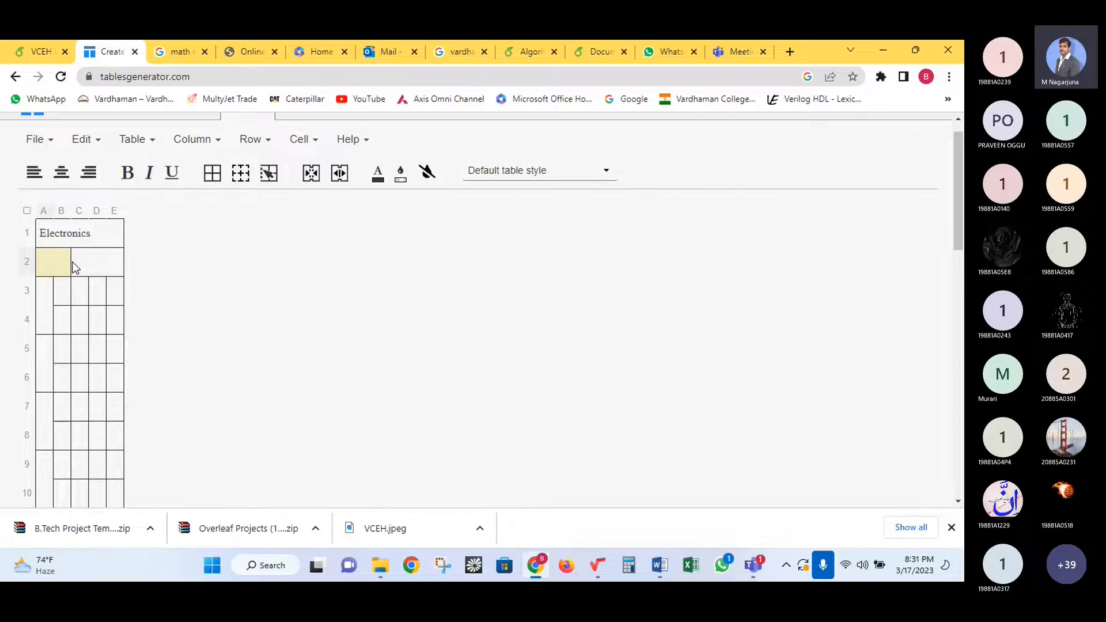
{"action": "type", "text": "CSE"}
{"action": "left_click", "coordinate": [90, 265]}
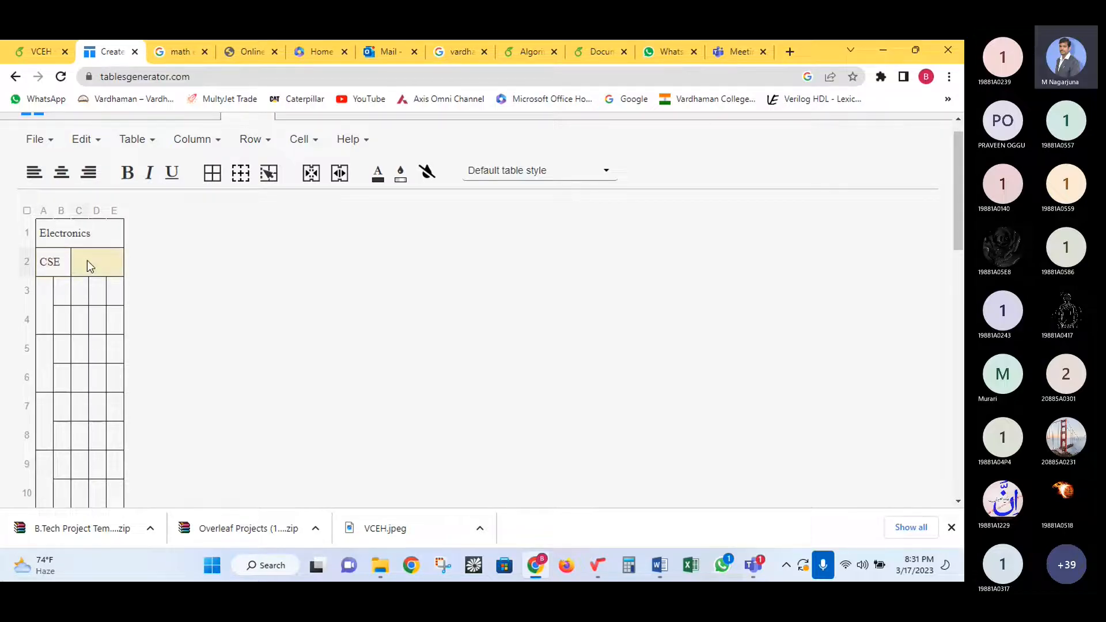
{"action": "type", "text": "DEE"}
{"action": "left_click_drag", "start_coordinate": [98, 262], "coordinate": [65, 265]}
{"action": "type", "text": "EEE"}
{"action": "left_click", "coordinate": [97, 291]}
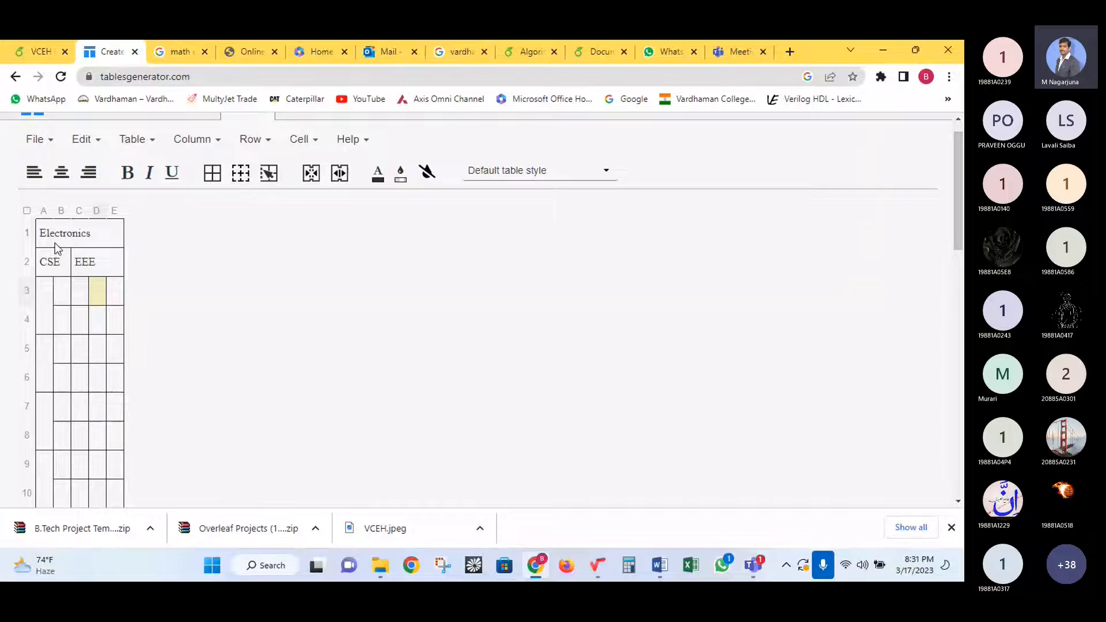
- Label the merged column-A cells IT, CE, ME and EC
{"action": "left_click", "coordinate": [38, 295]}
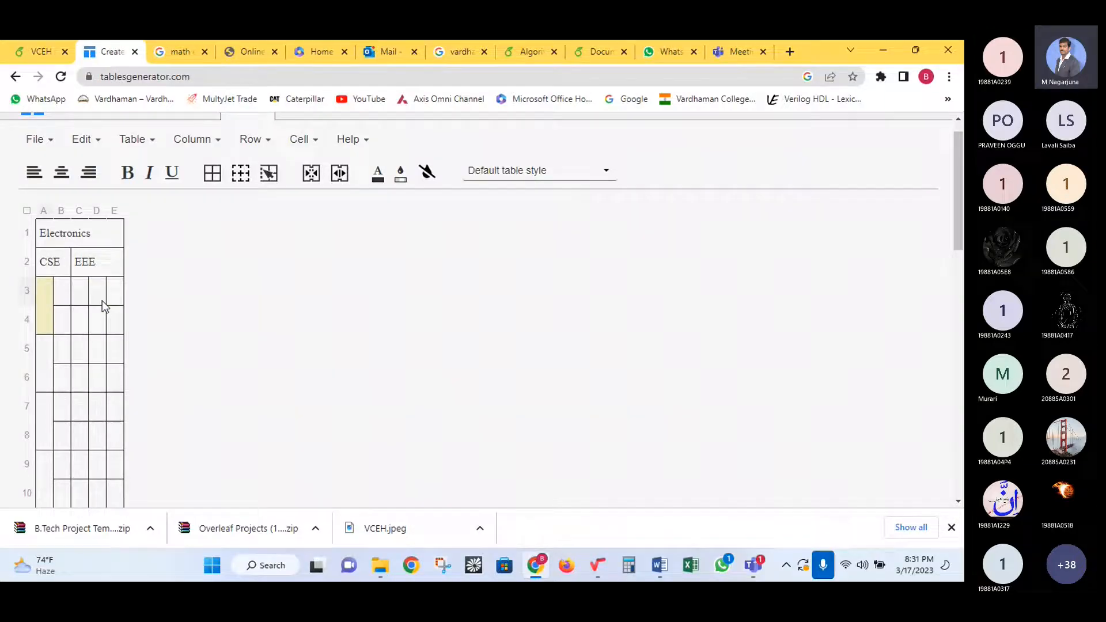
{"action": "type", "text": "IT"}
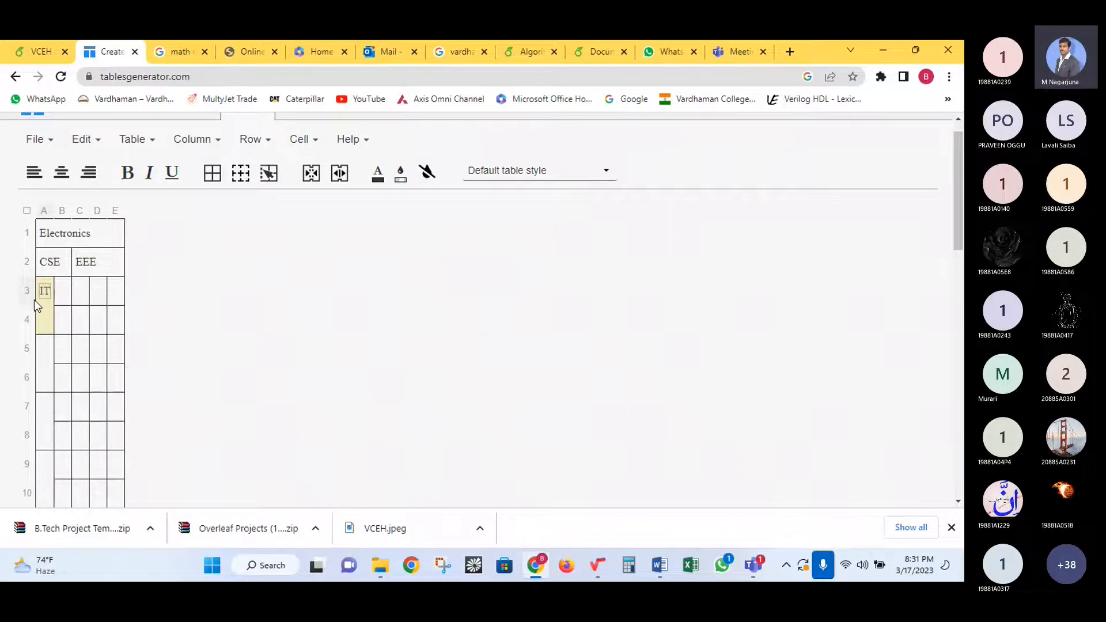
{"action": "left_click", "coordinate": [53, 354]}
{"action": "type", "text": "CE"}
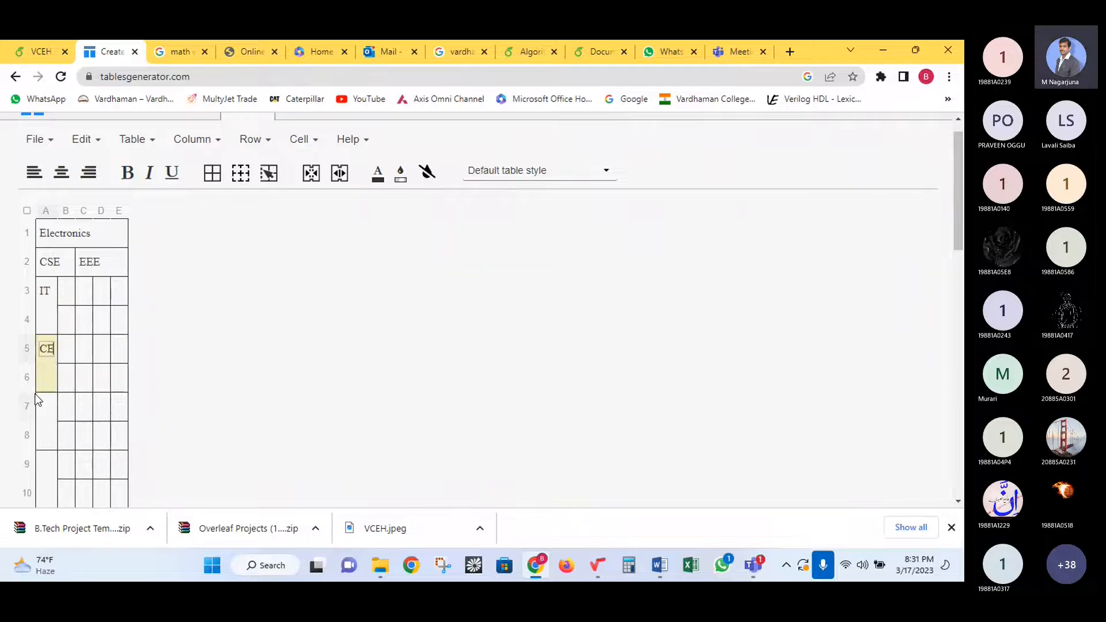
{"action": "left_click", "coordinate": [45, 415]}
{"action": "type", "text": "ME"}
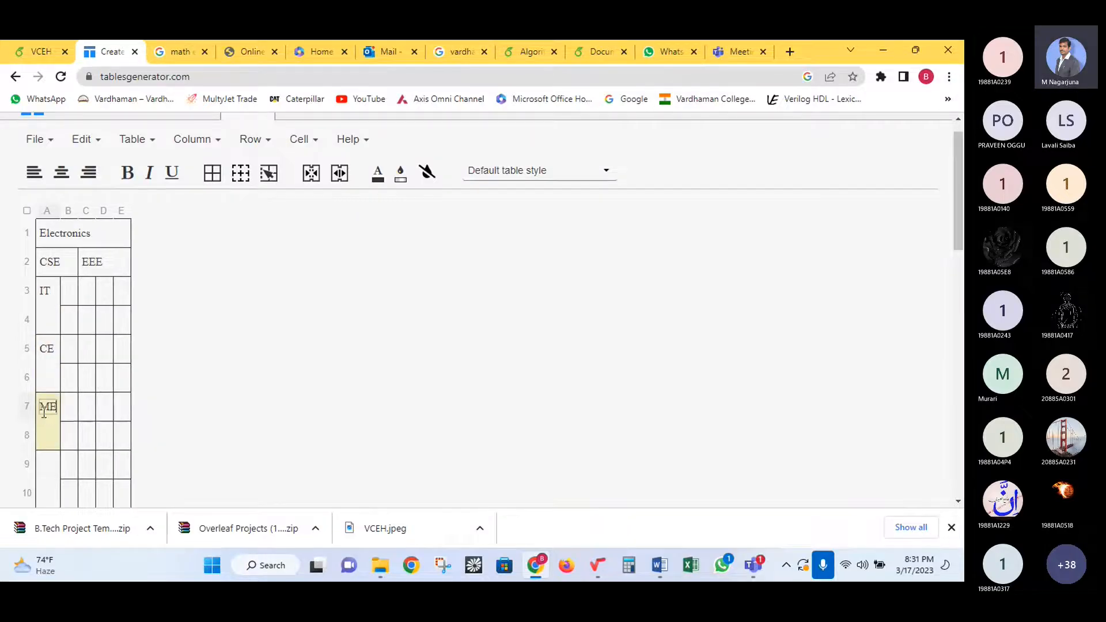
{"action": "left_click", "coordinate": [48, 471]}
{"action": "type", "text": "EC"}
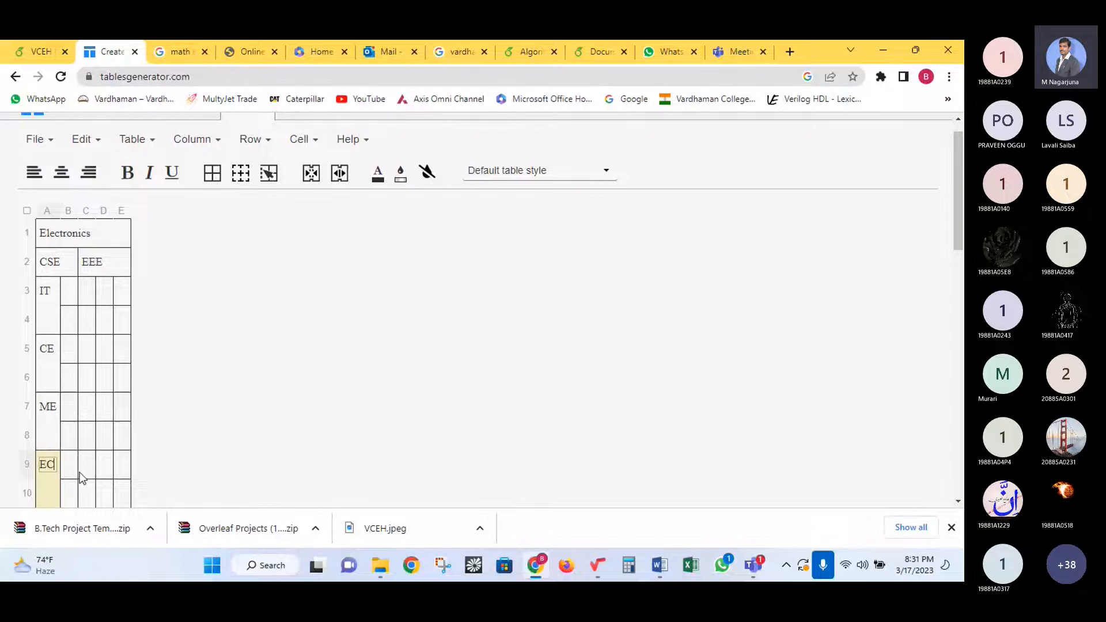
{"action": "scroll", "coordinate": [80, 457], "scroll_direction": "down", "scroll_amount": 3}
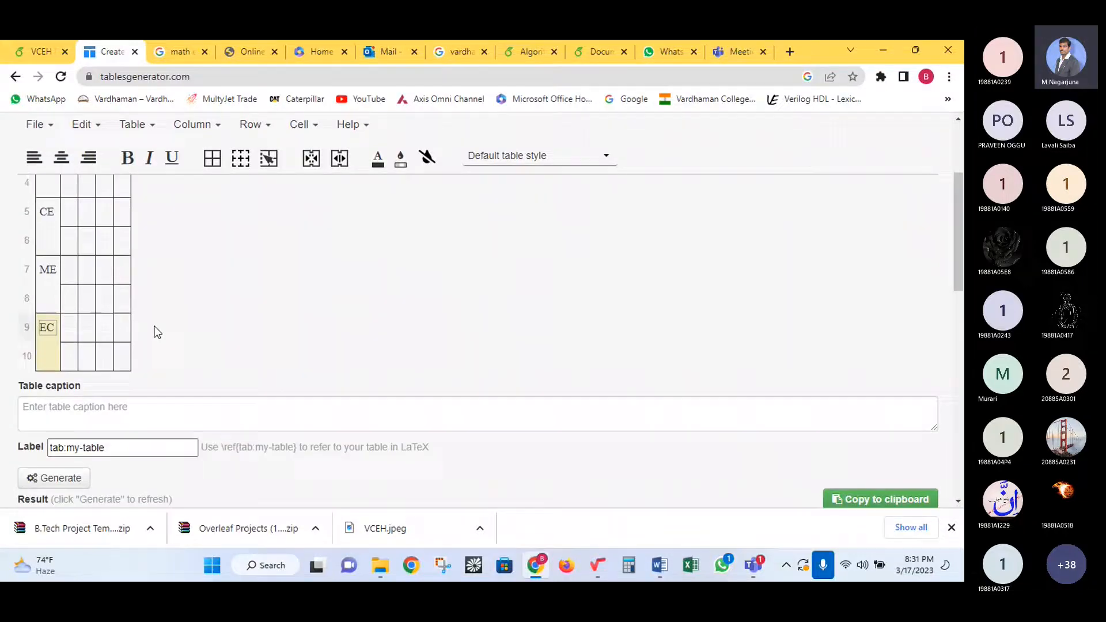
{"action": "scroll", "coordinate": [153, 328], "scroll_direction": "up", "scroll_amount": 3}
{"action": "left_click", "coordinate": [72, 295]}
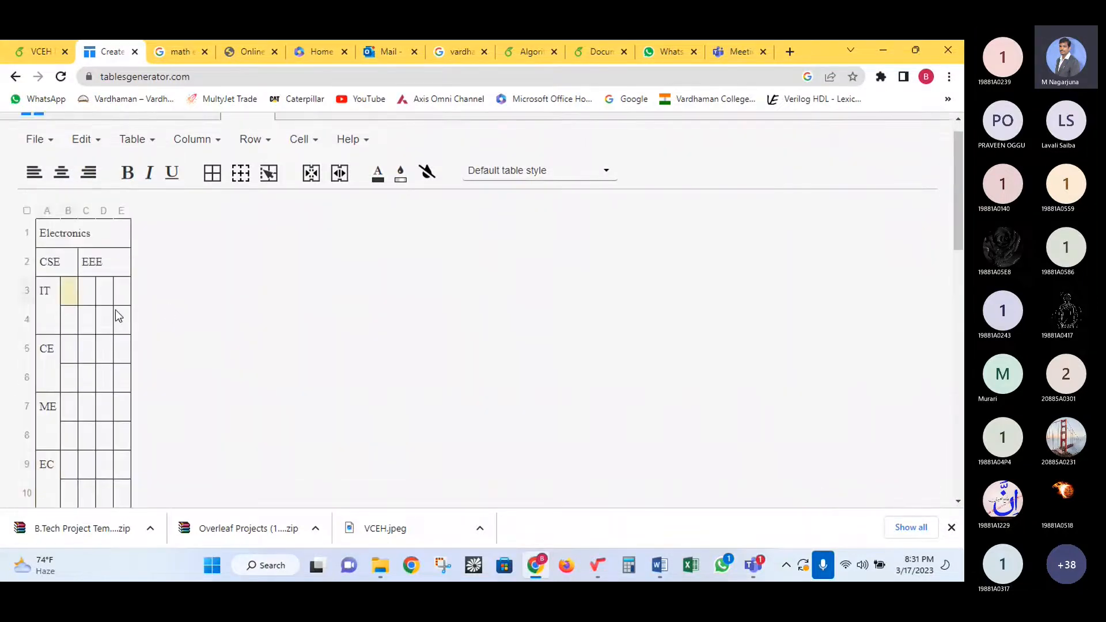
- Enter 10 in each value cell of row 3, B3 through E3
{"action": "type", "text": "10"}
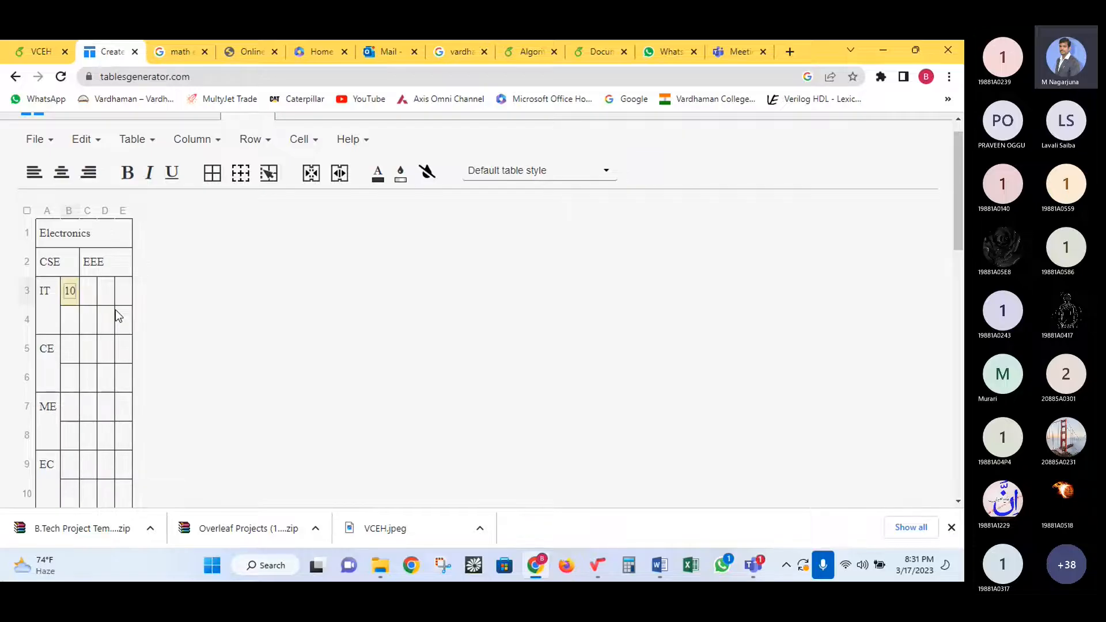
{"action": "left_click", "coordinate": [90, 285]}
{"action": "type", "text": "10"}
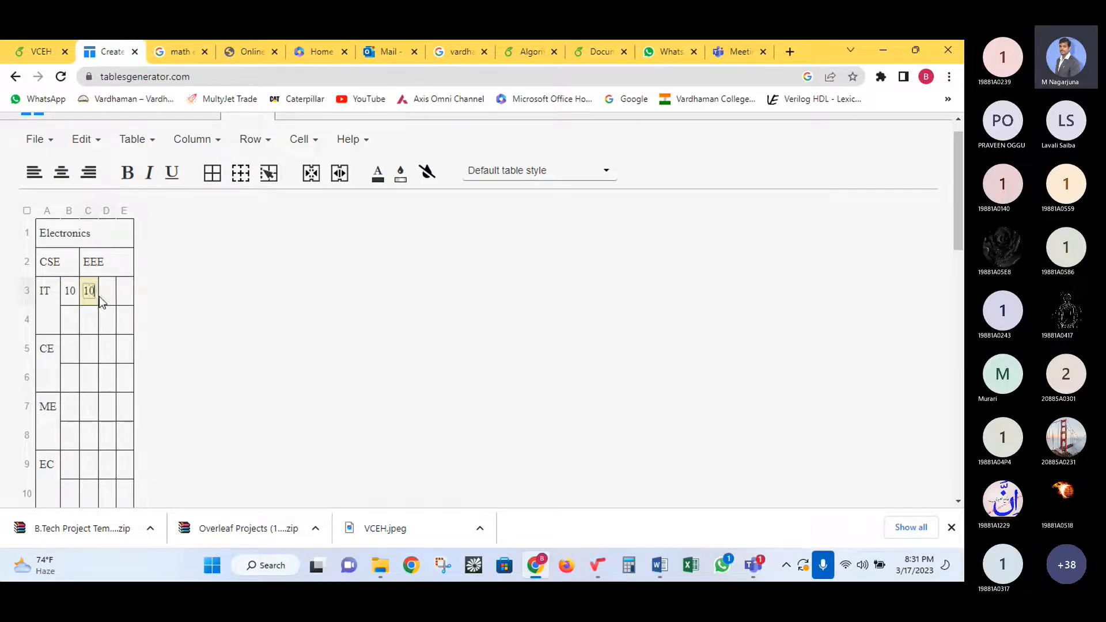
{"action": "left_click", "coordinate": [105, 293]}
{"action": "type", "text": "10"}
{"action": "left_click", "coordinate": [124, 292]}
{"action": "type", "text": "10"}
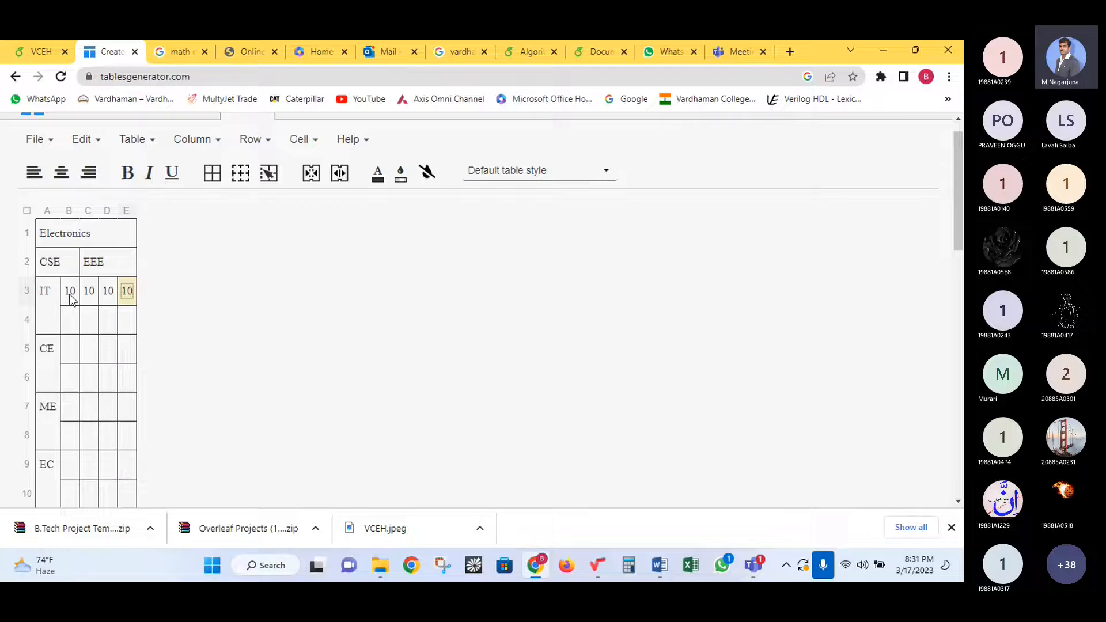
- Copy the row of 10s and paste it into rows 4 to 6
{"action": "left_click_drag", "start_coordinate": [67, 289], "coordinate": [126, 304]}
{"action": "key", "text": "ctrl+c"}
{"action": "left_click", "coordinate": [76, 322]}
{"action": "scroll", "coordinate": [111, 398], "scroll_direction": "down", "scroll_amount": 1}
{"action": "left_click", "coordinate": [123, 417]}
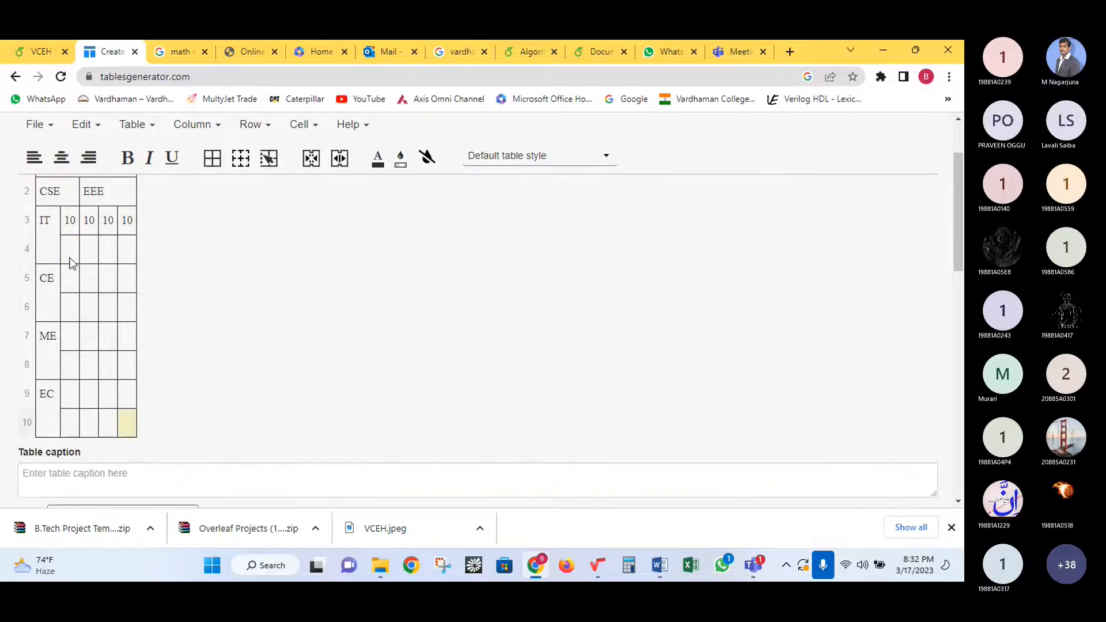
{"action": "left_click_drag", "start_coordinate": [72, 262], "coordinate": [116, 390]}
{"action": "key", "text": "ctrl+v"}
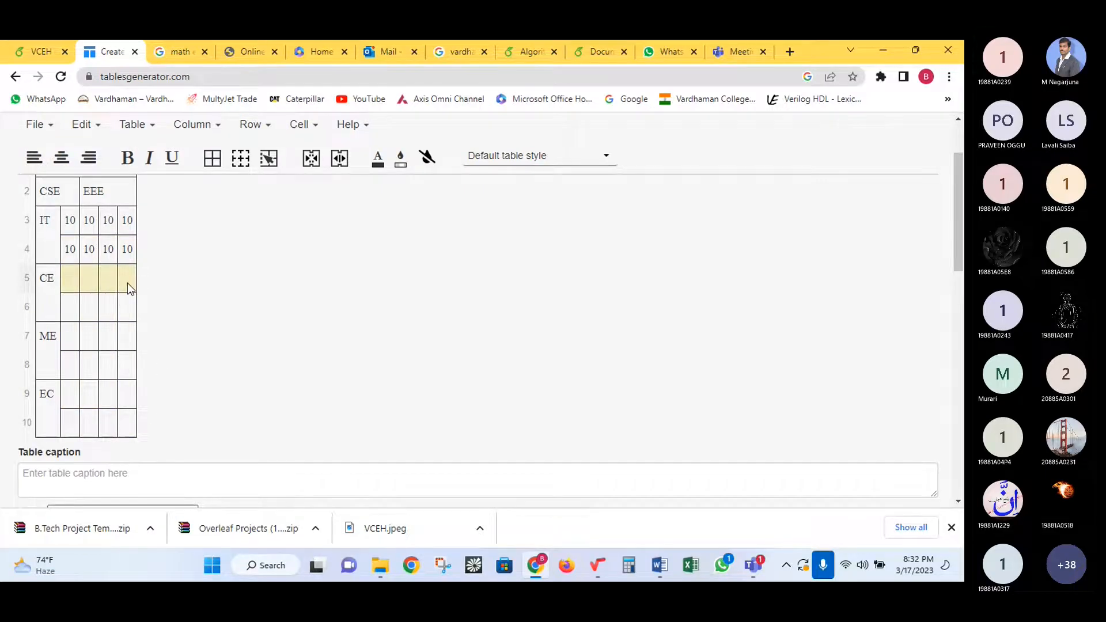
{"action": "left_click", "coordinate": [68, 305]}
{"action": "key", "text": "ctrl+v"}
- Paste the row of 10s into rows 7 through 10
{"action": "left_click_drag", "start_coordinate": [69, 334], "coordinate": [113, 370]}
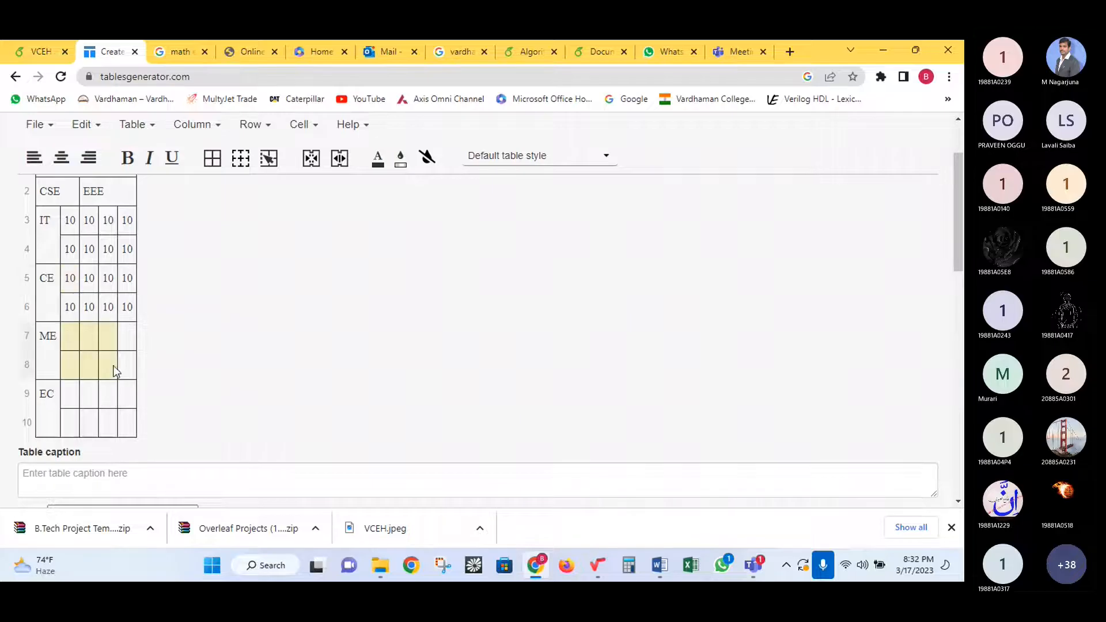
{"action": "key", "text": "ctrl+v"}
{"action": "left_click", "coordinate": [70, 365]}
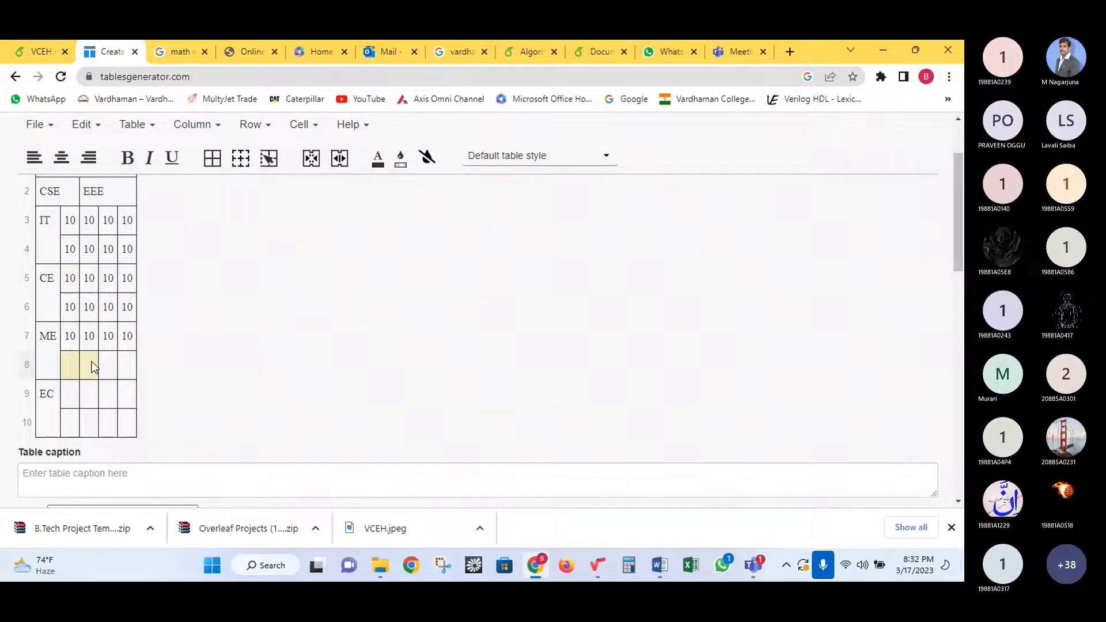
{"action": "key", "text": "ctrl+v"}
{"action": "left_click_drag", "start_coordinate": [70, 394], "coordinate": [128, 398]}
{"action": "key", "text": "ctrl+v"}
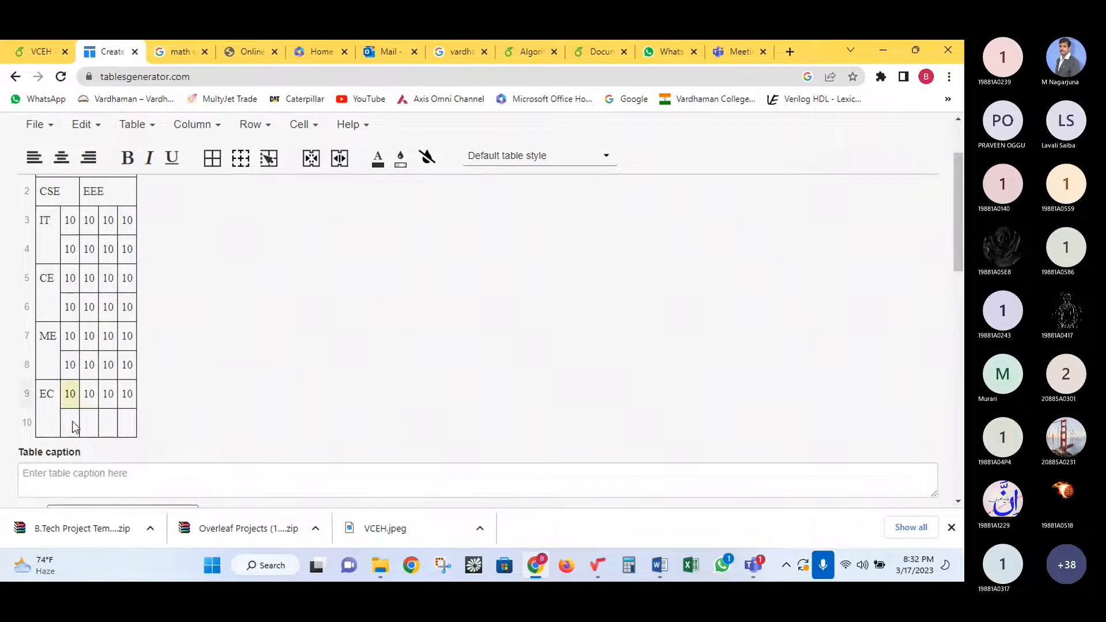
{"action": "left_click", "coordinate": [70, 423]}
{"action": "key", "text": "ctrl+v"}
{"action": "scroll", "coordinate": [170, 324], "scroll_direction": "up", "scroll_amount": 2}
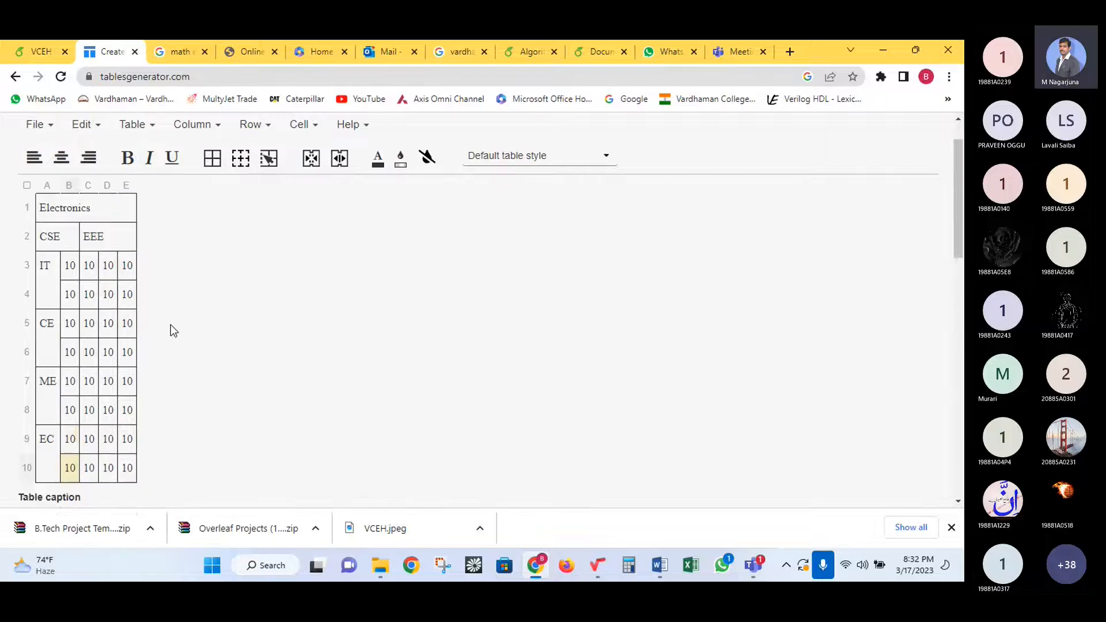
{"action": "left_click", "coordinate": [69, 292]}
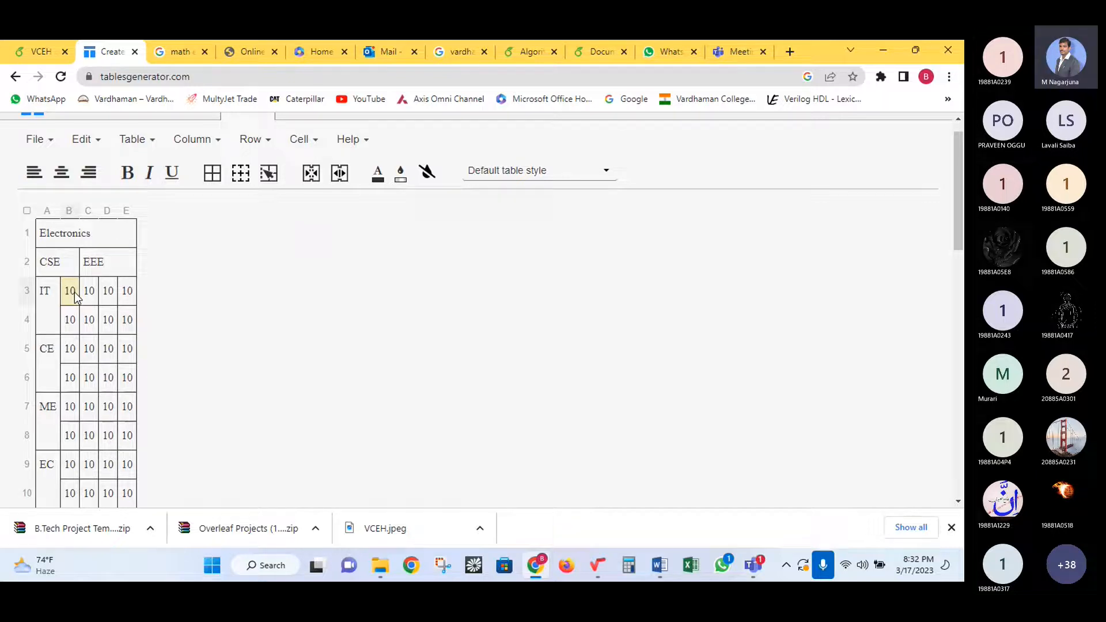
- Append \micro to the EEE heading cell so it reads 'EEE \micro'
{"action": "left_click", "coordinate": [116, 258]}
{"action": "left_click", "coordinate": [115, 257]}
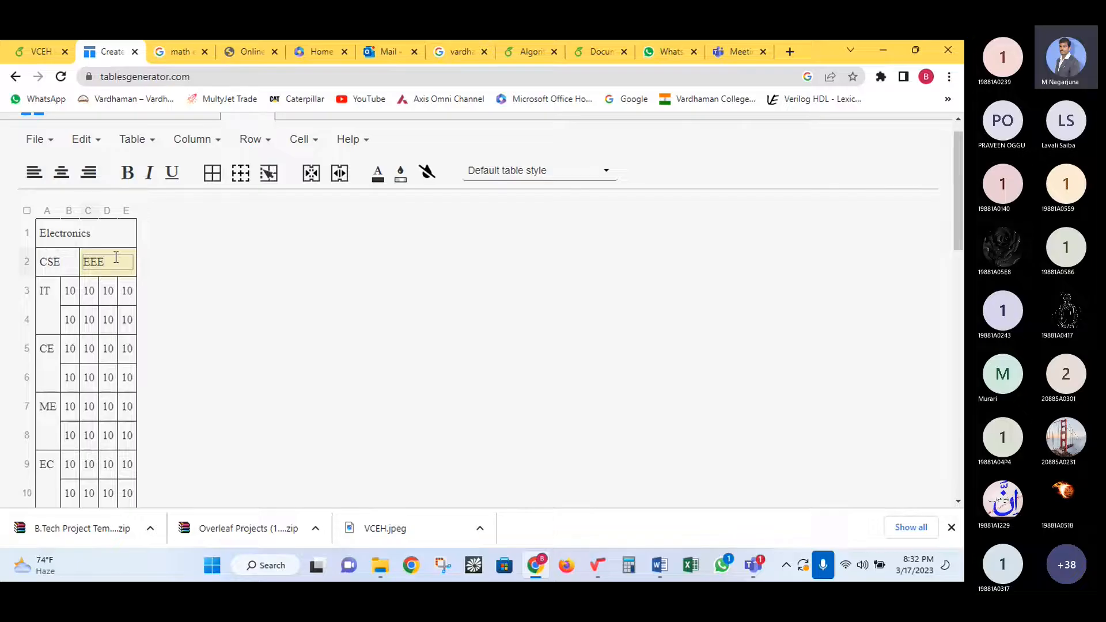
{"action": "type", "text": "\\mid"}
{"action": "type", "text": "ro"}
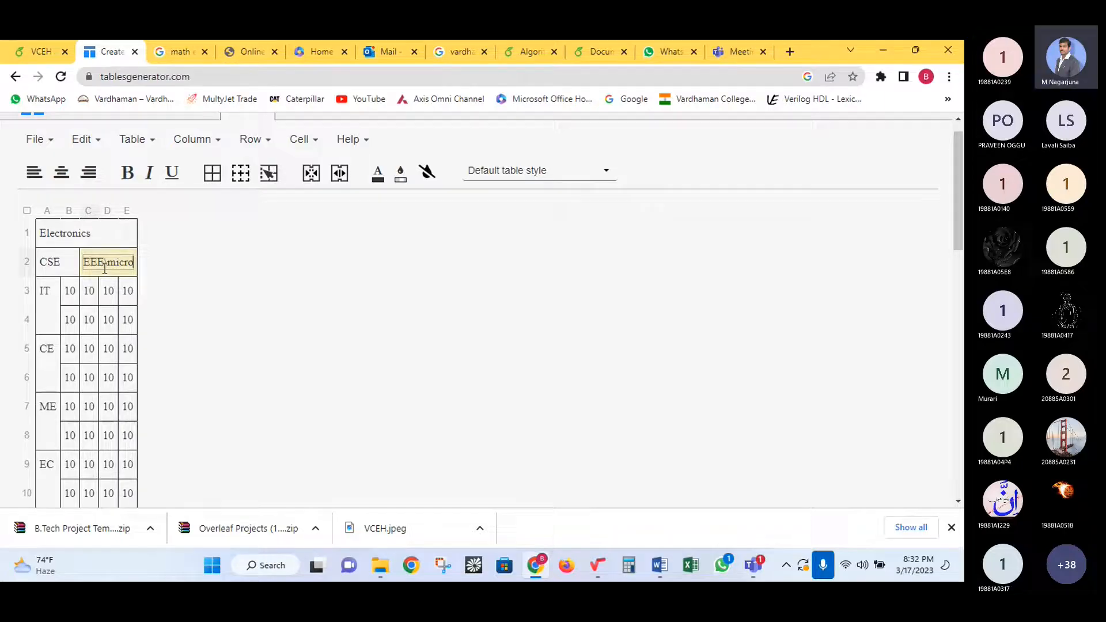
{"action": "left_click", "coordinate": [209, 314]}
{"action": "left_click", "coordinate": [109, 320]}
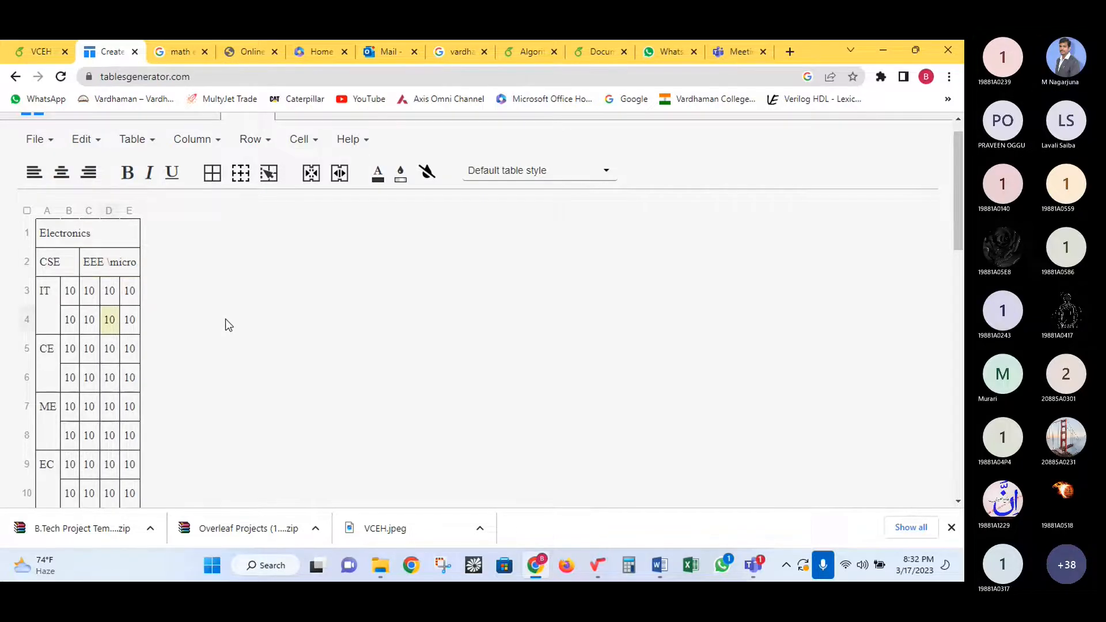
{"action": "scroll", "coordinate": [226, 319], "scroll_direction": "down", "scroll_amount": 5}
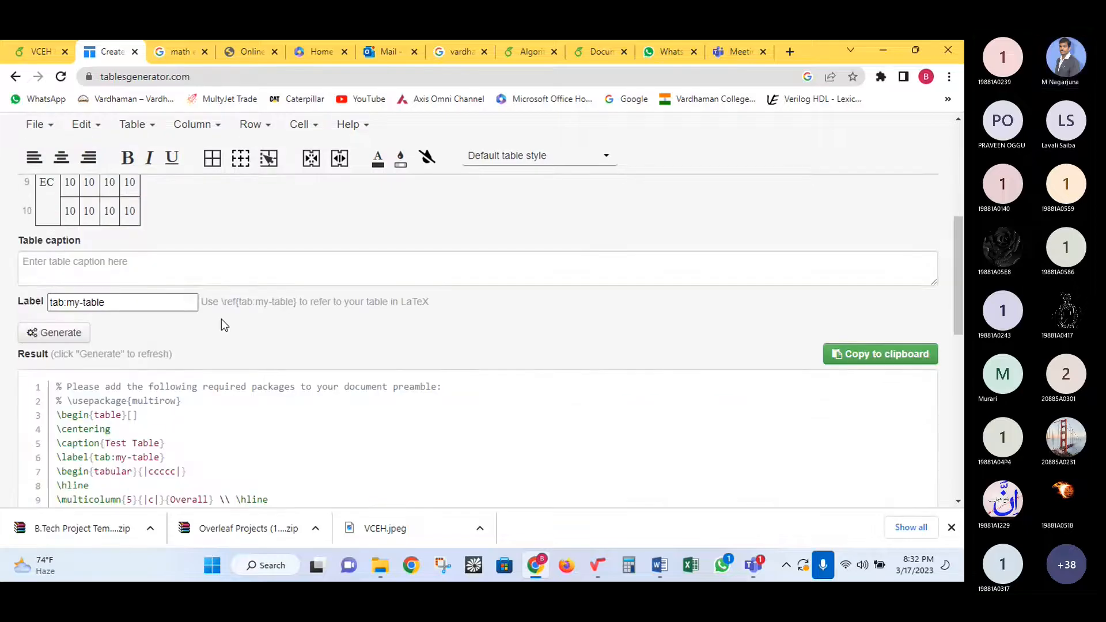
{"action": "scroll", "coordinate": [222, 320], "scroll_direction": "up", "scroll_amount": 5}
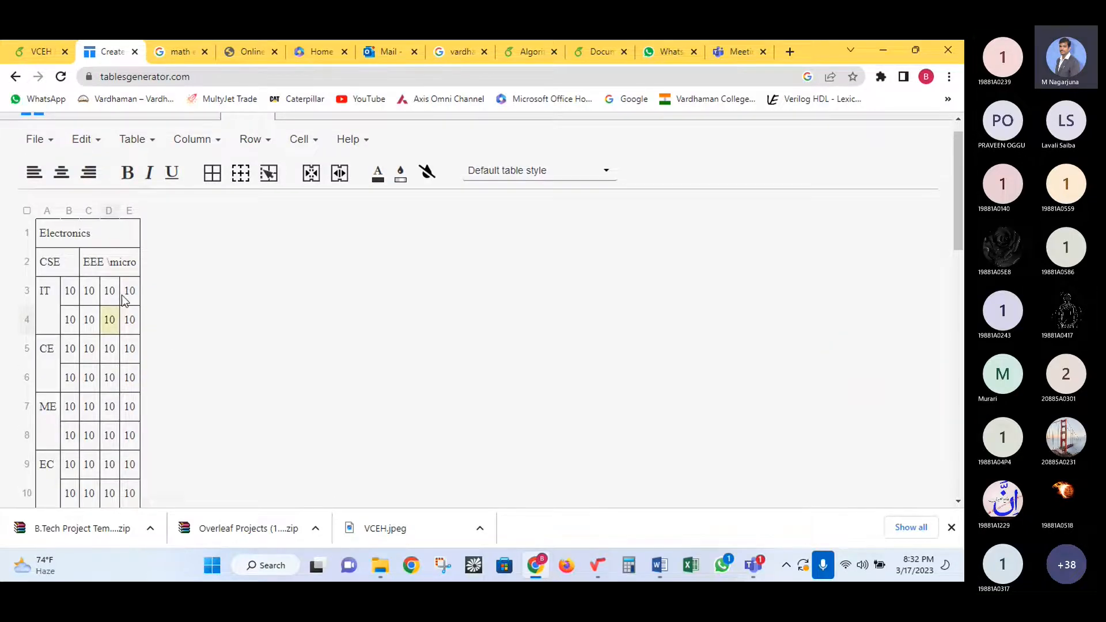
{"action": "left_click_drag", "start_coordinate": [62, 235], "coordinate": [91, 351]}
{"action": "scroll", "coordinate": [214, 361], "scroll_direction": "down", "scroll_amount": 1}
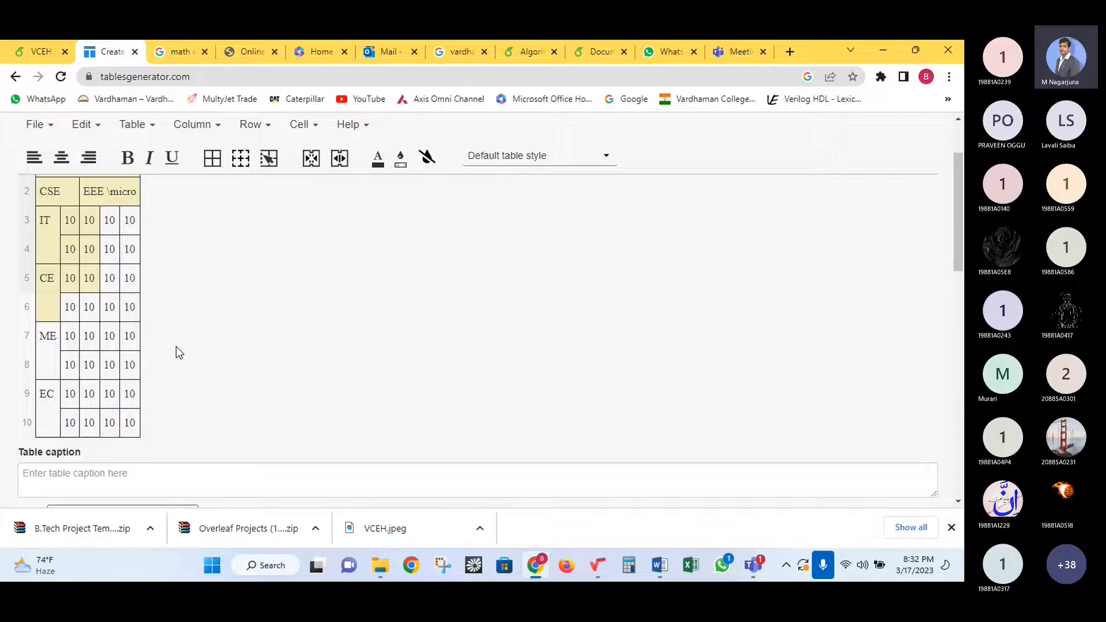
{"action": "scroll", "coordinate": [174, 341], "scroll_direction": "up", "scroll_amount": 1}
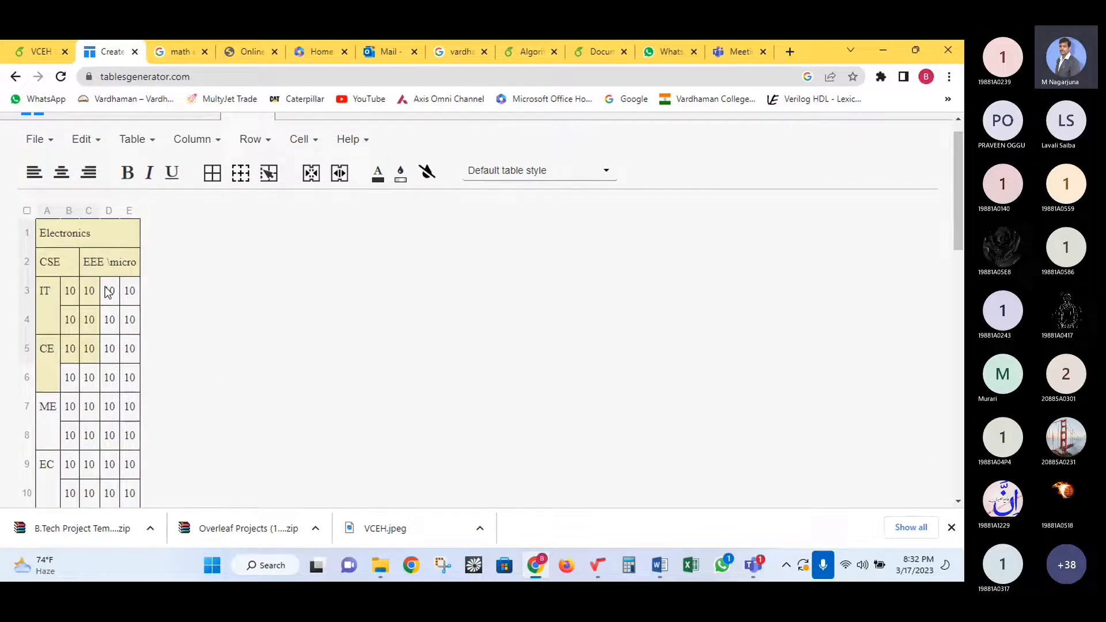
{"action": "scroll", "coordinate": [216, 286], "scroll_direction": "down", "scroll_amount": 2}
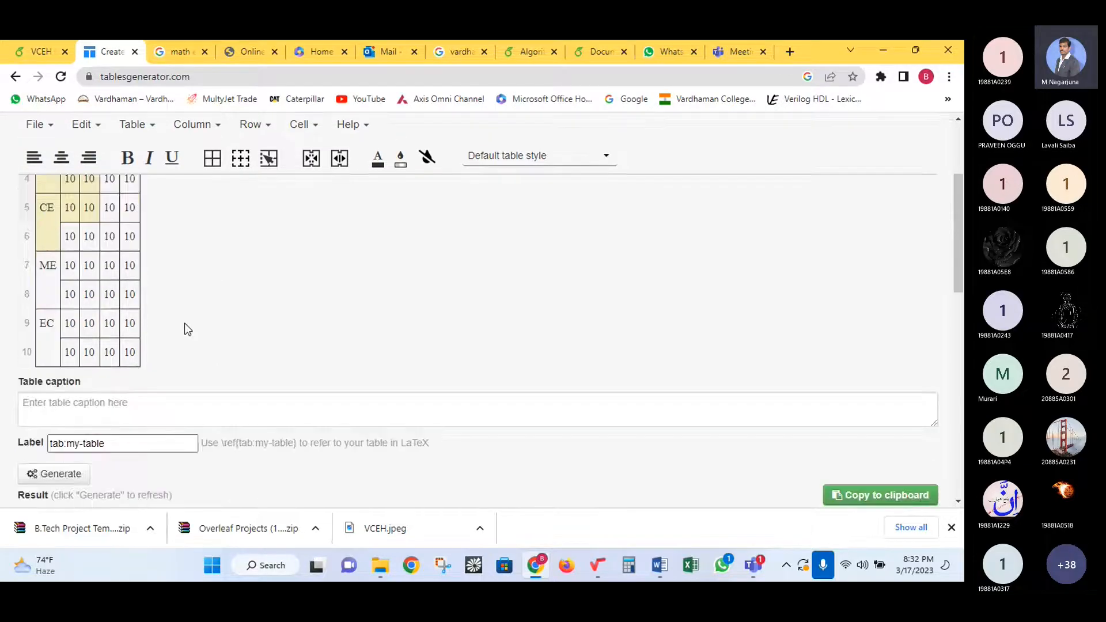
- Enter 'Comparison of Results' as the table caption
{"action": "left_click", "coordinate": [75, 407]}
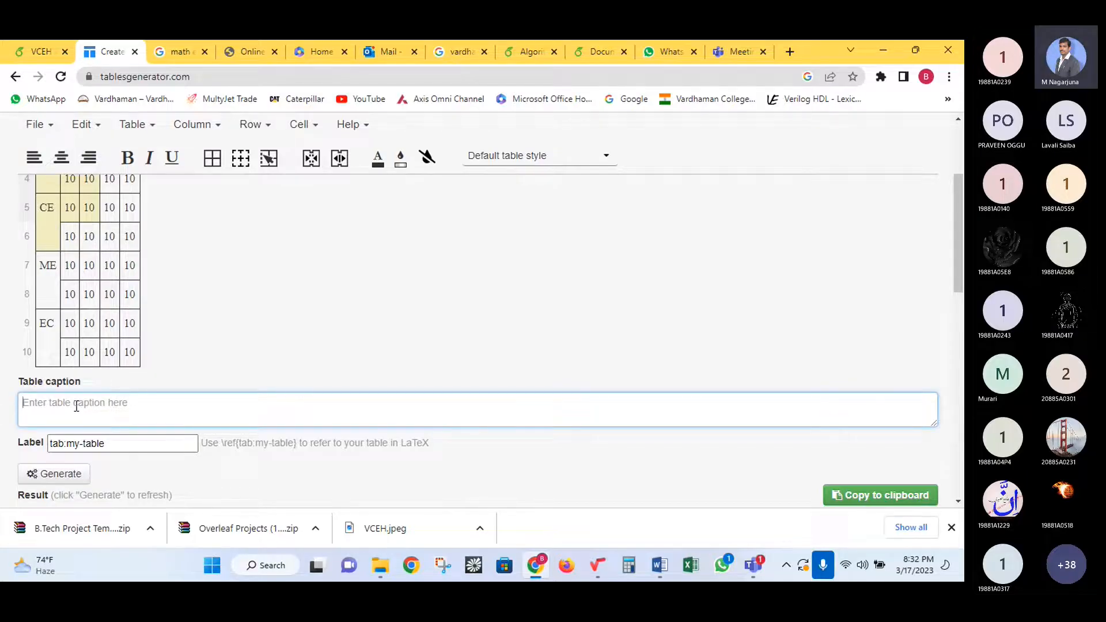
{"action": "type", "text": "Resul"}
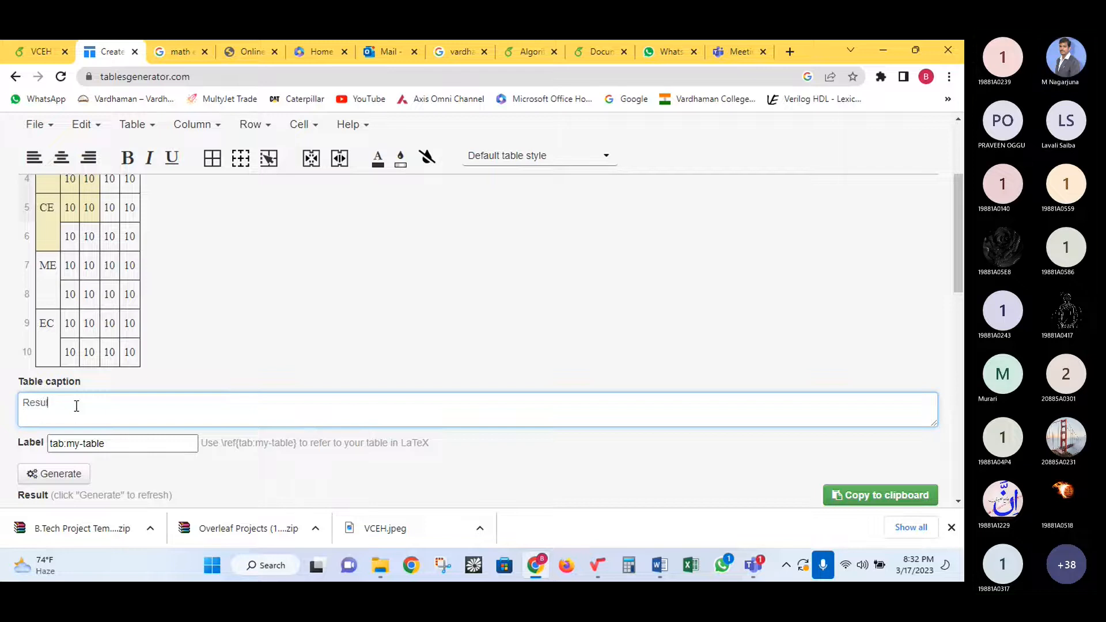
{"action": "key", "text": "BackSpace"}
{"action": "key", "text": "BackSpace"}
{"action": "key", "text": "BackSpace"}
{"action": "key", "text": "BackSpace"}
{"action": "key", "text": "BackSpace"}
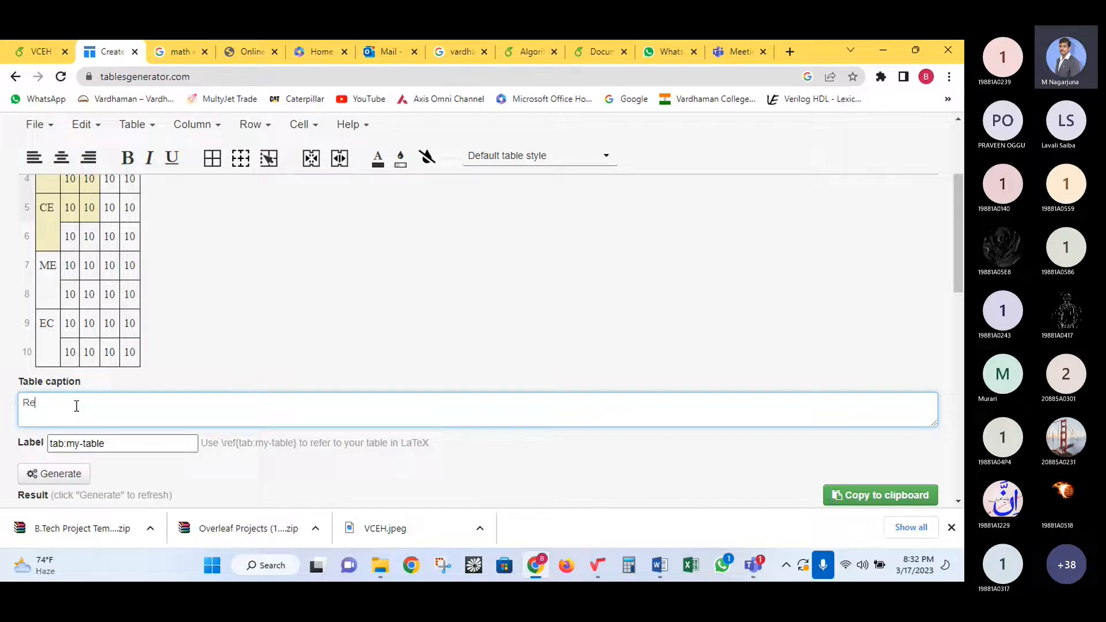
{"action": "type", "text": "Comparison of Results"}
- Replace the default label tab:my-table with 'results'
{"action": "left_click_drag", "start_coordinate": [115, 445], "coordinate": [43, 445]}
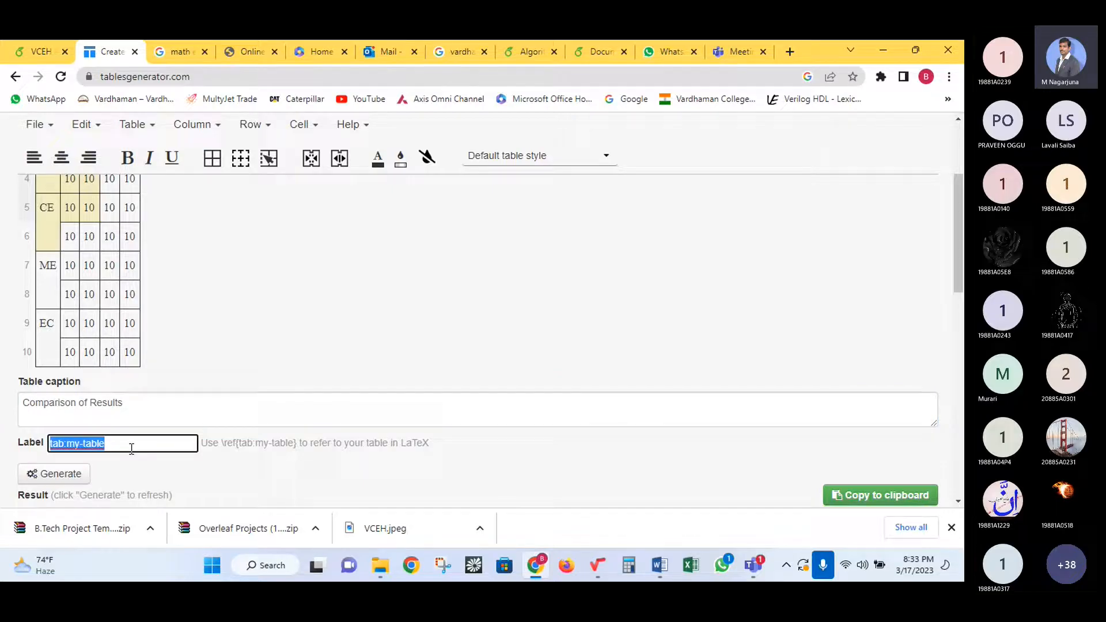
{"action": "type", "text": "res"}
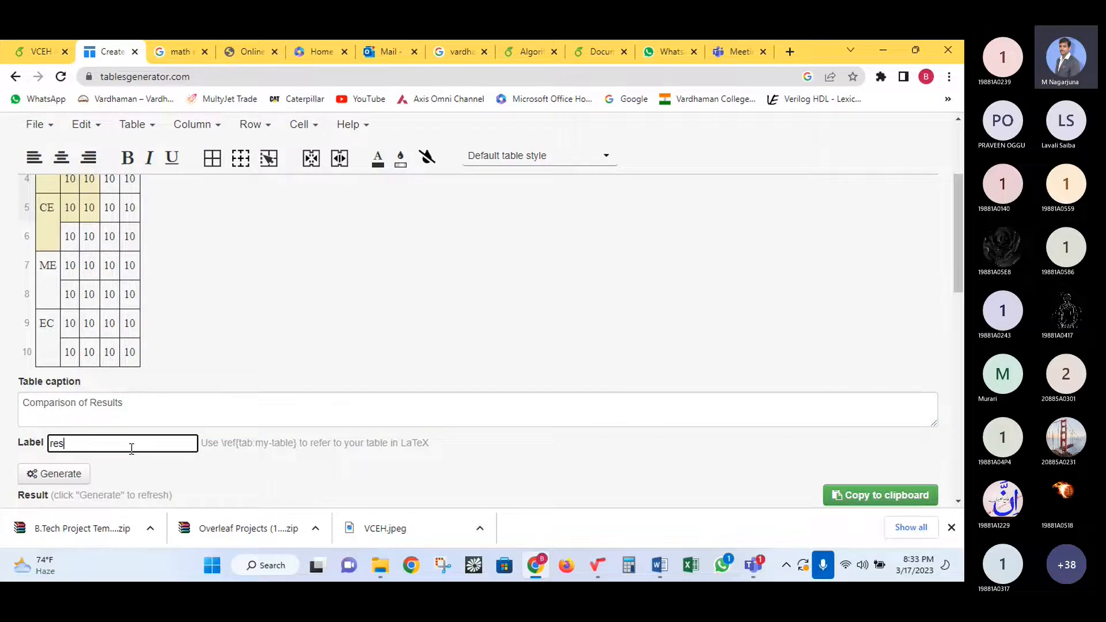
{"action": "type", "text": "ults"}
{"action": "scroll", "coordinate": [127, 438], "scroll_direction": "down", "scroll_amount": 3}
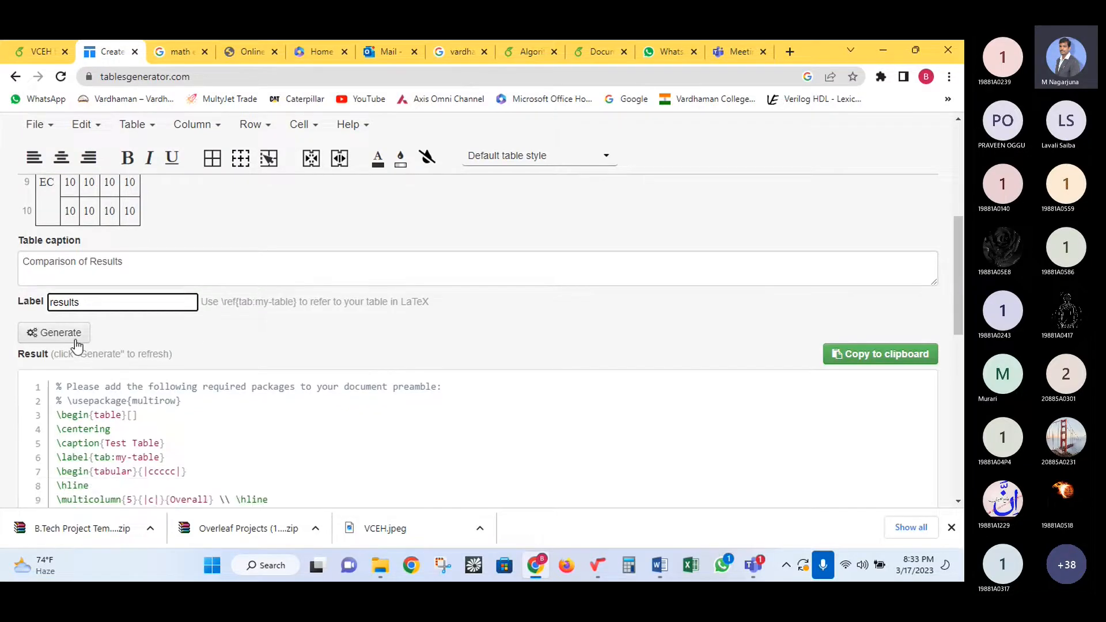
- Generate the table's LaTeX code and bring up the caption-above and centering options
{"action": "left_click", "coordinate": [74, 335]}
{"action": "scroll", "coordinate": [98, 369], "scroll_direction": "down", "scroll_amount": 4}
{"action": "scroll", "coordinate": [111, 392], "scroll_direction": "down", "scroll_amount": 2}
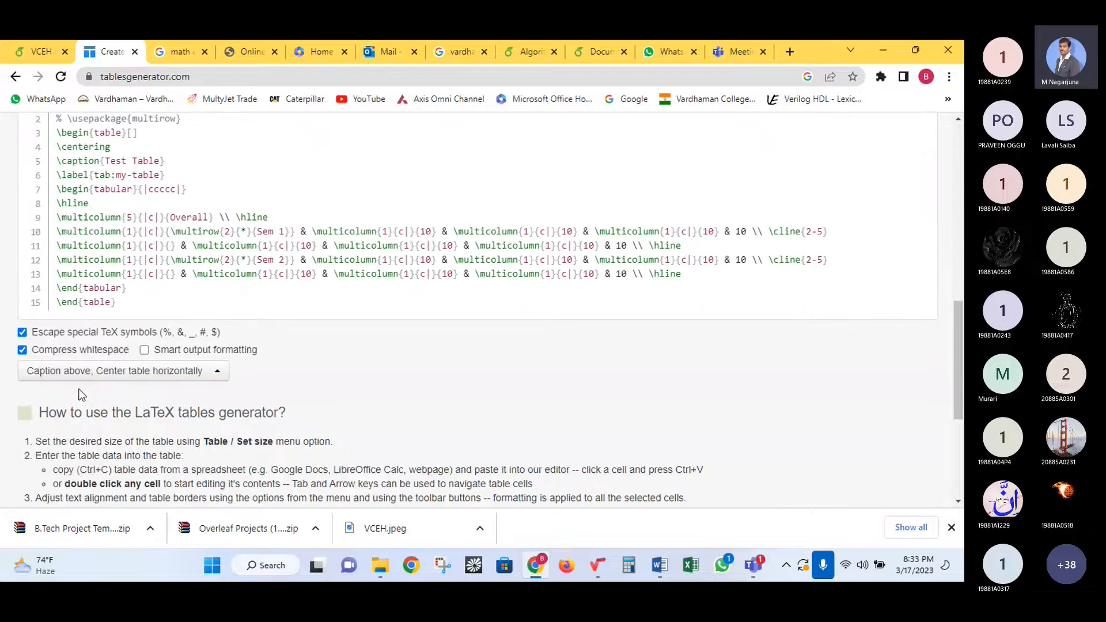
{"action": "left_click", "coordinate": [217, 373]}
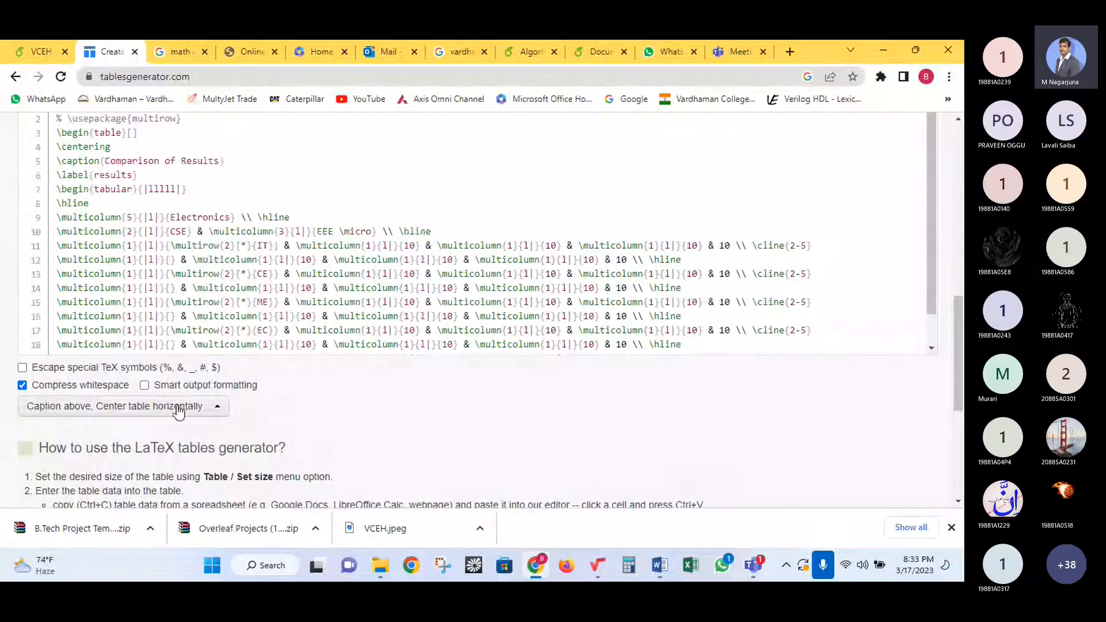
- Turn on Escape special TeX symbols and select the code from \begin{table} to \end{table}
{"action": "left_click", "coordinate": [99, 369]}
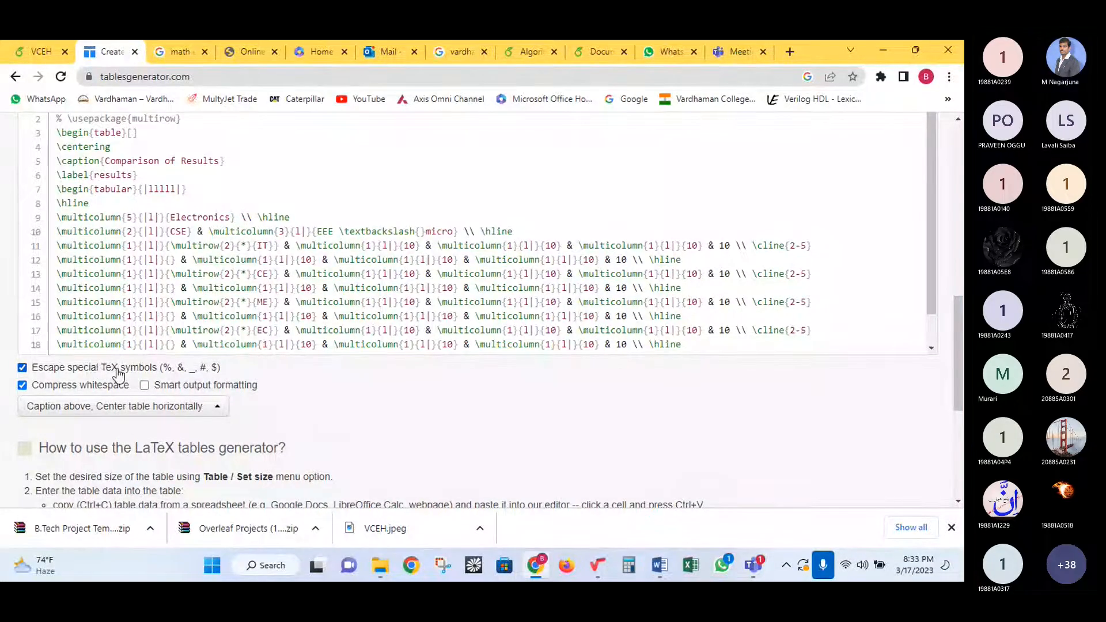
{"action": "scroll", "coordinate": [86, 381], "scroll_direction": "up", "scroll_amount": 3}
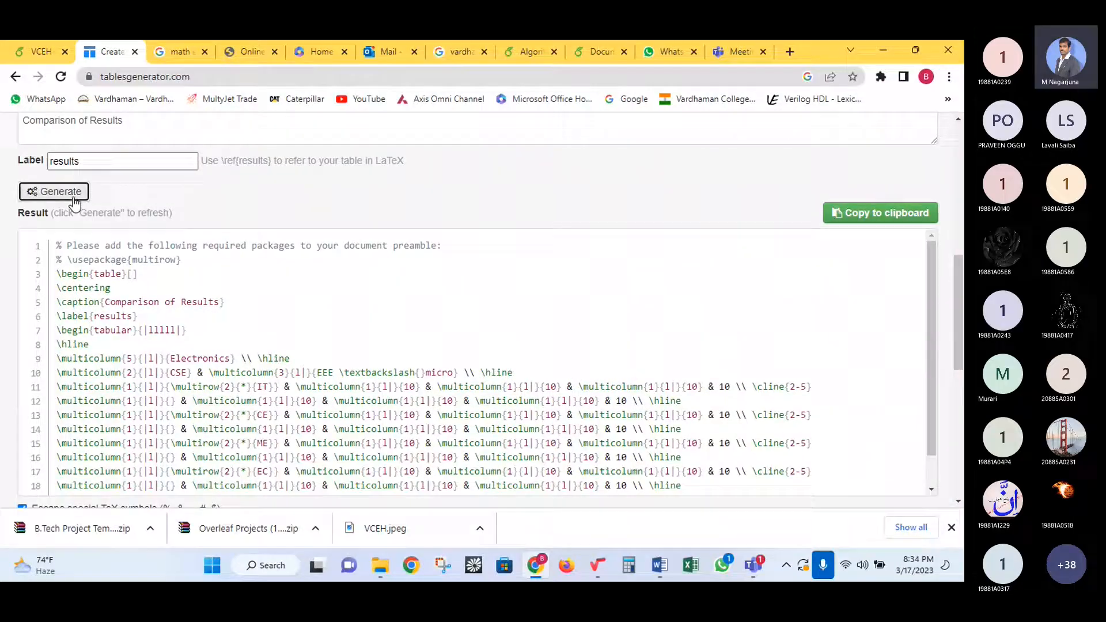
{"action": "scroll", "coordinate": [615, 427], "scroll_direction": "down", "scroll_amount": 1}
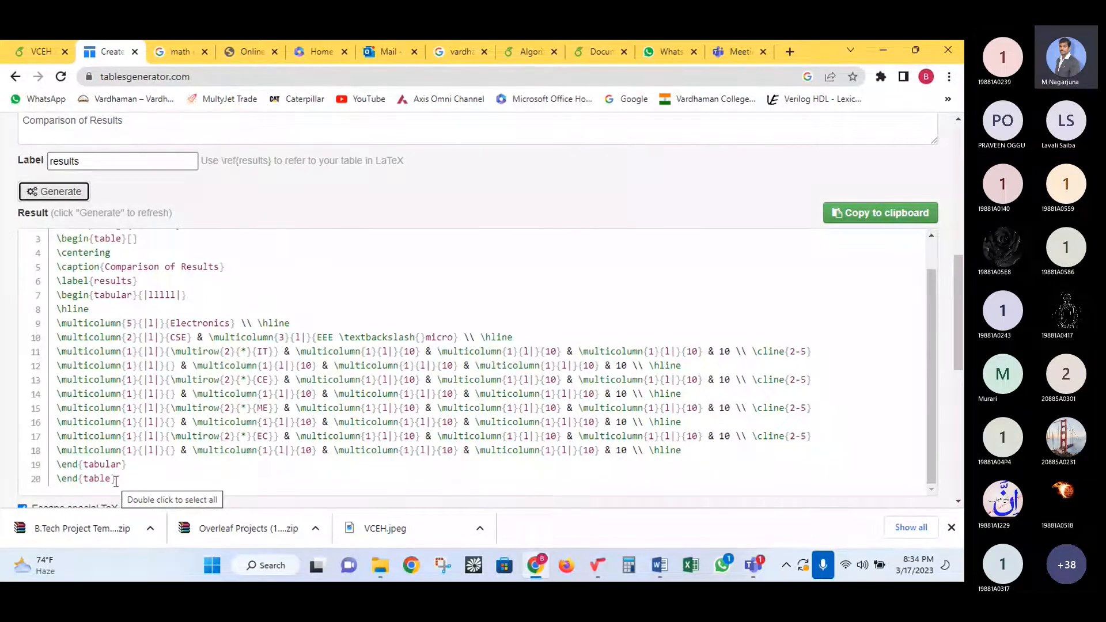
{"action": "left_click_drag", "start_coordinate": [116, 479], "coordinate": [53, 272]}
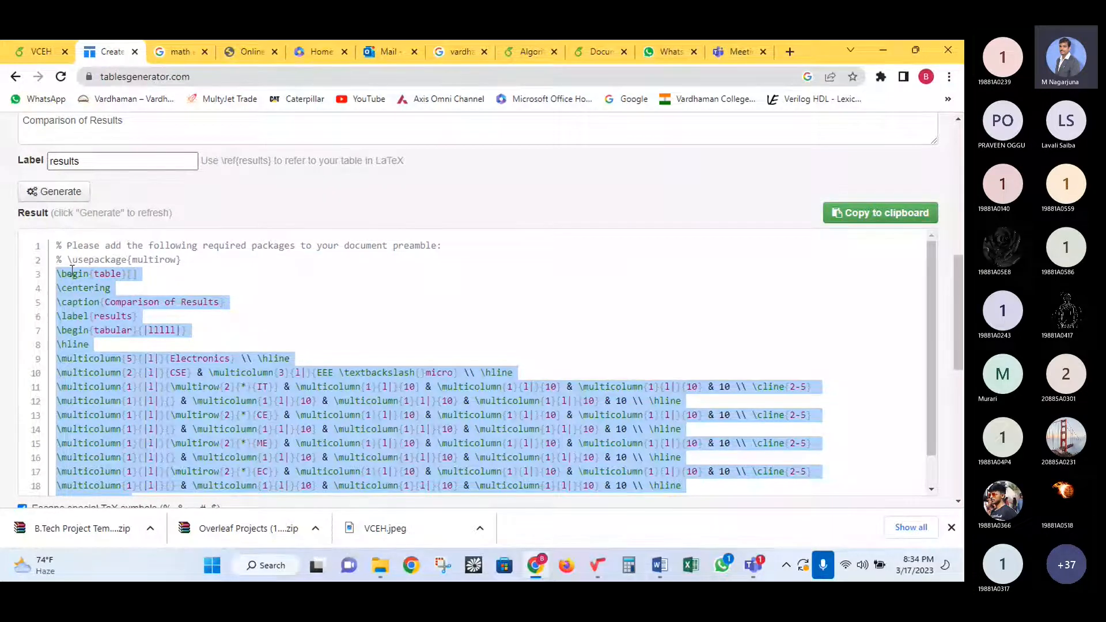
{"action": "scroll", "coordinate": [132, 461], "scroll_direction": "down", "scroll_amount": 1}
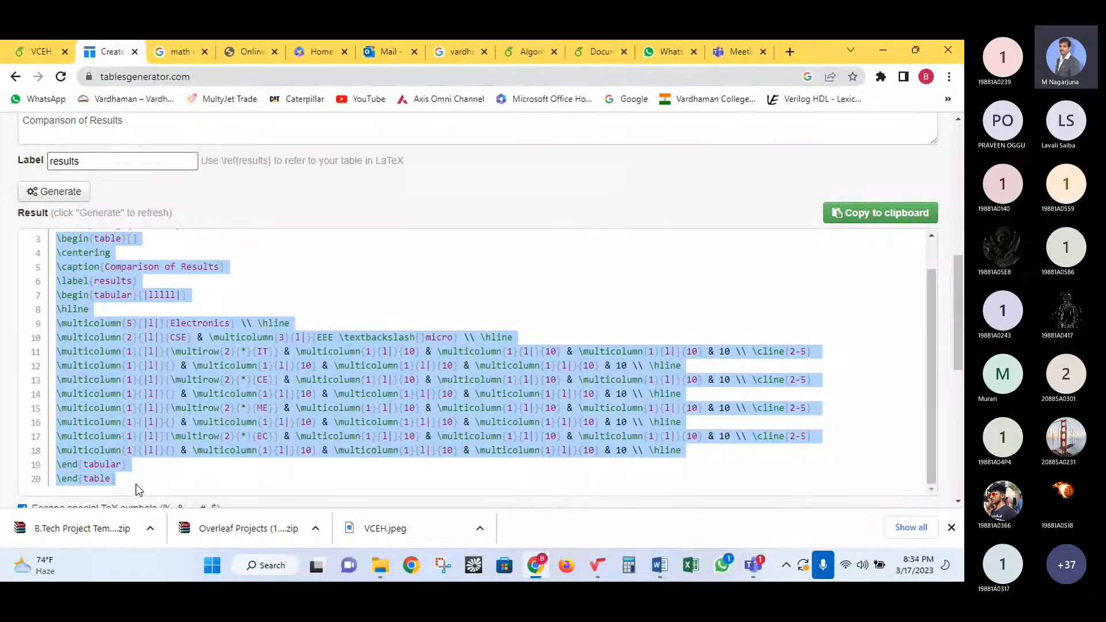
{"action": "scroll", "coordinate": [187, 345], "scroll_direction": "up", "scroll_amount": 5}
{"action": "scroll", "coordinate": [185, 345], "scroll_direction": "up", "scroll_amount": 3}
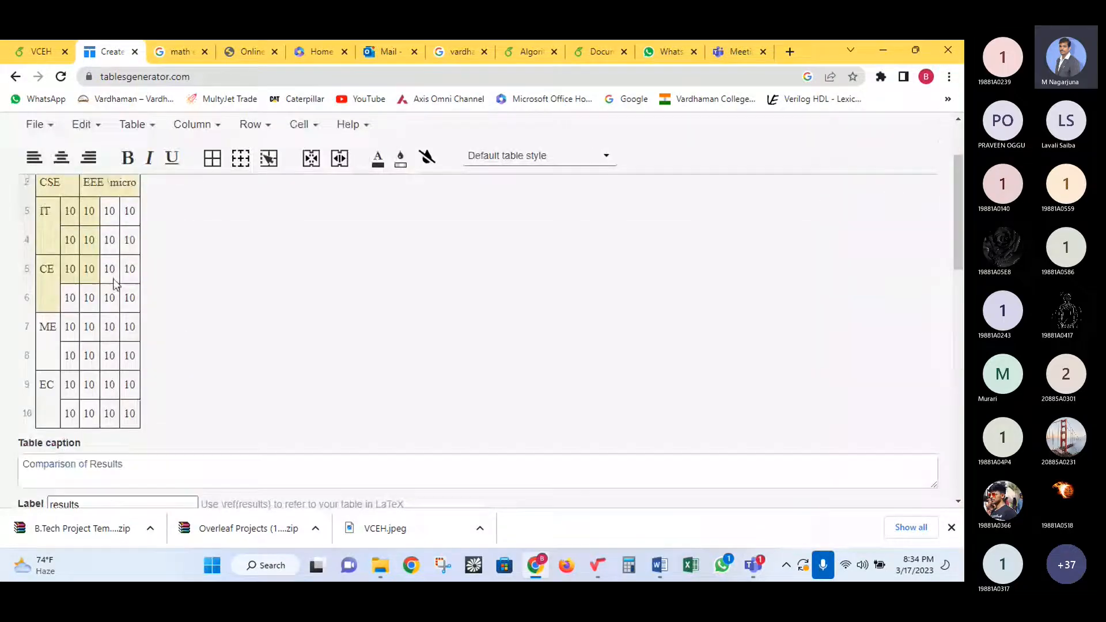
- In Overleaf, paste the copied table code on new lines above the existing table
{"action": "left_click", "coordinate": [37, 51]}
{"action": "scroll", "coordinate": [294, 346], "scroll_direction": "down", "scroll_amount": 4}
{"action": "scroll", "coordinate": [293, 346], "scroll_direction": "down", "scroll_amount": 3}
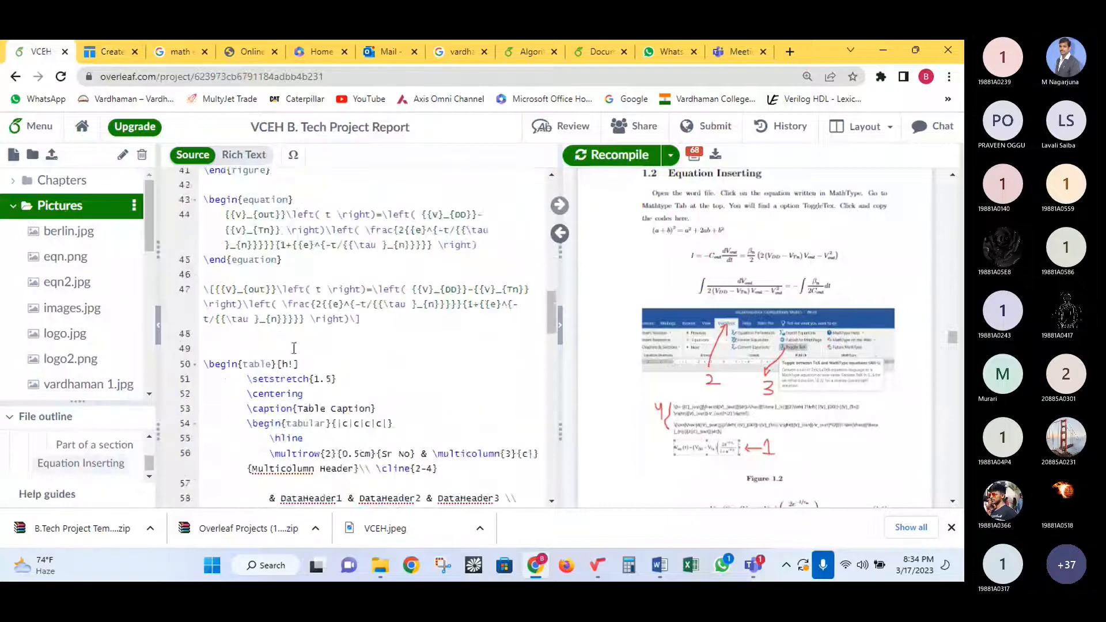
{"action": "left_click", "coordinate": [243, 258]}
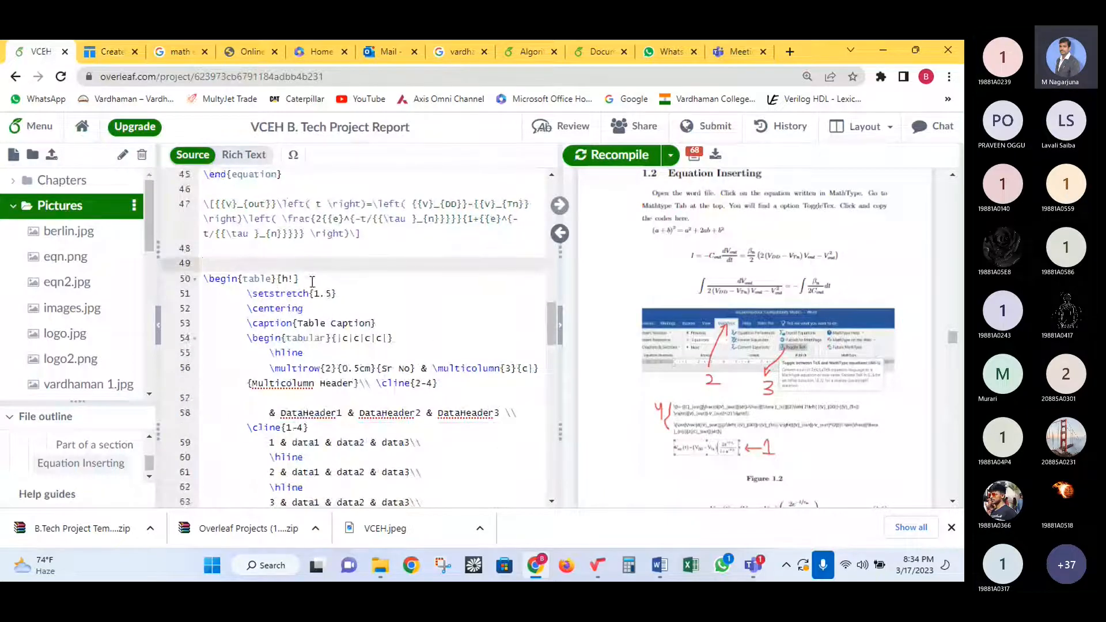
{"action": "key", "text": "Return"}
{"action": "key", "text": "Return"}
{"action": "key", "text": "Return"}
{"action": "key", "text": "Return"}
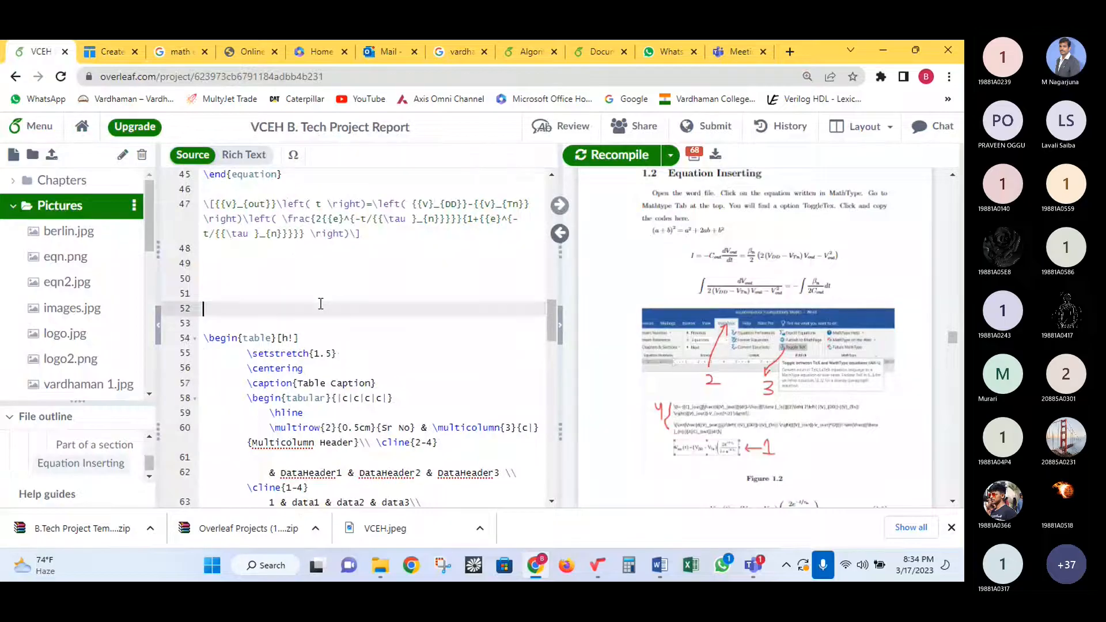
{"action": "key", "text": "Up"}
{"action": "key", "text": "Up"}
{"action": "key", "text": "Up"}
{"action": "key", "text": "ctrl+v"}
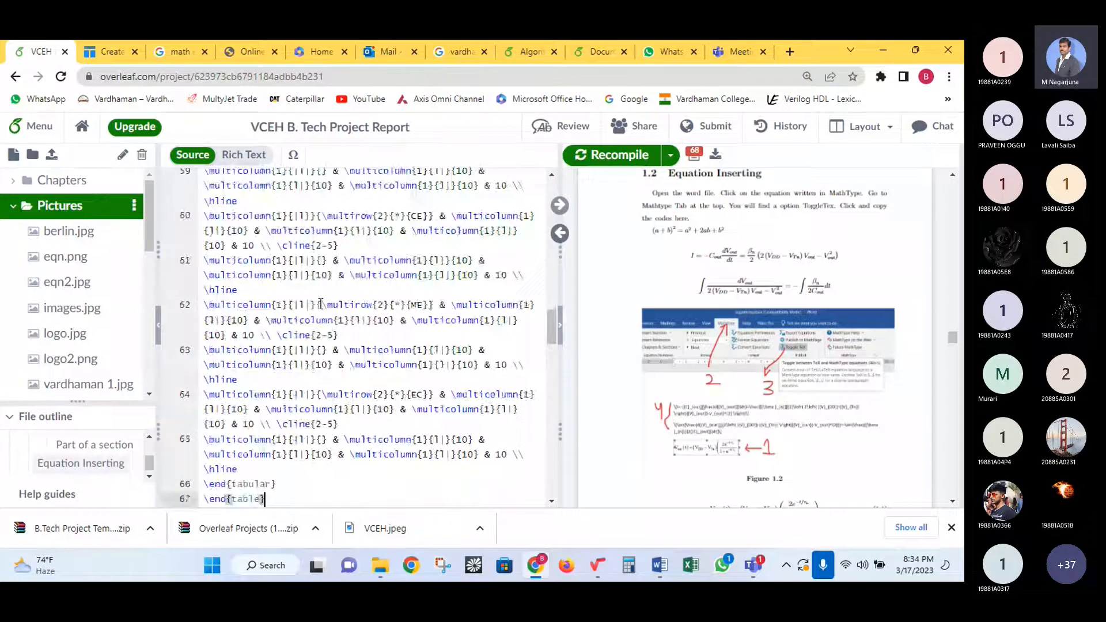
- Recompile and check the new table as Table 1.1 in the PDF
{"action": "left_click", "coordinate": [603, 161]}
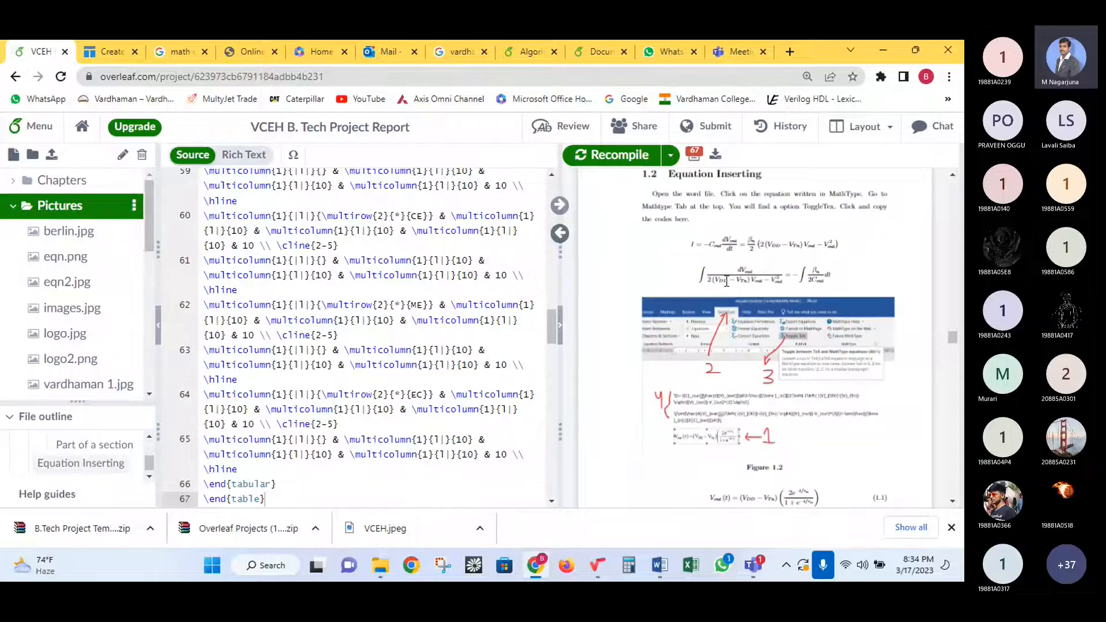
{"action": "scroll", "coordinate": [727, 283], "scroll_direction": "down", "scroll_amount": 5}
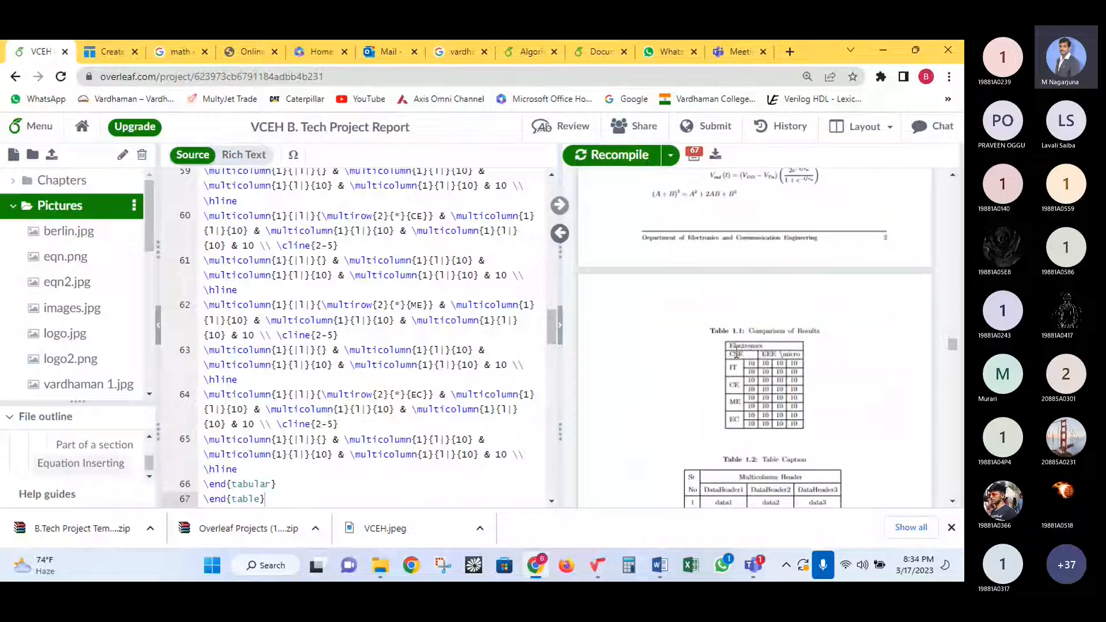
{"action": "scroll", "coordinate": [736, 353], "scroll_direction": "down", "scroll_amount": 1}
{"action": "scroll", "coordinate": [736, 353], "scroll_direction": "down", "scroll_amount": 1}
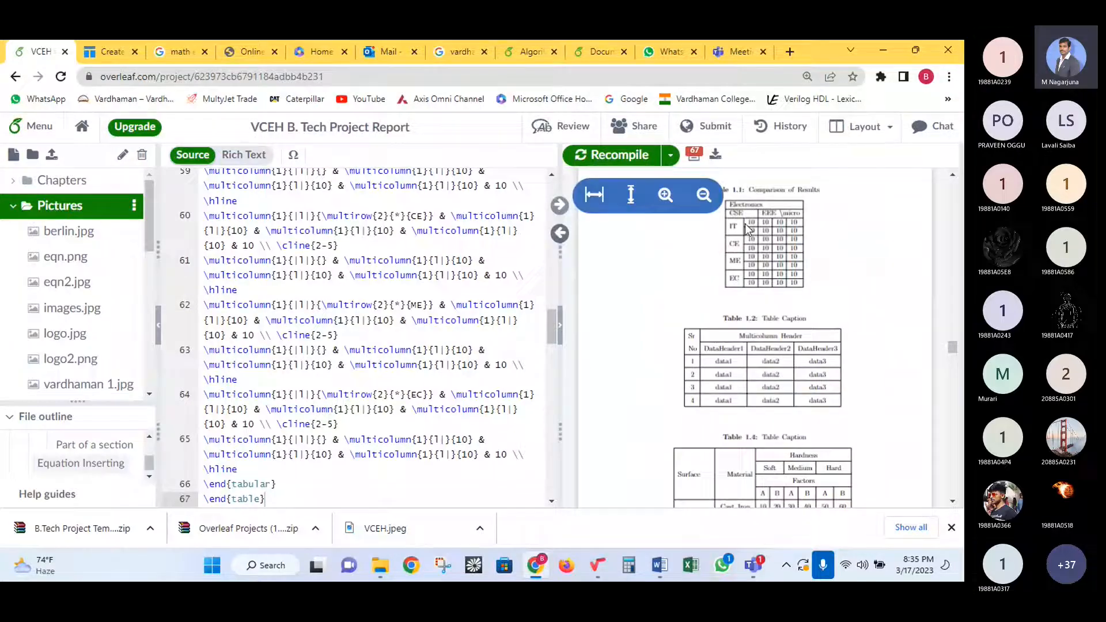
{"action": "left_click_drag", "start_coordinate": [792, 265], "coordinate": [709, 308]}
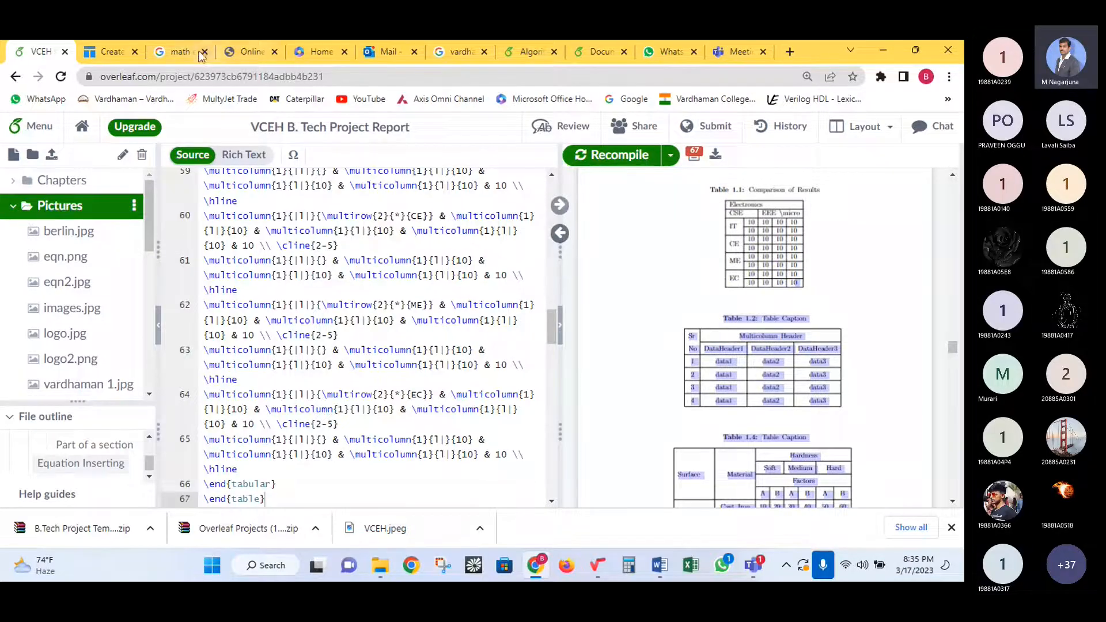
{"action": "left_click", "coordinate": [106, 52]}
- Select the table cells and centre the contents of all of them
{"action": "left_click", "coordinate": [78, 264]}
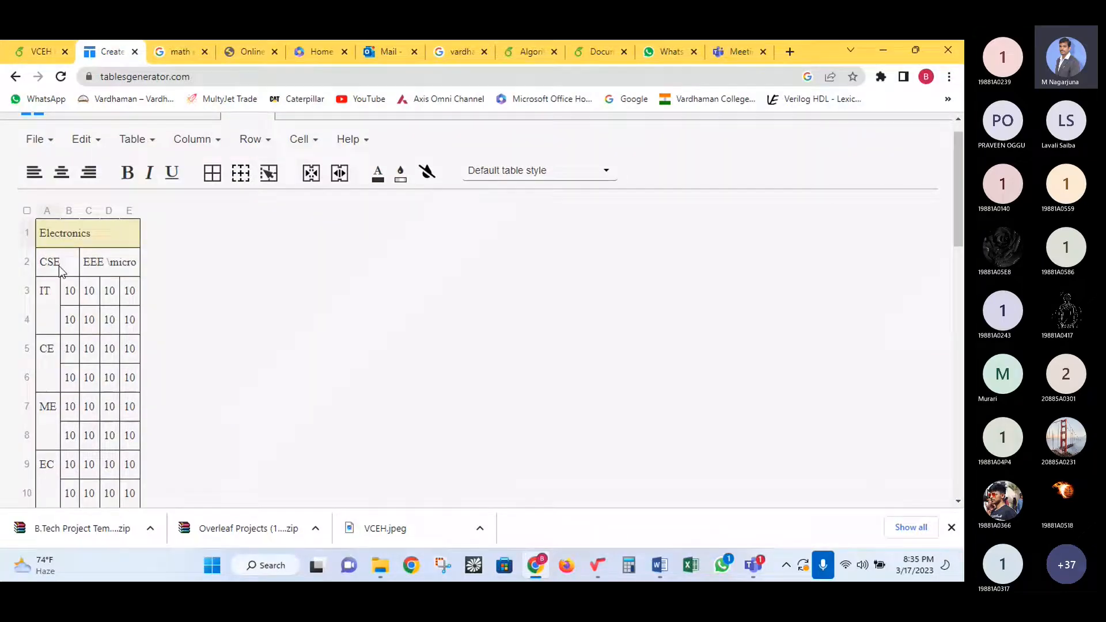
{"action": "left_click", "coordinate": [45, 296]}
{"action": "left_click", "coordinate": [47, 351]}
{"action": "left_click_drag", "start_coordinate": [54, 337], "coordinate": [177, 461]}
{"action": "scroll", "coordinate": [197, 435], "scroll_direction": "down", "scroll_amount": 2}
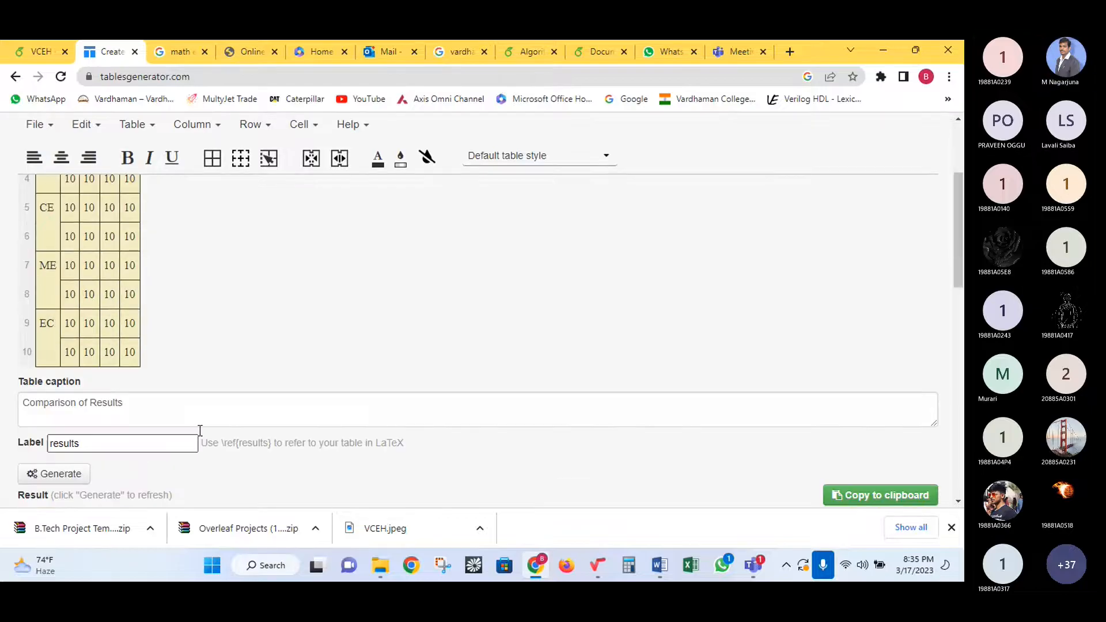
{"action": "scroll", "coordinate": [217, 314], "scroll_direction": "up", "scroll_amount": 3}
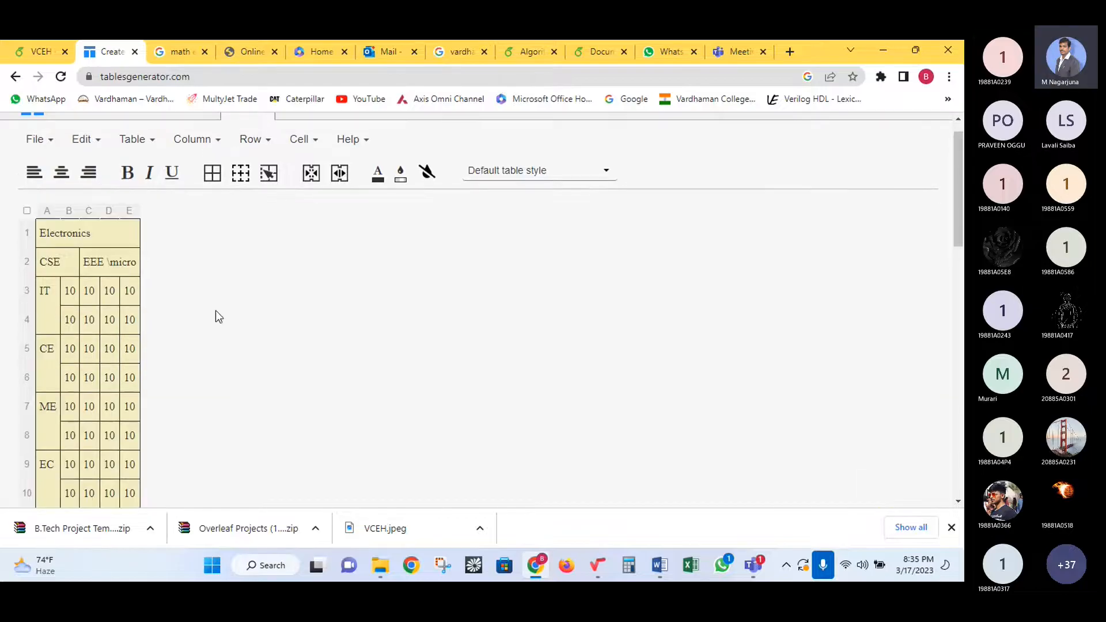
{"action": "left_click", "coordinate": [64, 180]}
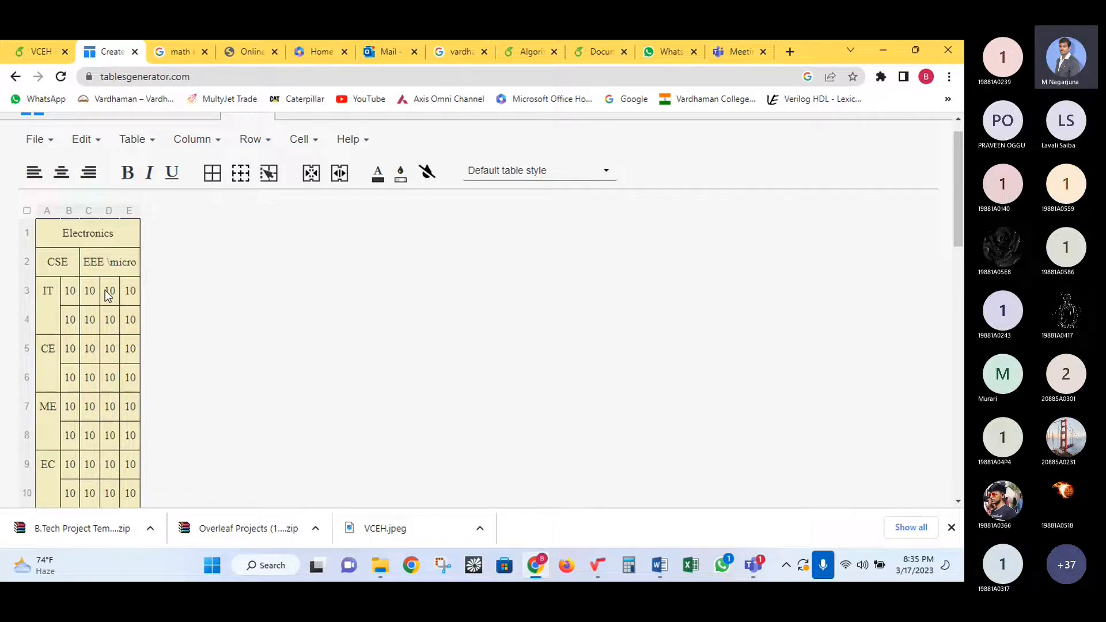
- Regenerate the LaTeX and select the whole table code through \end{table}
{"action": "scroll", "coordinate": [109, 333], "scroll_direction": "down", "scroll_amount": 1}
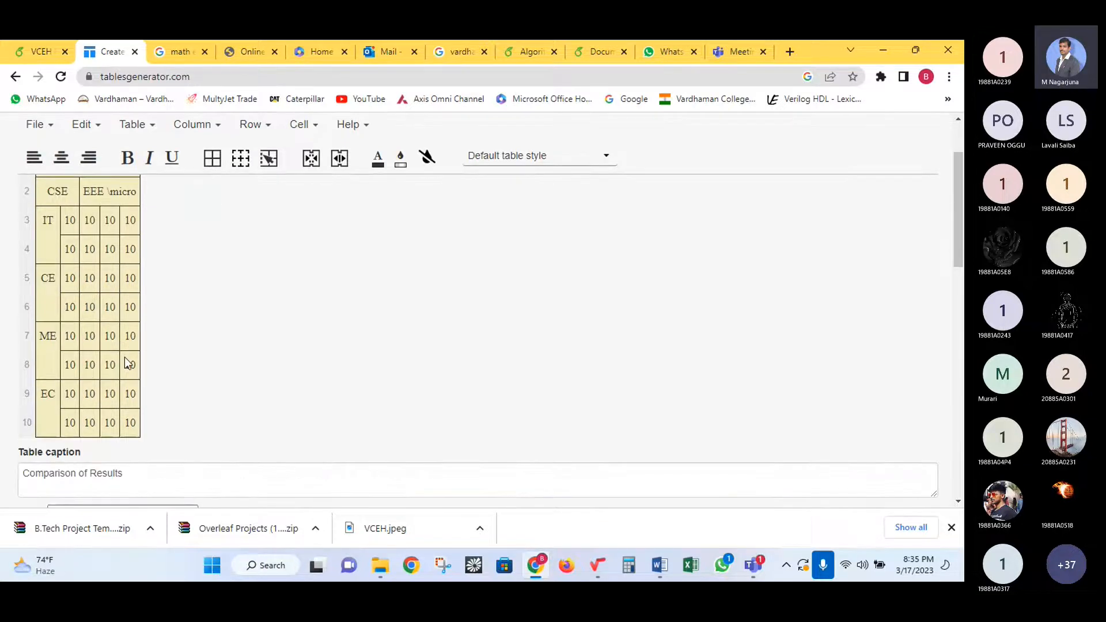
{"action": "scroll", "coordinate": [124, 357], "scroll_direction": "down", "scroll_amount": 2}
{"action": "left_click", "coordinate": [26, 407]}
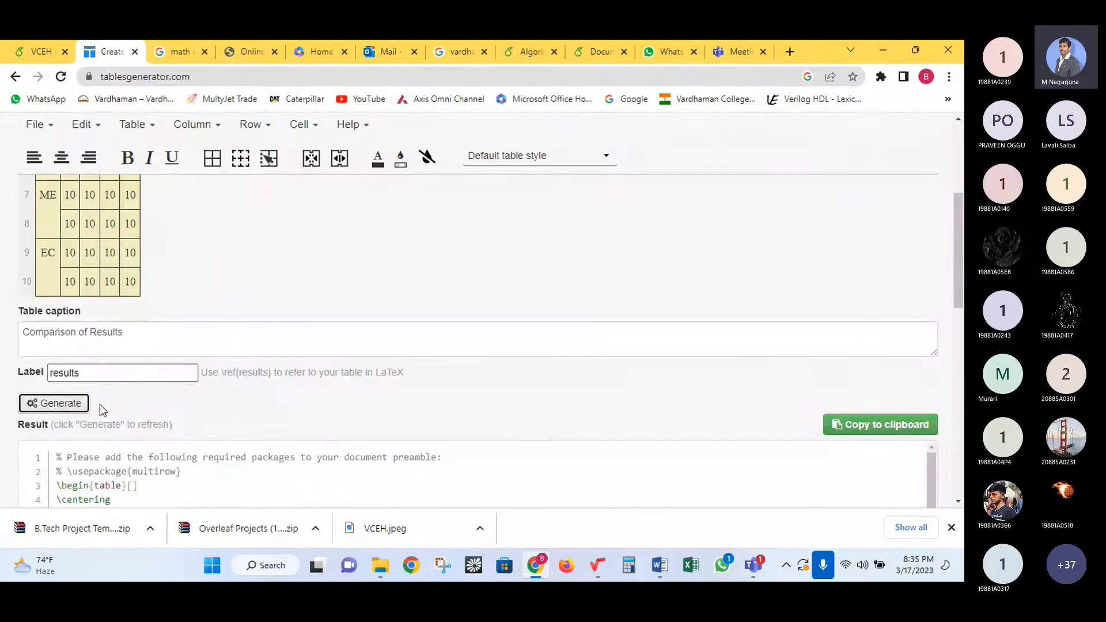
{"action": "scroll", "coordinate": [237, 399], "scroll_direction": "down", "scroll_amount": 3}
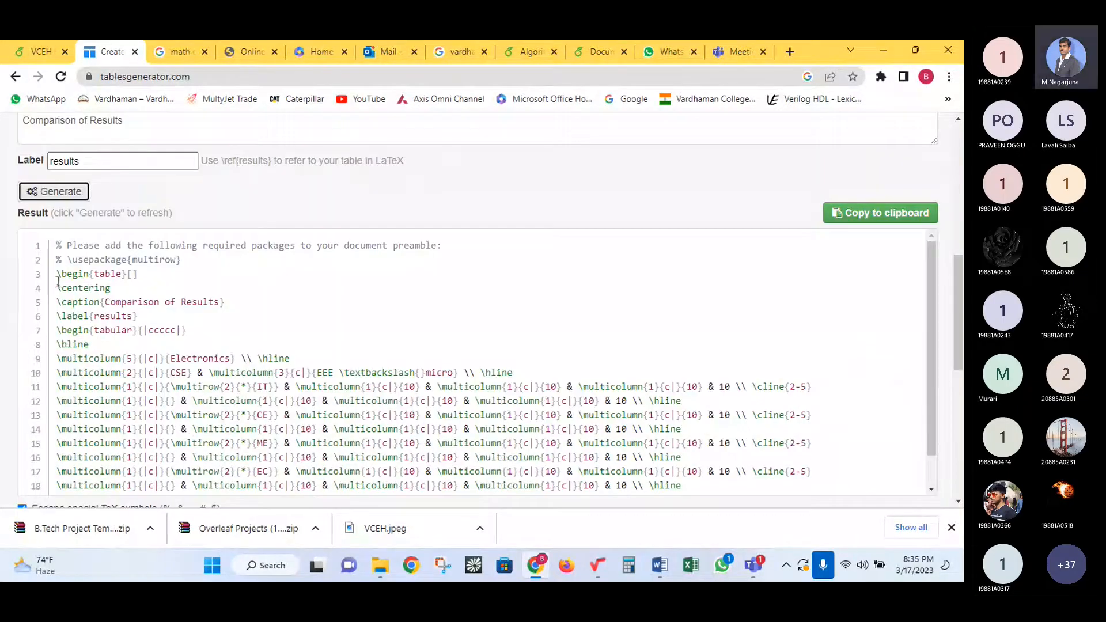
{"action": "left_click_drag", "start_coordinate": [57, 274], "coordinate": [122, 372]}
{"action": "scroll", "coordinate": [156, 438], "scroll_direction": "down", "scroll_amount": 1}
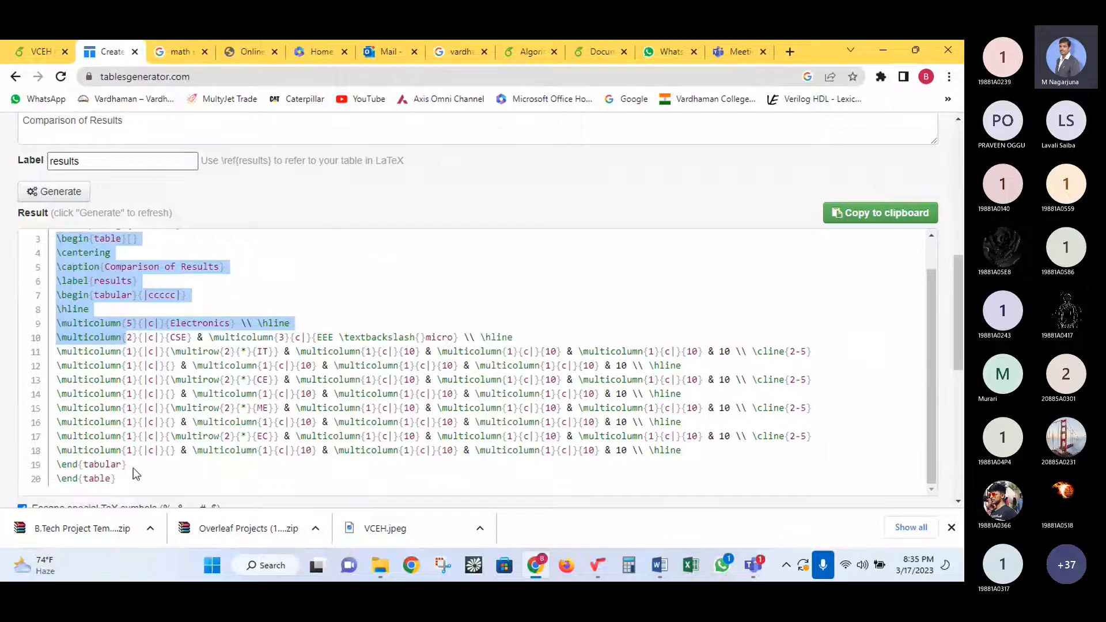
{"action": "left_click", "coordinate": [116, 477], "text": "shift"}
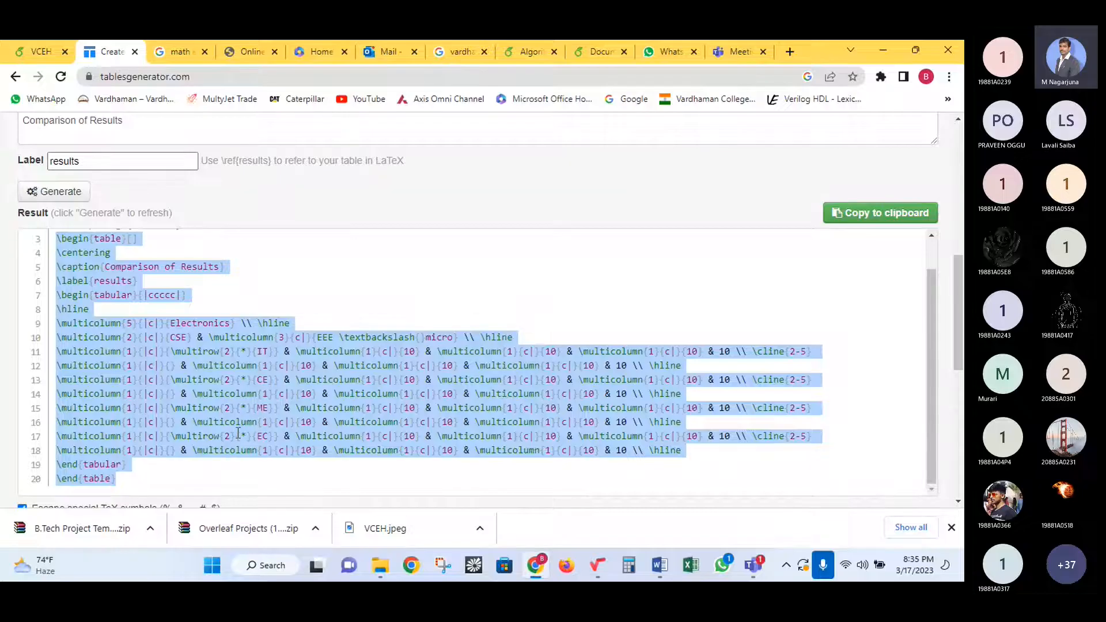
{"action": "left_click", "coordinate": [39, 51]}
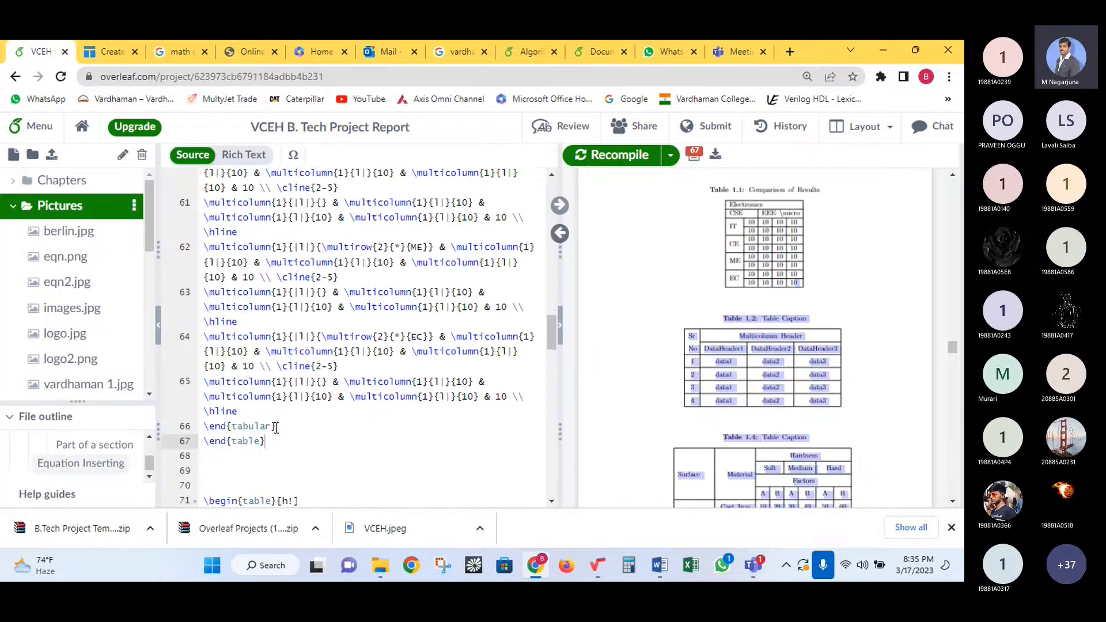
- Replace the old table code in Chapter1.tex with the centred {|c|} version and recompile
{"action": "scroll", "coordinate": [280, 393], "scroll_direction": "up", "scroll_amount": 4}
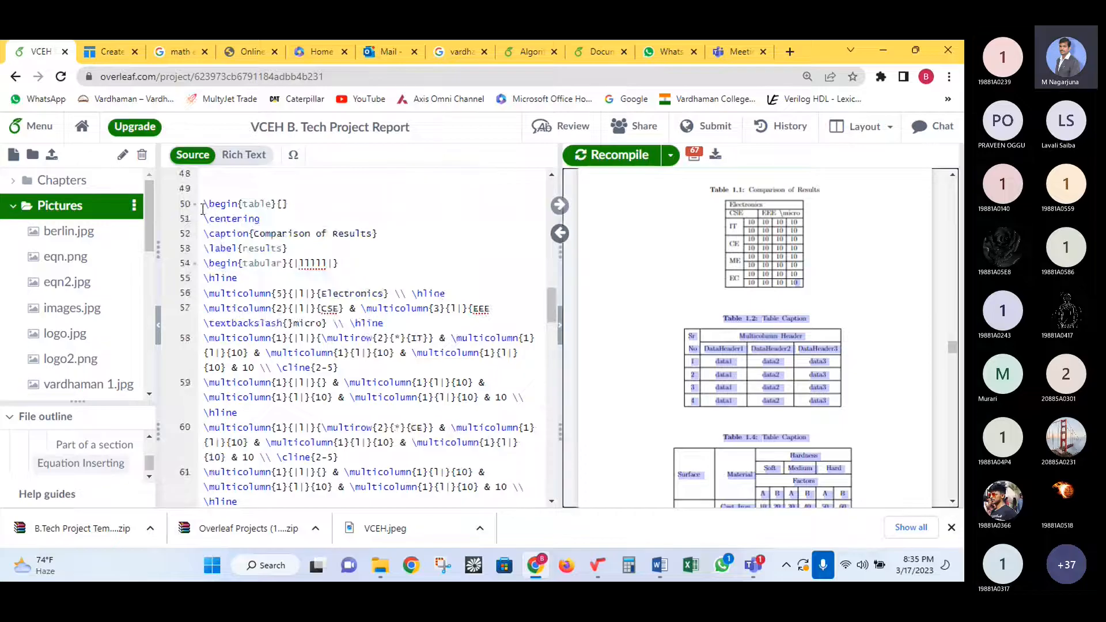
{"action": "left_click", "coordinate": [203, 206], "text": "shift"}
{"action": "key", "text": "ctrl+v"}
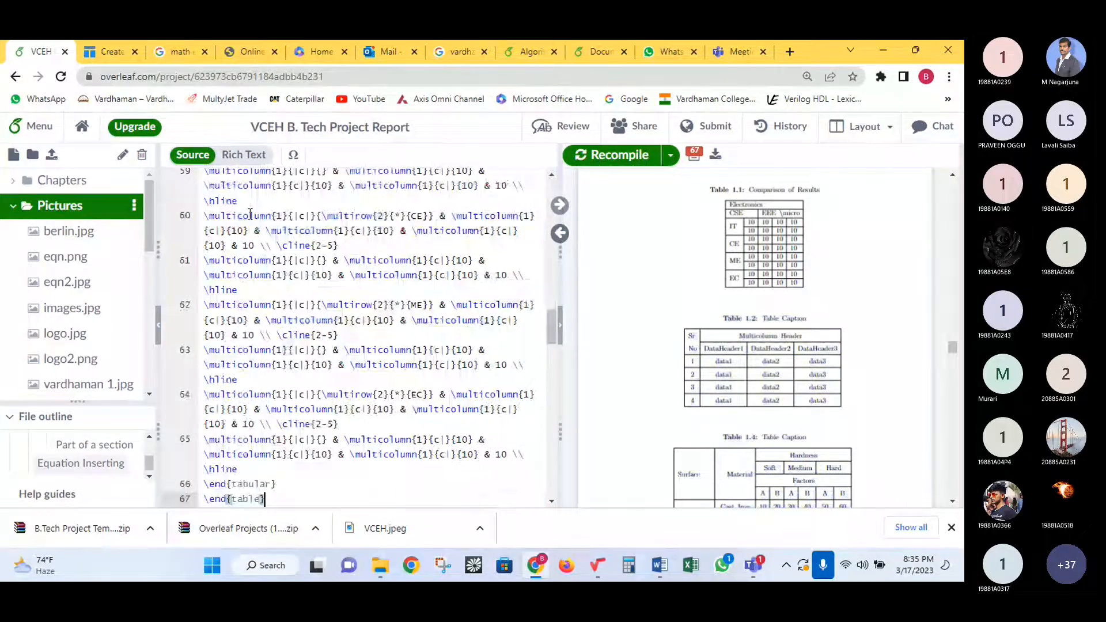
{"action": "left_click", "coordinate": [591, 159]}
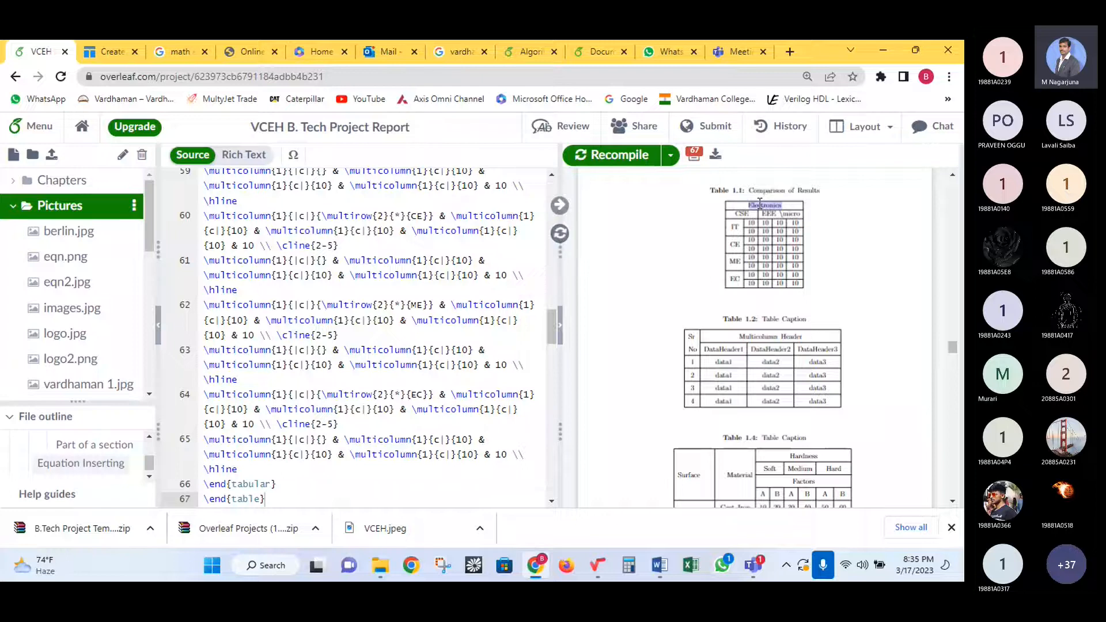
- Inspect Table 1.1 in the PDF preview, then clear the code selection in Tables Generator
{"action": "double_click", "coordinate": [765, 206]}
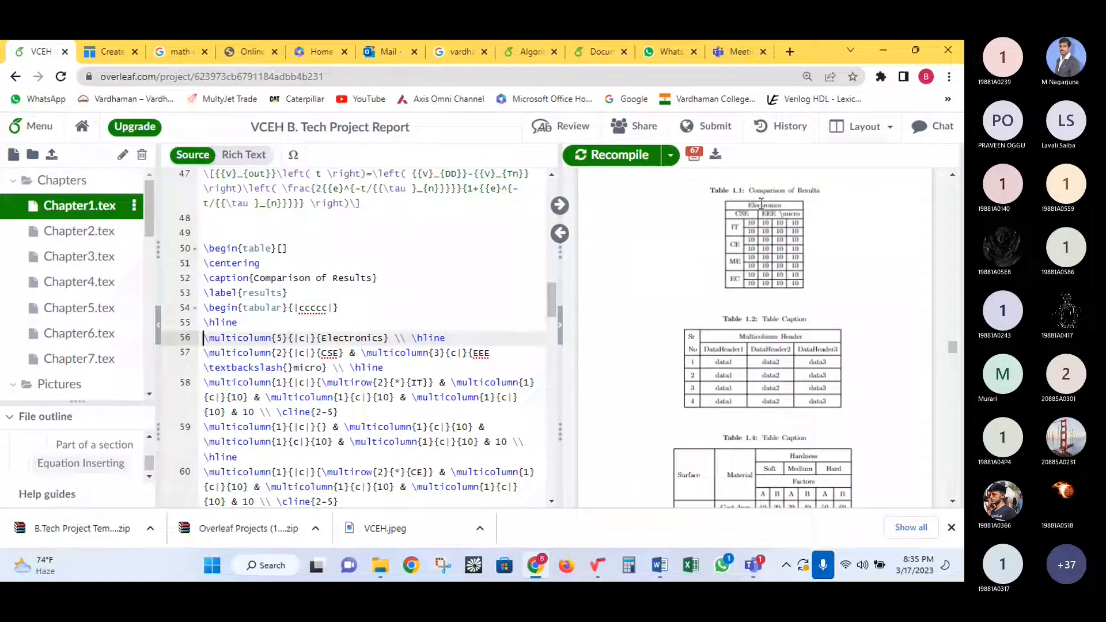
{"action": "double_click", "coordinate": [777, 252]}
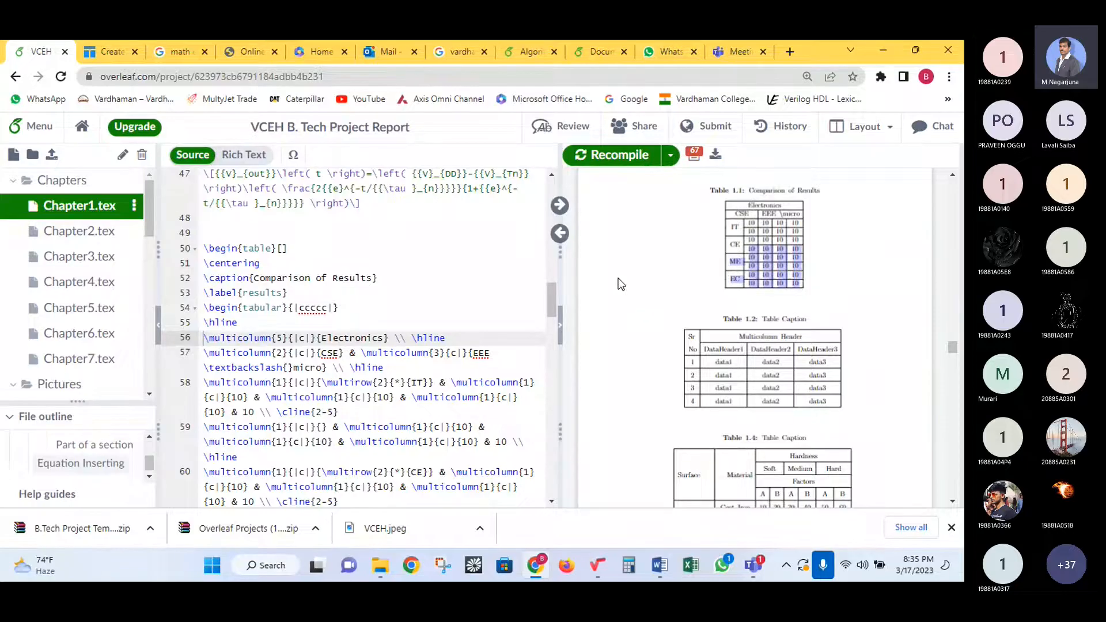
{"action": "left_click", "coordinate": [686, 290]}
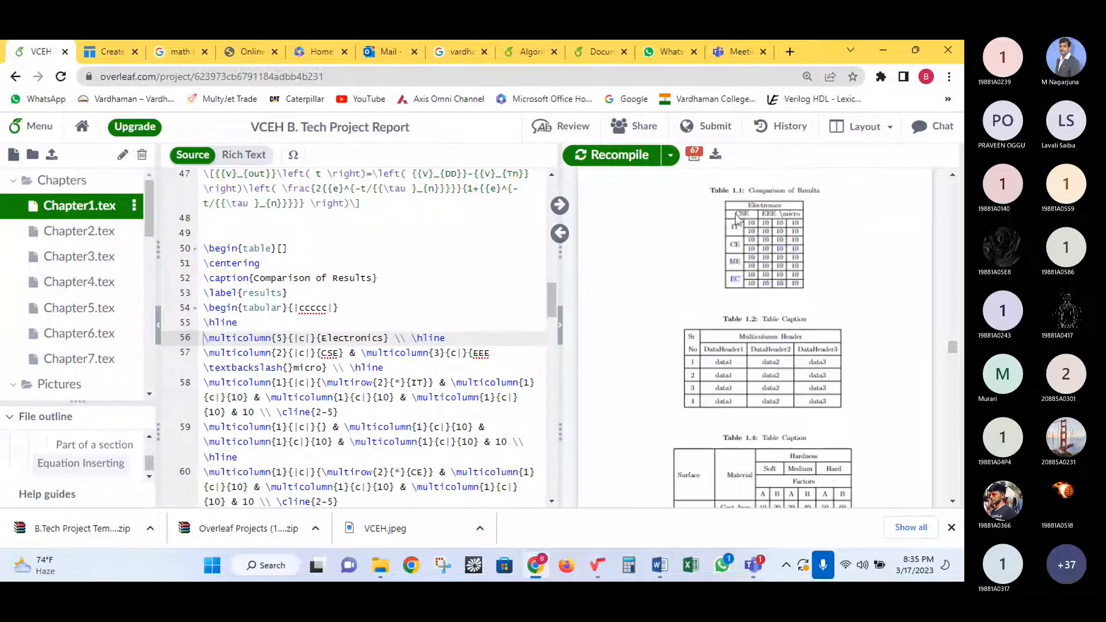
{"action": "left_click", "coordinate": [115, 47]}
{"action": "left_click", "coordinate": [199, 321]}
{"action": "scroll", "coordinate": [225, 317], "scroll_direction": "up", "scroll_amount": 10}
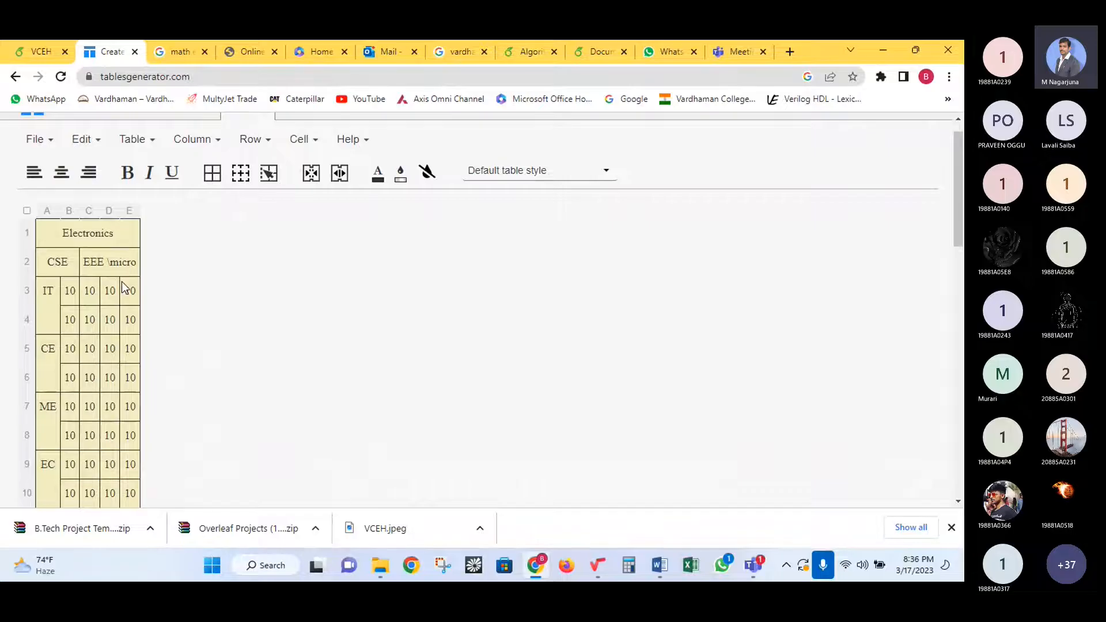
- Delete the \hline after the Electronics header on line 56 and recompile to check the PDF
{"action": "left_click", "coordinate": [46, 41]}
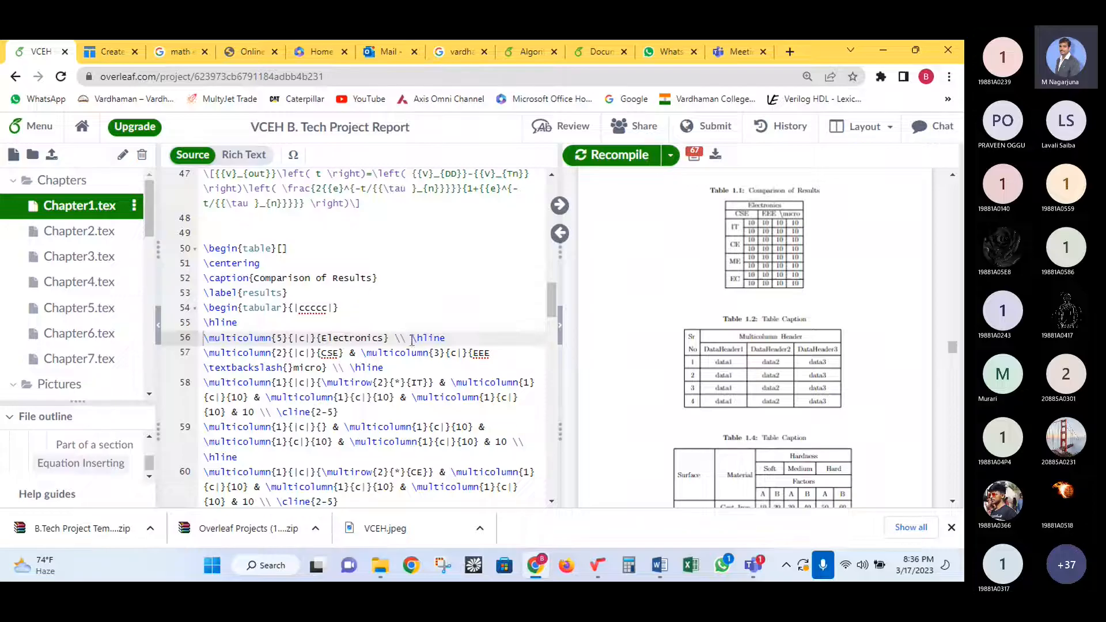
{"action": "left_click_drag", "start_coordinate": [412, 338], "coordinate": [447, 335]}
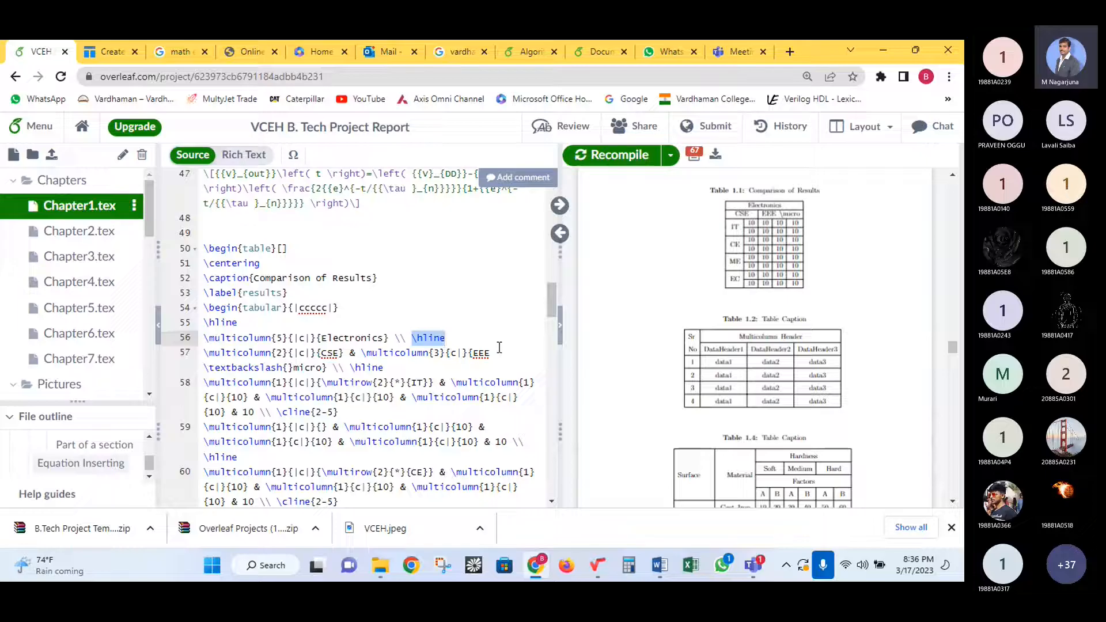
{"action": "key", "text": "BackSpace"}
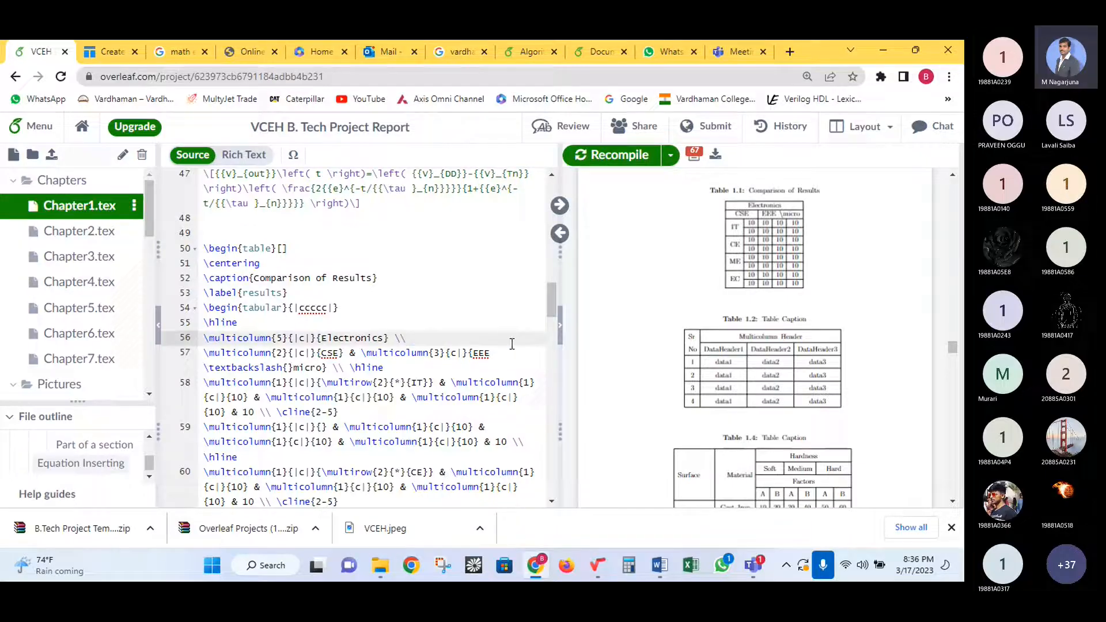
{"action": "left_click", "coordinate": [647, 162]}
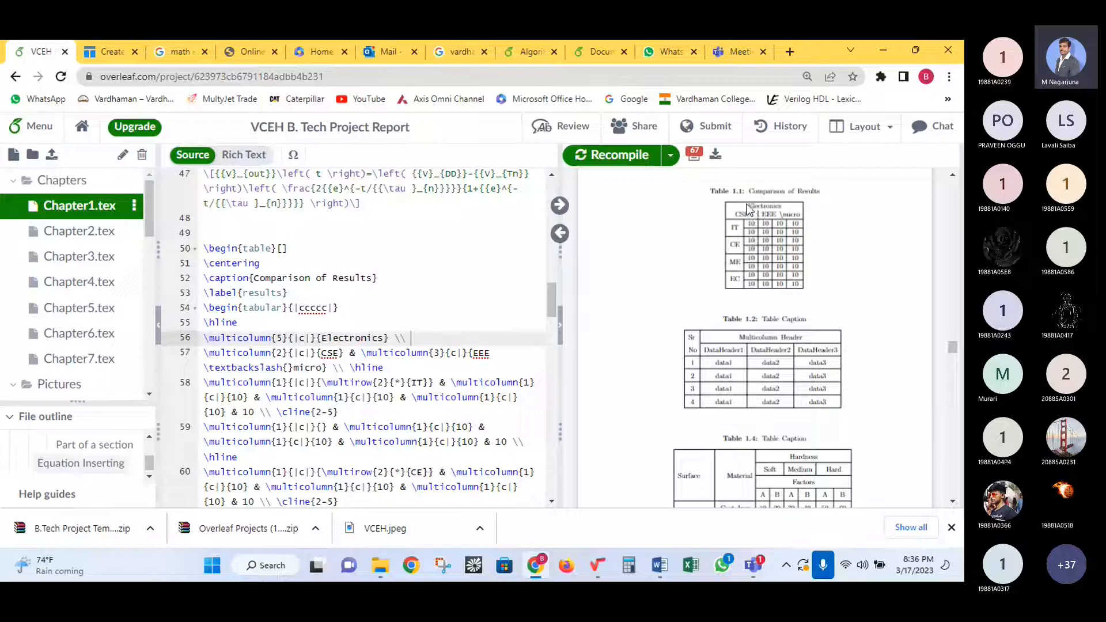
{"action": "left_click_drag", "start_coordinate": [747, 205], "coordinate": [778, 203]}
{"action": "left_click", "coordinate": [778, 203]}
{"action": "left_click", "coordinate": [103, 49]}
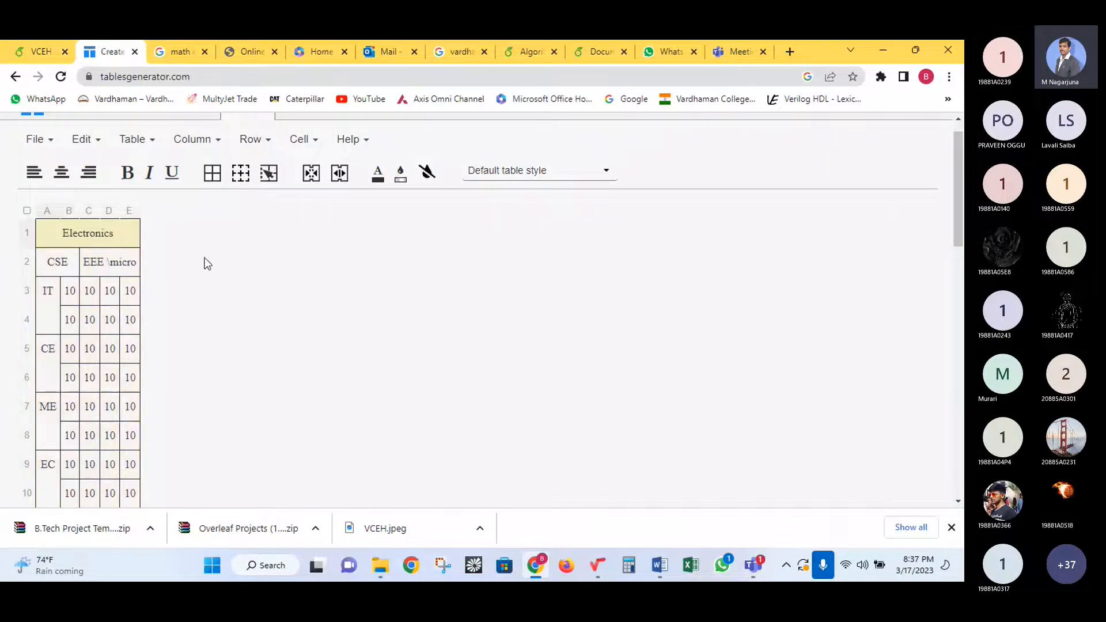
{"action": "left_click", "coordinate": [241, 174]}
{"action": "left_click", "coordinate": [110, 288]}
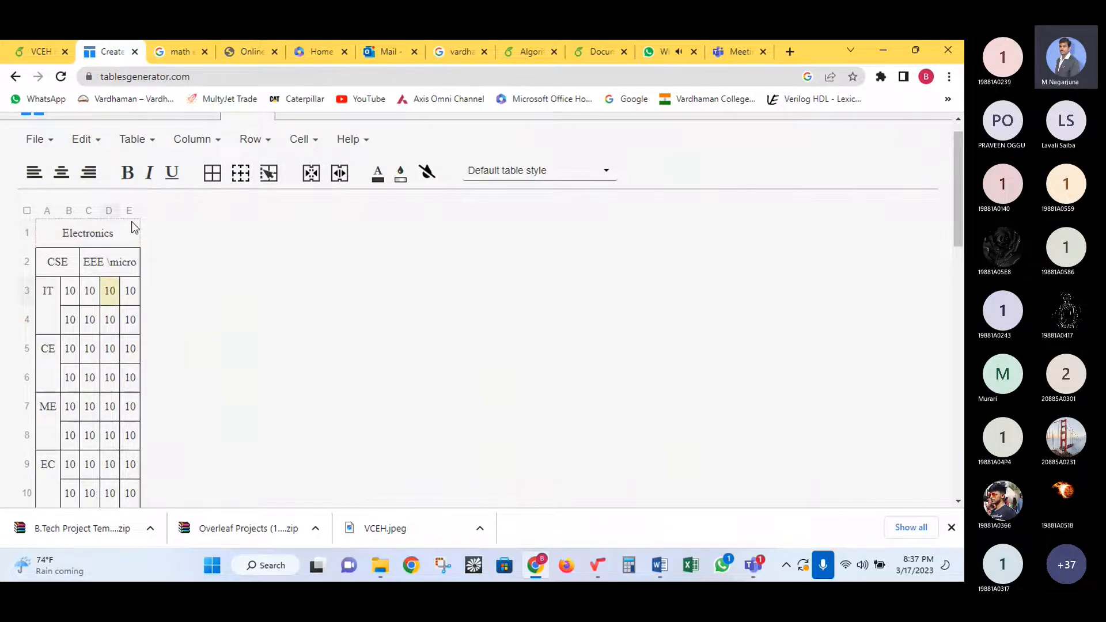
{"action": "left_click", "coordinate": [39, 236]}
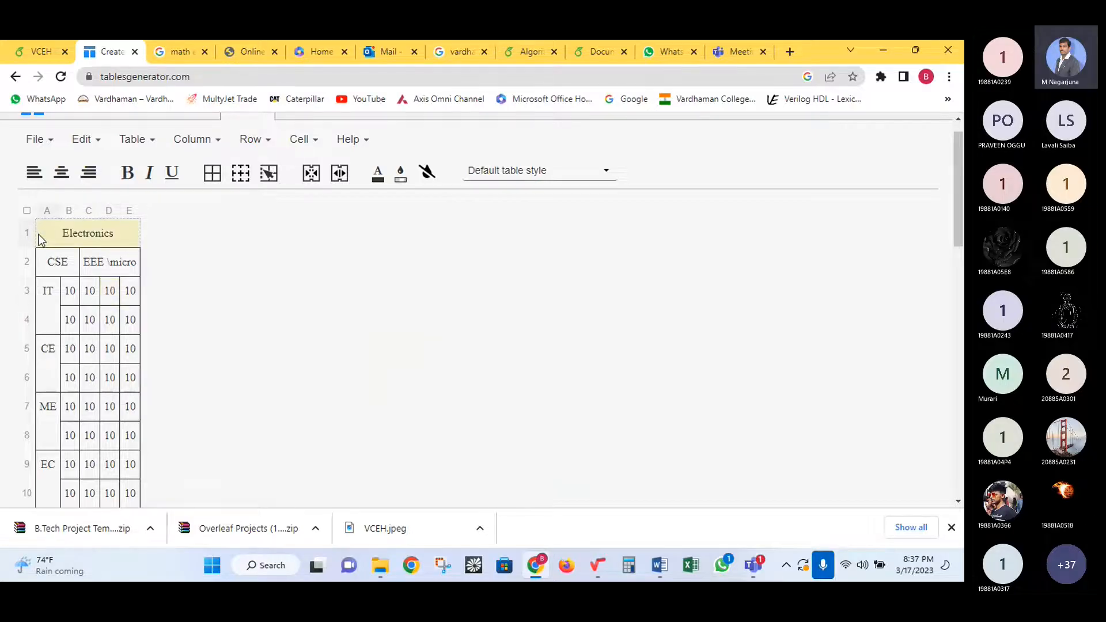
{"action": "left_click", "coordinate": [268, 183]}
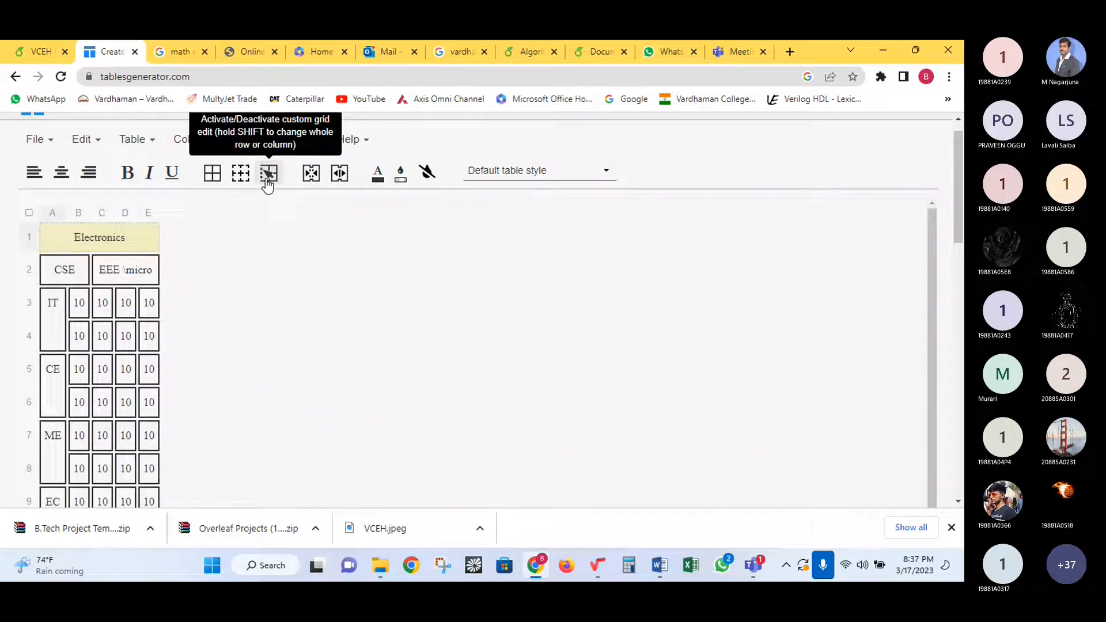
{"action": "left_click", "coordinate": [267, 175]}
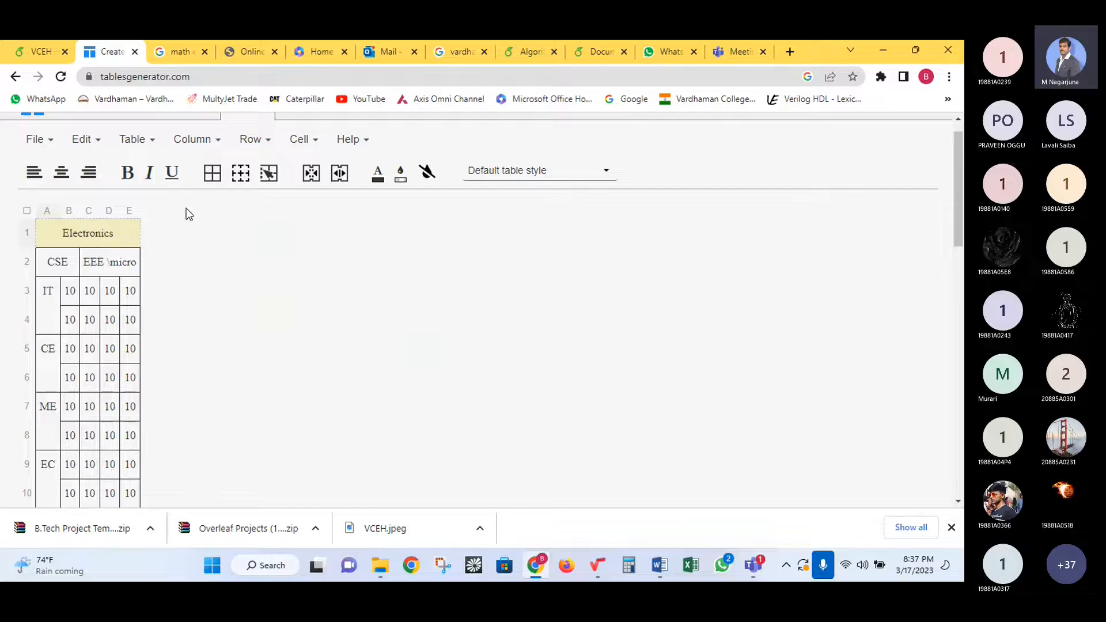
{"action": "left_click", "coordinate": [105, 283]}
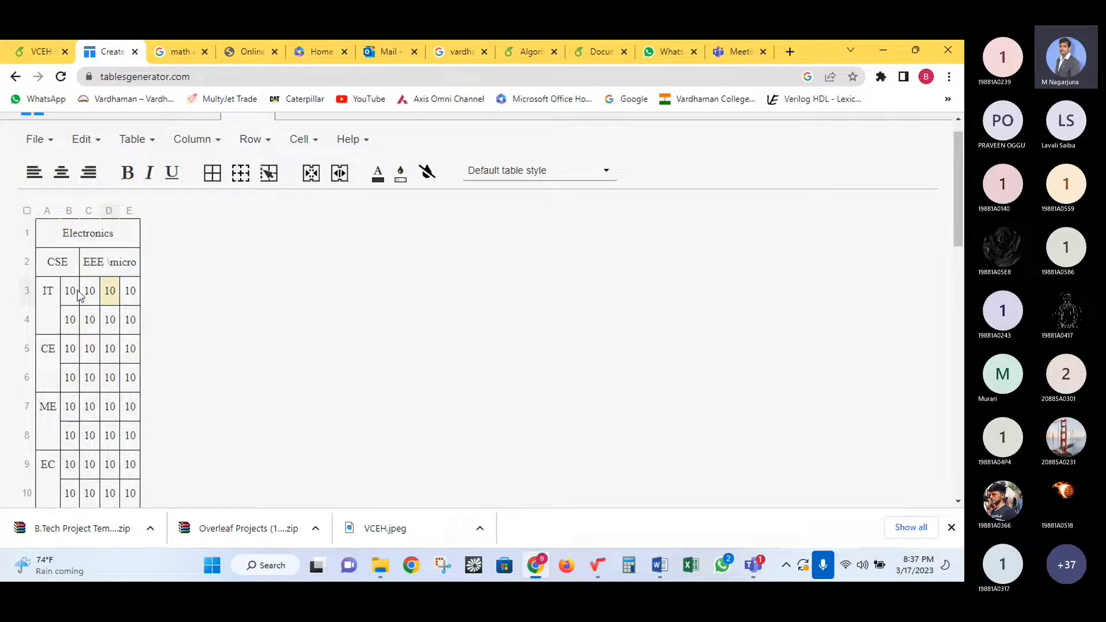
{"action": "left_click_drag", "start_coordinate": [65, 324], "coordinate": [130, 320]}
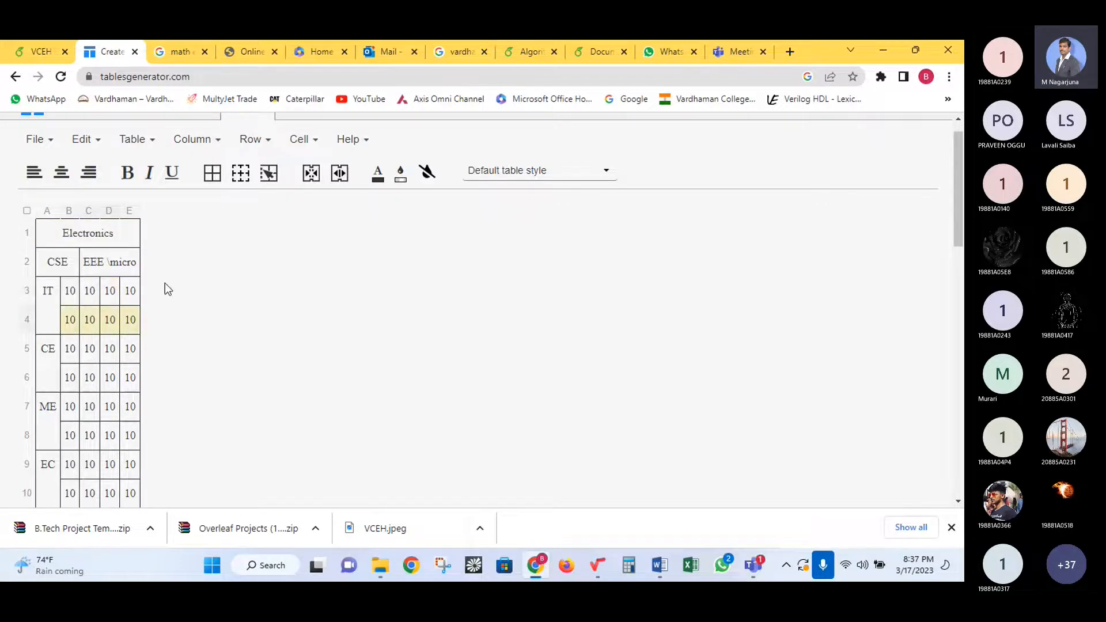
{"action": "left_click", "coordinate": [130, 349]}
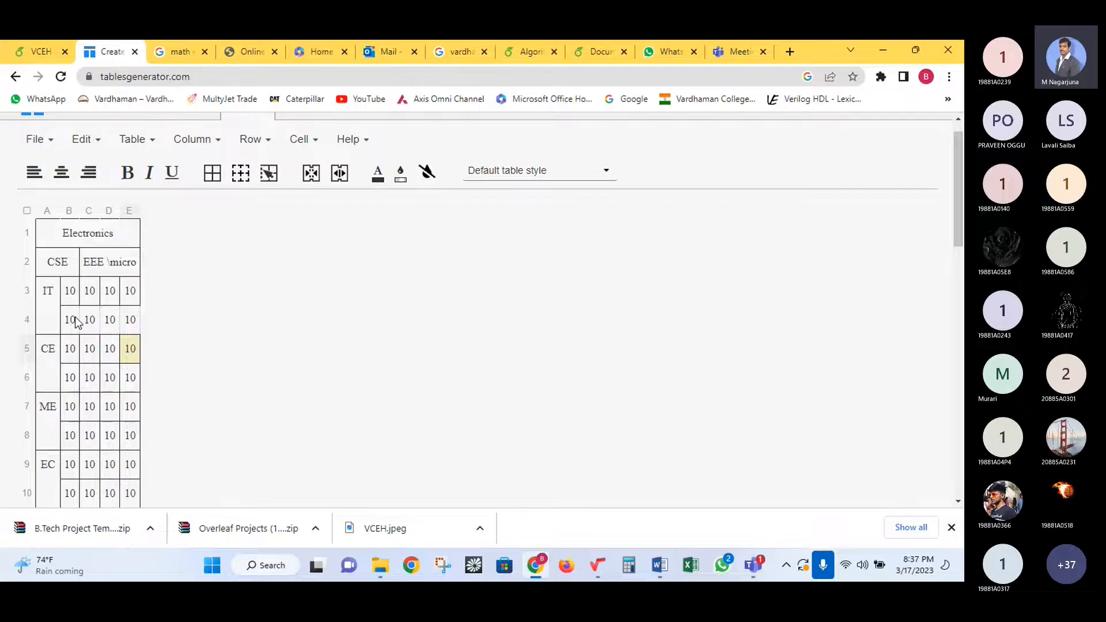
{"action": "scroll", "coordinate": [91, 319], "scroll_direction": "down", "scroll_amount": 3}
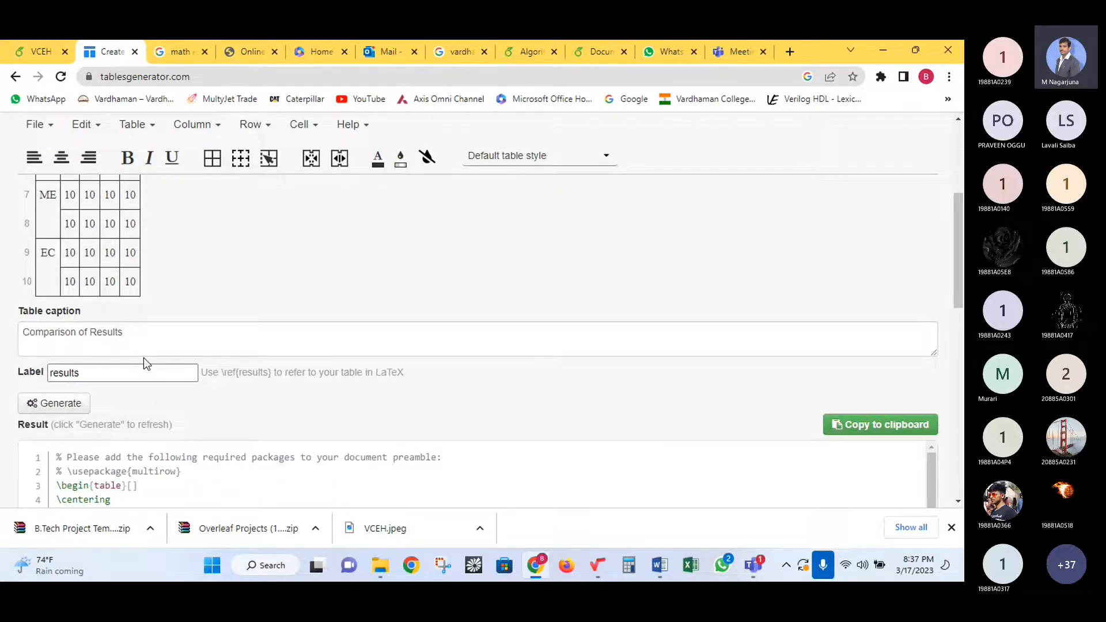
{"action": "scroll", "coordinate": [161, 444], "scroll_direction": "down", "scroll_amount": 4}
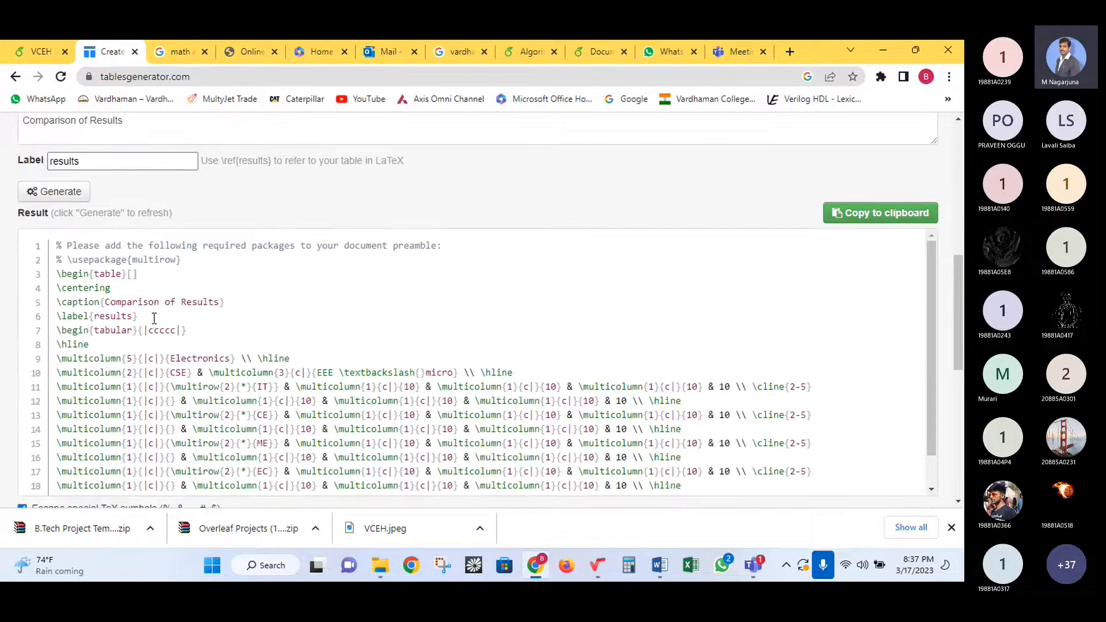
{"action": "left_click", "coordinate": [40, 51]}
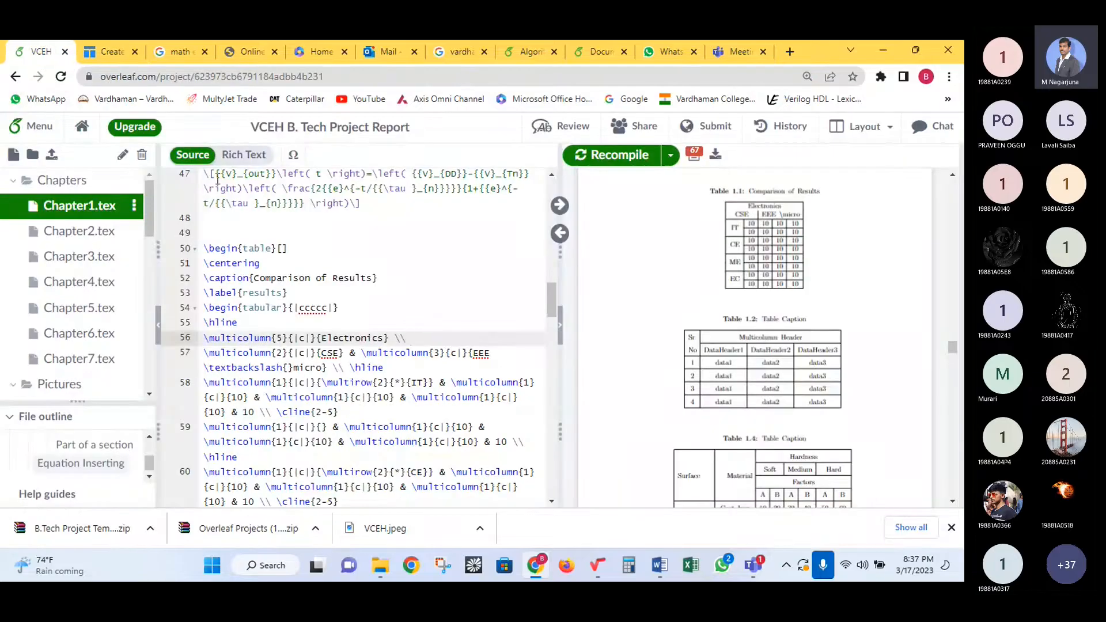
- Restore \hline after the Electronics header on line 56, adding the missing backslash, and recompile
{"action": "type", "text": "hline"}
{"action": "left_click", "coordinate": [629, 158]}
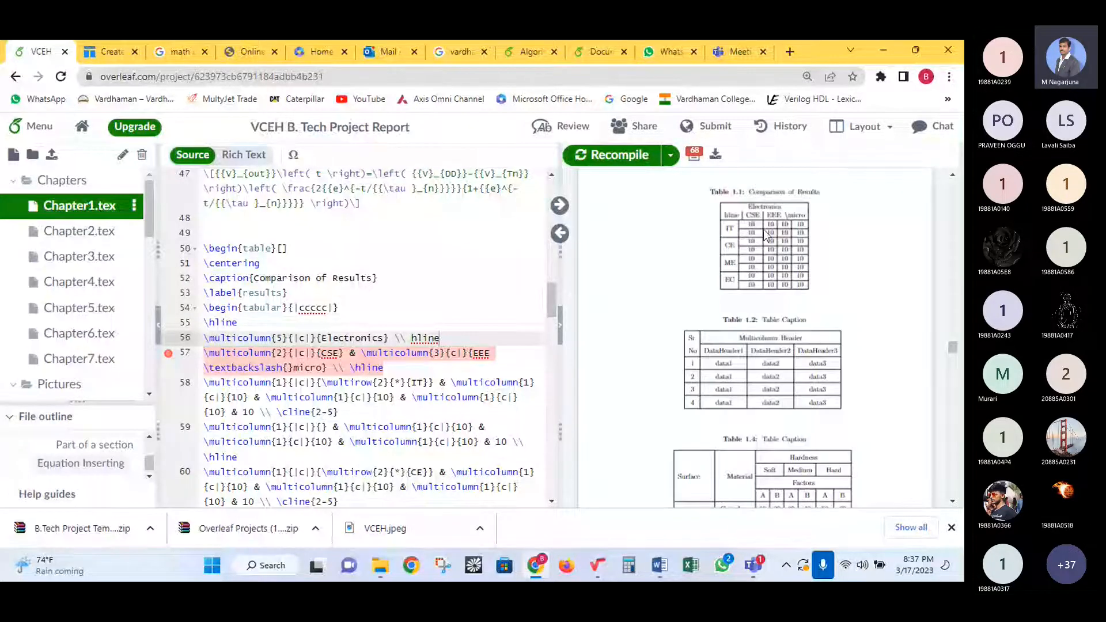
{"action": "key", "text": "Left"}
{"action": "key", "text": "Left"}
{"action": "key", "text": "Left"}
{"action": "key", "text": "Left"}
{"action": "key", "text": "Left"}
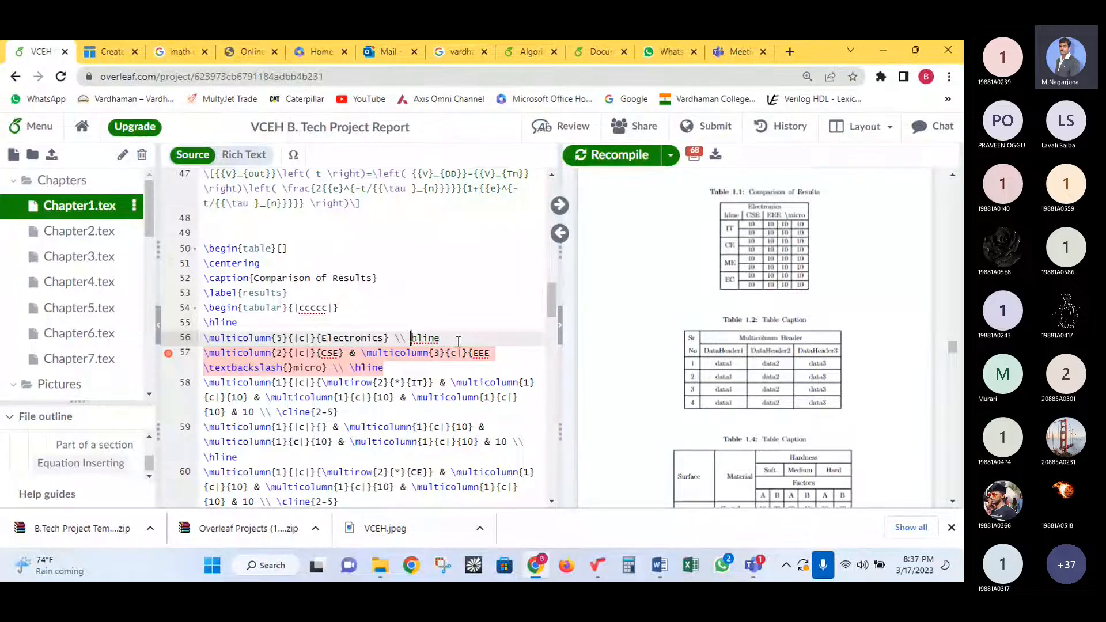
{"action": "type", "text": "\\"}
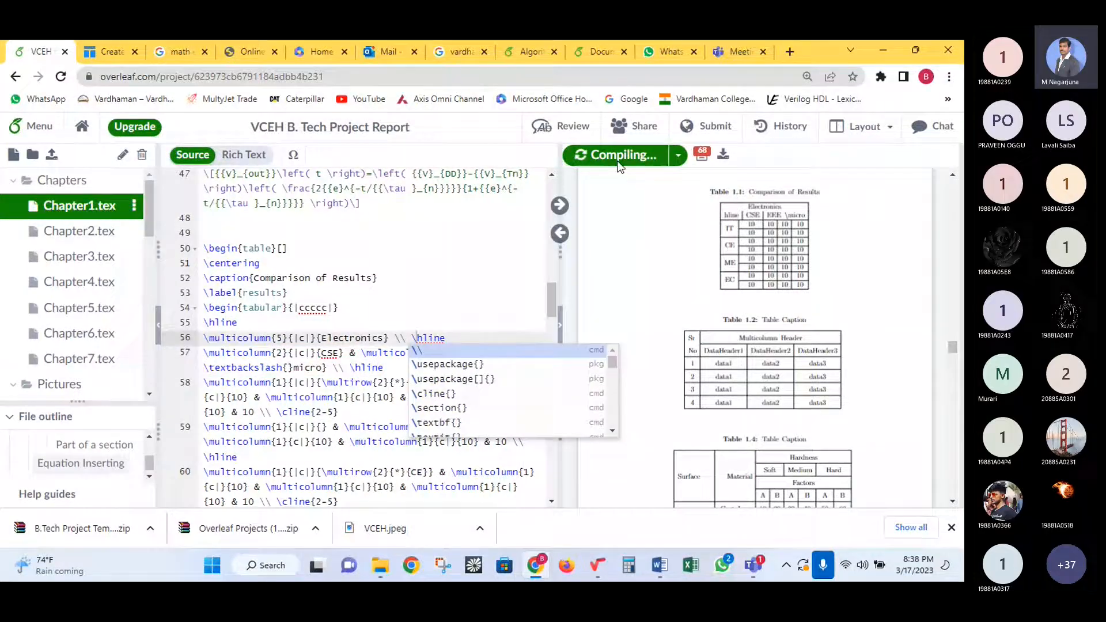
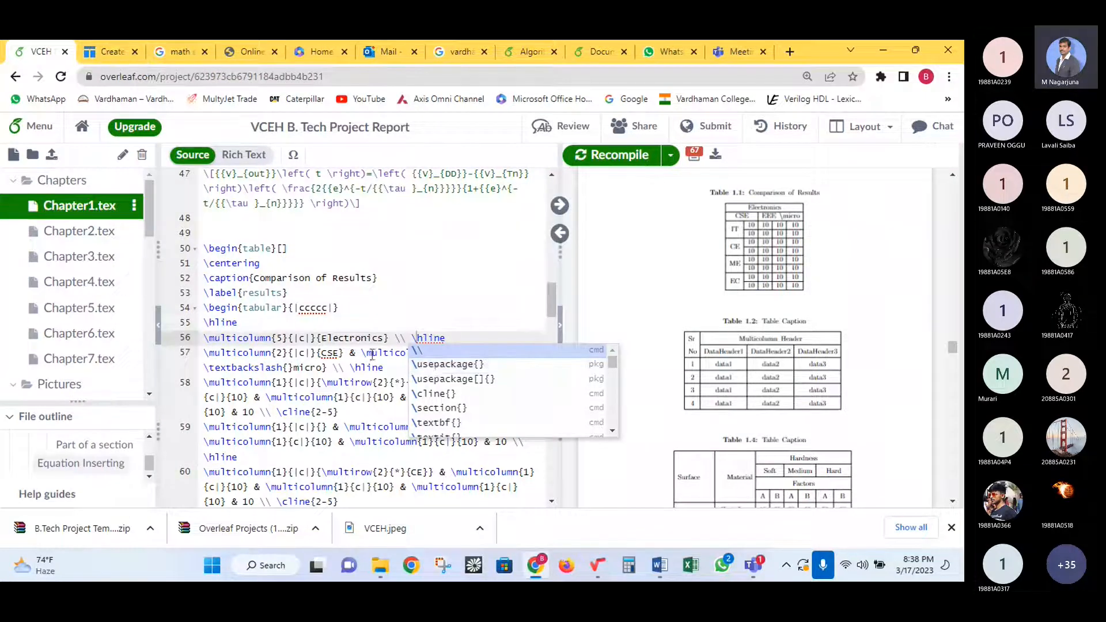
- Shorten 'micro' to 'mu' in the EEE table header on line 57 and recompile
{"action": "left_click", "coordinate": [373, 354]}
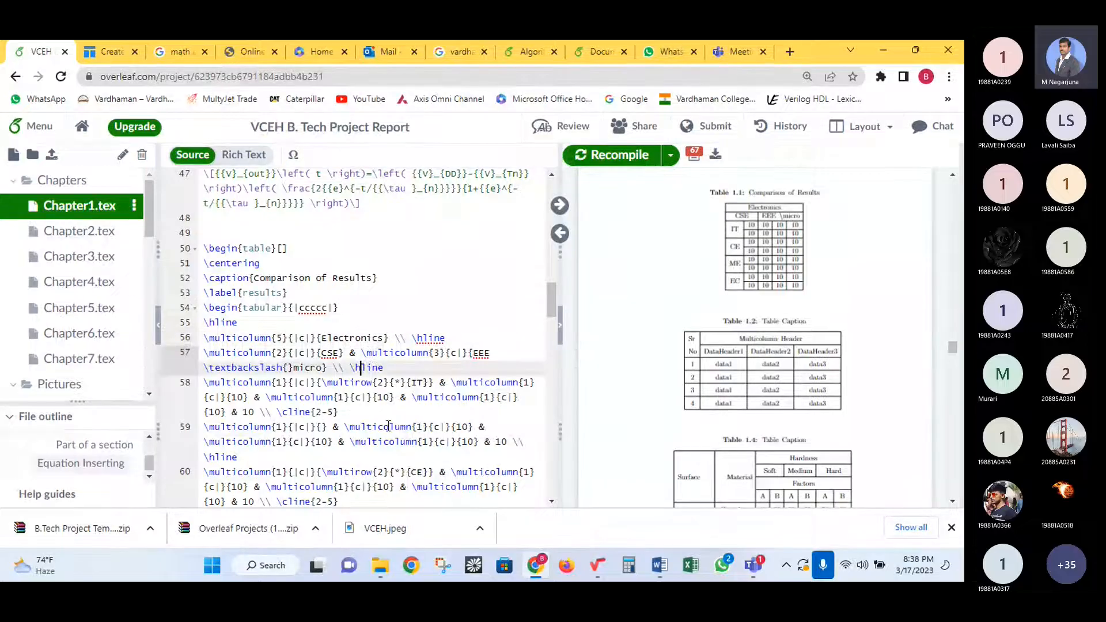
{"action": "scroll", "coordinate": [351, 349], "scroll_direction": "down", "scroll_amount": 1}
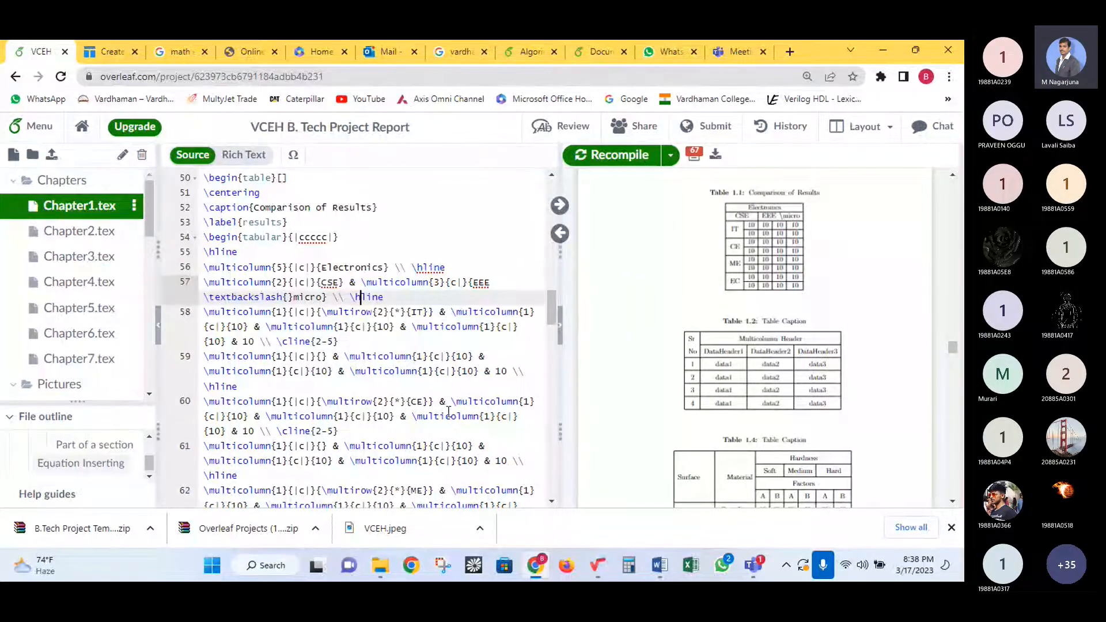
{"action": "scroll", "coordinate": [456, 422], "scroll_direction": "down", "scroll_amount": 1}
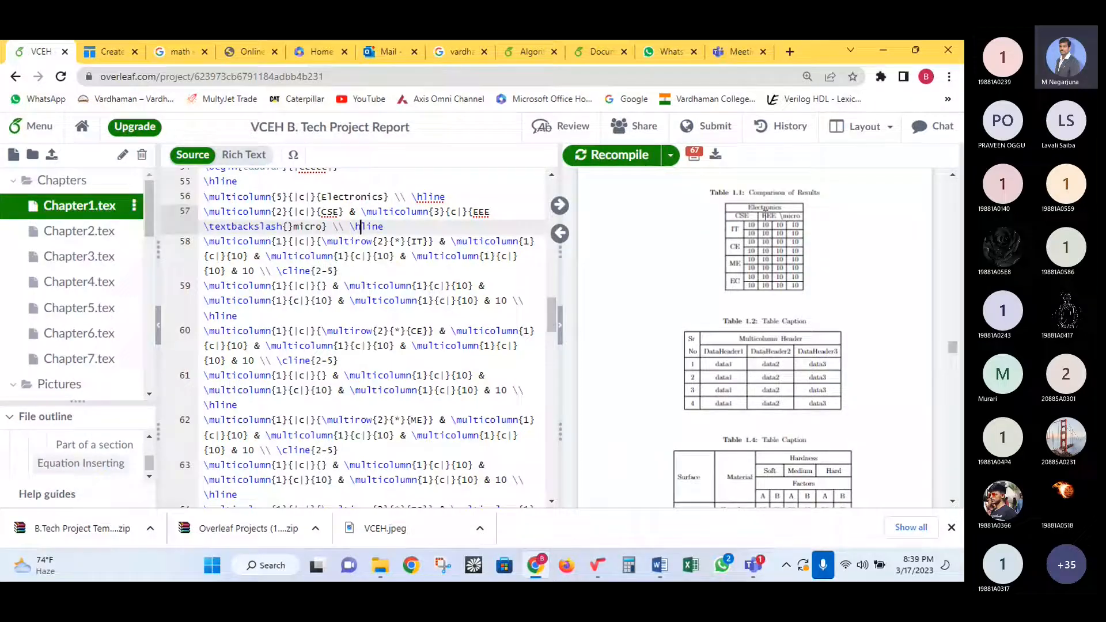
{"action": "double_click", "coordinate": [766, 216]}
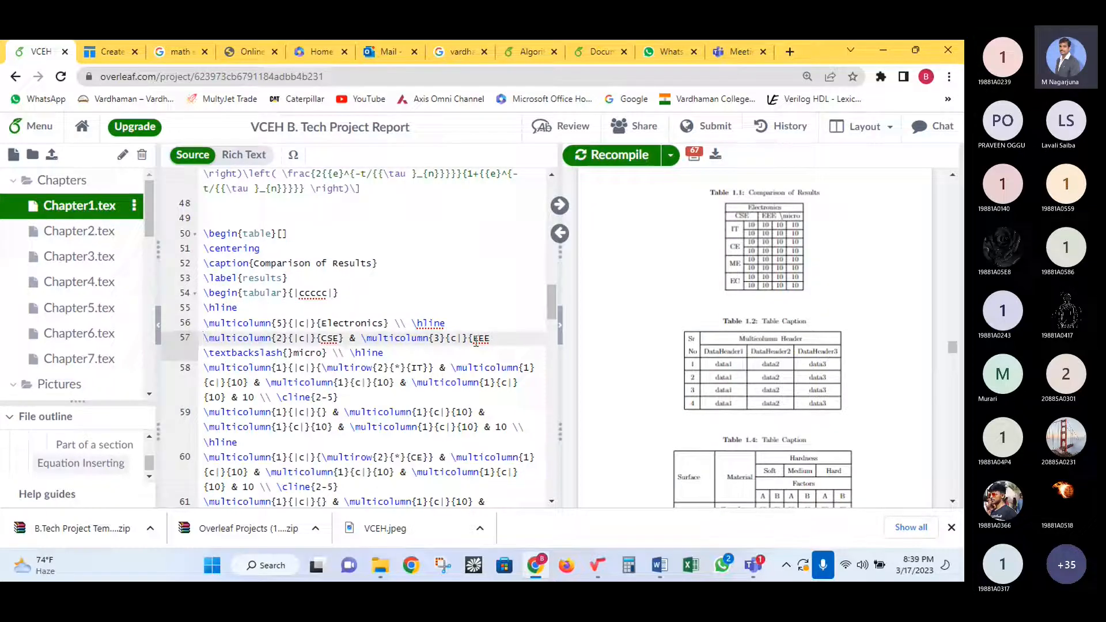
{"action": "left_click", "coordinate": [499, 338]}
{"action": "left_click", "coordinate": [302, 353]}
{"action": "key", "text": "Delete"}
{"action": "key", "text": "Delete"}
{"action": "key", "text": "Delete"}
{"action": "key", "text": "Delete"}
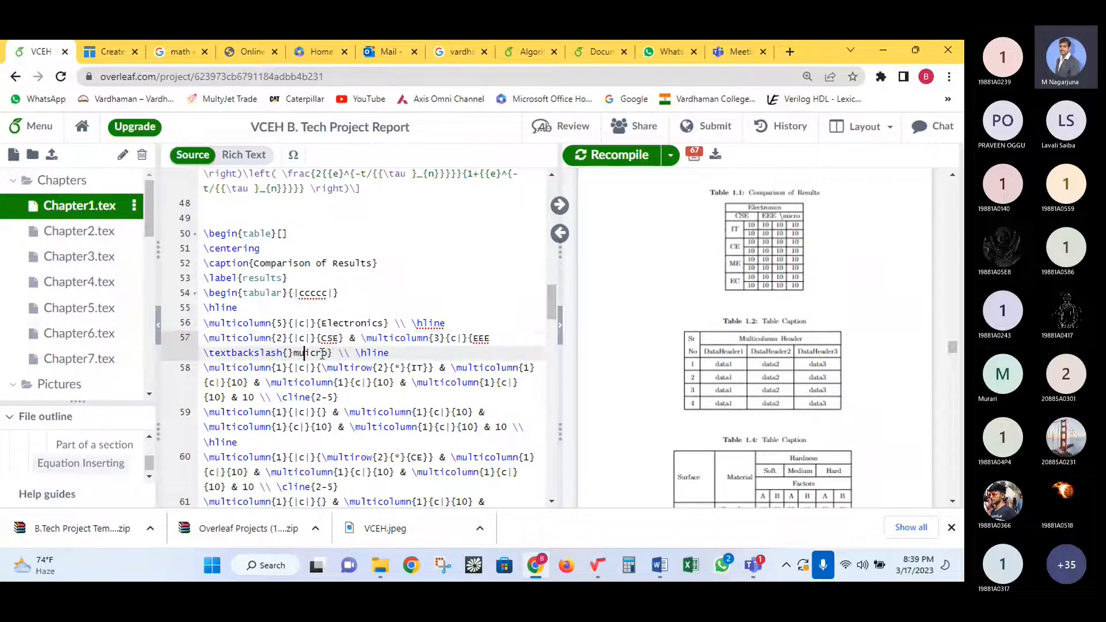
{"action": "type", "text": "u"}
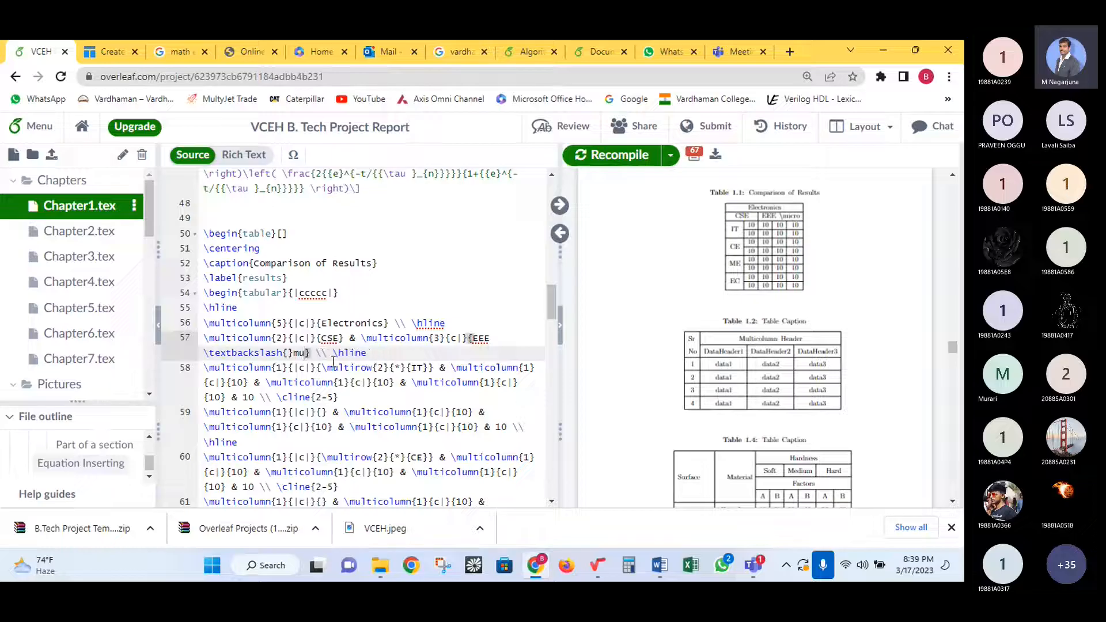
{"action": "left_click", "coordinate": [602, 161]}
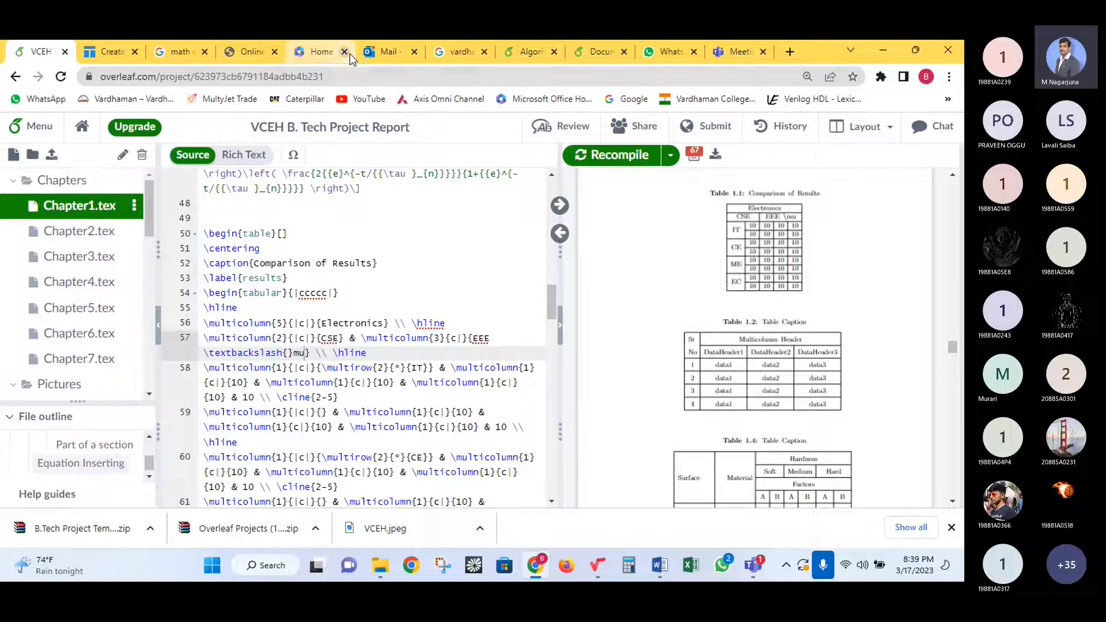
- Wrap the mu command on line 57 in dollar signs and recompile
{"action": "mouse_move", "coordinate": [350, 53]}
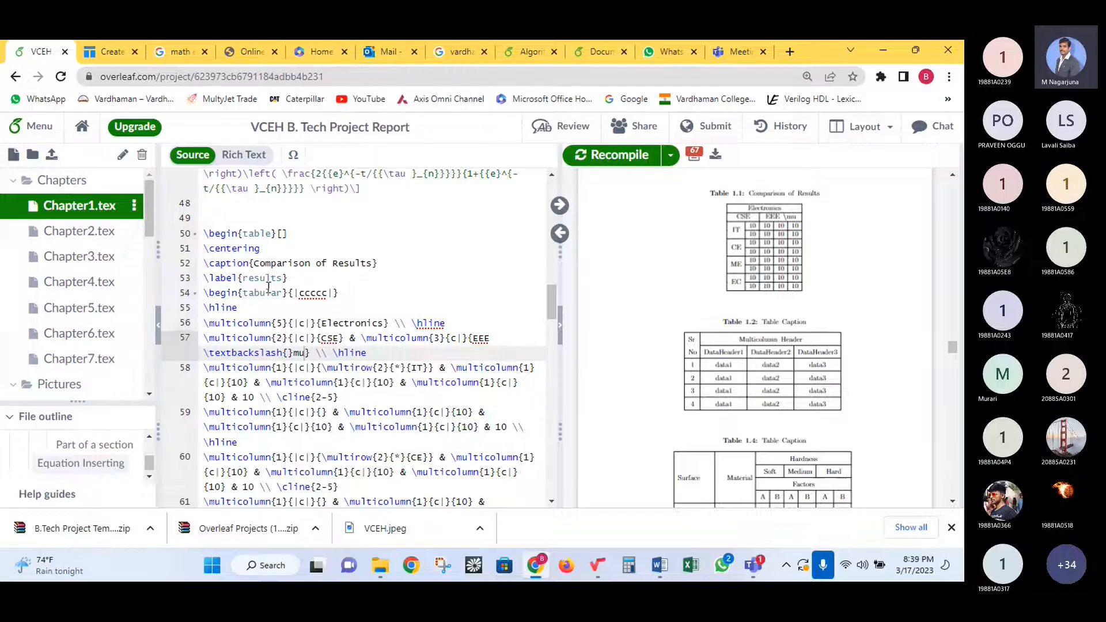
{"action": "left_click", "coordinate": [205, 353]}
{"action": "type", "text": "$"}
{"action": "left_click", "coordinate": [316, 353]}
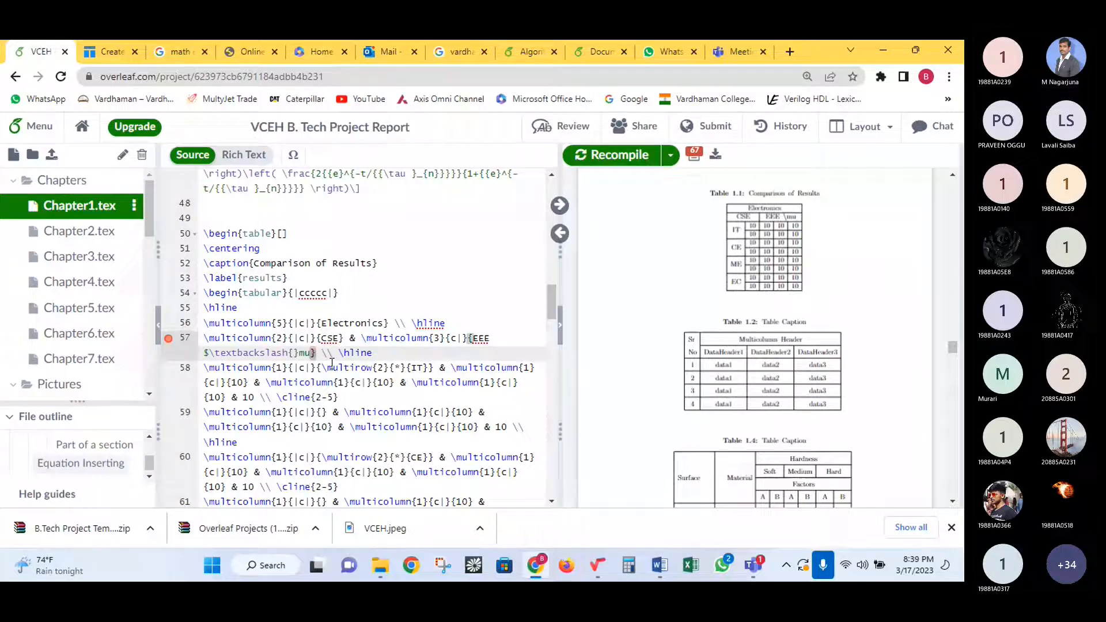
{"action": "type", "text": "$$"}
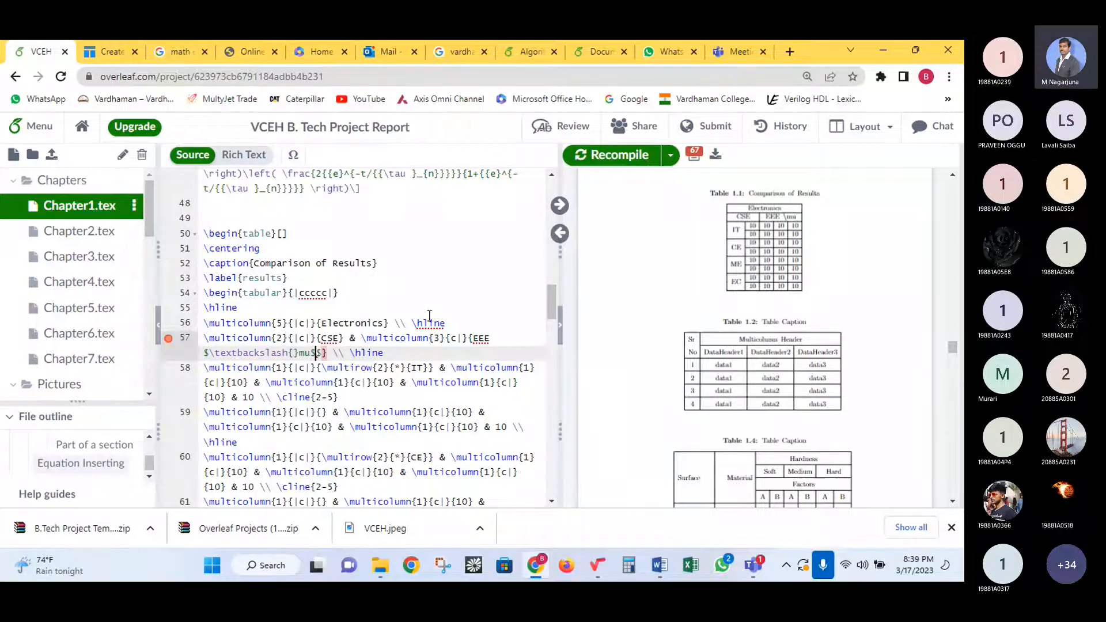
{"action": "key", "text": "BackSpace"}
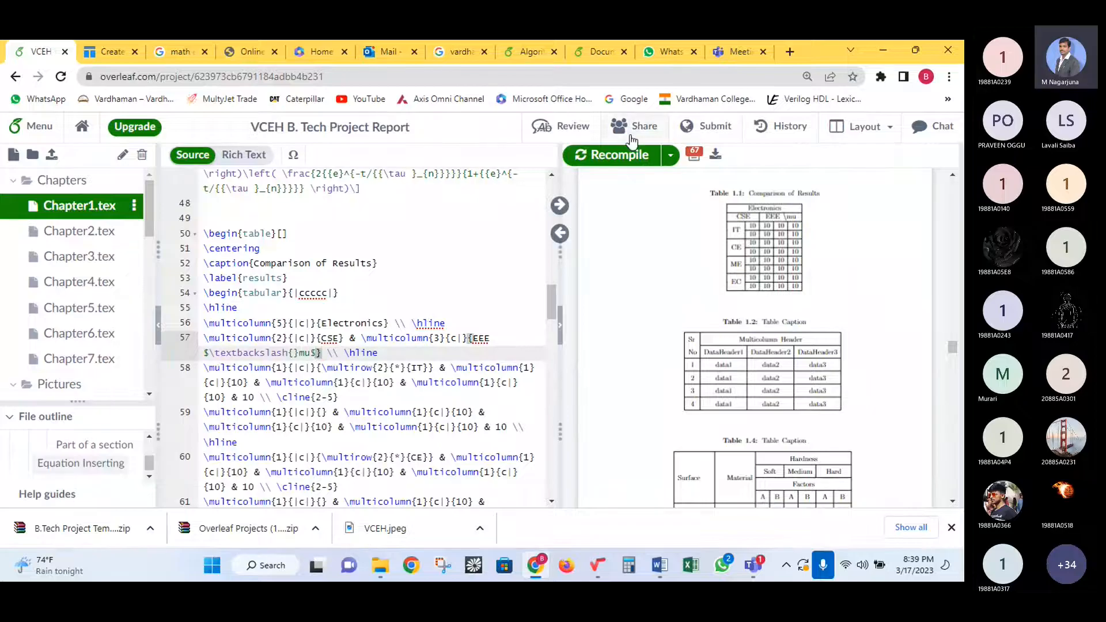
{"action": "left_click", "coordinate": [619, 165]}
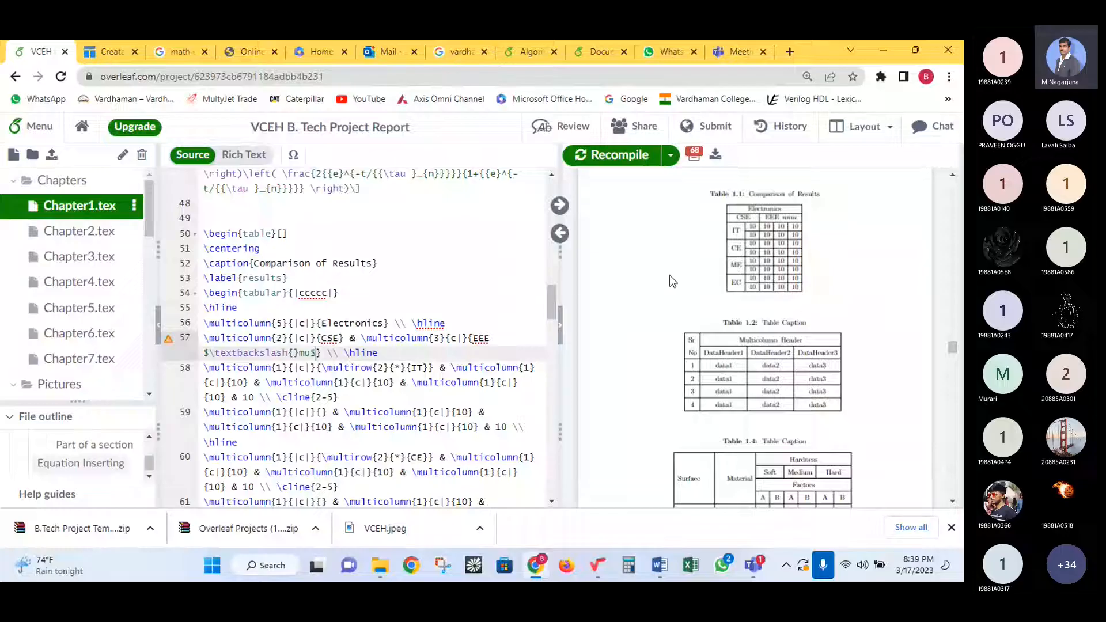
- Trim the command to $\mu$ so the EEE header renders μ, then recompile
{"action": "left_click", "coordinate": [299, 353]}
{"action": "key", "text": "BackSpace"}
{"action": "key", "text": "BackSpace"}
{"action": "key", "text": "BackSpace"}
{"action": "key", "text": "BackSpace"}
{"action": "key", "text": "BackSpace"}
{"action": "key", "text": "BackSpace"}
{"action": "key", "text": "BackSpace"}
{"action": "key", "text": "BackSpace"}
{"action": "key", "text": "BackSpace"}
{"action": "key", "text": "BackSpace"}
{"action": "key", "text": "BackSpace"}
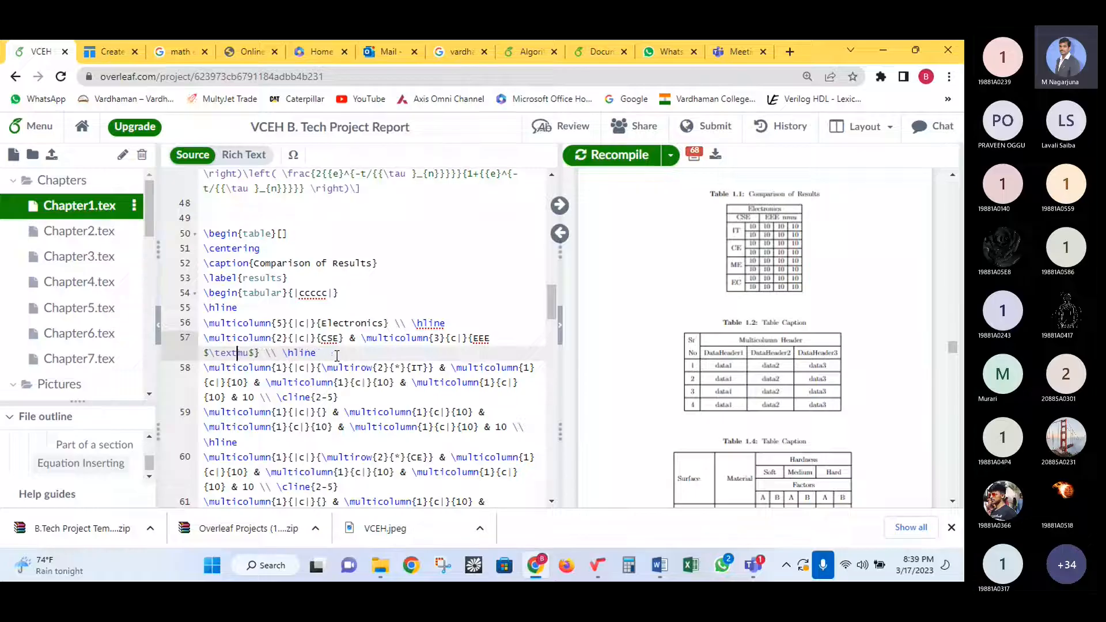
{"action": "key", "text": "BackSpace"}
{"action": "key", "text": "BackSpace"}
{"action": "key", "text": "BackSpace"}
{"action": "key", "text": "BackSpace"}
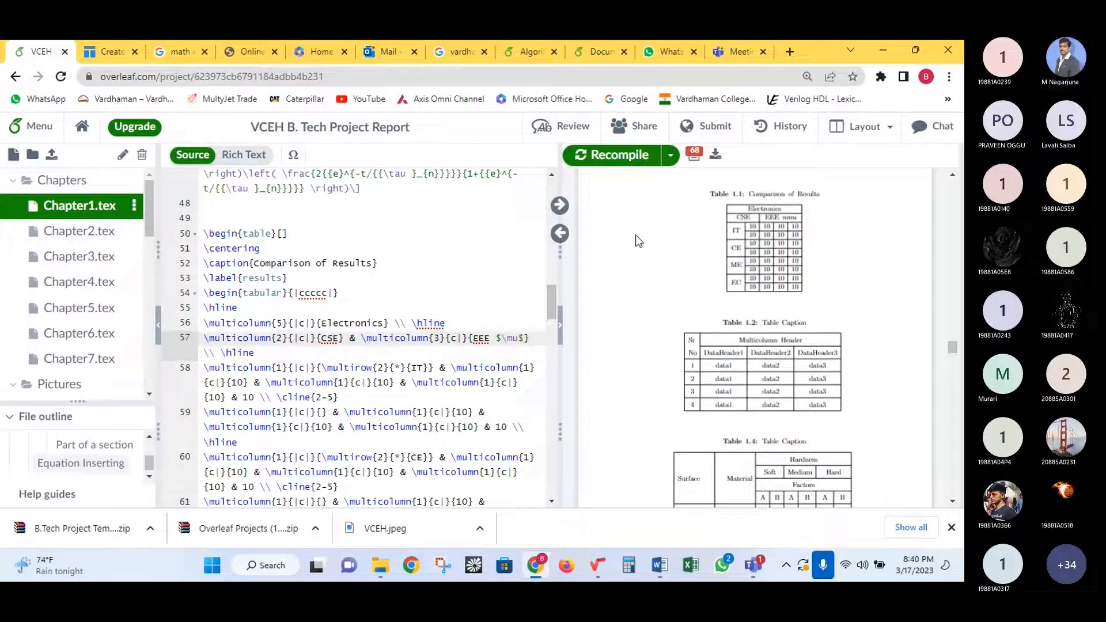
{"action": "left_click", "coordinate": [618, 156]}
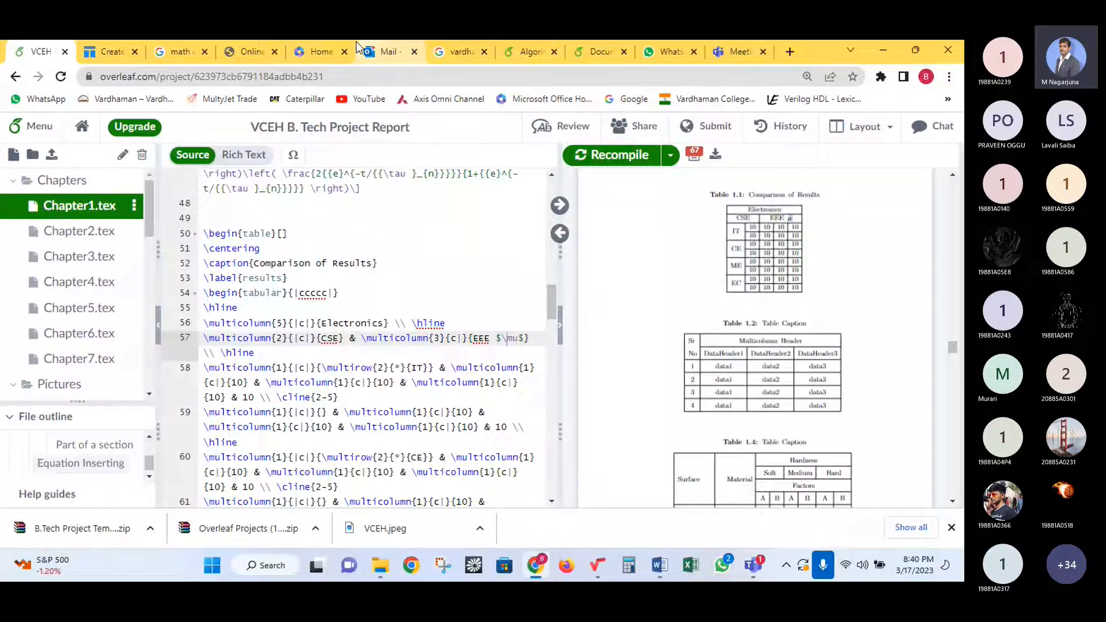
- Confirm μ's code \mu from the Greek letters list in the lagrida LaTeX editor, then return to Overleaf
{"action": "left_click", "coordinate": [240, 49]}
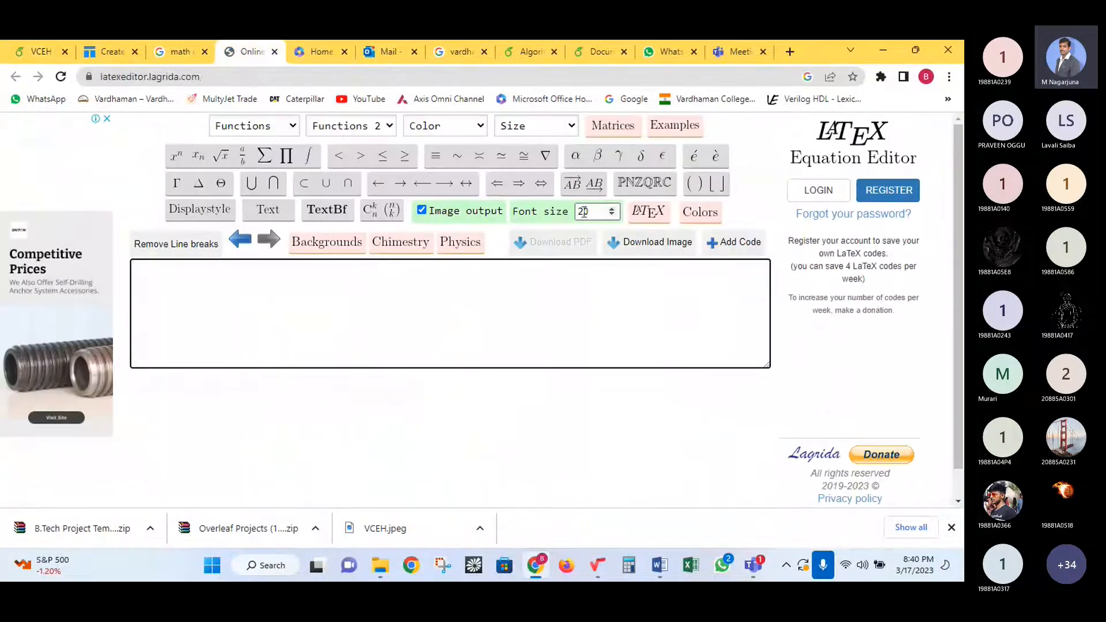
{"action": "mouse_move", "coordinate": [599, 159]}
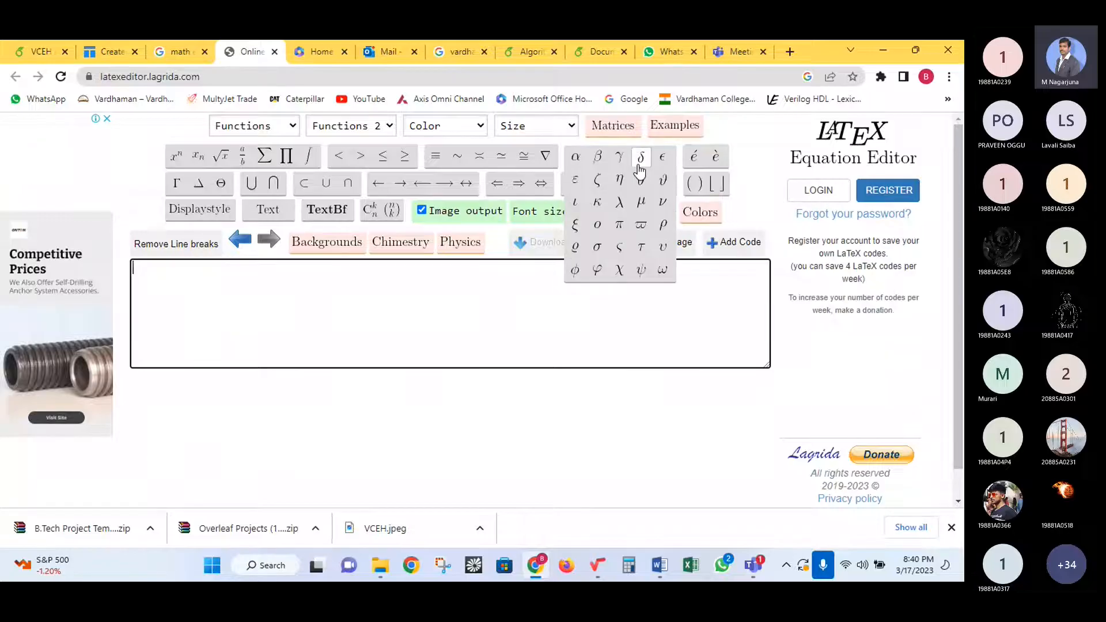
{"action": "left_click", "coordinate": [641, 202]}
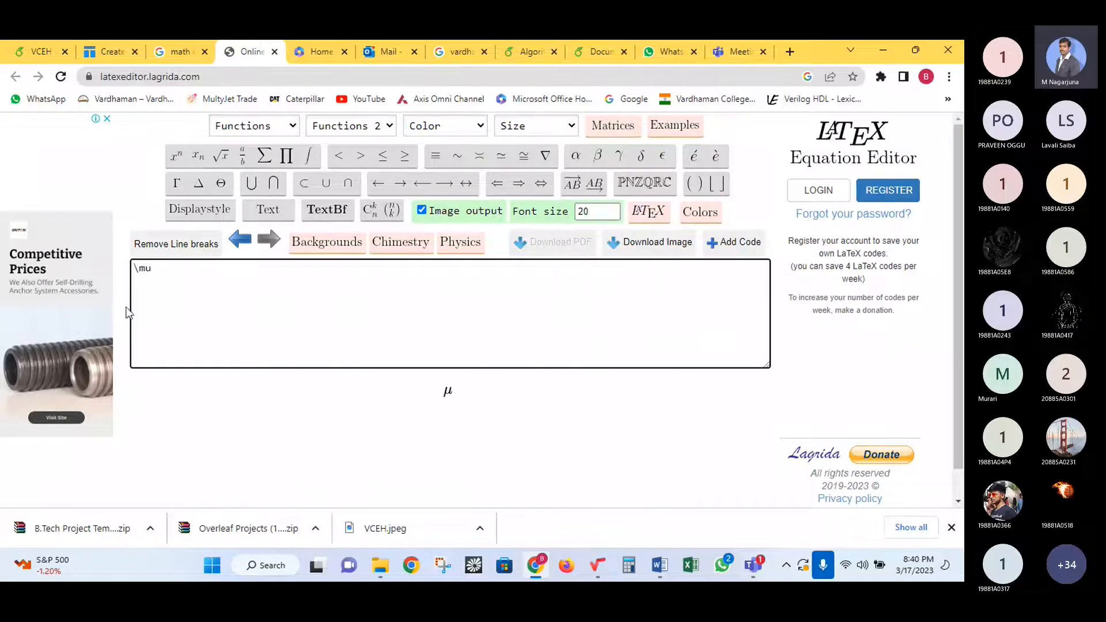
{"action": "left_click_drag", "start_coordinate": [152, 270], "coordinate": [133, 268]}
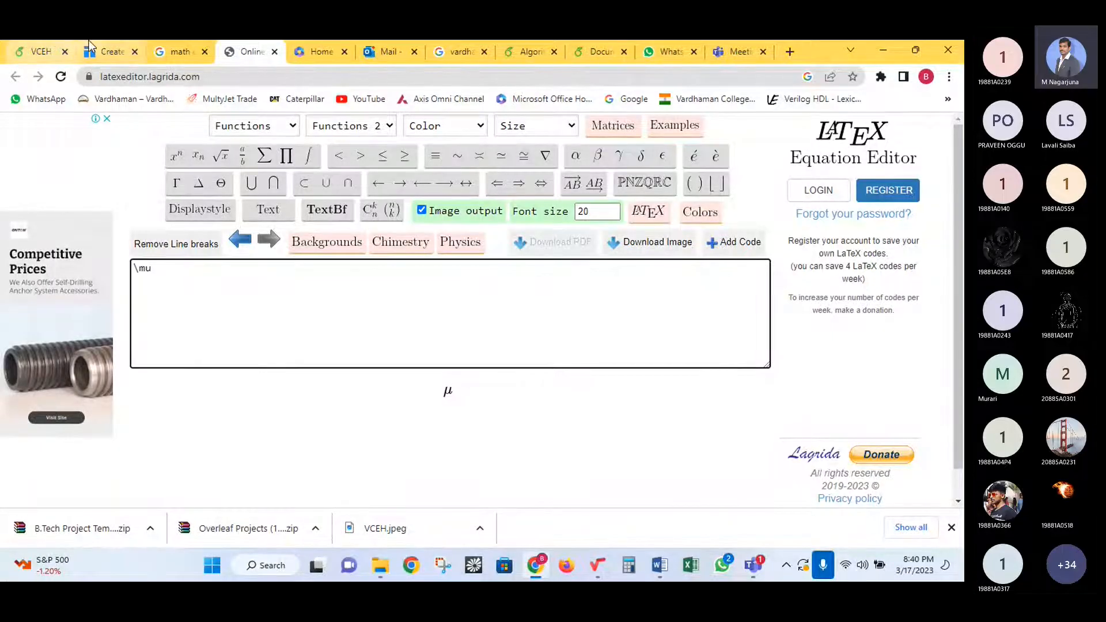
{"action": "left_click", "coordinate": [41, 51]}
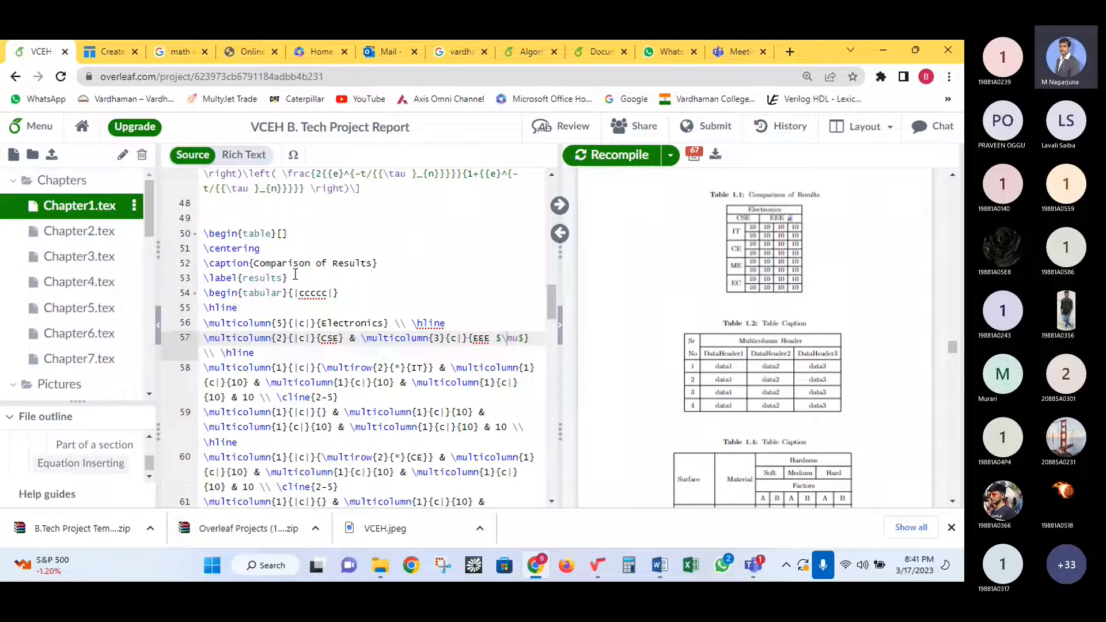
{"action": "scroll", "coordinate": [313, 284], "scroll_direction": "up", "scroll_amount": 2}
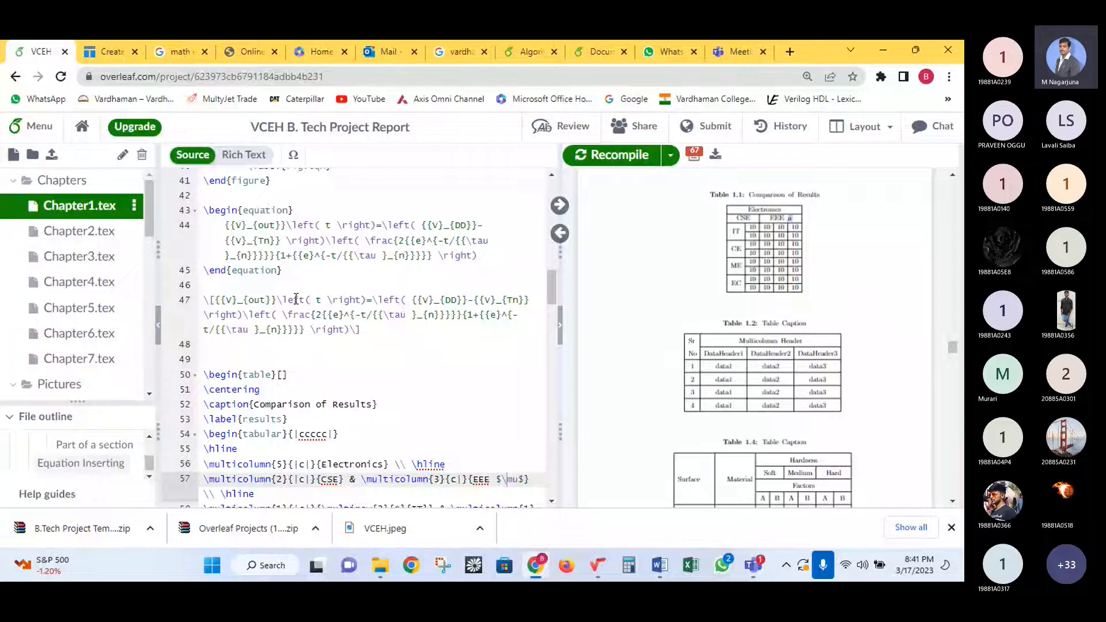
{"action": "scroll", "coordinate": [320, 312], "scroll_direction": "up", "scroll_amount": 3}
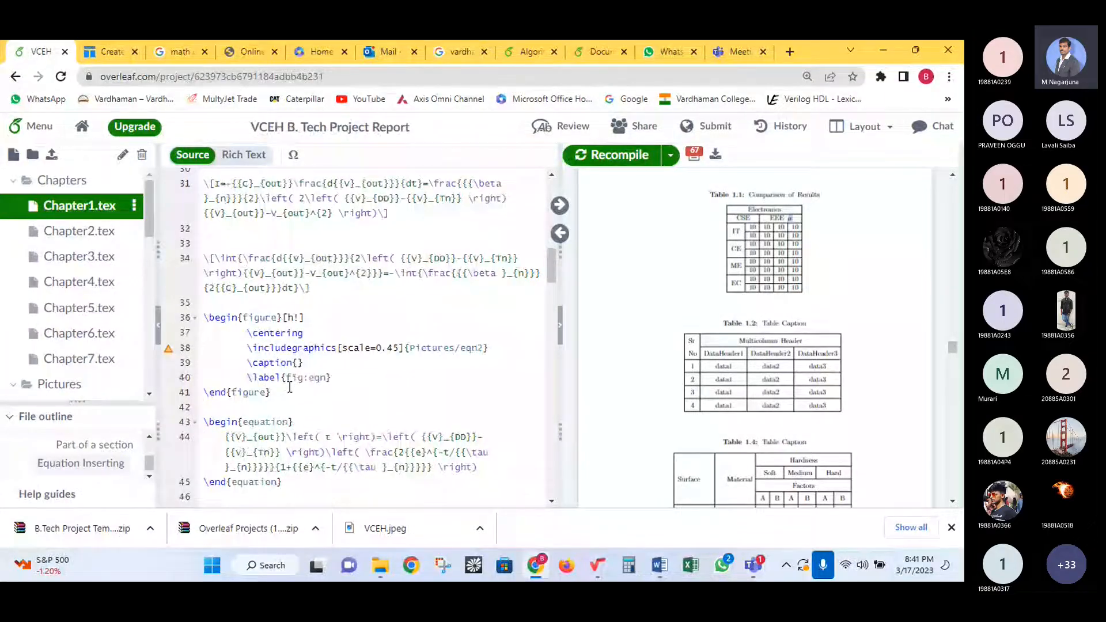
{"action": "scroll", "coordinate": [333, 372], "scroll_direction": "up", "scroll_amount": 5}
{"action": "scroll", "coordinate": [340, 362], "scroll_direction": "up", "scroll_amount": 3}
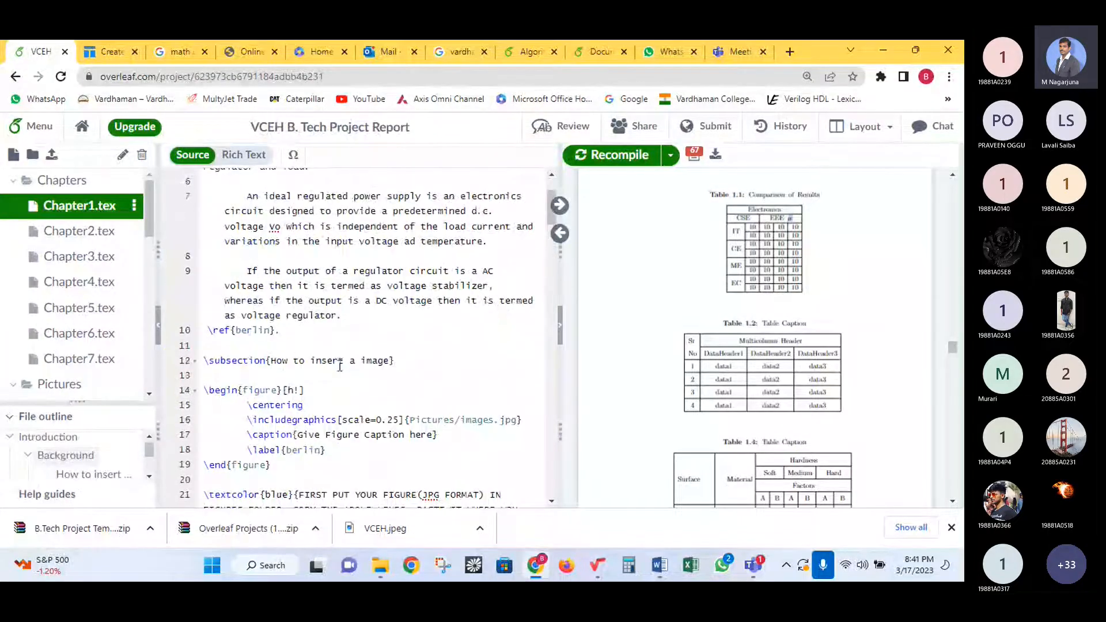
{"action": "scroll", "coordinate": [336, 375], "scroll_direction": "up", "scroll_amount": 2}
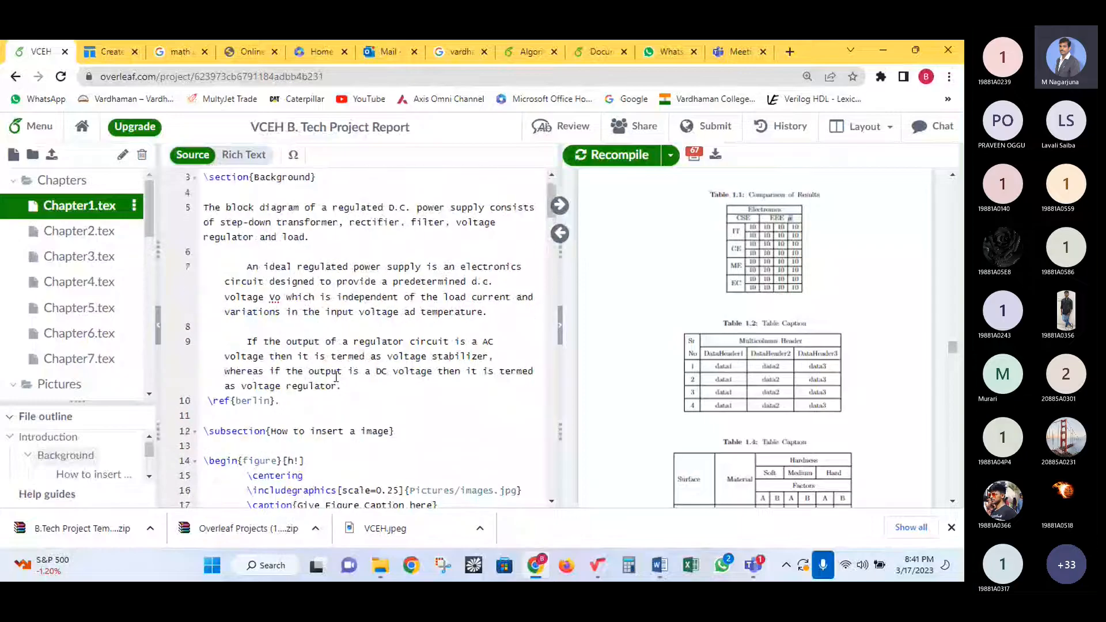
{"action": "scroll", "coordinate": [337, 377], "scroll_direction": "down", "scroll_amount": 3}
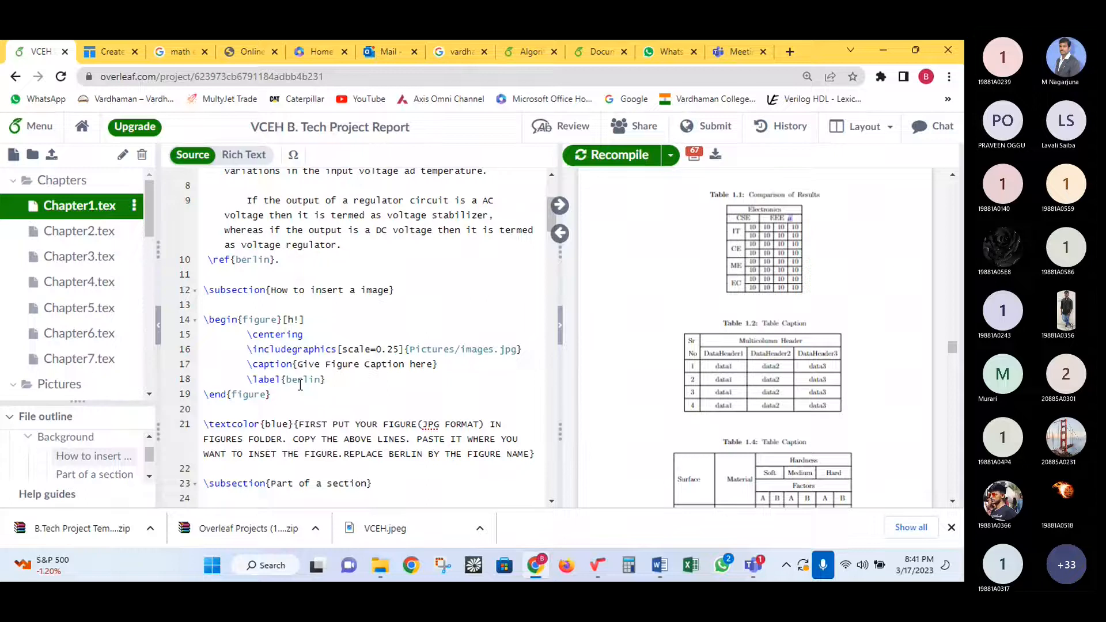
{"action": "double_click", "coordinate": [303, 380]}
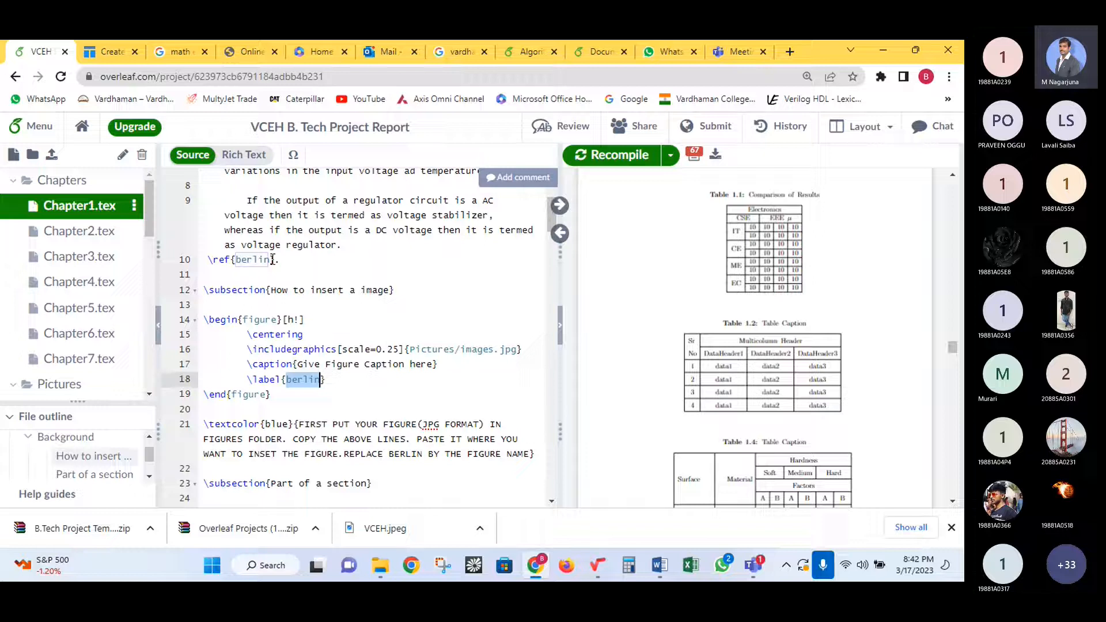
- Extend the voltage regulator sentence with 'as shown in Fig', joined to the figure reference
{"action": "left_click", "coordinate": [350, 244]}
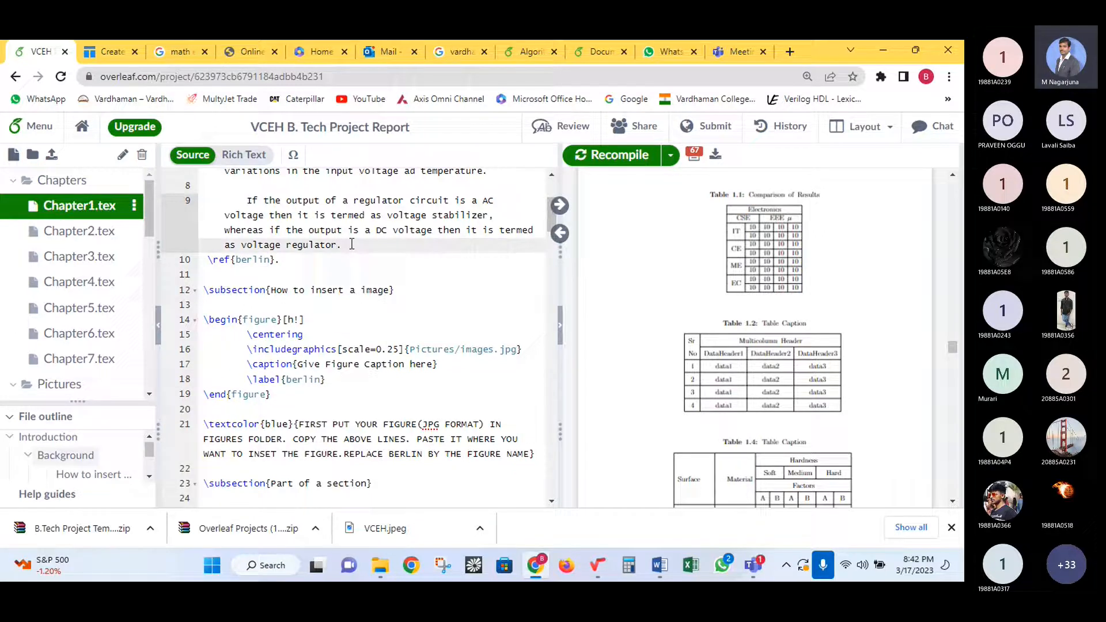
{"action": "type", "text": "as shown in Fig"}
{"action": "key", "text": "Delete"}
{"action": "key", "text": "Delete"}
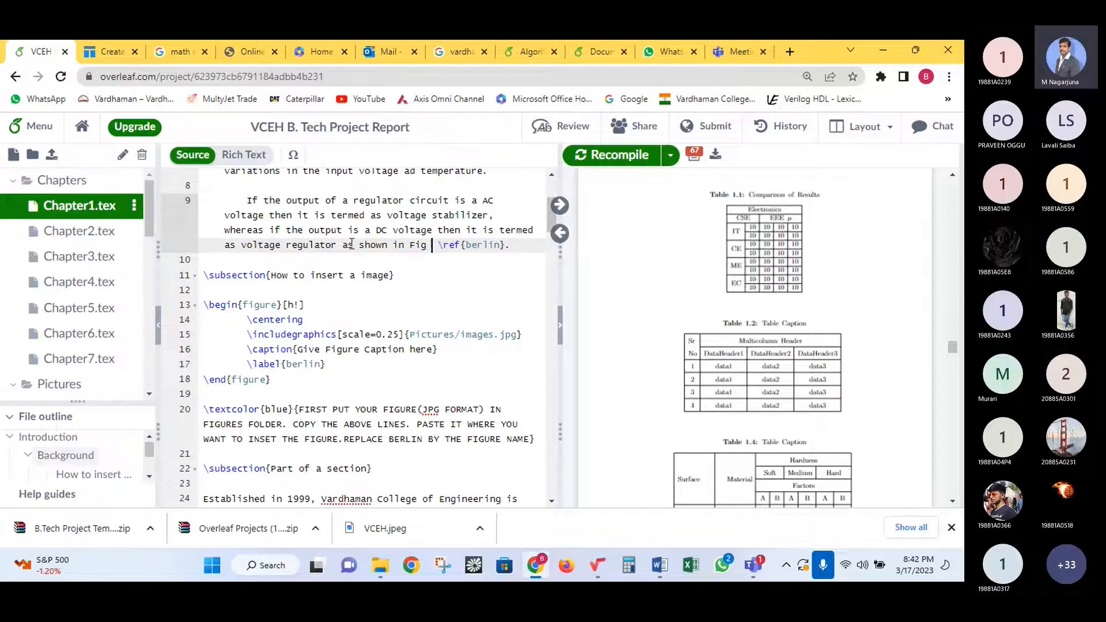
{"action": "key", "text": "Delete"}
- Rename the figure label from berlin to nag and change the reference to \ref{nag}
{"action": "double_click", "coordinate": [461, 252]}
{"action": "double_click", "coordinate": [297, 371]}
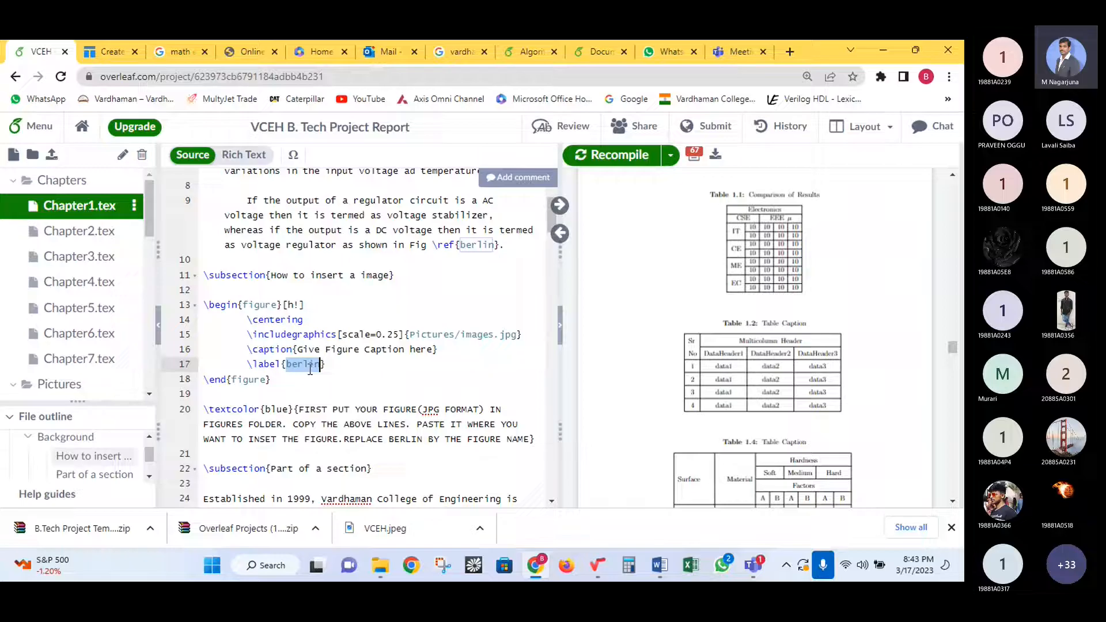
{"action": "type", "text": "nag"}
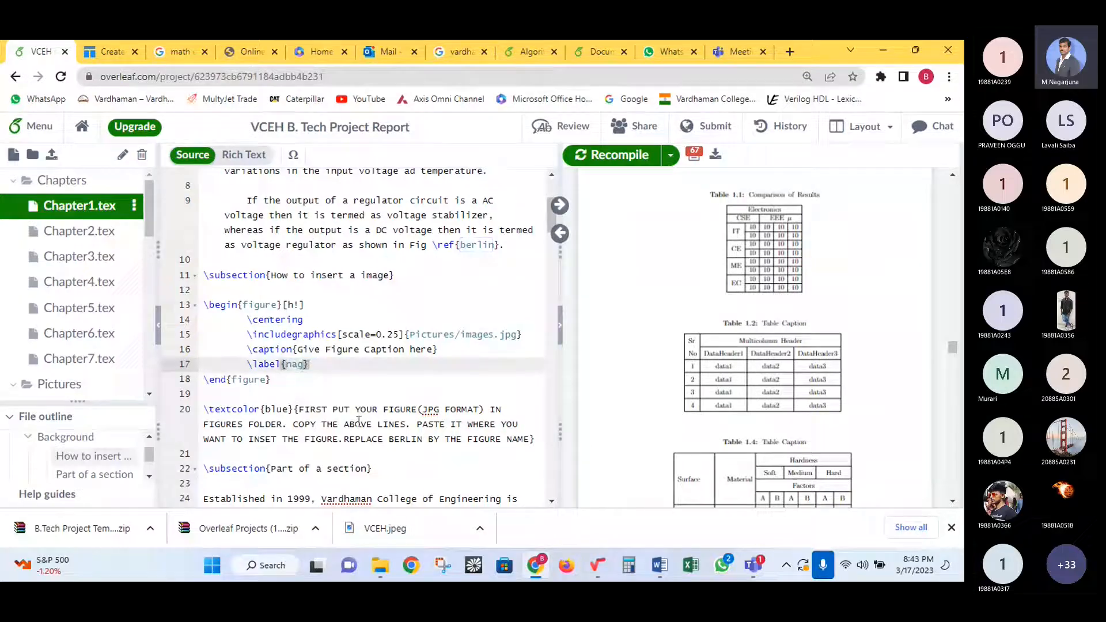
{"action": "key", "text": "Down"}
{"action": "key", "text": "Down"}
{"action": "double_click", "coordinate": [478, 245]}
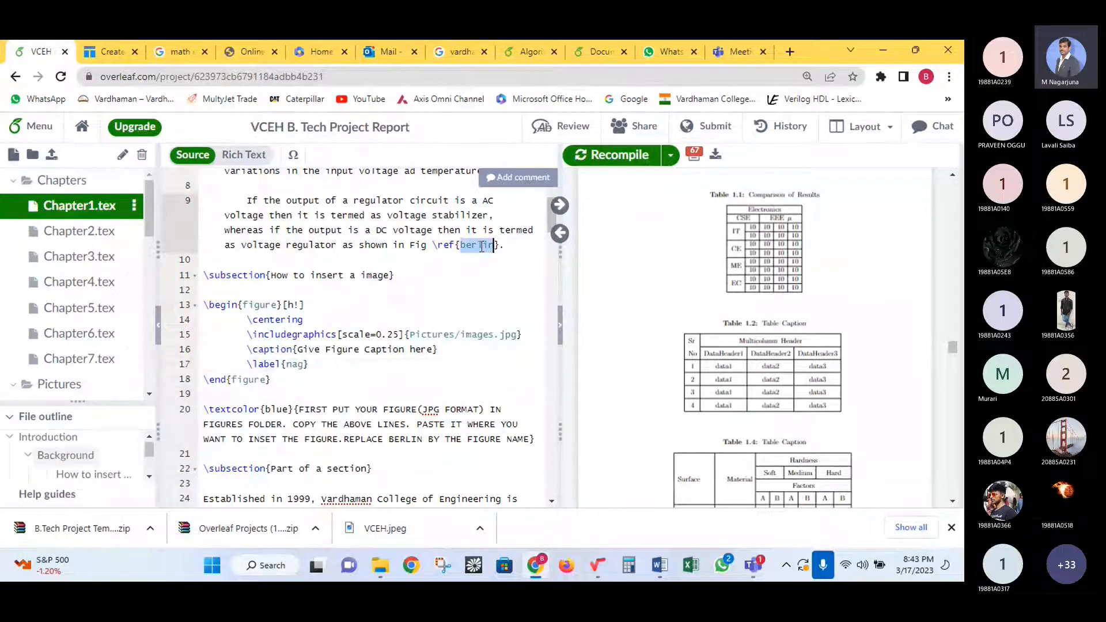
{"action": "type", "text": "nag"}
{"action": "left_click", "coordinate": [453, 307]}
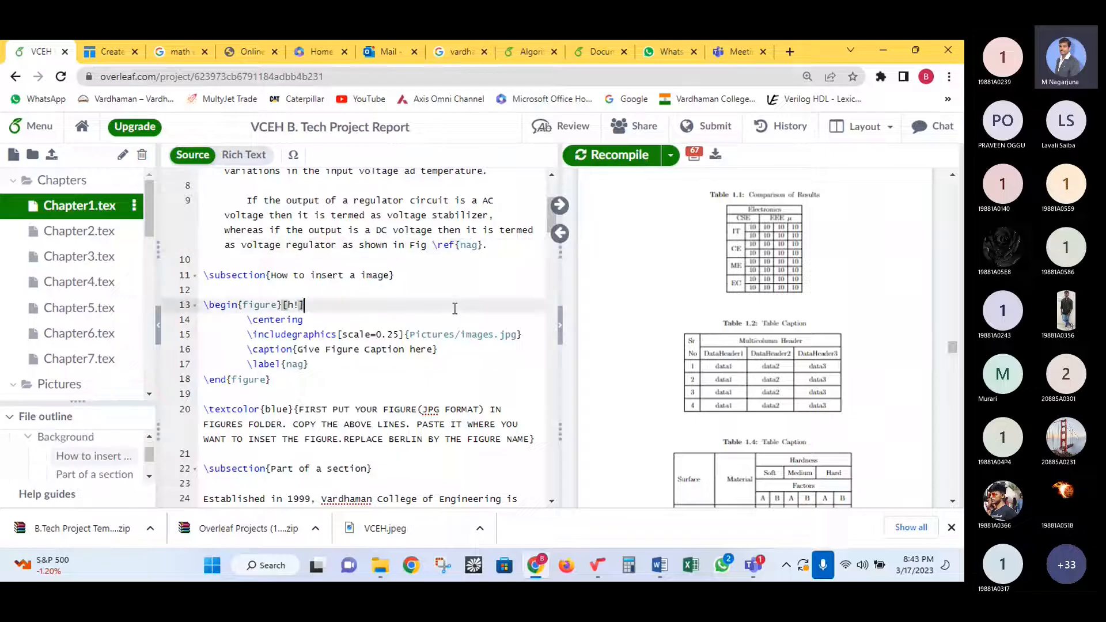
{"action": "left_click", "coordinate": [456, 291]}
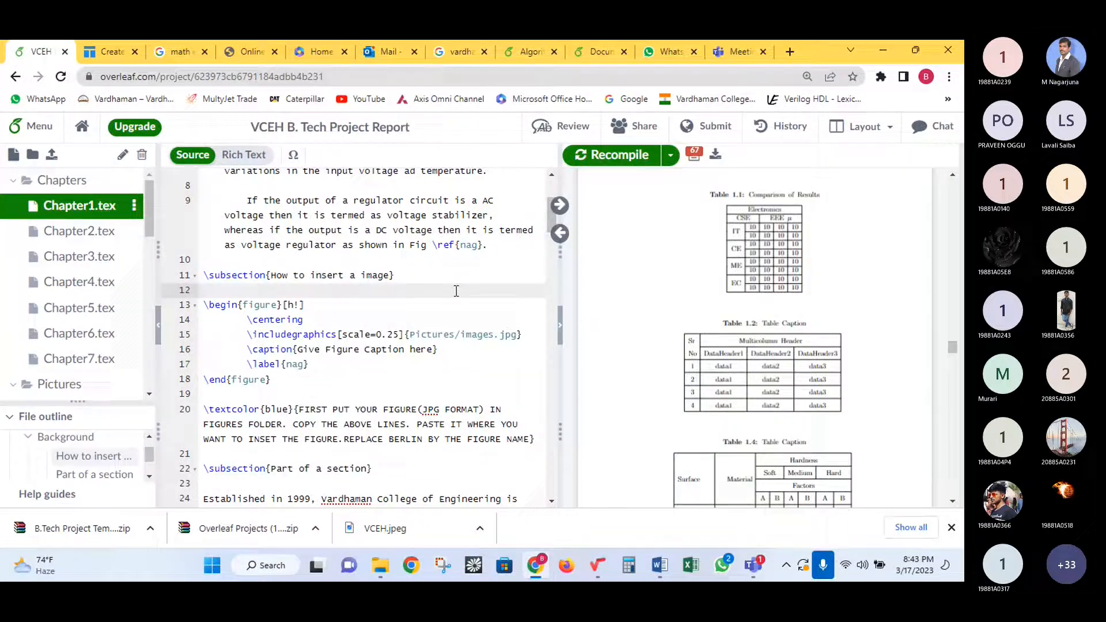
- Recompile and check that the Background text now cites Fig 1.1 above the figure
{"action": "mouse_move", "coordinate": [617, 187]}
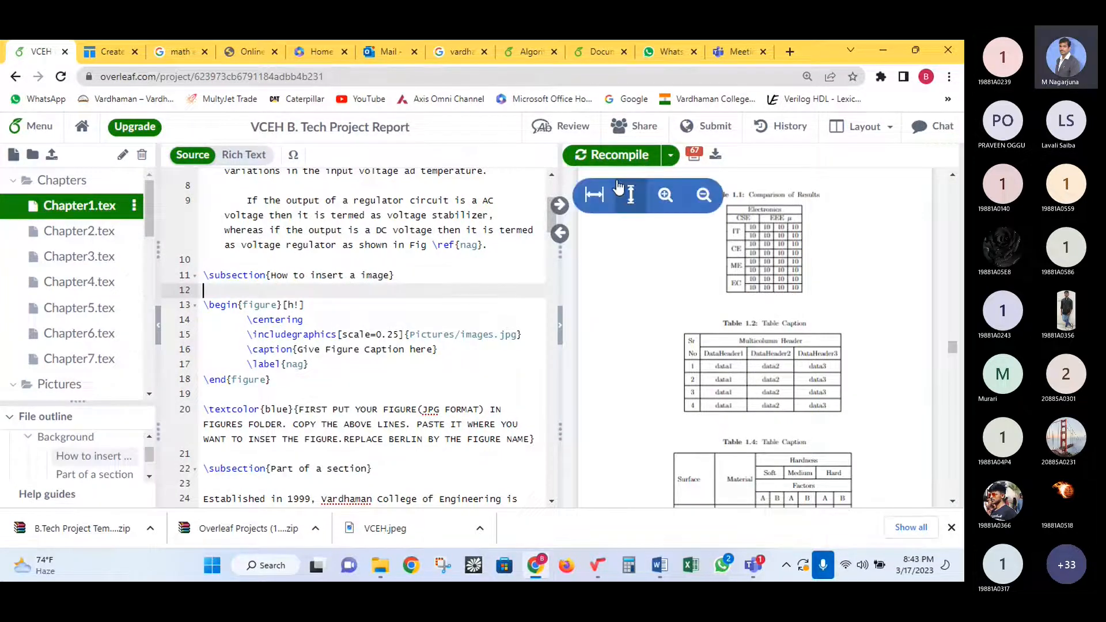
{"action": "left_click", "coordinate": [614, 155]}
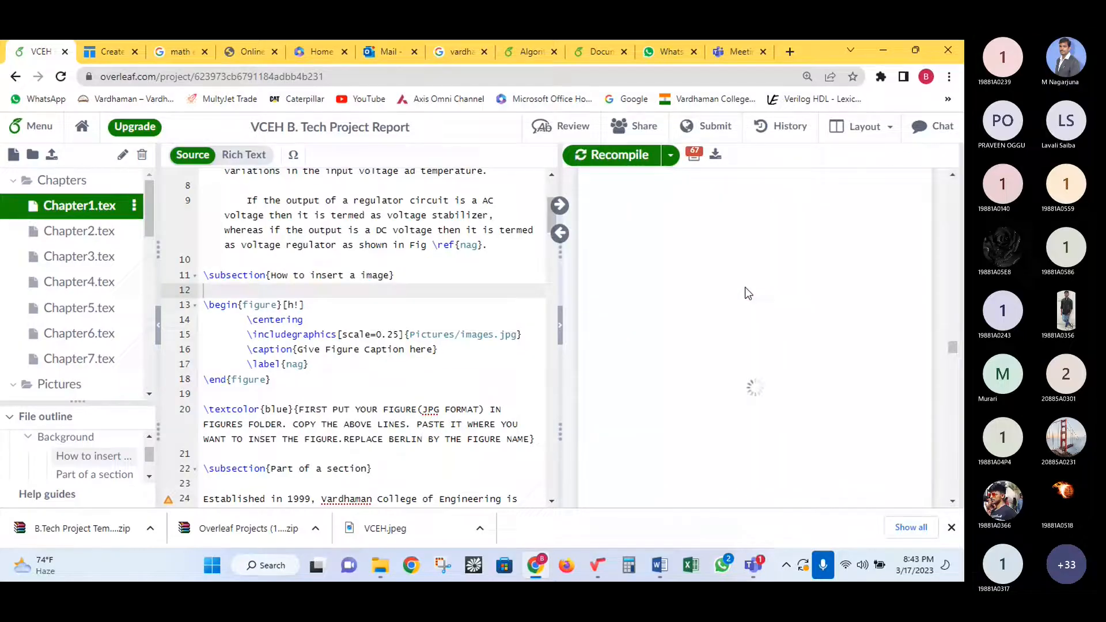
{"action": "scroll", "coordinate": [785, 289], "scroll_direction": "up", "scroll_amount": 15}
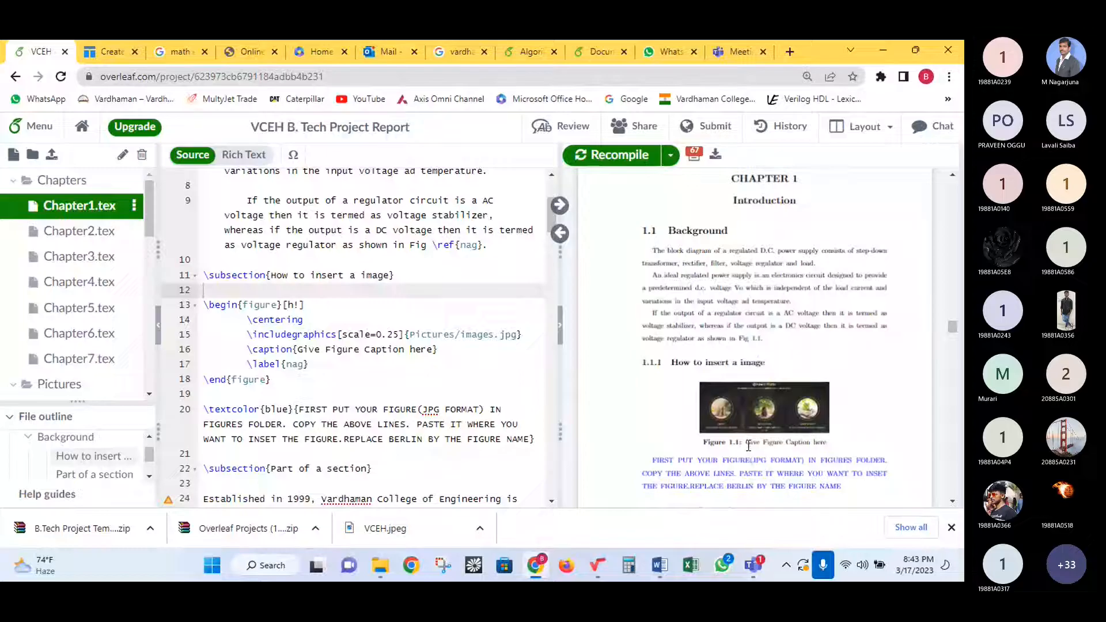
{"action": "left_click", "coordinate": [294, 366]}
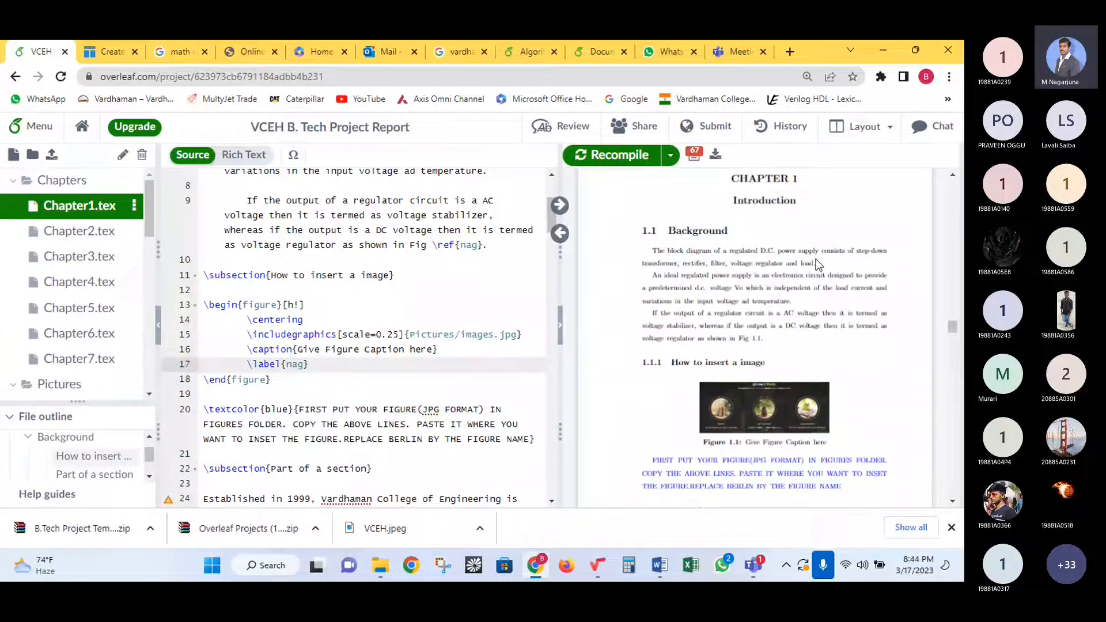
- Select and copy the \begin{figure}…\end{figure} block labelled nag
{"action": "left_click_drag", "start_coordinate": [754, 263], "coordinate": [789, 313]}
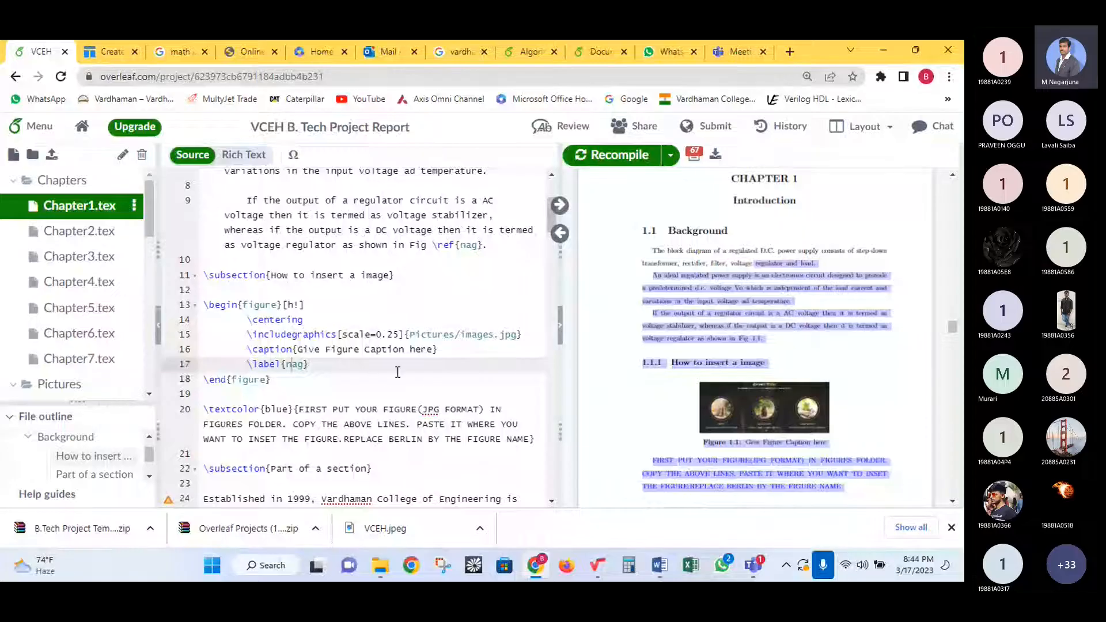
{"action": "left_click", "coordinate": [280, 378]}
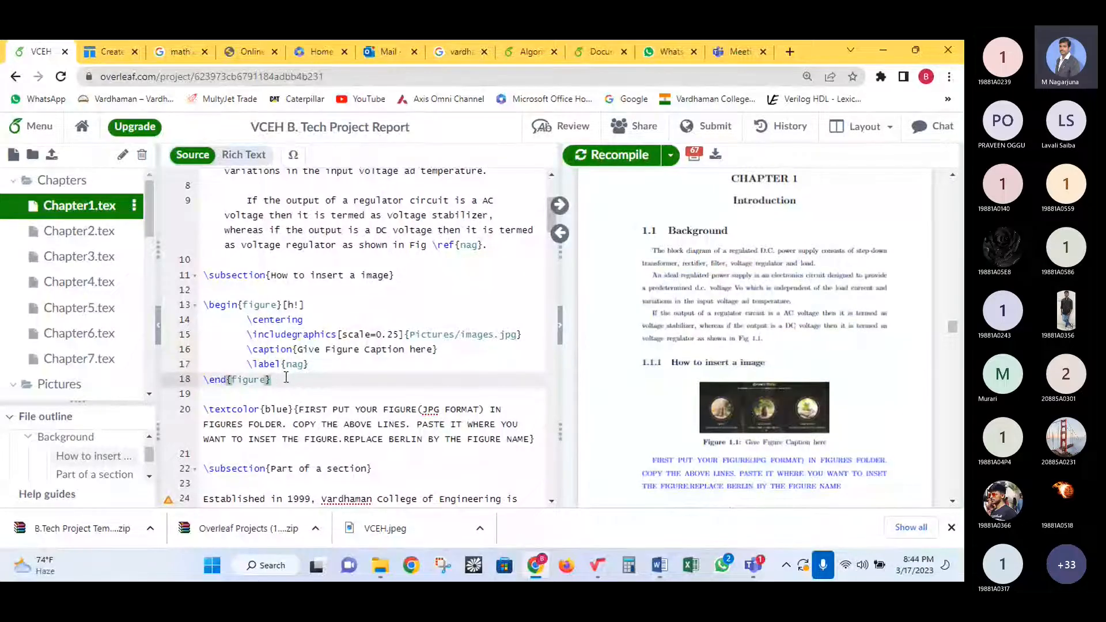
{"action": "mouse_move", "coordinate": [286, 378]}
{"action": "left_mouse_down"}
{"action": "mouse_move", "coordinate": [254, 362]}
{"action": "mouse_move", "coordinate": [202, 297]}
{"action": "mouse_move", "coordinate": [287, 381]}
{"action": "left_mouse_up"}
{"action": "key", "text": "ctrl+c"}
{"action": "left_click", "coordinate": [204, 311]}
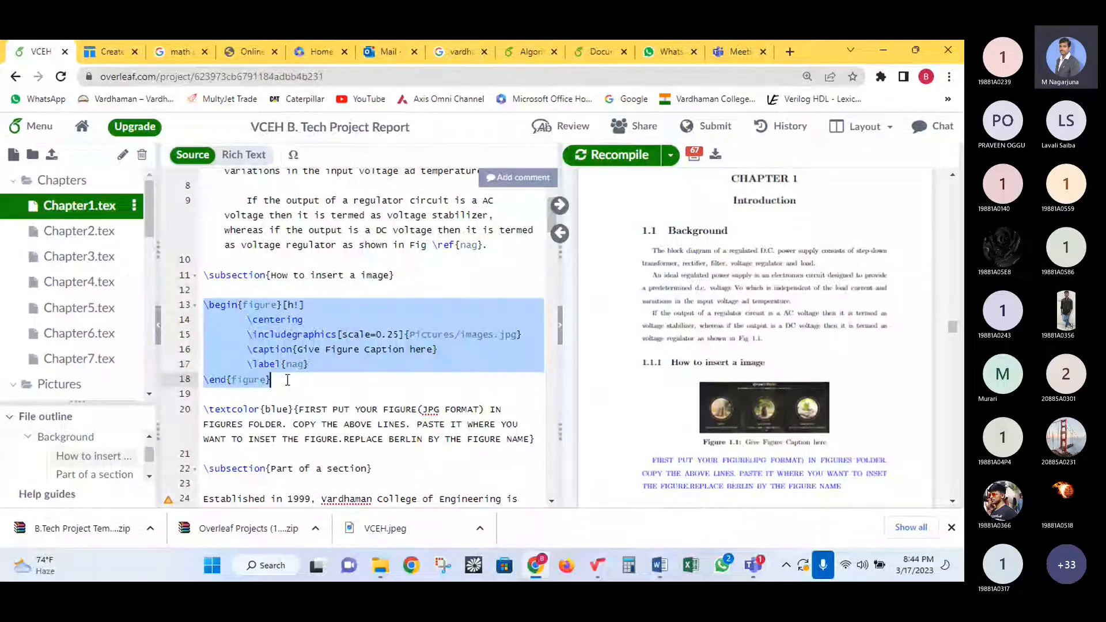
- Paste the figure block on a new line after the block-diagram sentence
{"action": "scroll", "coordinate": [415, 327], "scroll_direction": "up", "scroll_amount": 2}
{"action": "left_click", "coordinate": [293, 252]}
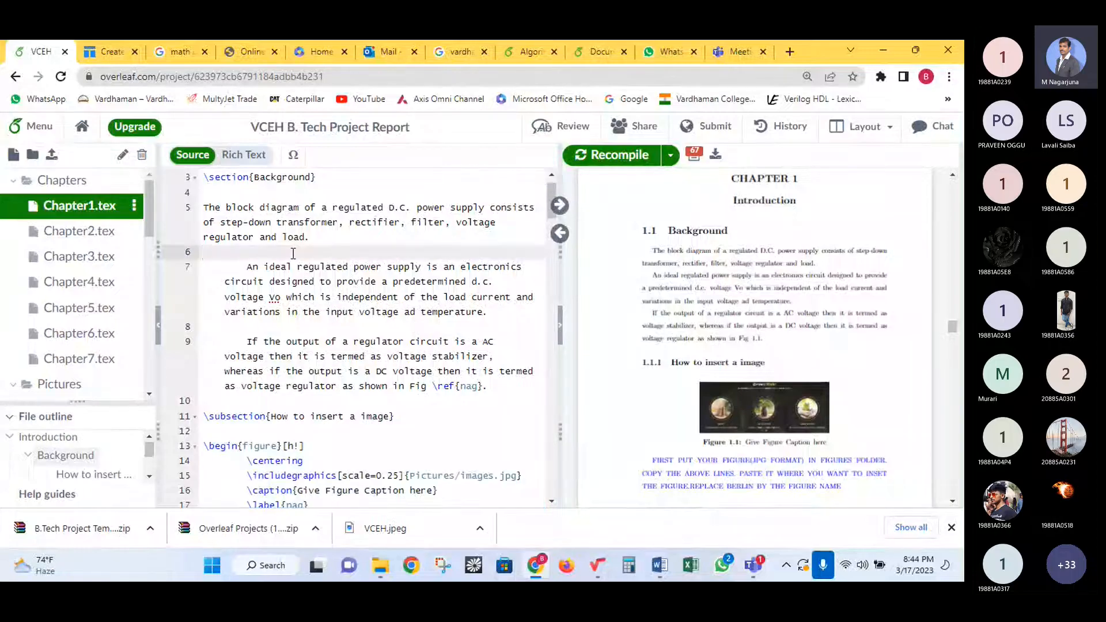
{"action": "key", "text": "Return"}
{"action": "key", "text": "Return"}
{"action": "key", "text": "Up"}
{"action": "key", "text": "ctrl+v"}
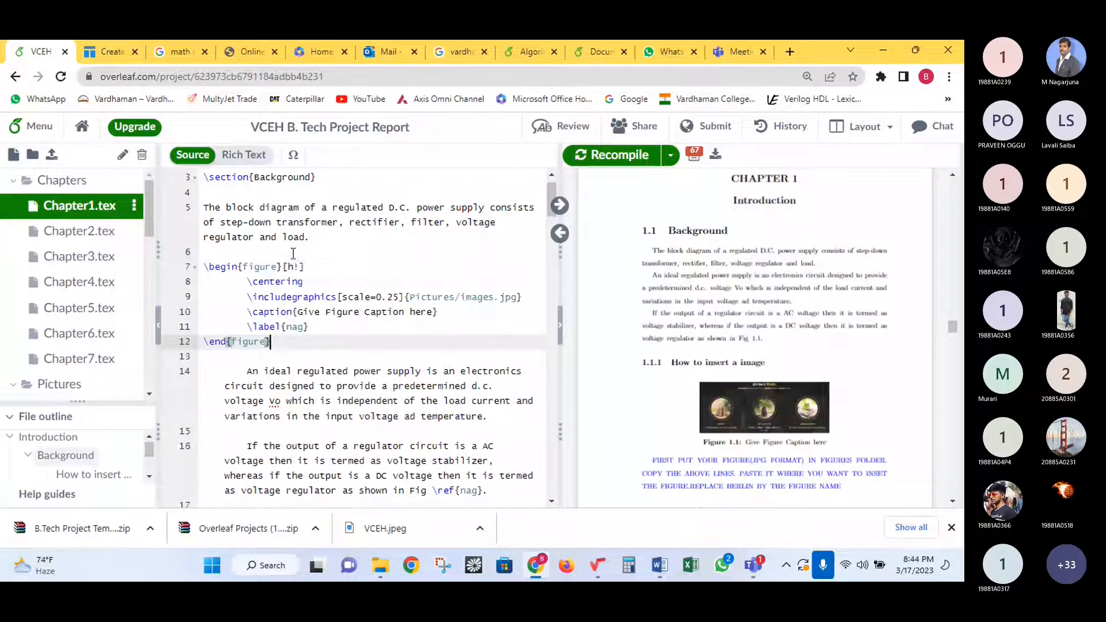
- Locate the existing Fig \ref{nag} citation and select the copied figure's label name nag
{"action": "scroll", "coordinate": [444, 426], "scroll_direction": "down", "scroll_amount": 2}
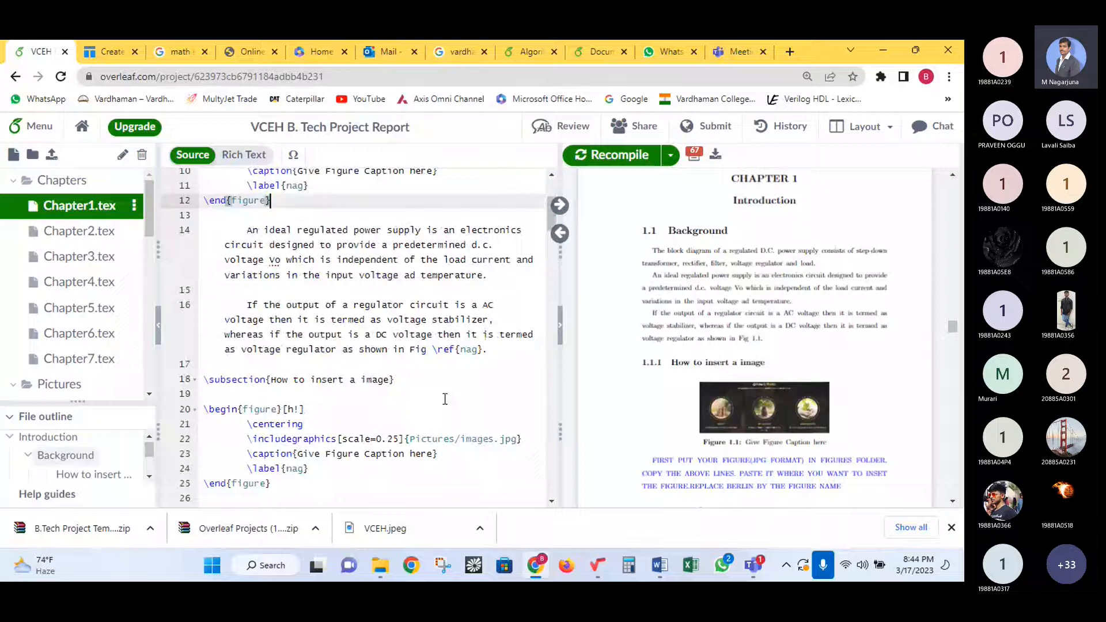
{"action": "left_click_drag", "start_coordinate": [410, 350], "coordinate": [483, 350]}
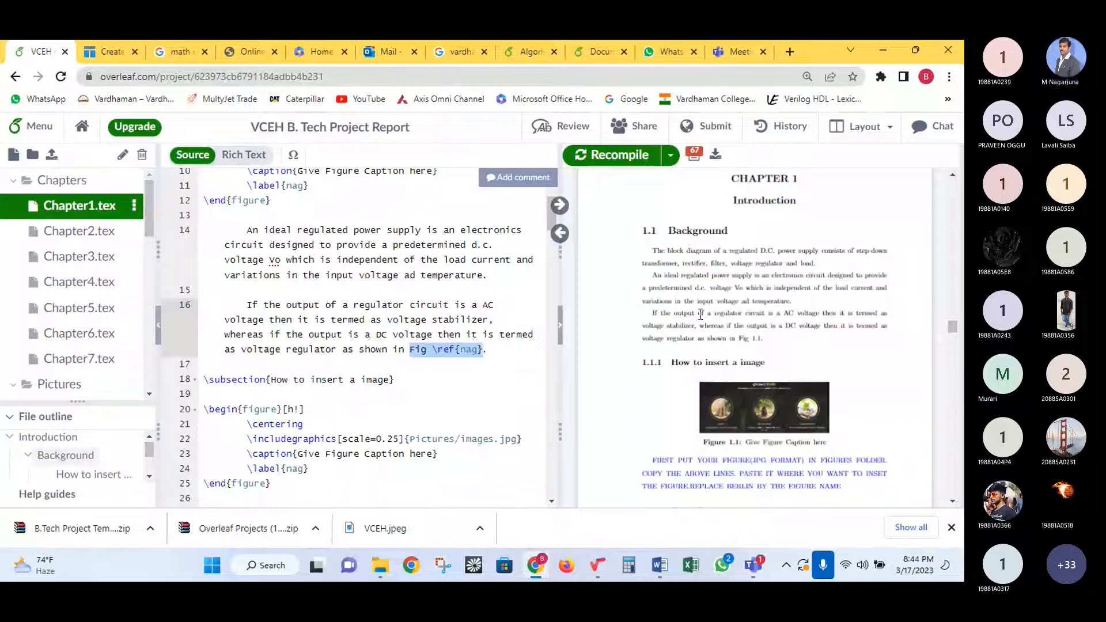
{"action": "scroll", "coordinate": [415, 292], "scroll_direction": "up", "scroll_amount": 1}
{"action": "scroll", "coordinate": [415, 292], "scroll_direction": "up", "scroll_amount": 1}
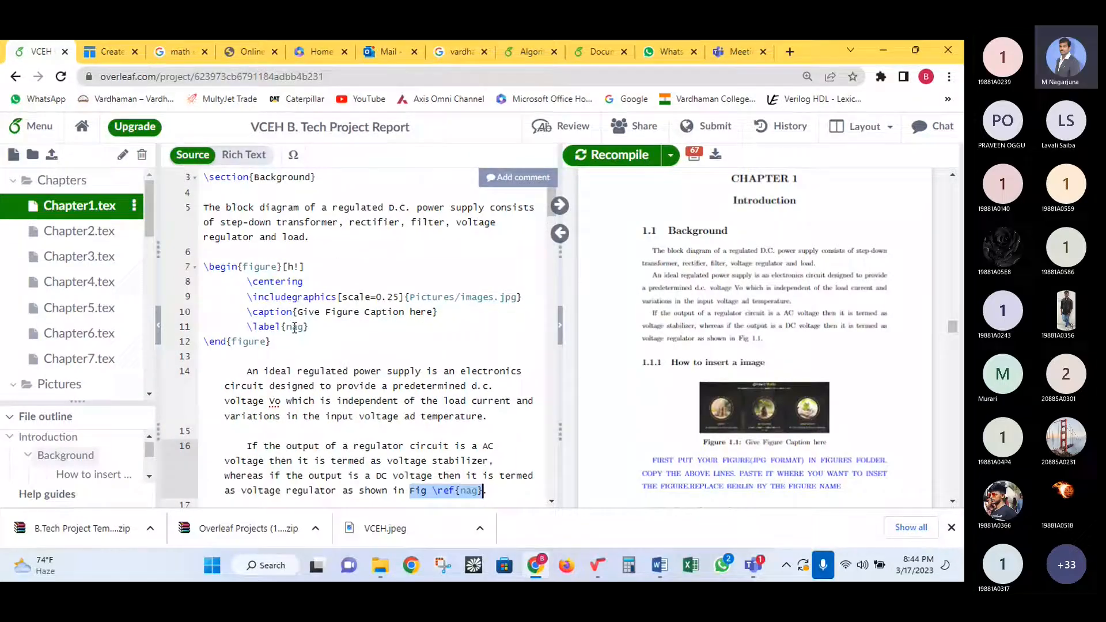
{"action": "double_click", "coordinate": [295, 327]}
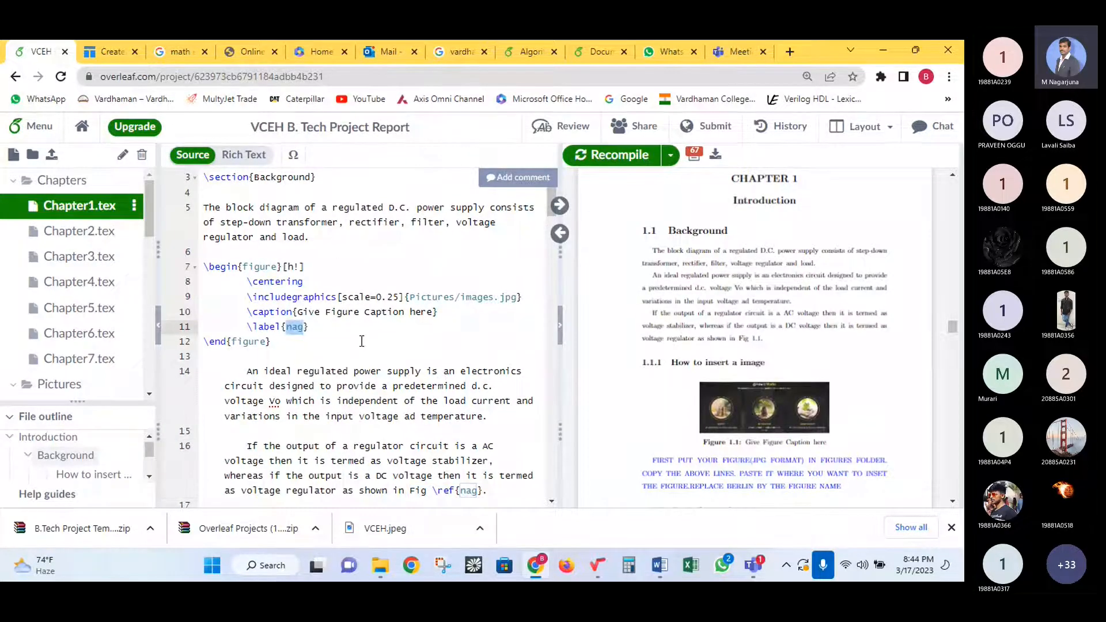
- Label the copied figure 123, cite it as 'Fig \ref{123}' in the block-diagram sentence, and recompile
{"action": "type", "text": "123"}
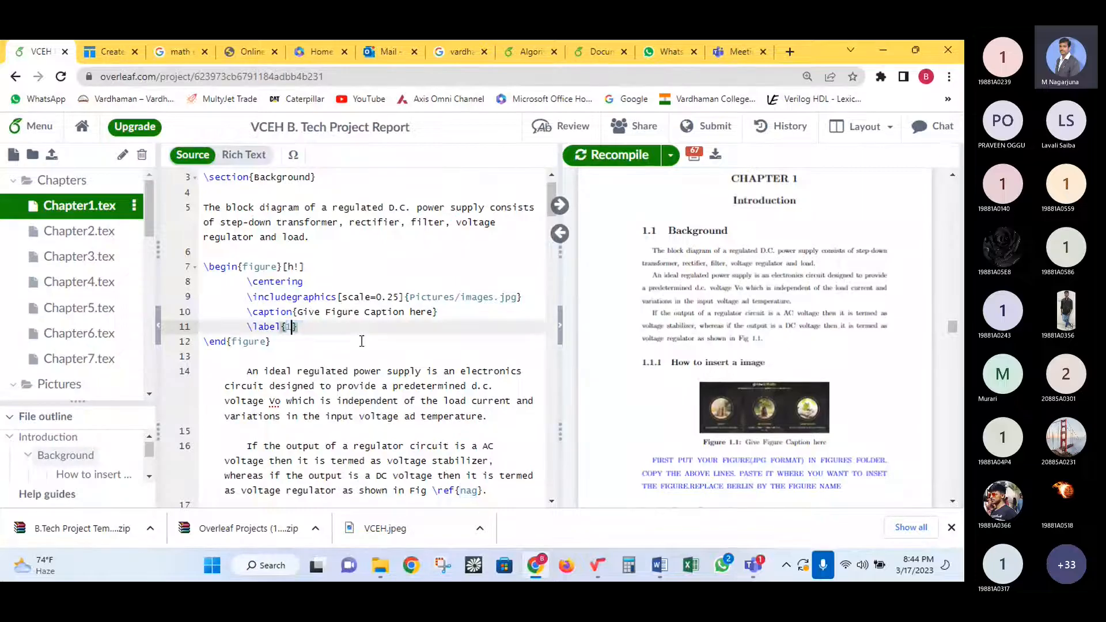
{"action": "left_click", "coordinate": [309, 241]}
{"action": "type", "text": "as shown "}
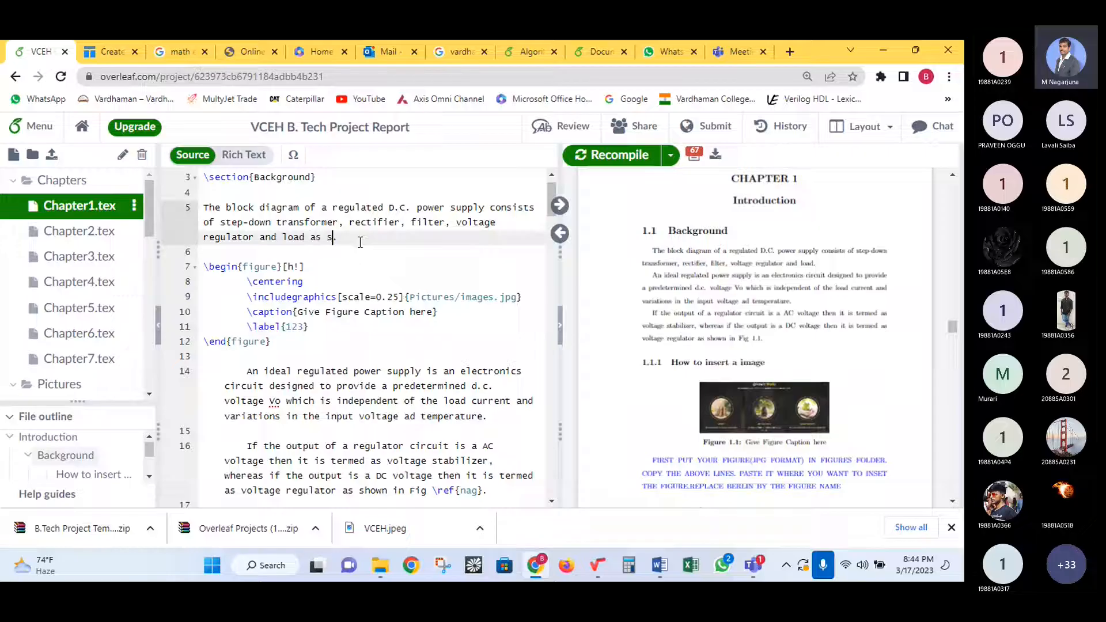
{"action": "type", "text": "in Fig"}
{"action": "type", "text": " \\"}
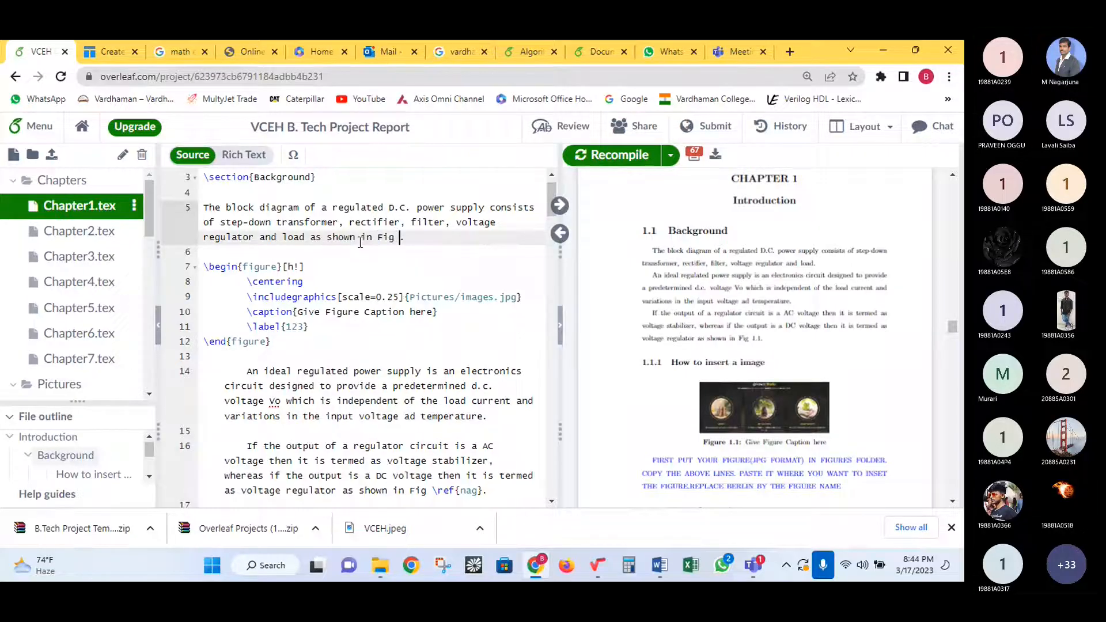
{"action": "type", "text": "ref"}
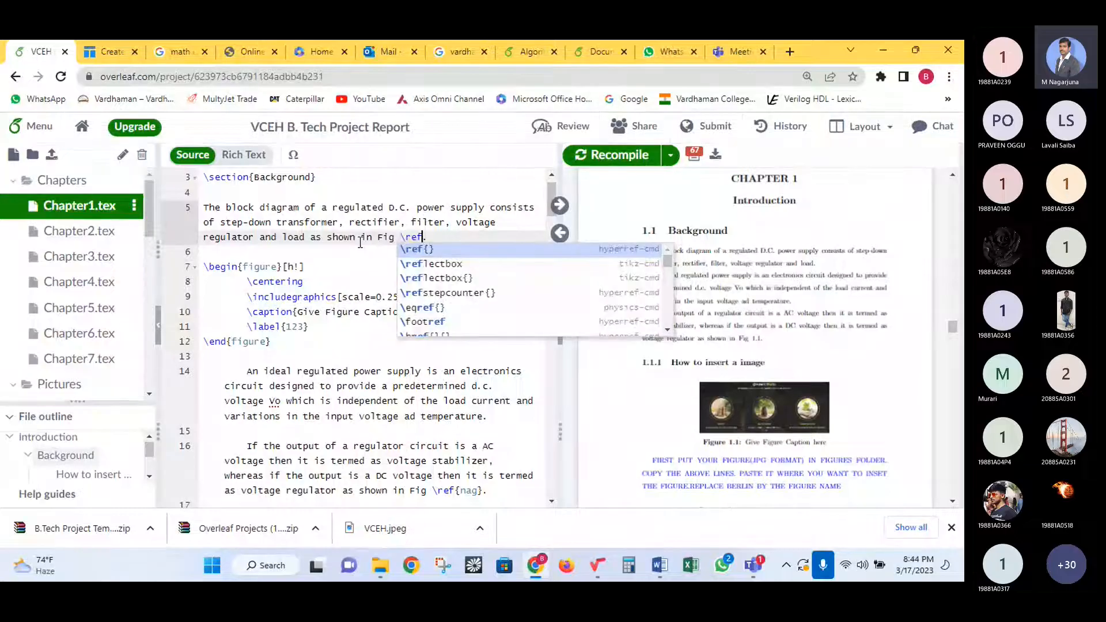
{"action": "type", "text": "{"}
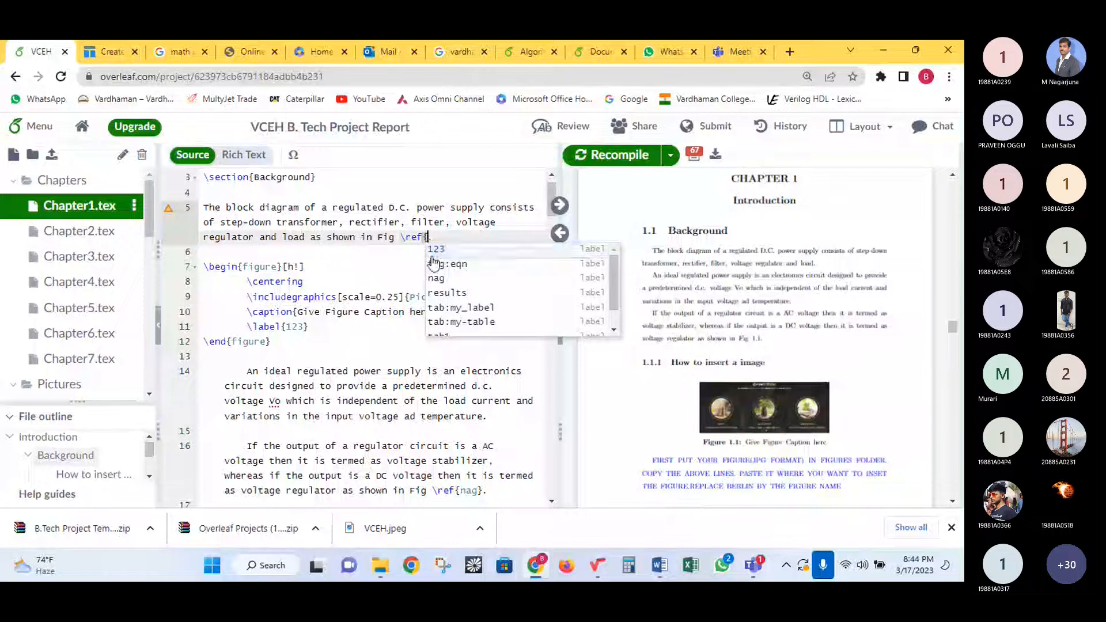
{"action": "key", "text": "Return"}
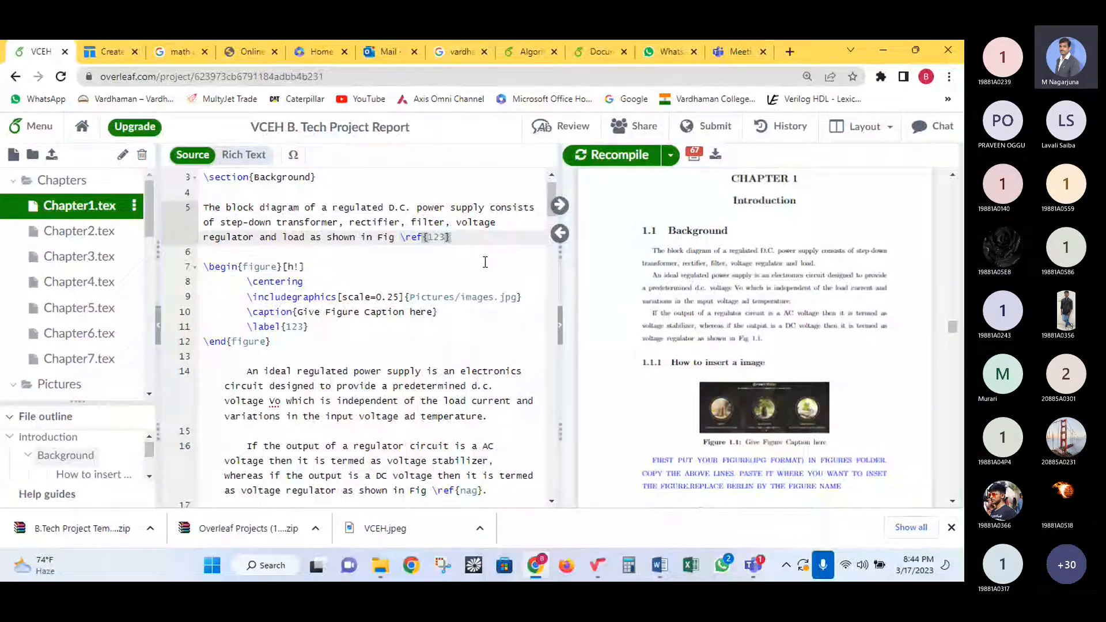
{"action": "left_click_drag", "start_coordinate": [290, 346], "coordinate": [222, 245]}
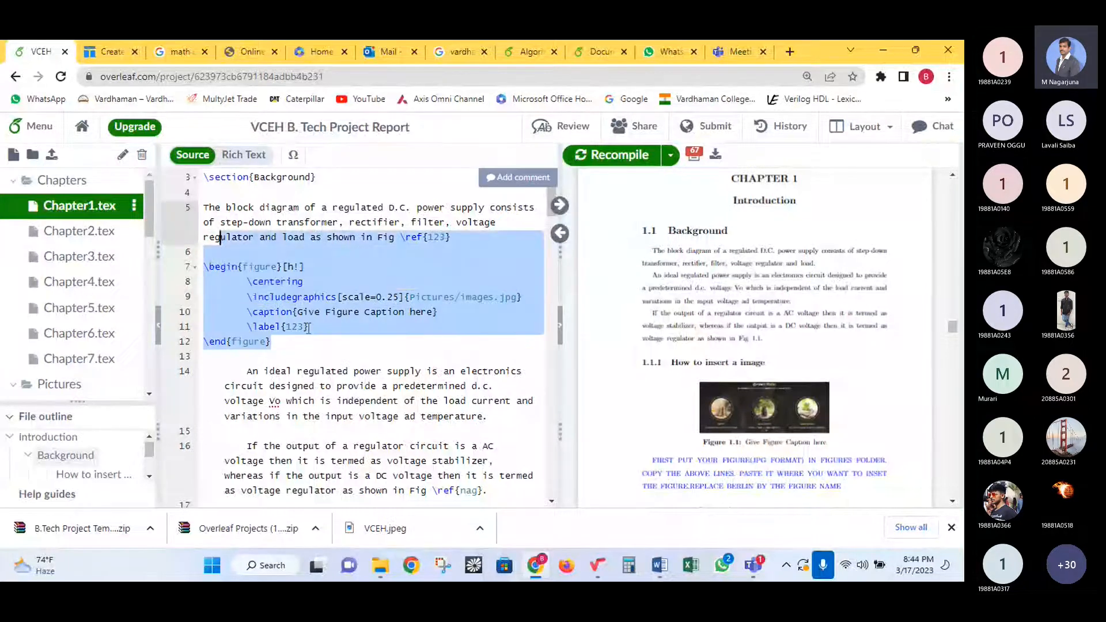
{"action": "scroll", "coordinate": [221, 245], "scroll_direction": "down", "scroll_amount": 4}
{"action": "left_click_drag", "start_coordinate": [290, 415], "coordinate": [206, 324]}
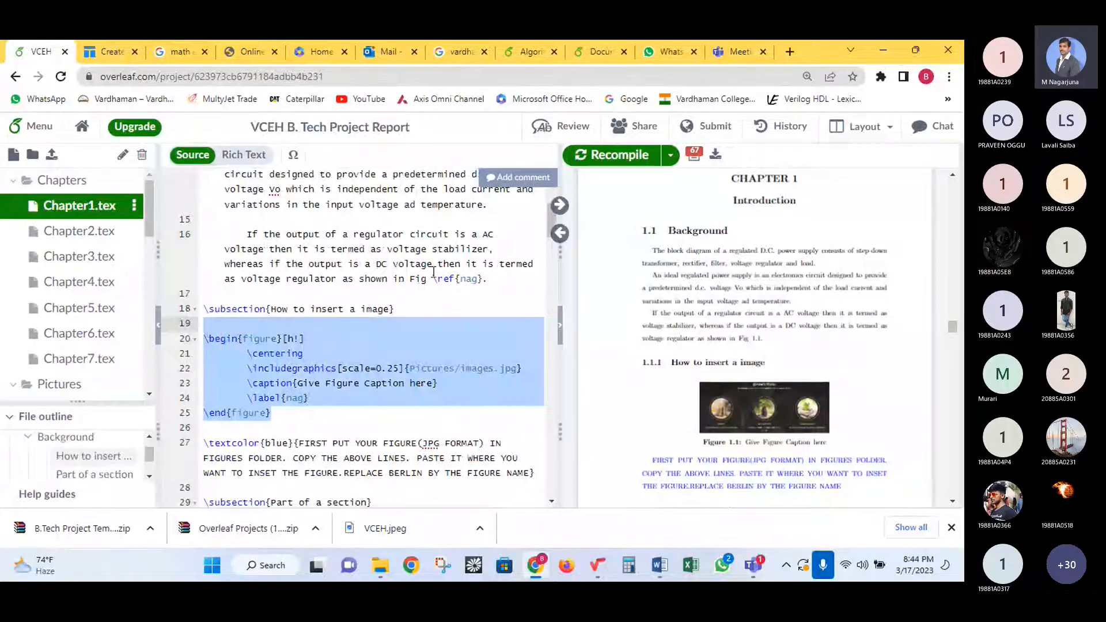
{"action": "left_click", "coordinate": [611, 155]}
- Follow the Fig 1.2 link in the PDF to the second figure and select \ref{nag} on line 16
{"action": "scroll", "coordinate": [477, 273], "scroll_direction": "up", "scroll_amount": 2}
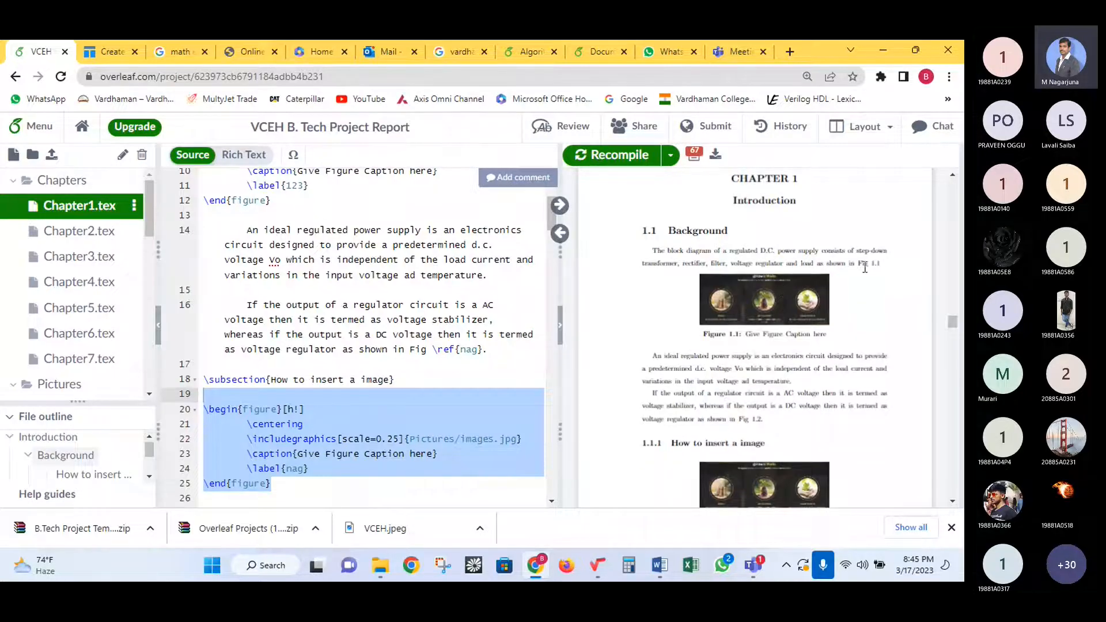
{"action": "left_click", "coordinate": [759, 424]}
{"action": "scroll", "coordinate": [763, 392], "scroll_direction": "up", "scroll_amount": 3}
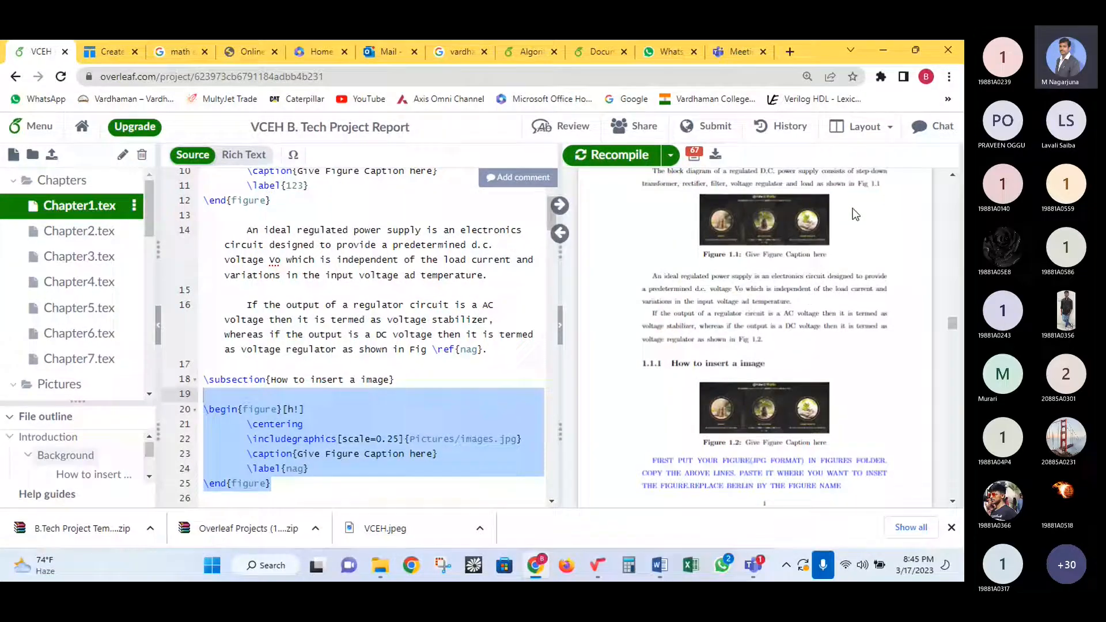
{"action": "left_click", "coordinate": [344, 206]}
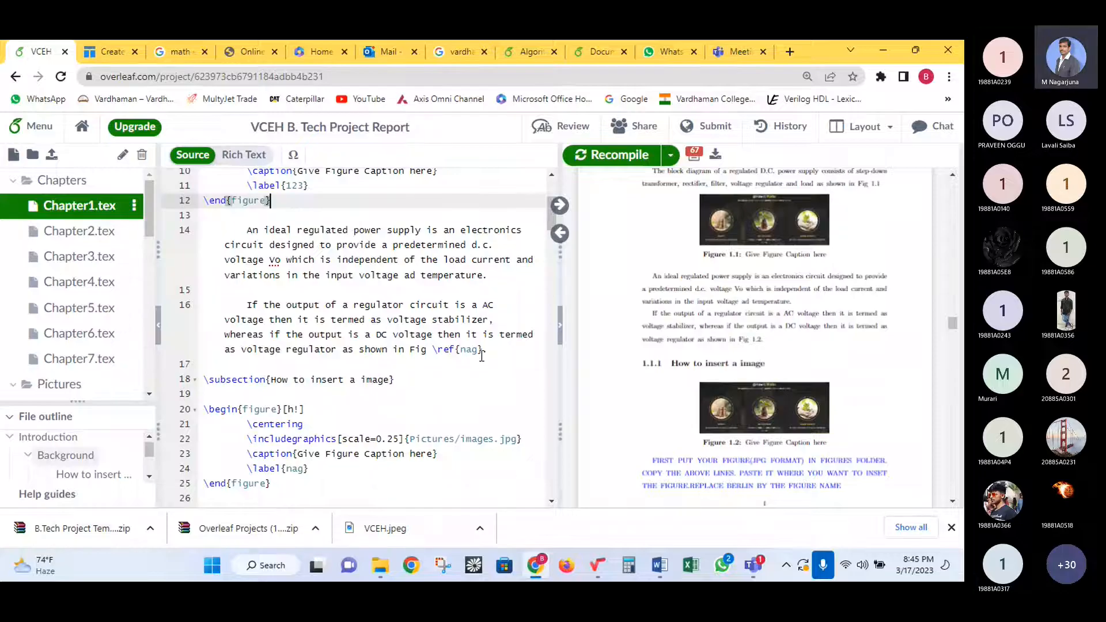
{"action": "left_click", "coordinate": [480, 351]}
{"action": "left_click_drag", "start_coordinate": [483, 350], "coordinate": [435, 350]}
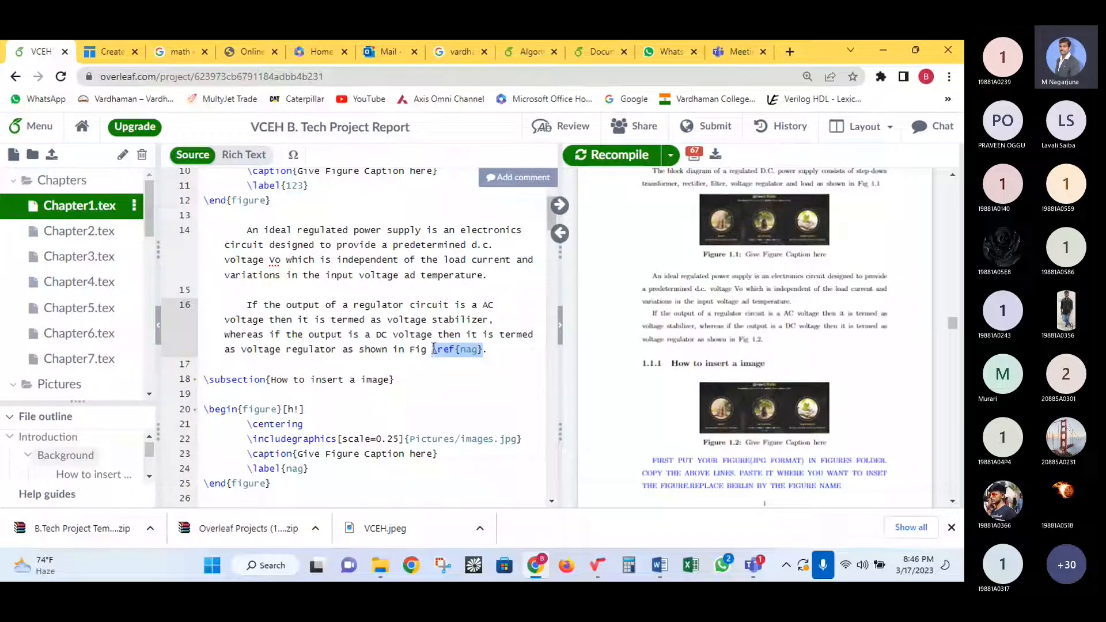
- Find the comparison table and select its label name 'results'
{"action": "scroll", "coordinate": [402, 371], "scroll_direction": "down", "scroll_amount": 5}
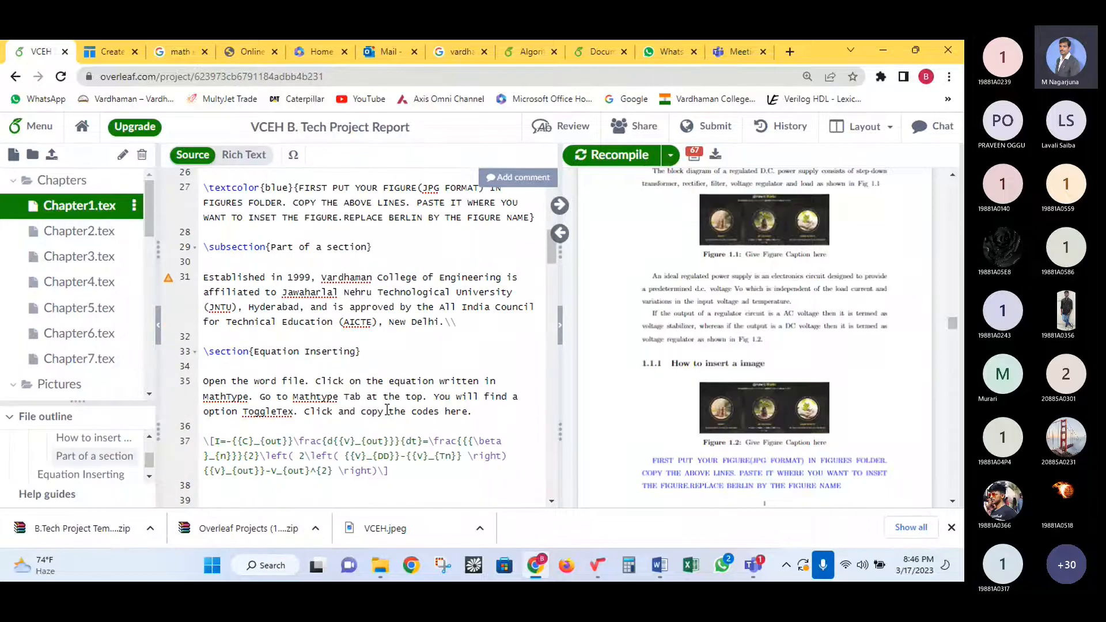
{"action": "scroll", "coordinate": [387, 409], "scroll_direction": "down", "scroll_amount": 8}
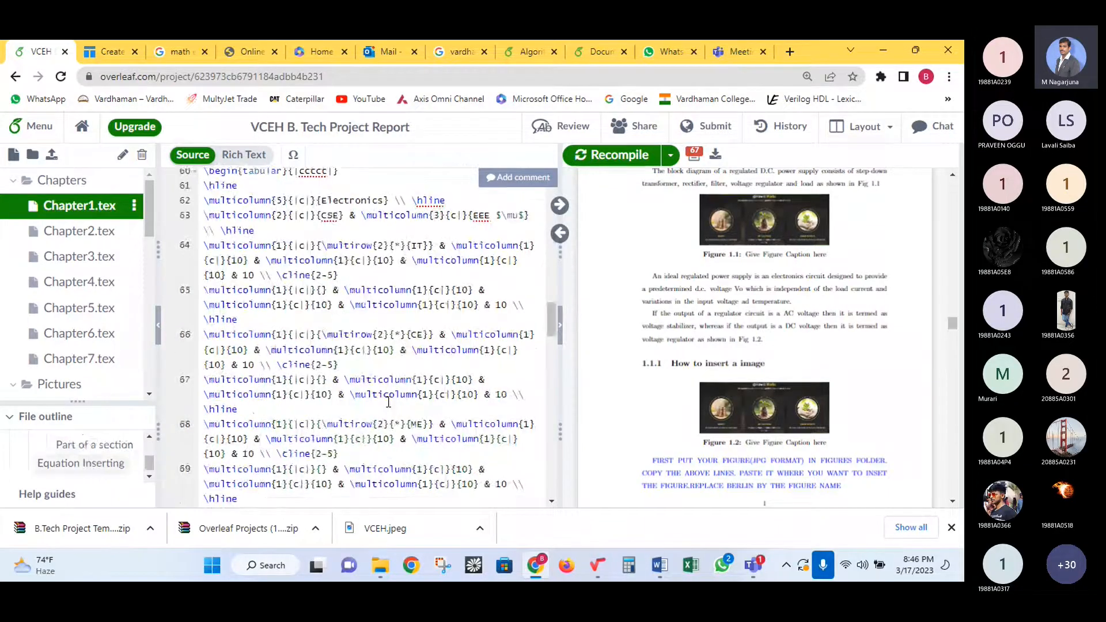
{"action": "scroll", "coordinate": [265, 322], "scroll_direction": "down", "scroll_amount": 6}
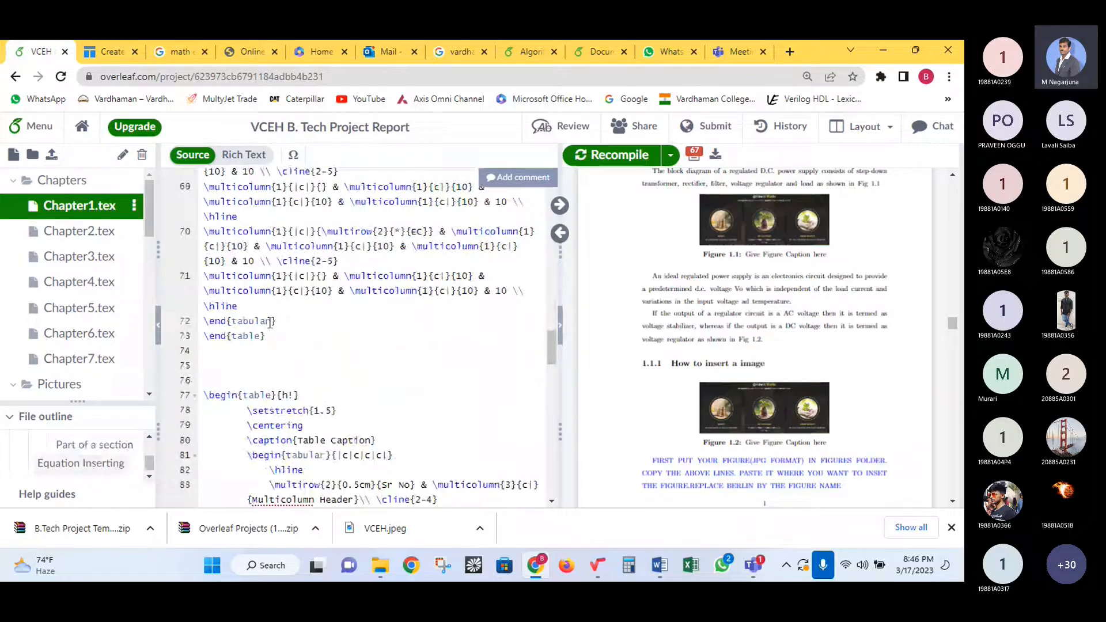
{"action": "scroll", "coordinate": [280, 332], "scroll_direction": "up", "scroll_amount": 3}
{"action": "scroll", "coordinate": [280, 333], "scroll_direction": "up", "scroll_amount": 5}
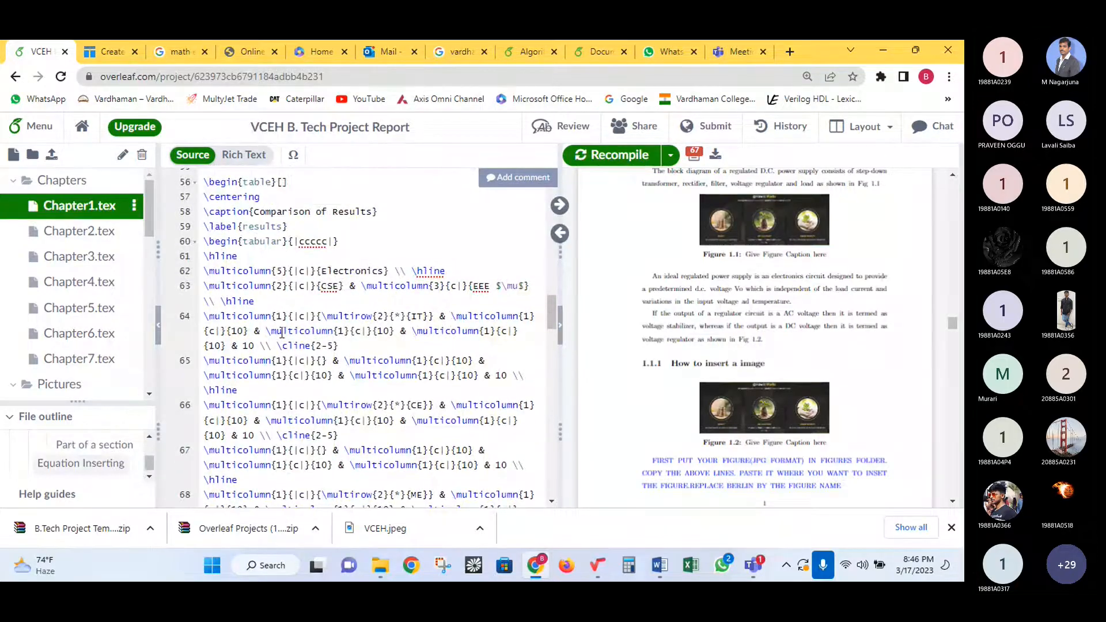
{"action": "double_click", "coordinate": [267, 298]}
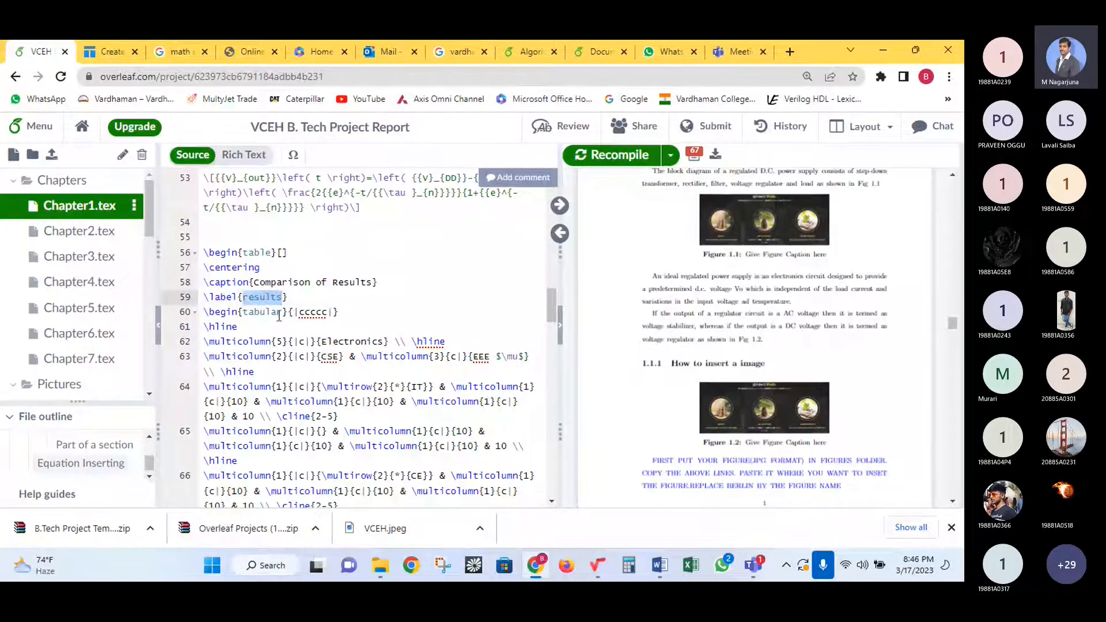
{"action": "scroll", "coordinate": [282, 313], "scroll_direction": "up", "scroll_amount": 2}
{"action": "scroll", "coordinate": [284, 314], "scroll_direction": "up", "scroll_amount": 3}
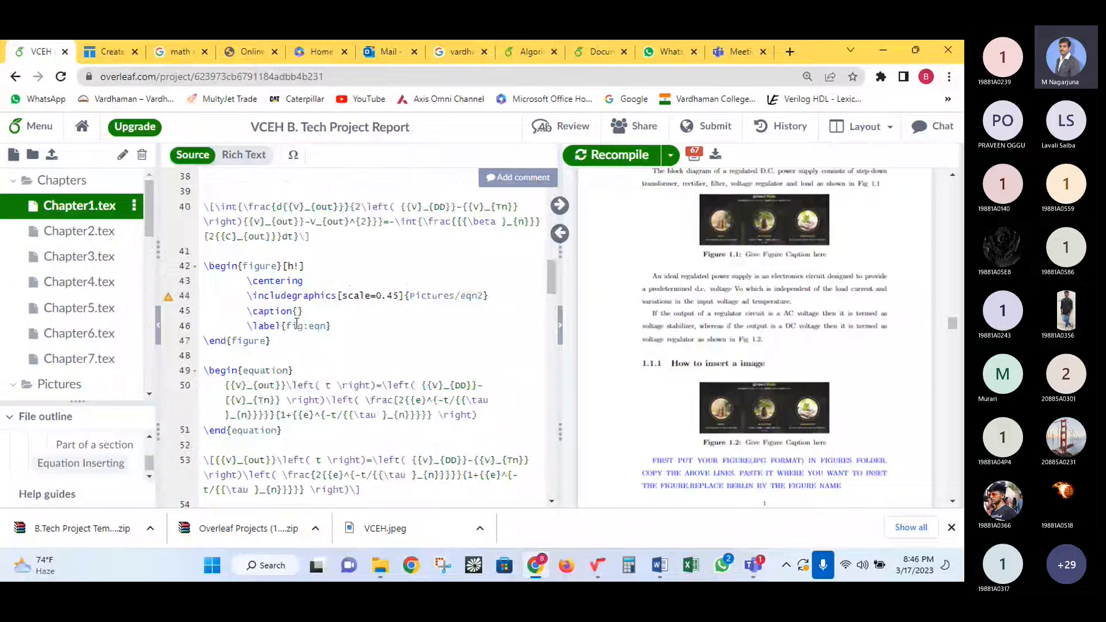
- End line 35 with 'as shown in Table \ref{results}' and recompile
{"action": "left_click", "coordinate": [467, 253]}
{"action": "key", "text": "BackSpace"}
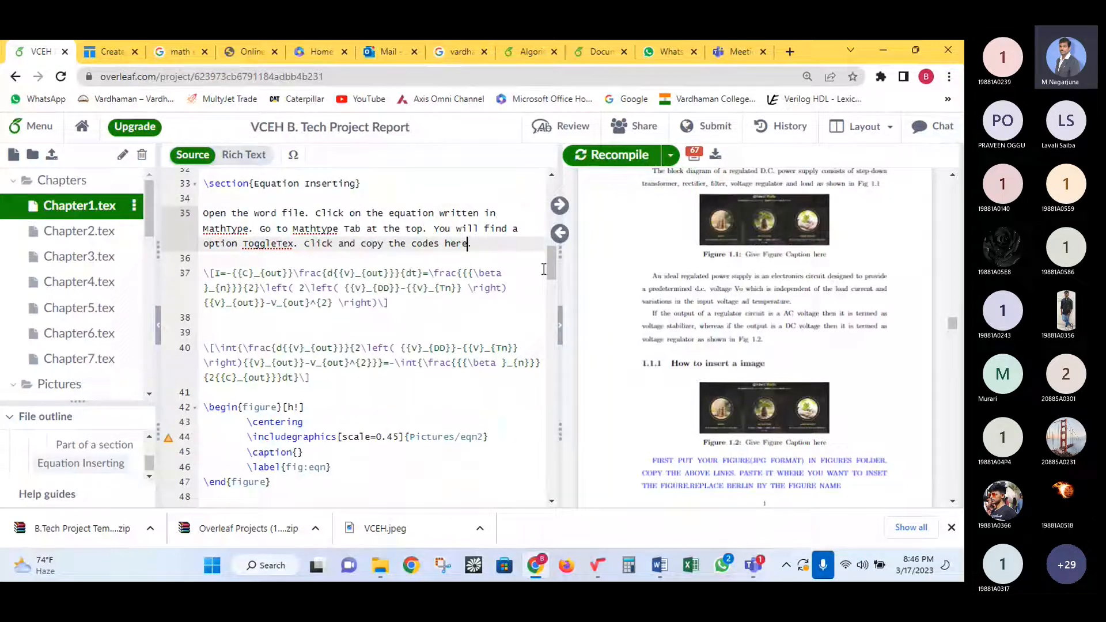
{"action": "type", "text": "as sh"}
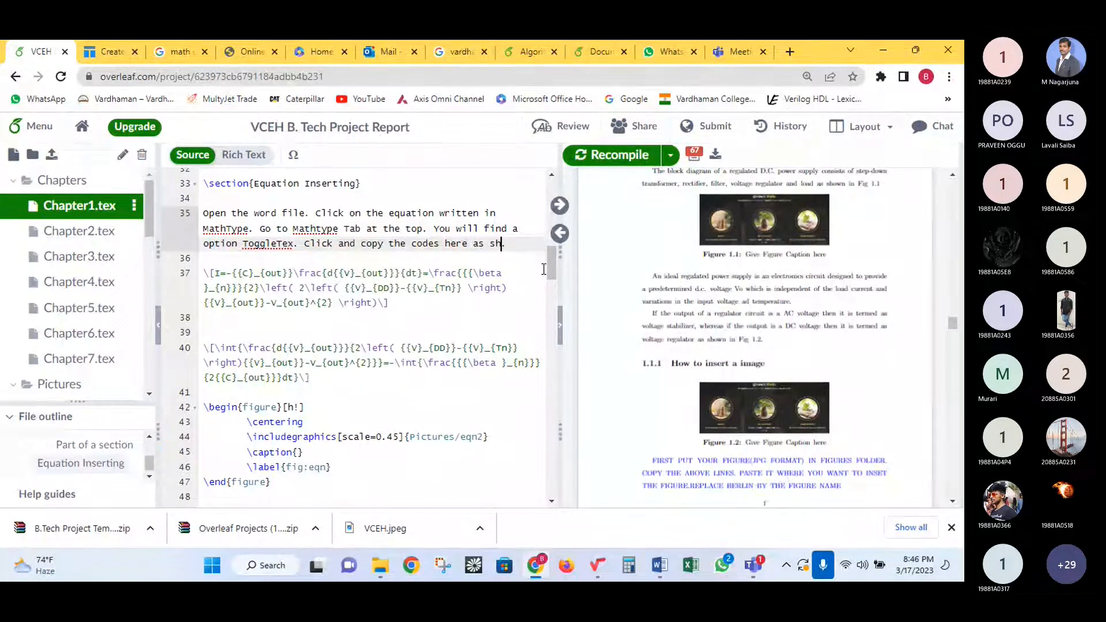
{"action": "type", "text": "own in T"}
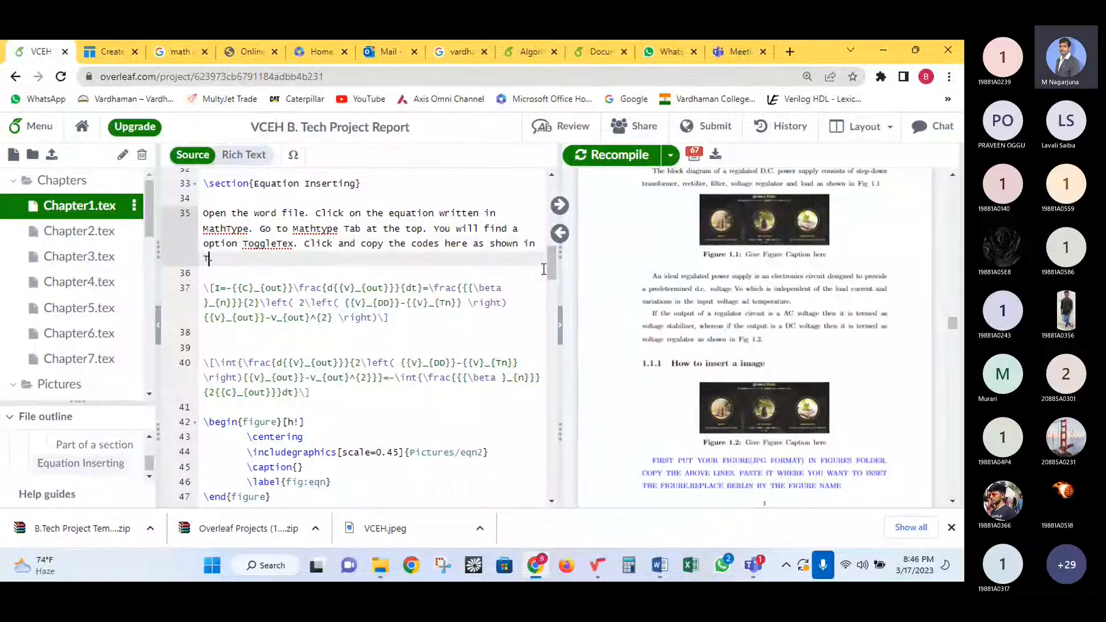
{"action": "type", "text": "able \ref"}
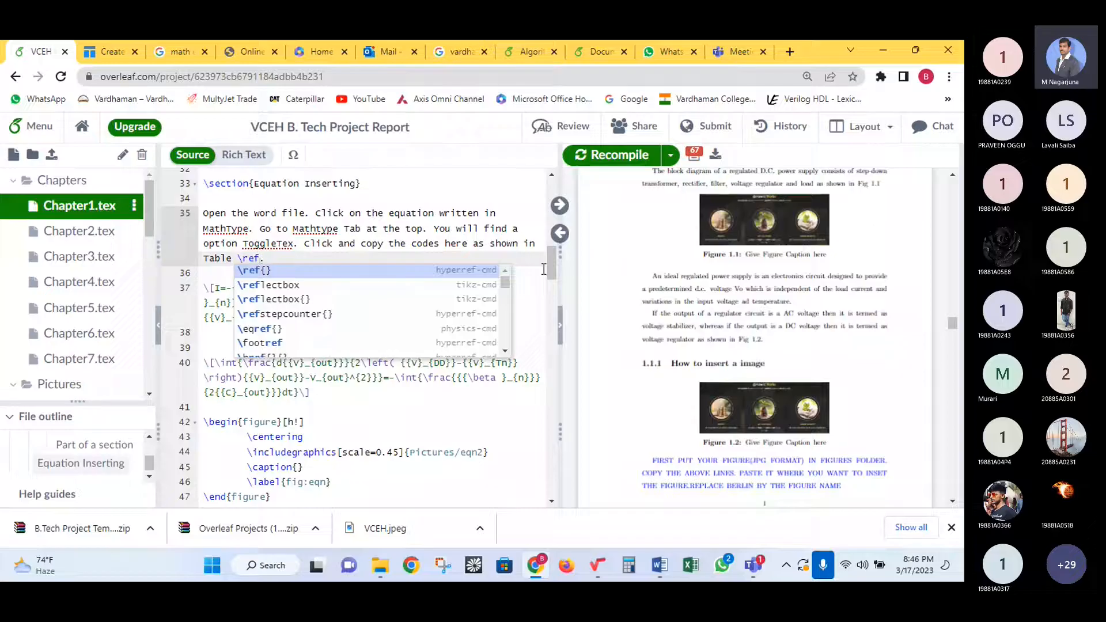
{"action": "type", "text": "{"}
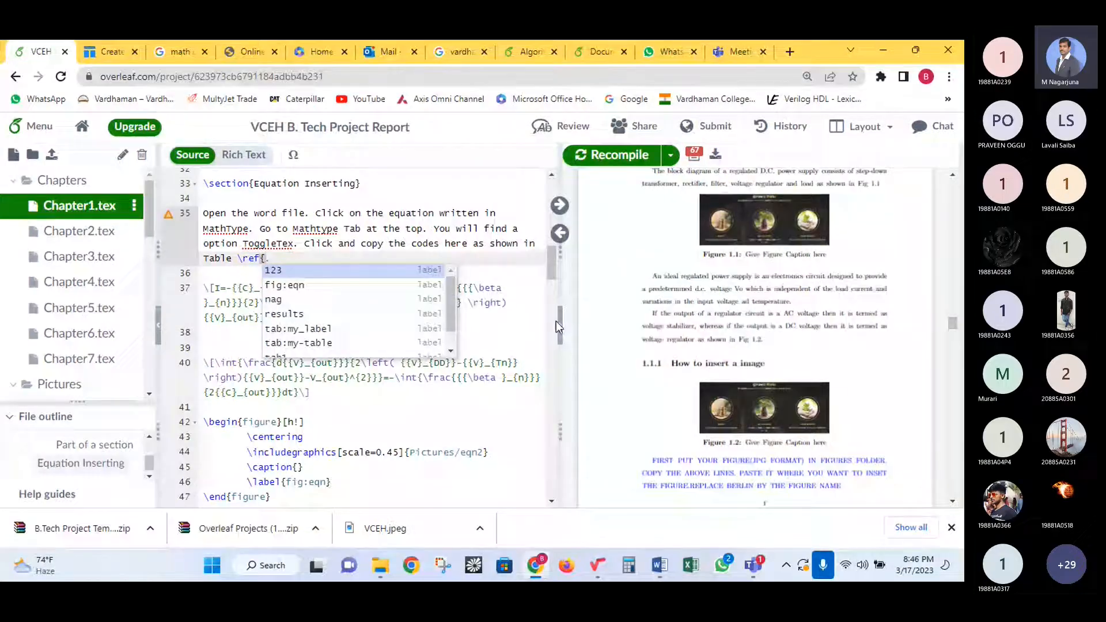
{"action": "key", "text": "Down"}
{"action": "key", "text": "Down"}
{"action": "key", "text": "Down"}
{"action": "key", "text": "Return"}
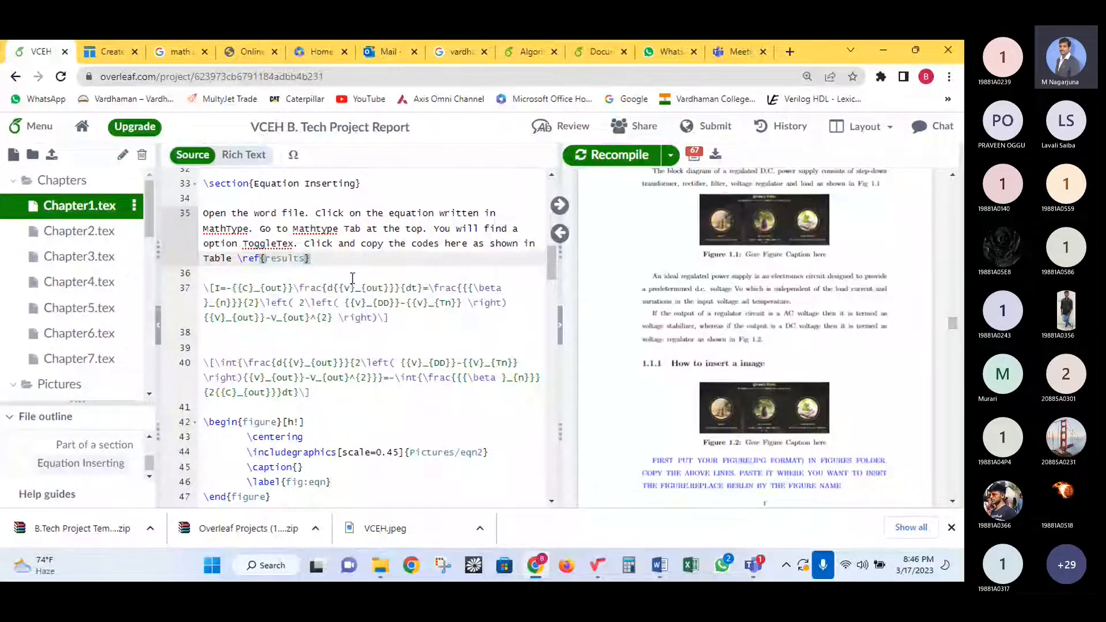
{"action": "left_click", "coordinate": [585, 160]}
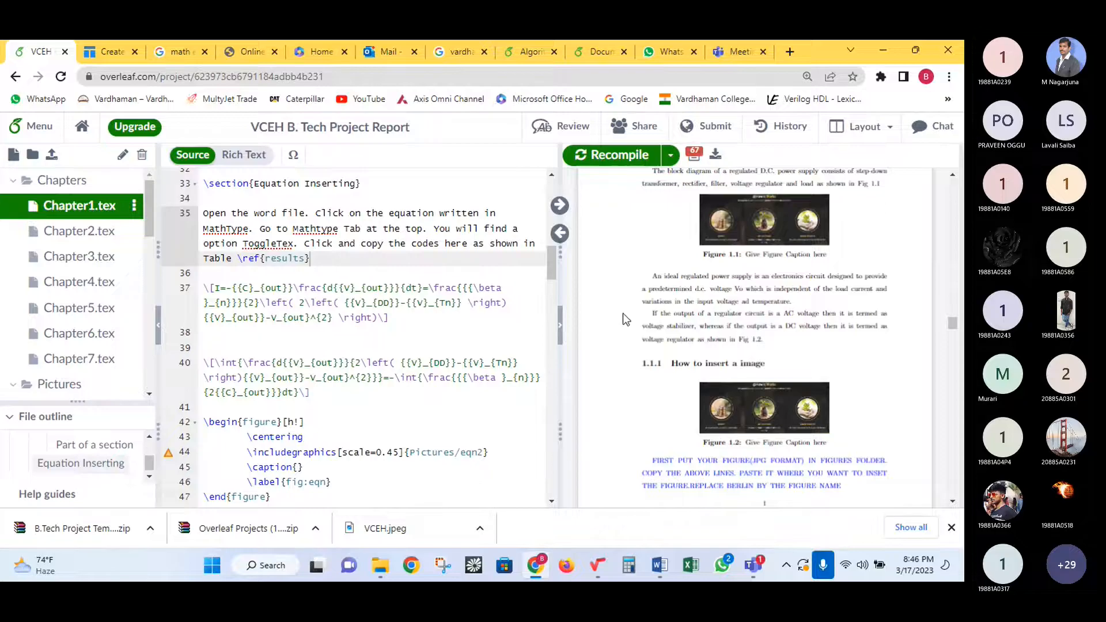
{"action": "scroll", "coordinate": [732, 351], "scroll_direction": "down", "scroll_amount": 7}
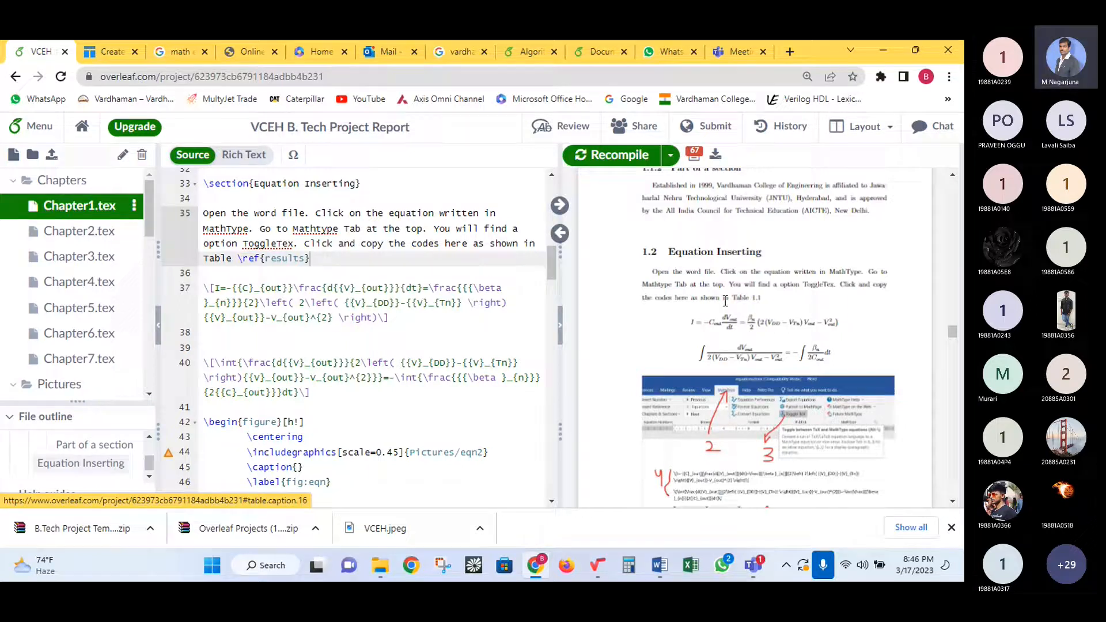
{"action": "left_click_drag", "start_coordinate": [732, 298], "coordinate": [757, 301]}
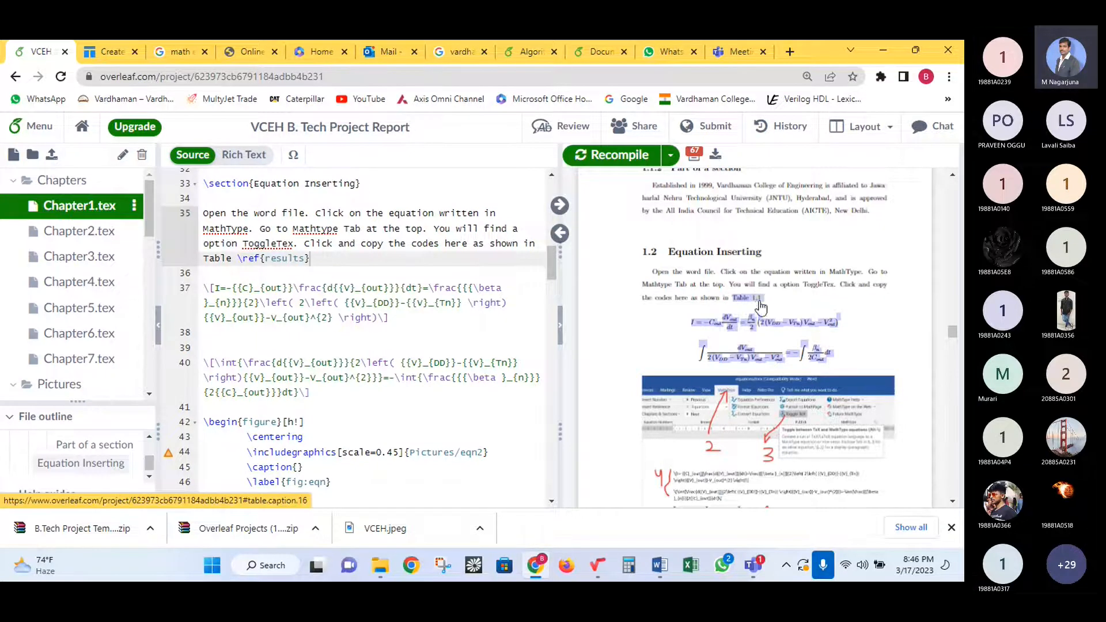
{"action": "left_click", "coordinate": [779, 296]}
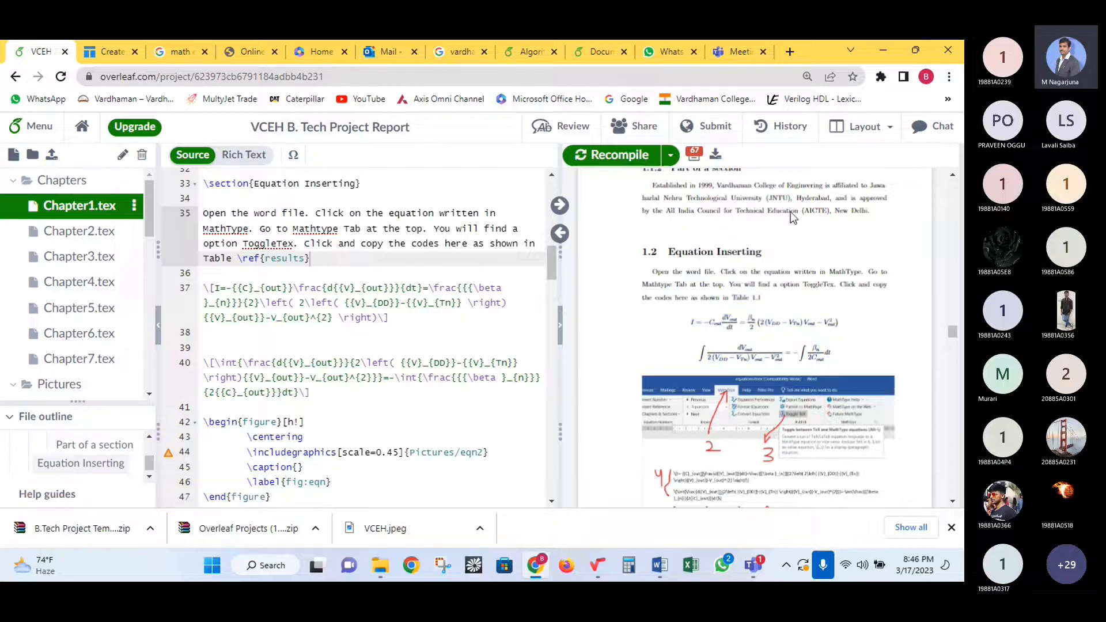
{"action": "mouse_move", "coordinate": [714, 215]}
{"action": "scroll", "coordinate": [769, 311], "scroll_direction": "down", "scroll_amount": 3}
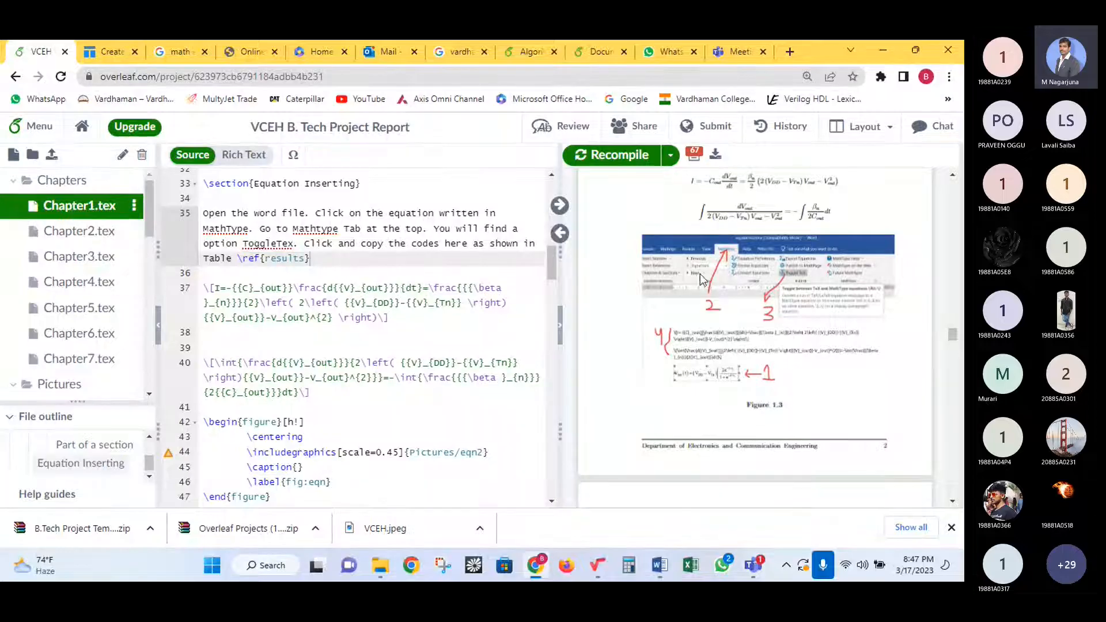
{"action": "scroll", "coordinate": [886, 277], "scroll_direction": "up", "scroll_amount": 3}
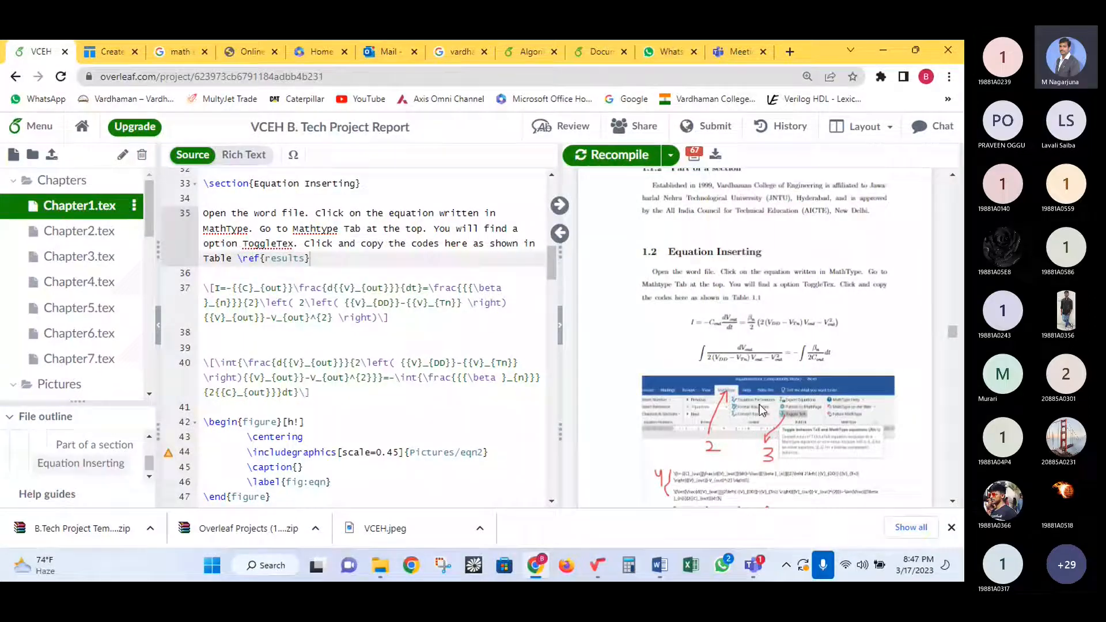
{"action": "scroll", "coordinate": [763, 413], "scroll_direction": "down", "scroll_amount": 3}
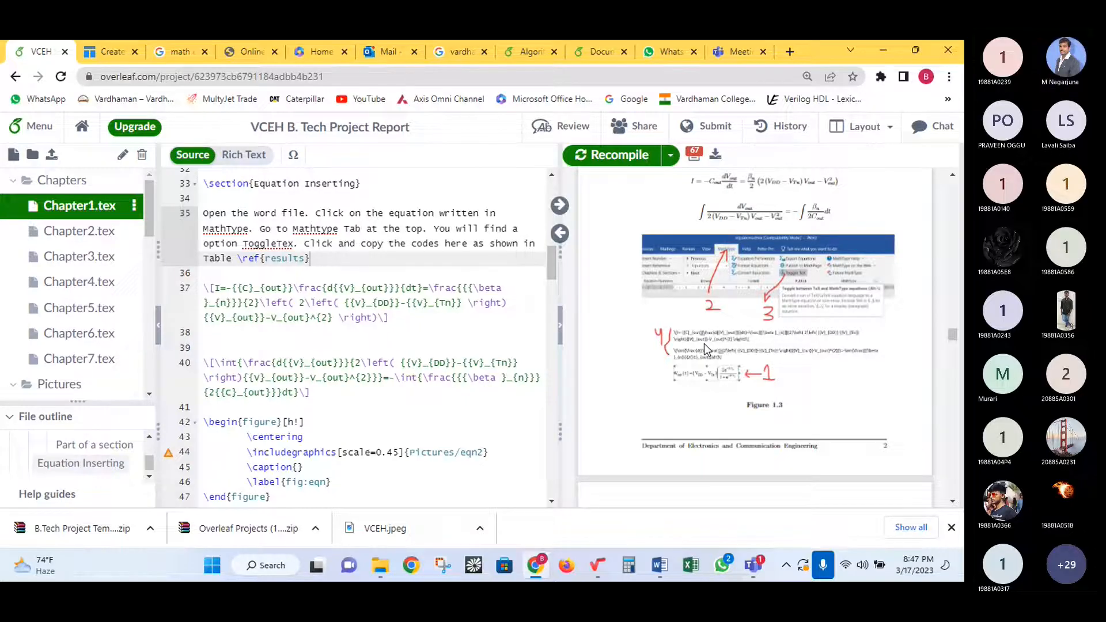
{"action": "left_click", "coordinate": [335, 313]}
{"action": "left_click", "coordinate": [322, 275]}
{"action": "left_click_drag", "start_coordinate": [323, 275], "coordinate": [320, 409]}
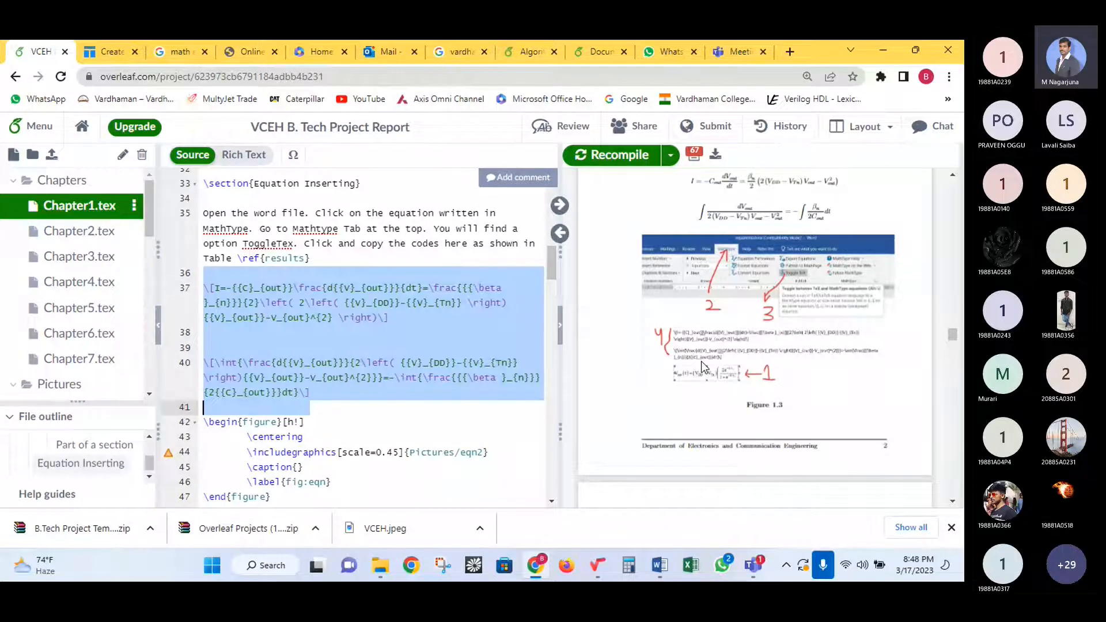
- Review the Table 1.1 and Figure 1.2 captions in the PDF, then open reference.bib
{"action": "scroll", "coordinate": [790, 347], "scroll_direction": "up", "scroll_amount": 3}
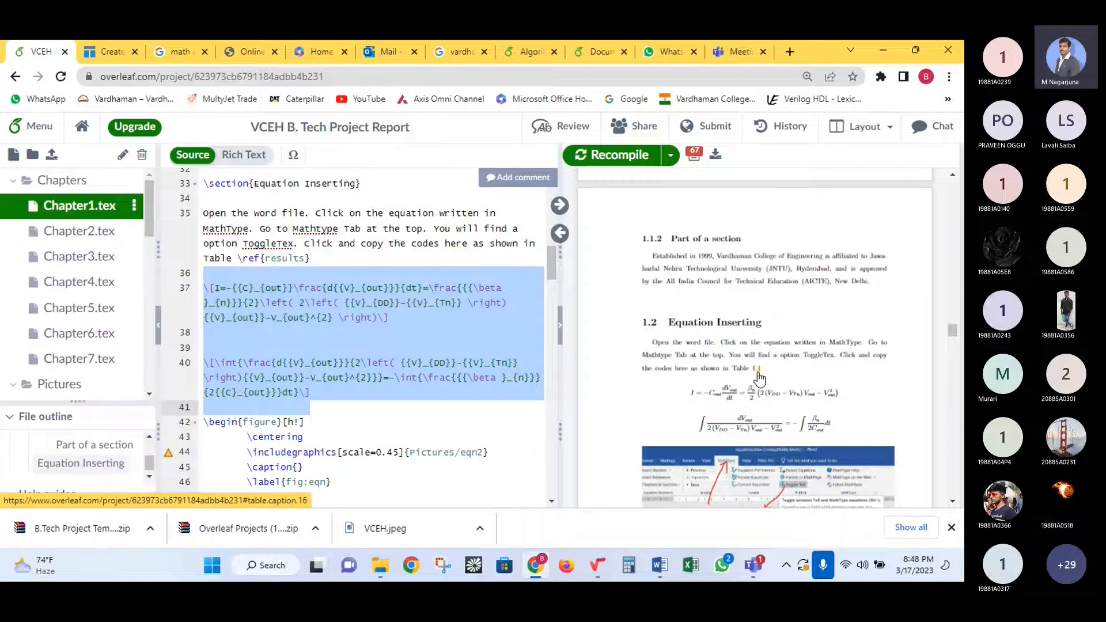
{"action": "left_click", "coordinate": [761, 376]}
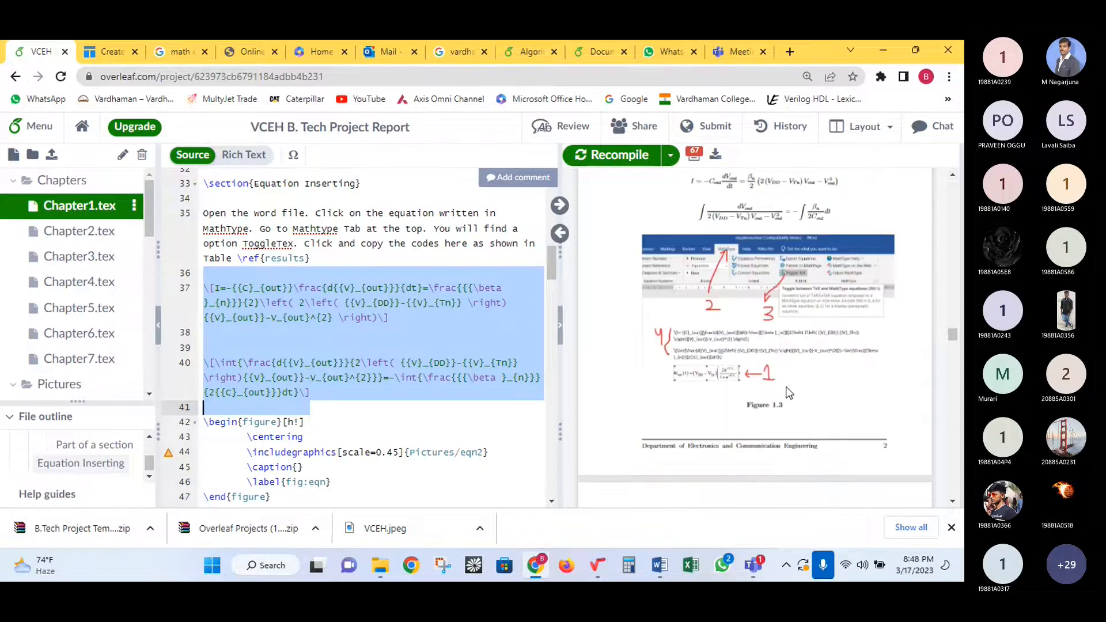
{"action": "left_click_drag", "start_coordinate": [711, 316], "coordinate": [825, 322]}
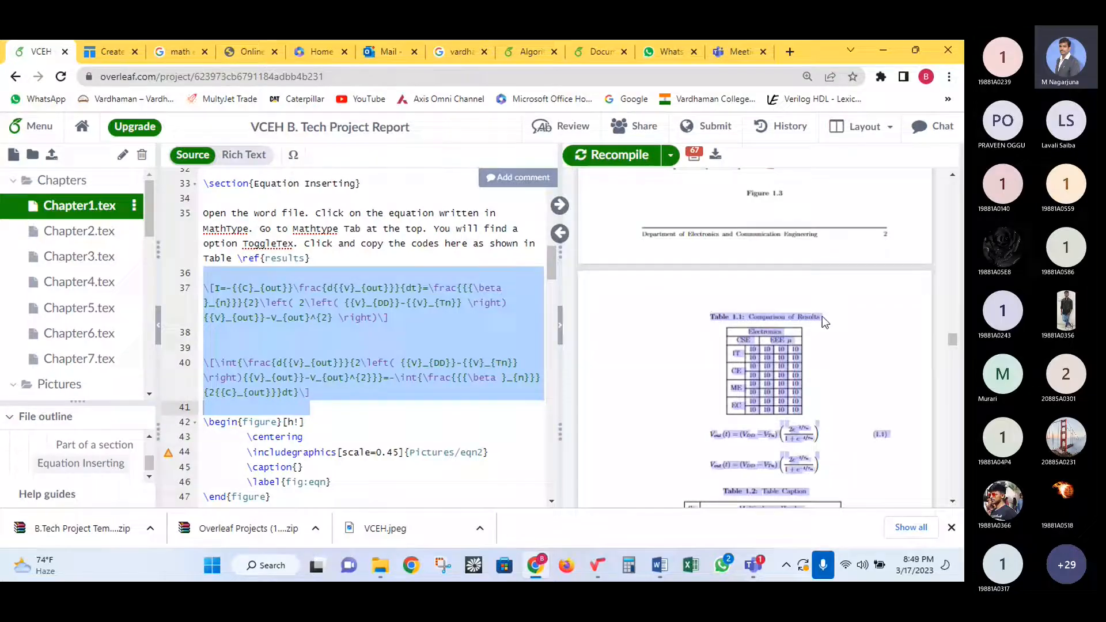
{"action": "left_click", "coordinate": [742, 320]}
{"action": "scroll", "coordinate": [783, 353], "scroll_direction": "up", "scroll_amount": 4}
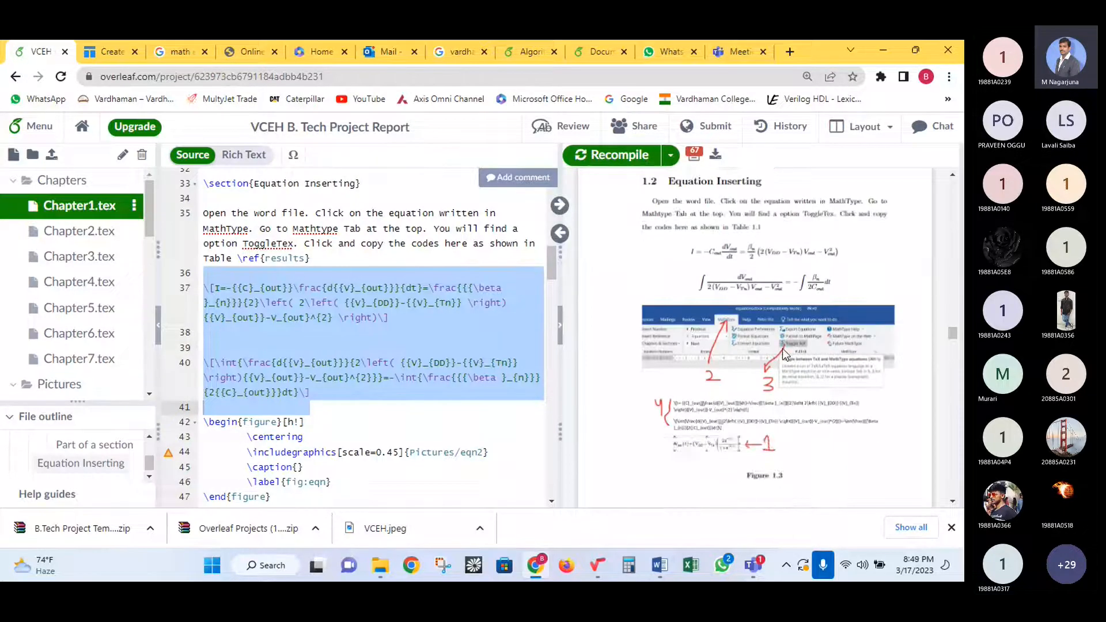
{"action": "scroll", "coordinate": [783, 348], "scroll_direction": "up", "scroll_amount": 5}
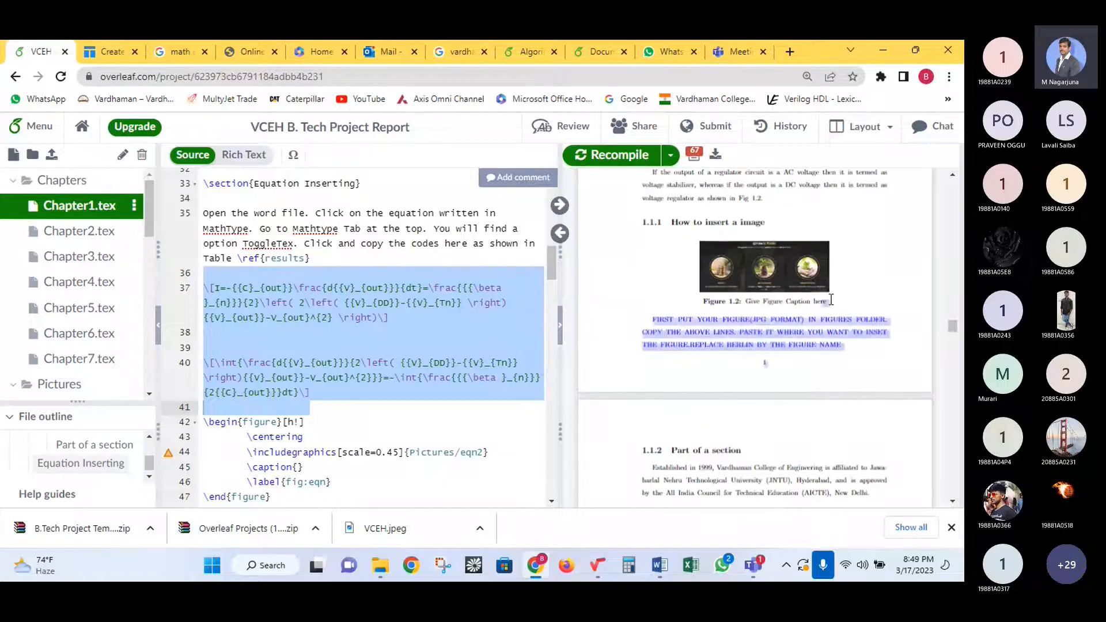
{"action": "left_click_drag", "start_coordinate": [704, 305], "coordinate": [795, 307]}
{"action": "scroll", "coordinate": [796, 307], "scroll_direction": "up", "scroll_amount": 2}
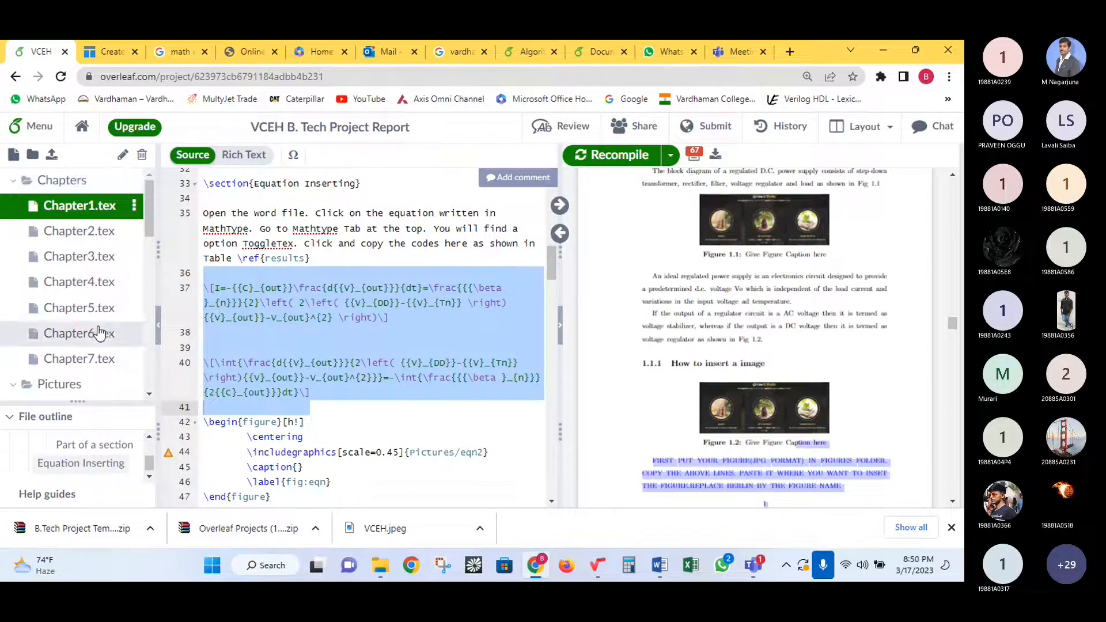
{"action": "scroll", "coordinate": [94, 338], "scroll_direction": "down", "scroll_amount": 10}
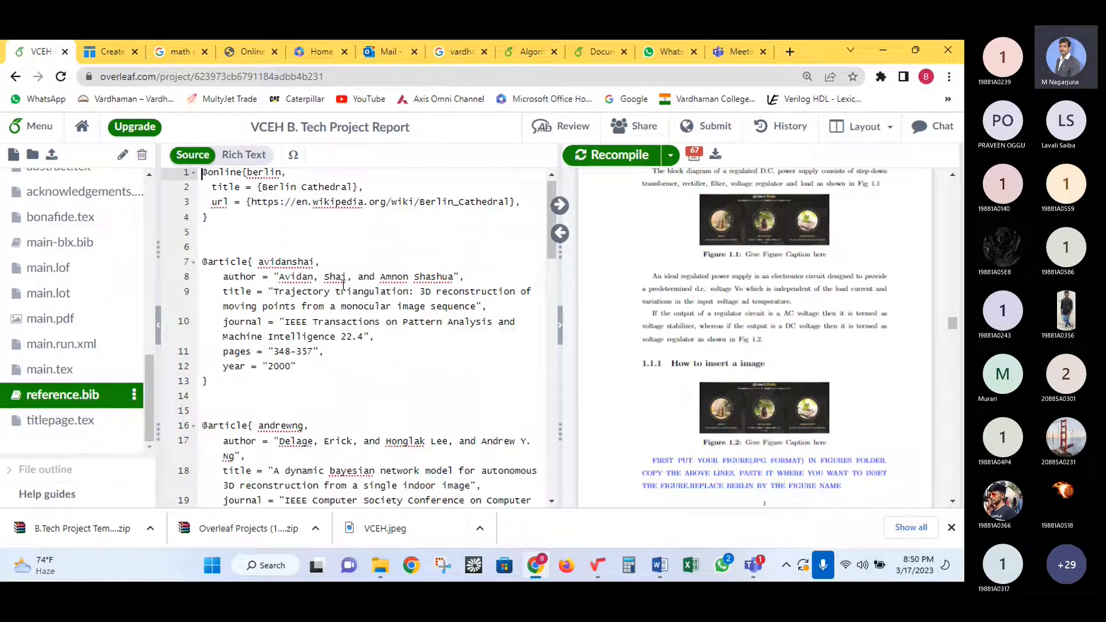
- Mark the blank line after the berlin entry, then search Google for 'vlsi design ieee'
{"action": "left_click", "coordinate": [286, 241]}
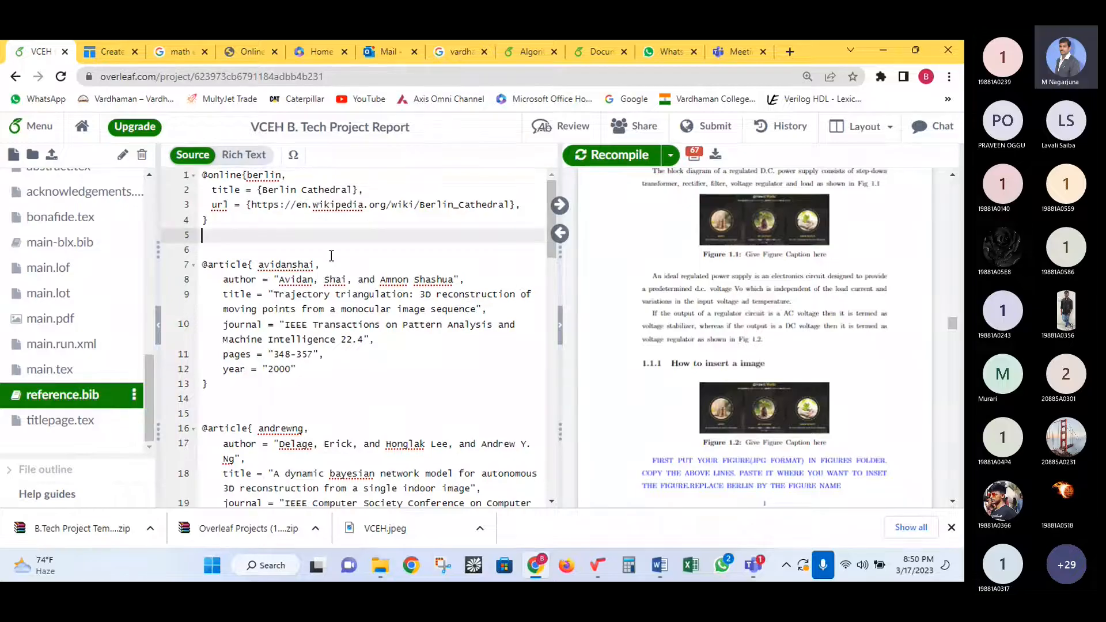
{"action": "left_click", "coordinate": [180, 52]}
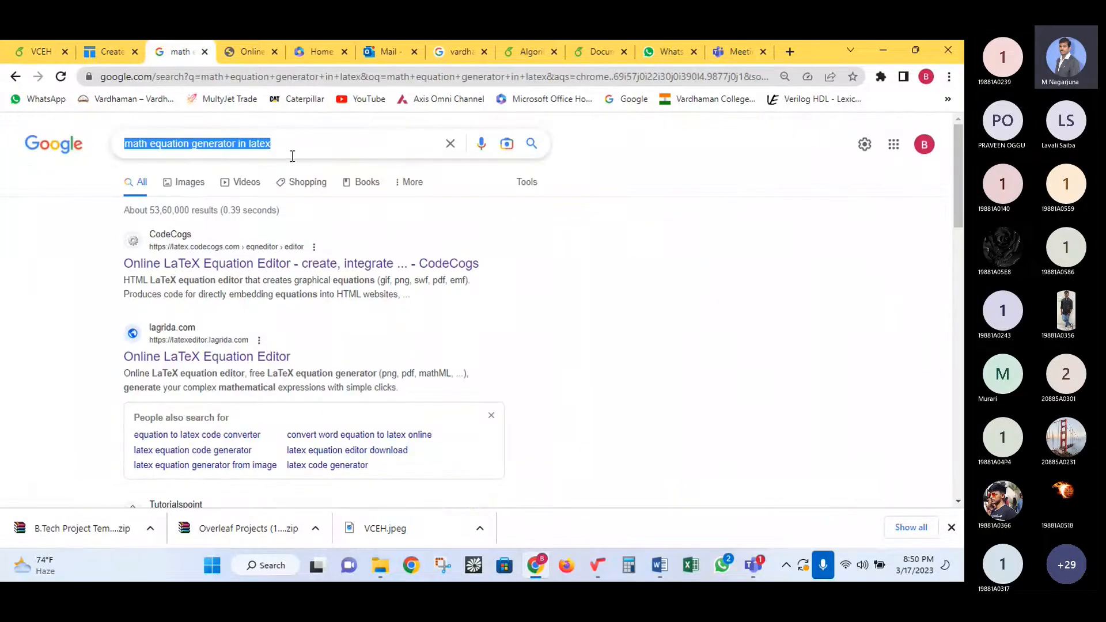
{"action": "type", "text": "vlsi"}
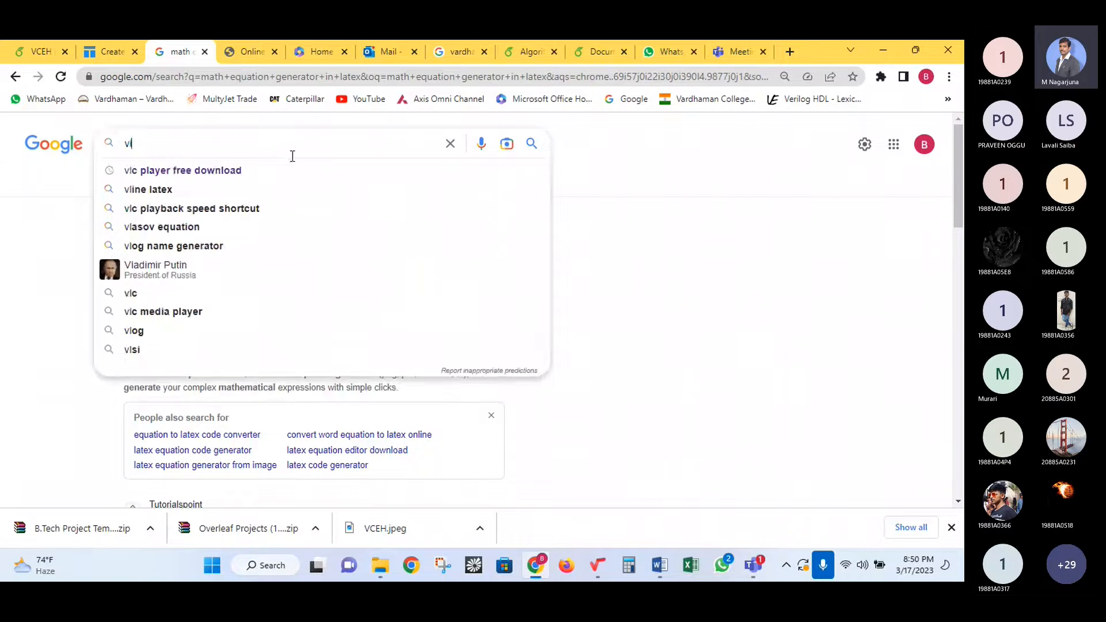
{"action": "key", "text": "BackSpace"}
{"action": "key", "text": "BackSpace"}
{"action": "key", "text": "BackSpace"}
{"action": "key", "text": "BackSpace"}
{"action": "type", "text": "vls"}
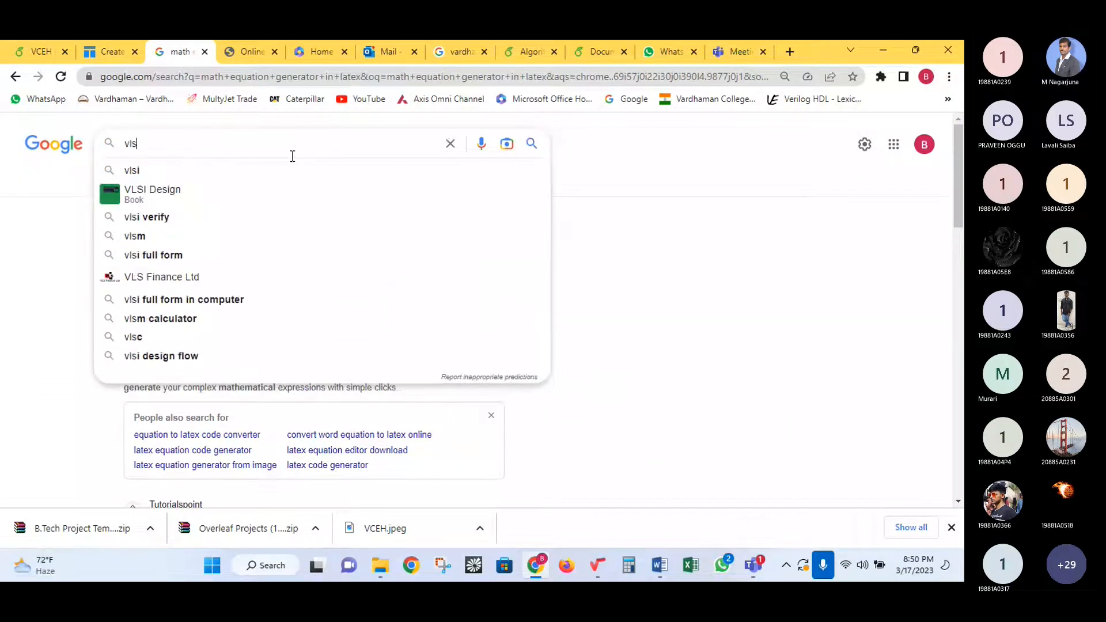
{"action": "type", "text": "i deign"}
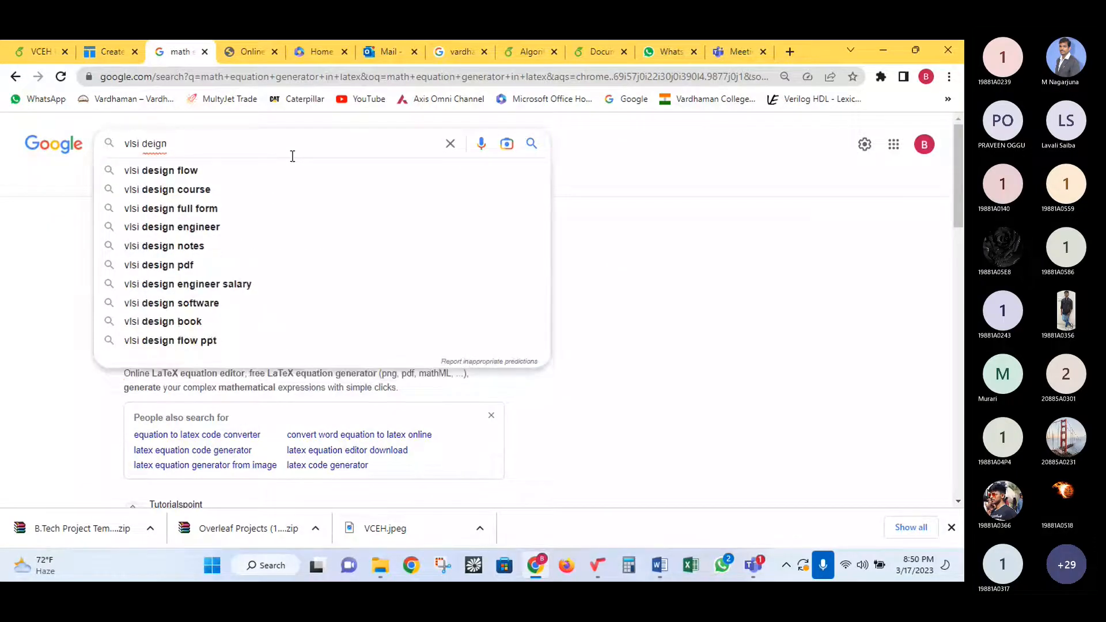
{"action": "key", "text": "BackSpace"}
{"action": "key", "text": "BackSpace"}
{"action": "key", "text": "BackSpace"}
{"action": "key", "text": "BackSpace"}
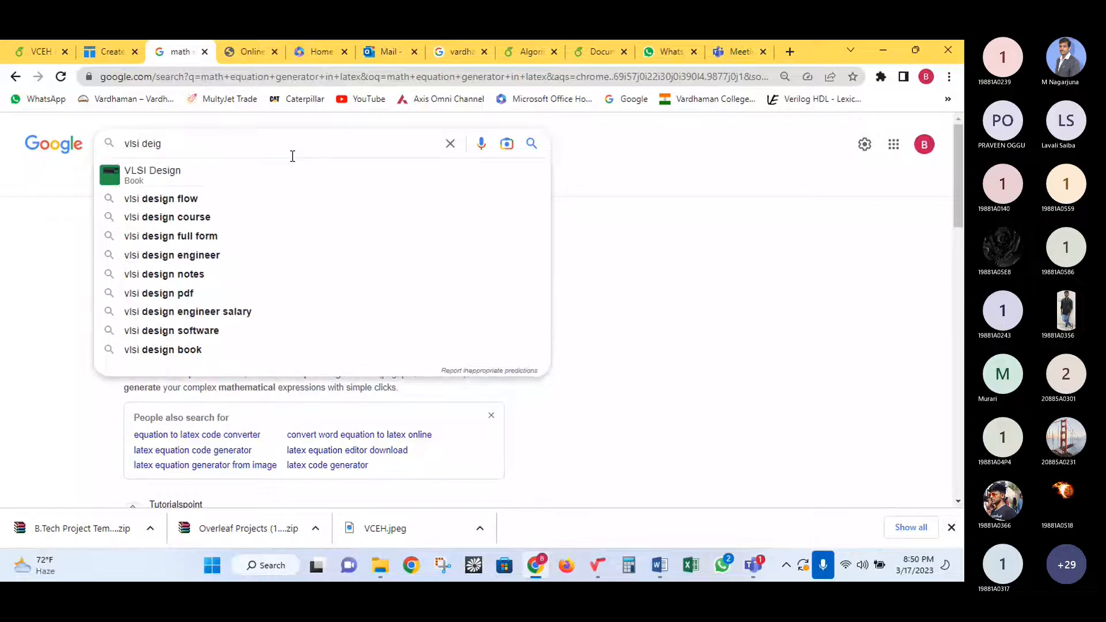
{"action": "type", "text": "si"}
{"action": "type", "text": "gn ieee"}
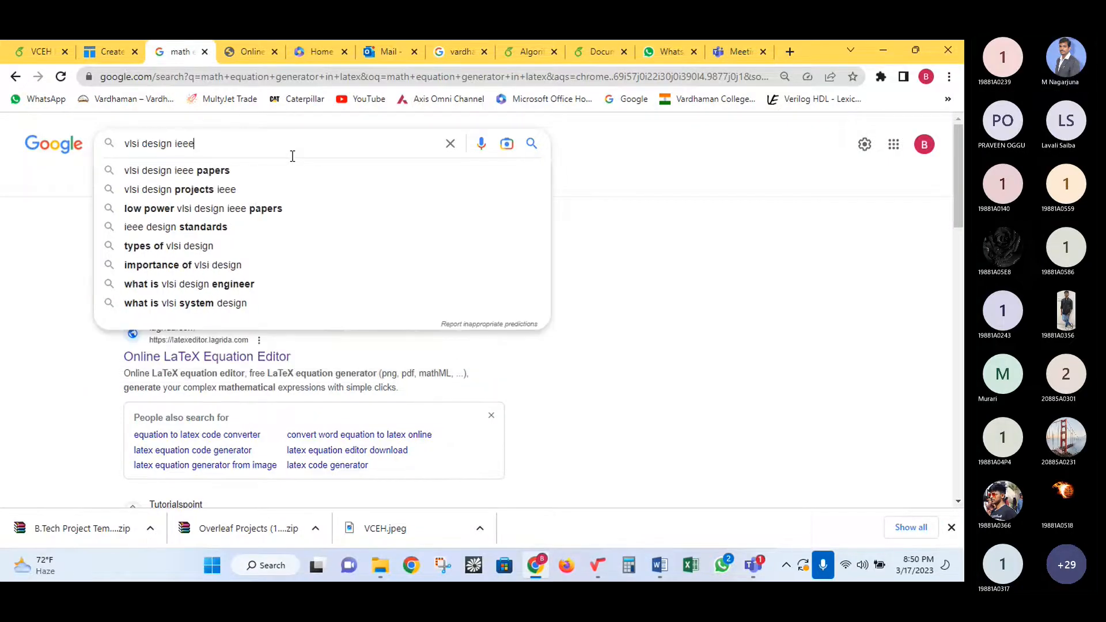
{"action": "key", "text": "Return"}
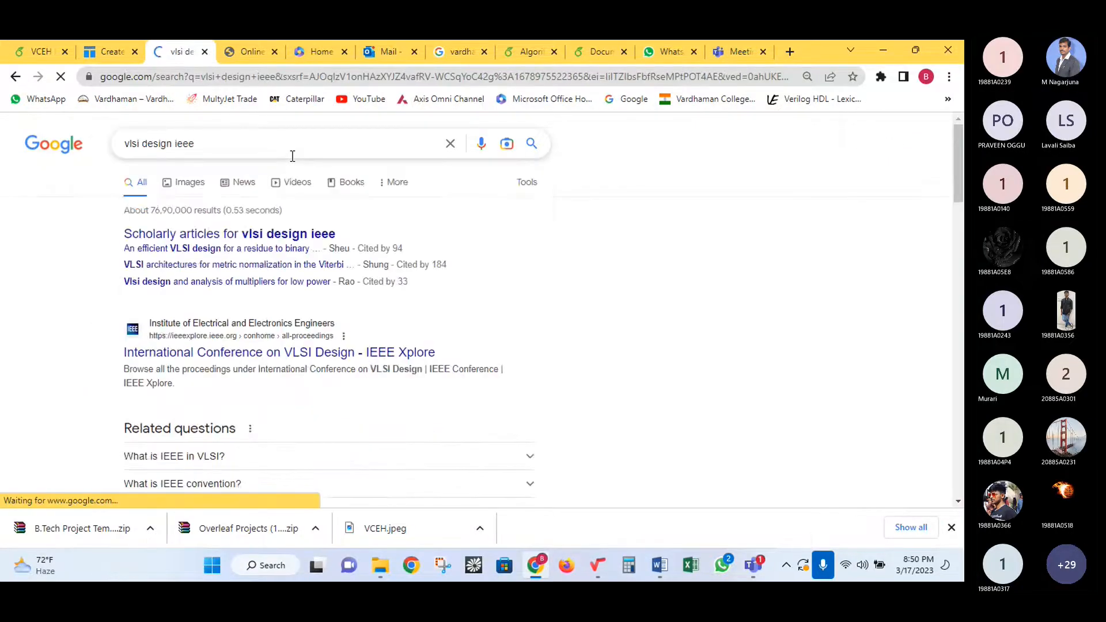
- Open IEEE Xplore's 2022 35th VLSI Design conference proceedings, then go back to all proceedings
{"action": "left_click", "coordinate": [330, 354]}
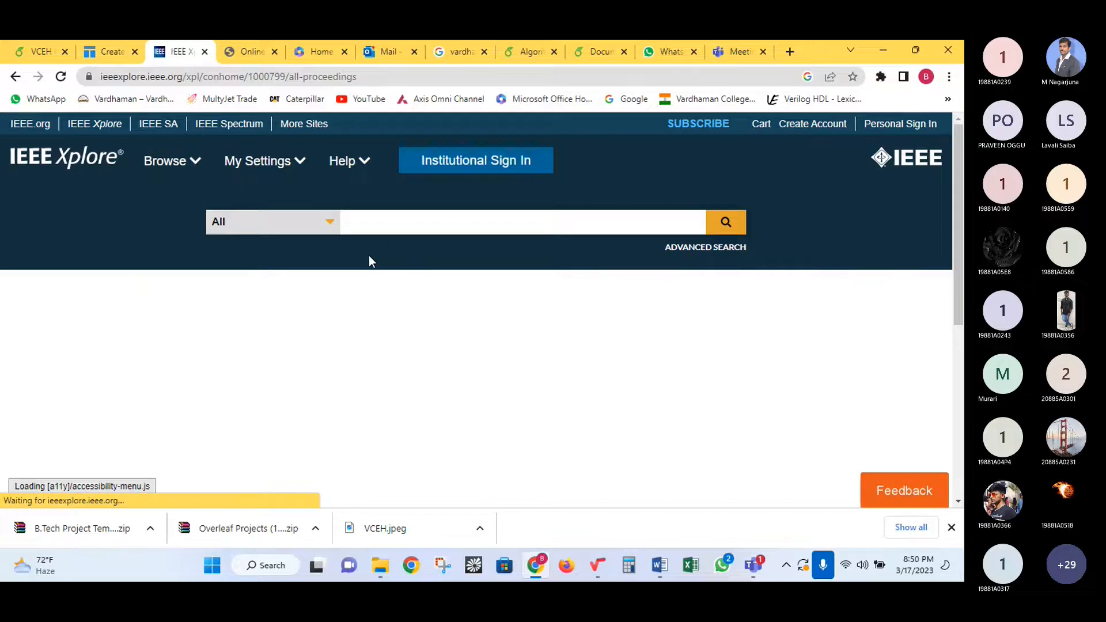
{"action": "scroll", "coordinate": [372, 259], "scroll_direction": "down", "scroll_amount": 2}
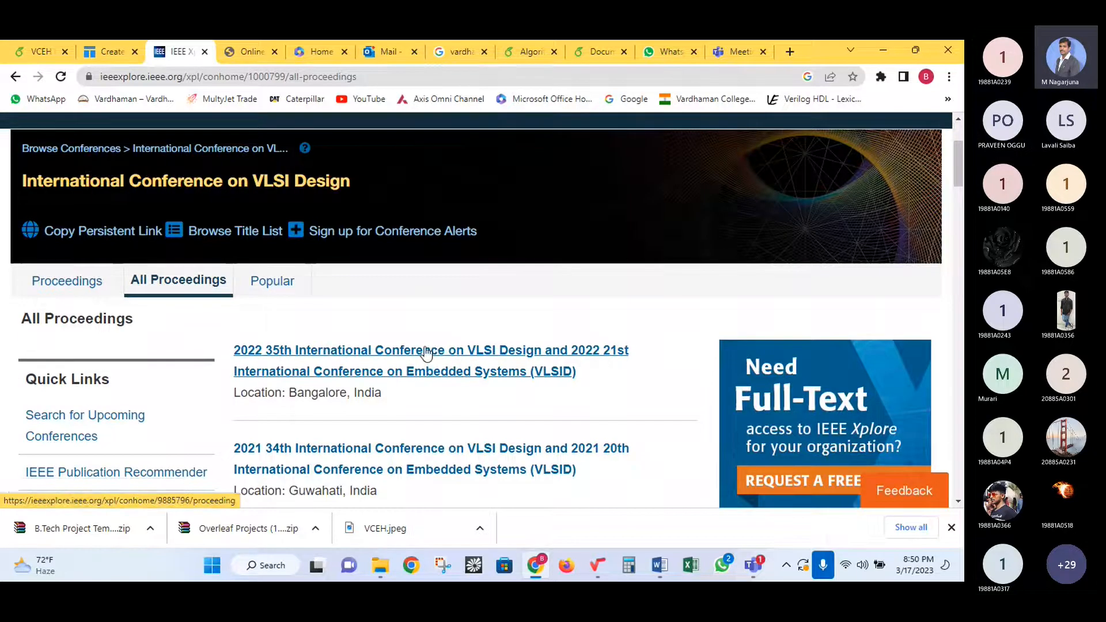
{"action": "left_click", "coordinate": [426, 351]}
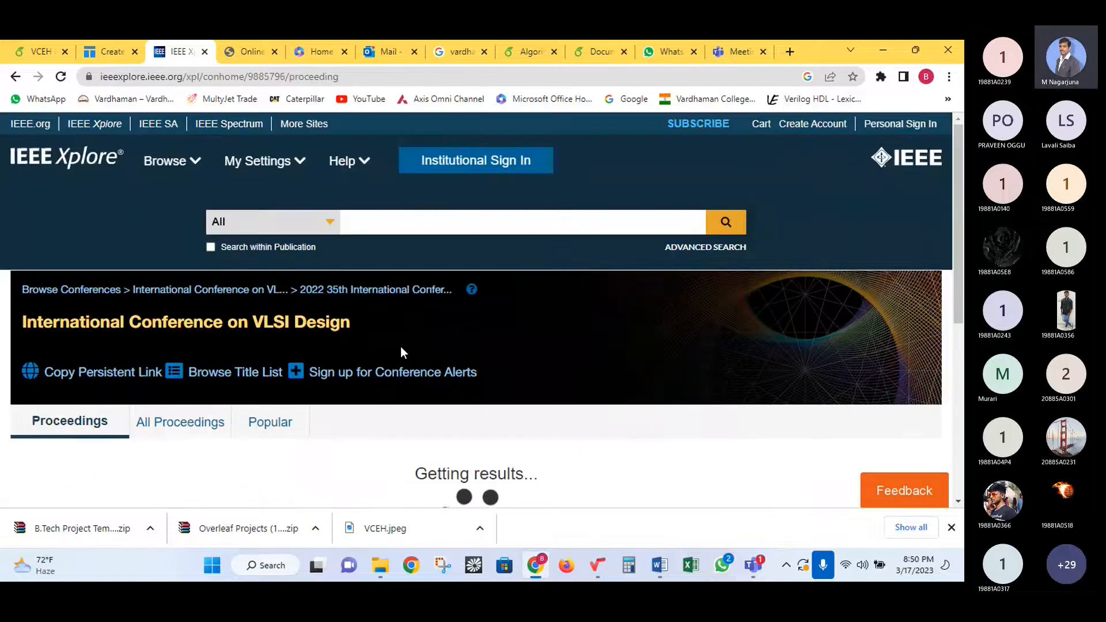
{"action": "scroll", "coordinate": [385, 344], "scroll_direction": "down", "scroll_amount": 2}
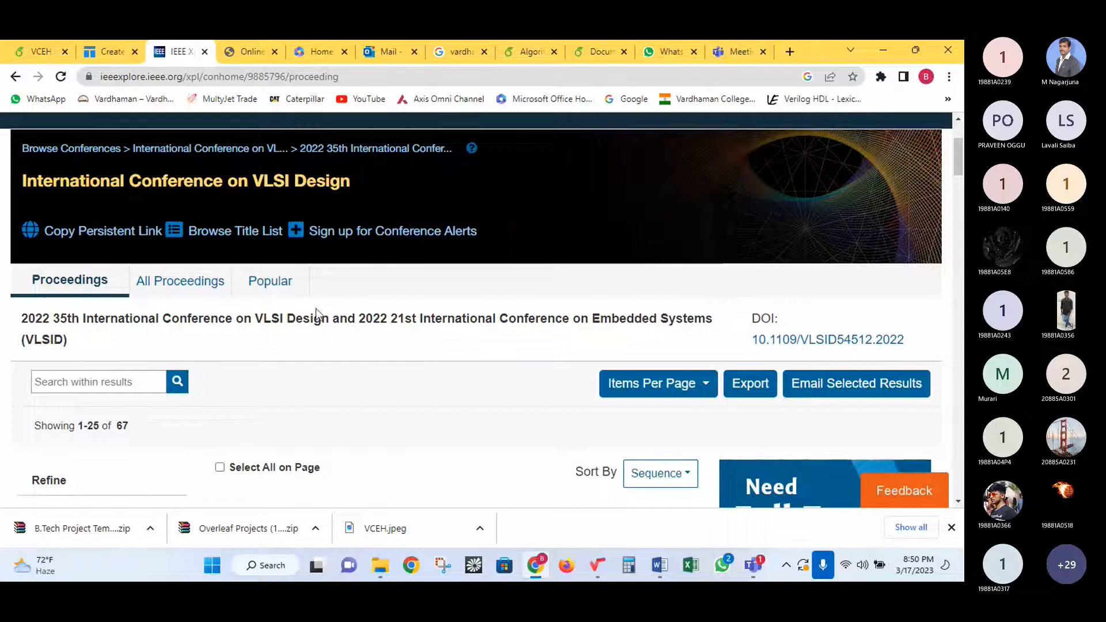
{"action": "left_click", "coordinate": [15, 77]}
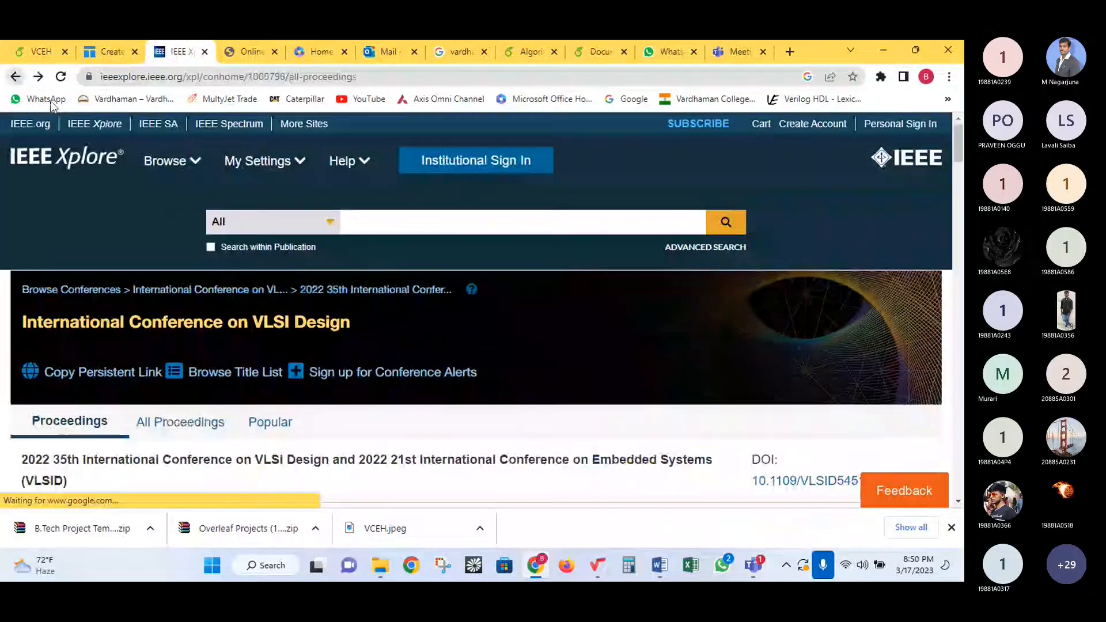
{"action": "scroll", "coordinate": [357, 265], "scroll_direction": "down", "scroll_amount": 6}
{"action": "scroll", "coordinate": [335, 278], "scroll_direction": "up", "scroll_amount": 6}
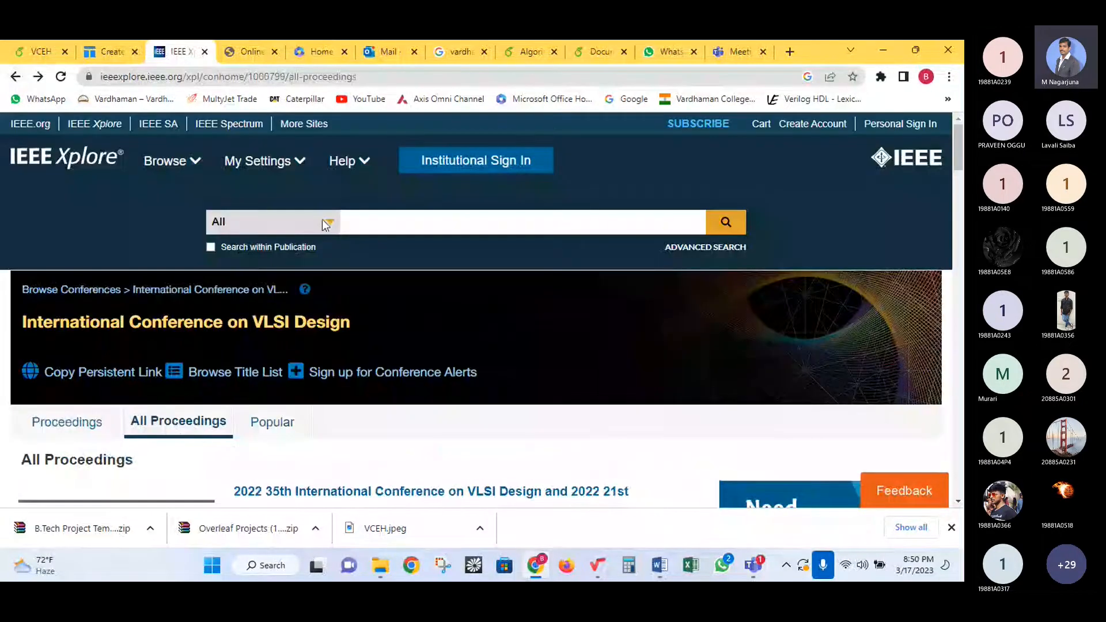
- Close the IEEE Xplore tab and show Google web results for 'vardhaman college of engineering' with the query selected
{"action": "left_click", "coordinate": [205, 52]}
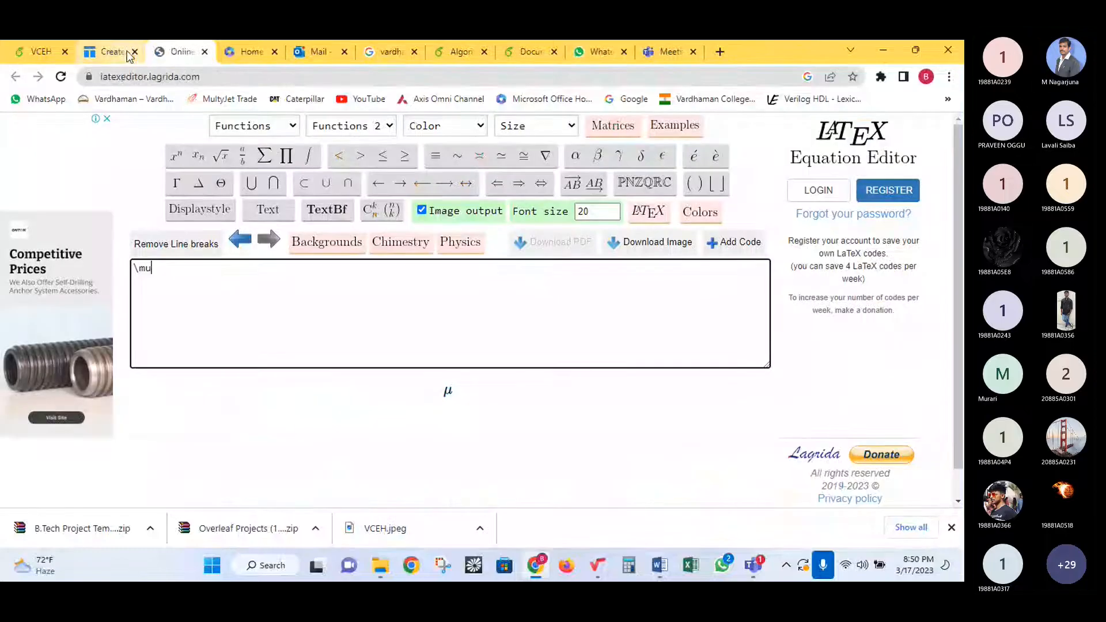
{"action": "left_click", "coordinate": [390, 51]}
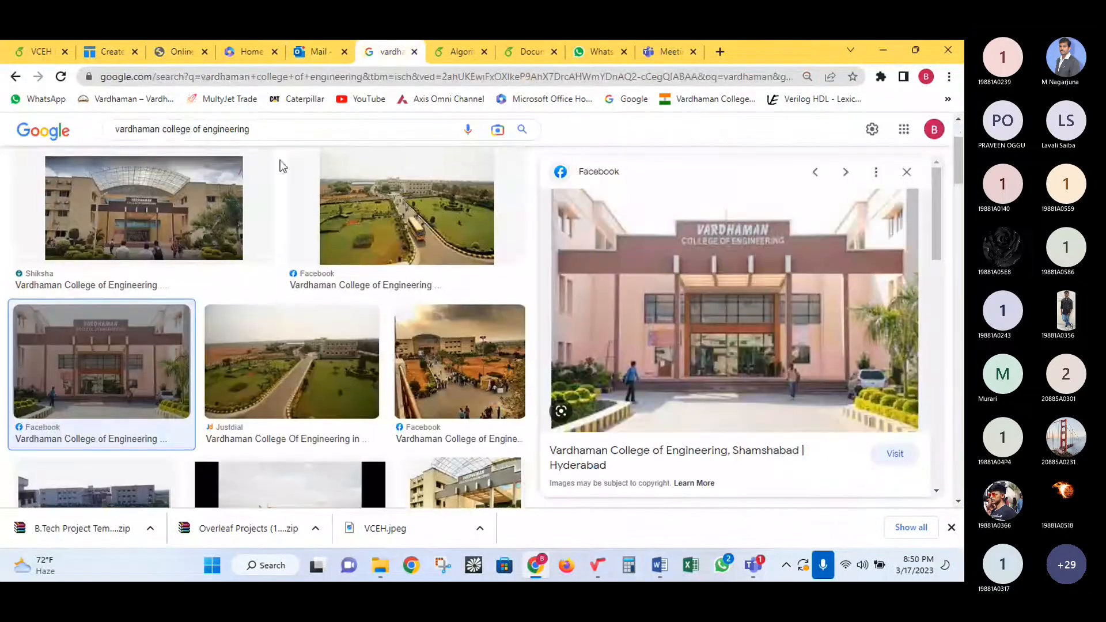
{"action": "scroll", "coordinate": [280, 167], "scroll_direction": "up", "scroll_amount": 2}
{"action": "left_click", "coordinate": [141, 181]}
{"action": "left_click_drag", "start_coordinate": [279, 143], "coordinate": [97, 143]}
- Search Google for 'vlsi interconnects using machine learning ieee' and open the first IEEE paper in a new tab
{"action": "type", "text": "vl"}
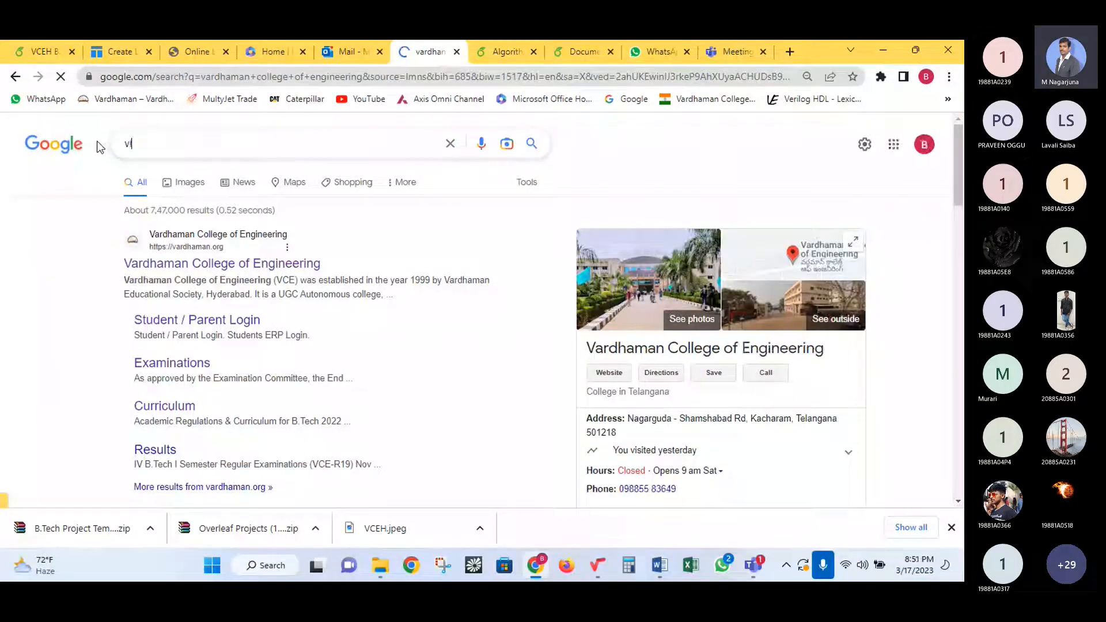
{"action": "type", "text": "si inter"}
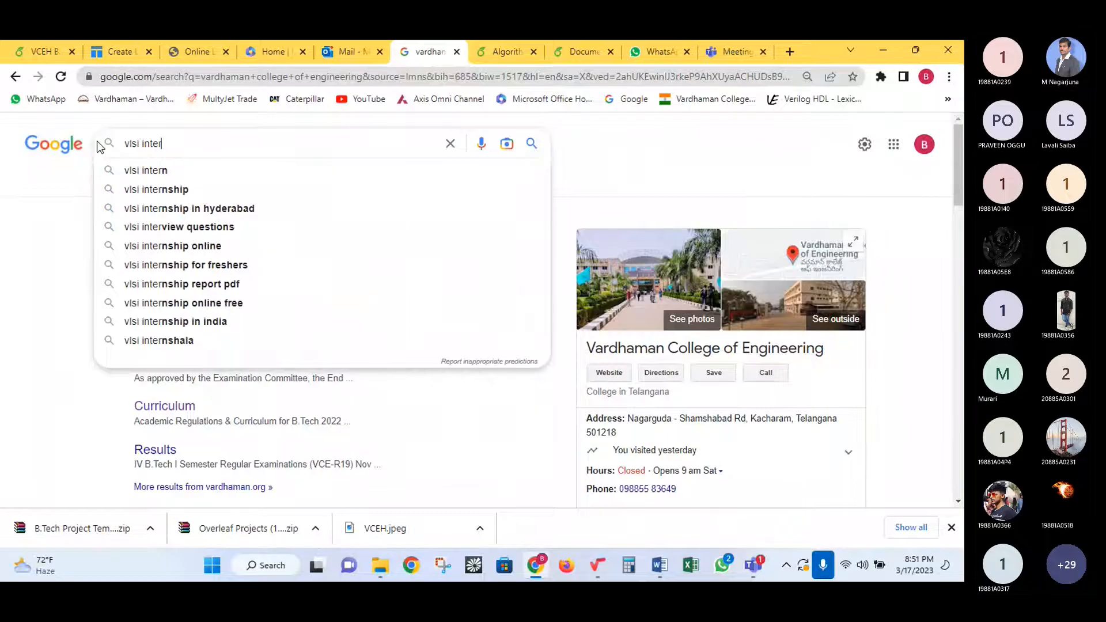
{"action": "type", "text": "connects"}
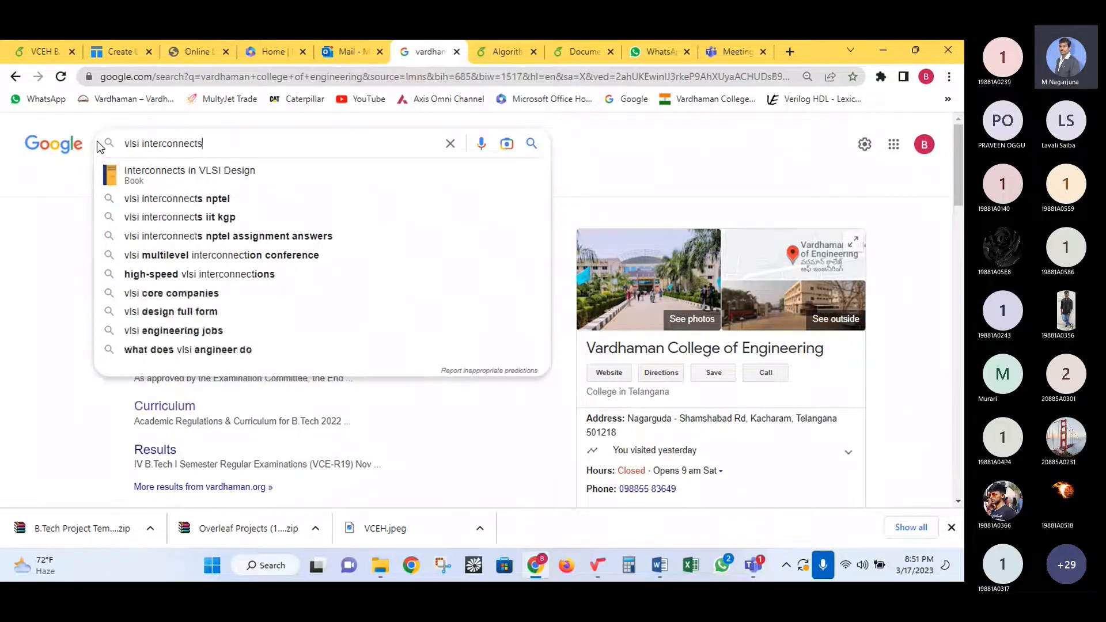
{"action": "type", "text": " using mach"}
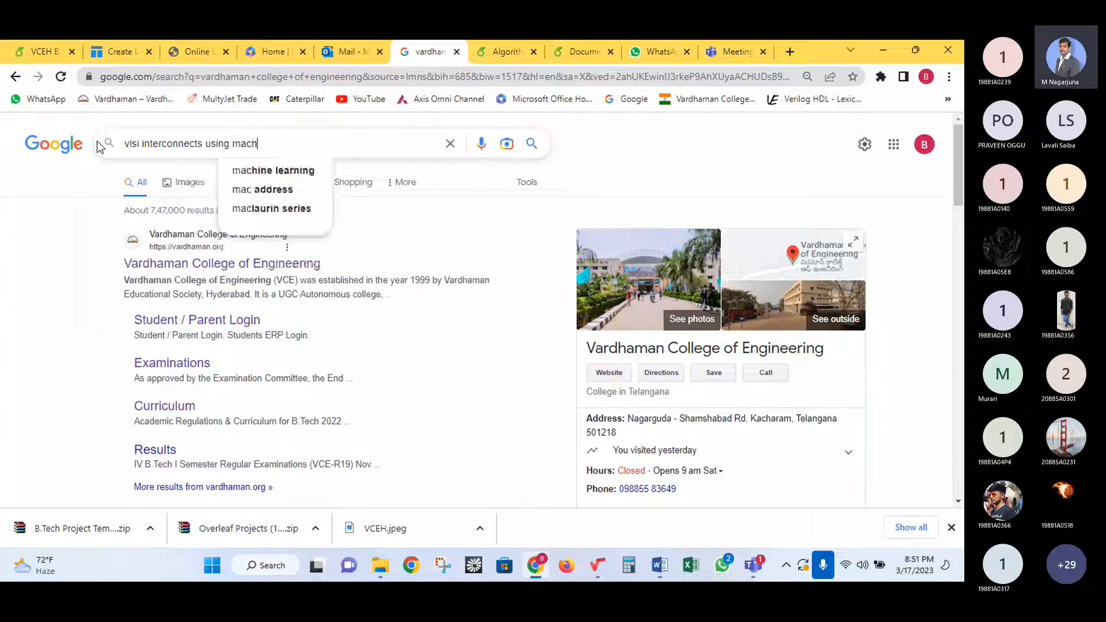
{"action": "type", "text": "ine learn"}
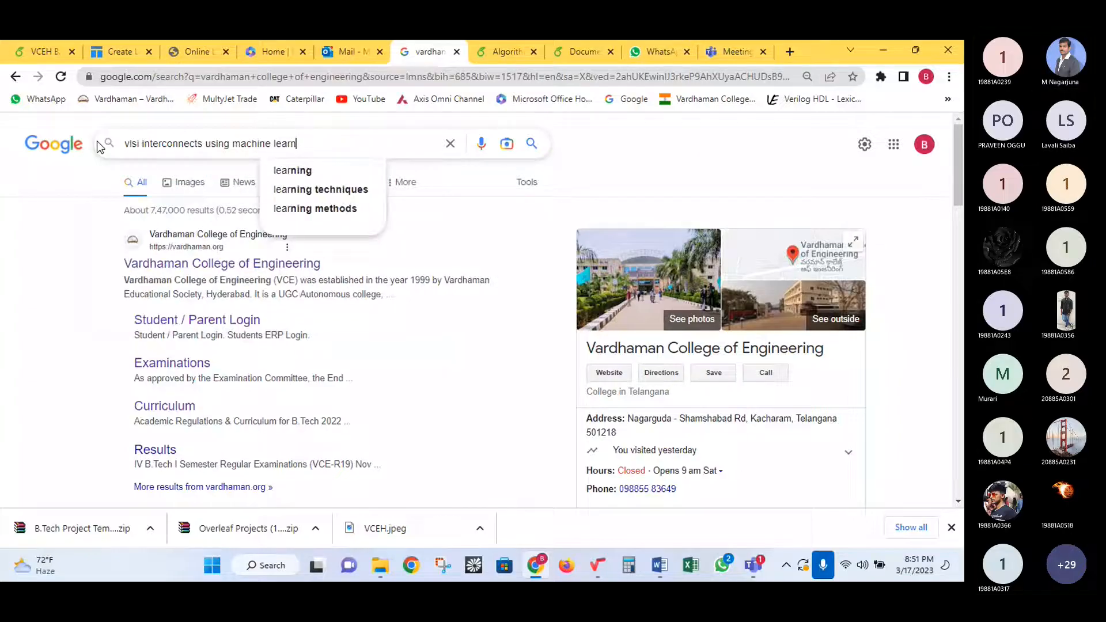
{"action": "type", "text": "ing"}
{"action": "key", "text": "Return"}
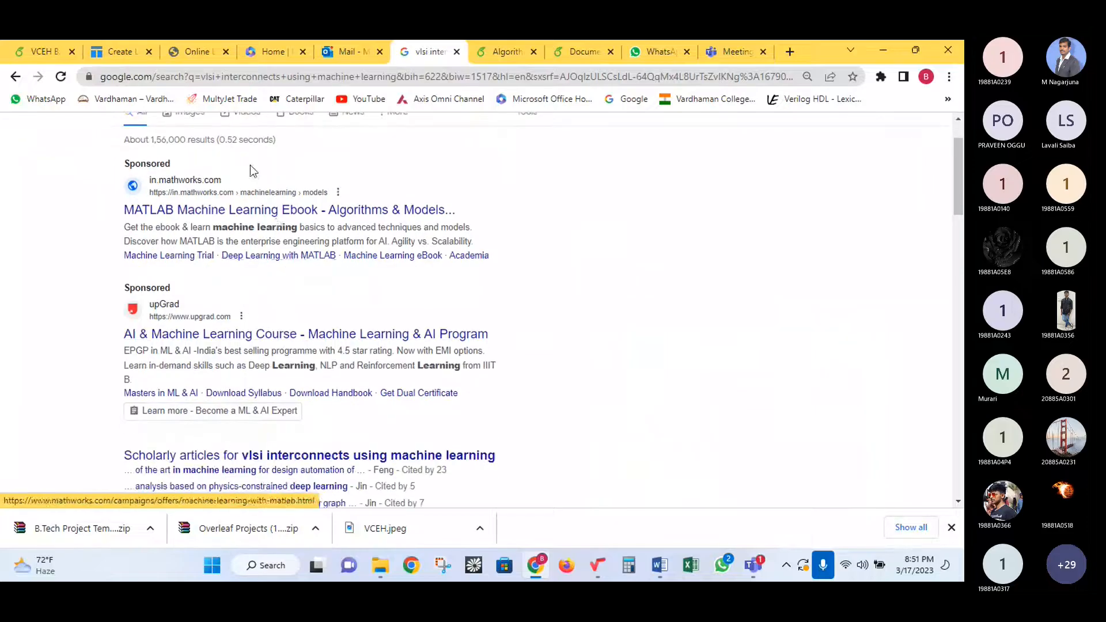
{"action": "left_click", "coordinate": [332, 148]}
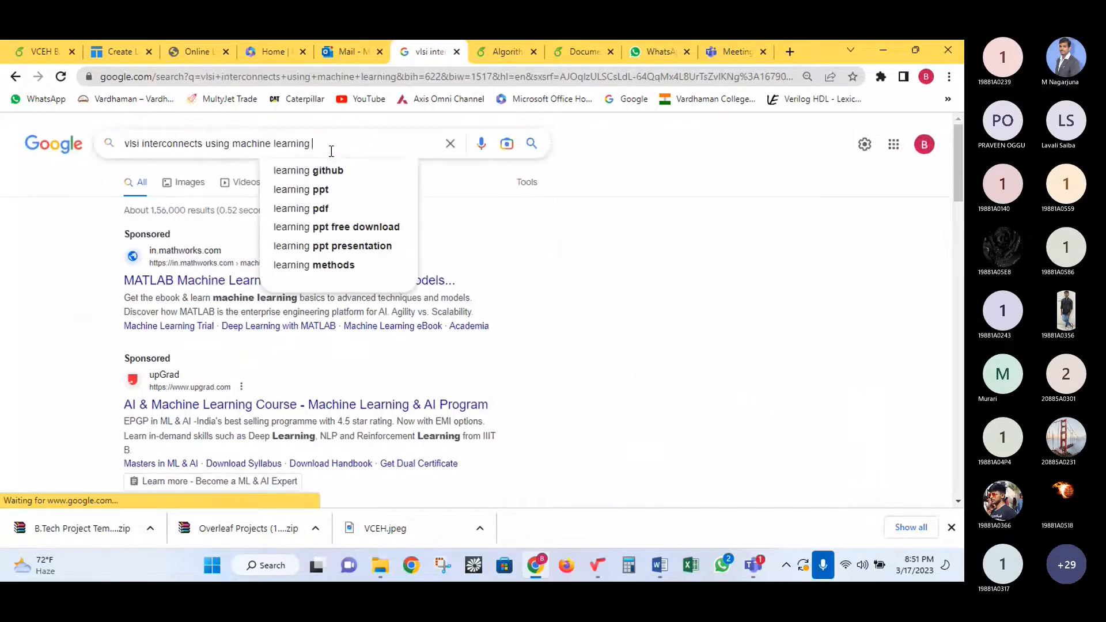
{"action": "type", "text": "ieee"}
{"action": "key", "text": "Return"}
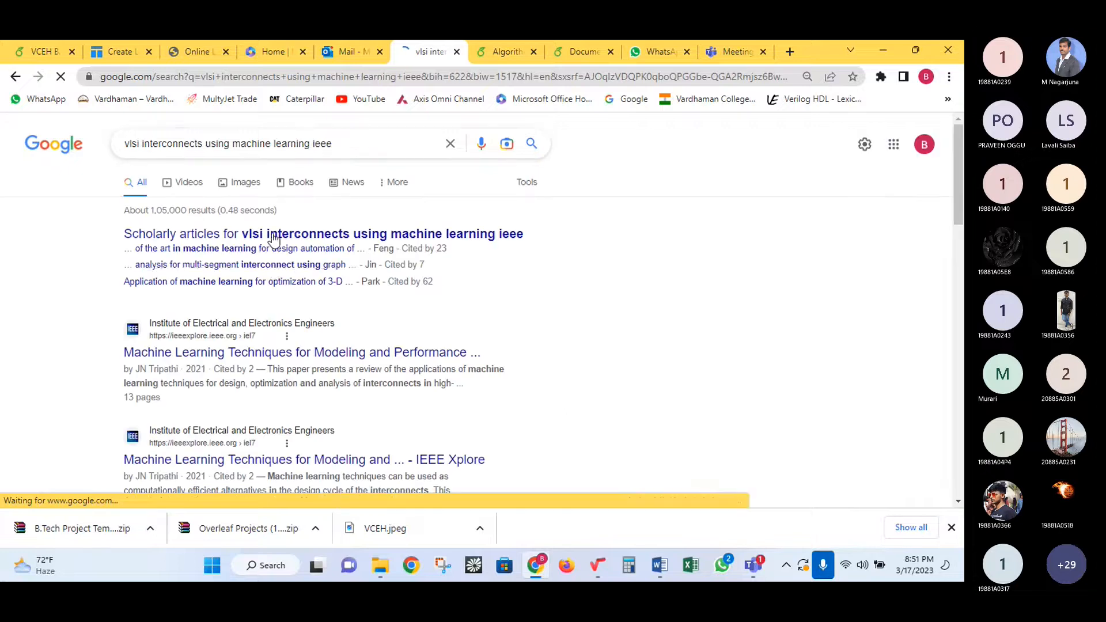
{"action": "scroll", "coordinate": [281, 271], "scroll_direction": "down", "scroll_amount": 2}
{"action": "middle_click", "coordinate": [321, 219]}
- Open two IEEE paper PDFs from the Google results in separate tabs and view them
{"action": "left_click", "coordinate": [449, 47]}
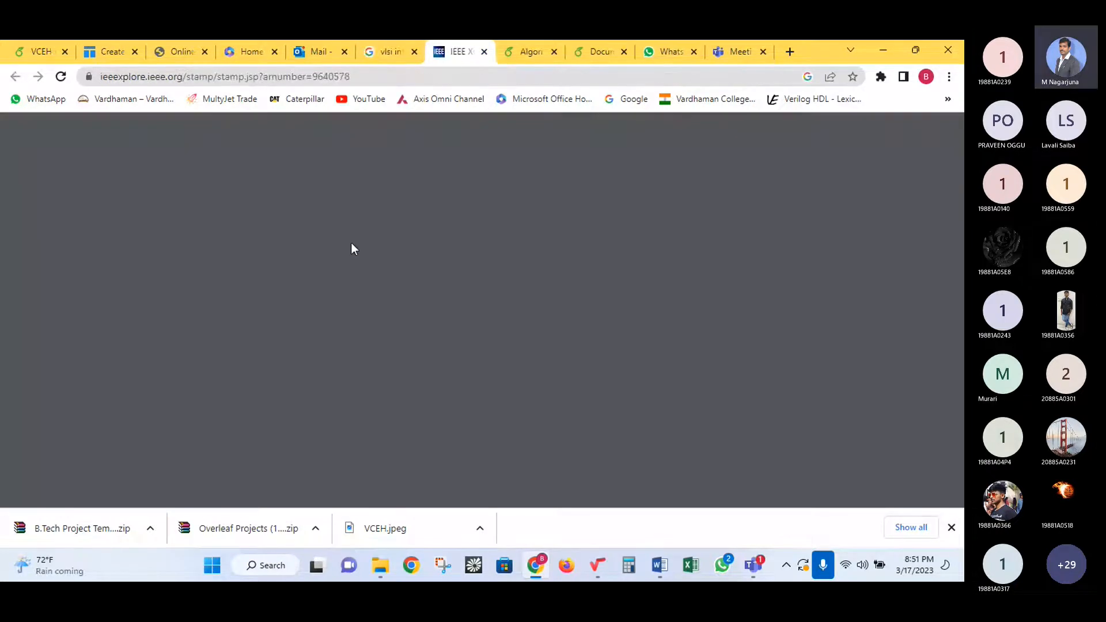
{"action": "left_click", "coordinate": [383, 50]}
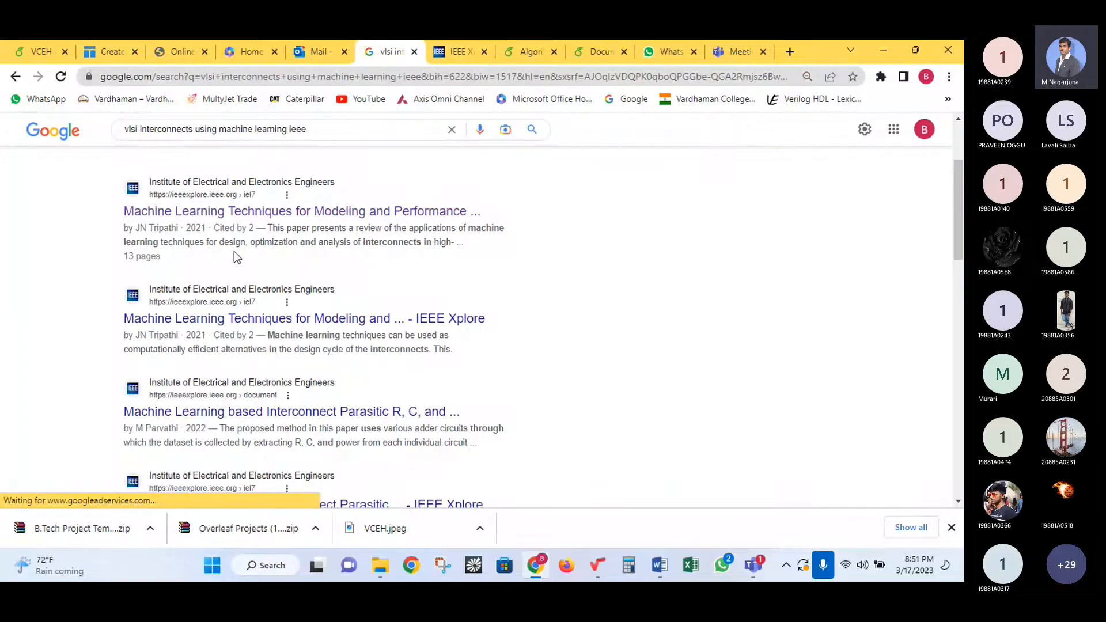
{"action": "middle_click", "coordinate": [241, 222]}
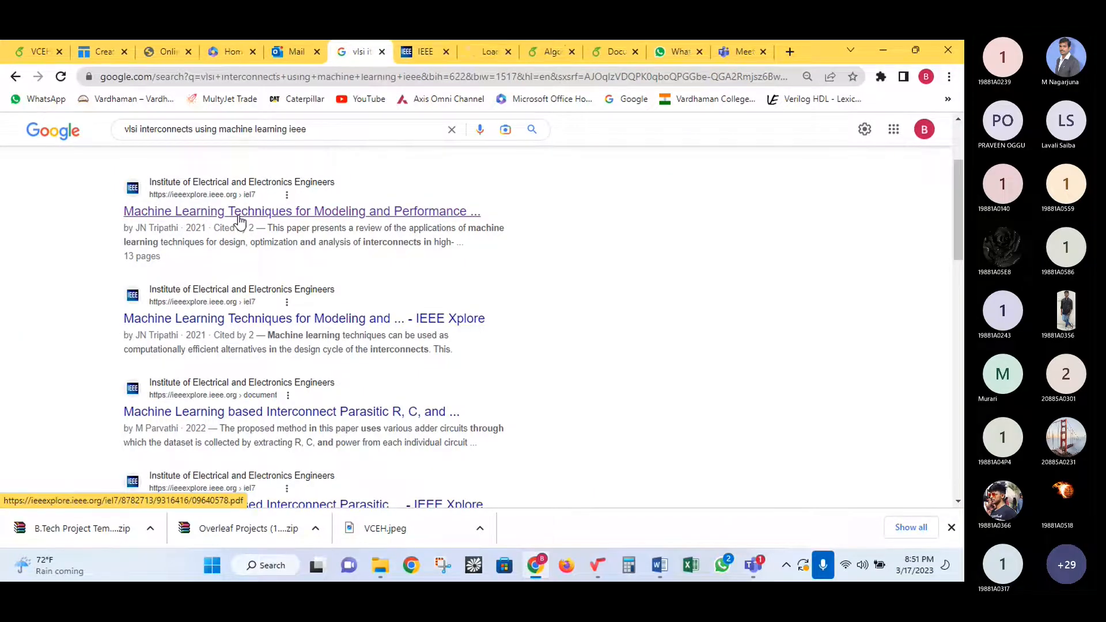
{"action": "left_click", "coordinate": [481, 41]}
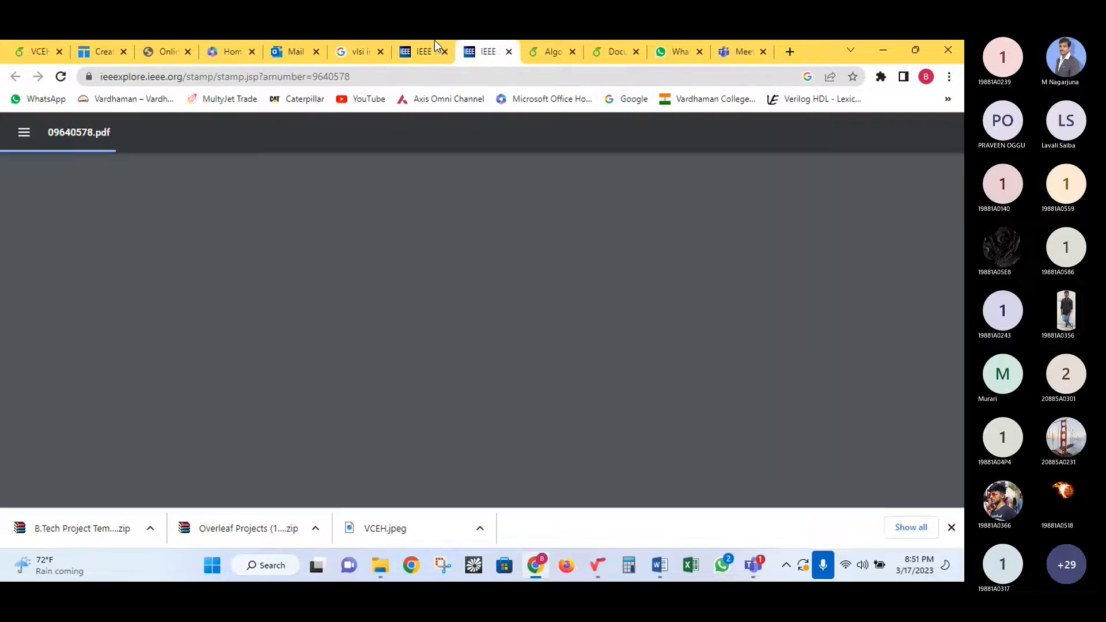
{"action": "left_click", "coordinate": [421, 45]}
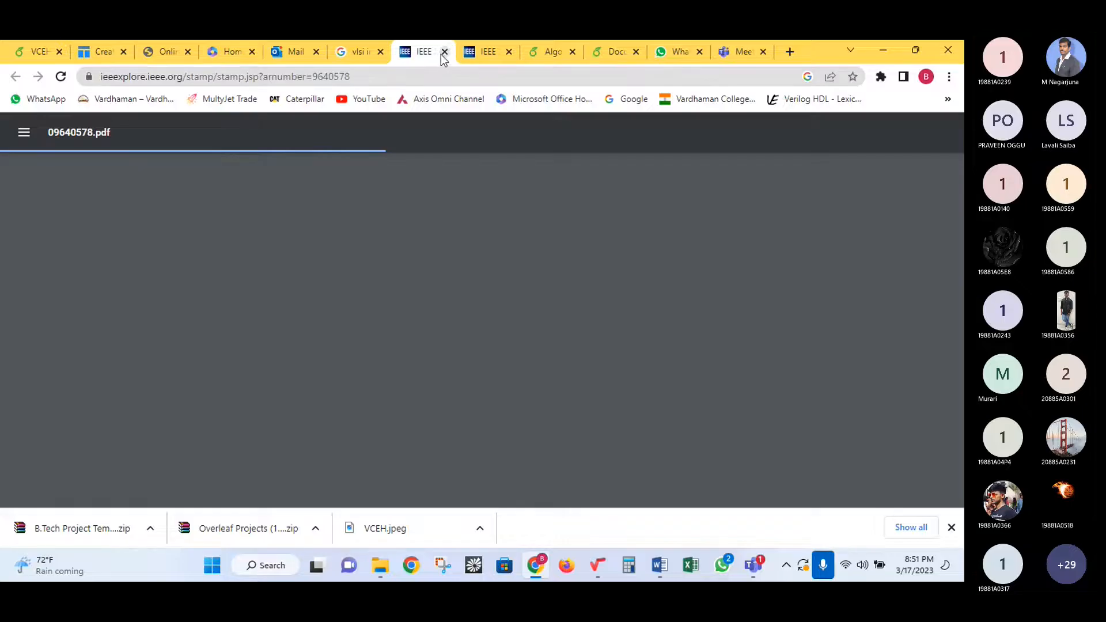
- Load the VLSI conference all-proceedings page, then trim the address to ieeexplore.ieee.org for the home page
{"action": "left_click", "coordinate": [336, 74]}
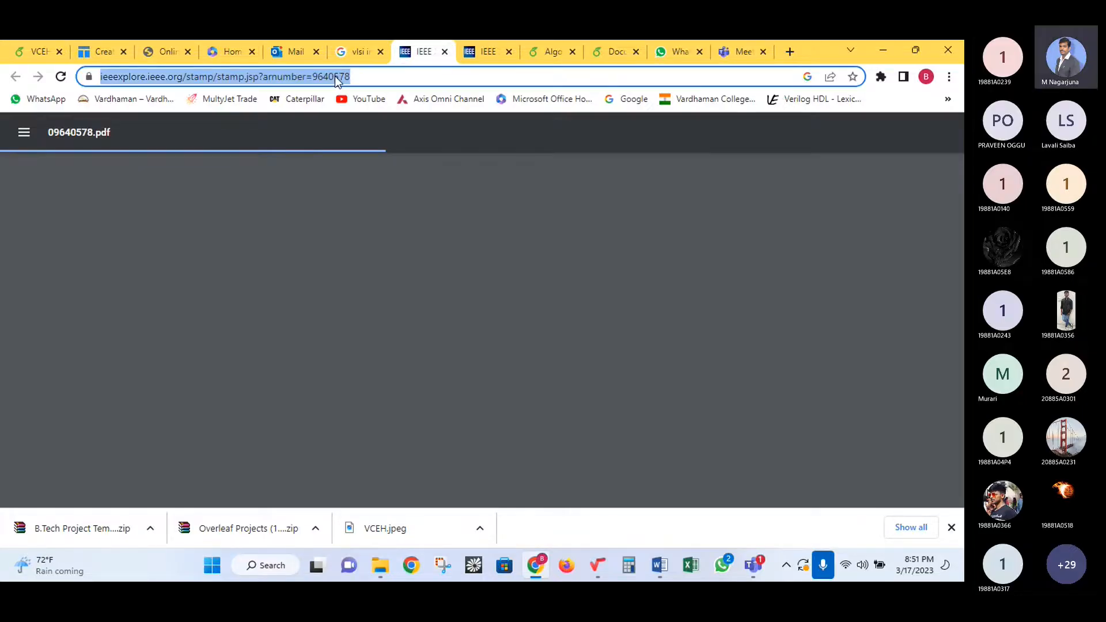
{"action": "type", "text": "ieeexplore.ieee.org/xpl/conhome/1000799/all-proceedings"}
{"action": "key", "text": "Return"}
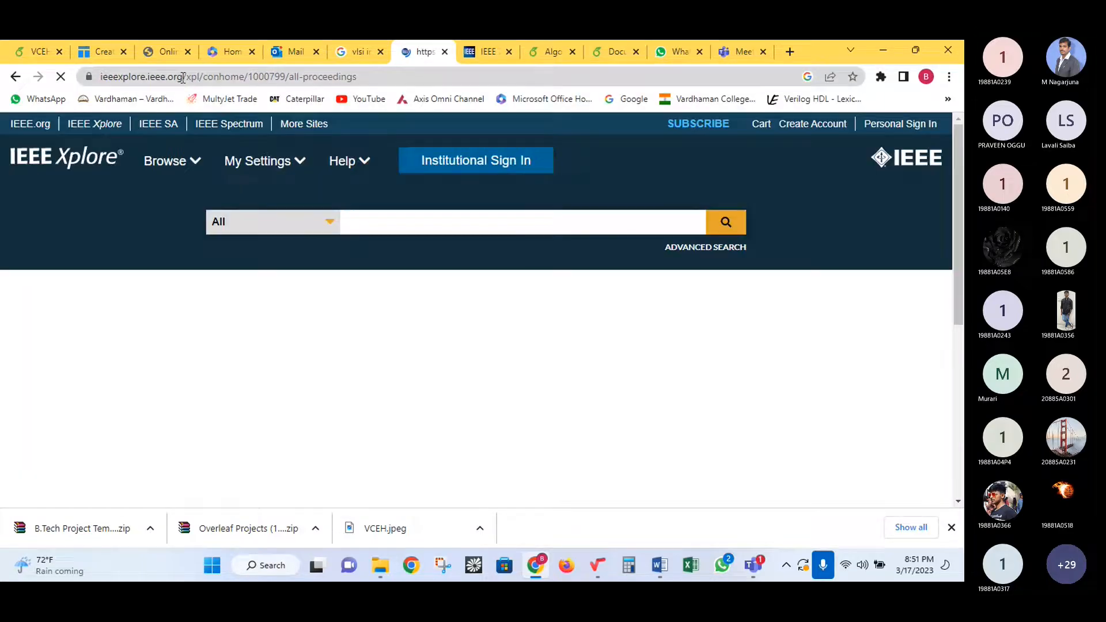
{"action": "left_click_drag", "start_coordinate": [183, 77], "coordinate": [525, 78]}
{"action": "key", "text": "BackSpace"}
{"action": "key", "text": "Return"}
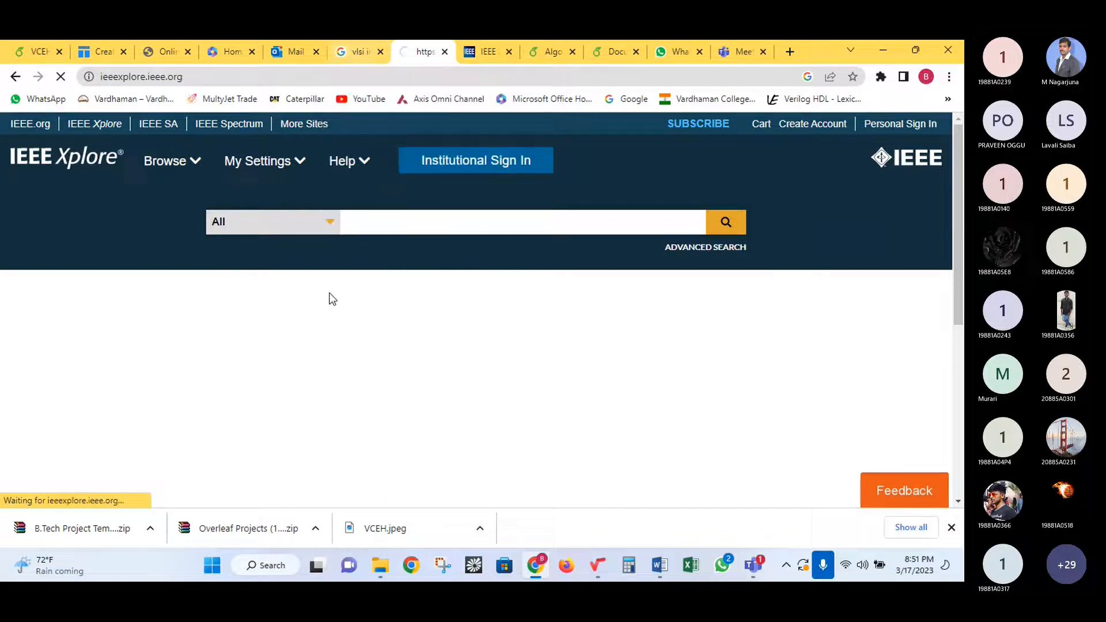
- Go to 'ieeexplore' and highlight the site's temporarily unavailable message
{"action": "left_click", "coordinate": [229, 78]}
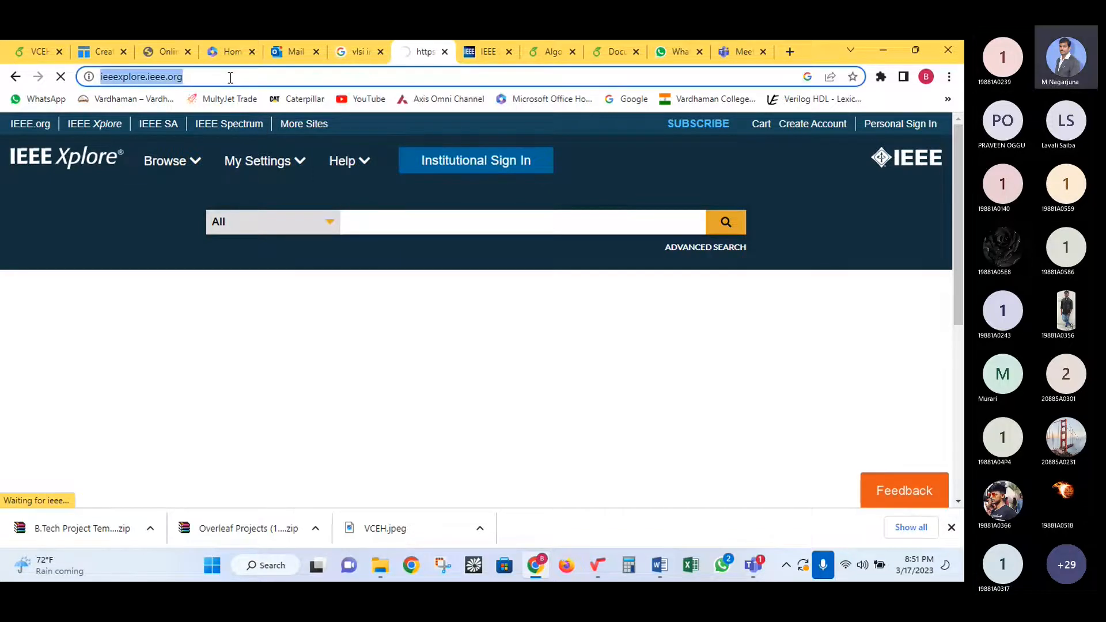
{"action": "type", "text": "ieeex"}
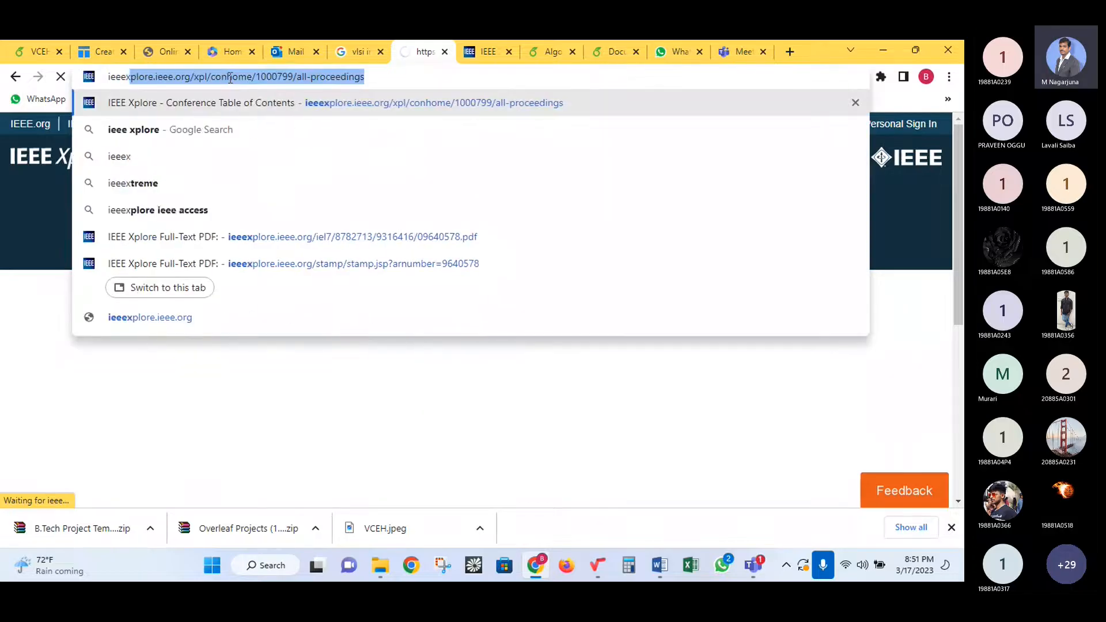
{"action": "type", "text": "plore"}
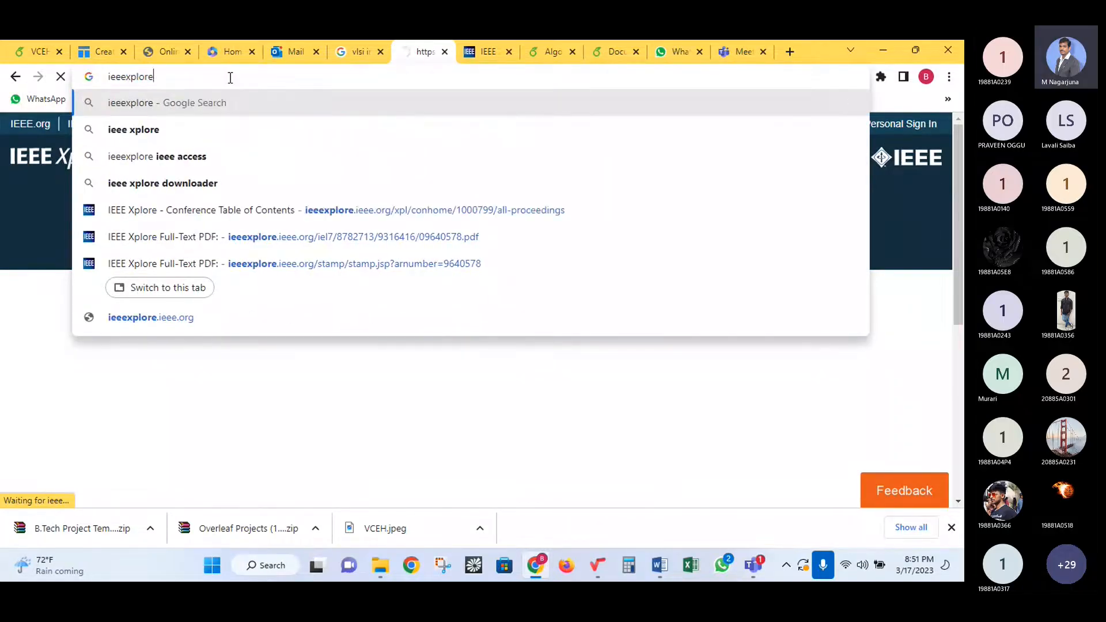
{"action": "key", "text": "Return"}
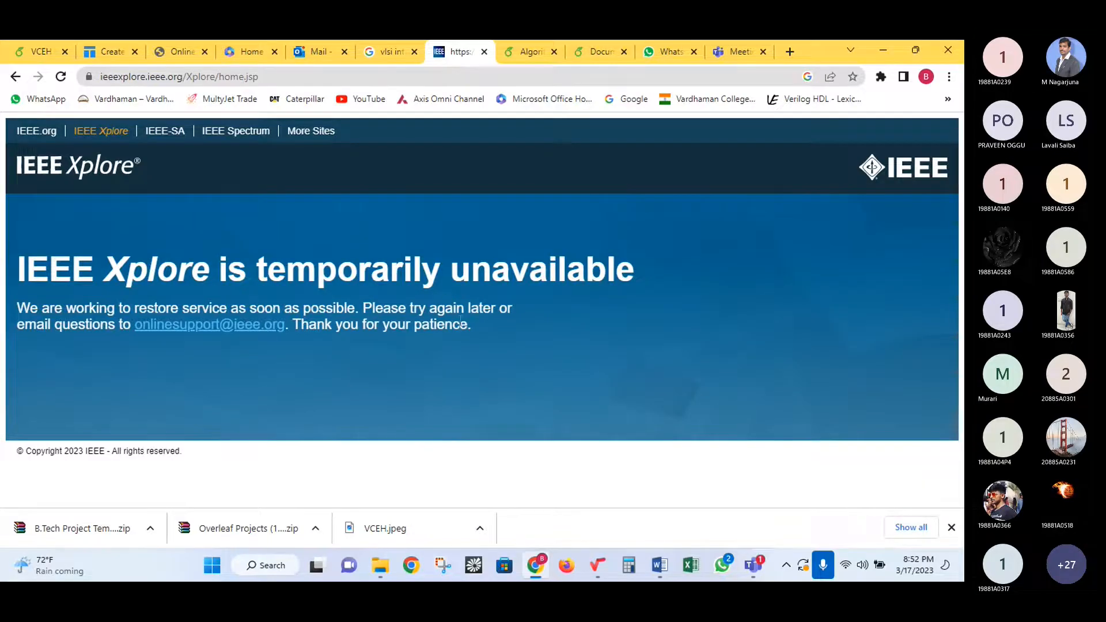
{"action": "left_click_drag", "start_coordinate": [471, 331], "coordinate": [8, 270]}
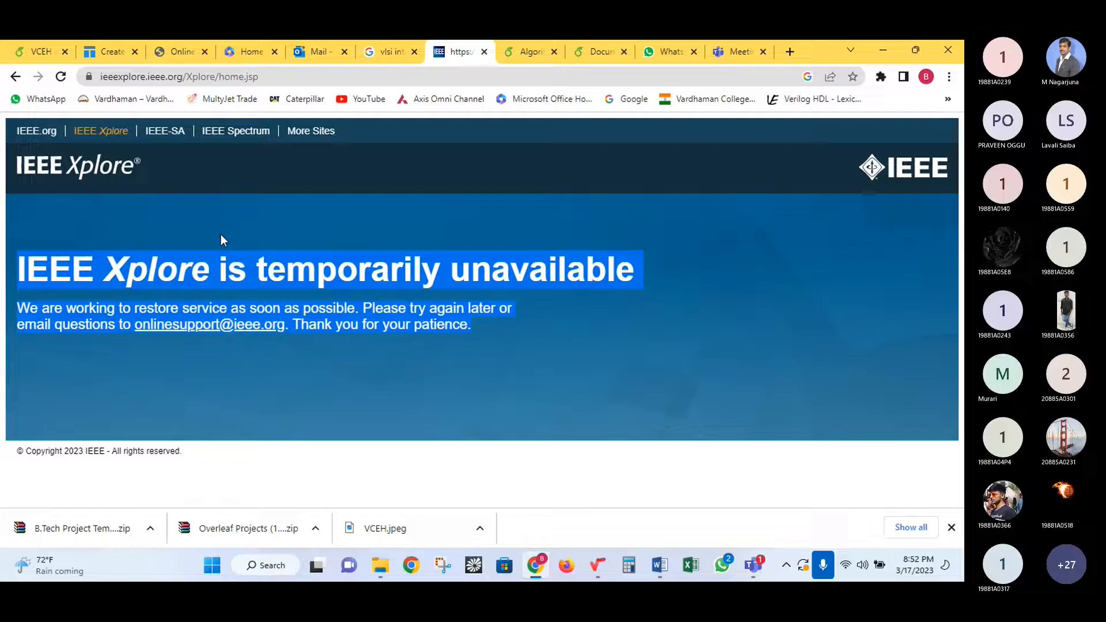
- Switch between browser tabs, ending on the LaTeX equation editor tab
{"action": "left_click", "coordinate": [329, 43]}
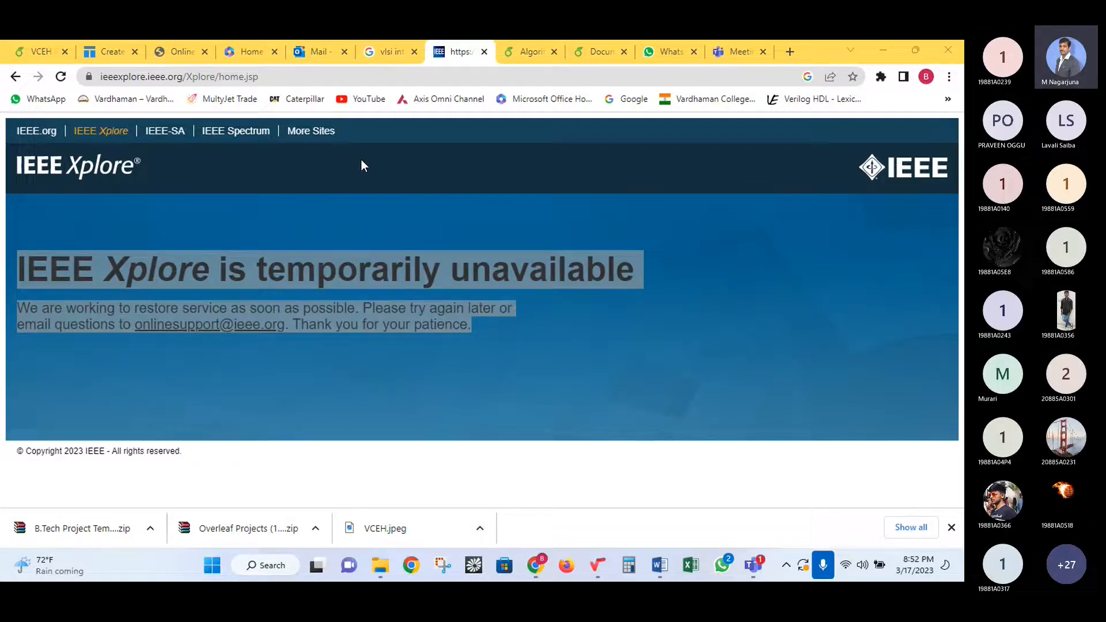
{"action": "left_click", "coordinate": [385, 156]}
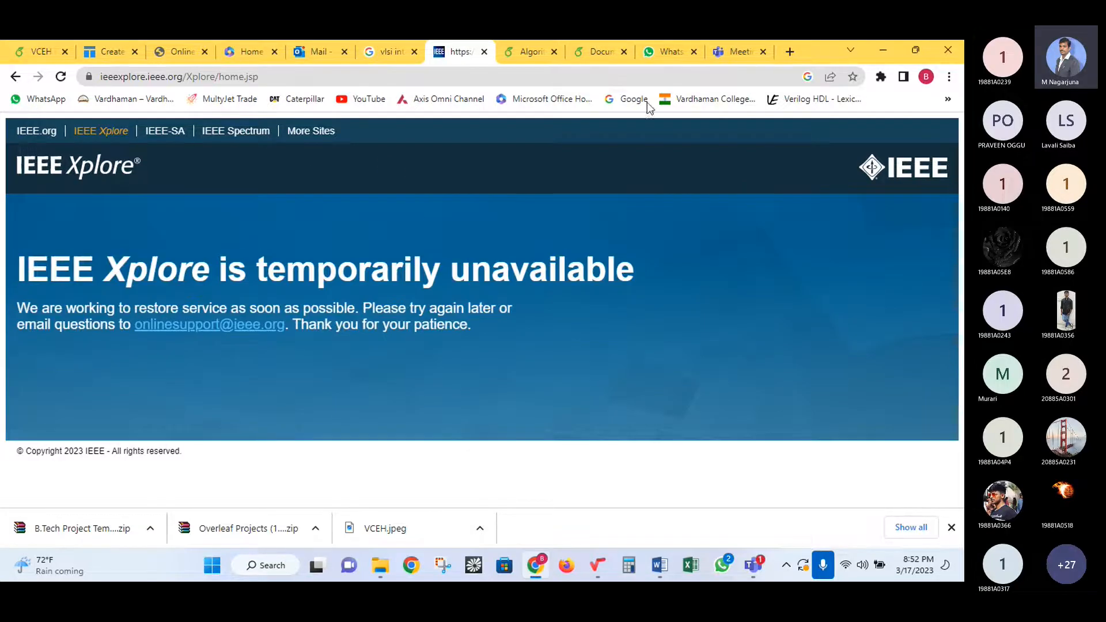
{"action": "left_click", "coordinate": [176, 51]}
- From the 'vlsi interconnects using machine learning ieee' results, follow the Scholarly articles link to Google Scholar
{"action": "left_click", "coordinate": [386, 52]}
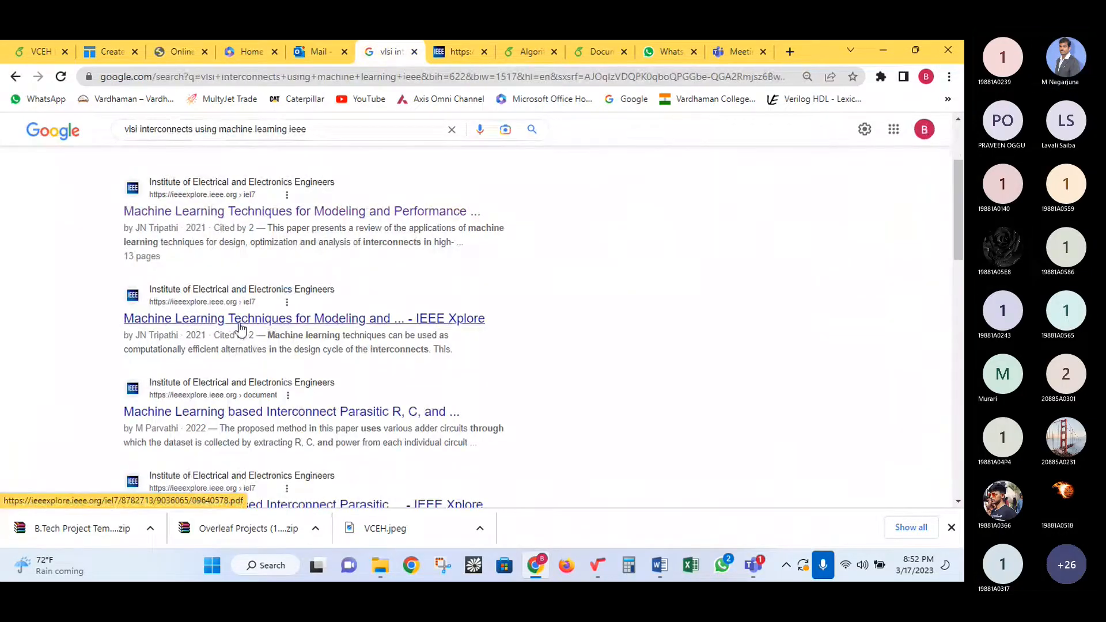
{"action": "scroll", "coordinate": [288, 331], "scroll_direction": "down", "scroll_amount": 3}
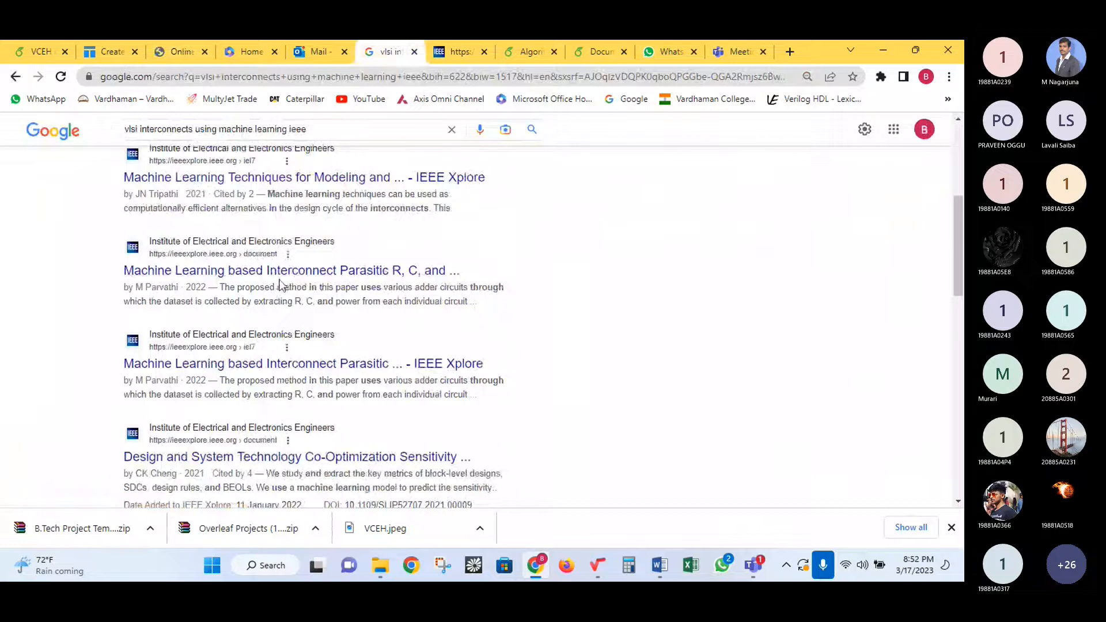
{"action": "scroll", "coordinate": [288, 328], "scroll_direction": "up", "scroll_amount": 5}
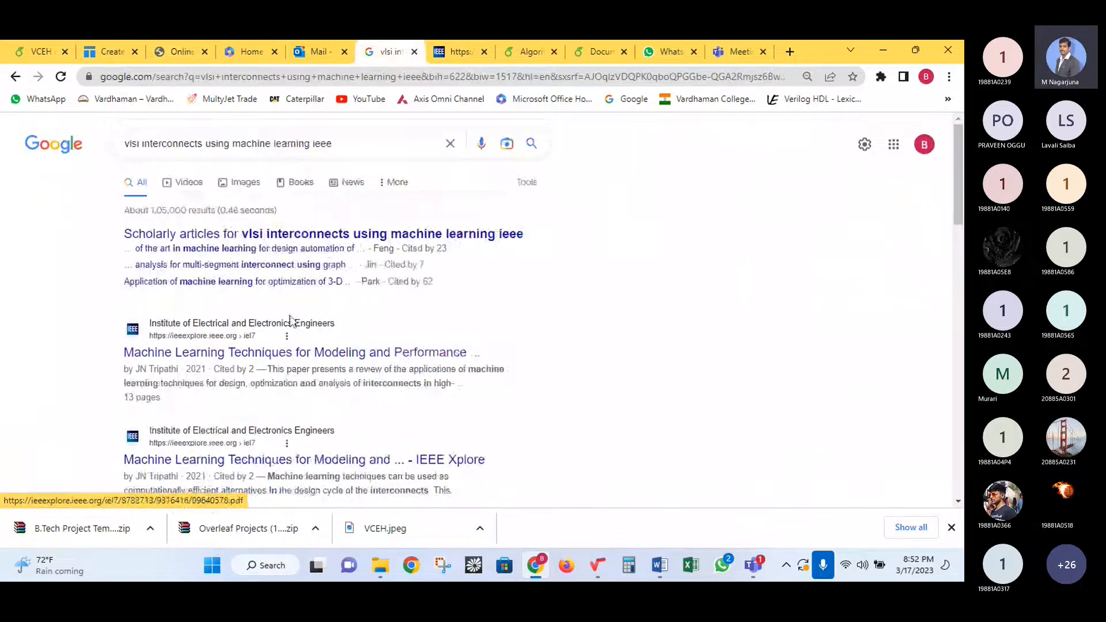
{"action": "left_click", "coordinate": [408, 239]}
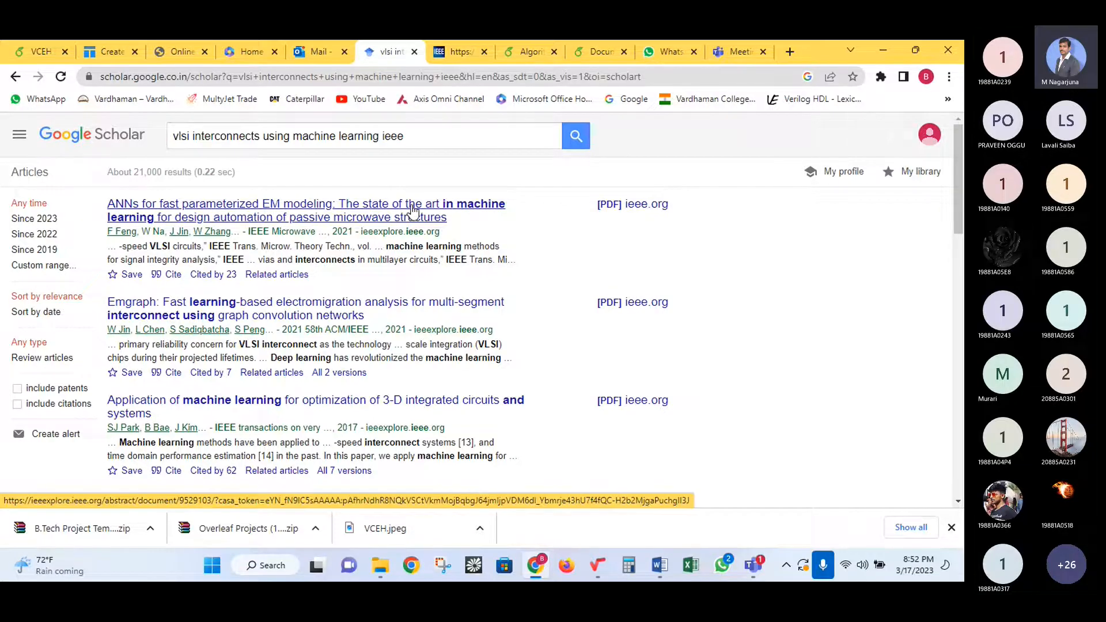
- Copy the BibTeX entry for the ANNs EM-modeling paper via Cite, then return to Overleaf
{"action": "left_click", "coordinate": [172, 274]}
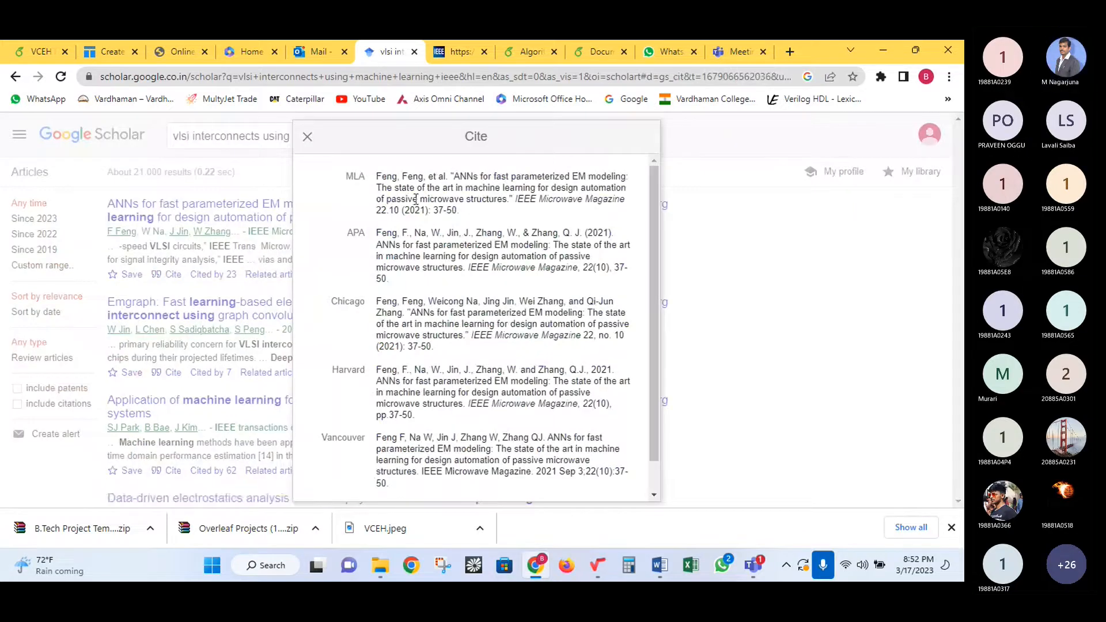
{"action": "scroll", "coordinate": [416, 230], "scroll_direction": "down", "scroll_amount": 1}
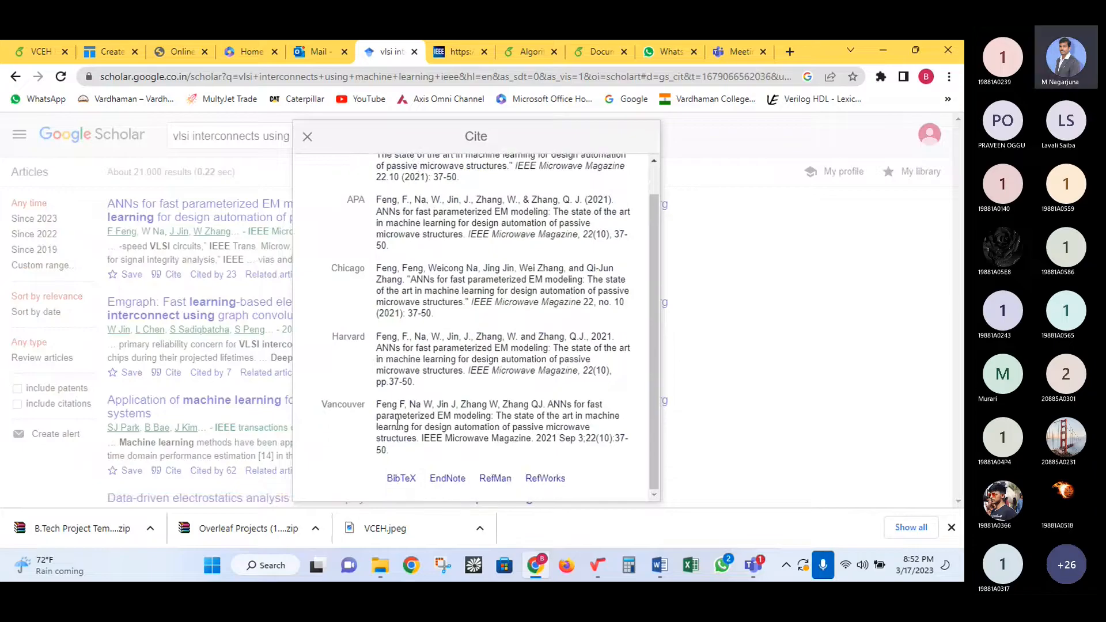
{"action": "left_click", "coordinate": [404, 484]}
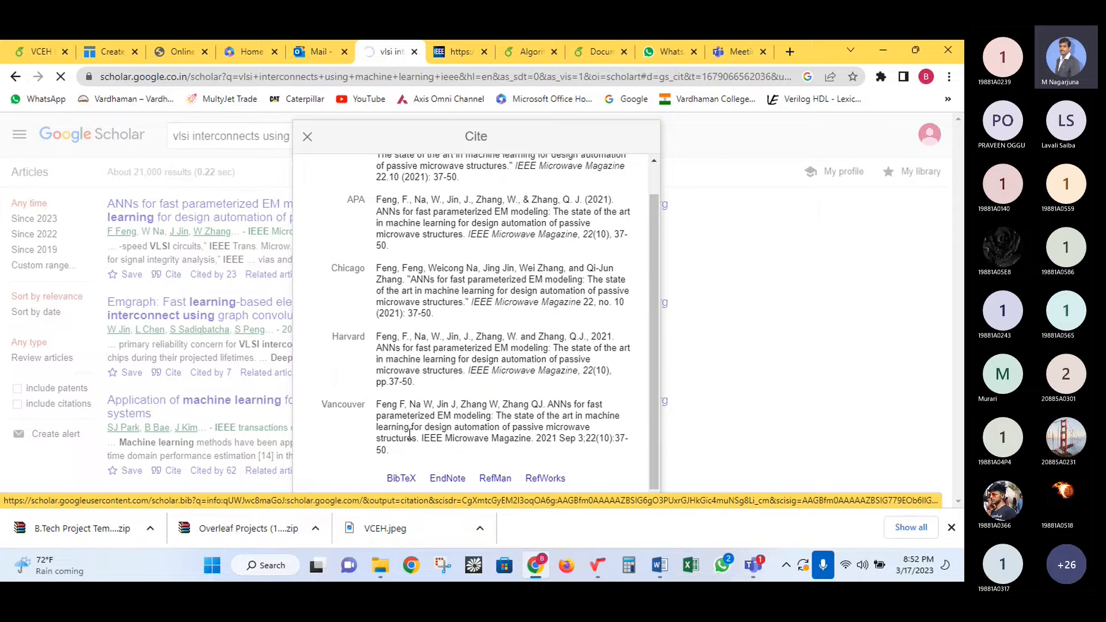
{"action": "left_click_drag", "start_coordinate": [17, 229], "coordinate": [1, 129]}
{"action": "key", "text": "ctrl+c"}
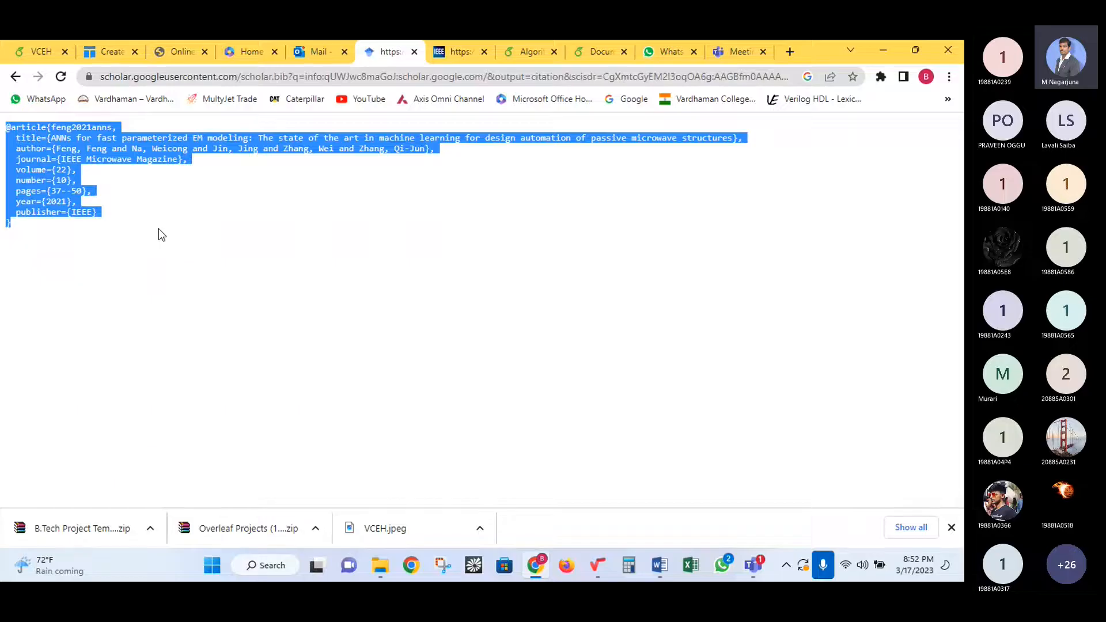
{"action": "left_click", "coordinate": [39, 51]}
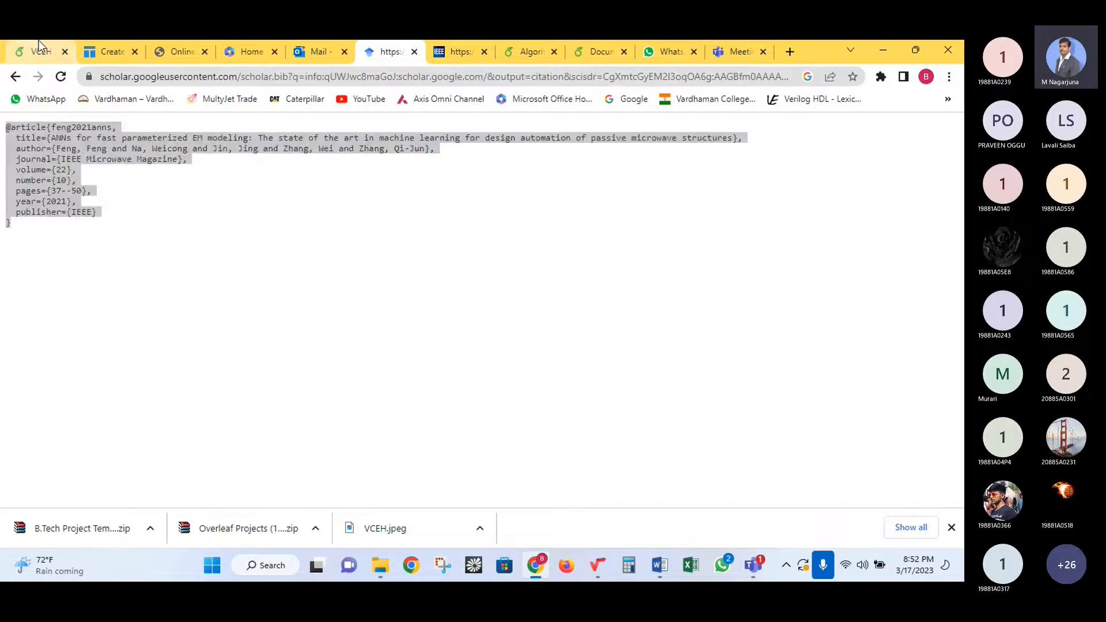
- Paste the copied feng2021anns BibTeX entry at the top of reference.bib
{"action": "left_click", "coordinate": [203, 174]}
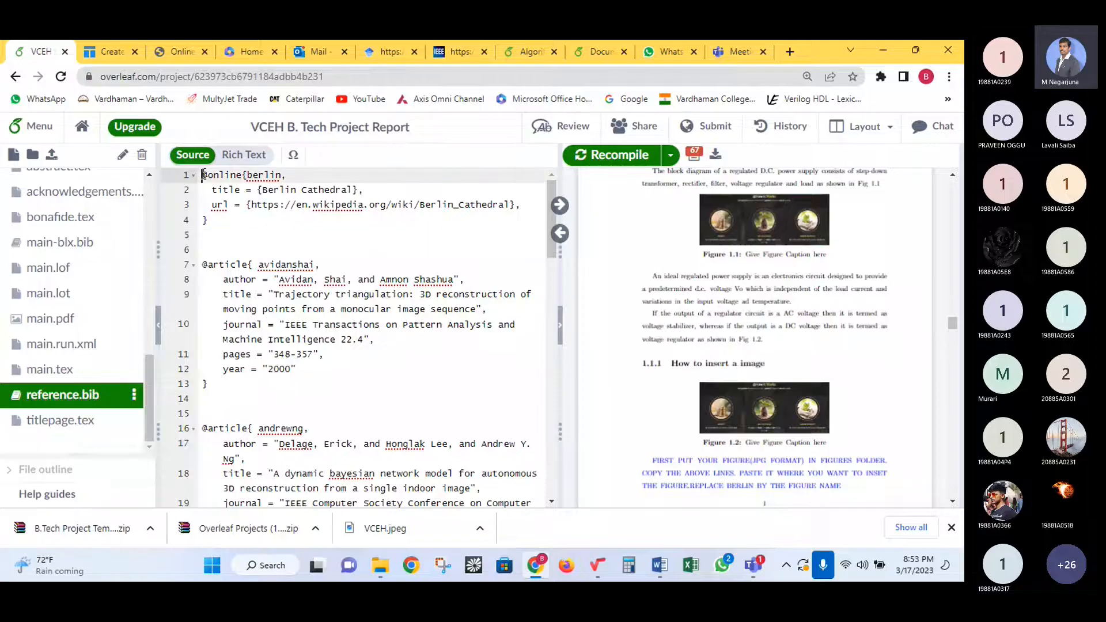
{"action": "key", "text": "Return"}
{"action": "key", "text": "Return"}
{"action": "key", "text": "Return"}
{"action": "key", "text": "Return"}
{"action": "key", "text": "Up"}
{"action": "key", "text": "Up"}
{"action": "key", "text": "Up"}
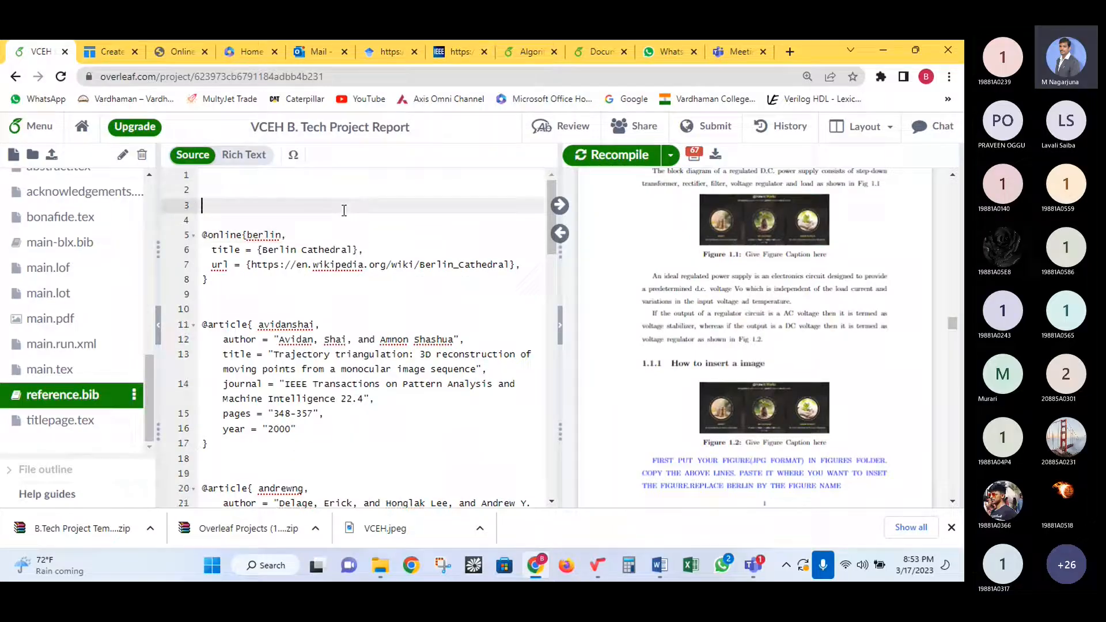
{"action": "key", "text": "ctrl+v"}
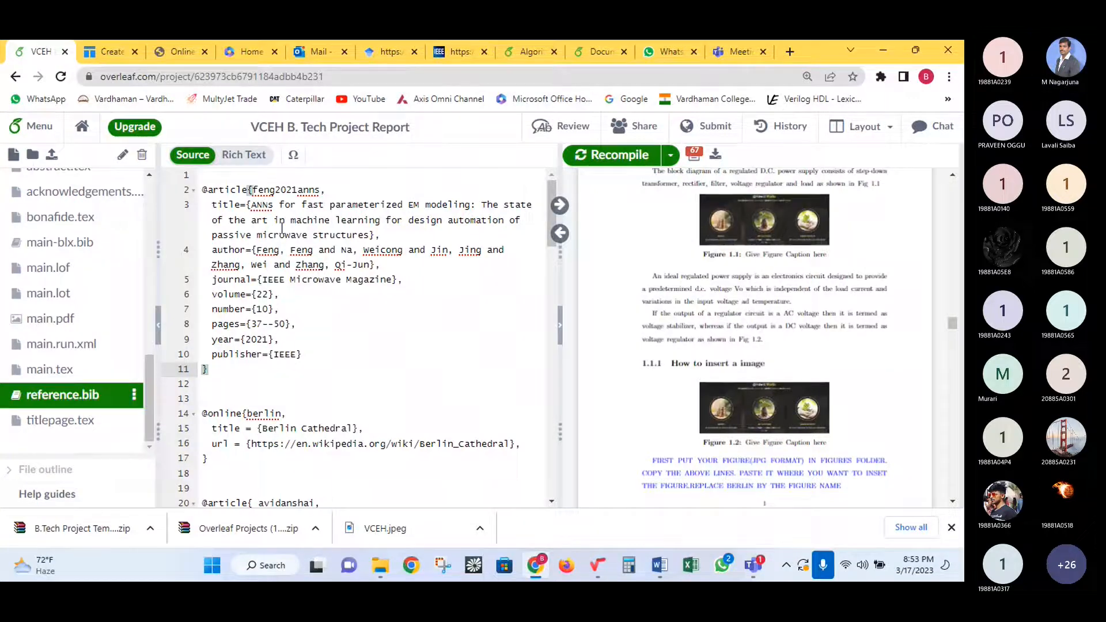
- Check the citation keys feng2021anns, berlin, avidanshai and loremipsum in reference.bib
{"action": "left_click", "coordinate": [313, 309]}
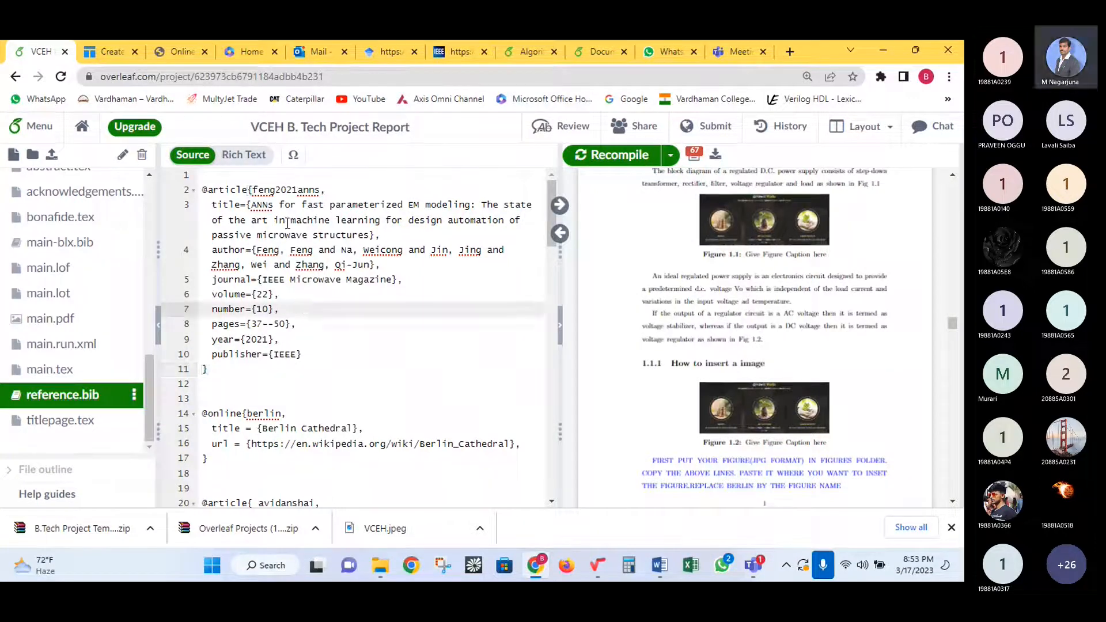
{"action": "double_click", "coordinate": [271, 190]}
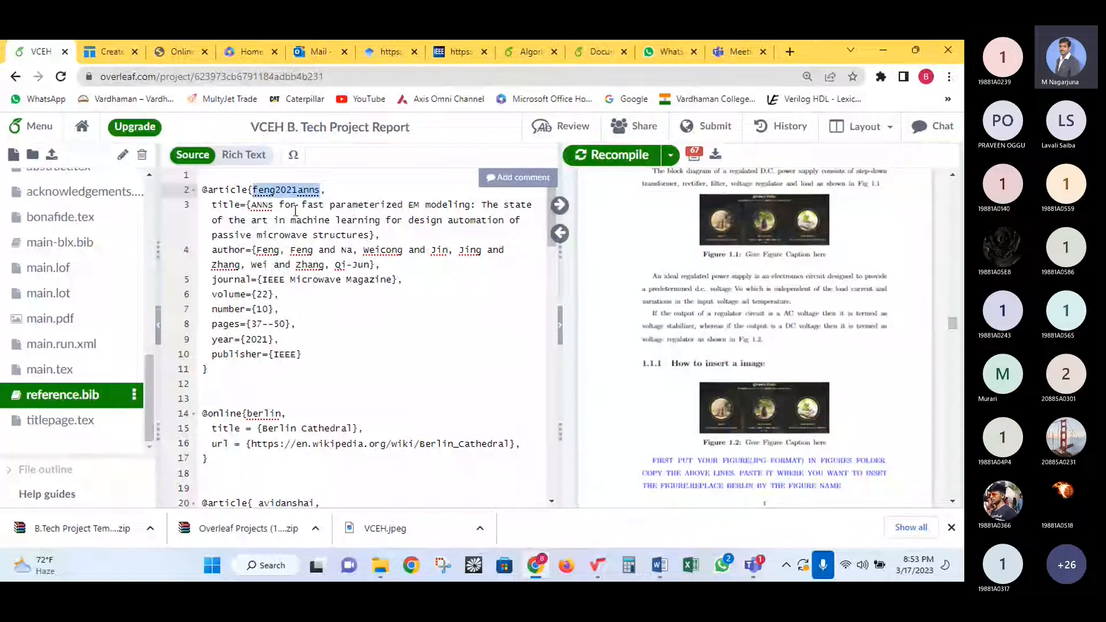
{"action": "scroll", "coordinate": [264, 209], "scroll_direction": "down", "scroll_amount": 3}
{"action": "double_click", "coordinate": [266, 198]}
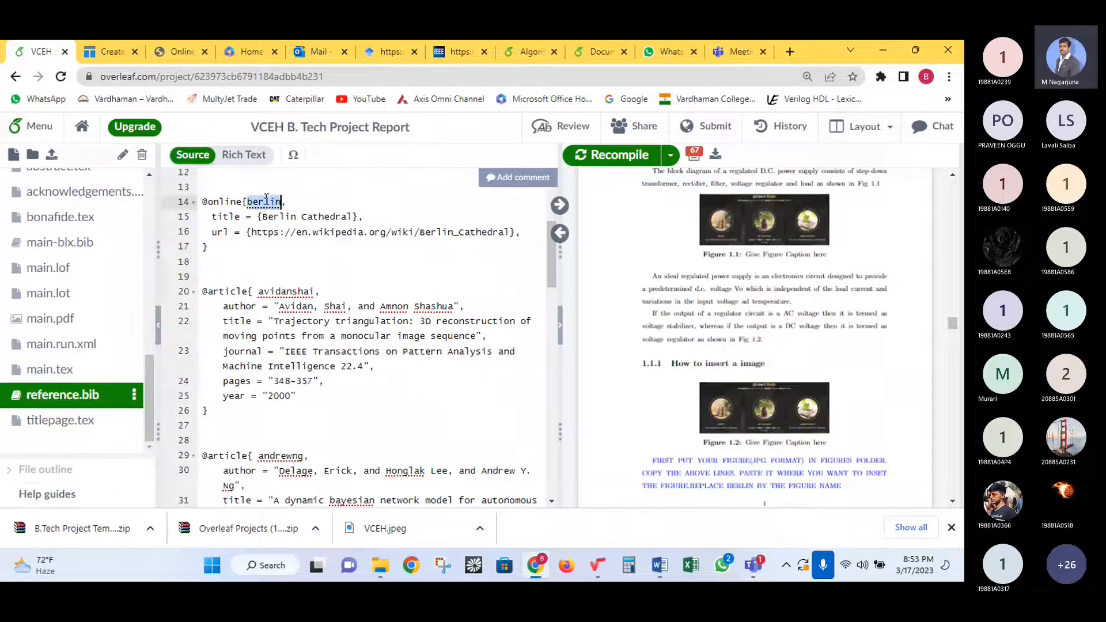
{"action": "double_click", "coordinate": [276, 291]}
{"action": "scroll", "coordinate": [271, 305], "scroll_direction": "down", "scroll_amount": 3}
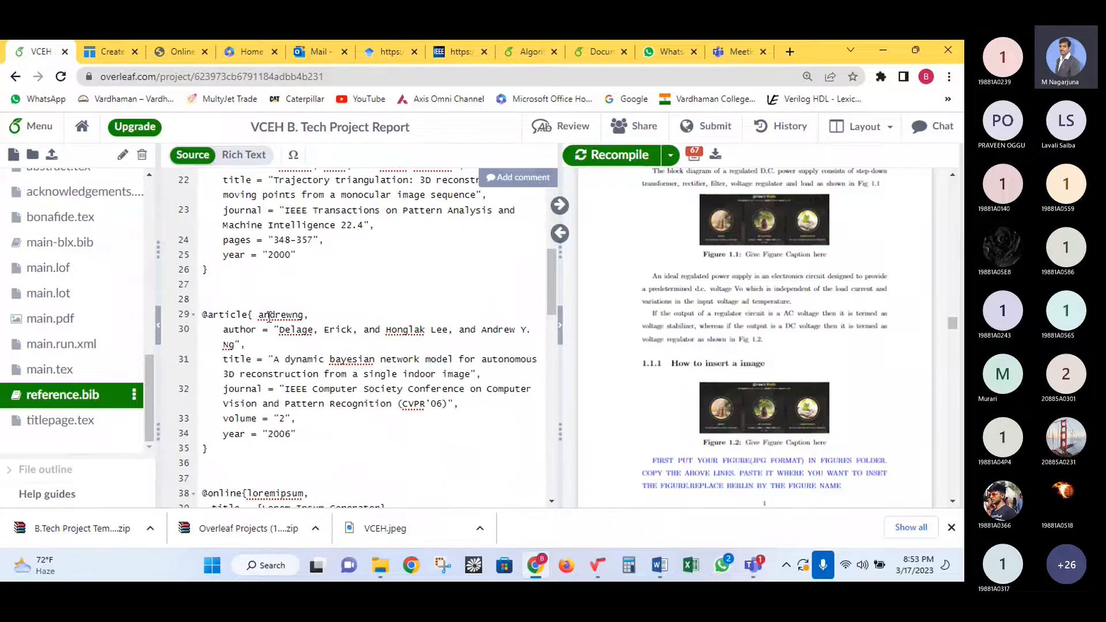
{"action": "scroll", "coordinate": [269, 316], "scroll_direction": "down", "scroll_amount": 3}
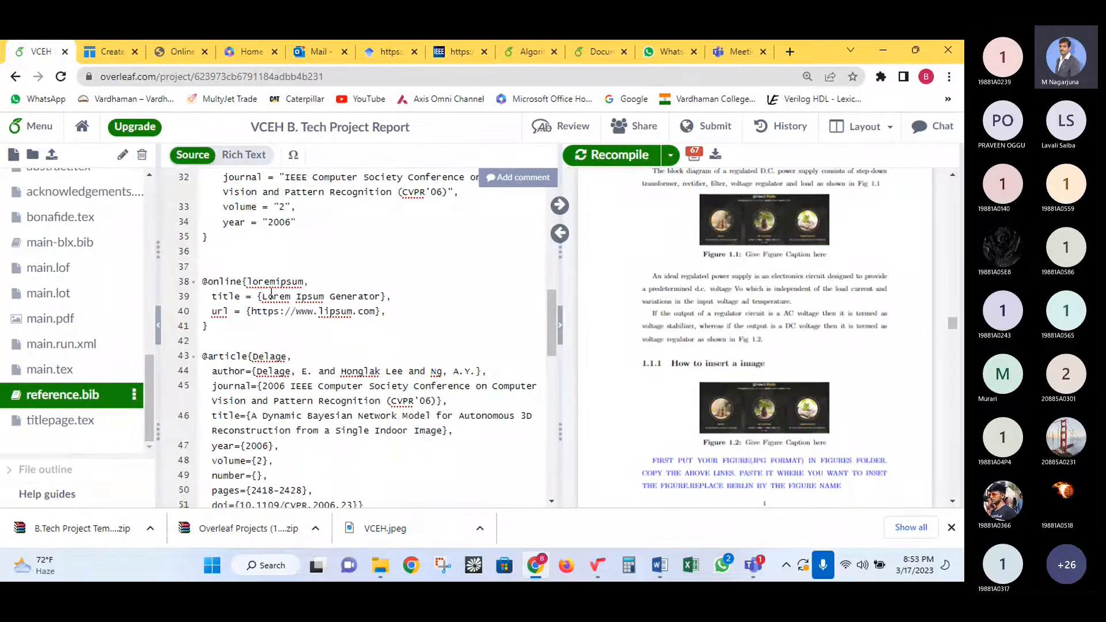
{"action": "double_click", "coordinate": [270, 282]}
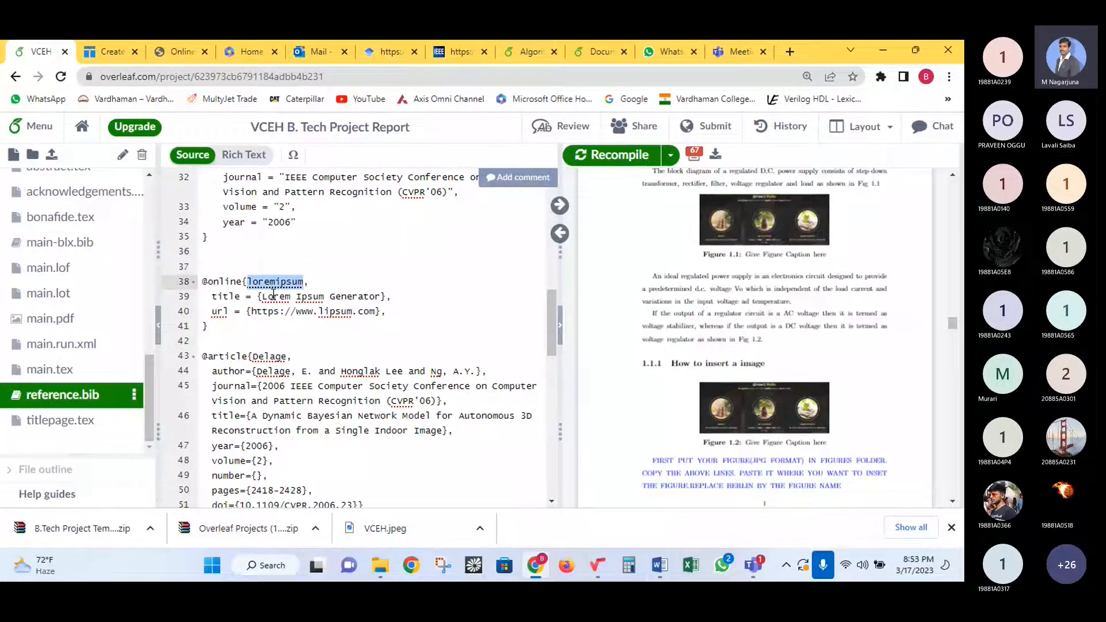
{"action": "scroll", "coordinate": [281, 292], "scroll_direction": "up", "scroll_amount": 10}
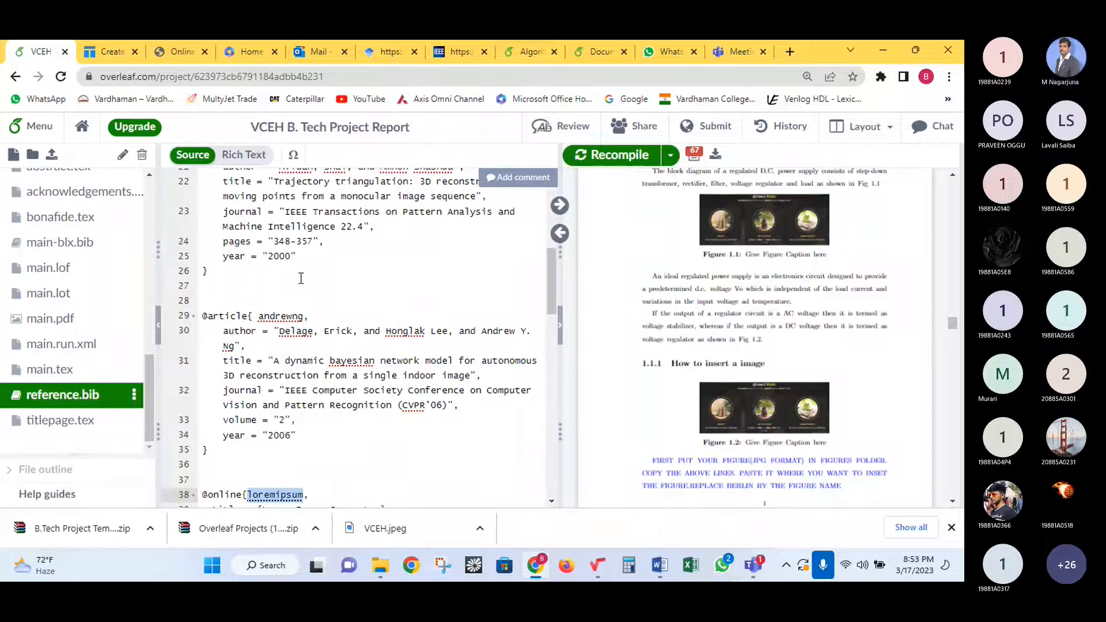
{"action": "double_click", "coordinate": [282, 193]}
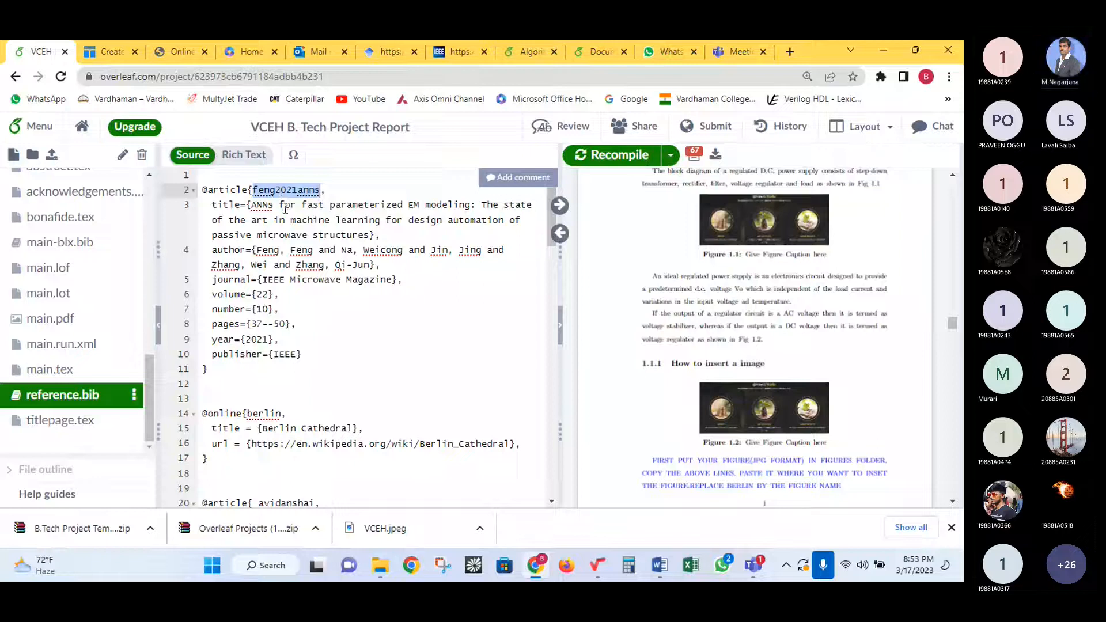
{"action": "scroll", "coordinate": [152, 239], "scroll_direction": "up", "scroll_amount": 5}
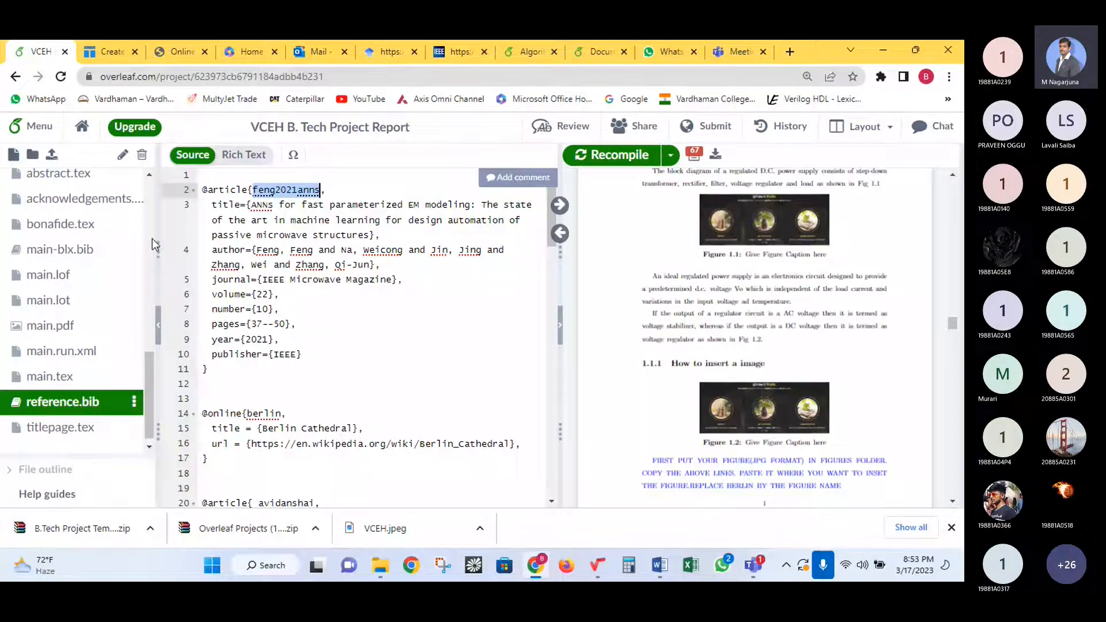
- In Chapter1.tex, replace the period after 'temperature' with \cite{feng2021anns} and recompile
{"action": "left_click", "coordinate": [97, 198]}
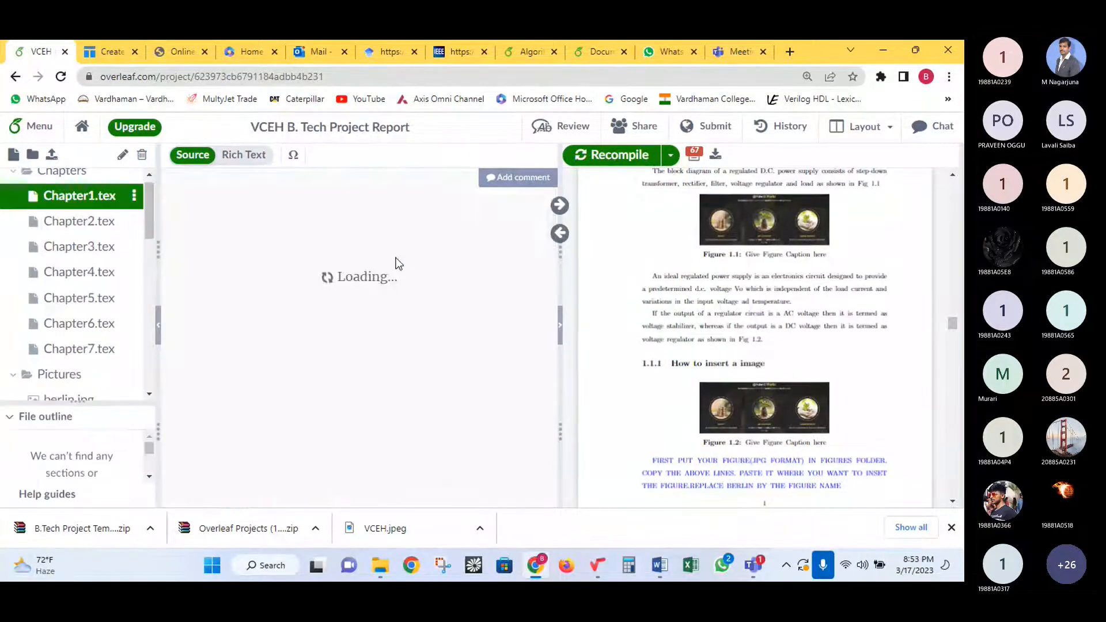
{"action": "scroll", "coordinate": [298, 271], "scroll_direction": "up", "scroll_amount": 10}
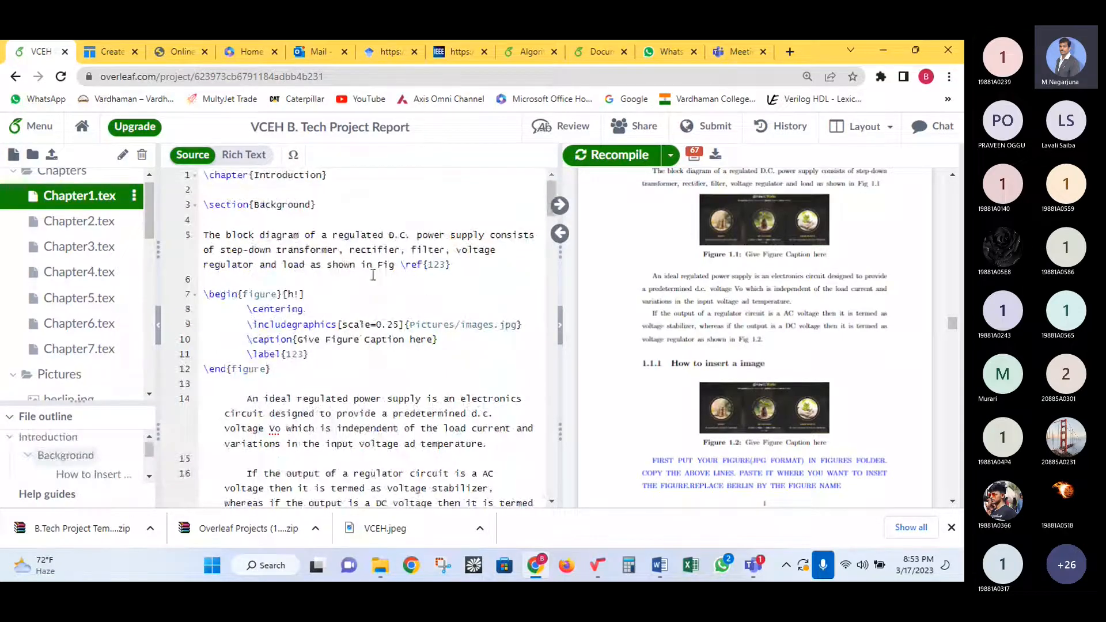
{"action": "scroll", "coordinate": [373, 275], "scroll_direction": "down", "scroll_amount": 5}
{"action": "left_click", "coordinate": [504, 275]}
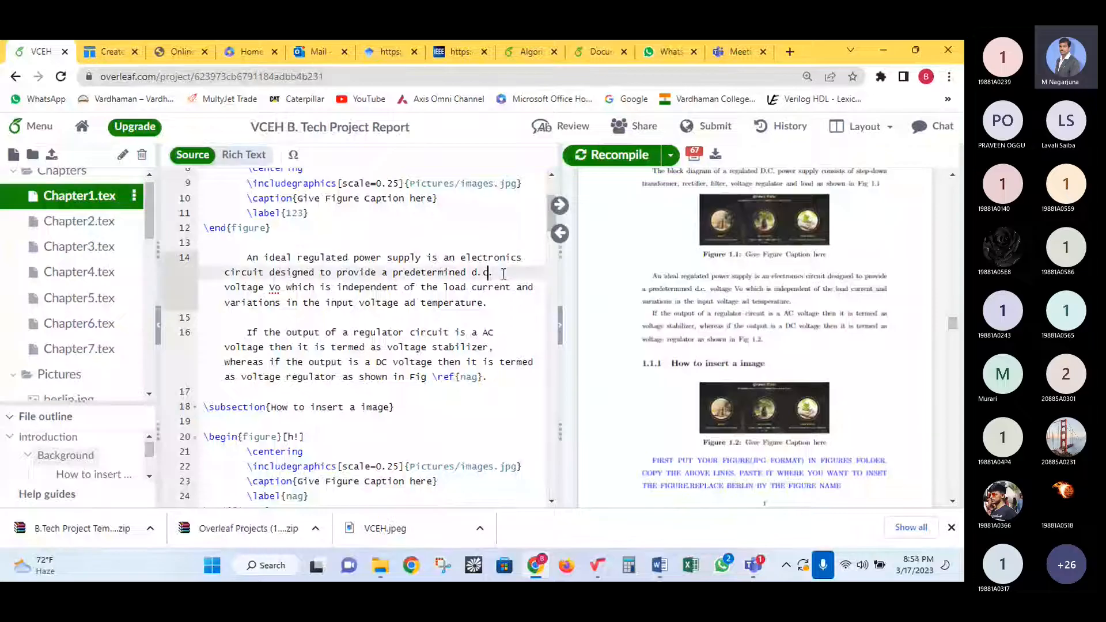
{"action": "left_click", "coordinate": [505, 305]}
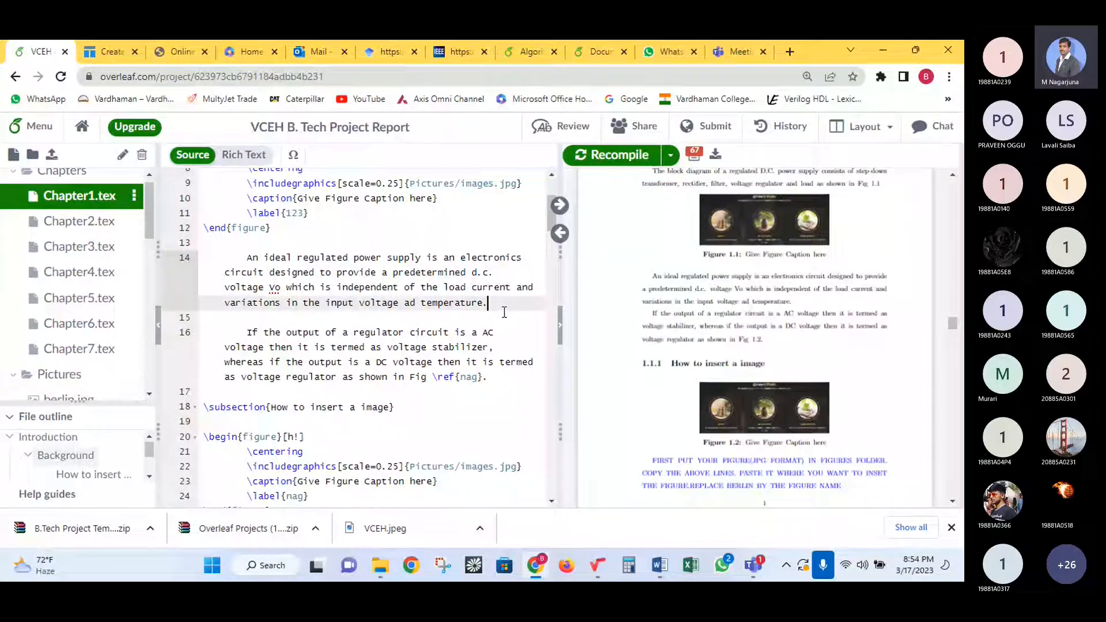
{"action": "key", "text": "BackSpace"}
{"action": "type", "text": "\\"}
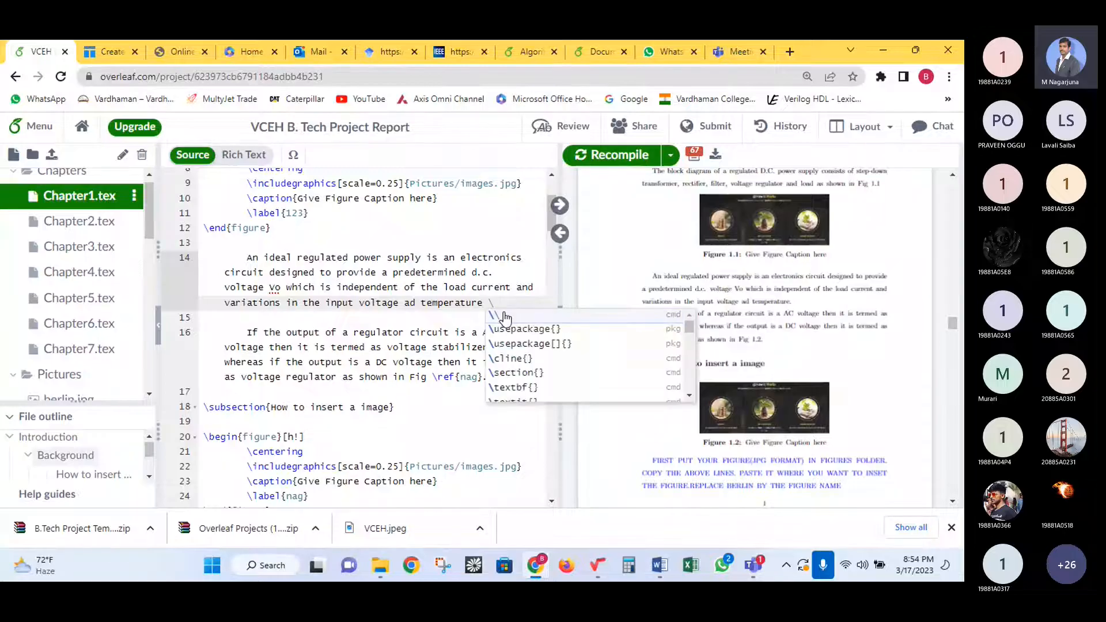
{"action": "type", "text": "cite"}
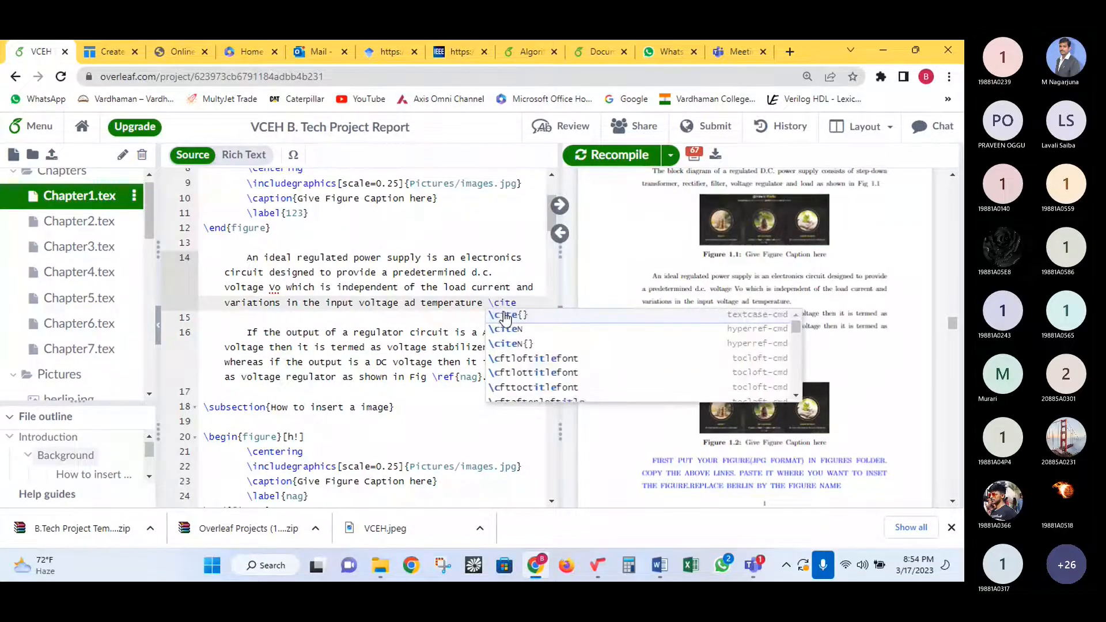
{"action": "left_click", "coordinate": [527, 317]}
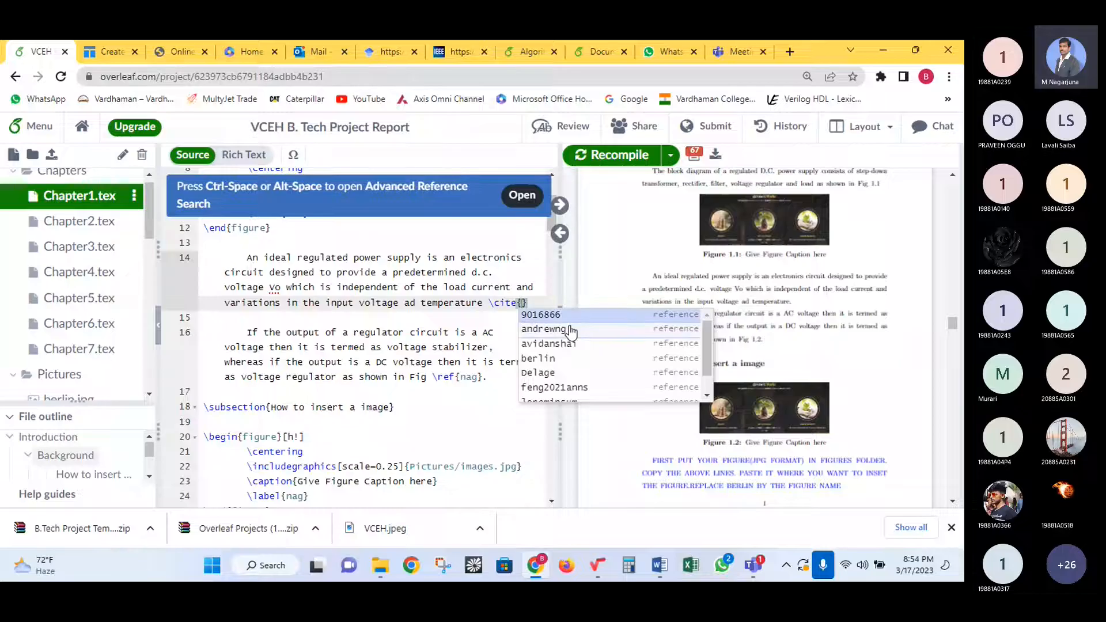
{"action": "left_click", "coordinate": [573, 392]}
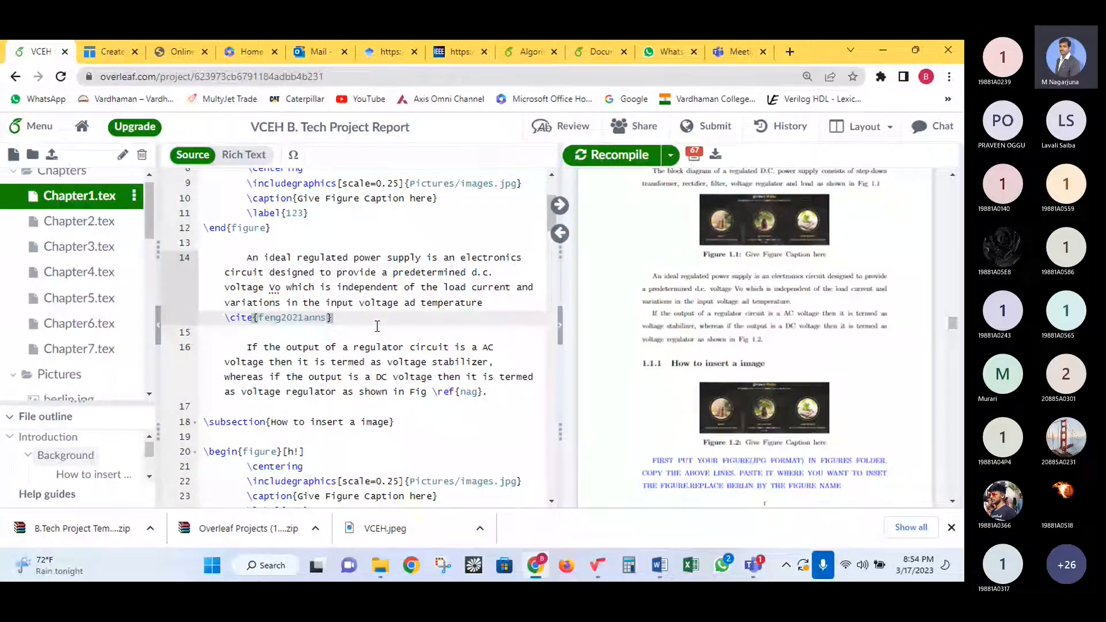
{"action": "left_click", "coordinate": [596, 159]}
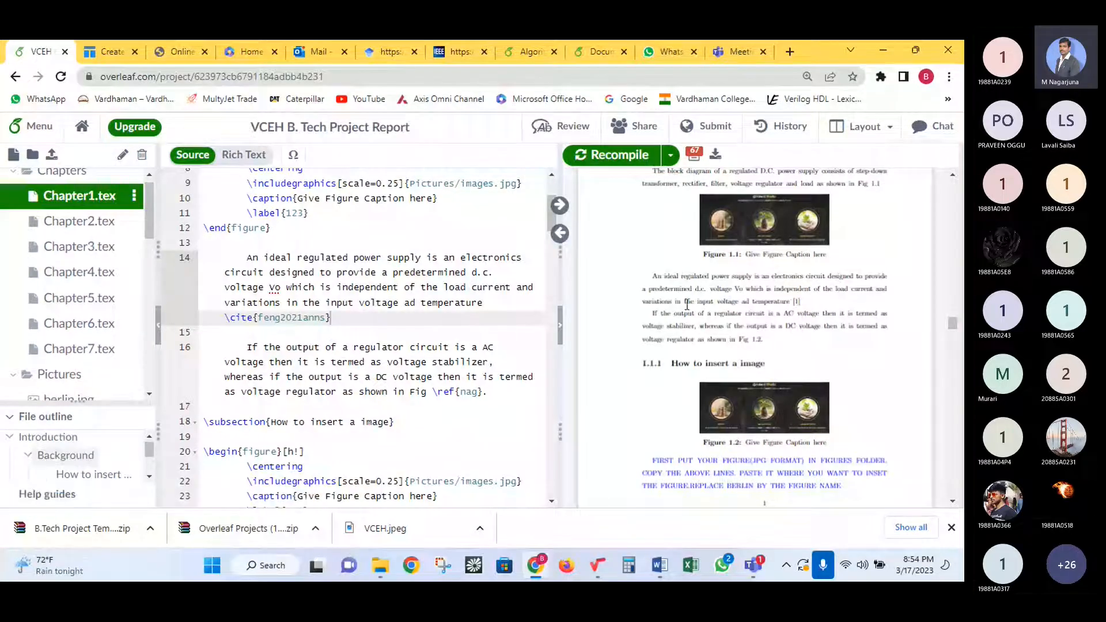
- Check the cited sentence and References entry [1] in the PDF preview, then switch to the Office Home tab
{"action": "left_click_drag", "start_coordinate": [685, 303], "coordinate": [798, 315]}
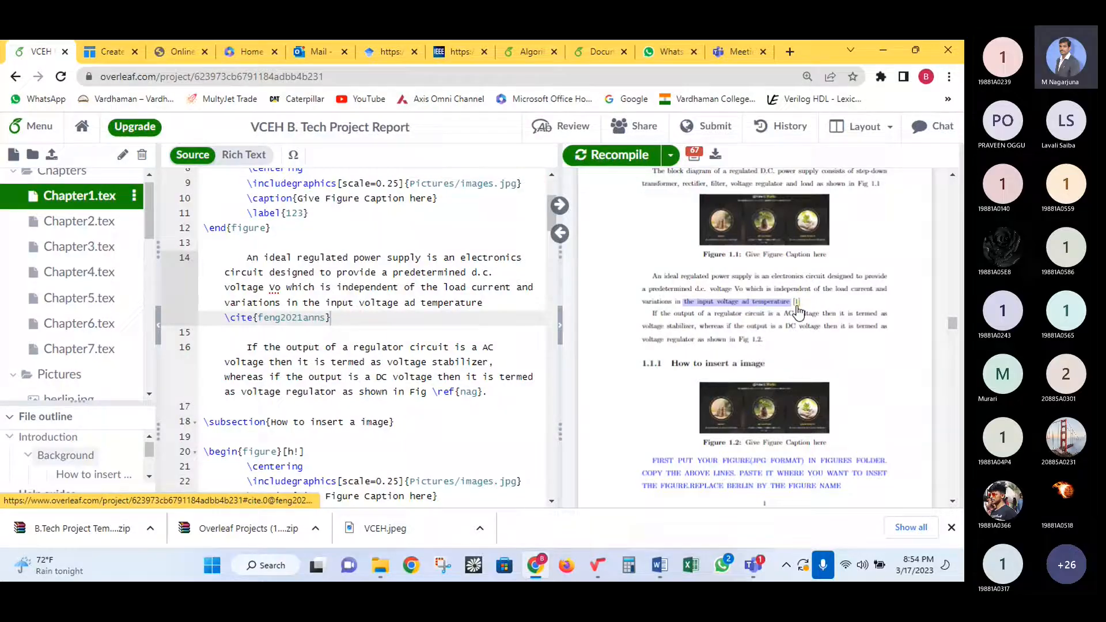
{"action": "left_click_drag", "start_coordinate": [953, 324], "coordinate": [953, 494]}
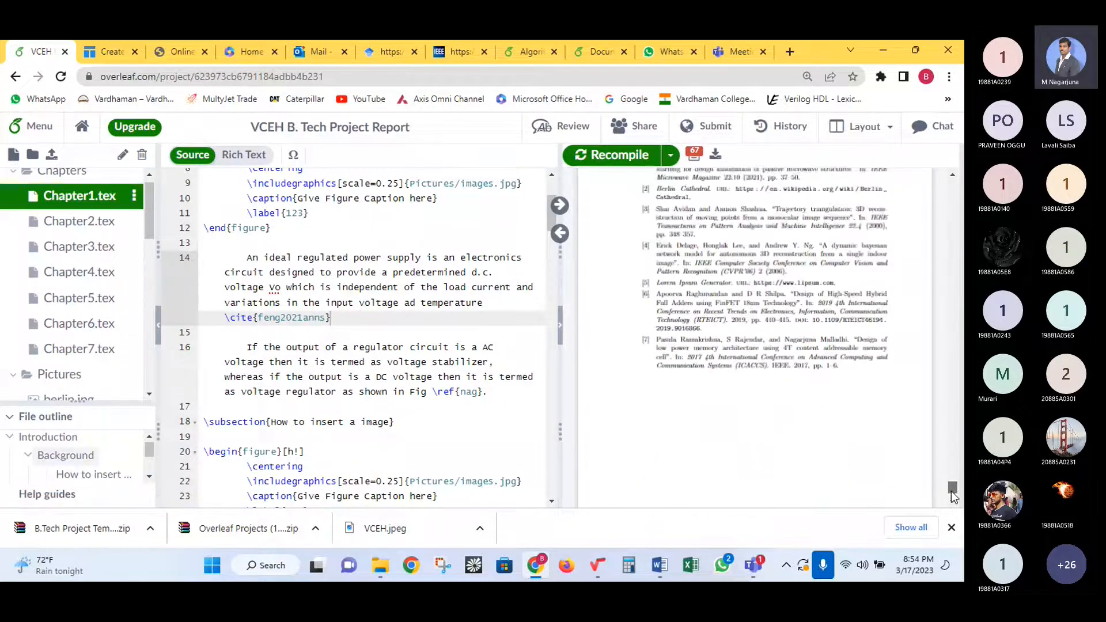
{"action": "scroll", "coordinate": [817, 372], "scroll_direction": "up", "scroll_amount": 3}
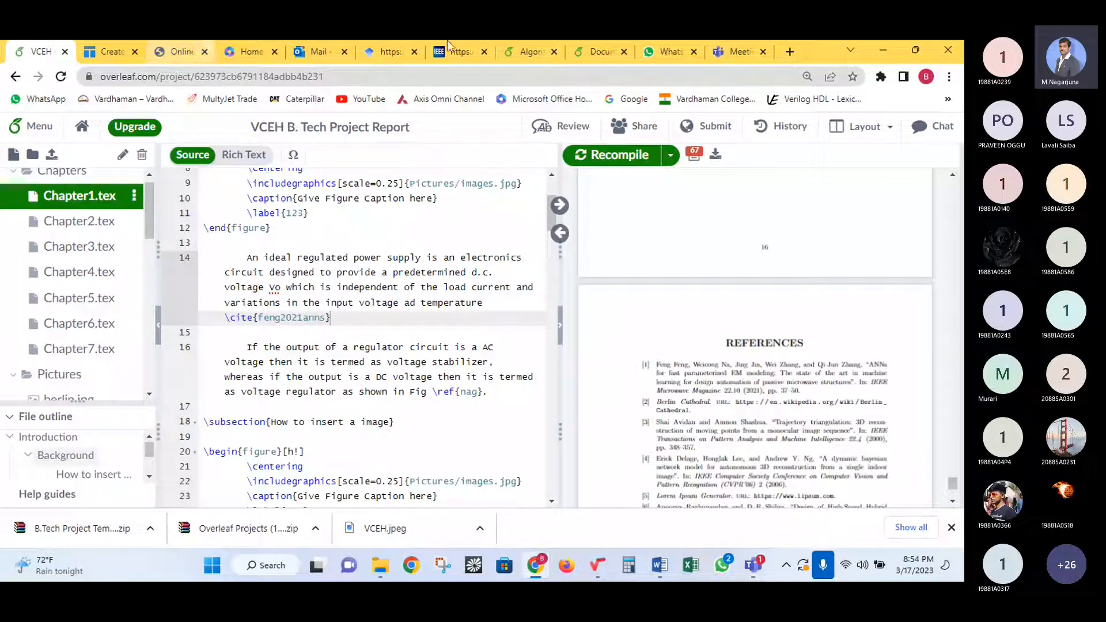
{"action": "left_click", "coordinate": [245, 49]}
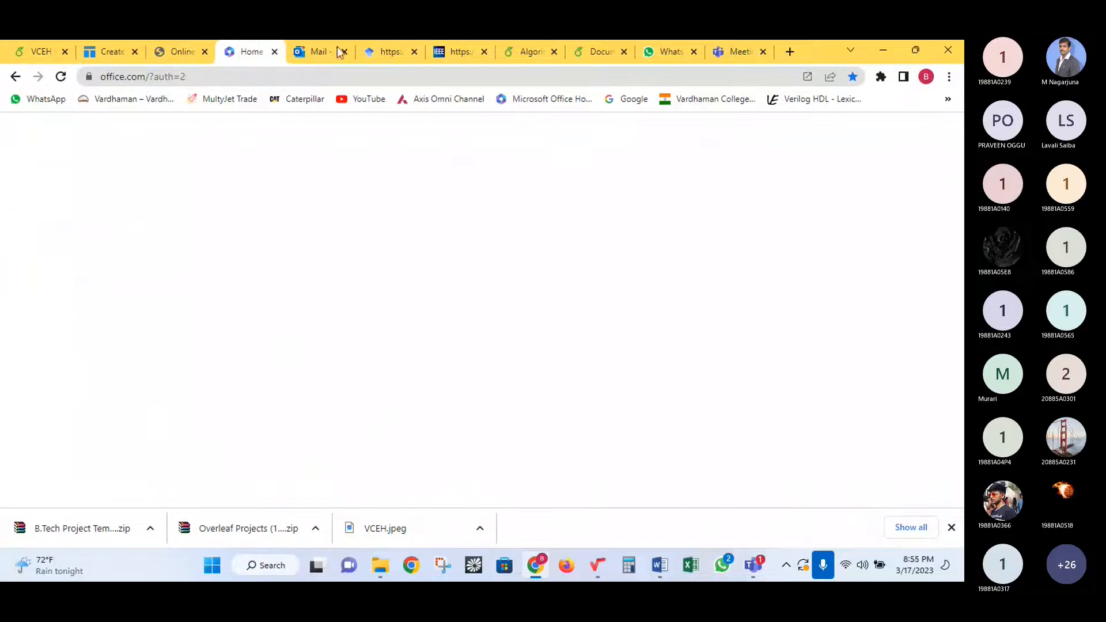
- Look over the ANNs paper's BibTeX on Google Scholar, then return to the VCEH Overleaf project
{"action": "left_click", "coordinate": [387, 51]}
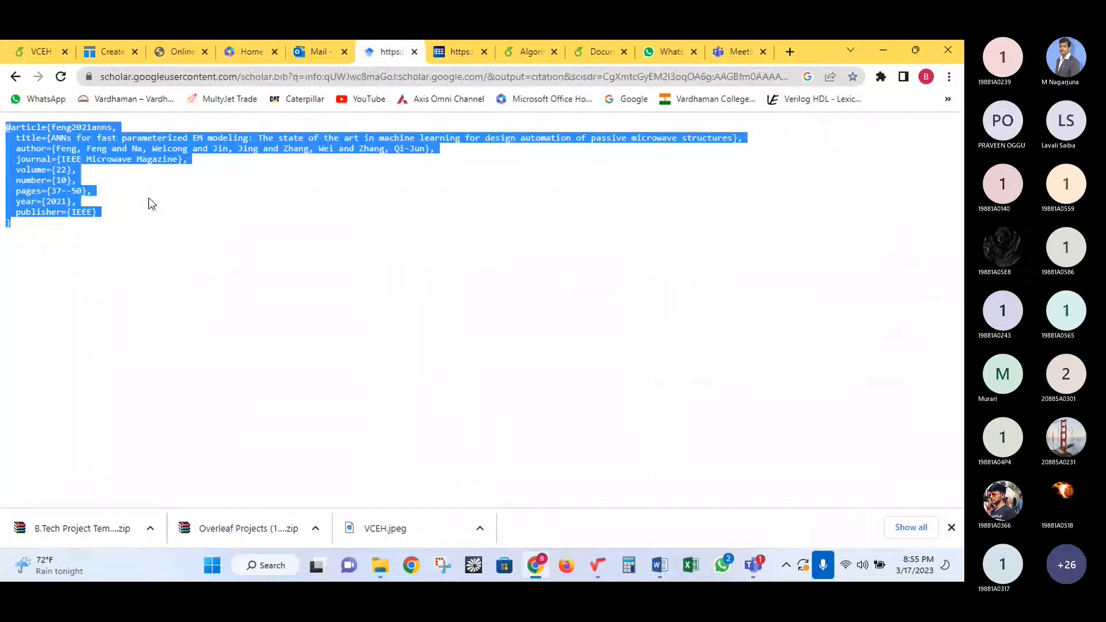
{"action": "left_click", "coordinate": [149, 198]}
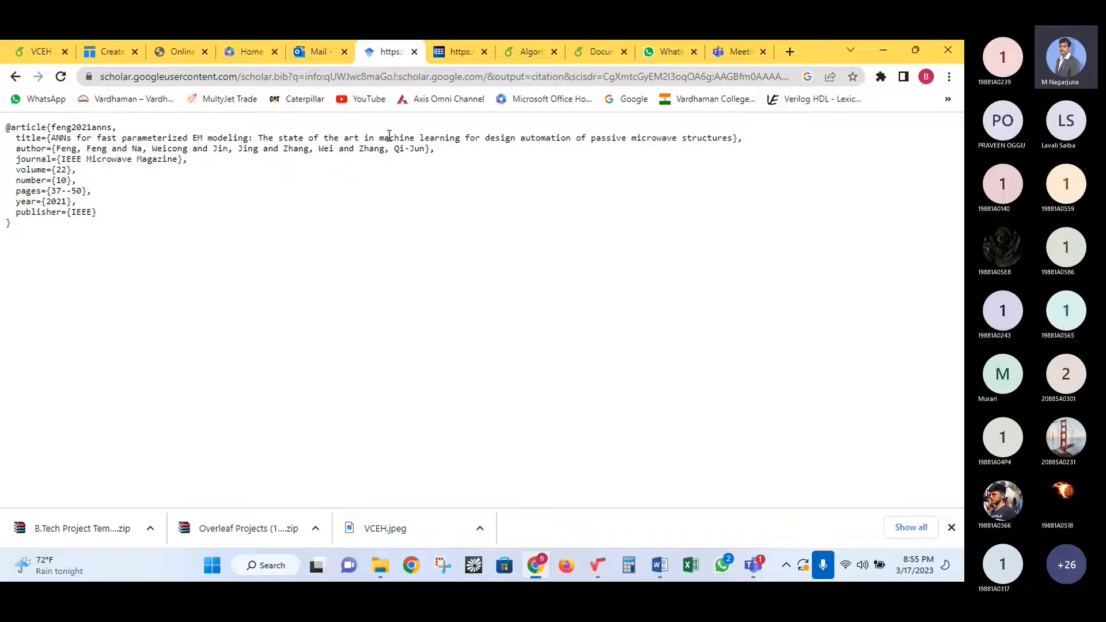
{"action": "left_click", "coordinate": [38, 54]}
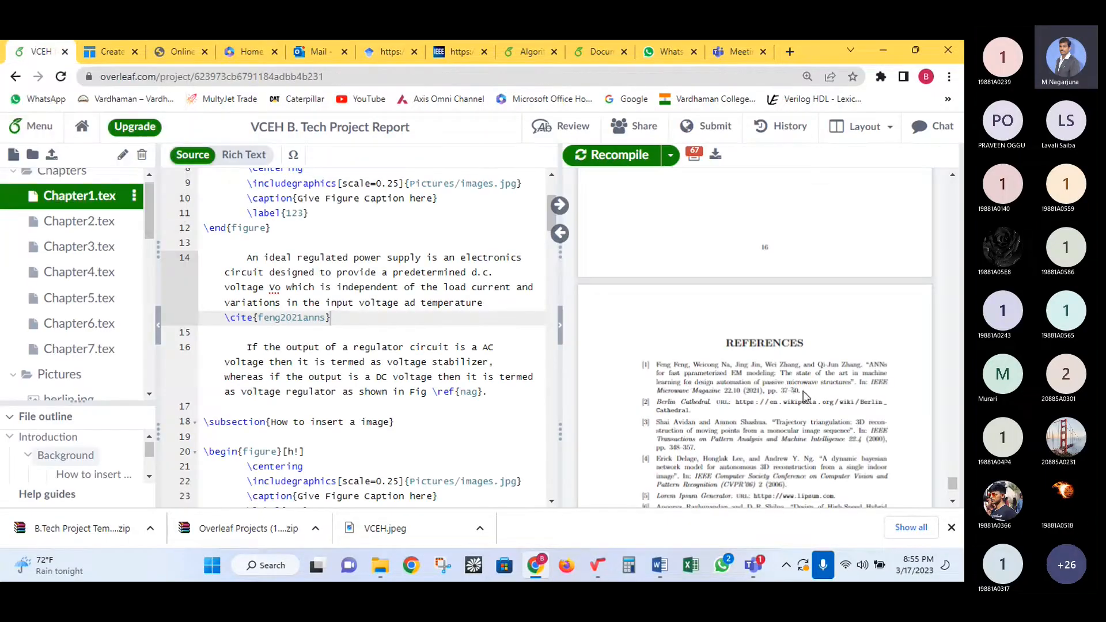
- Highlight reference [1] in the compiled PDF
{"action": "left_click_drag", "start_coordinate": [802, 393], "coordinate": [658, 364]}
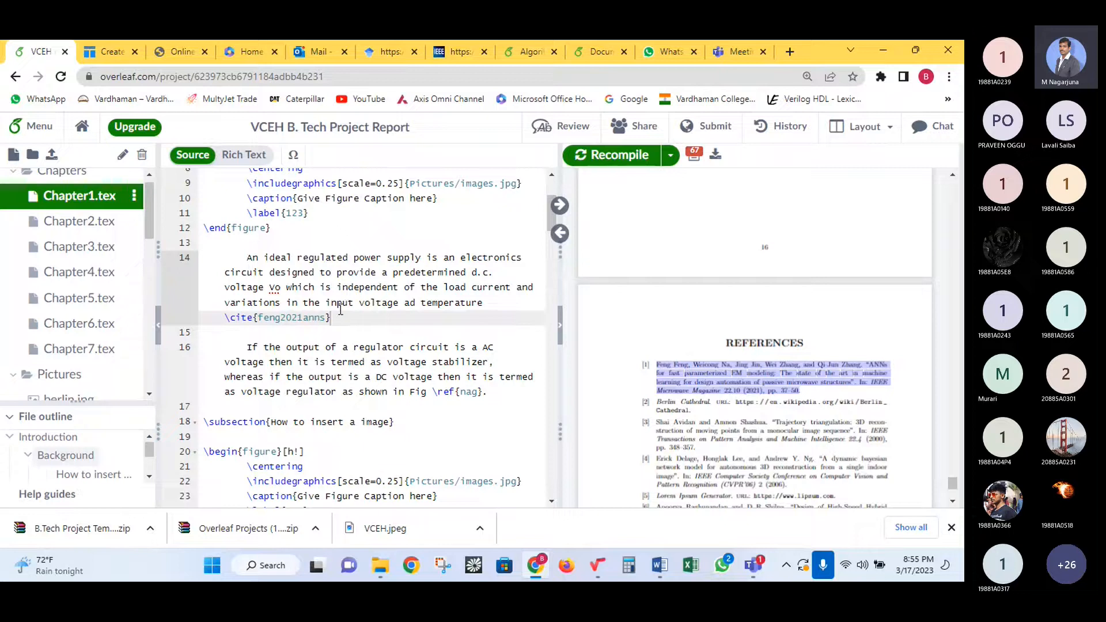
{"action": "scroll", "coordinate": [55, 363], "scroll_direction": "down", "scroll_amount": 5}
{"action": "scroll", "coordinate": [54, 363], "scroll_direction": "down", "scroll_amount": 5}
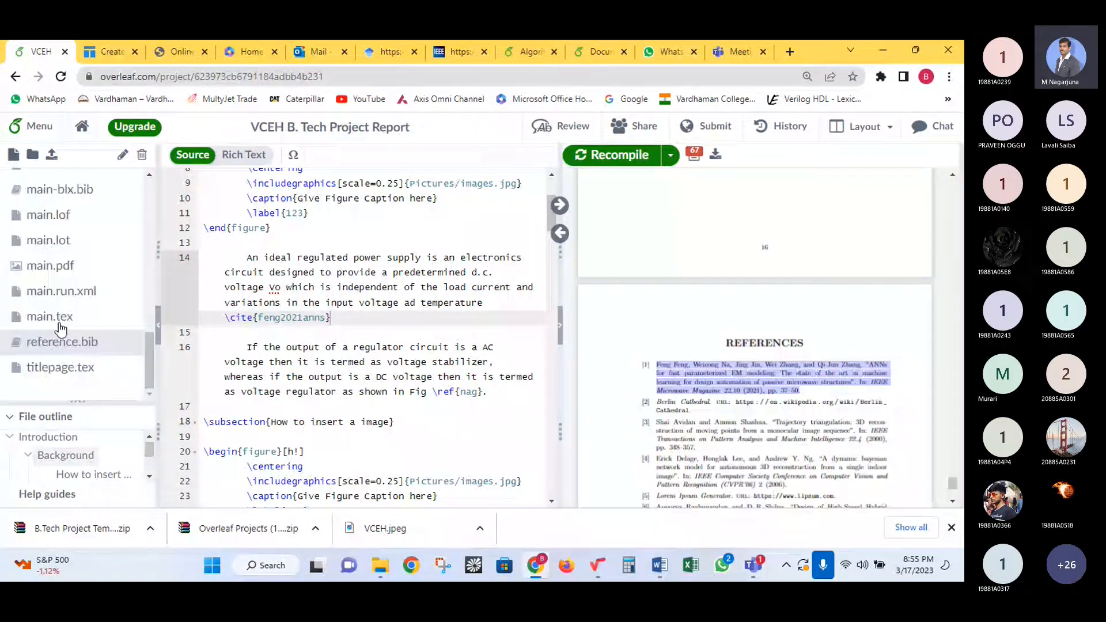
- Open reference.bib, select the feng2021anns entry, then the 9016866 citation key at the end
{"action": "left_click", "coordinate": [63, 342]}
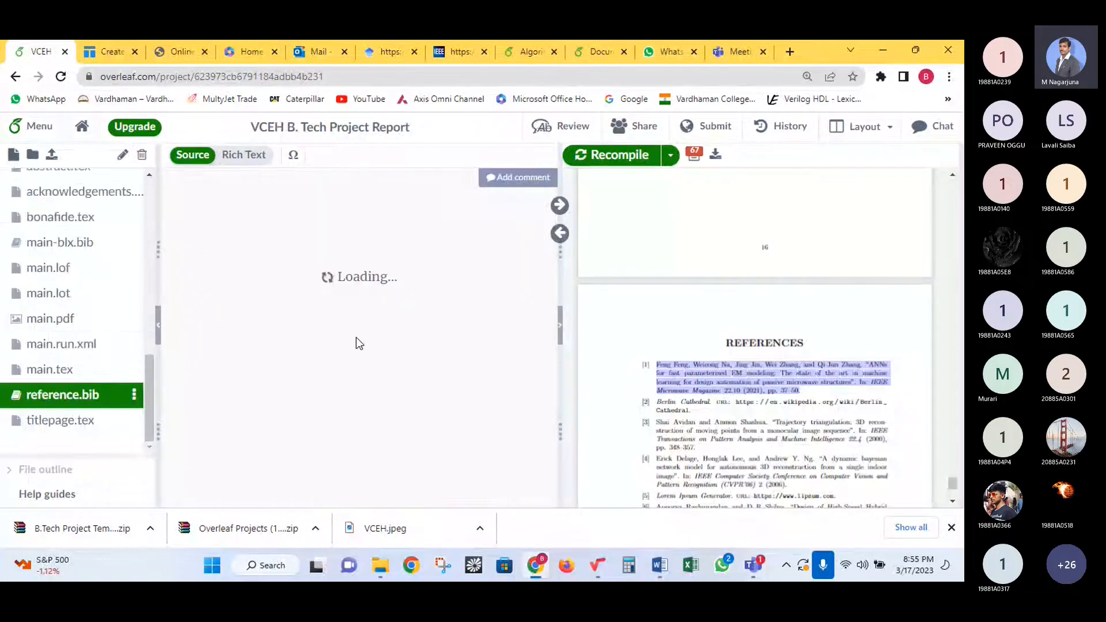
{"action": "left_click_drag", "start_coordinate": [221, 379], "coordinate": [202, 190]}
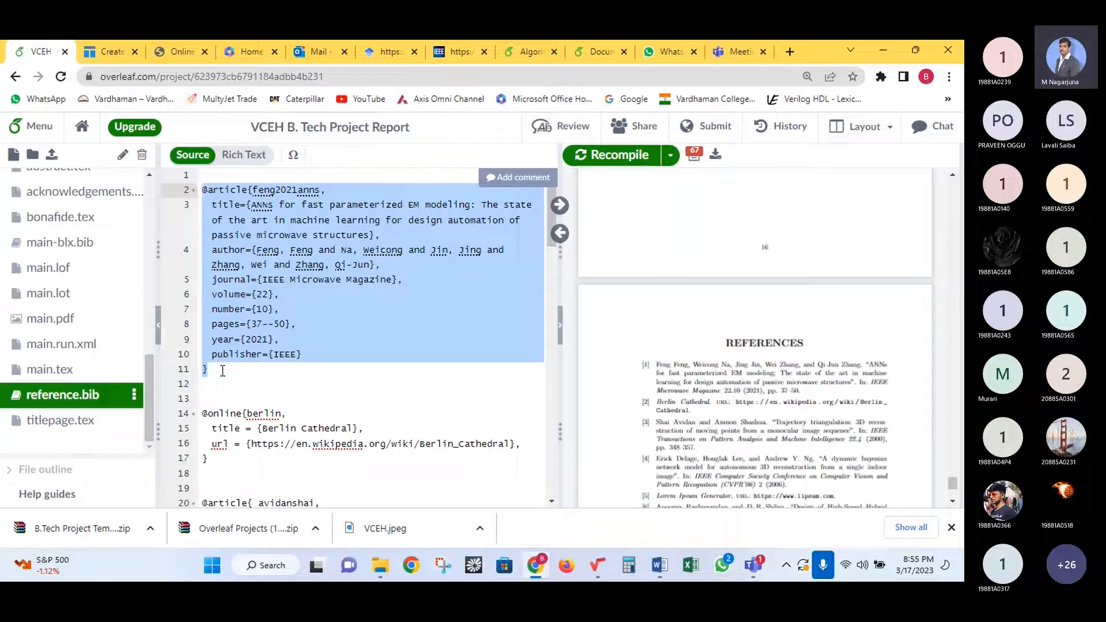
{"action": "scroll", "coordinate": [223, 371], "scroll_direction": "down", "scroll_amount": 15}
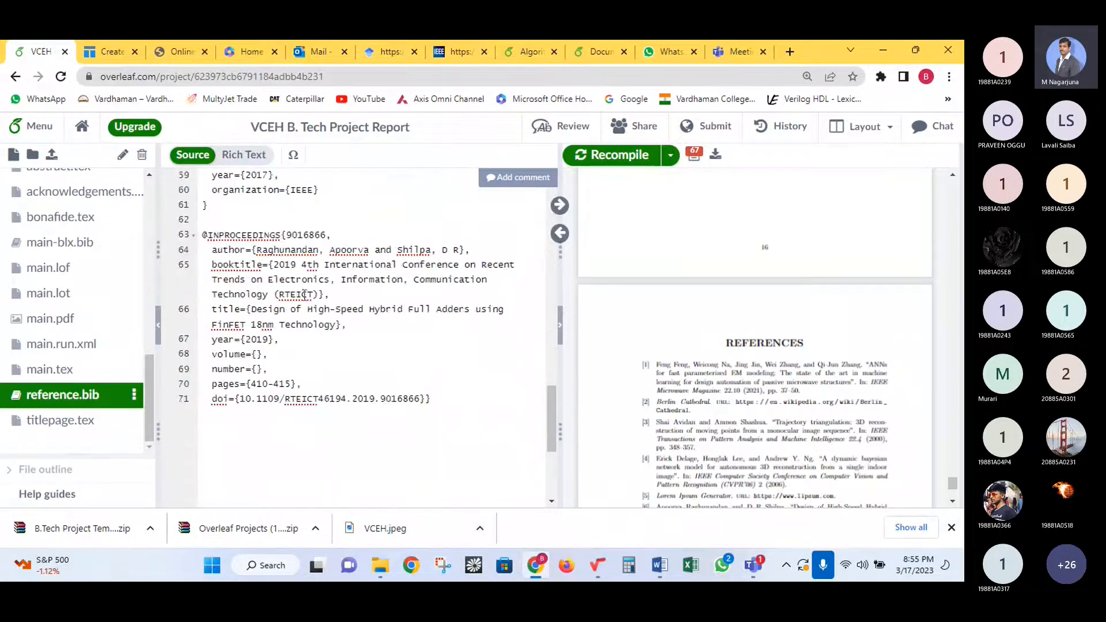
{"action": "double_click", "coordinate": [306, 235]}
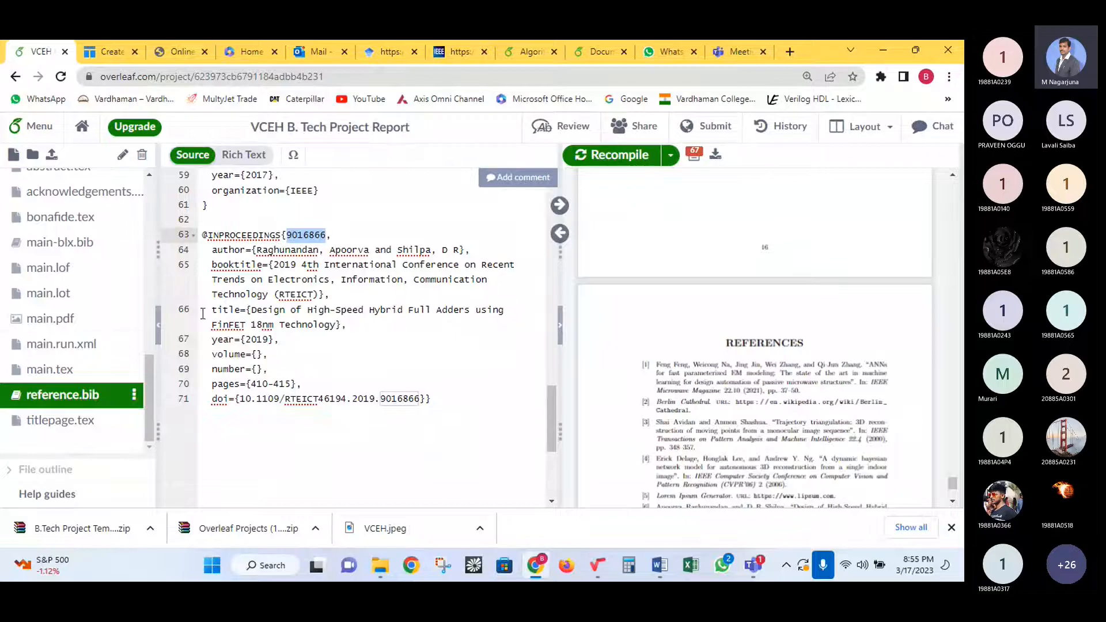
- In Chapter1.tex, insert \cite{9016866} right after 'rectifier' on line 5
{"action": "scroll", "coordinate": [88, 215], "scroll_direction": "up", "scroll_amount": 10}
{"action": "left_click", "coordinate": [87, 215]}
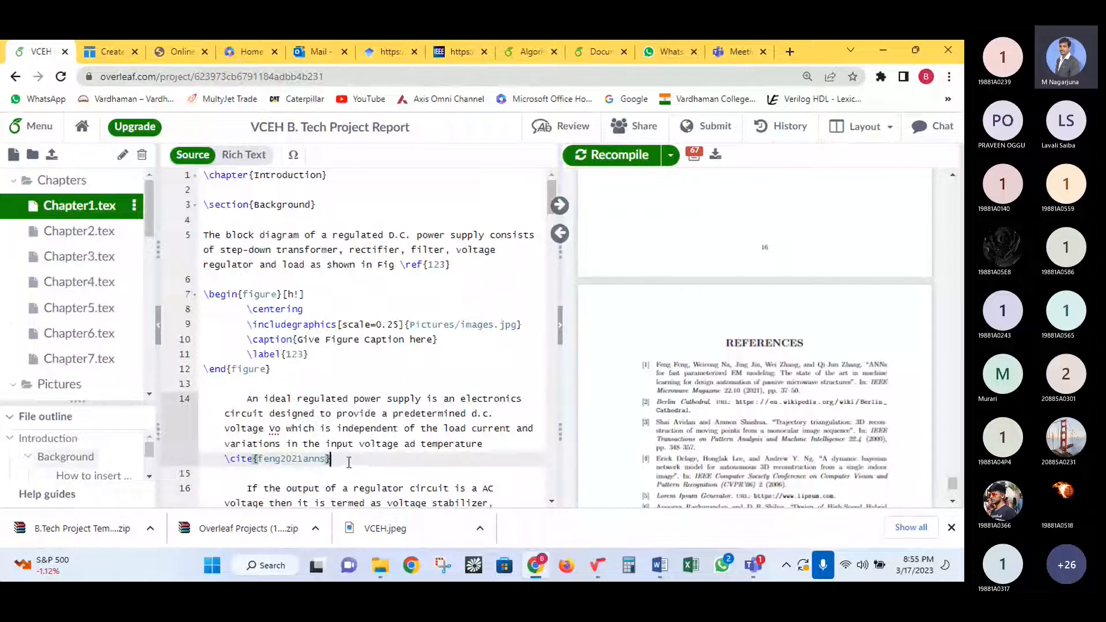
{"action": "left_click", "coordinate": [462, 263]}
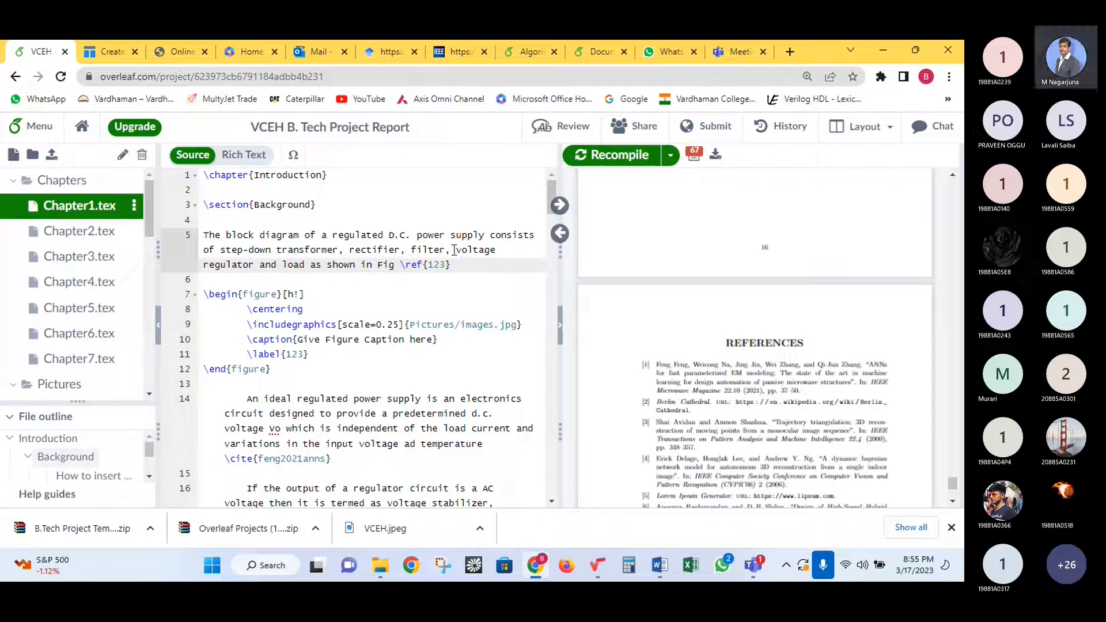
{"action": "left_click", "coordinate": [401, 249]}
{"action": "type", "text": "\\cite"}
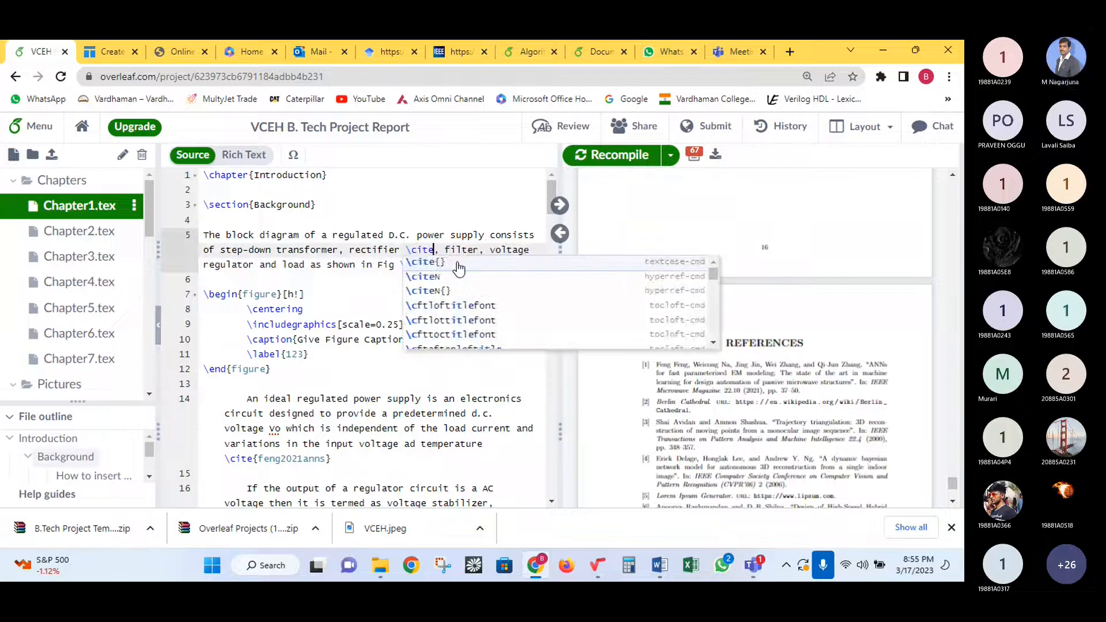
{"action": "left_click", "coordinate": [459, 262]}
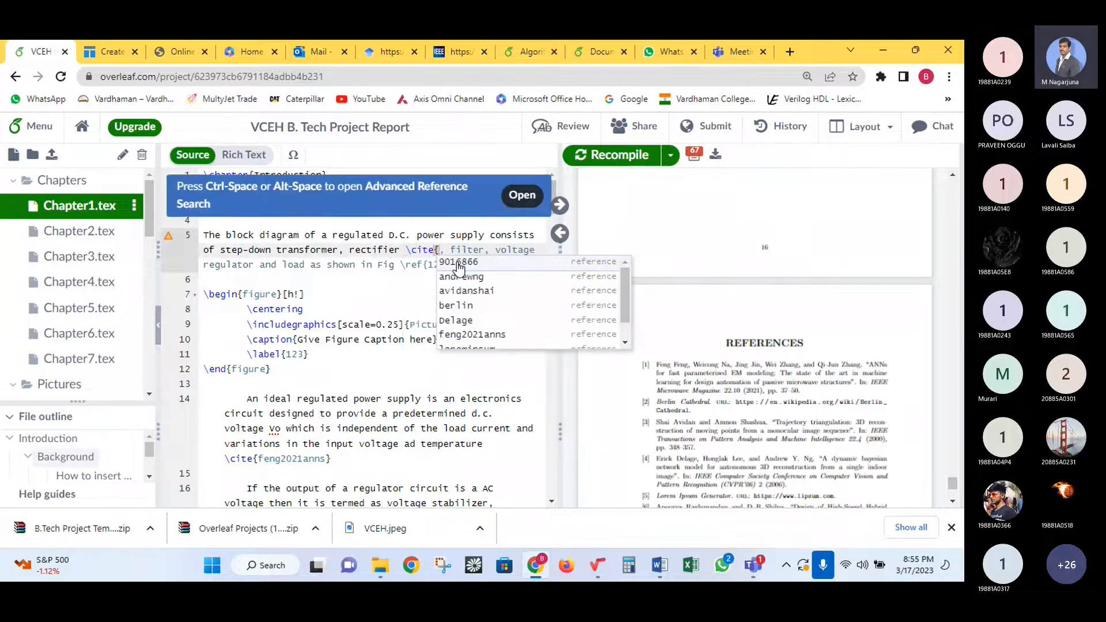
{"action": "left_click", "coordinate": [459, 263]}
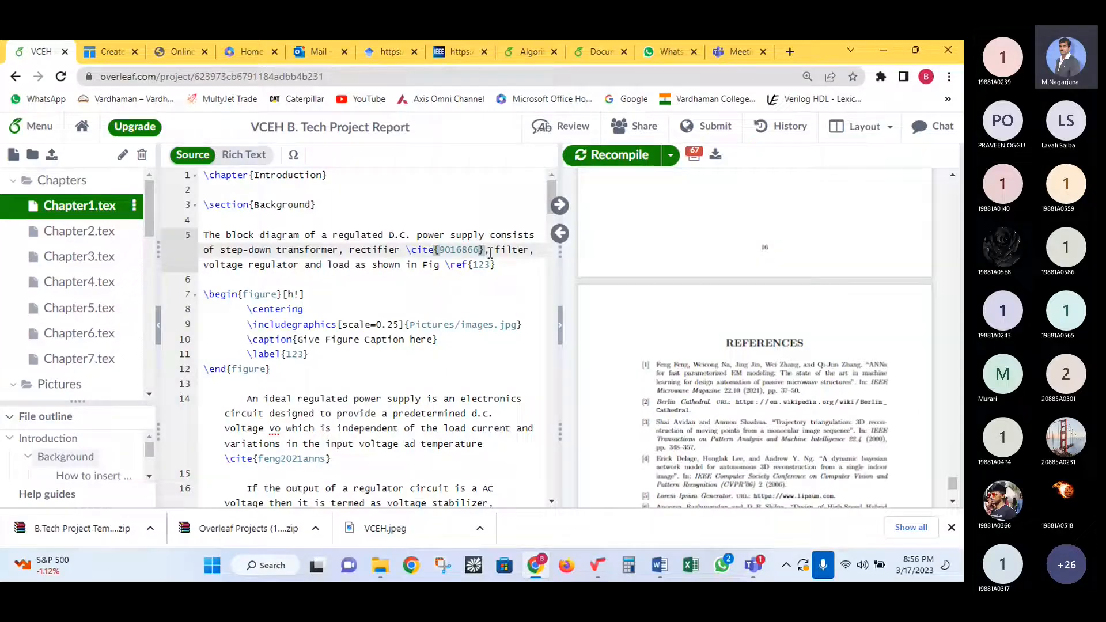
- Recompile and check References now list the hybrid full adder paper as [1], ANNs as [2]
{"action": "left_click", "coordinate": [602, 157]}
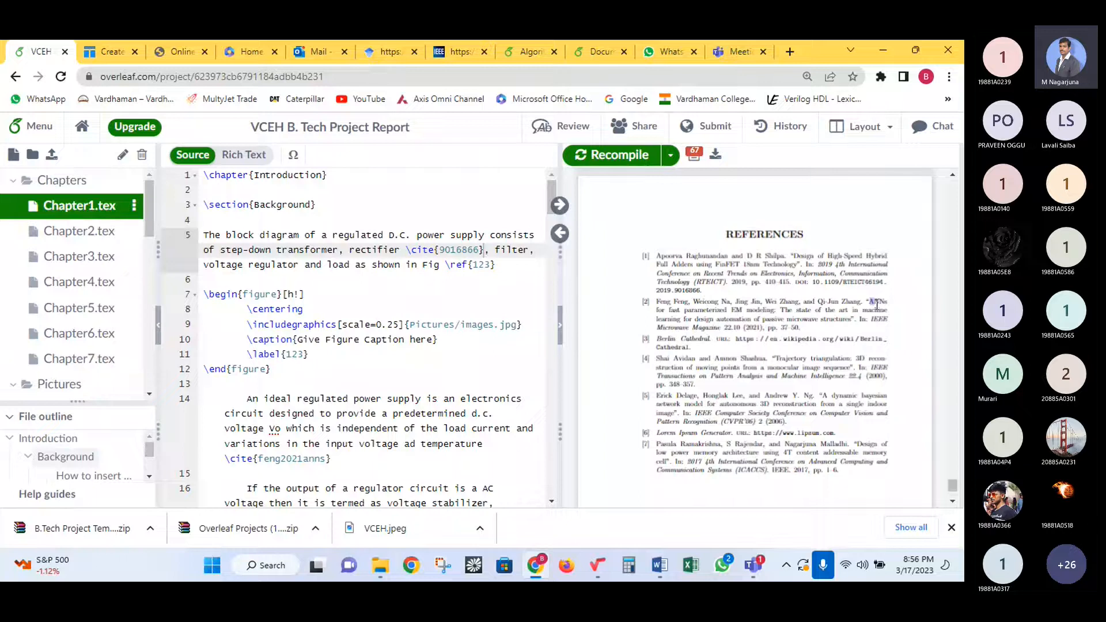
{"action": "left_click_drag", "start_coordinate": [877, 303], "coordinate": [877, 308]}
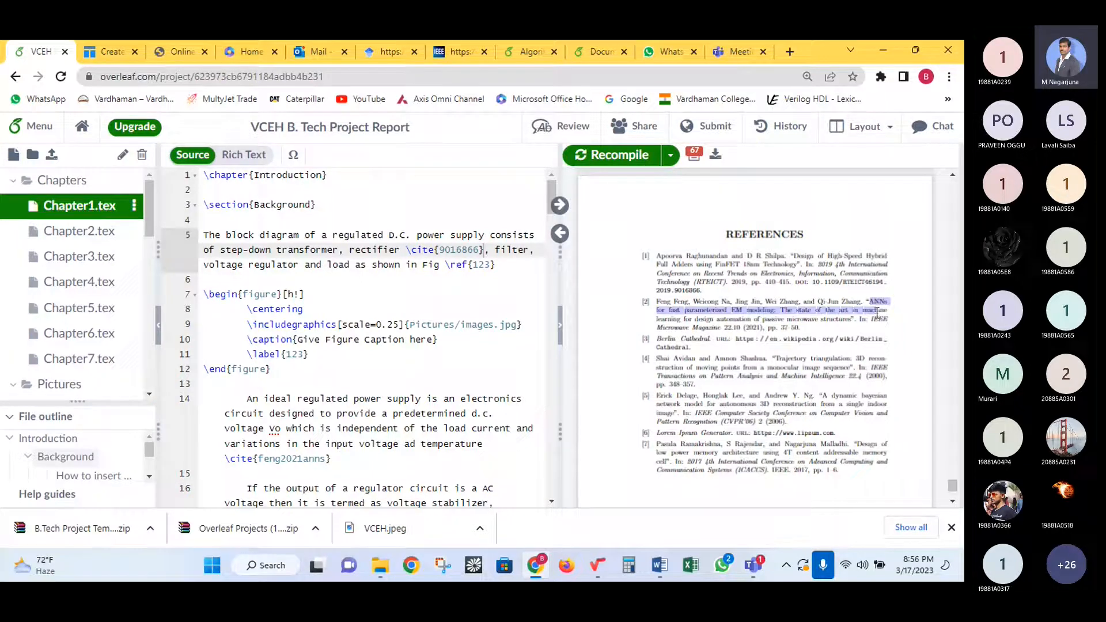
{"action": "left_click_drag", "start_coordinate": [815, 256], "coordinate": [875, 257]}
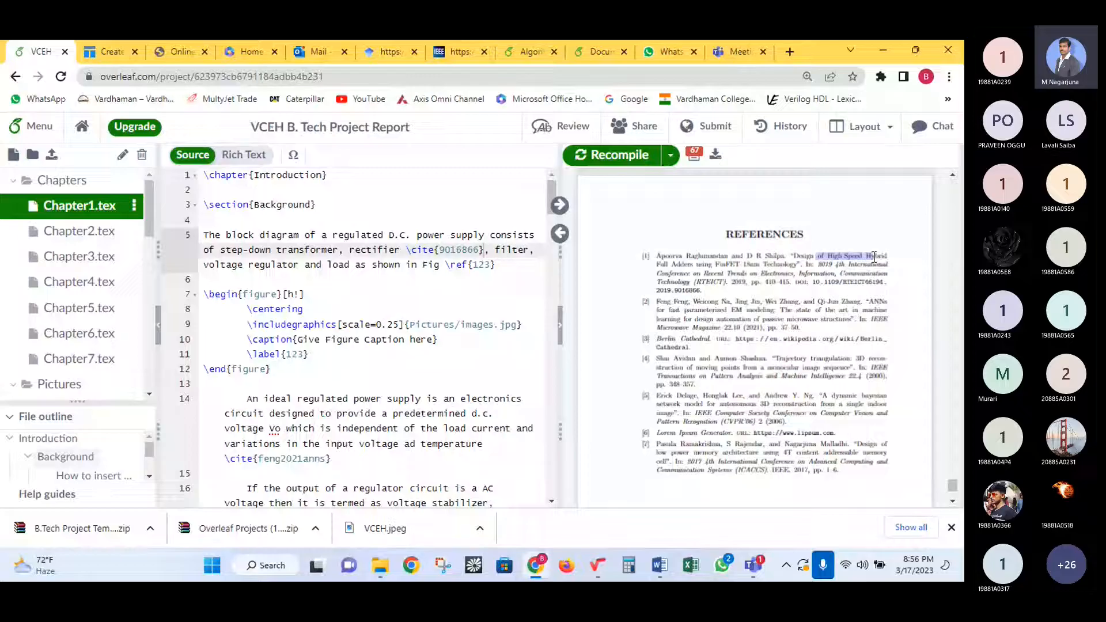
{"action": "scroll", "coordinate": [73, 334], "scroll_direction": "down", "scroll_amount": 10}
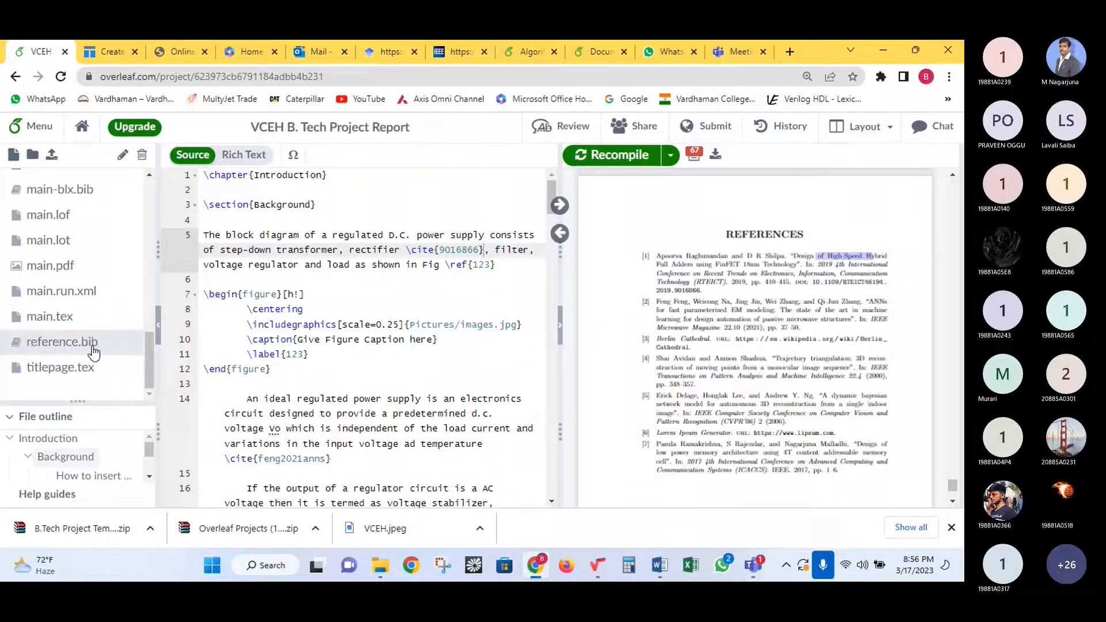
{"action": "left_click", "coordinate": [62, 343]}
{"action": "scroll", "coordinate": [344, 351], "scroll_direction": "down", "scroll_amount": 2}
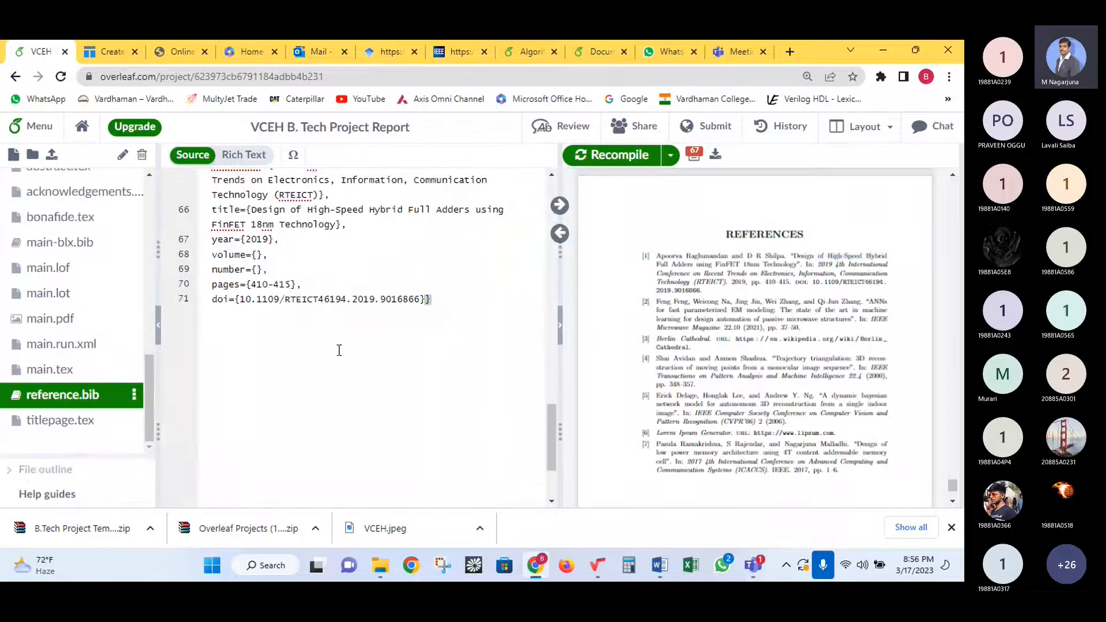
{"action": "scroll", "coordinate": [346, 349], "scroll_direction": "up", "scroll_amount": 4}
{"action": "scroll", "coordinate": [402, 419], "scroll_direction": "down", "scroll_amount": 1}
{"action": "left_click_drag", "start_coordinate": [433, 458], "coordinate": [339, 386]}
{"action": "left_click", "coordinate": [350, 375]}
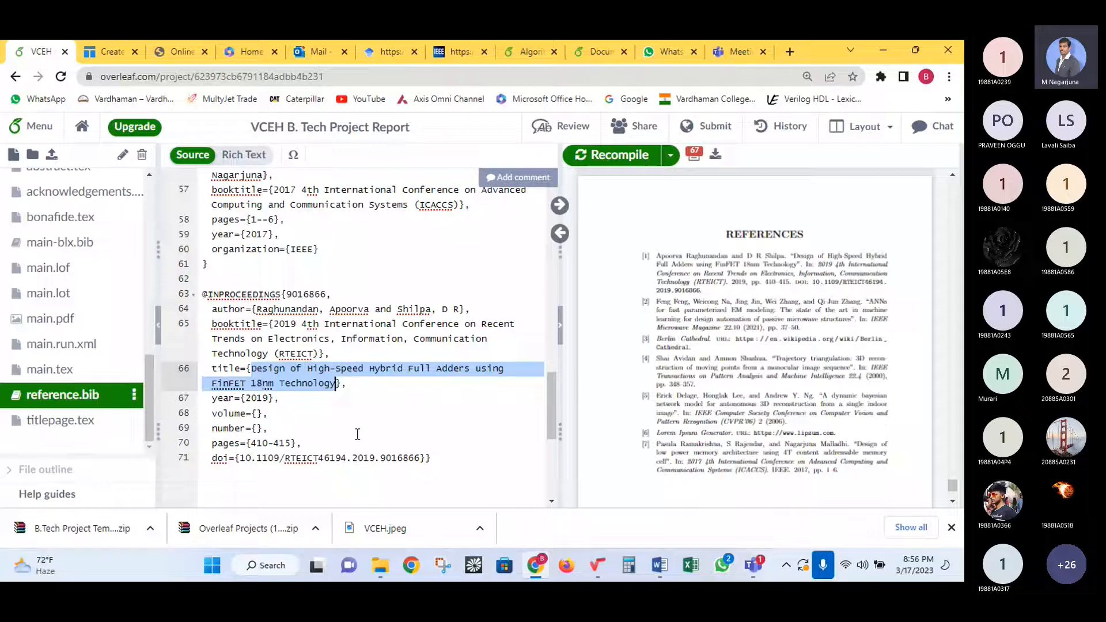
{"action": "left_click_drag", "start_coordinate": [434, 459], "coordinate": [204, 294]}
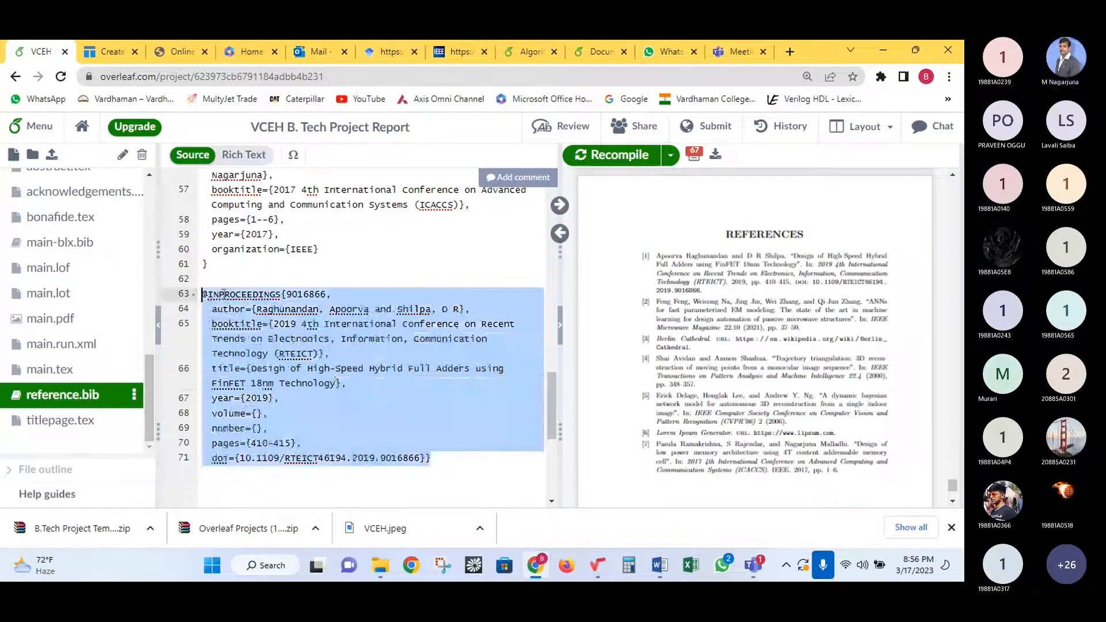
{"action": "scroll", "coordinate": [332, 288], "scroll_direction": "up", "scroll_amount": 10}
{"action": "left_click_drag", "start_coordinate": [242, 237], "coordinate": [198, 202]}
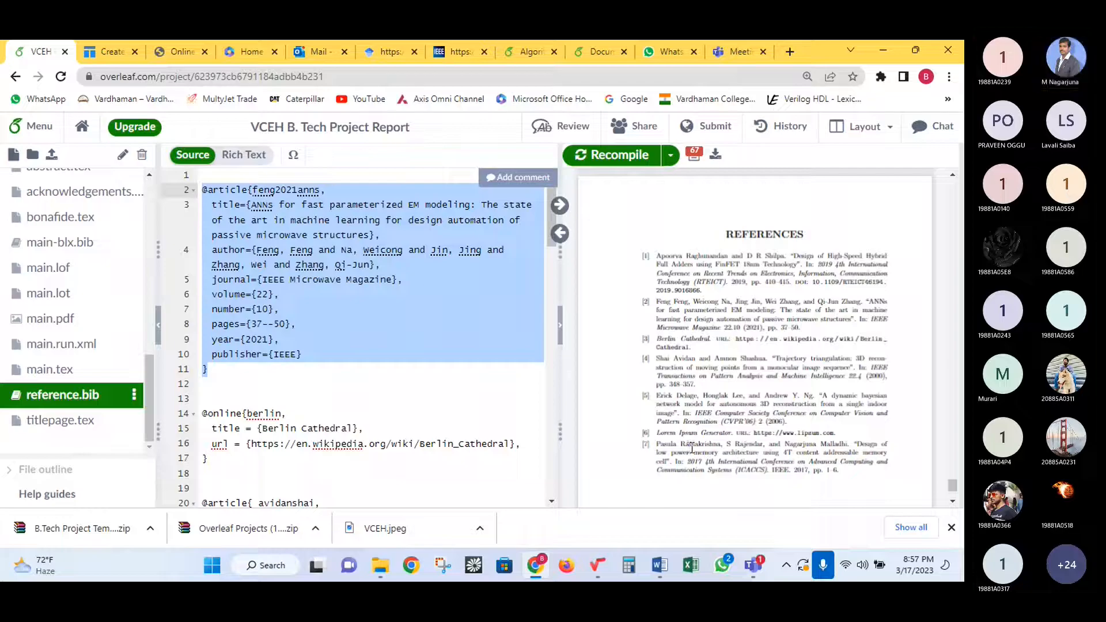
{"action": "scroll", "coordinate": [686, 441], "scroll_direction": "down", "scroll_amount": 2}
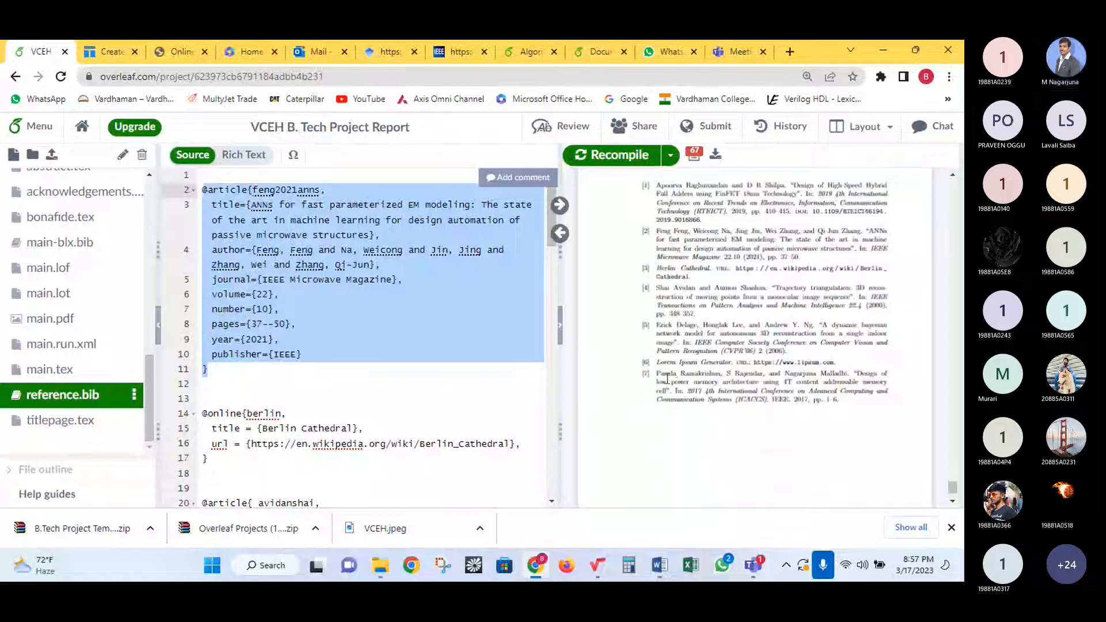
{"action": "mouse_move", "coordinate": [676, 363]}
{"action": "left_mouse_down"}
{"action": "mouse_move", "coordinate": [661, 369]}
{"action": "mouse_move", "coordinate": [674, 373]}
{"action": "left_mouse_up"}
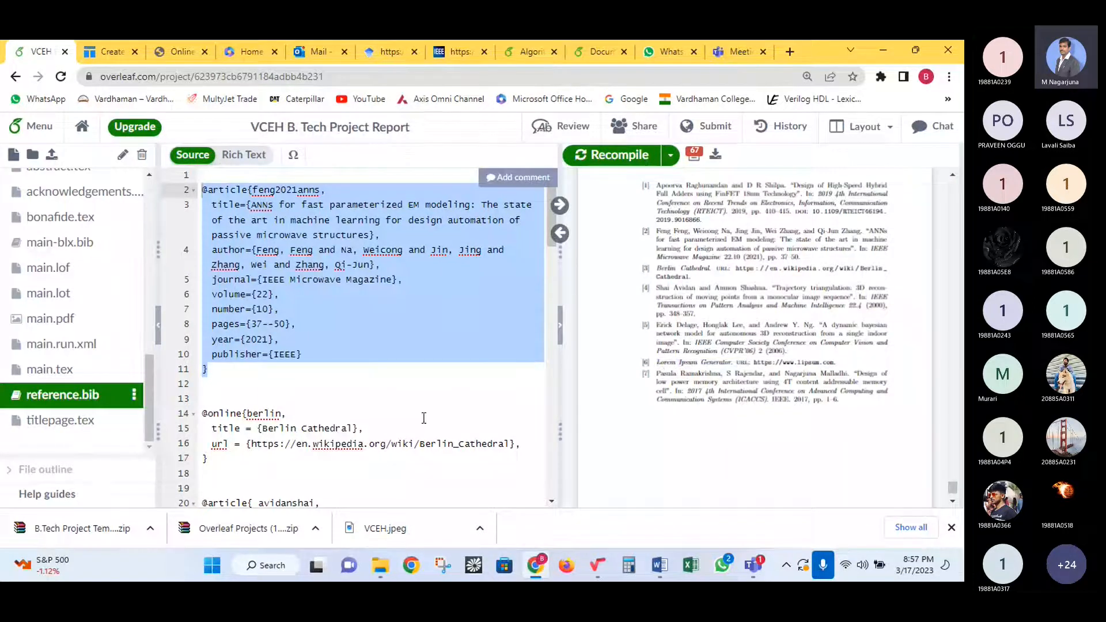
{"action": "scroll", "coordinate": [368, 380], "scroll_direction": "down", "scroll_amount": 4}
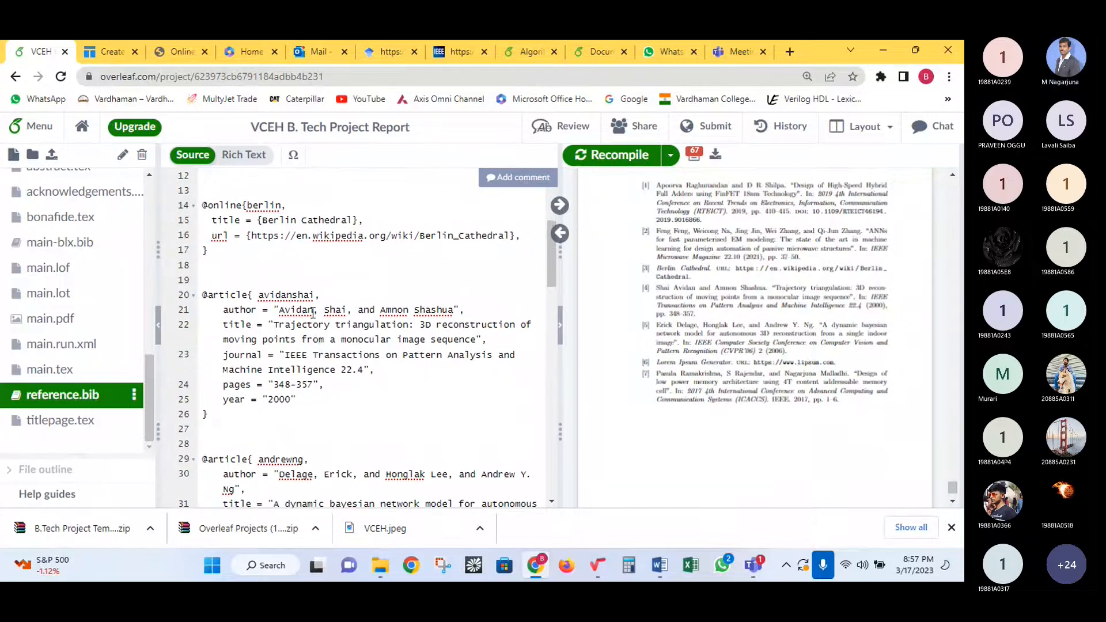
{"action": "scroll", "coordinate": [300, 323], "scroll_direction": "up", "scroll_amount": 2}
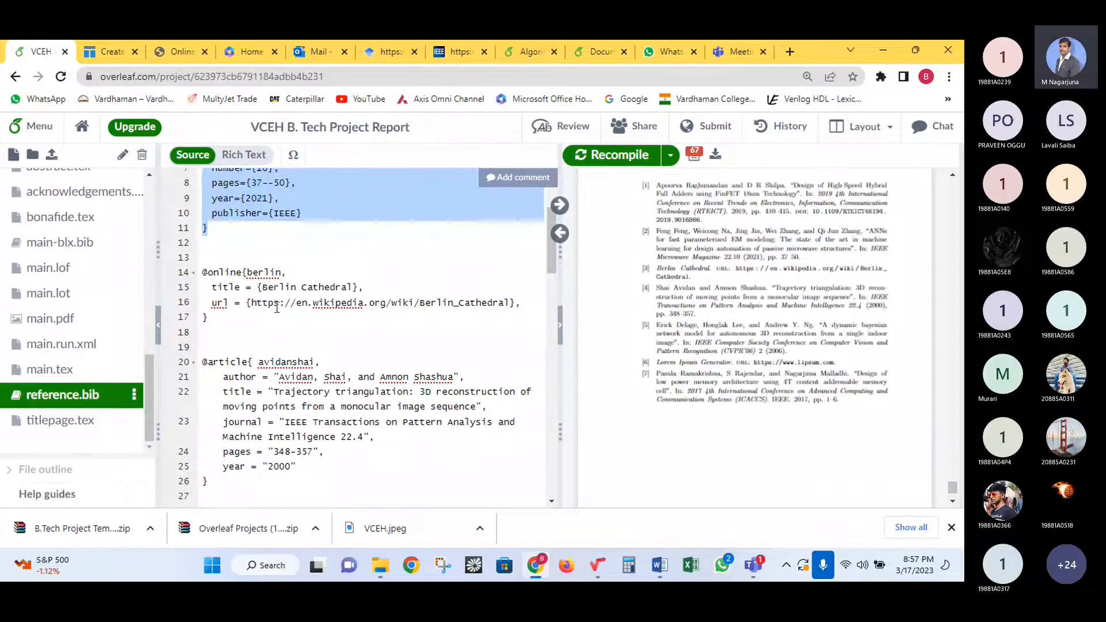
{"action": "scroll", "coordinate": [357, 325], "scroll_direction": "down", "scroll_amount": 8}
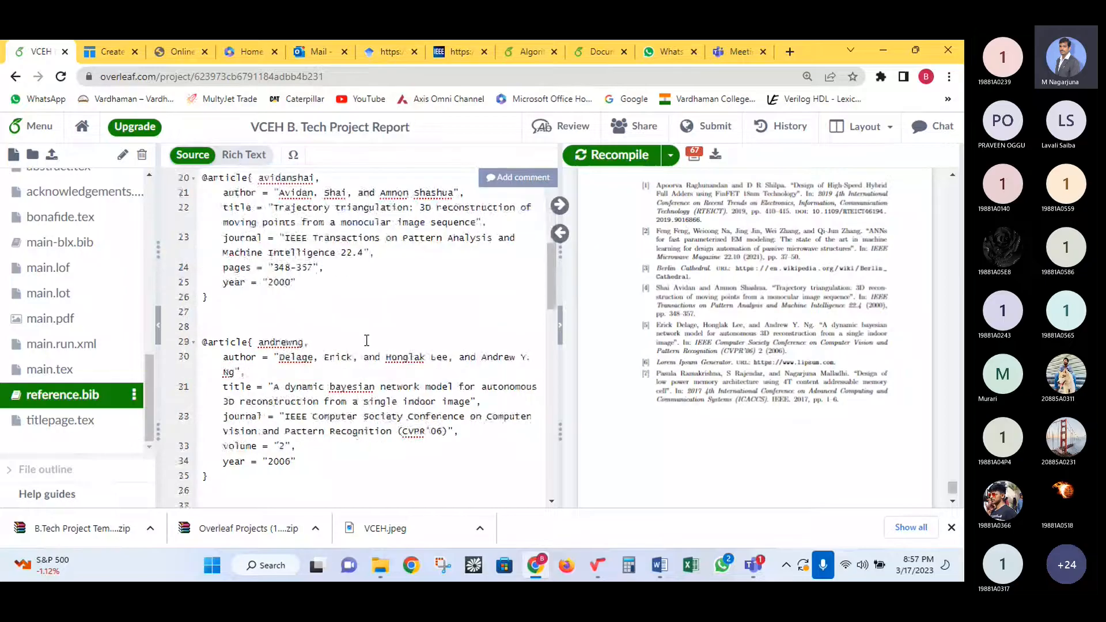
{"action": "left_click", "coordinate": [288, 370]}
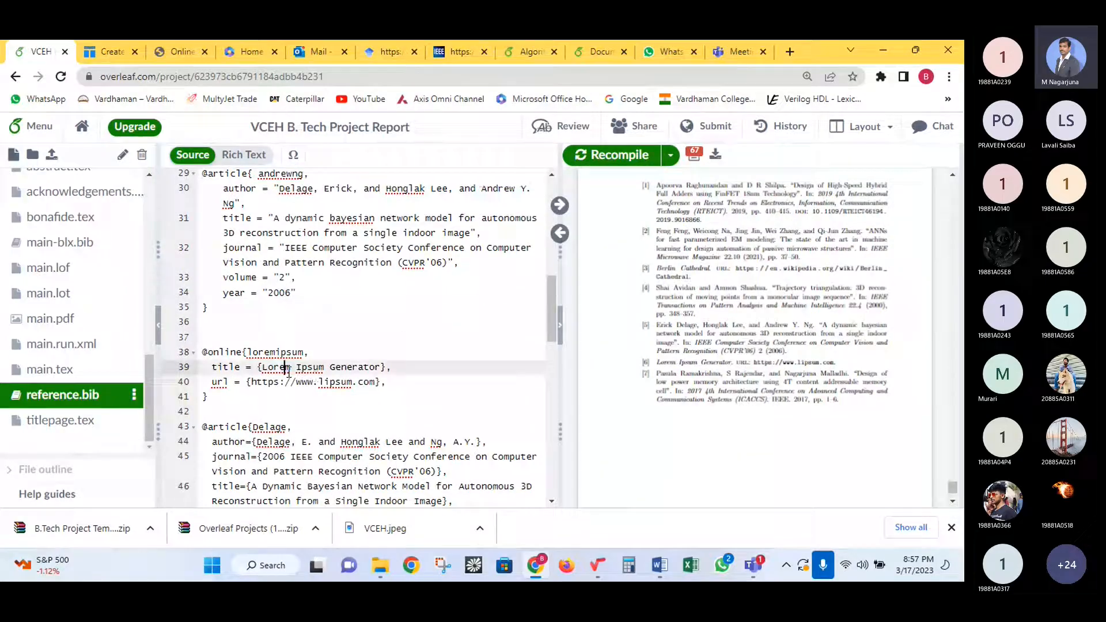
{"action": "left_click", "coordinate": [282, 403]}
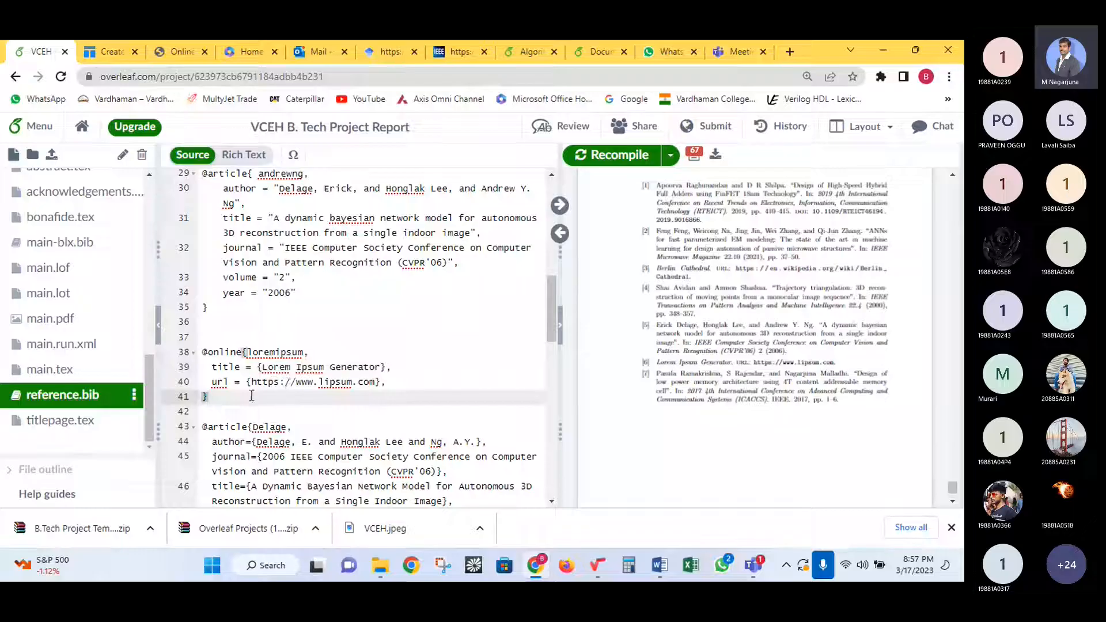
{"action": "left_click_drag", "start_coordinate": [647, 365], "coordinate": [643, 370]}
{"action": "left_click", "coordinate": [644, 369]}
{"action": "double_click", "coordinate": [268, 352]}
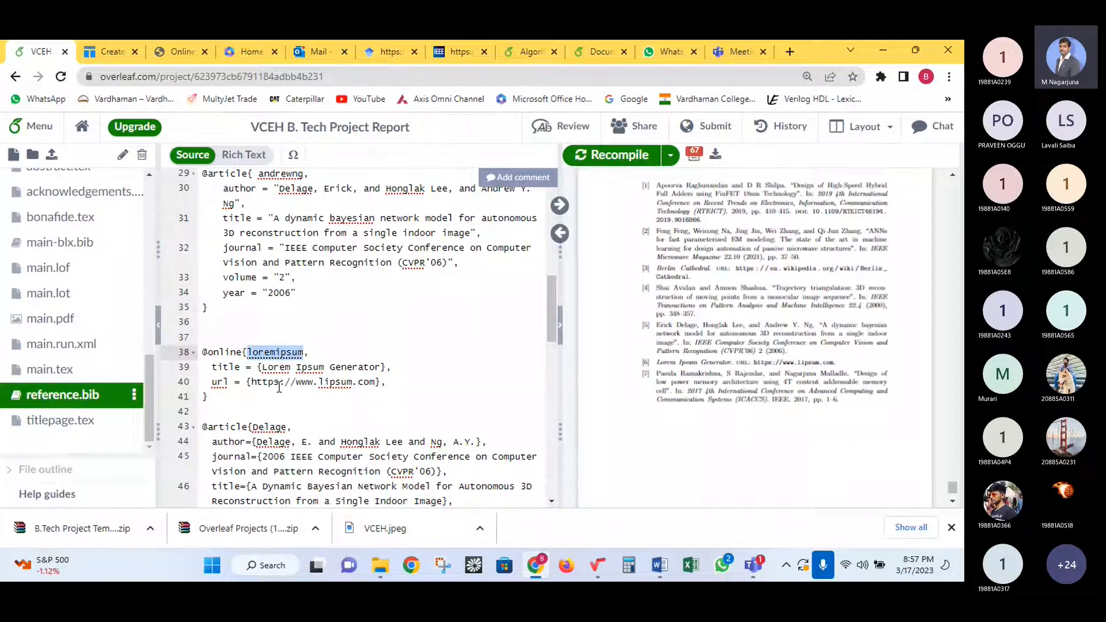
{"action": "scroll", "coordinate": [93, 294], "scroll_direction": "up", "scroll_amount": 5}
{"action": "left_click", "coordinate": [106, 214]}
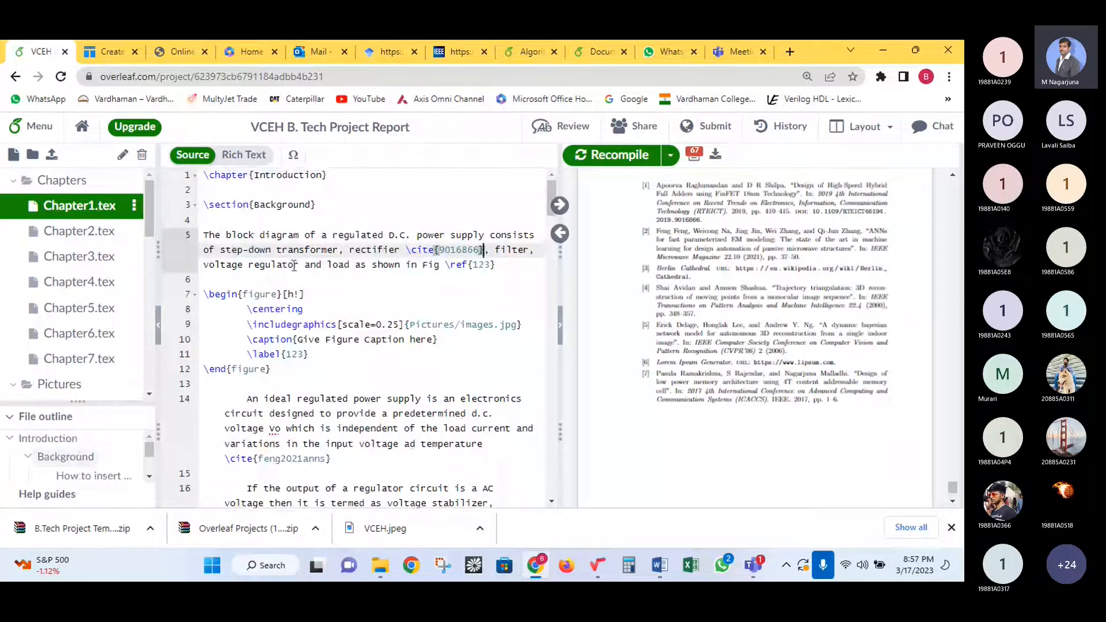
- Insert \cite{loremipsum} after 'block diagram' on line 5 and recompile the PDF
{"action": "left_click", "coordinate": [298, 236]}
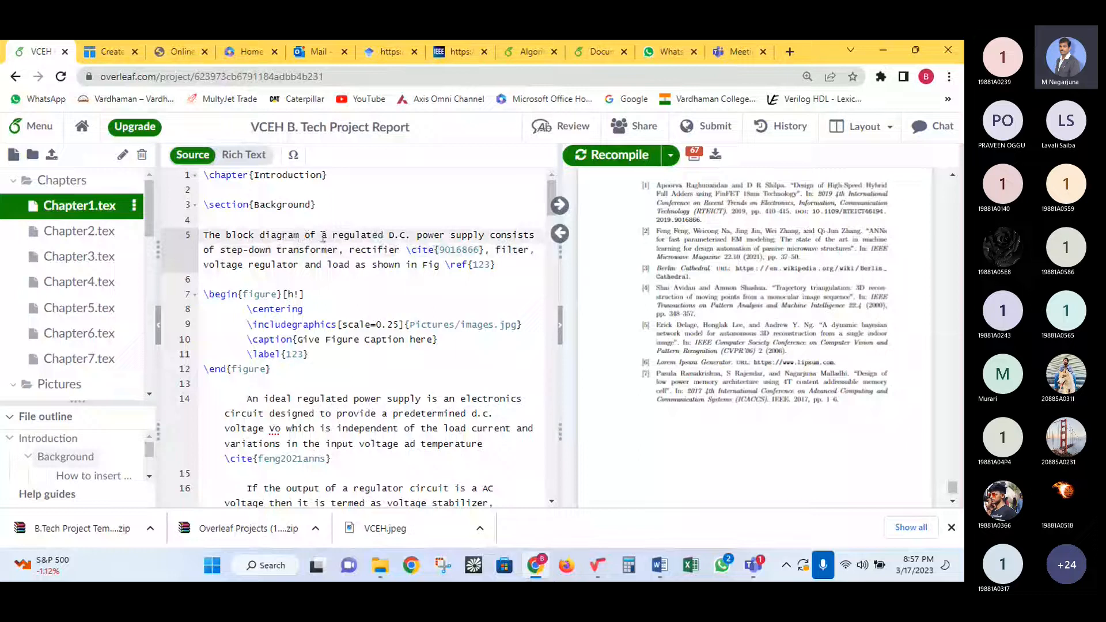
{"action": "type", "text": "\\cite"}
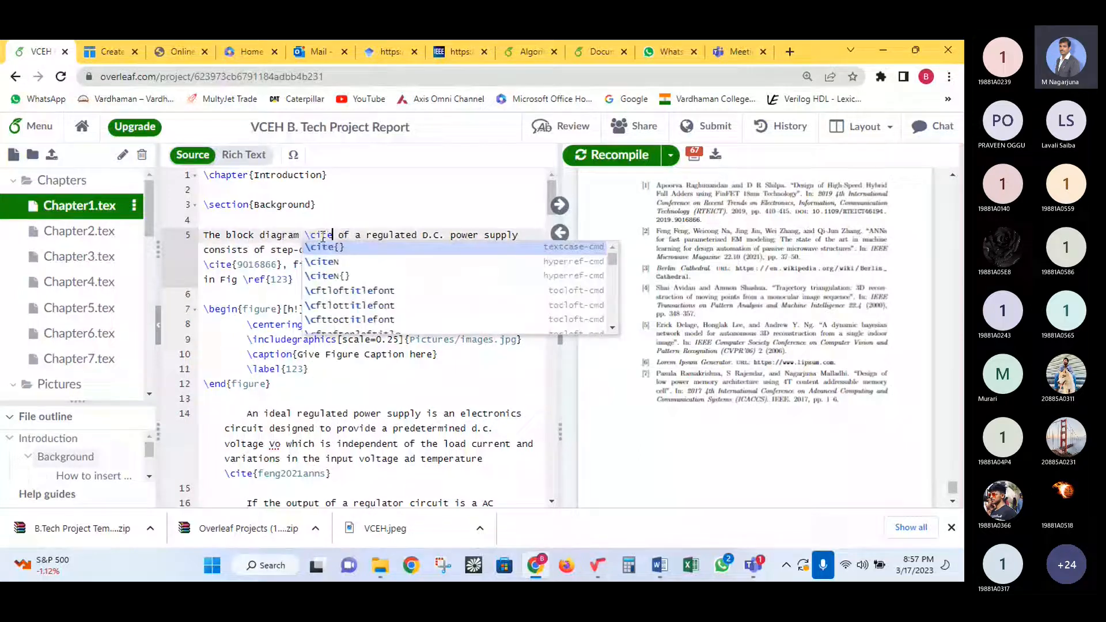
{"action": "left_click", "coordinate": [333, 249]}
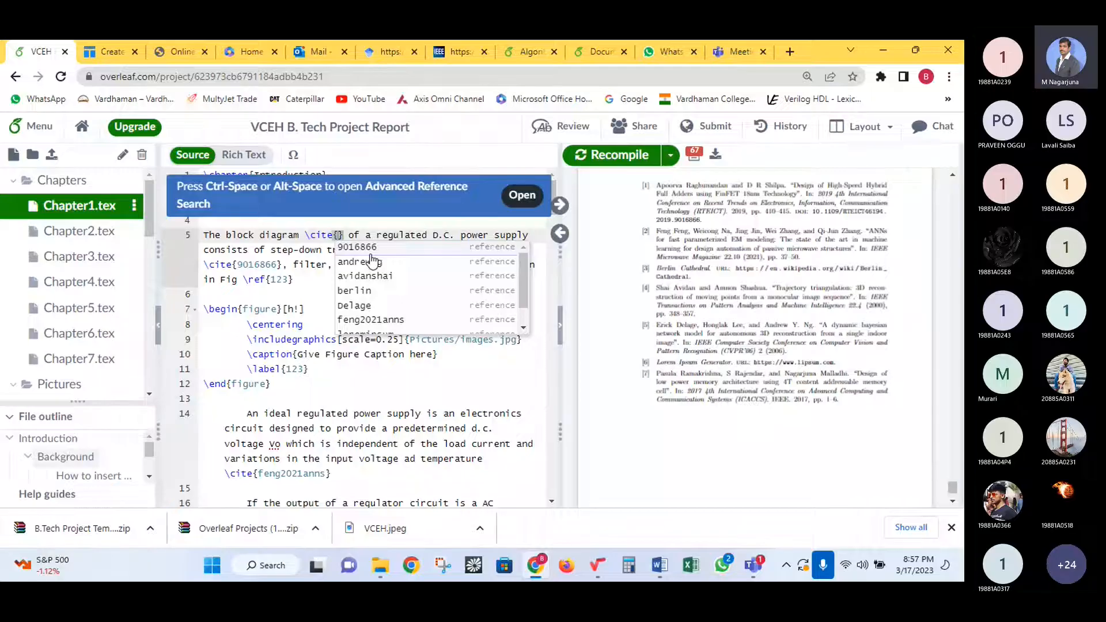
{"action": "scroll", "coordinate": [384, 301], "scroll_direction": "down", "scroll_amount": 1}
{"action": "scroll", "coordinate": [388, 308], "scroll_direction": "down", "scroll_amount": 1}
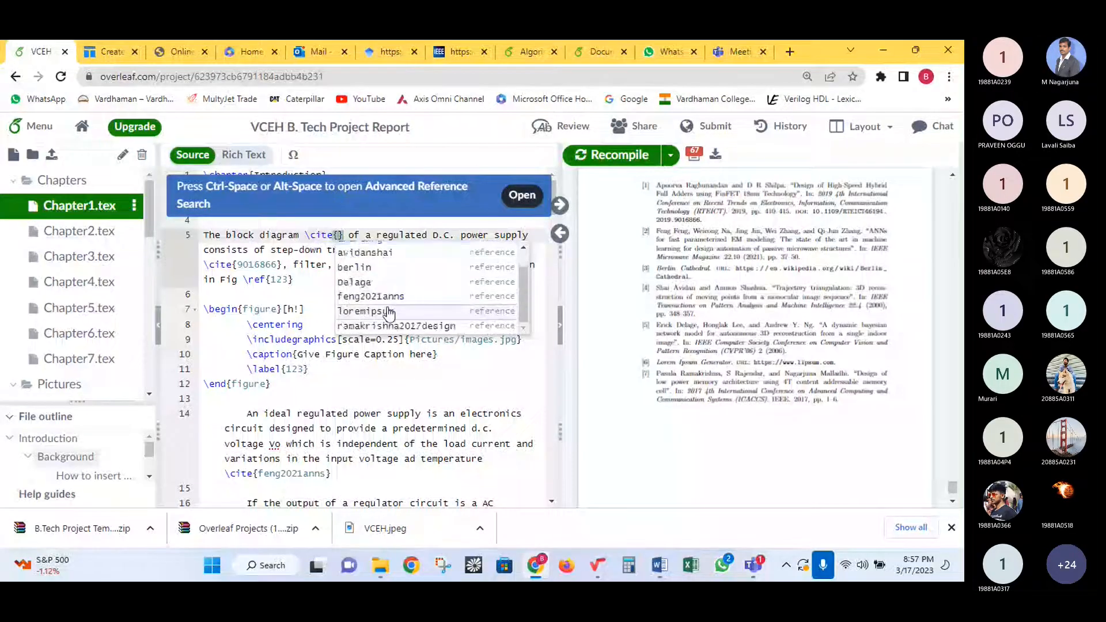
{"action": "left_click", "coordinate": [388, 312]}
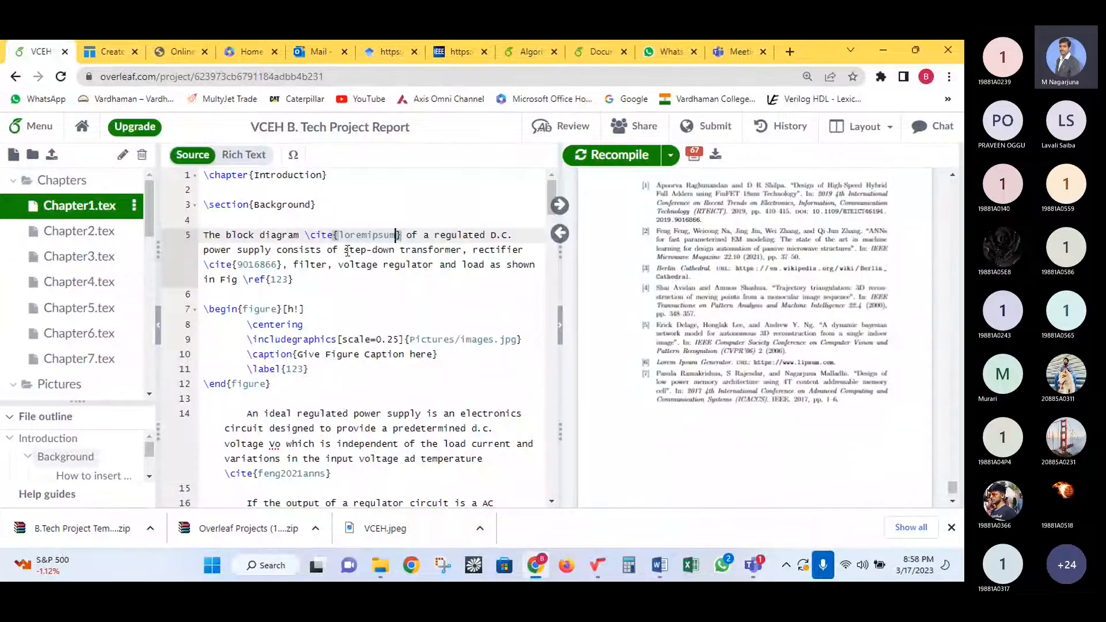
{"action": "left_click", "coordinate": [613, 158]}
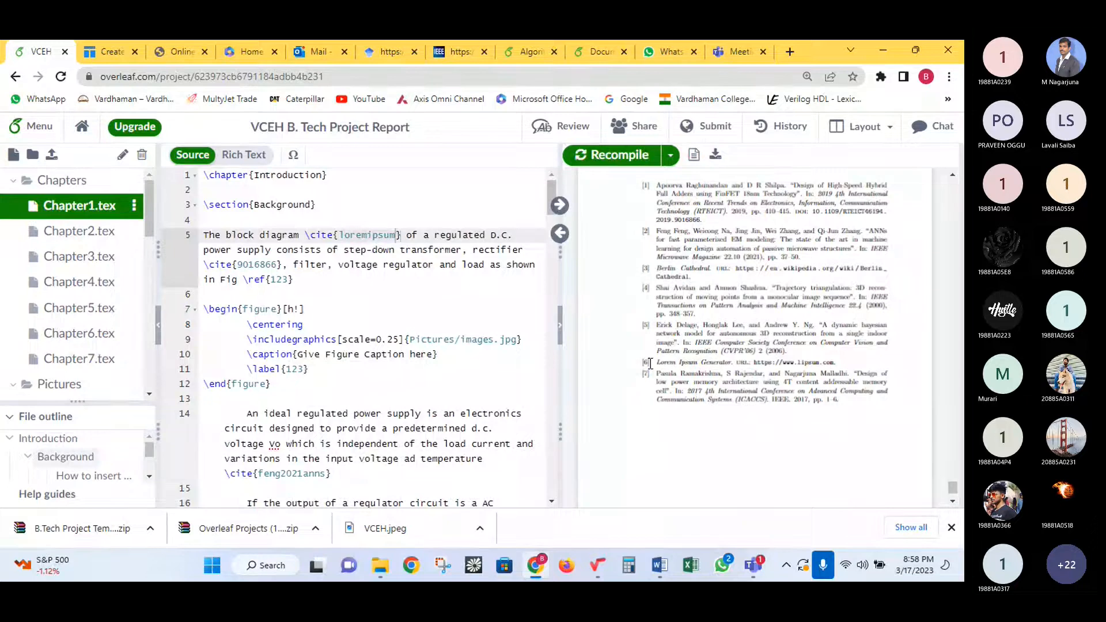
- Show the REFERENCES page, clear the text selection, and close the browser downloads bar
{"action": "scroll", "coordinate": [686, 254], "scroll_direction": "up", "scroll_amount": 4}
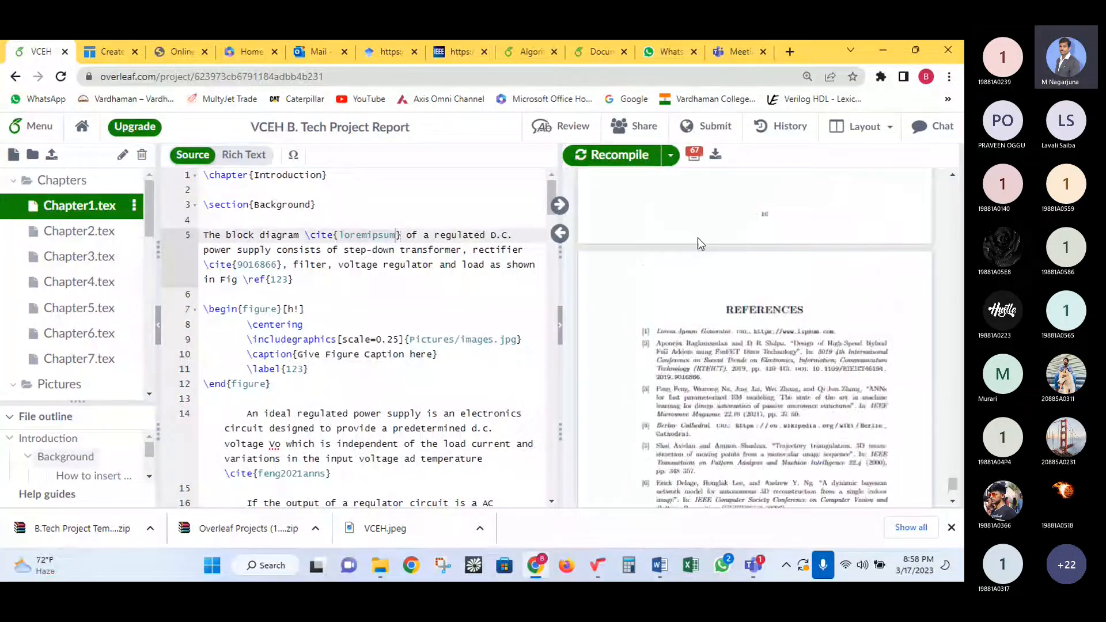
{"action": "left_click_drag", "start_coordinate": [651, 389], "coordinate": [703, 397]}
{"action": "left_click", "coordinate": [702, 397]}
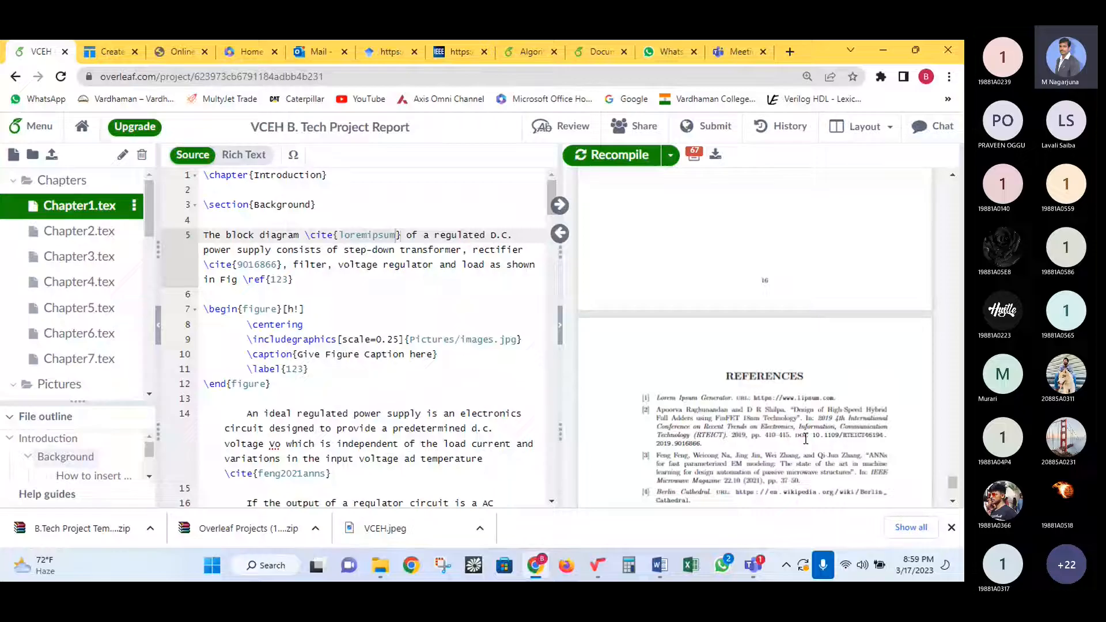
{"action": "left_click", "coordinate": [952, 527]}
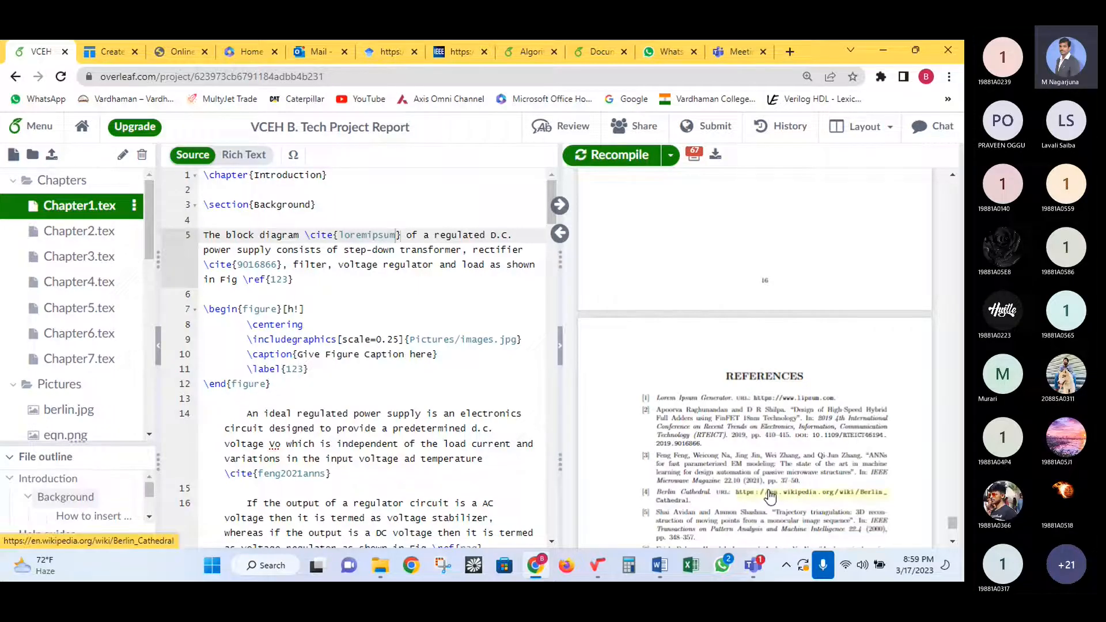
- Collapse Chapters and review bonafide.tex's Project Viva-Voce and Examiner lines
{"action": "left_click", "coordinate": [5, 185]}
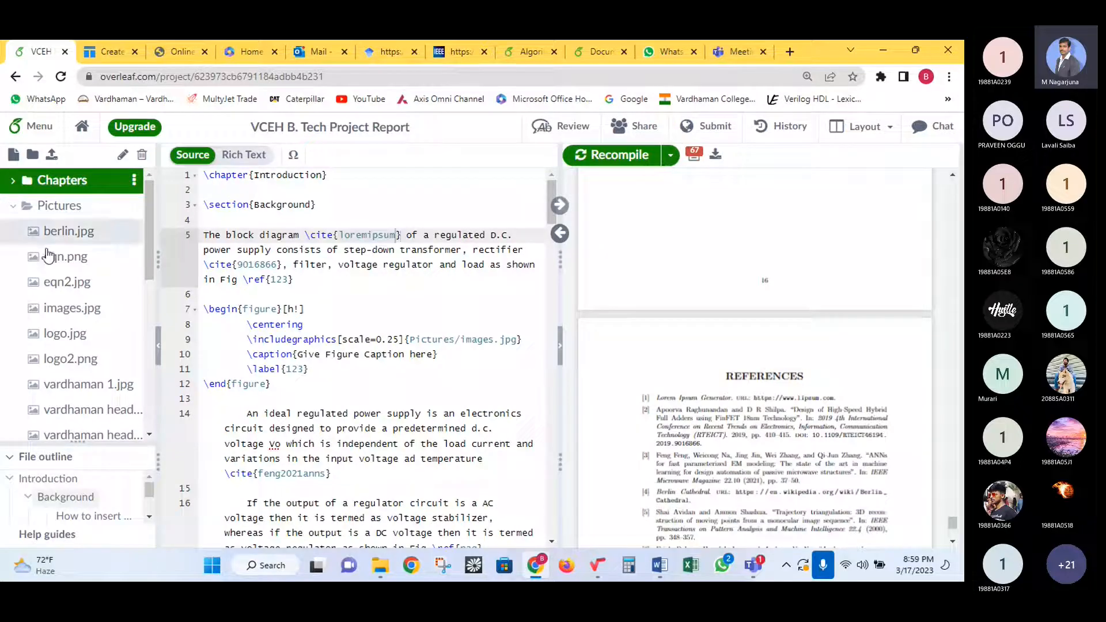
{"action": "scroll", "coordinate": [57, 277], "scroll_direction": "down", "scroll_amount": 5}
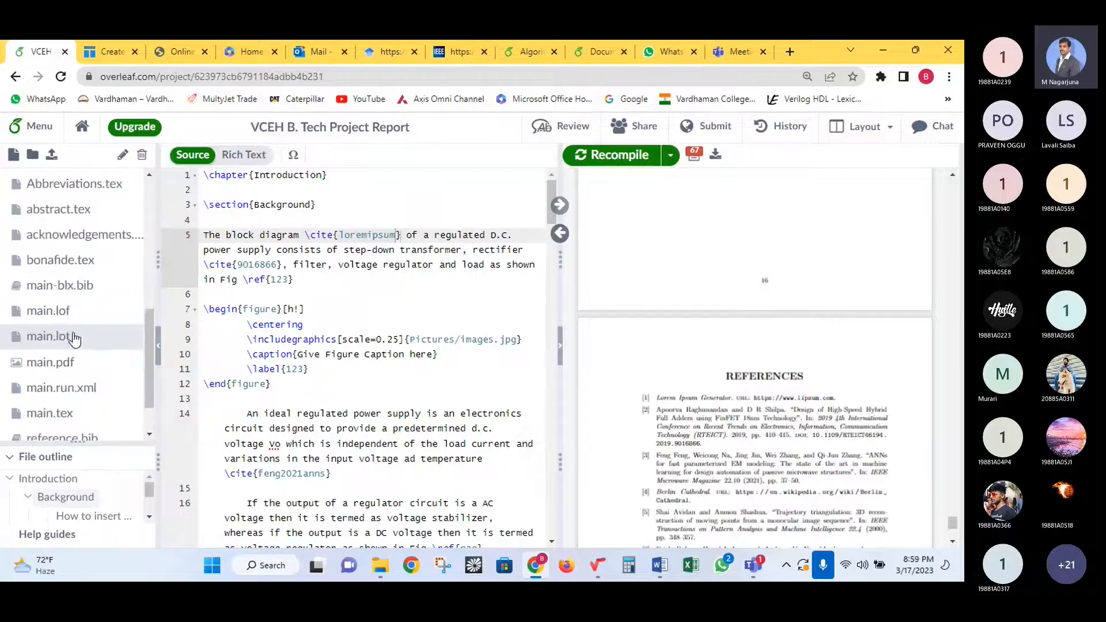
{"action": "scroll", "coordinate": [67, 368], "scroll_direction": "down", "scroll_amount": 1}
{"action": "scroll", "coordinate": [67, 386], "scroll_direction": "up", "scroll_amount": 3}
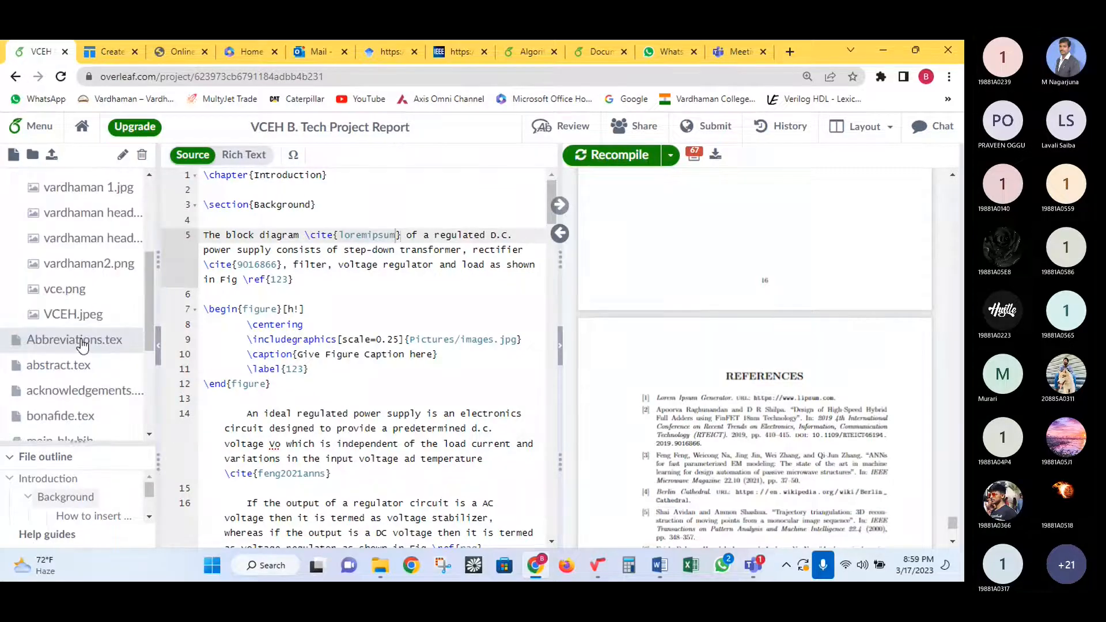
{"action": "scroll", "coordinate": [85, 381], "scroll_direction": "down", "scroll_amount": 2}
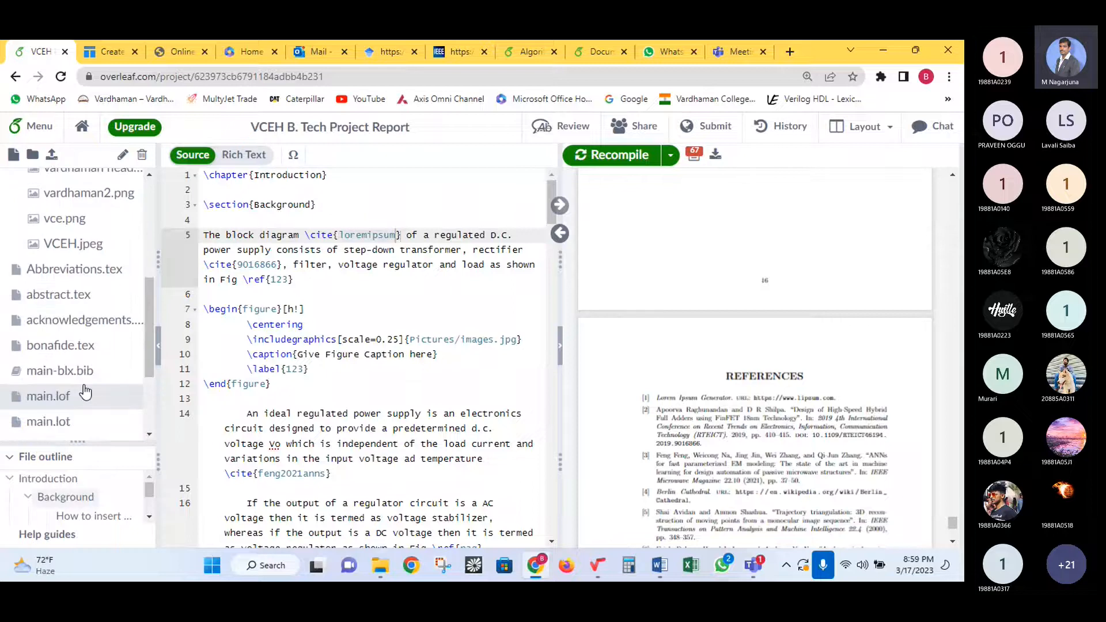
{"action": "left_click", "coordinate": [82, 353]}
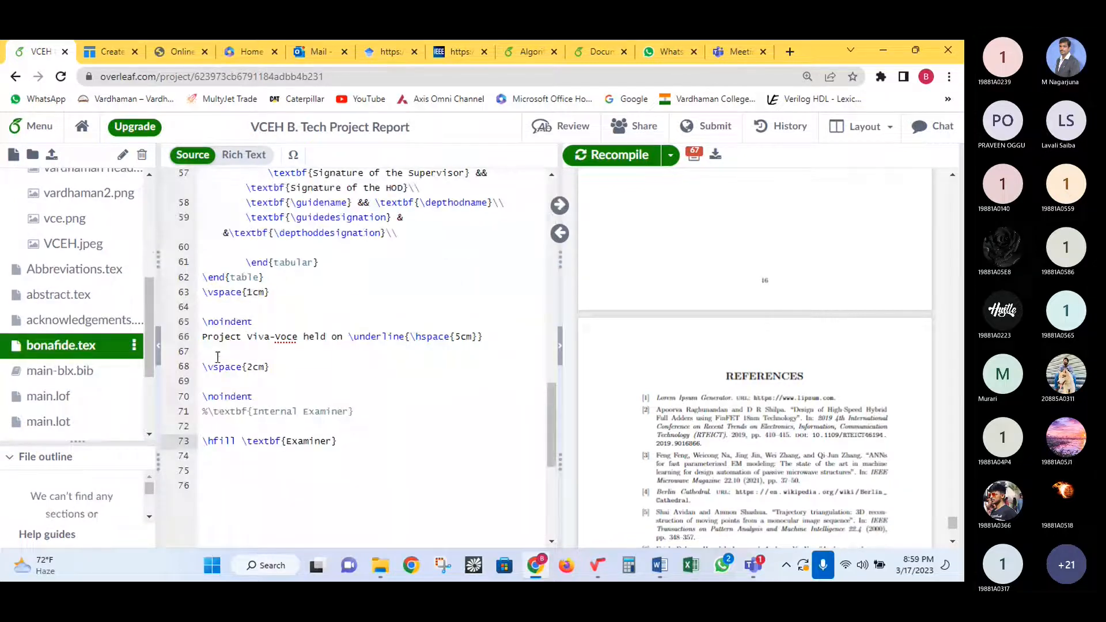
{"action": "left_click", "coordinate": [203, 339]}
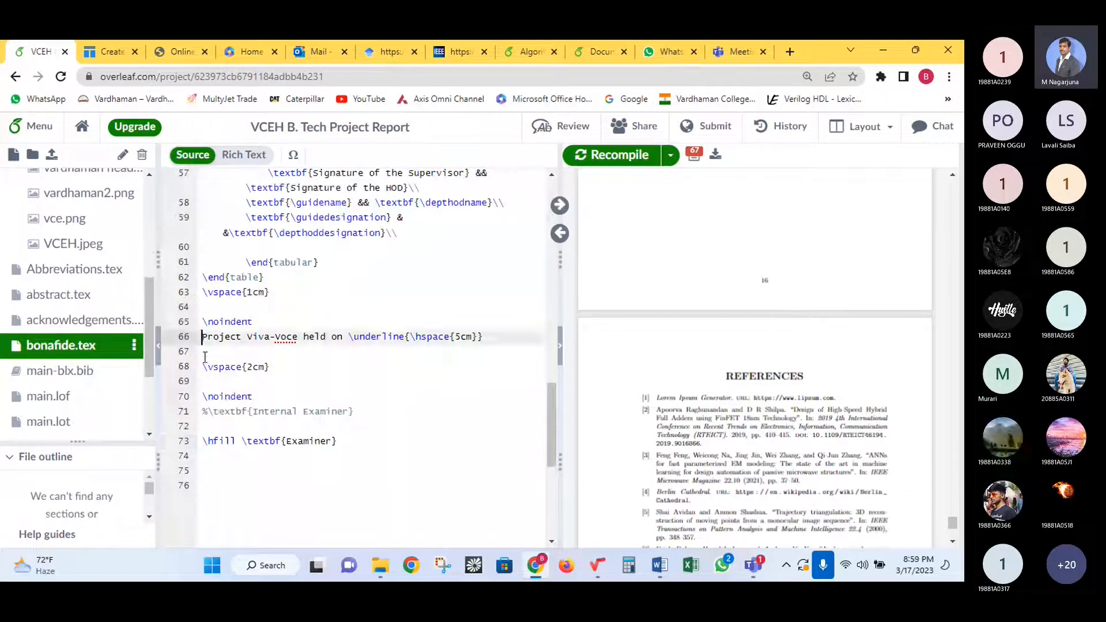
{"action": "left_click", "coordinate": [205, 441]}
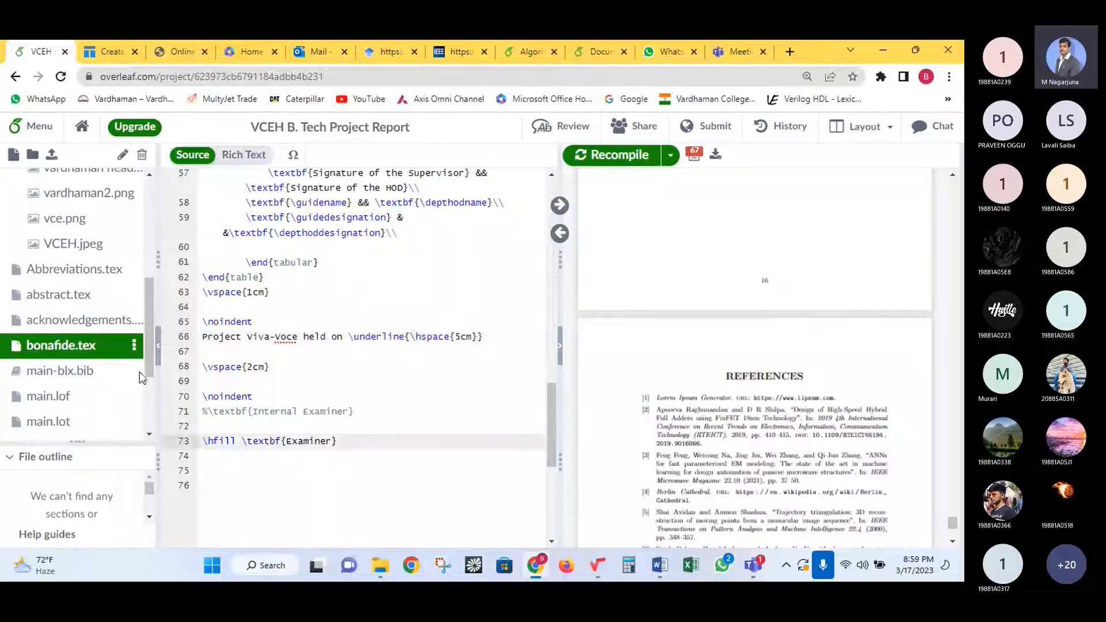
{"action": "scroll", "coordinate": [98, 334], "scroll_direction": "up", "scroll_amount": 3}
{"action": "scroll", "coordinate": [98, 329], "scroll_direction": "down", "scroll_amount": 6}
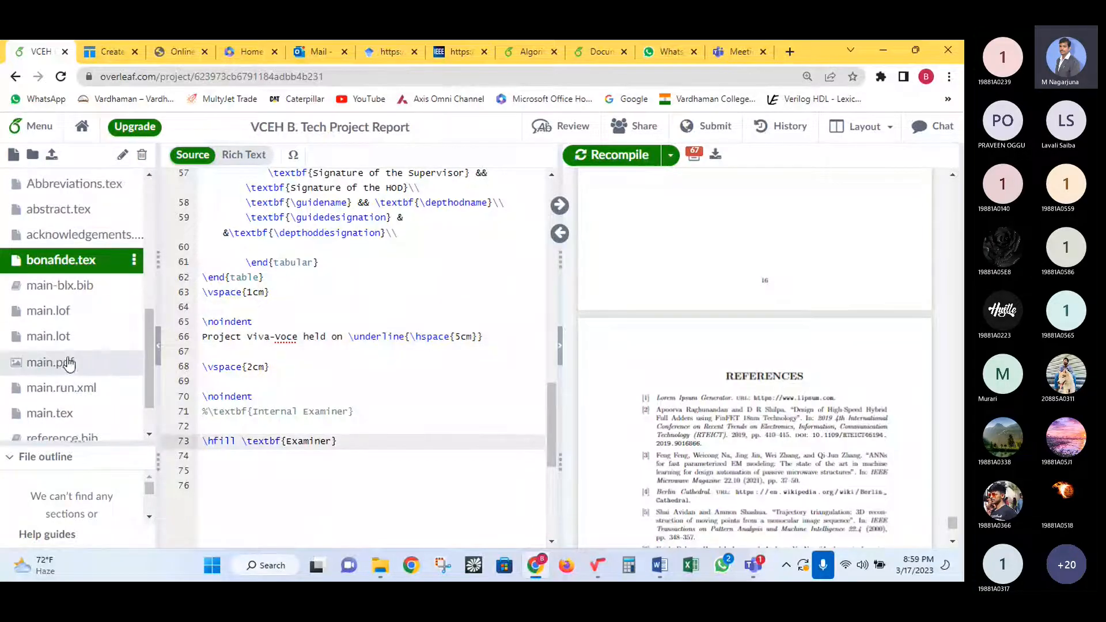
- Open main.tex and scroll to the STUDENT INFORMATION block
{"action": "left_click", "coordinate": [58, 413]}
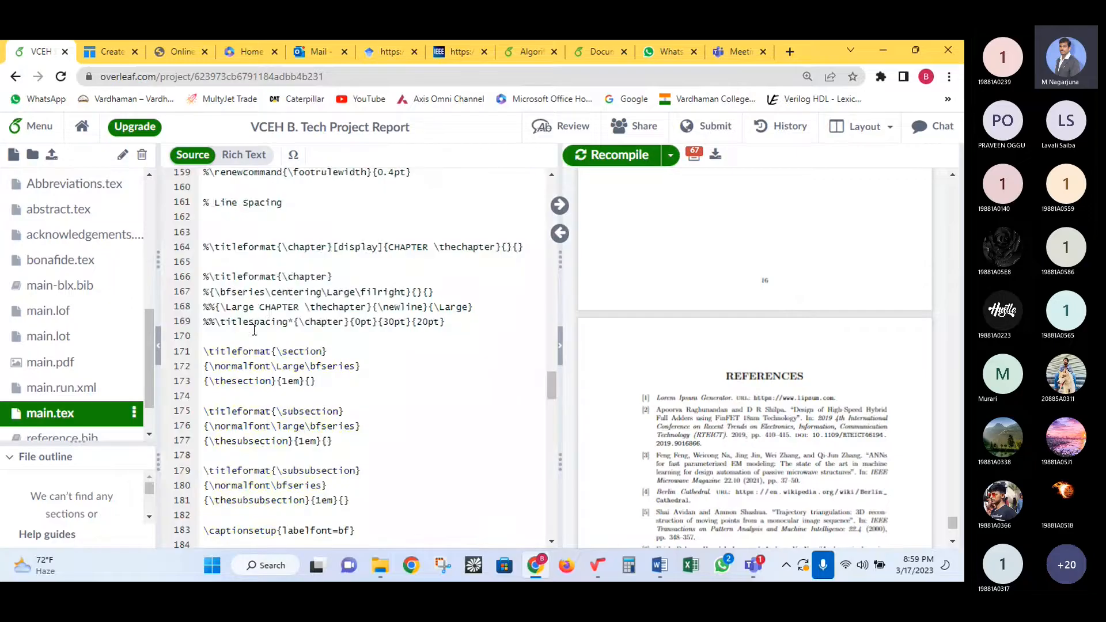
{"action": "scroll", "coordinate": [303, 313], "scroll_direction": "down", "scroll_amount": 4}
{"action": "scroll", "coordinate": [362, 303], "scroll_direction": "up", "scroll_amount": 5}
{"action": "scroll", "coordinate": [362, 302], "scroll_direction": "up", "scroll_amount": 10}
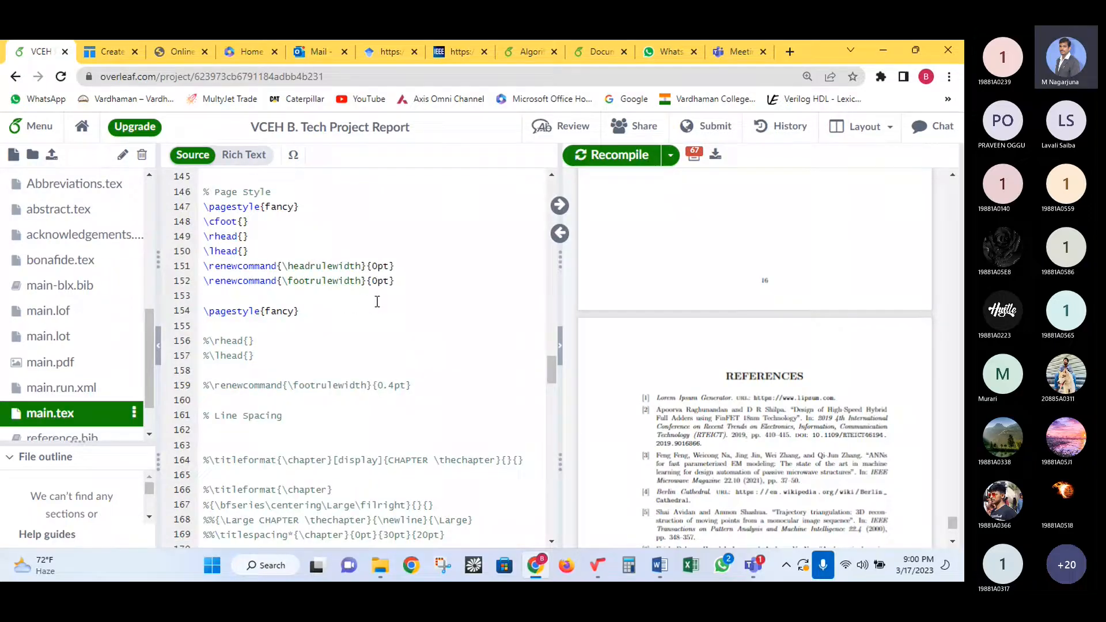
{"action": "scroll", "coordinate": [366, 341], "scroll_direction": "up", "scroll_amount": 3}
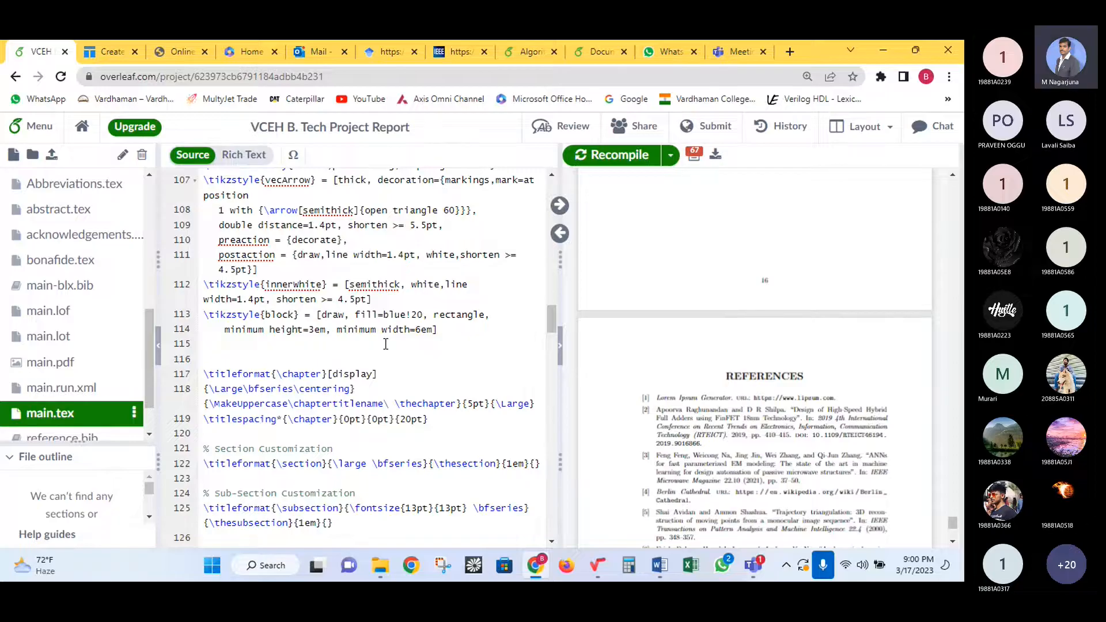
{"action": "scroll", "coordinate": [386, 344], "scroll_direction": "up", "scroll_amount": 18}
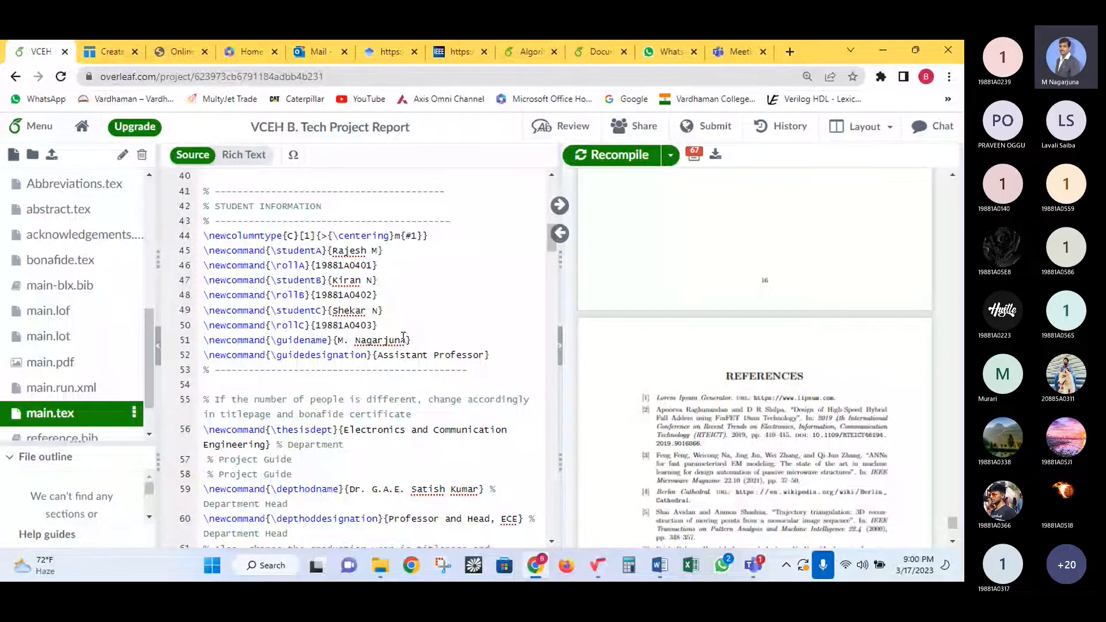
{"action": "scroll", "coordinate": [404, 337], "scroll_direction": "up", "scroll_amount": 3}
{"action": "scroll", "coordinate": [425, 368], "scroll_direction": "down", "scroll_amount": 1}
- Select the roll number, guide, department name and department head definitions
{"action": "left_click_drag", "start_coordinate": [388, 329], "coordinate": [259, 282]}
{"action": "left_click_drag", "start_coordinate": [490, 355], "coordinate": [312, 343]}
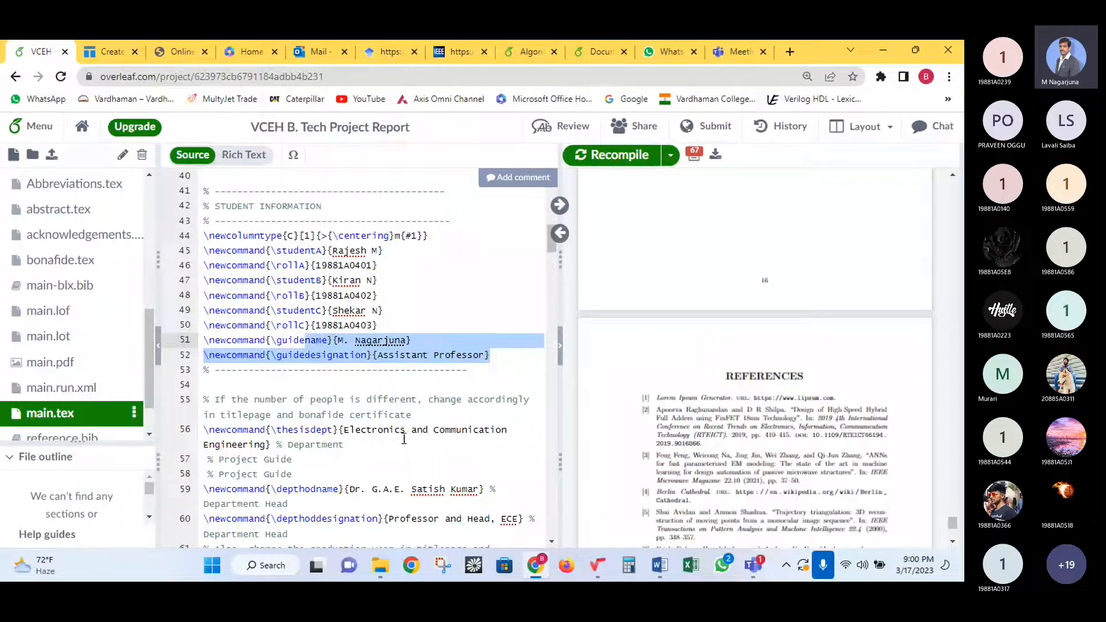
{"action": "left_click_drag", "start_coordinate": [344, 430], "coordinate": [262, 444]}
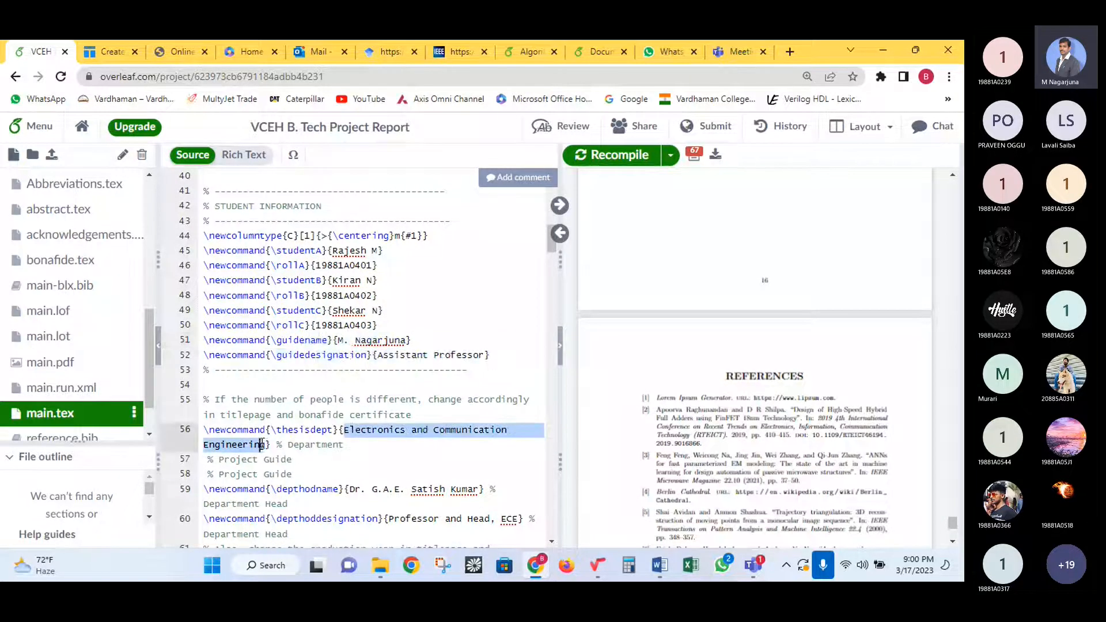
{"action": "scroll", "coordinate": [262, 444], "scroll_direction": "down", "scroll_amount": 3}
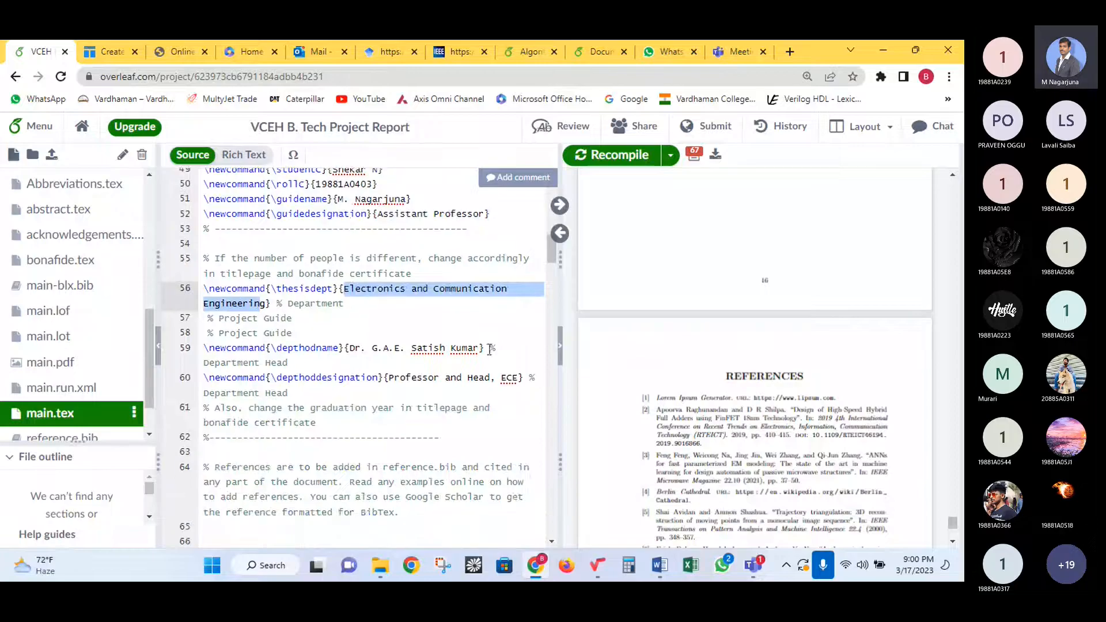
{"action": "left_click_drag", "start_coordinate": [489, 350], "coordinate": [349, 348]}
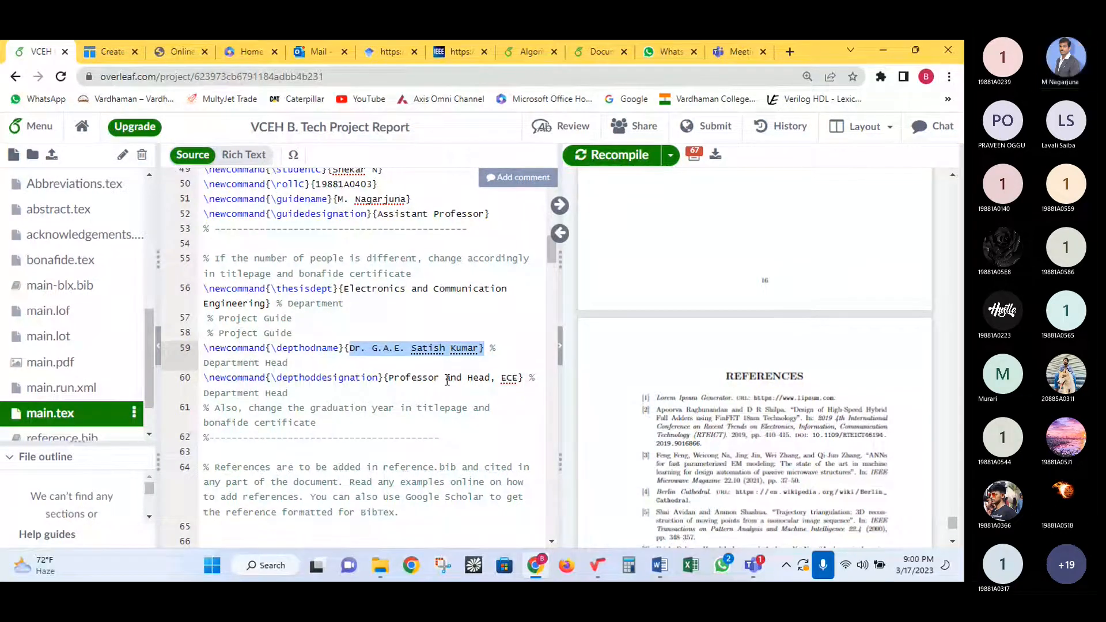
{"action": "scroll", "coordinate": [80, 327], "scroll_direction": "up", "scroll_amount": 5}
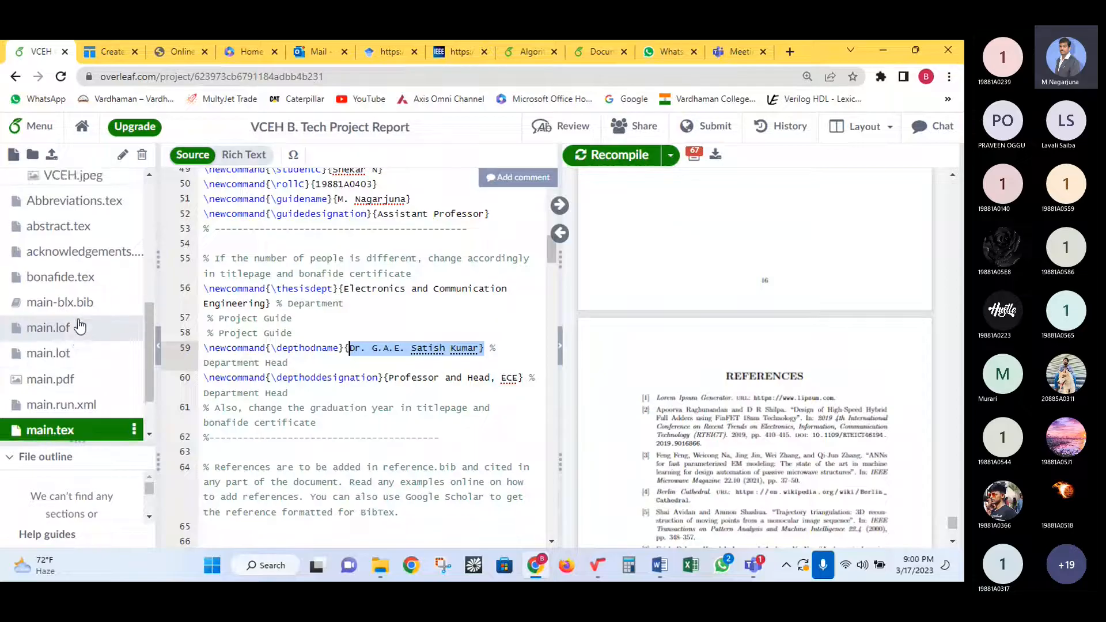
{"action": "scroll", "coordinate": [97, 318], "scroll_direction": "up", "scroll_amount": 2}
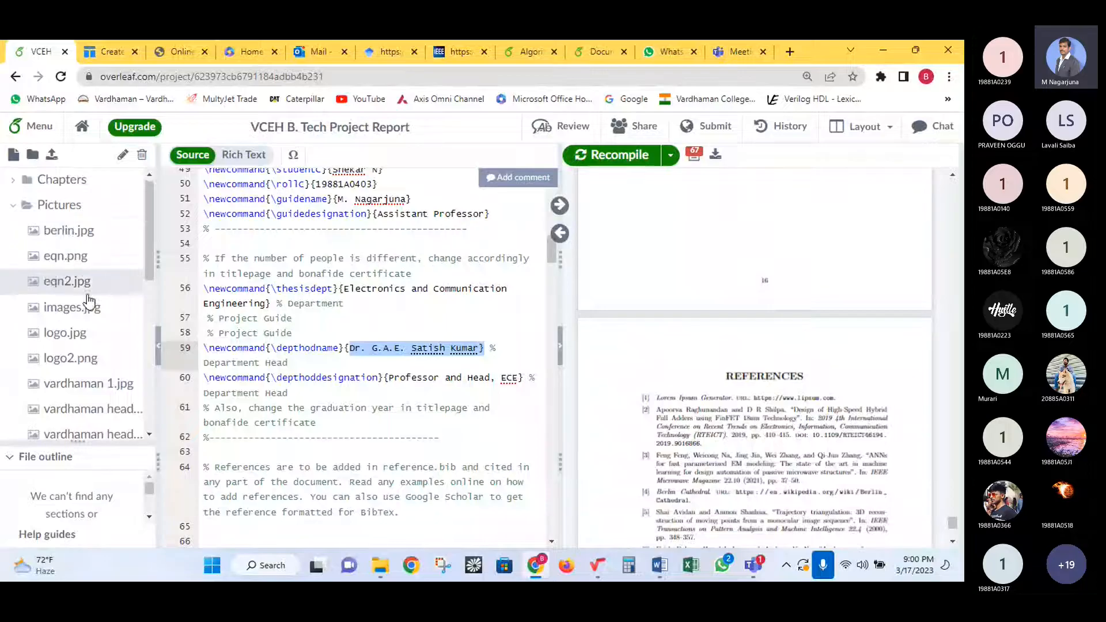
{"action": "scroll", "coordinate": [87, 352], "scroll_direction": "down", "scroll_amount": 4}
- Open abstract.tex, select its first paragraph and the ky1 keyword placeholder
{"action": "left_click", "coordinate": [102, 353]}
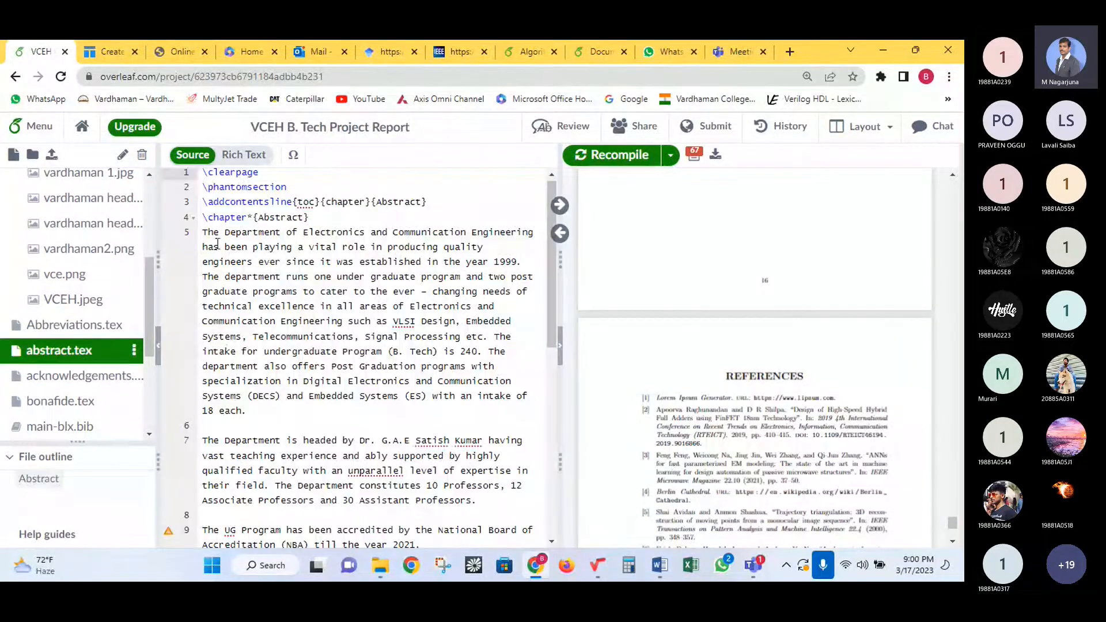
{"action": "left_click_drag", "start_coordinate": [203, 233], "coordinate": [382, 486]}
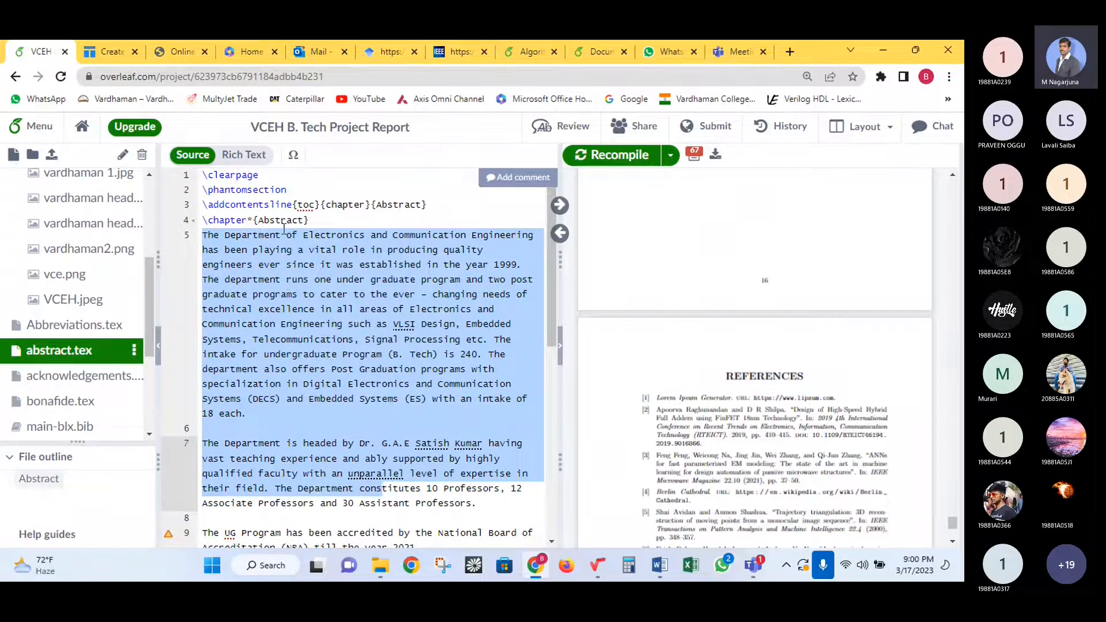
{"action": "scroll", "coordinate": [284, 229], "scroll_direction": "down", "scroll_amount": 3}
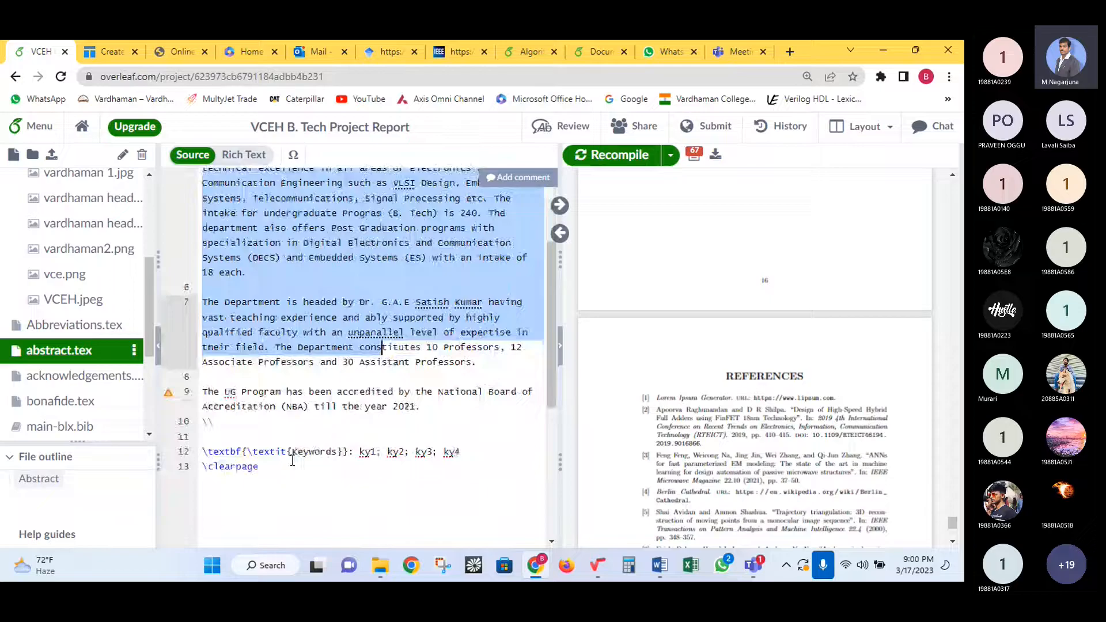
{"action": "double_click", "coordinate": [368, 452]}
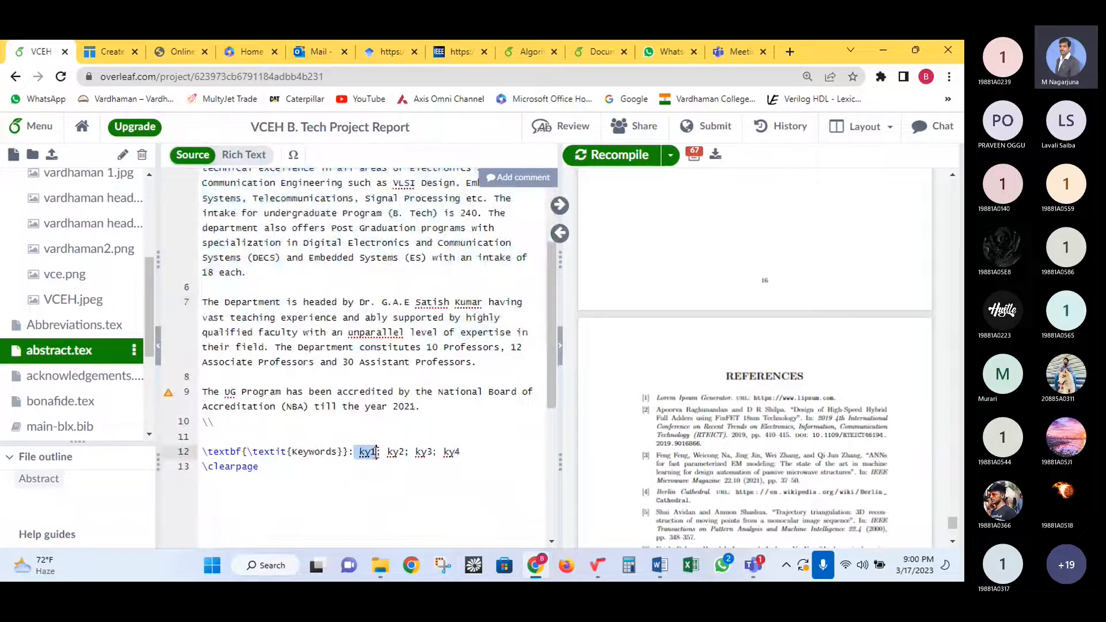
{"action": "left_click", "coordinate": [381, 452]}
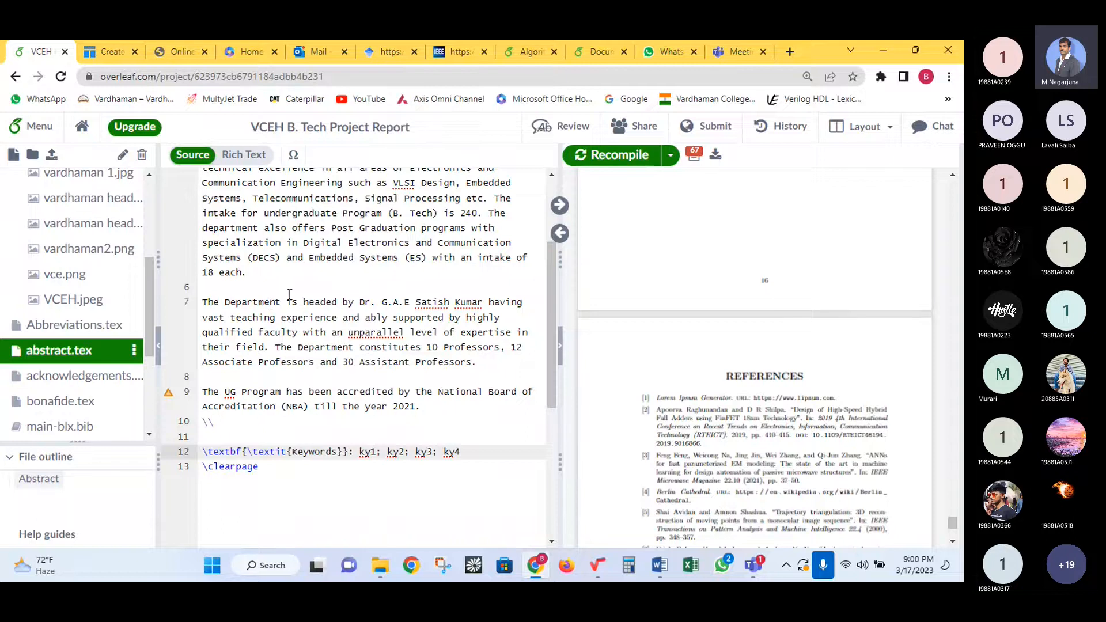
{"action": "scroll", "coordinate": [270, 305], "scroll_direction": "up", "scroll_amount": 2}
{"action": "scroll", "coordinate": [938, 316], "scroll_direction": "up", "scroll_amount": 8}
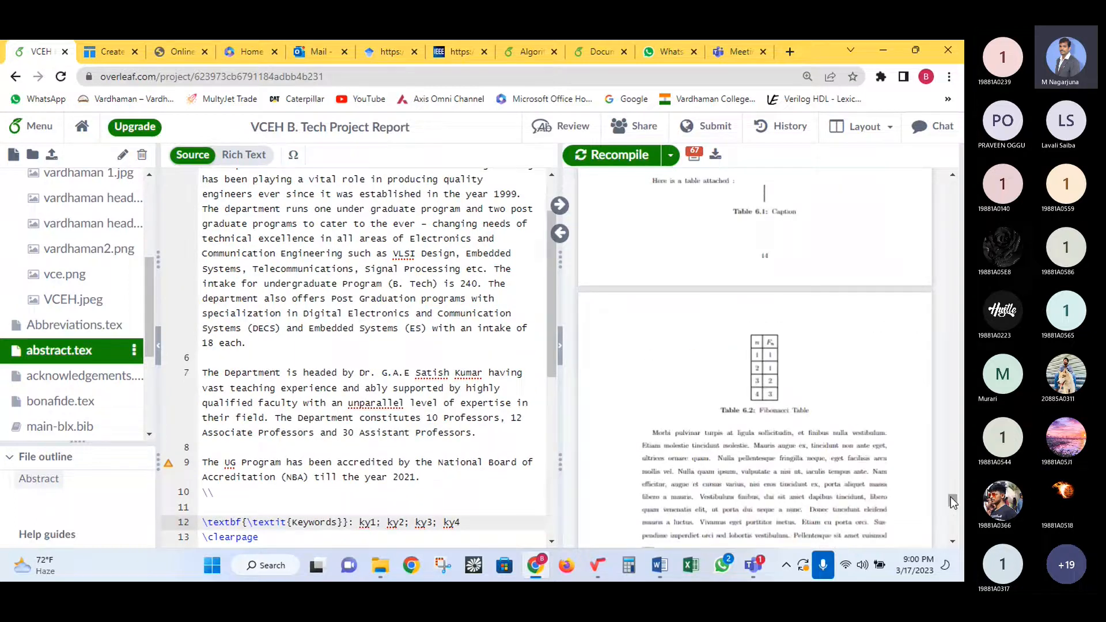
- Scroll the PDF past Acknowledgement, Abstract, Contents and List of Figures to Abbreviations
{"action": "left_click_drag", "start_coordinate": [952, 506], "coordinate": [956, 217]}
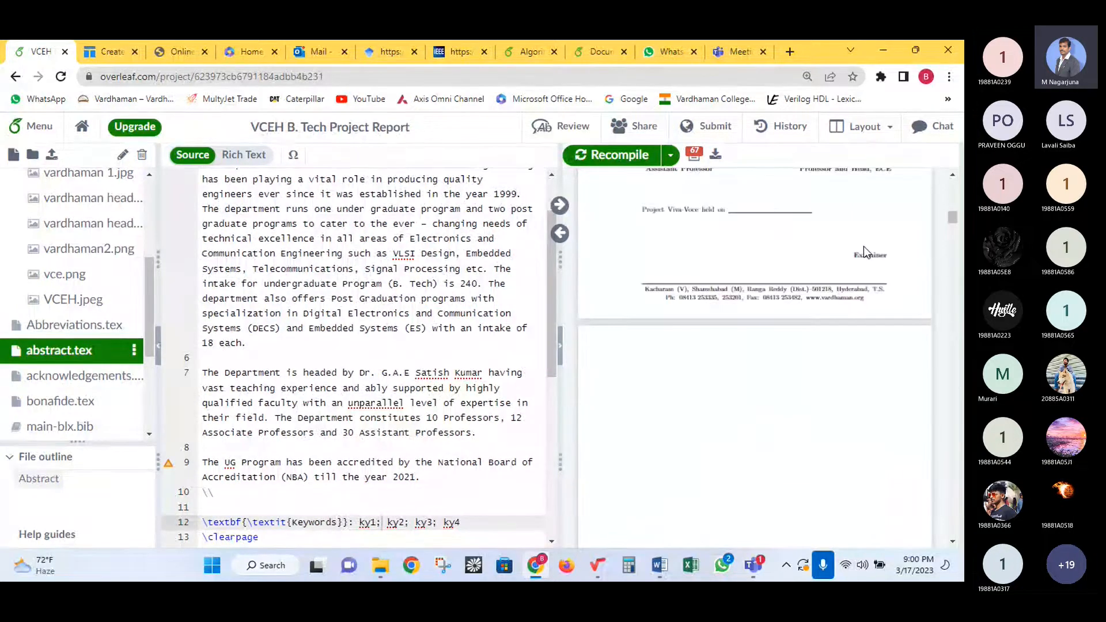
{"action": "scroll", "coordinate": [810, 257], "scroll_direction": "up", "scroll_amount": 3}
{"action": "scroll", "coordinate": [810, 266], "scroll_direction": "down", "scroll_amount": 10}
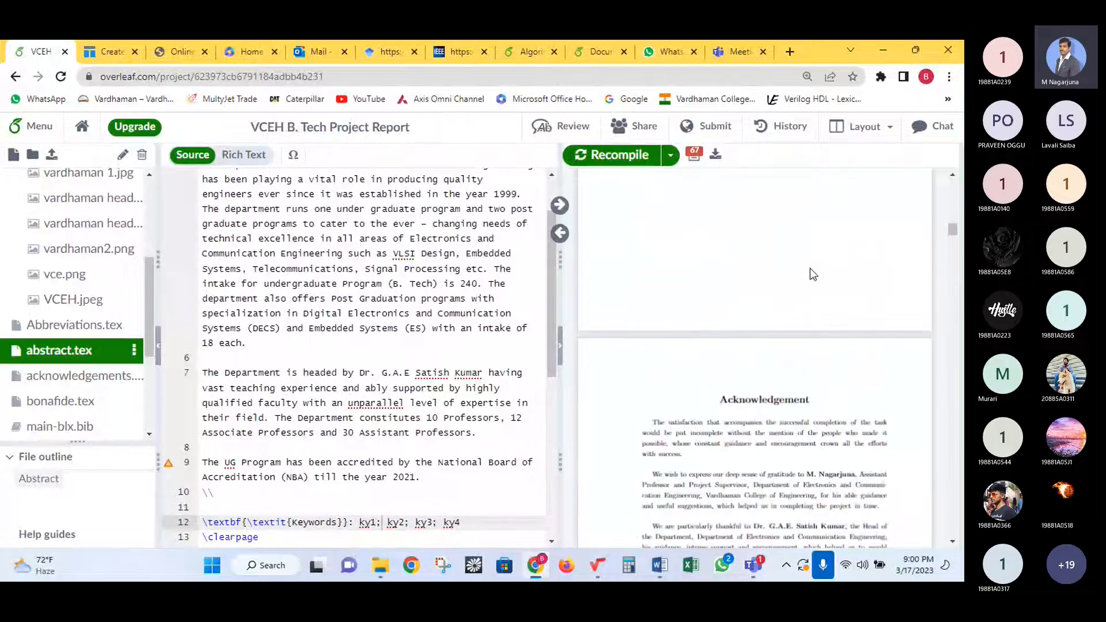
{"action": "scroll", "coordinate": [810, 269], "scroll_direction": "down", "scroll_amount": 4}
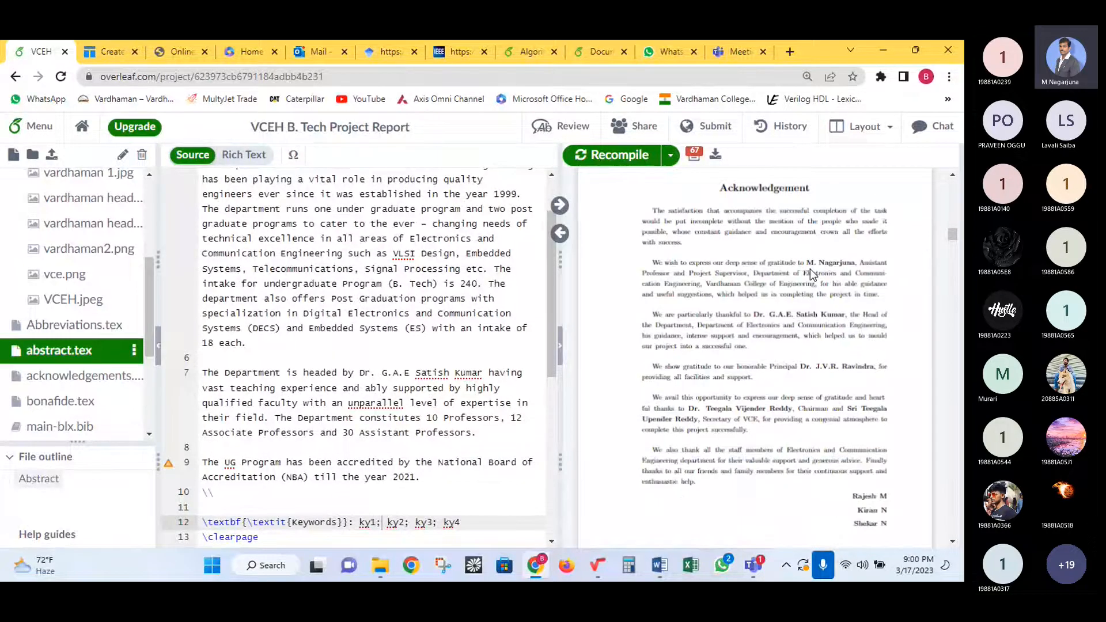
{"action": "scroll", "coordinate": [810, 268], "scroll_direction": "down", "scroll_amount": 10}
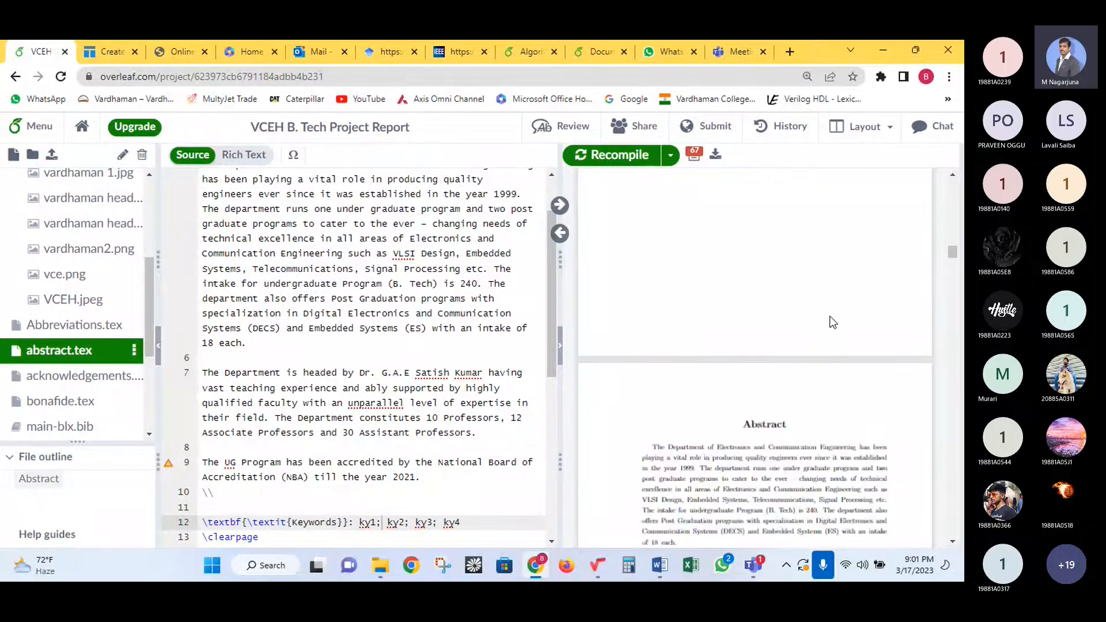
{"action": "scroll", "coordinate": [830, 309], "scroll_direction": "down", "scroll_amount": 3}
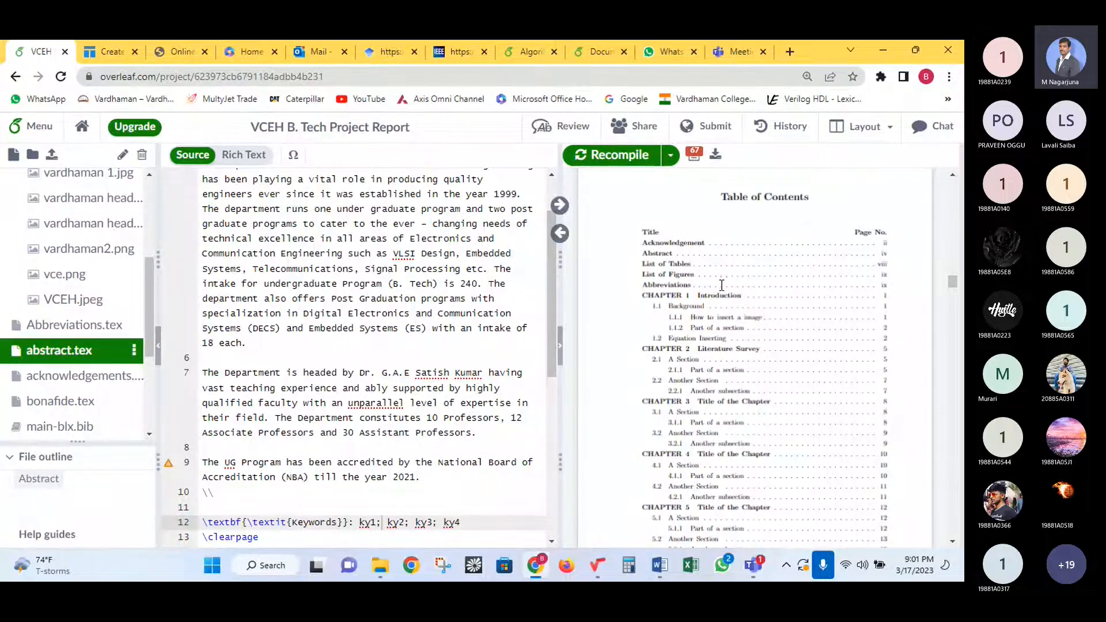
{"action": "scroll", "coordinate": [710, 305], "scroll_direction": "down", "scroll_amount": 5}
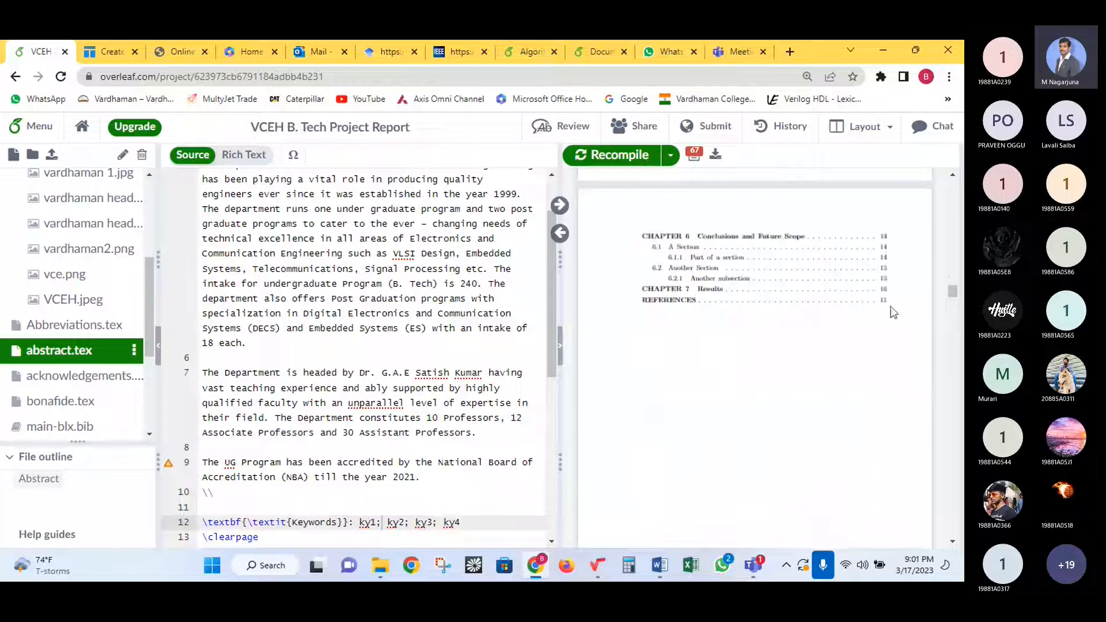
{"action": "scroll", "coordinate": [879, 315], "scroll_direction": "down", "scroll_amount": 5}
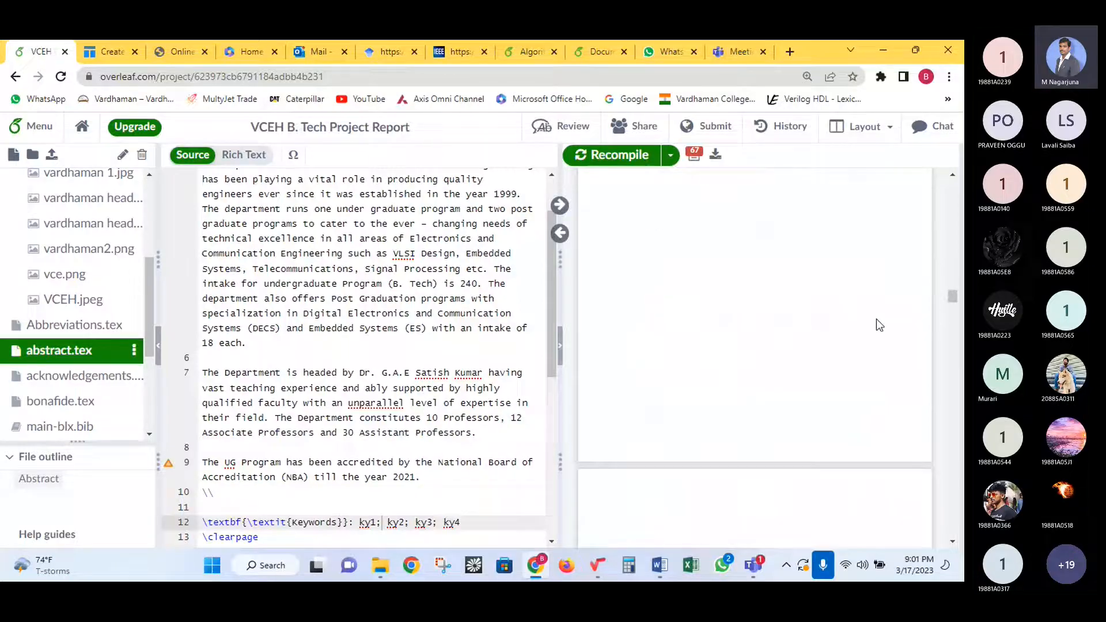
{"action": "scroll", "coordinate": [836, 323], "scroll_direction": "down", "scroll_amount": 5}
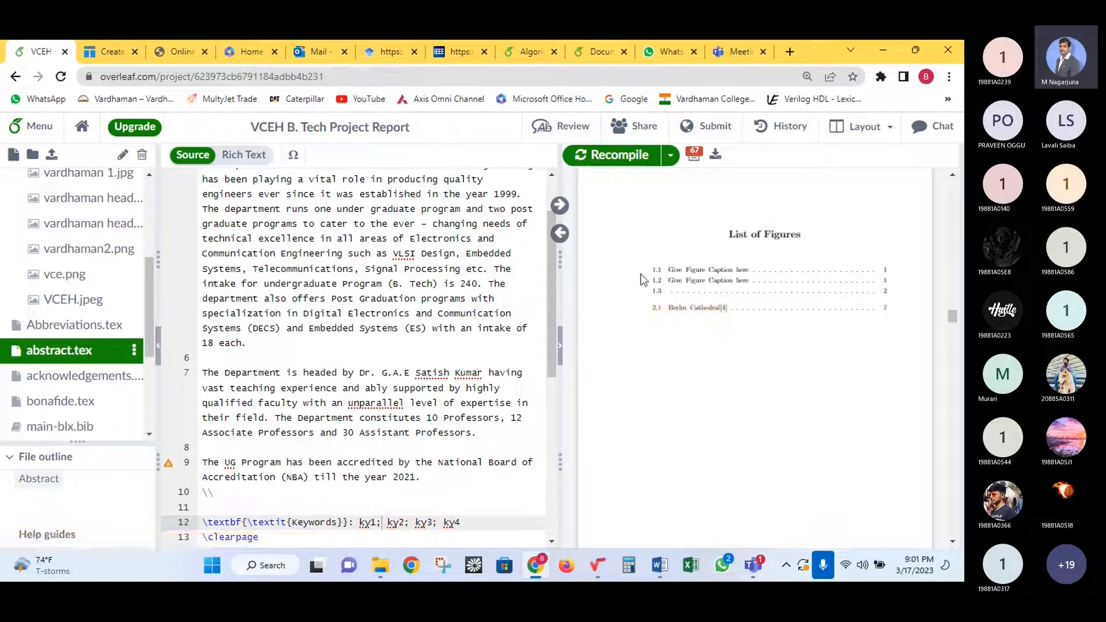
{"action": "scroll", "coordinate": [762, 293], "scroll_direction": "up", "scroll_amount": 3}
{"action": "scroll", "coordinate": [760, 287], "scroll_direction": "up", "scroll_amount": 15}
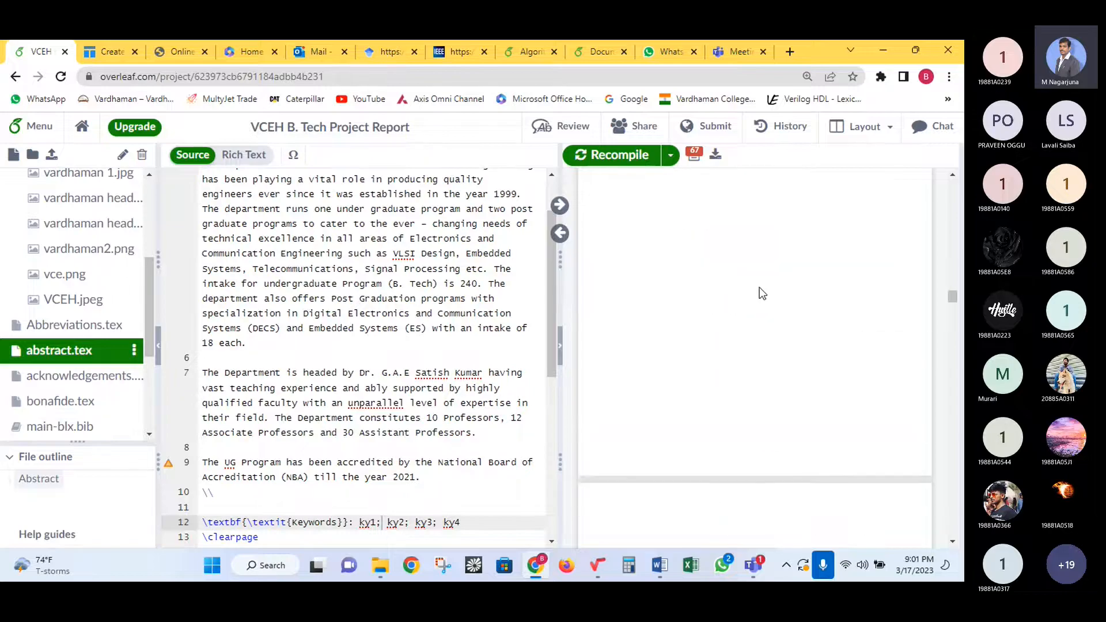
{"action": "scroll", "coordinate": [761, 286], "scroll_direction": "up", "scroll_amount": 4}
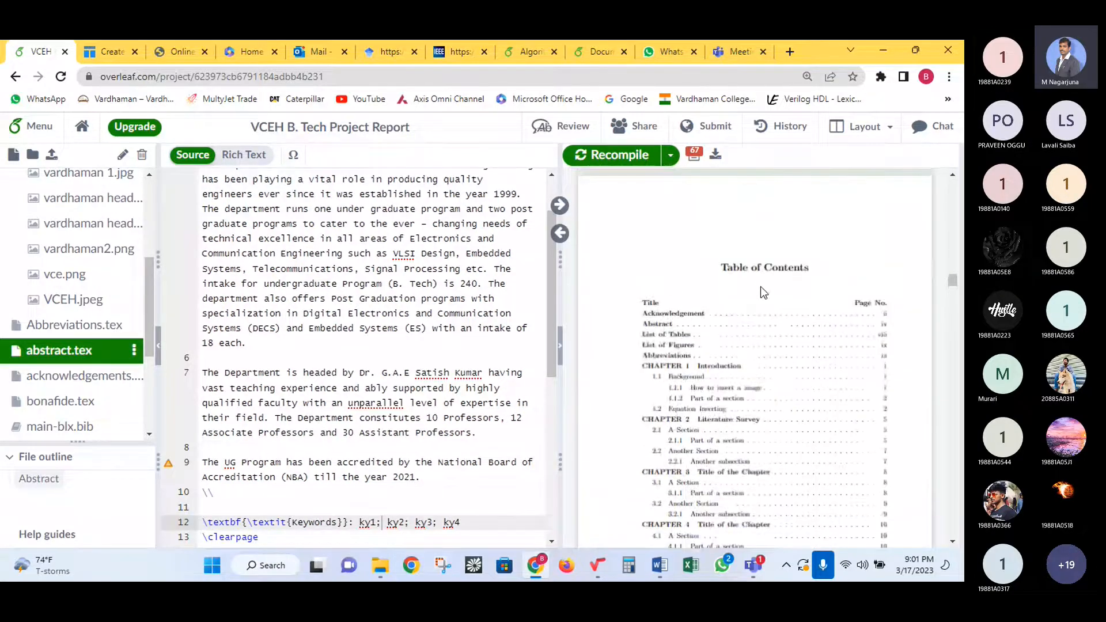
{"action": "scroll", "coordinate": [763, 292], "scroll_direction": "up", "scroll_amount": 5}
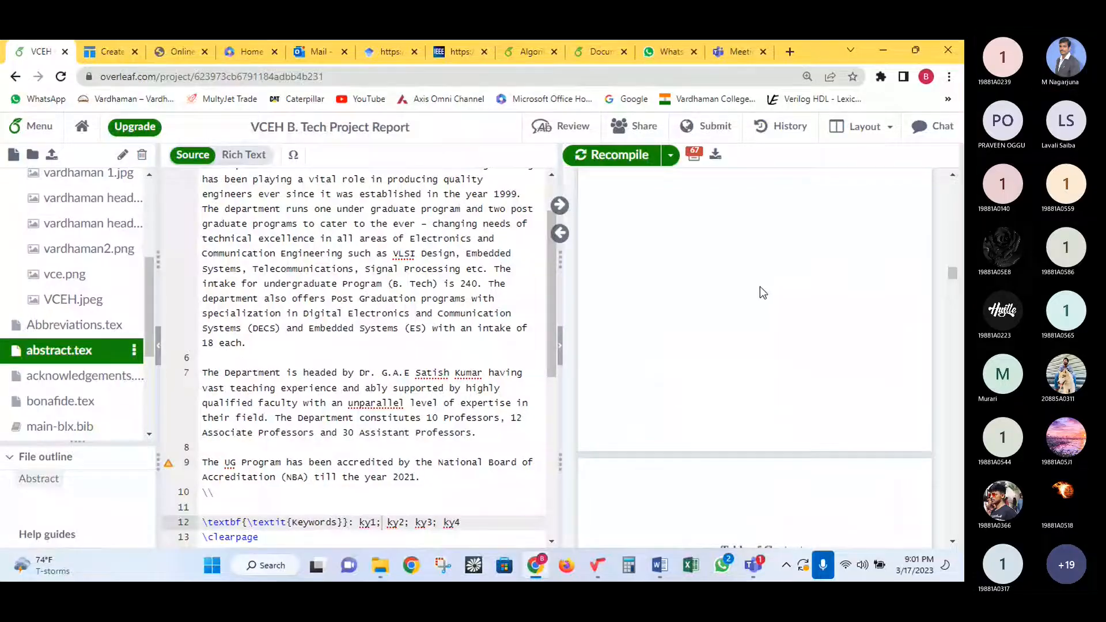
{"action": "scroll", "coordinate": [759, 286], "scroll_direction": "down", "scroll_amount": 20}
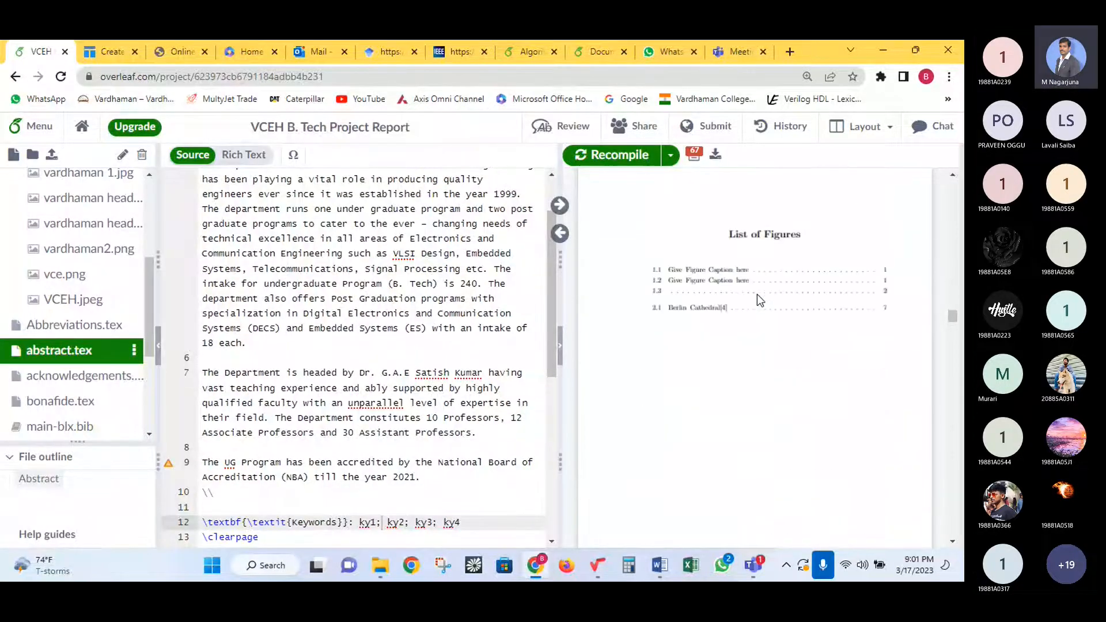
{"action": "scroll", "coordinate": [761, 288], "scroll_direction": "down", "scroll_amount": 5}
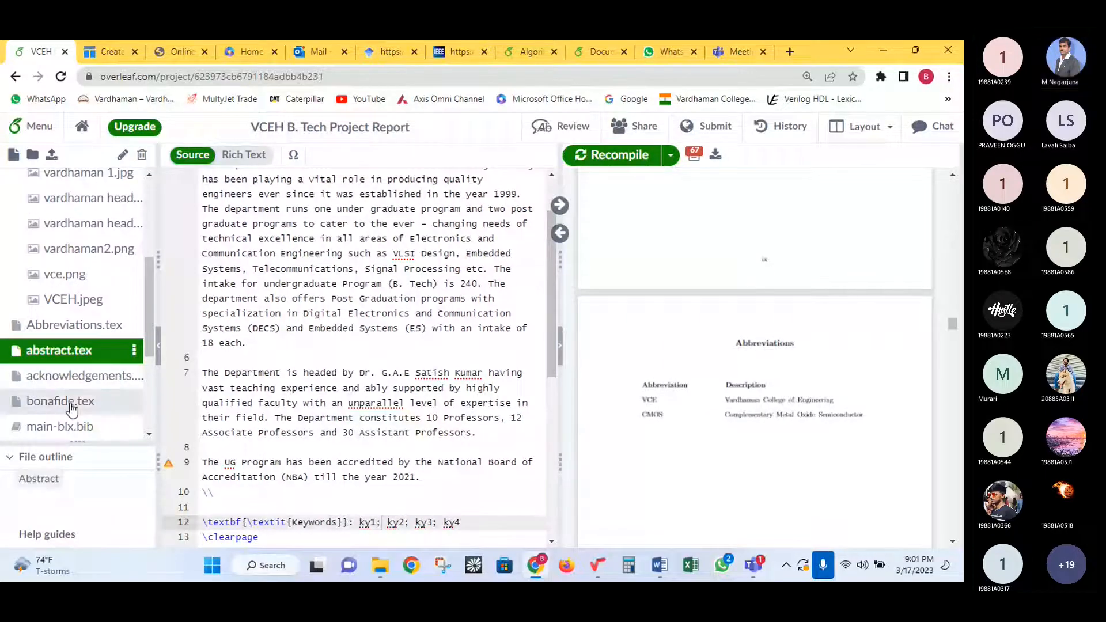
- Open Abbreviations.tex and inspect the \item[VCE] and \item[CMOS] entries
{"action": "left_click", "coordinate": [75, 325]}
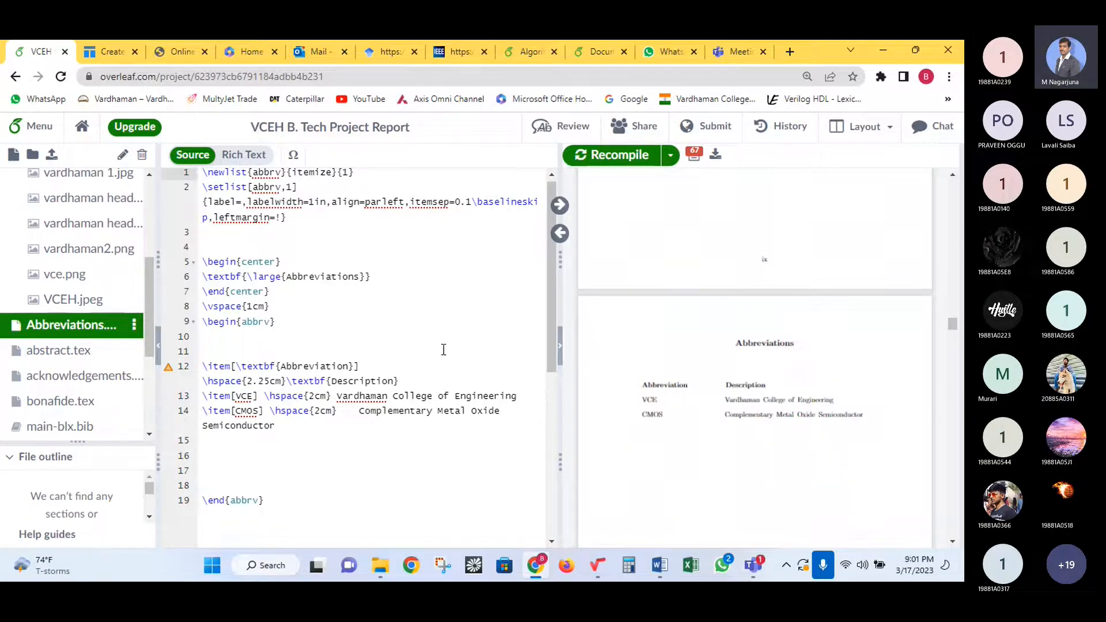
{"action": "scroll", "coordinate": [443, 350], "scroll_direction": "down", "scroll_amount": 3}
{"action": "left_click_drag", "start_coordinate": [500, 270], "coordinate": [212, 255]}
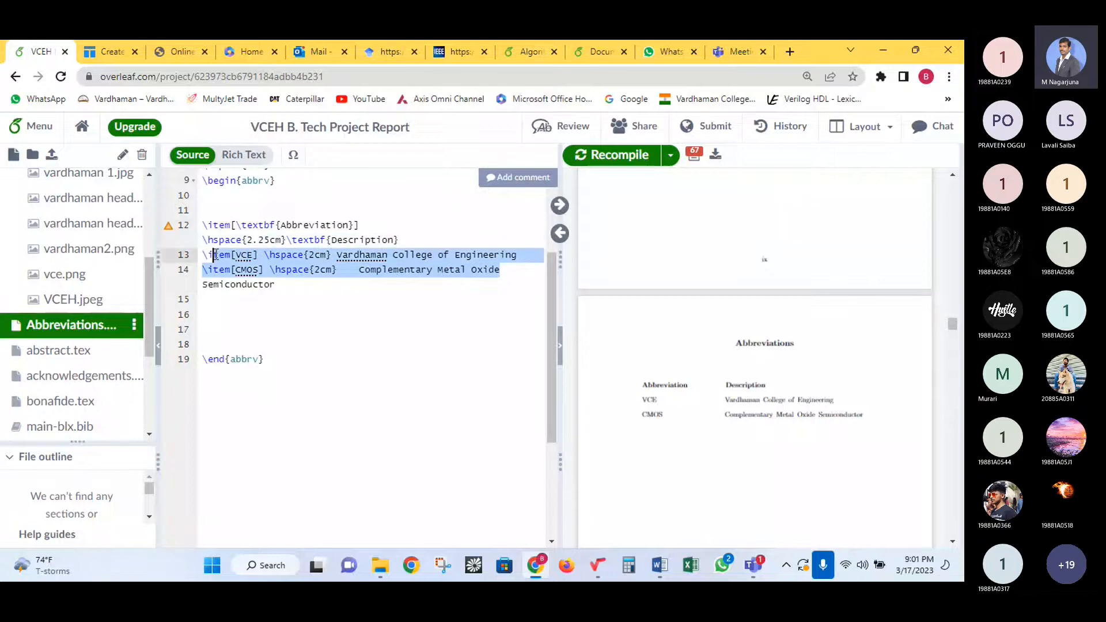
{"action": "left_click", "coordinate": [353, 242]}
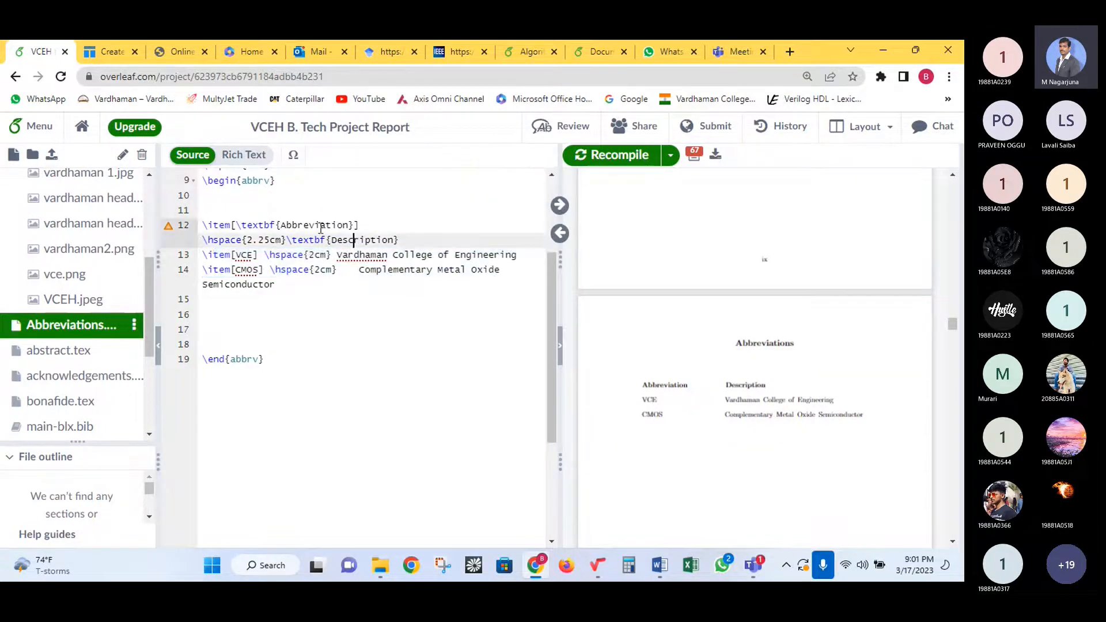
{"action": "left_click", "coordinate": [241, 256]}
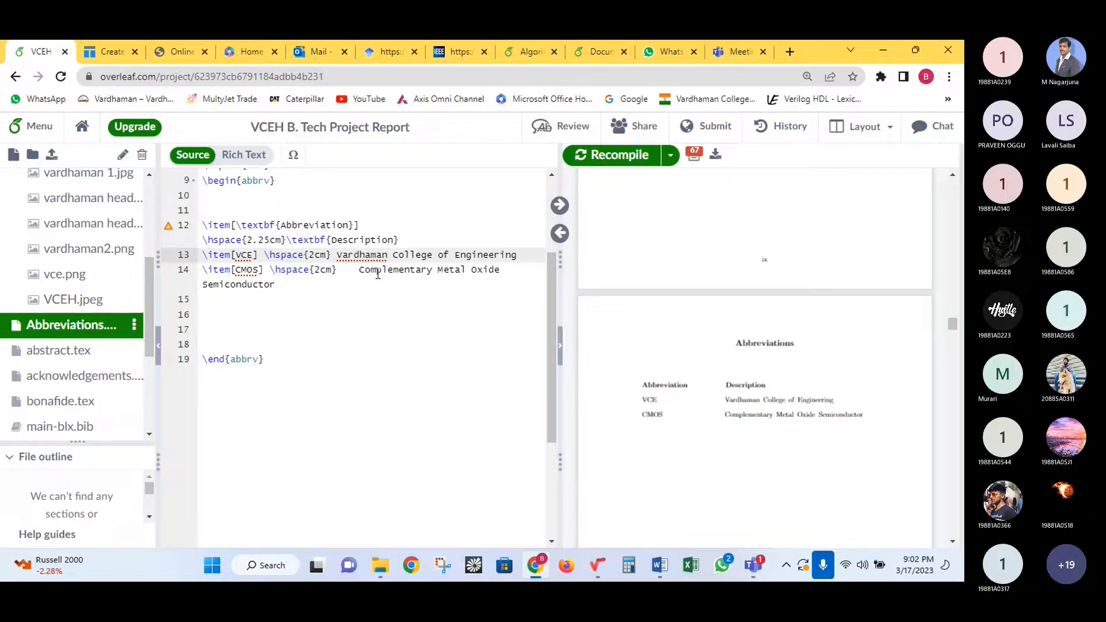
- Add '\item[CSE] \hspace{2cm} Computer Science' below the CMOS entry and recompile
{"action": "left_click", "coordinate": [294, 284]}
{"action": "key", "text": "Return"}
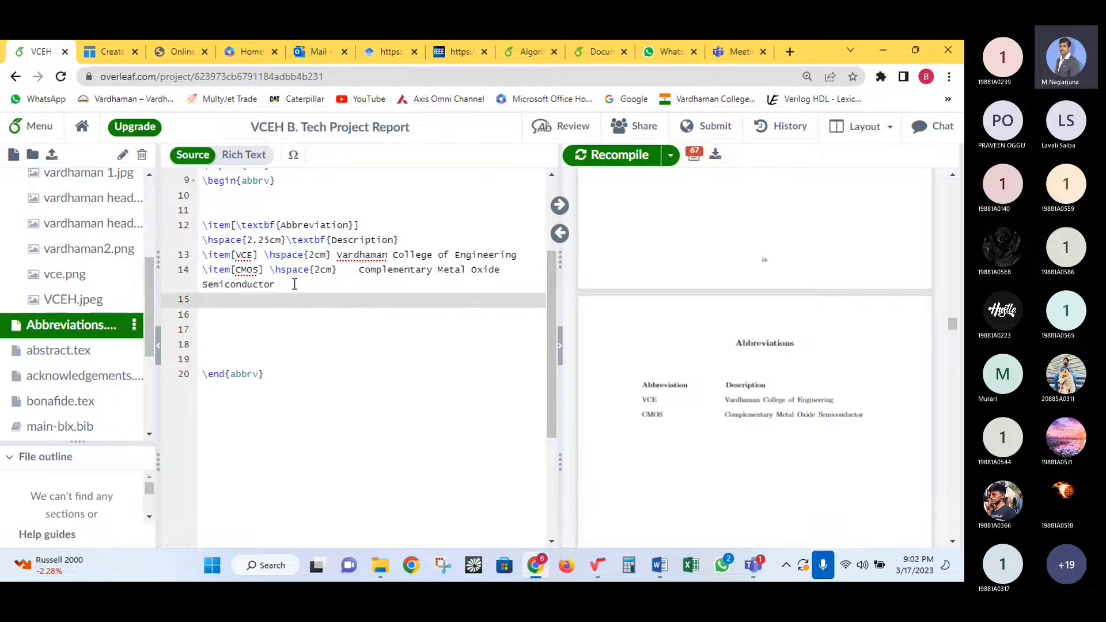
{"action": "type", "text": "\\"}
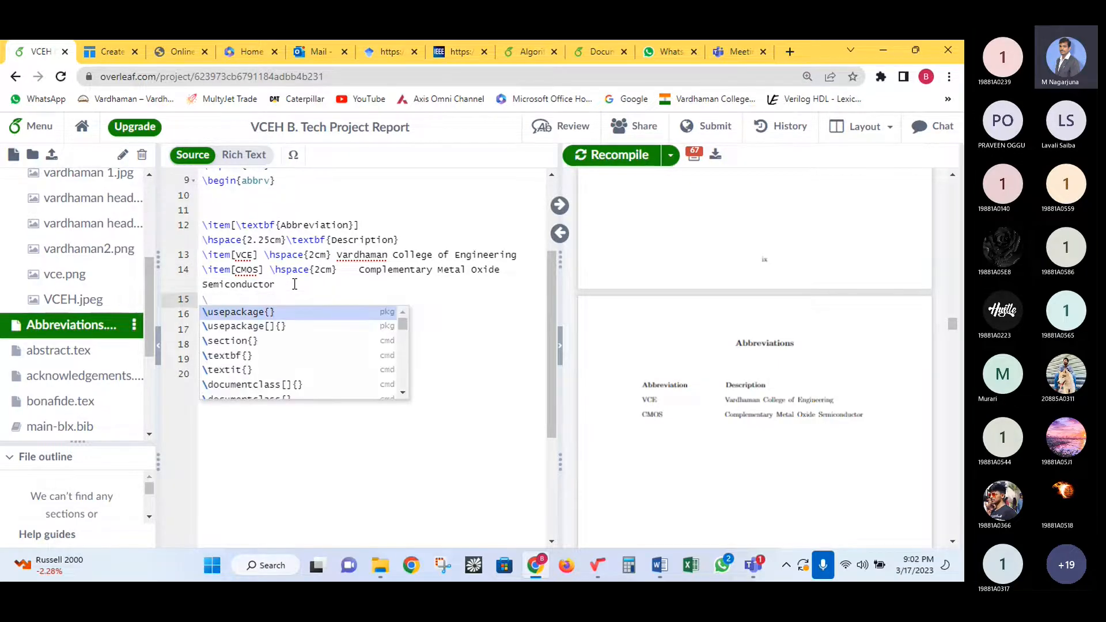
{"action": "type", "text": "item"}
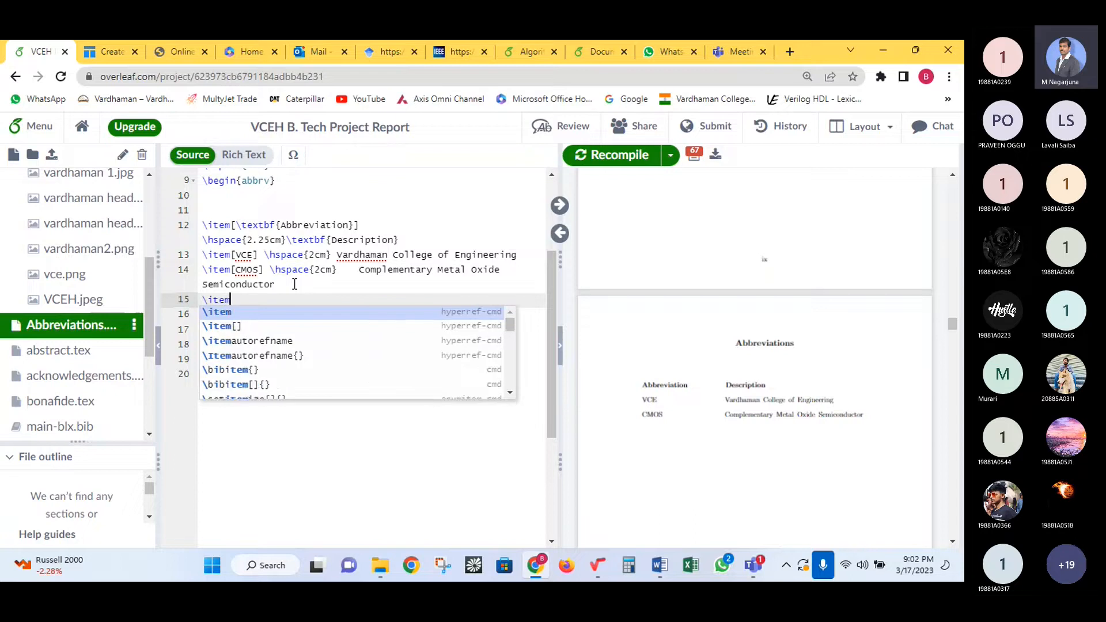
{"action": "type", "text": "["}
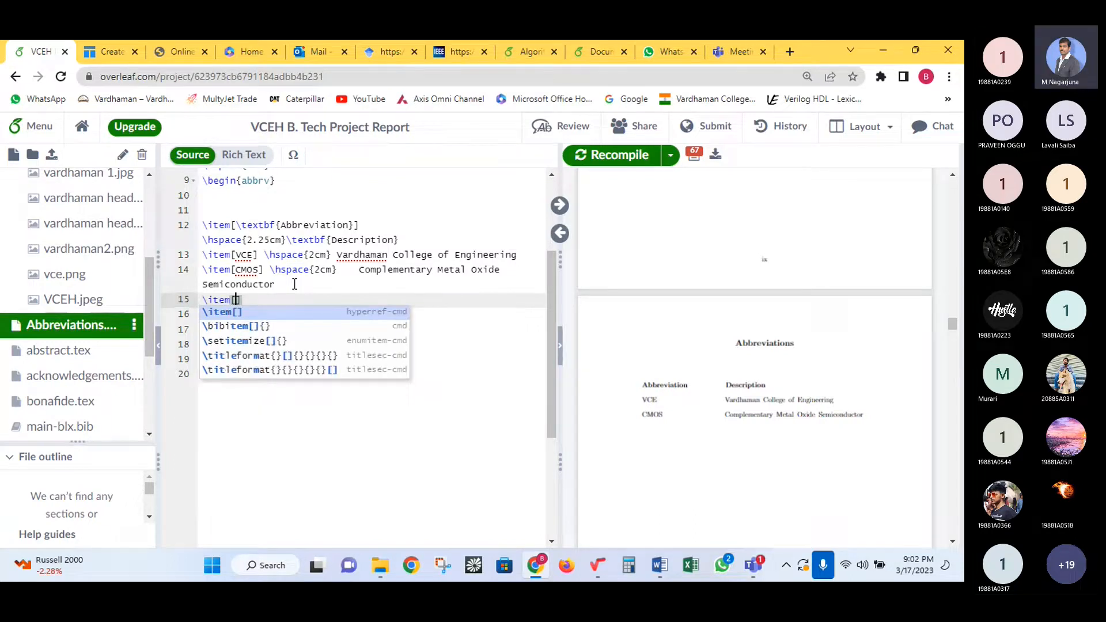
{"action": "type", "text": "CSE"}
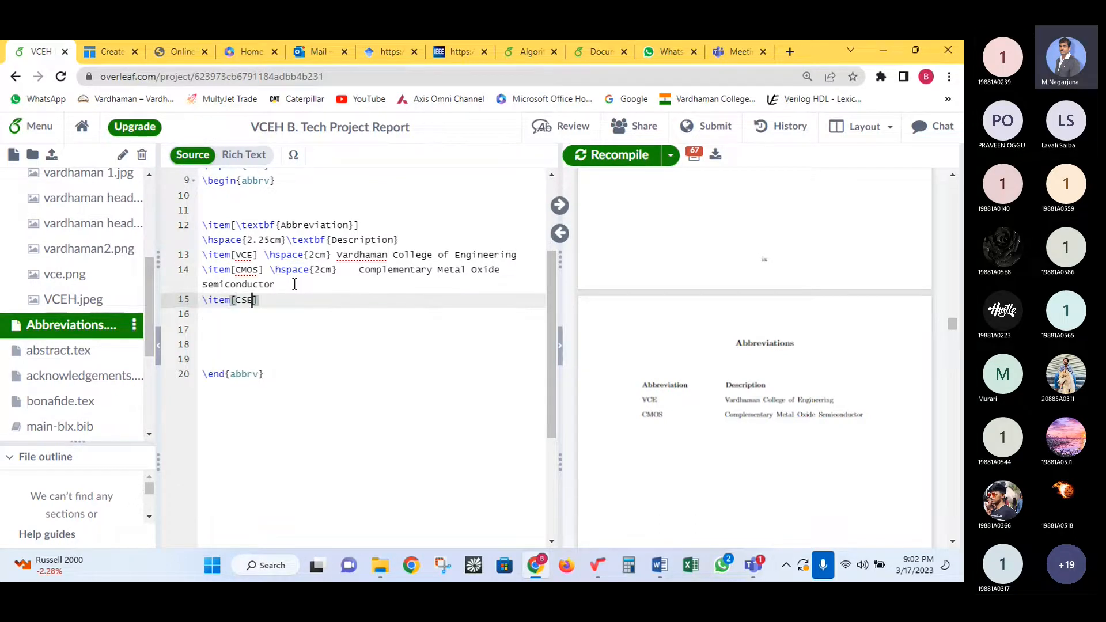
{"action": "key", "text": "Right"}
{"action": "left_click_drag", "start_coordinate": [266, 271], "coordinate": [354, 270]}
{"action": "key", "text": "ctrl+c"}
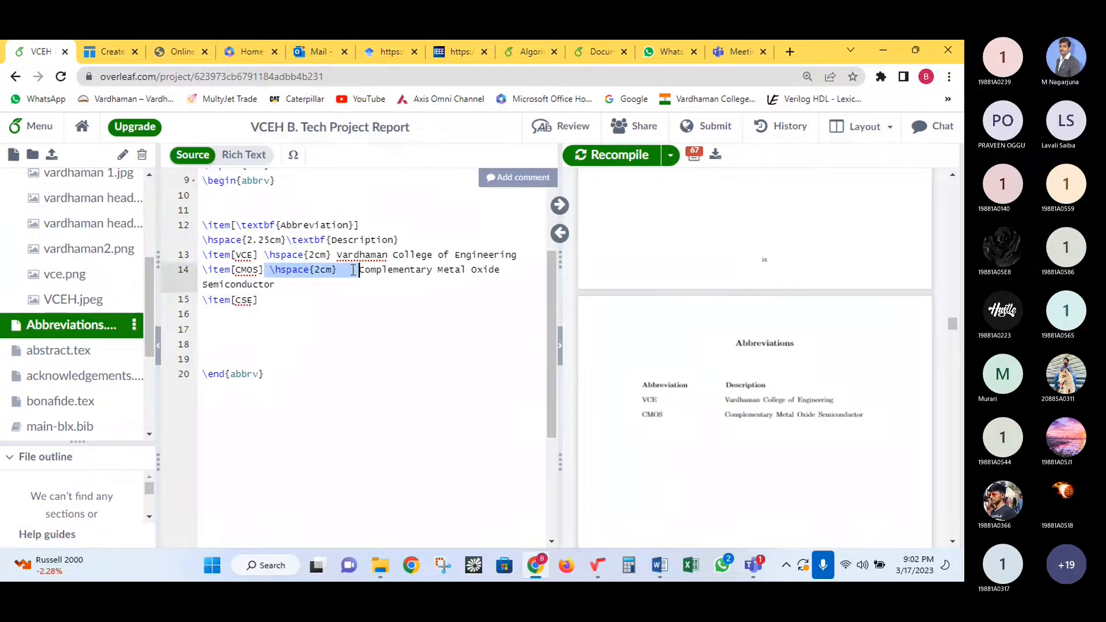
{"action": "left_click", "coordinate": [295, 303]}
{"action": "key", "text": "ctrl+v"}
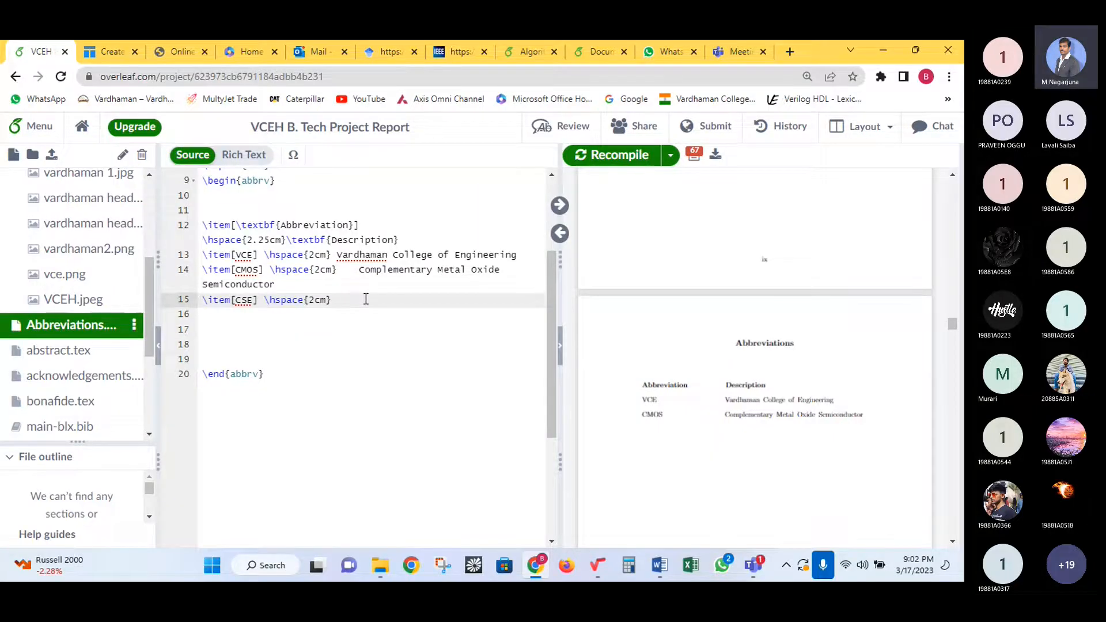
{"action": "type", "text": "Computer Science"}
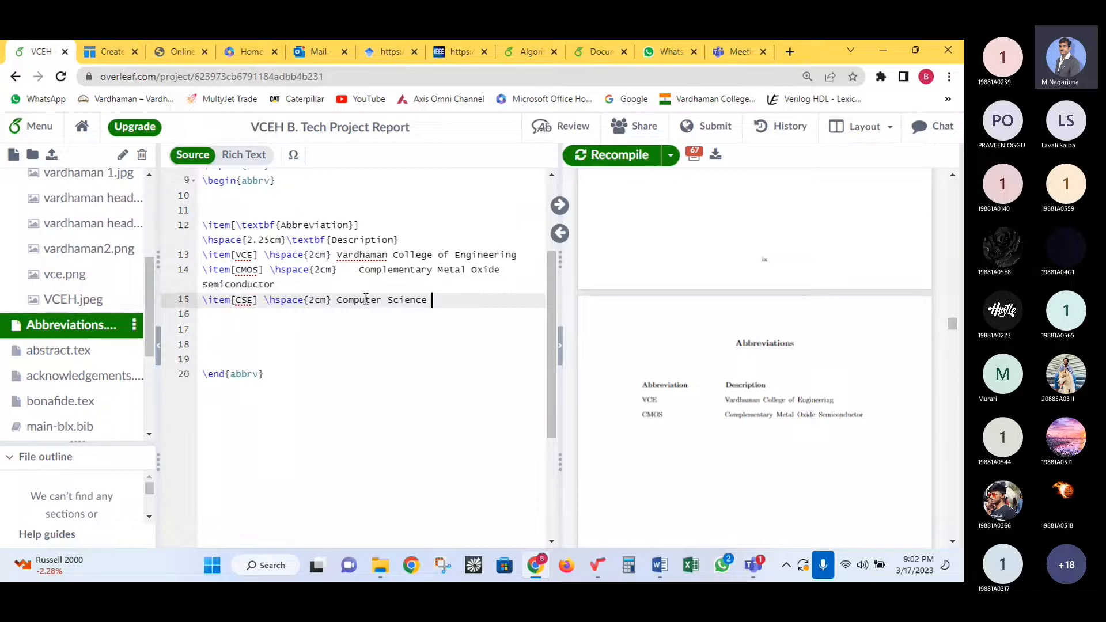
{"action": "left_click", "coordinate": [590, 162]}
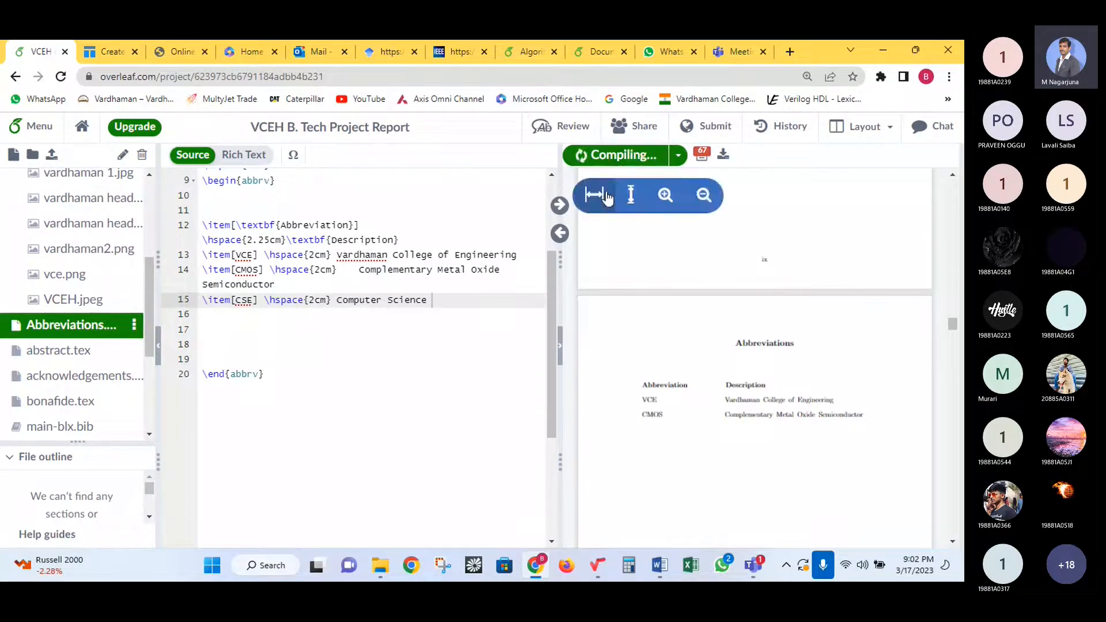
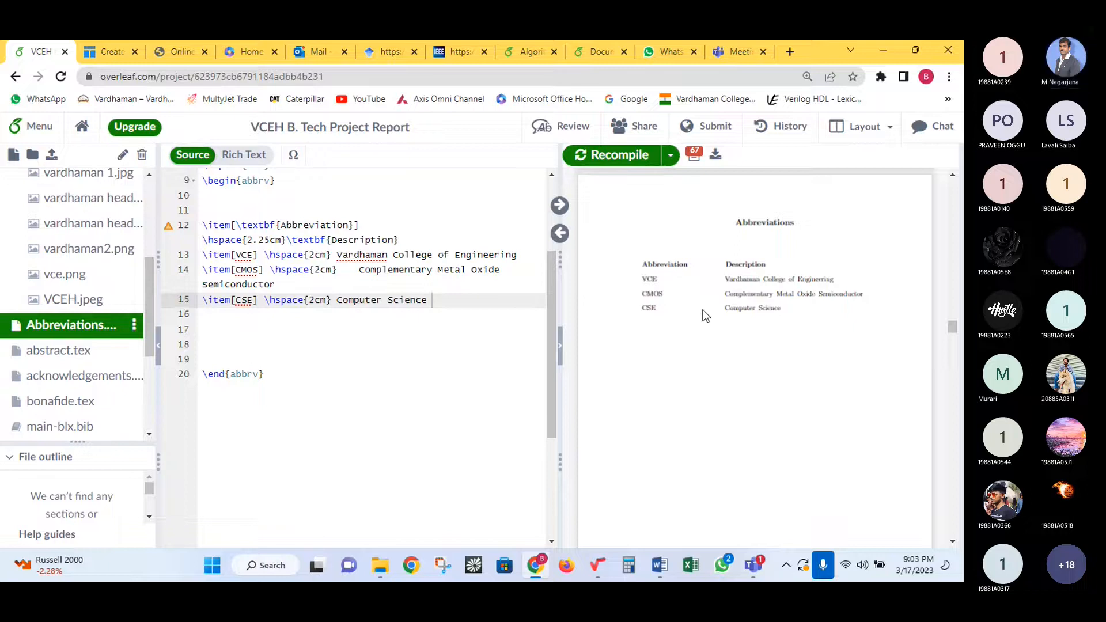
- Collapse the Pictures folder to show top-level files like bonafide.tex and main.pdf
{"action": "scroll", "coordinate": [55, 262], "scroll_direction": "up", "scroll_amount": 4}
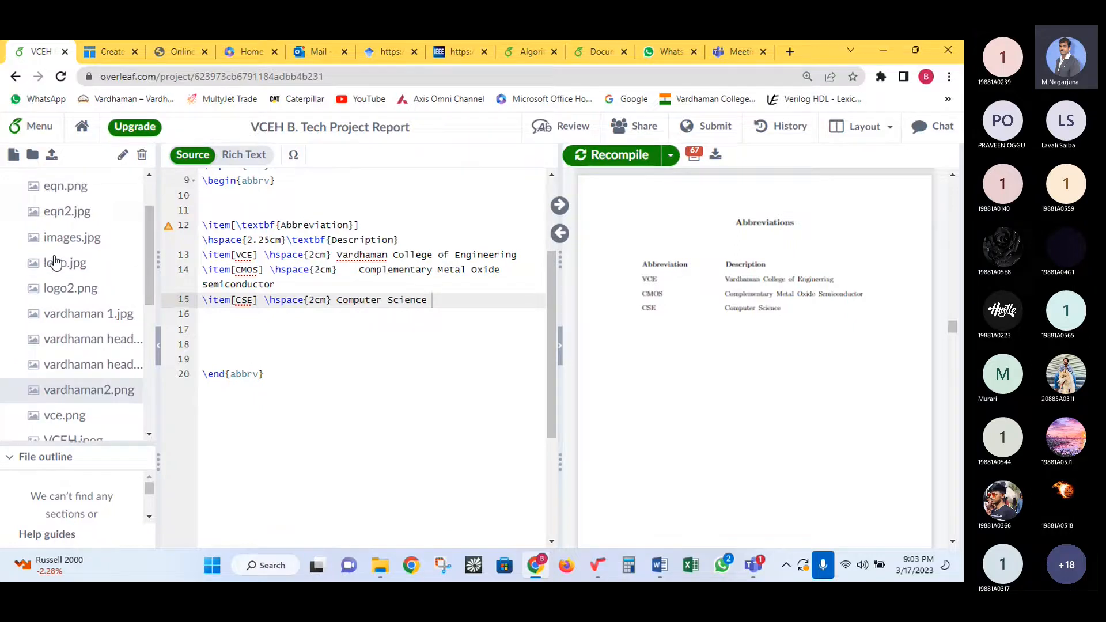
{"action": "left_click", "coordinate": [13, 208]}
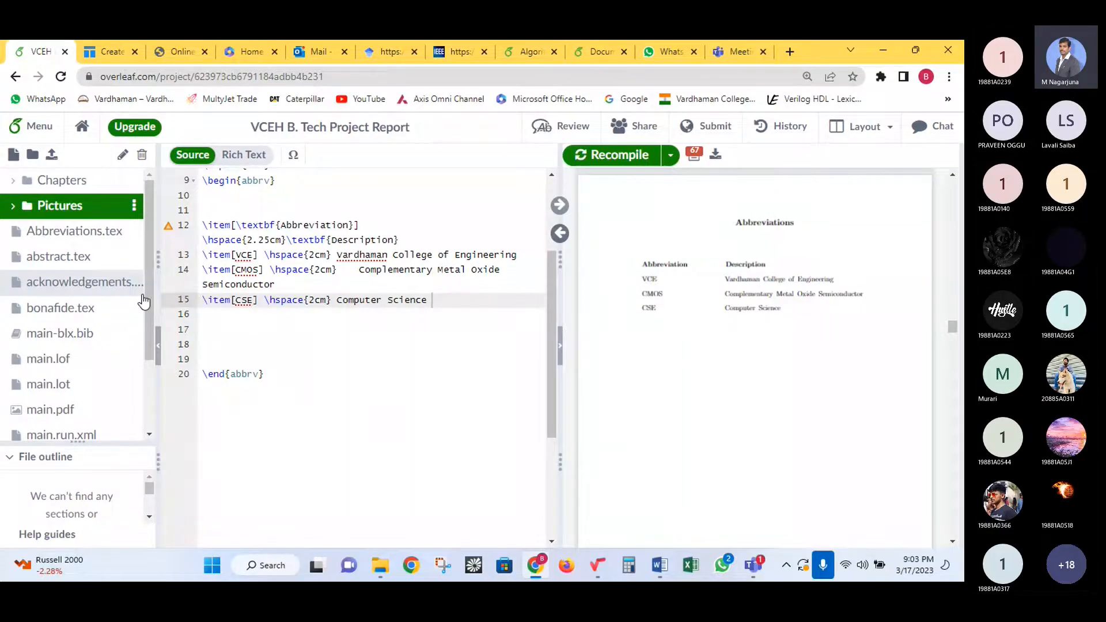
{"action": "left_click", "coordinate": [757, 569]}
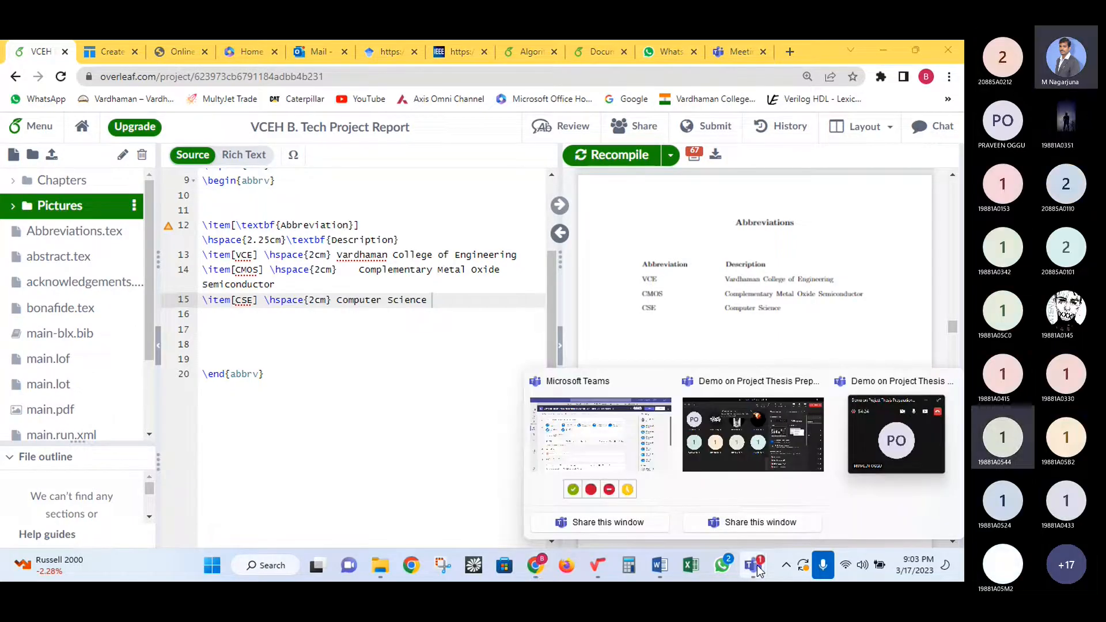
{"action": "left_click", "coordinate": [748, 454]}
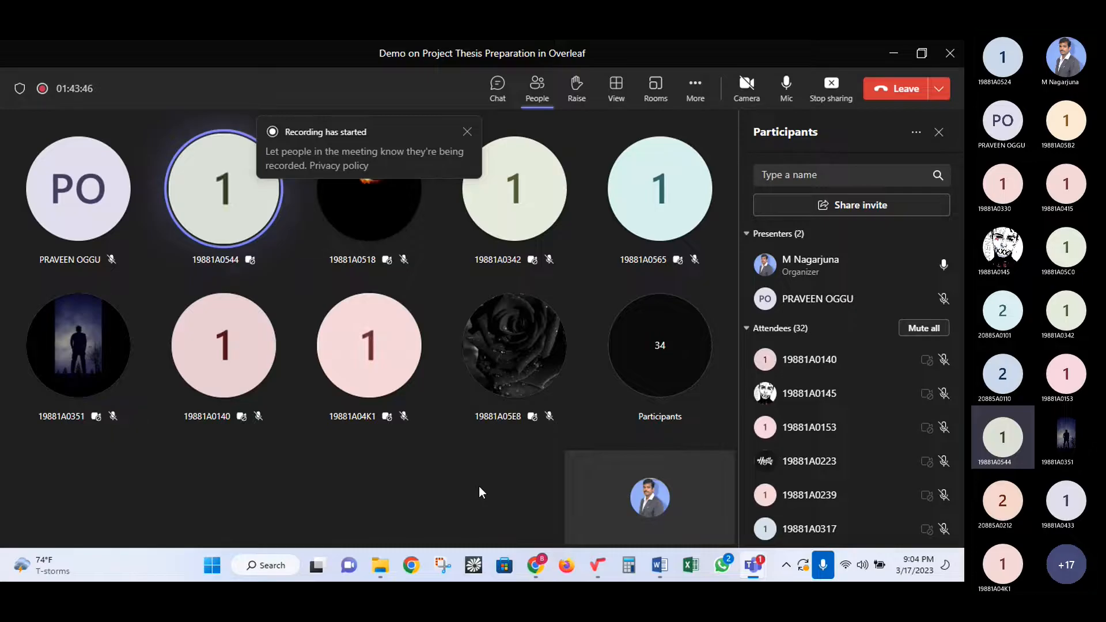
{"action": "left_click", "coordinate": [535, 566]}
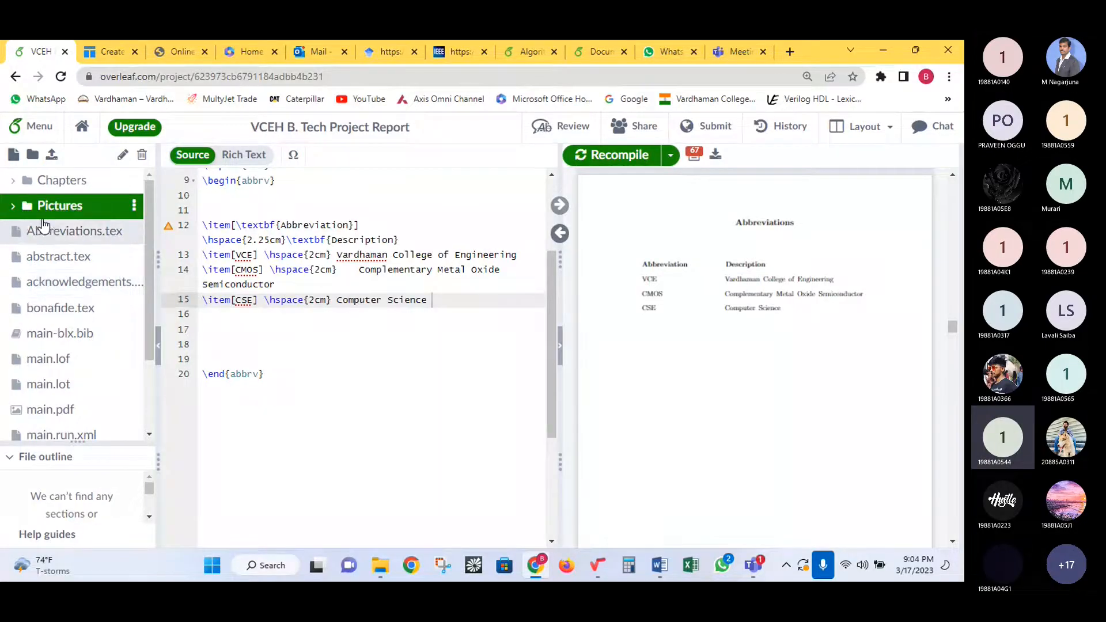
- Open bonafide.tex, select the 'Signature of the Supervisor' label, and bring the Certificate page into view
{"action": "left_click", "coordinate": [60, 307]}
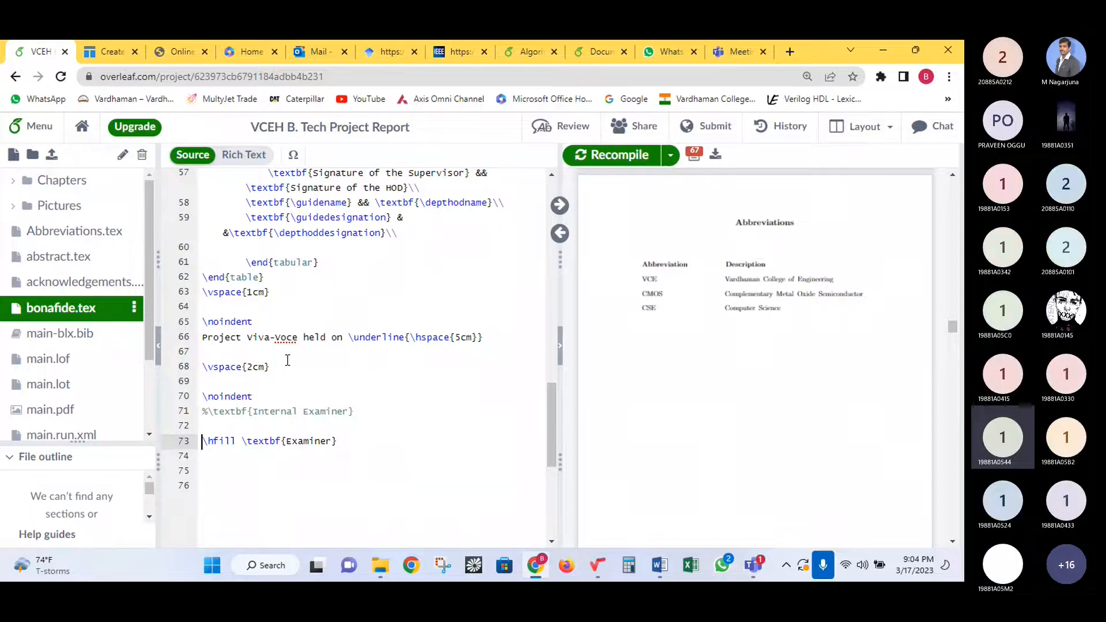
{"action": "scroll", "coordinate": [280, 360], "scroll_direction": "up", "scroll_amount": 2}
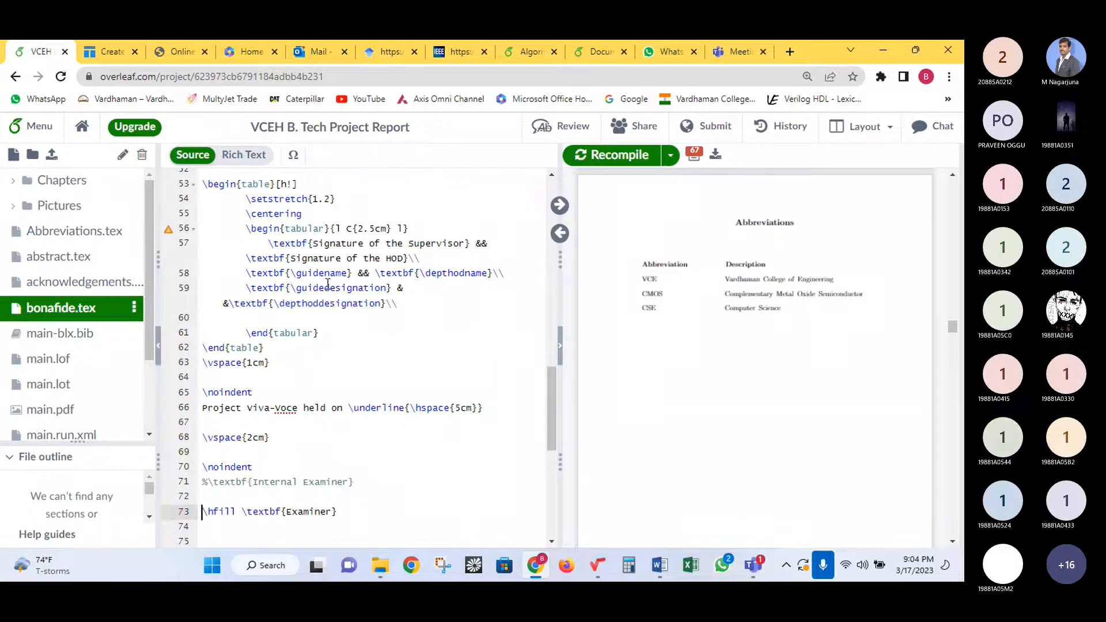
{"action": "left_click_drag", "start_coordinate": [313, 244], "coordinate": [460, 243]}
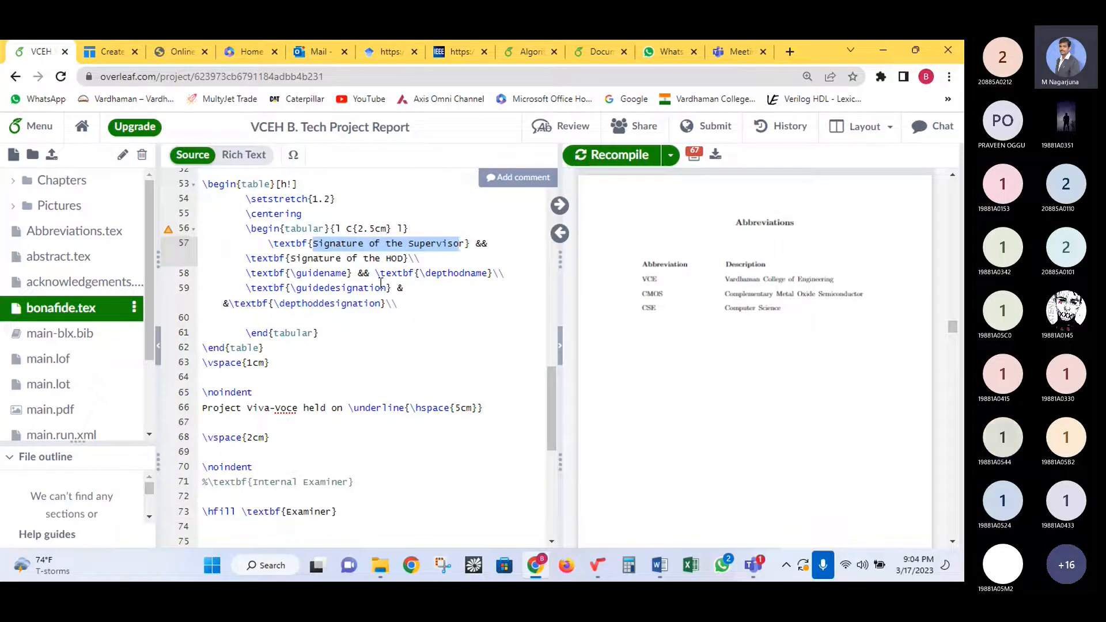
{"action": "scroll", "coordinate": [377, 304], "scroll_direction": "up", "scroll_amount": 1}
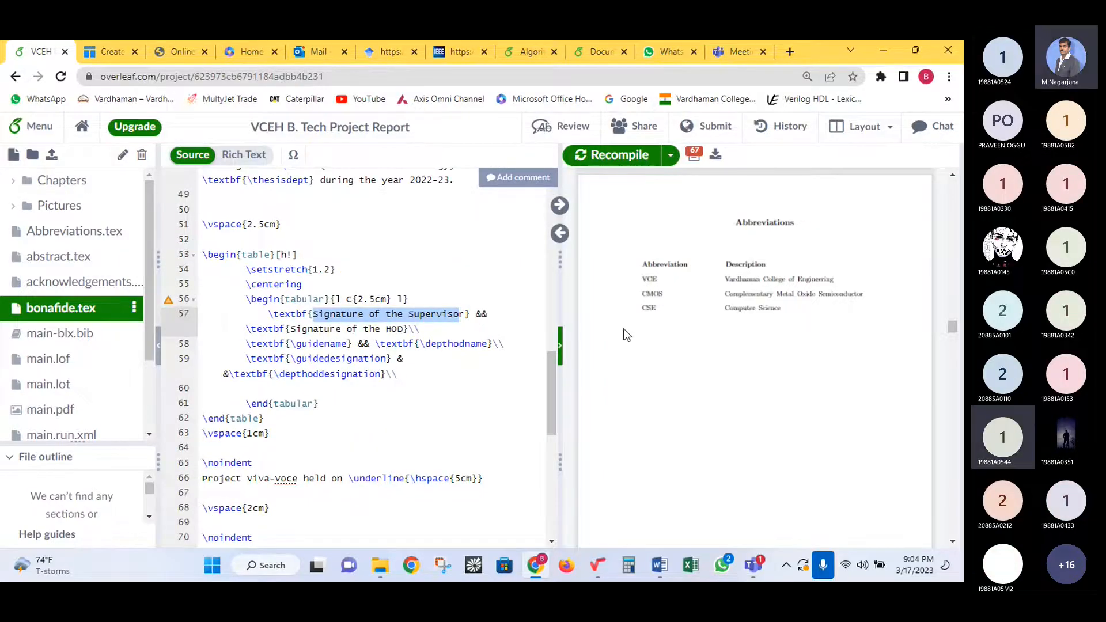
{"action": "scroll", "coordinate": [721, 349], "scroll_direction": "up", "scroll_amount": 1}
{"action": "scroll", "coordinate": [587, 353], "scroll_direction": "up", "scroll_amount": 1}
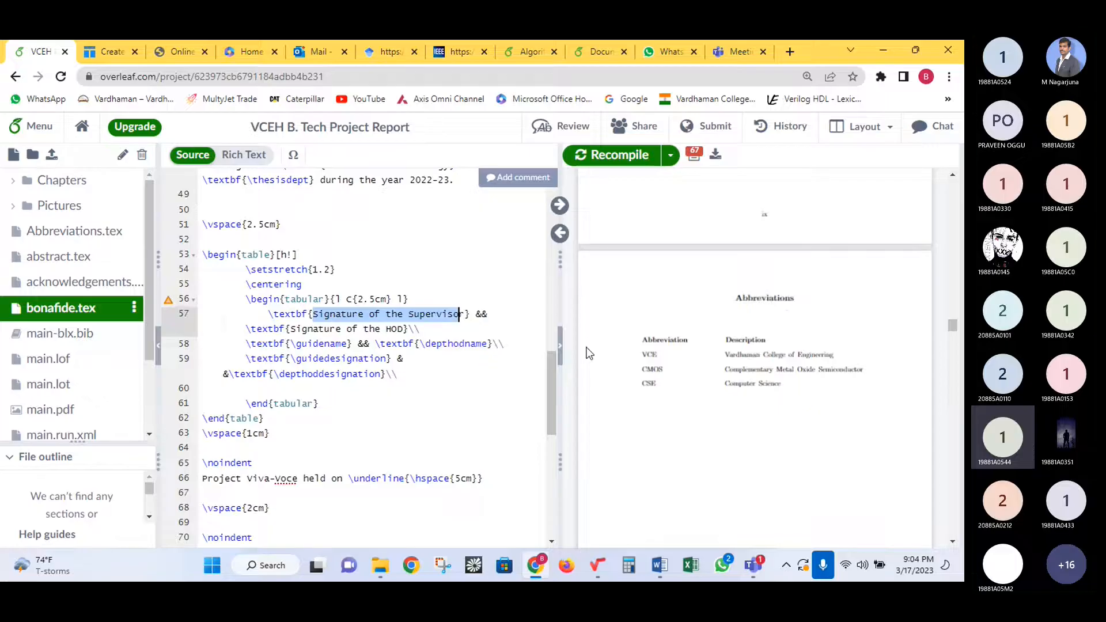
{"action": "scroll", "coordinate": [605, 288], "scroll_direction": "up", "scroll_amount": 6}
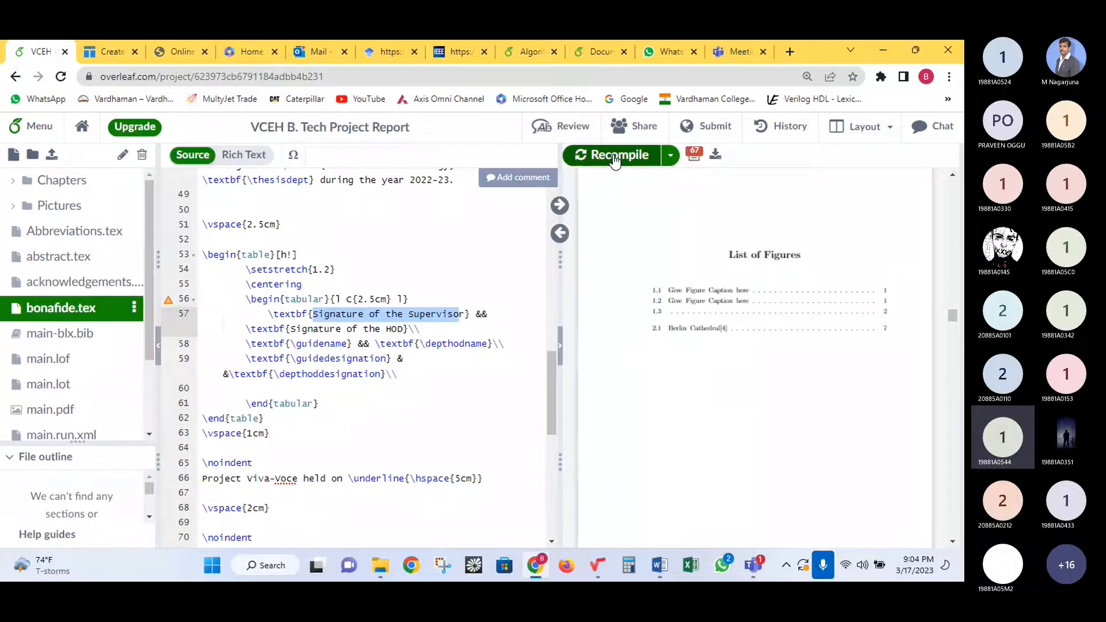
{"action": "scroll", "coordinate": [721, 326], "scroll_direction": "up", "scroll_amount": 5}
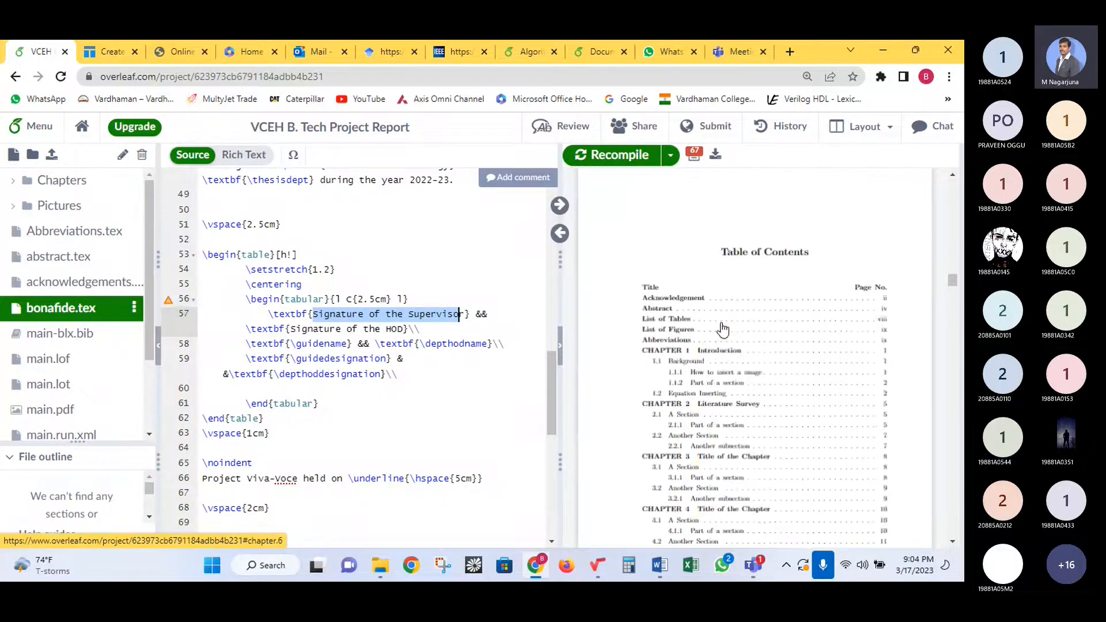
{"action": "scroll", "coordinate": [721, 328], "scroll_direction": "up", "scroll_amount": 5}
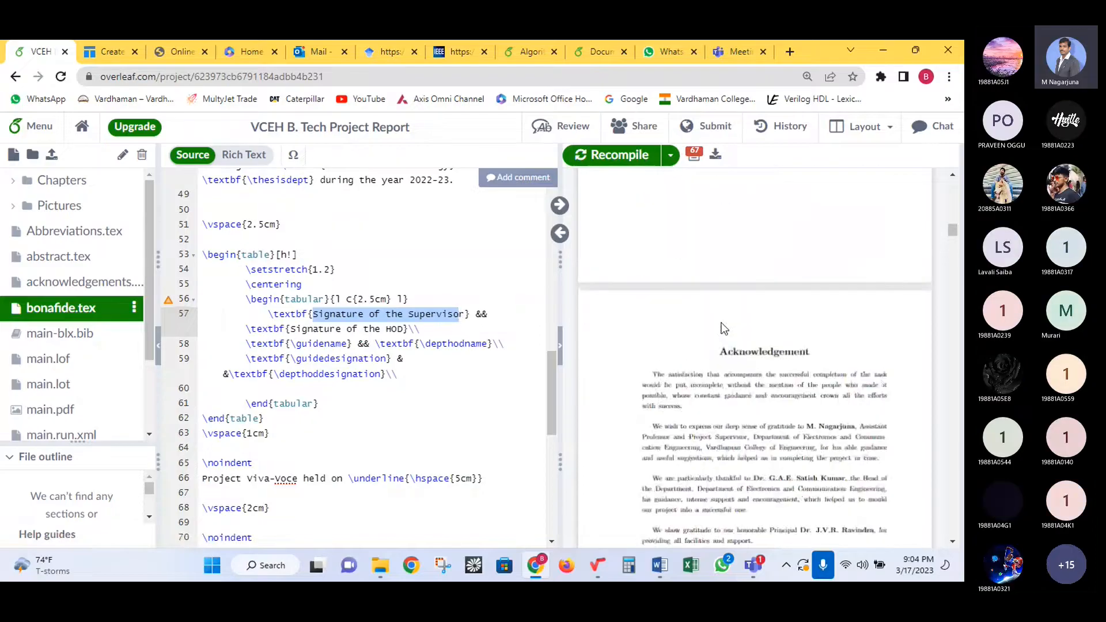
{"action": "scroll", "coordinate": [724, 329], "scroll_direction": "up", "scroll_amount": 5}
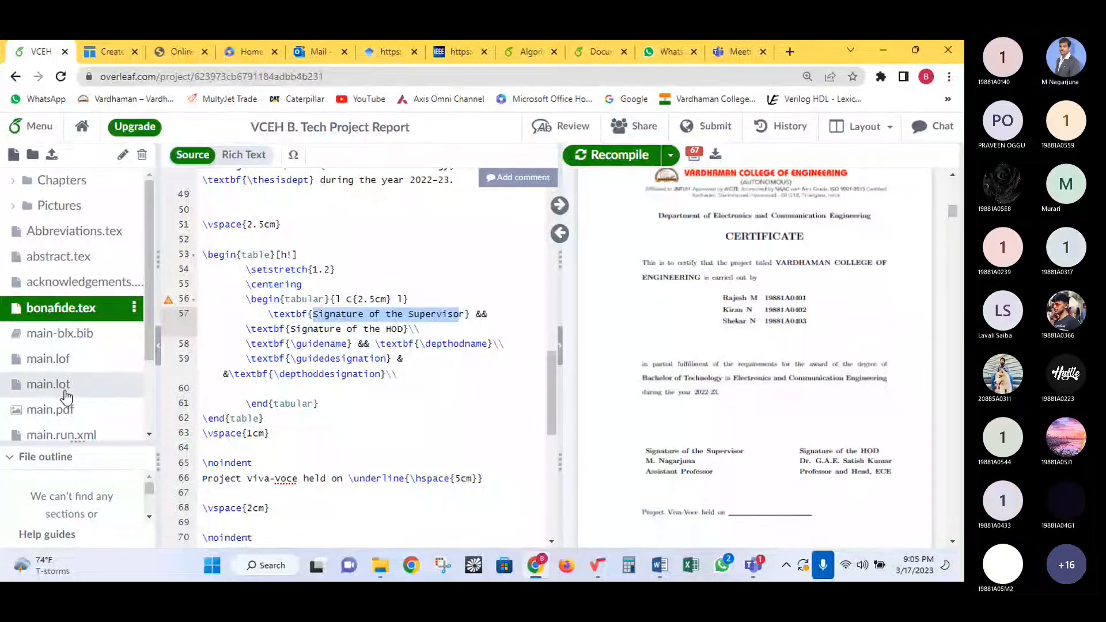
- In main.tex, change the HOD designation to 'Associate Professor and Head, ECE' and recompile
{"action": "scroll", "coordinate": [91, 402], "scroll_direction": "down", "scroll_amount": 2}
{"action": "left_click", "coordinate": [69, 357]}
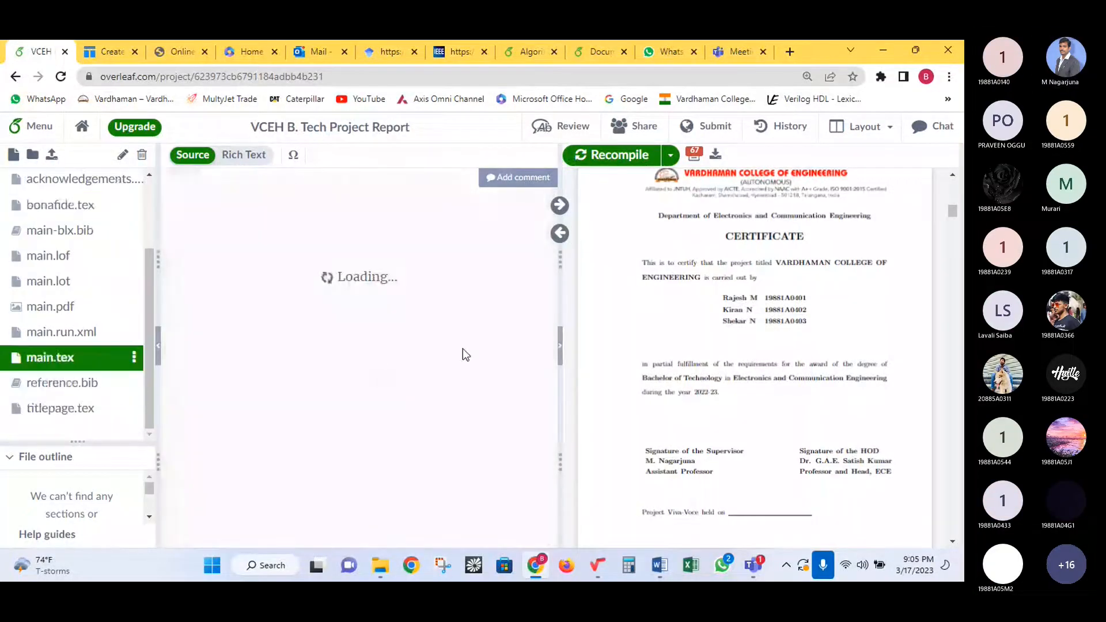
{"action": "left_click", "coordinate": [418, 381]}
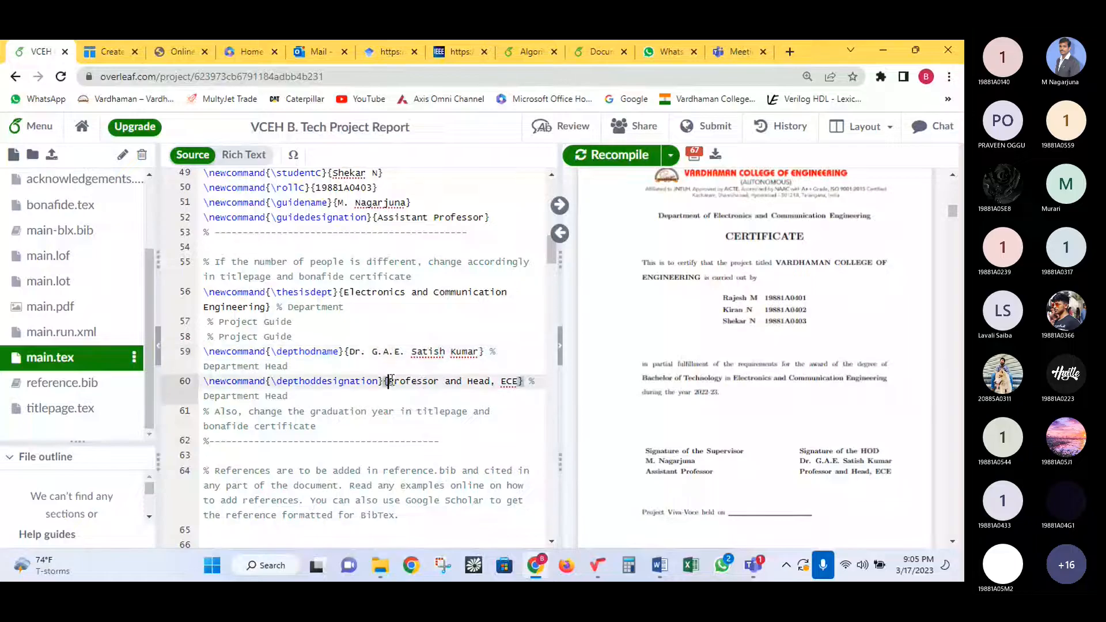
{"action": "type", "text": "Assoc"}
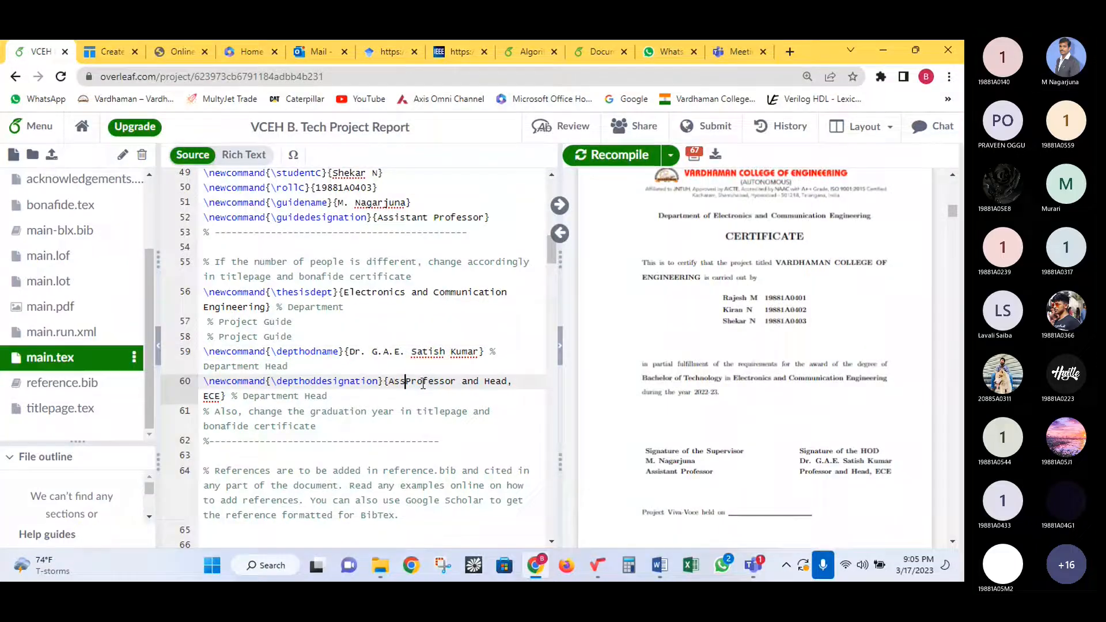
{"action": "type", "text": "iate"}
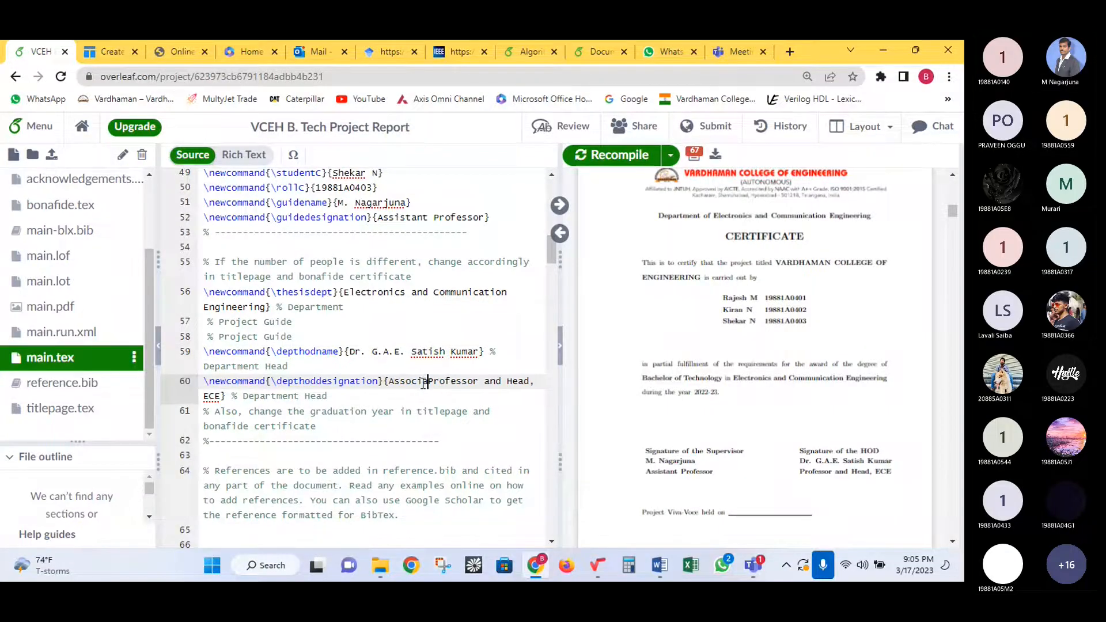
{"action": "left_click", "coordinate": [597, 161]}
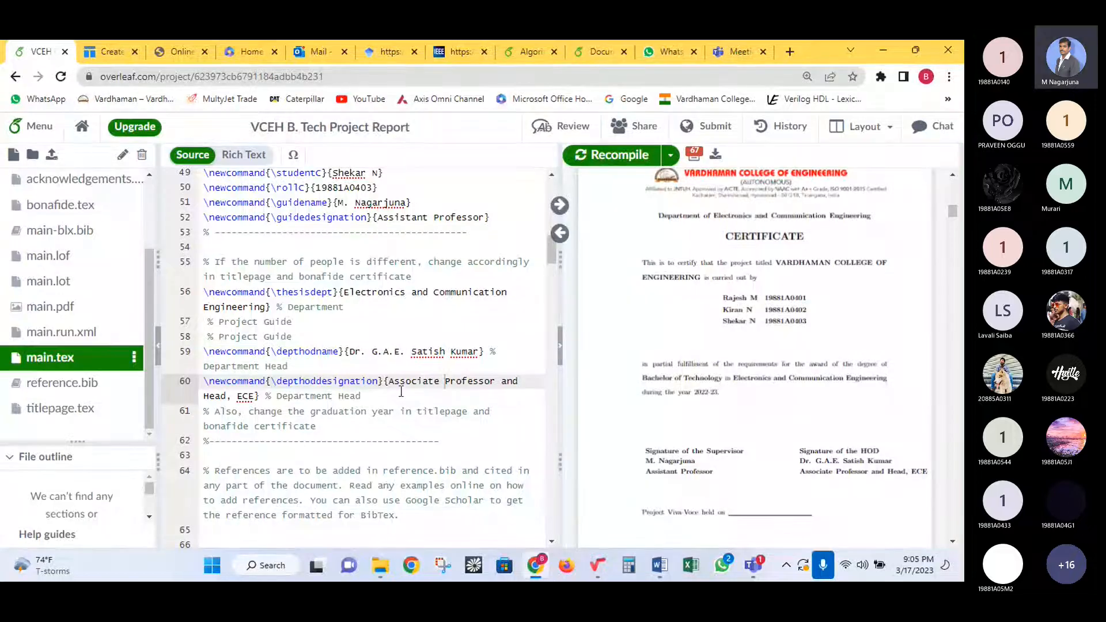
{"action": "left_click", "coordinate": [369, 353]}
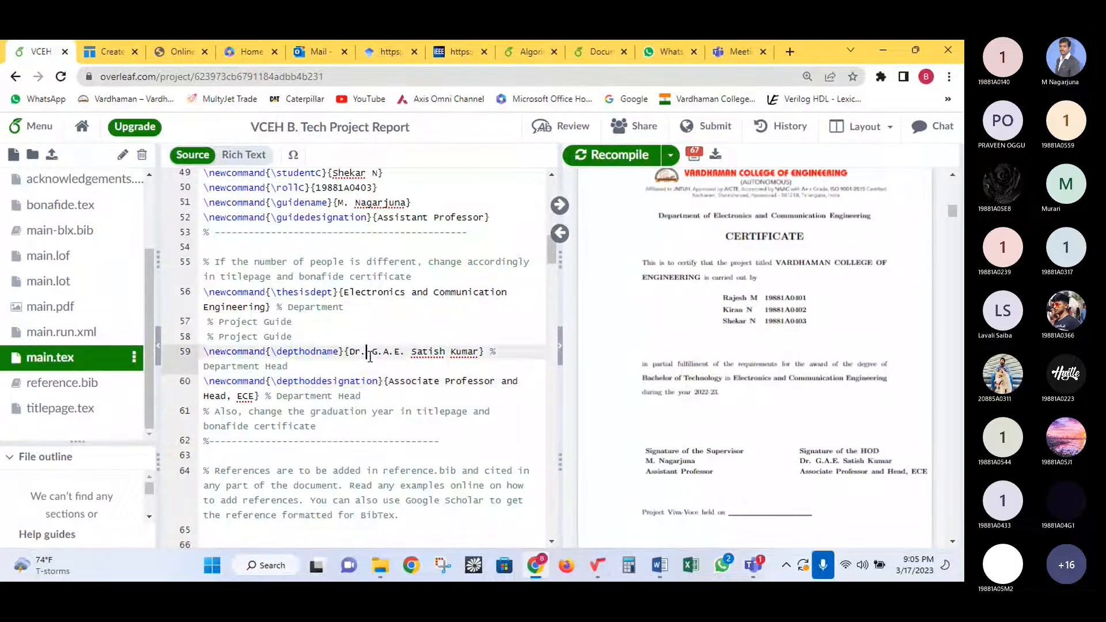
{"action": "left_click", "coordinate": [357, 363]}
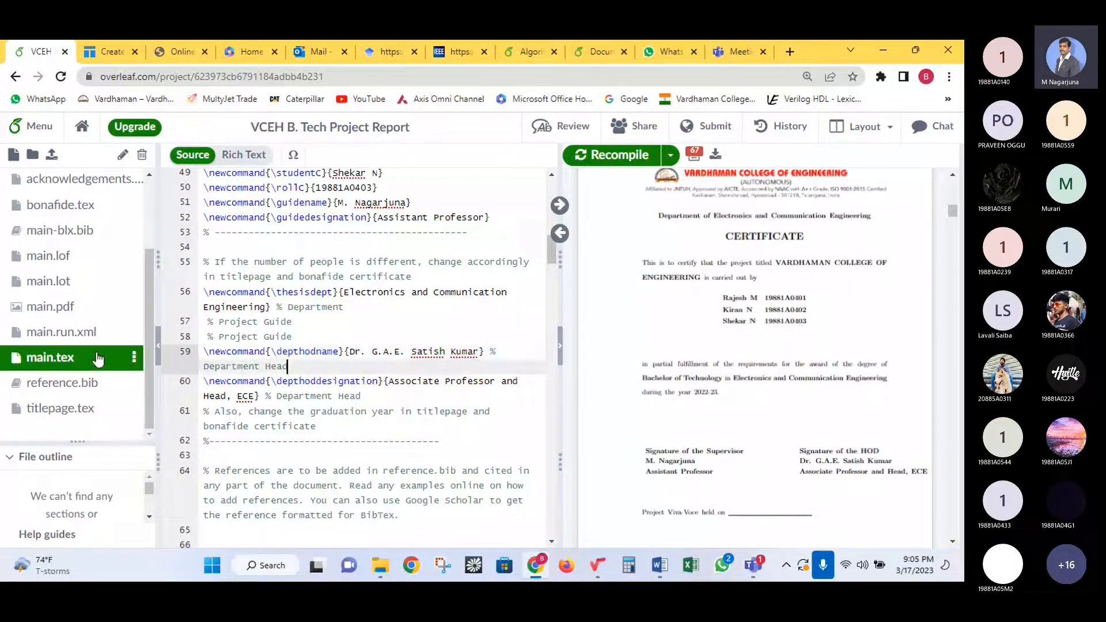
- In bonafide.tex, narrow the signature table's middle column from 2.5cm to 2cm and recompile
{"action": "left_click", "coordinate": [71, 215]}
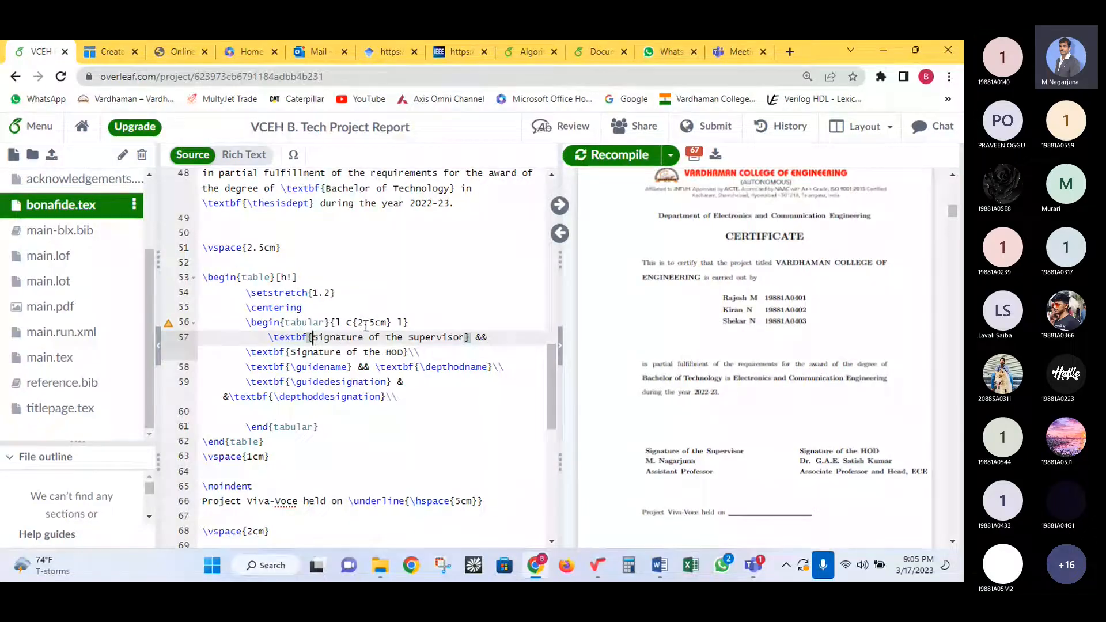
{"action": "left_click", "coordinate": [373, 323]}
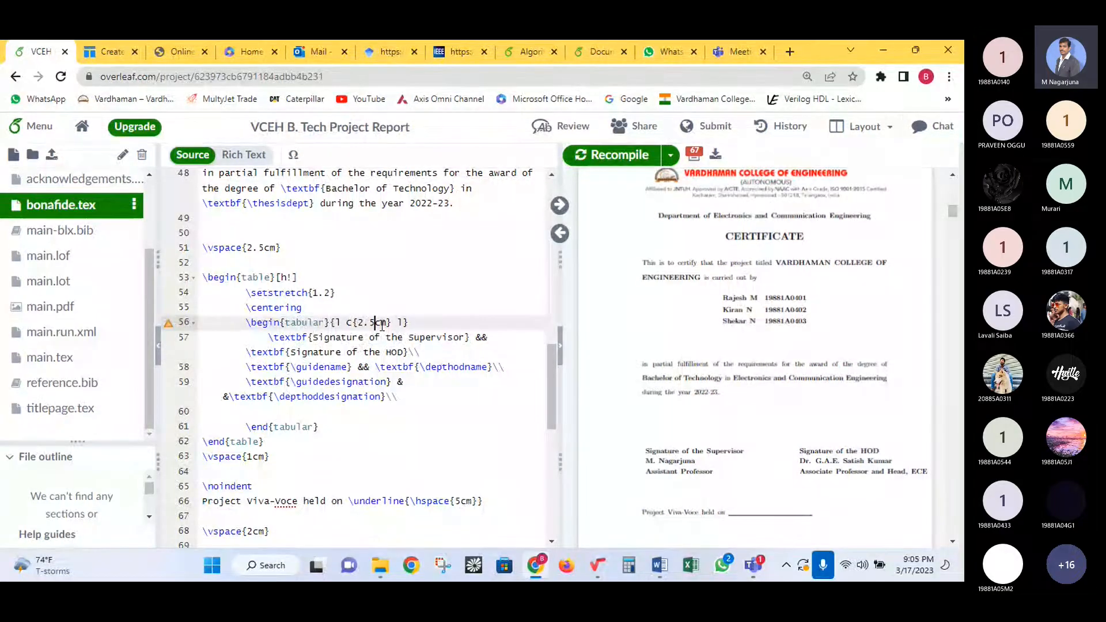
{"action": "key", "text": "BackSpace"}
{"action": "key", "text": "BackSpace"}
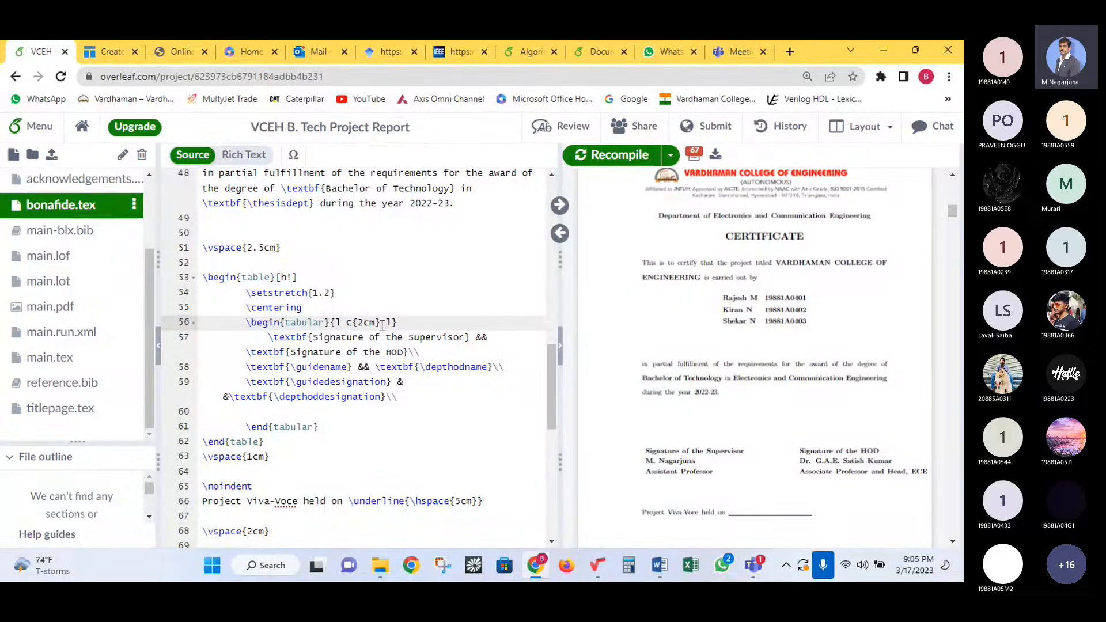
{"action": "left_click", "coordinate": [614, 161]}
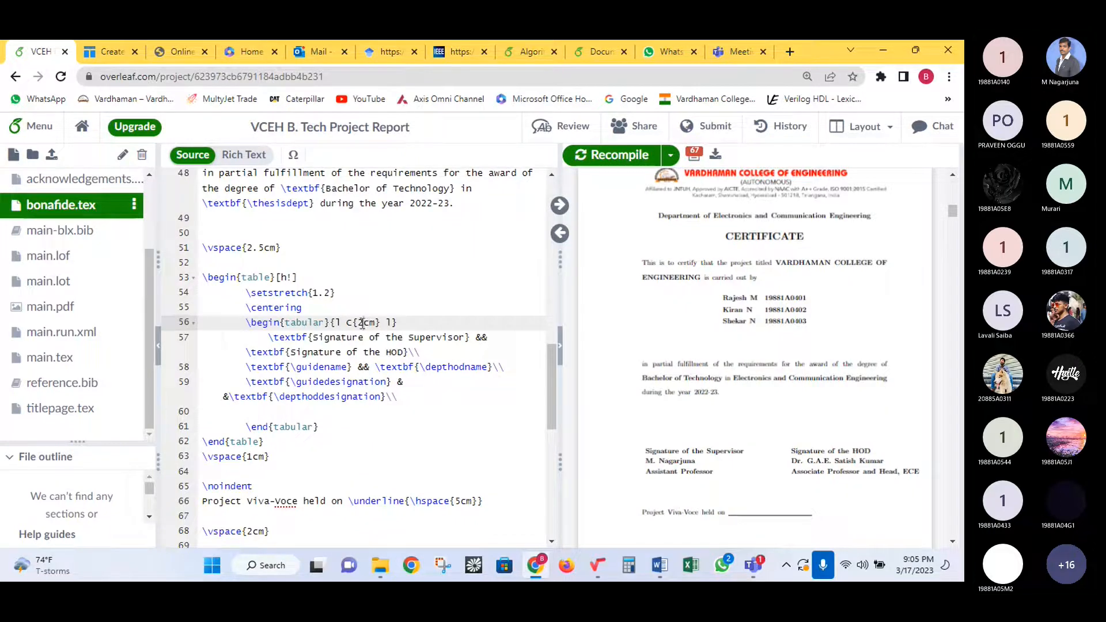
- Narrow the middle column further to 1.5cm and recompile
{"action": "left_click_drag", "start_coordinate": [362, 322], "coordinate": [357, 323]}
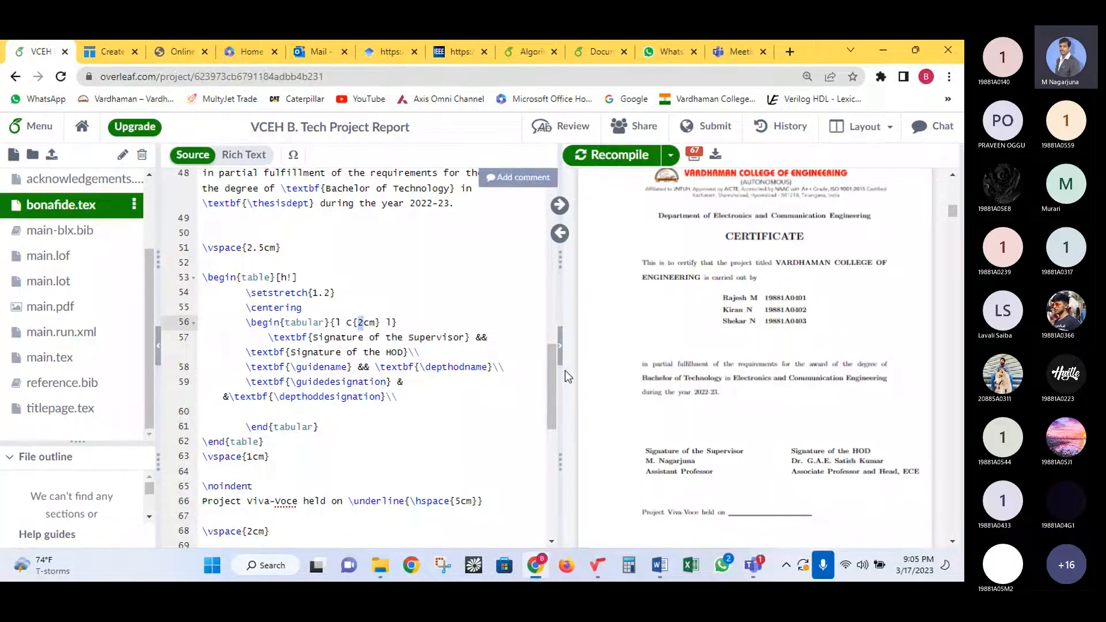
{"action": "type", "text": "1.5"}
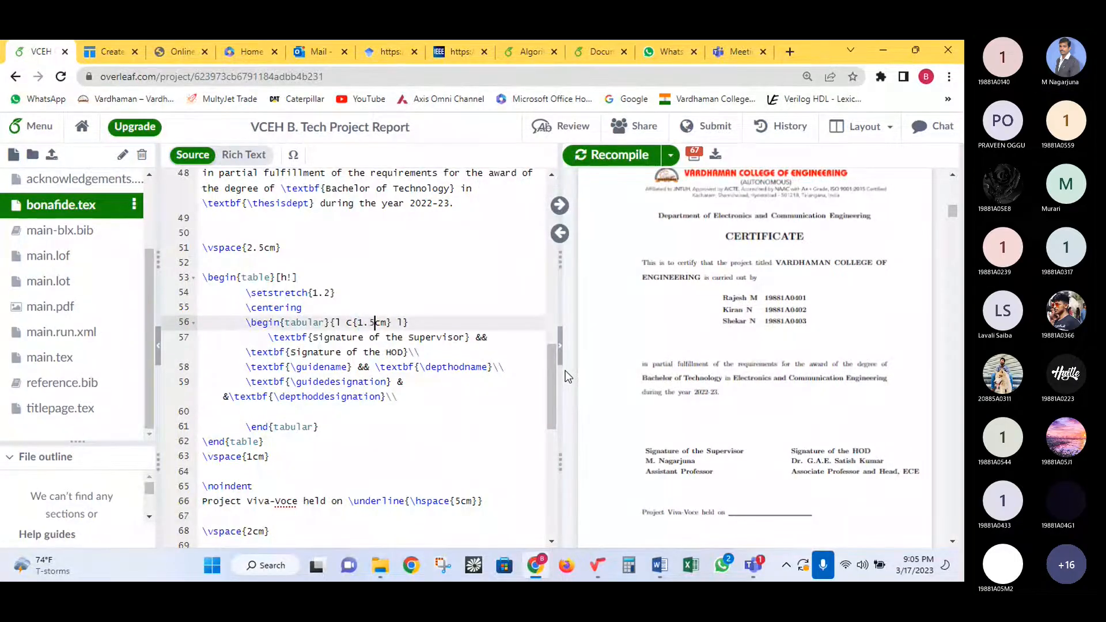
{"action": "left_click", "coordinate": [600, 156]}
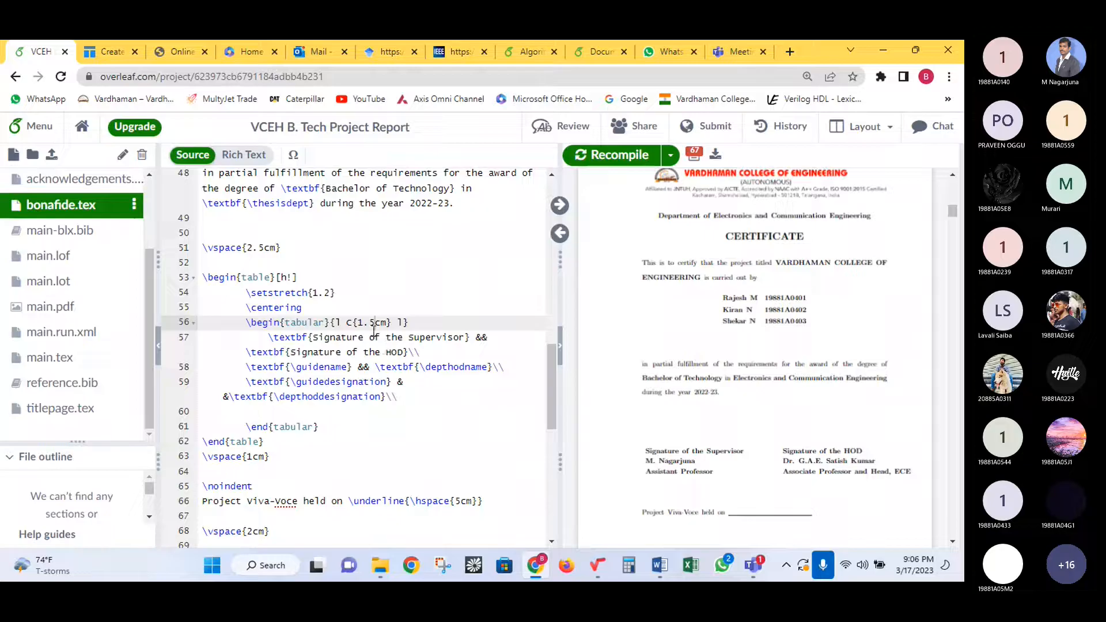
- Change the signature table's \setstretch from 1.2 to 1 and recompile
{"action": "left_click", "coordinate": [330, 293]}
{"action": "key", "text": "BackSpace"}
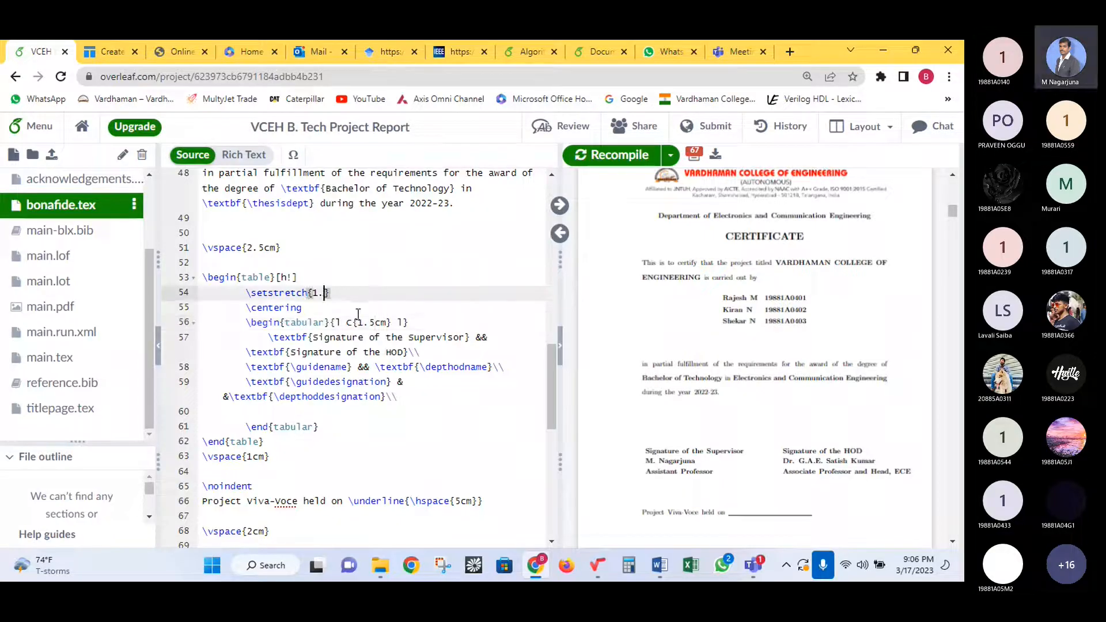
{"action": "key", "text": "BackSpace"}
{"action": "left_click", "coordinate": [601, 153]}
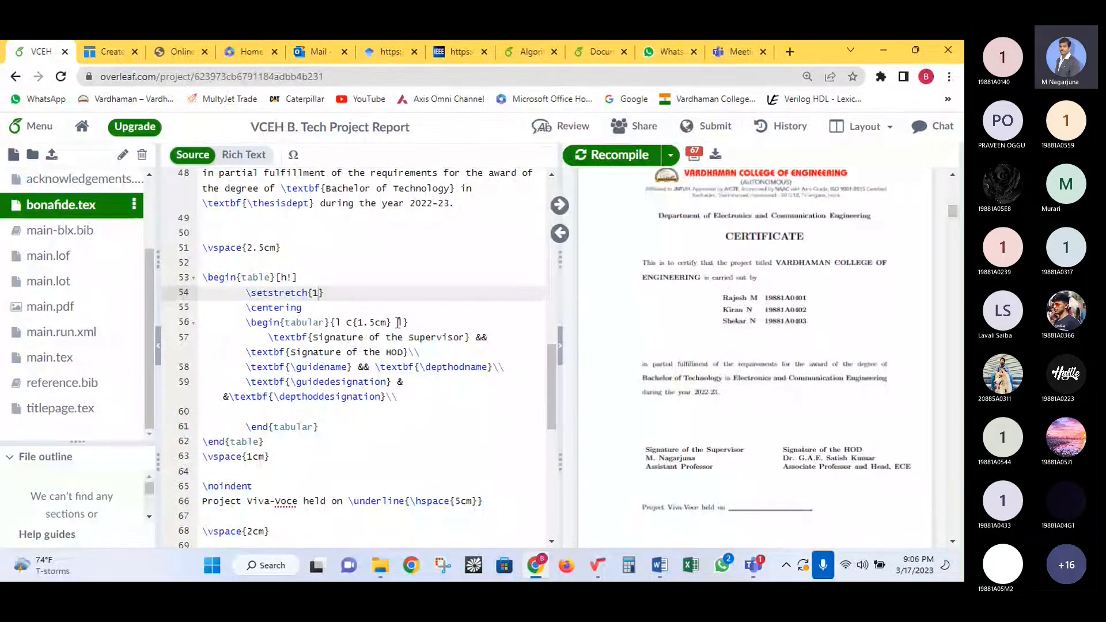
- Set the middle column width to 0.5cm and recompile
{"action": "left_click", "coordinate": [374, 322]}
{"action": "key", "text": "BackSpace"}
{"action": "key", "text": "BackSpace"}
{"action": "key", "text": "BackSpace"}
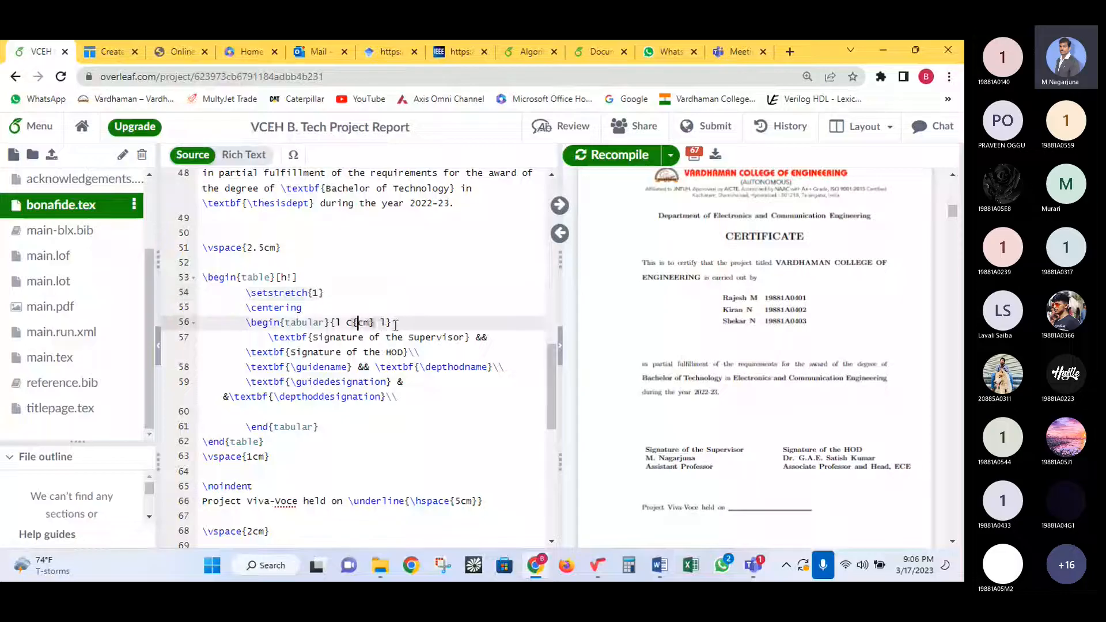
{"action": "type", "text": "0.5"}
{"action": "left_click", "coordinate": [621, 150]}
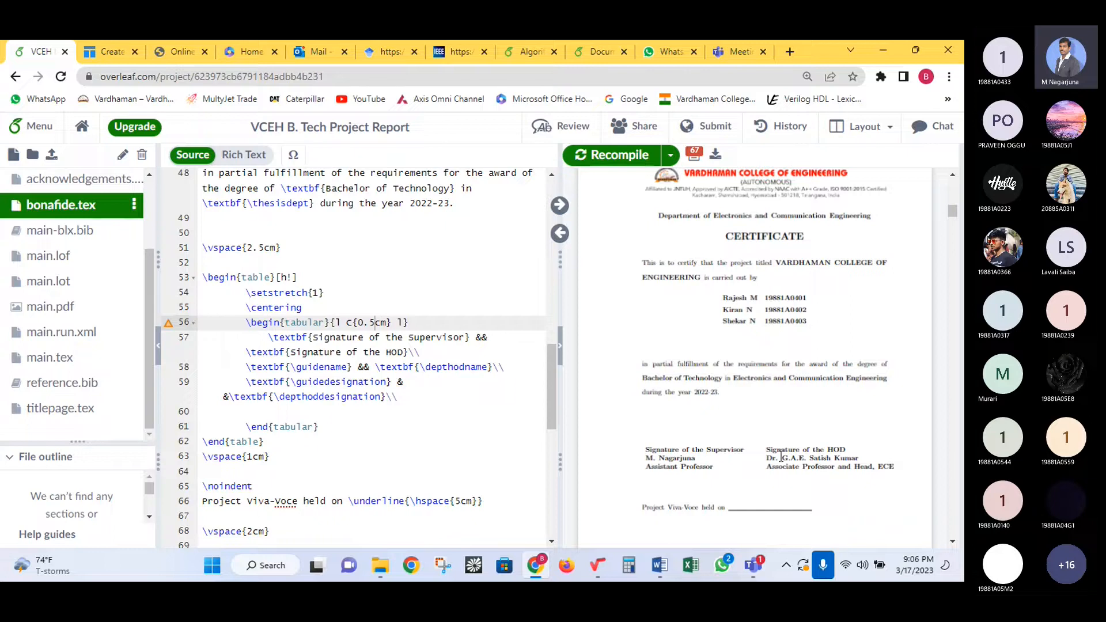
{"action": "left_click", "coordinate": [365, 324]}
{"action": "key", "text": "BackSpace"}
{"action": "type", "text": "2"}
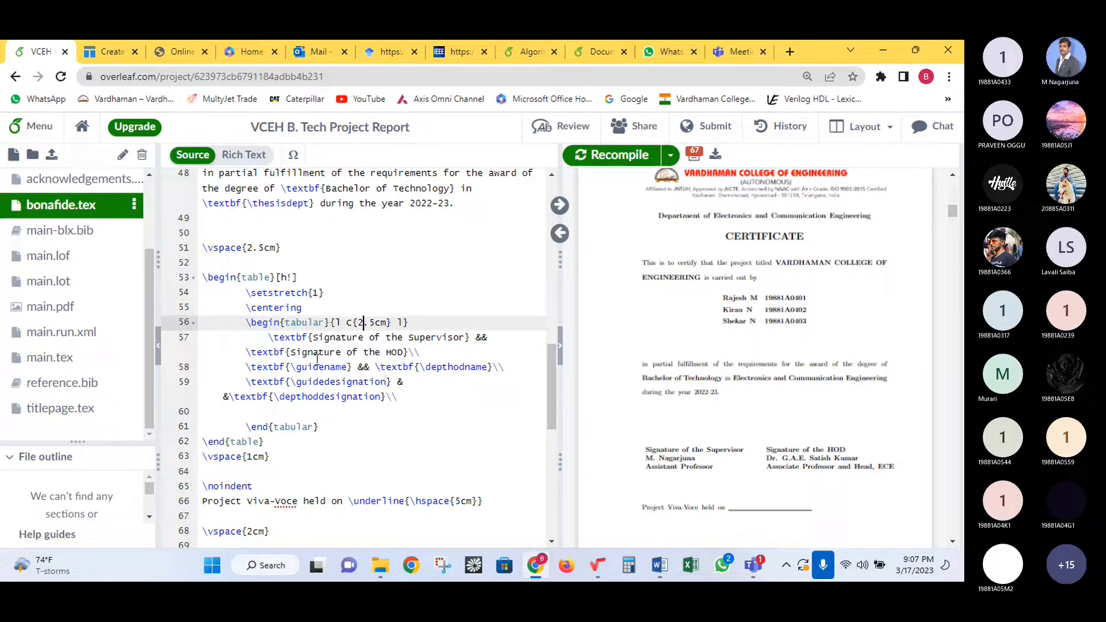
{"action": "double_click", "coordinate": [360, 322]}
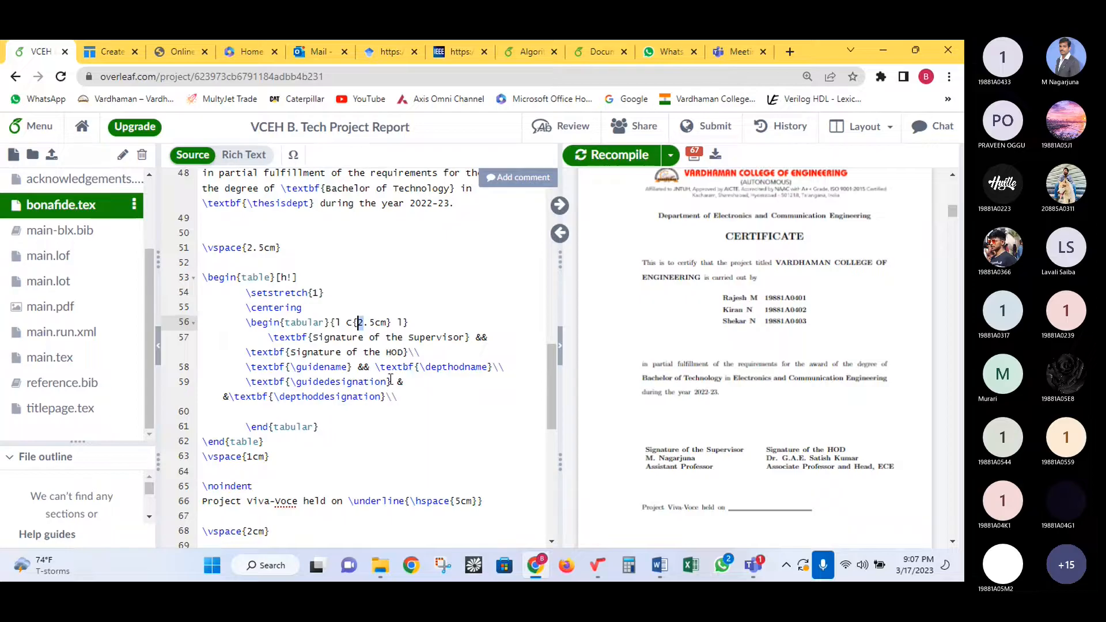
{"action": "type", "text": "0"}
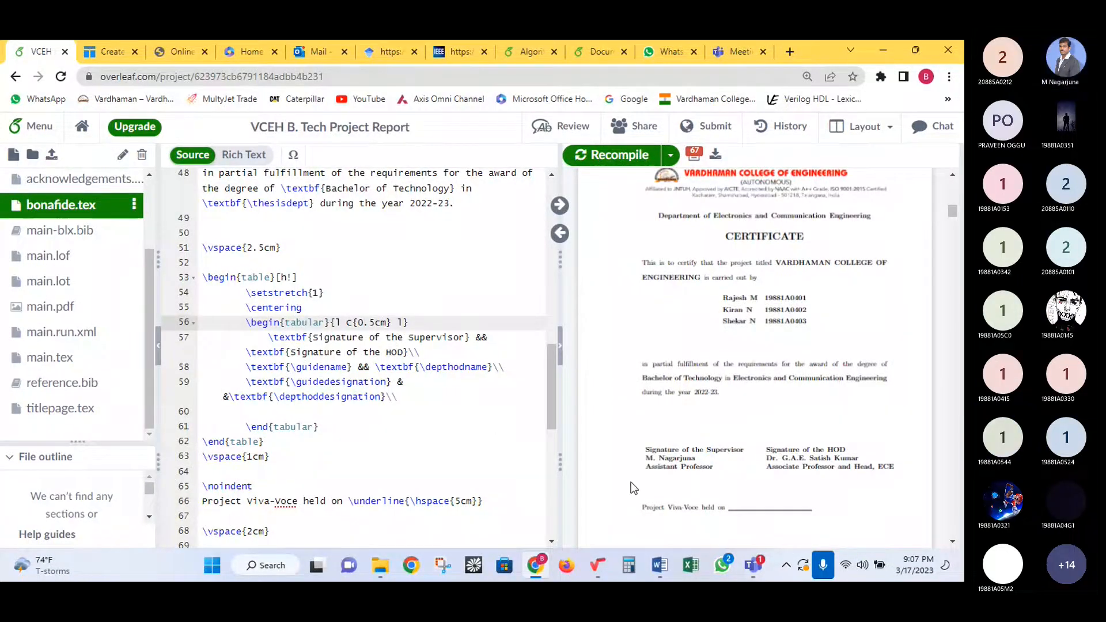
{"action": "mouse_move", "coordinate": [755, 561]}
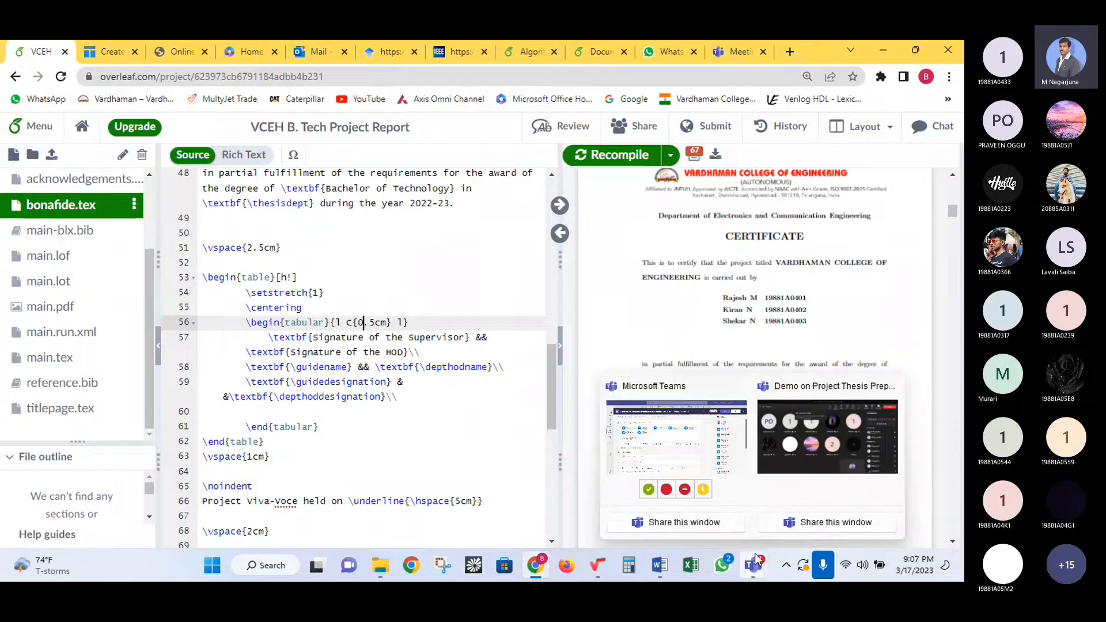
- Bring the Teams meeting forward, dismiss the 'Recording has started' notice, and expand the full attendee list
{"action": "mouse_move", "coordinate": [776, 430]}
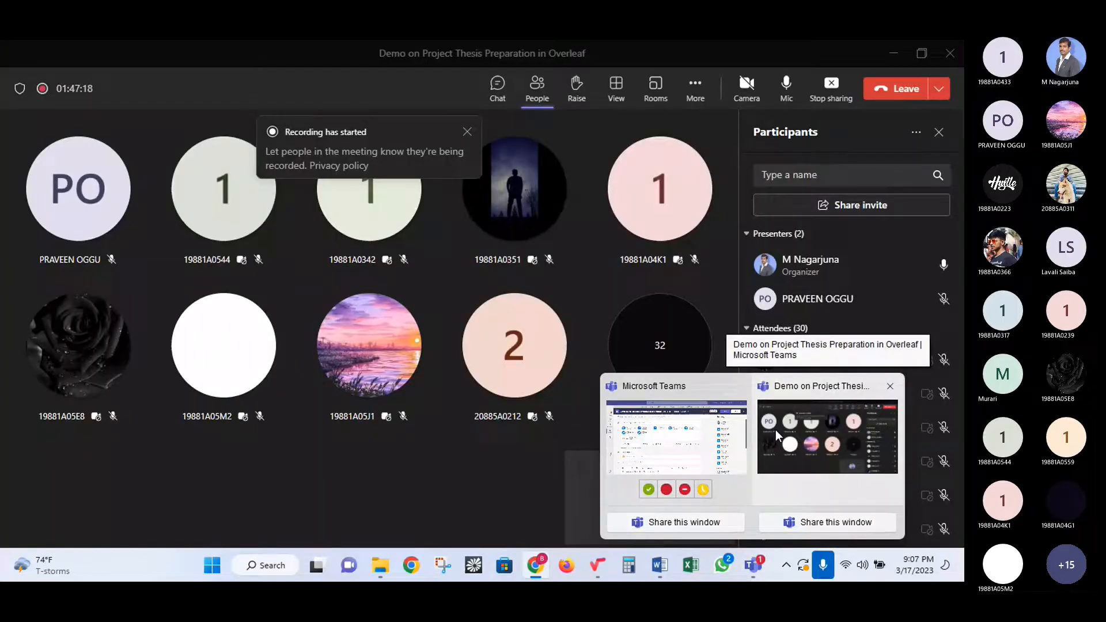
{"action": "left_click", "coordinate": [775, 430]}
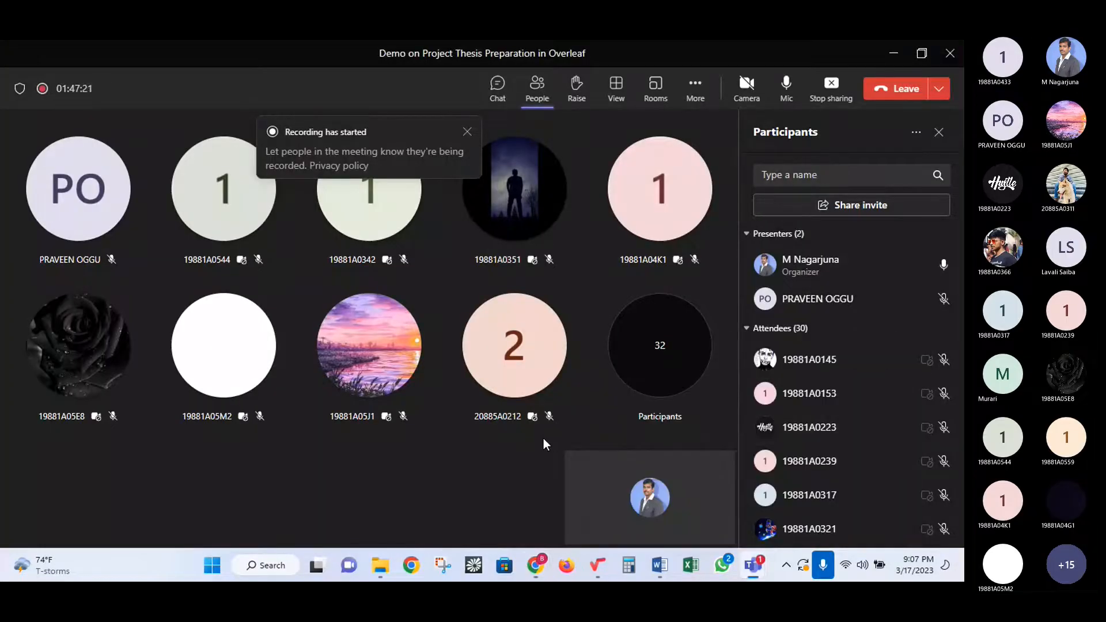
{"action": "left_click", "coordinate": [468, 132]}
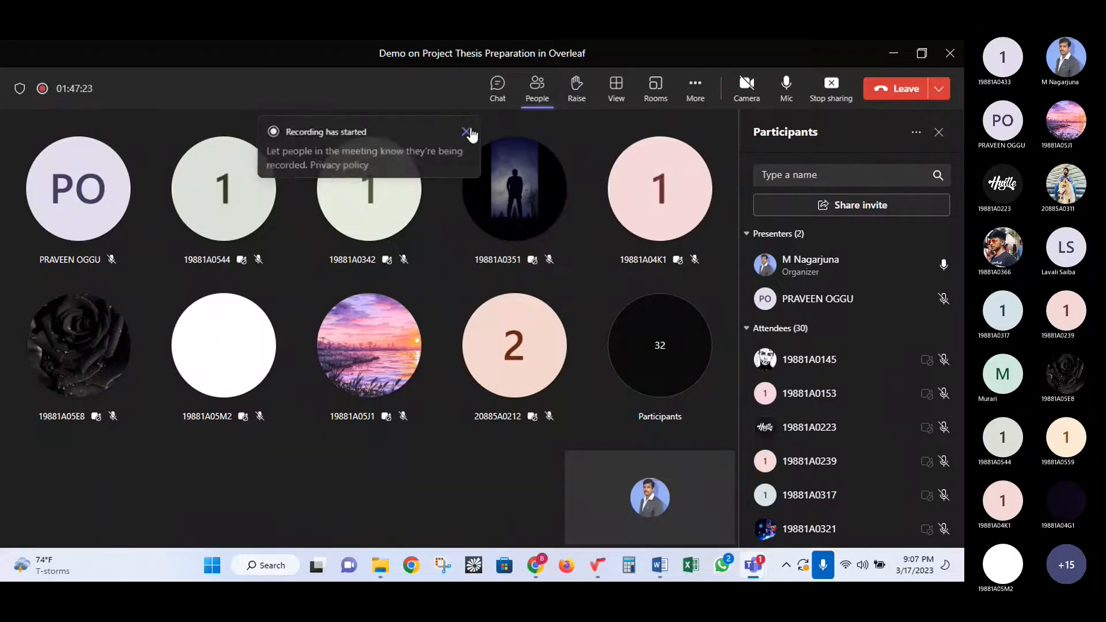
{"action": "scroll", "coordinate": [843, 346], "scroll_direction": "down", "scroll_amount": 10}
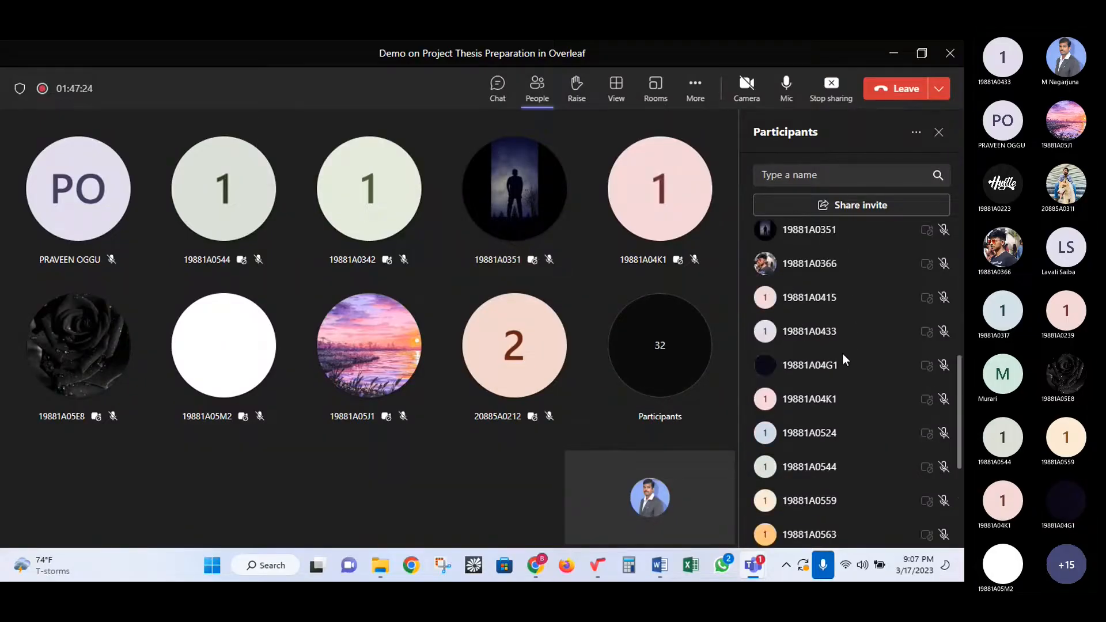
{"action": "left_click", "coordinate": [794, 471]}
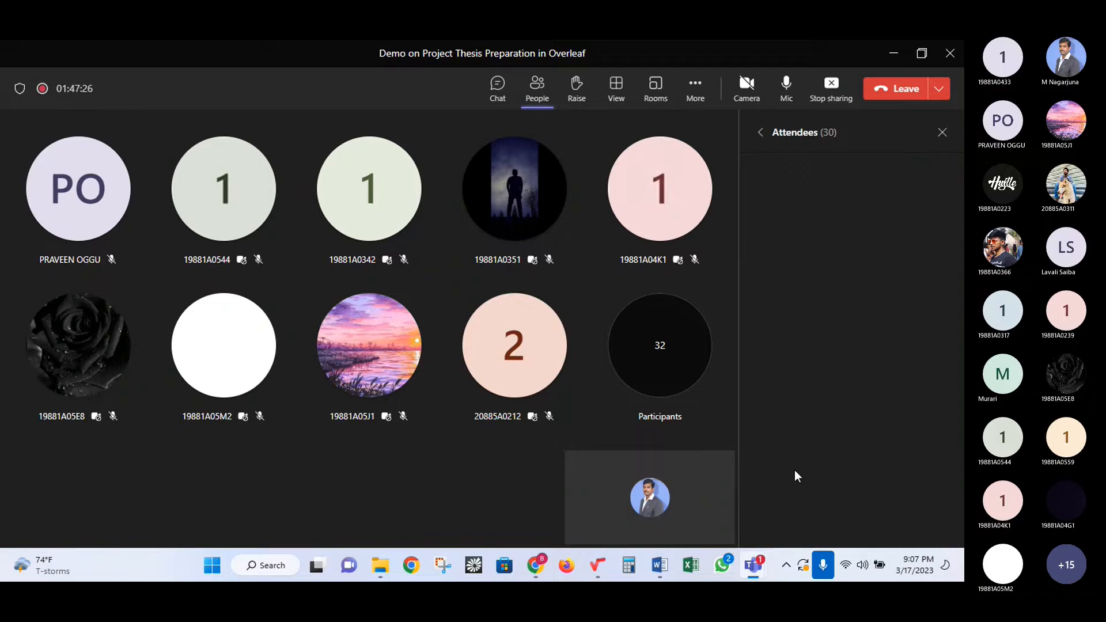
{"action": "scroll", "coordinate": [811, 436], "scroll_direction": "down", "scroll_amount": 10}
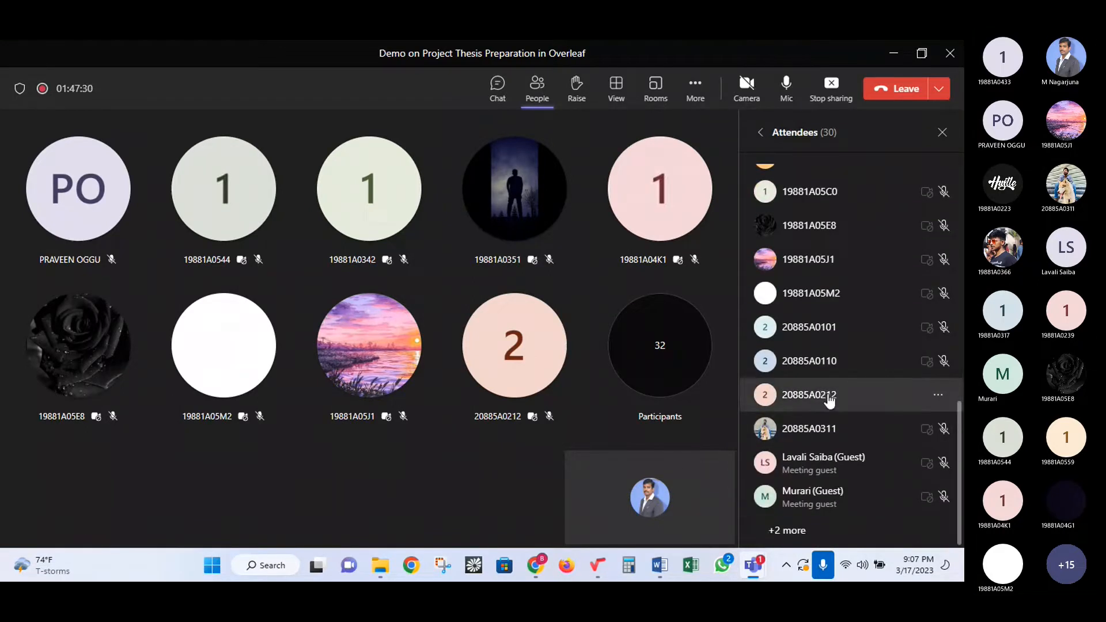
{"action": "scroll", "coordinate": [828, 394], "scroll_direction": "up", "scroll_amount": 5}
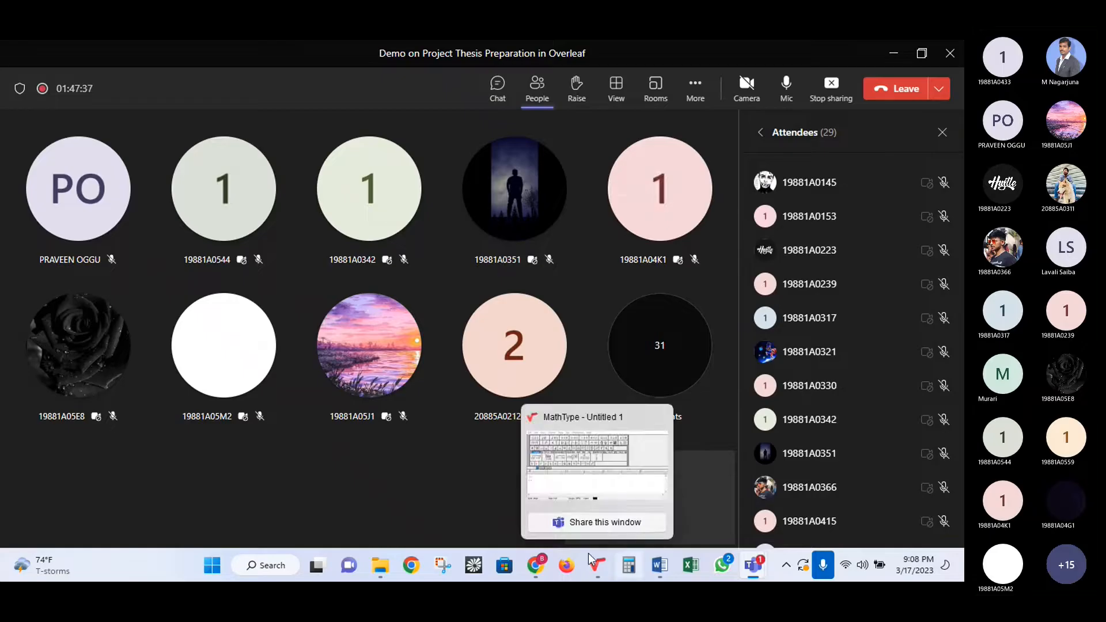
{"action": "mouse_move", "coordinate": [540, 570]}
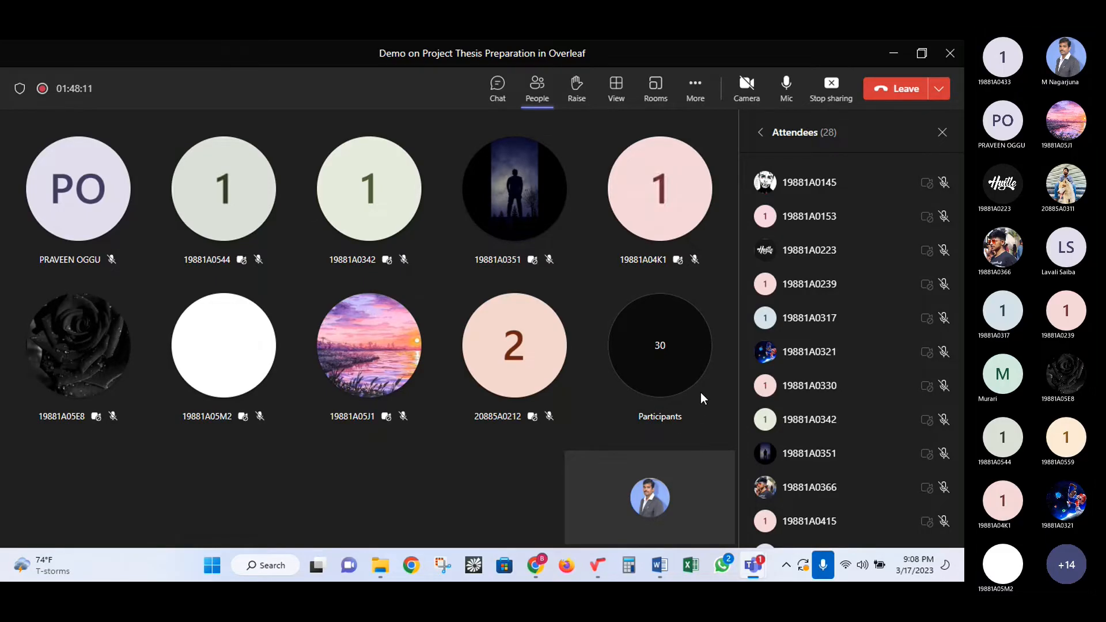
- Return from the Attendees list to the participants overview and stop the screen share
{"action": "scroll", "coordinate": [903, 350], "scroll_direction": "down", "scroll_amount": 10}
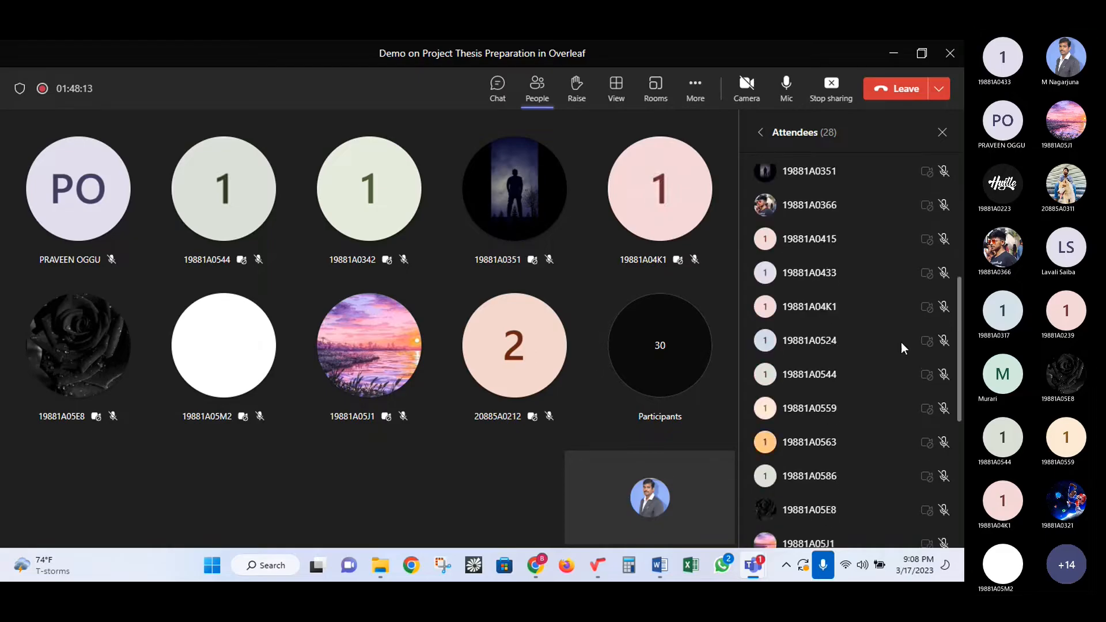
{"action": "scroll", "coordinate": [903, 350], "scroll_direction": "up", "scroll_amount": 10}
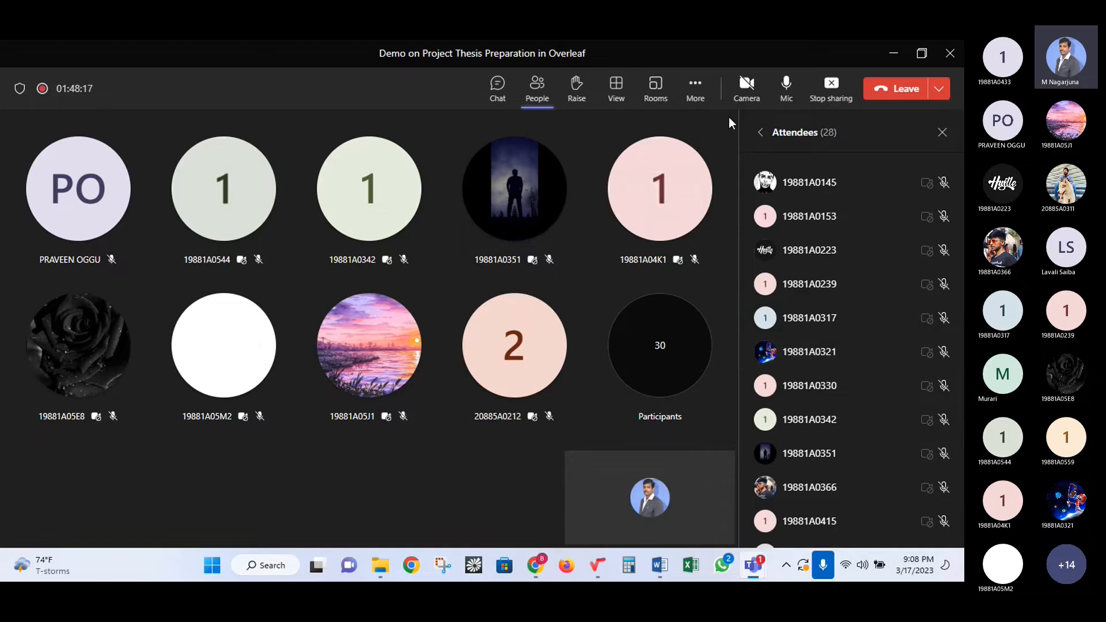
{"action": "left_click", "coordinate": [760, 131]}
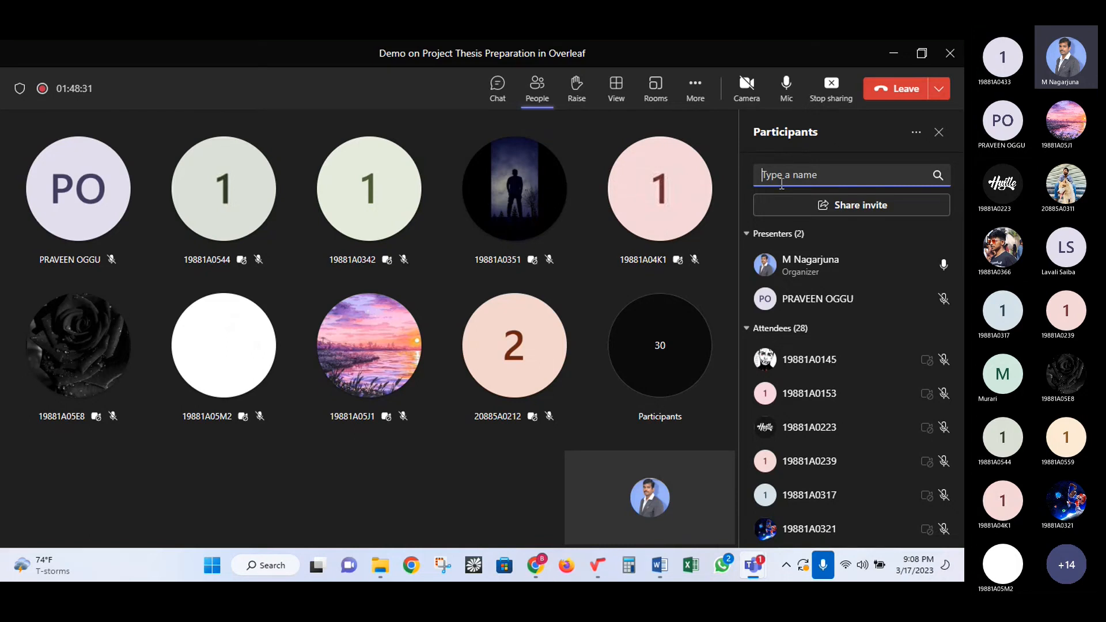
{"action": "left_click", "coordinate": [832, 97]}
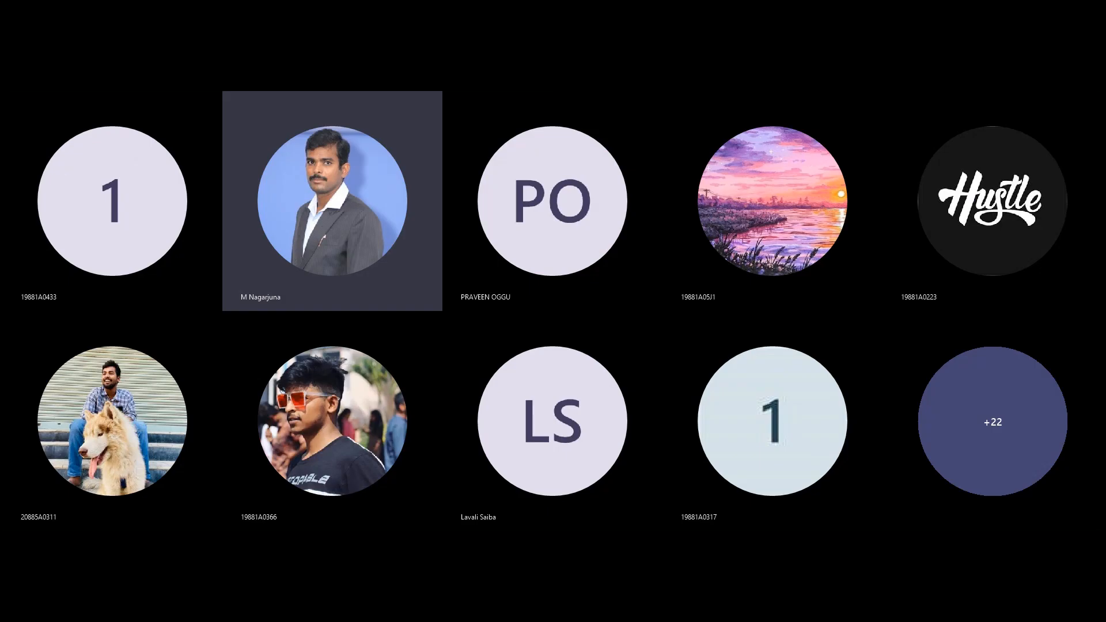